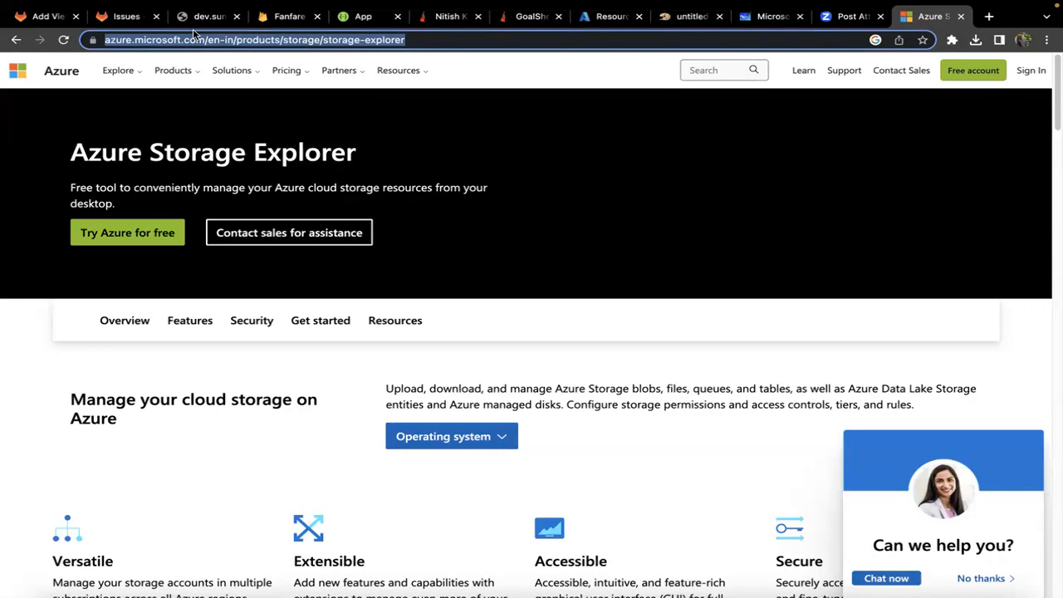
Switch to Xcode and look through the notification functions in the NotificationsViewModel file
key("ctrl+Left")
mouse_move(612, 572)
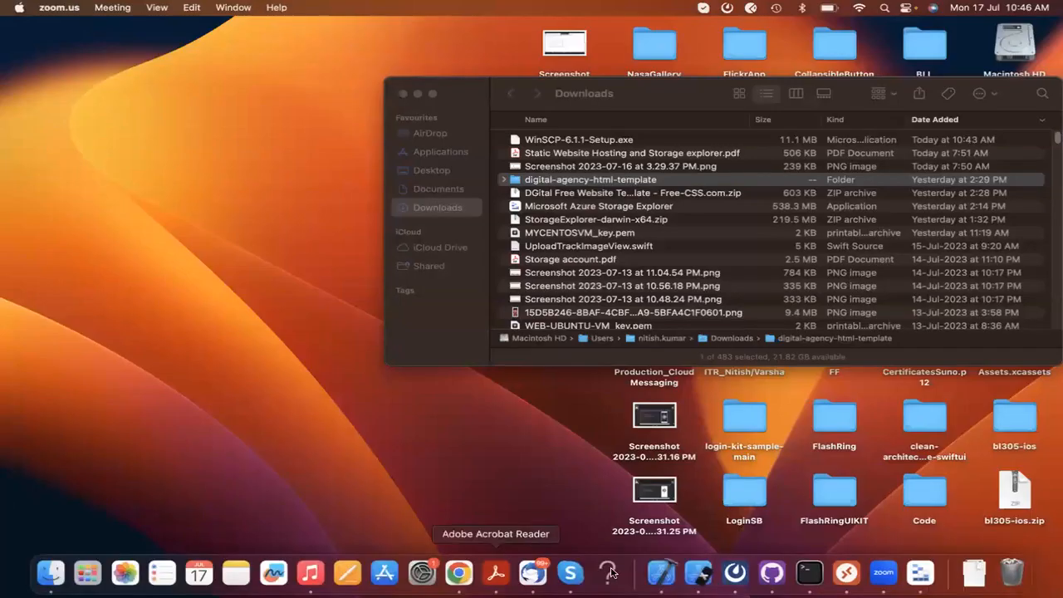
left_click(662, 574)
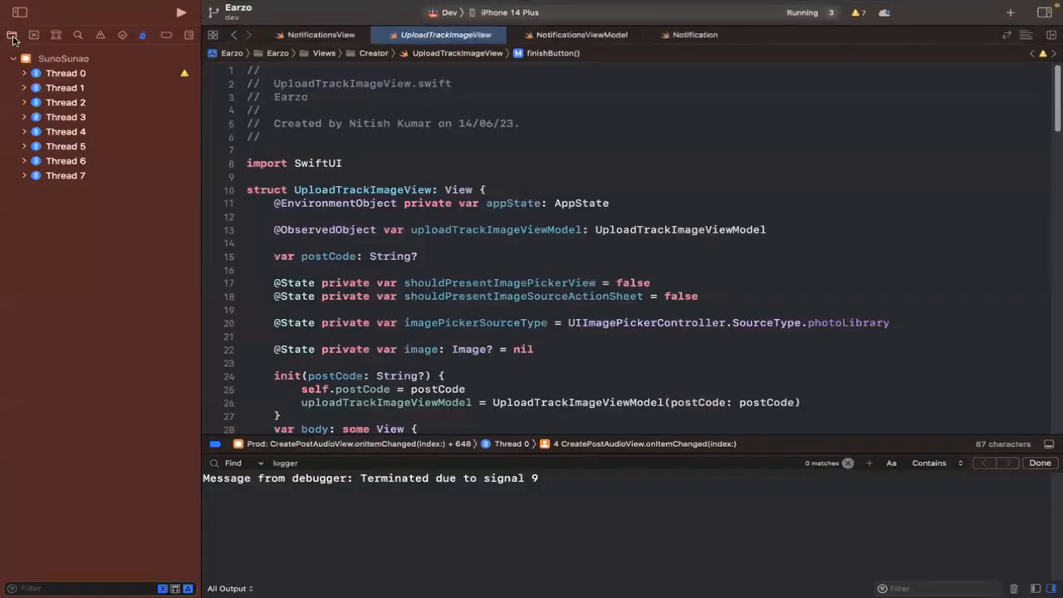
left_click(11, 35)
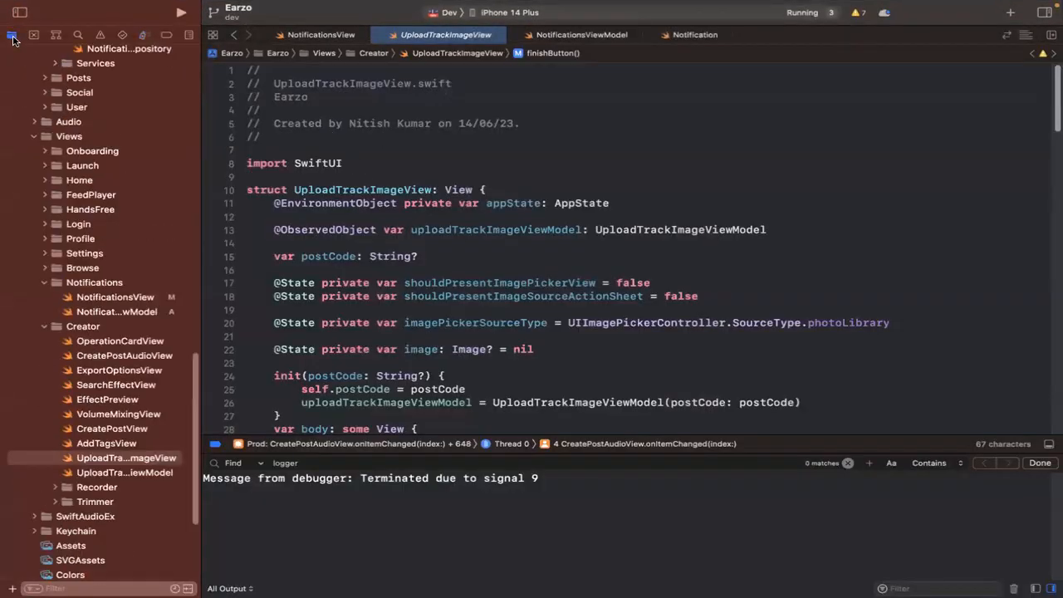
left_click(122, 298)
left_click(122, 312)
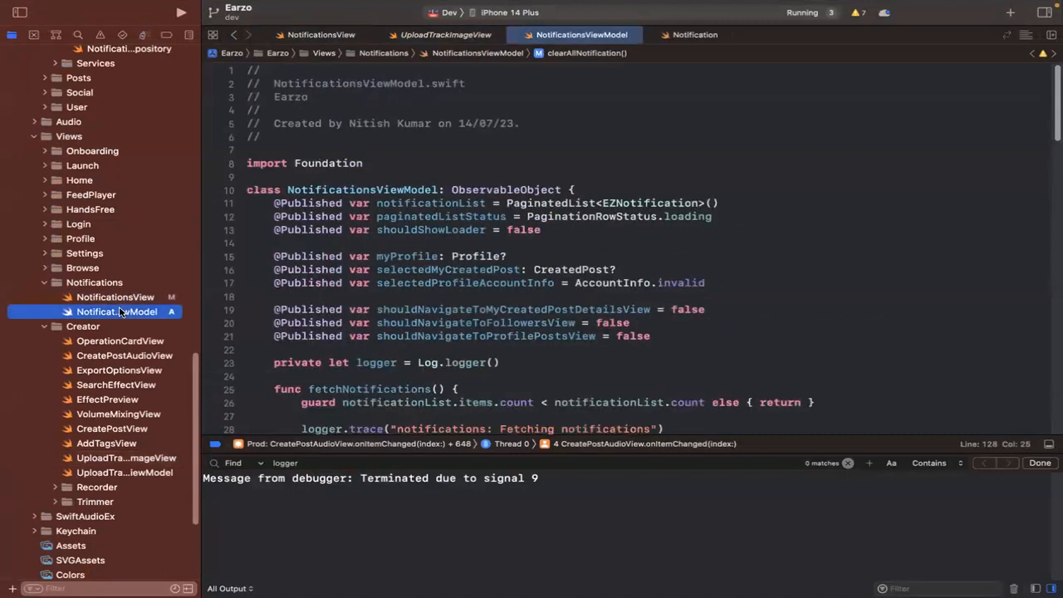
scroll(366, 295, "down", 5)
scroll(366, 295, "down", 12)
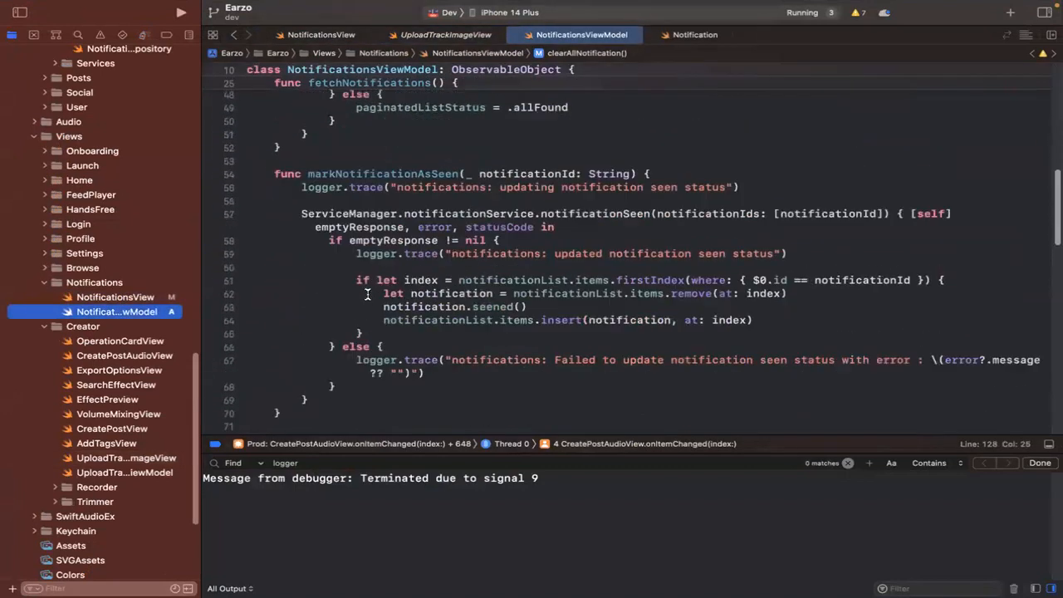
scroll(367, 295, "down", 3)
scroll(367, 295, "up", 20)
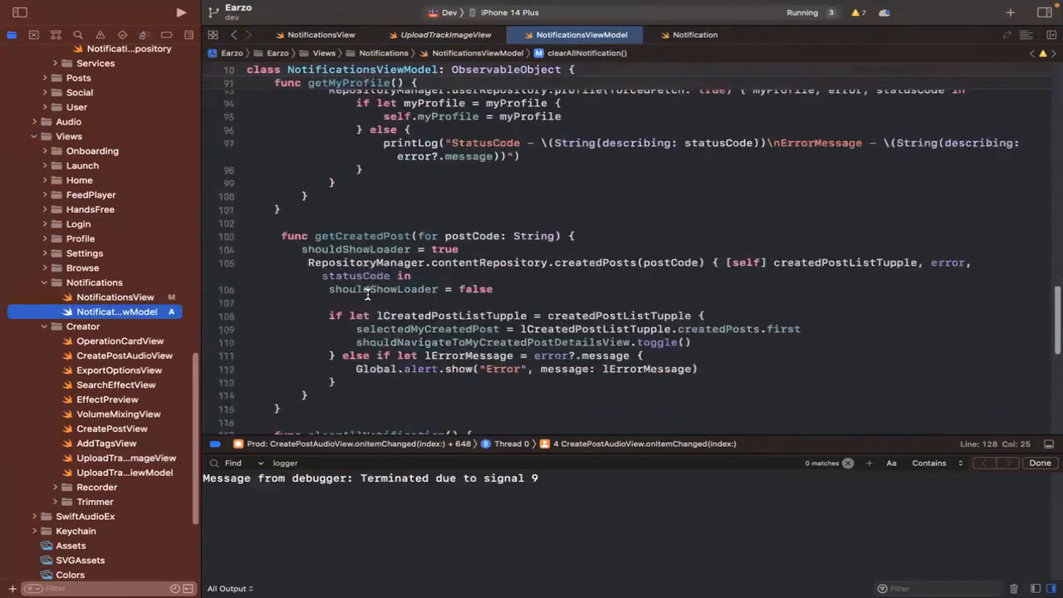
Open the NotificationsView file and undo the recent edits to the notification list's state property and ForEach source
left_click(141, 297)
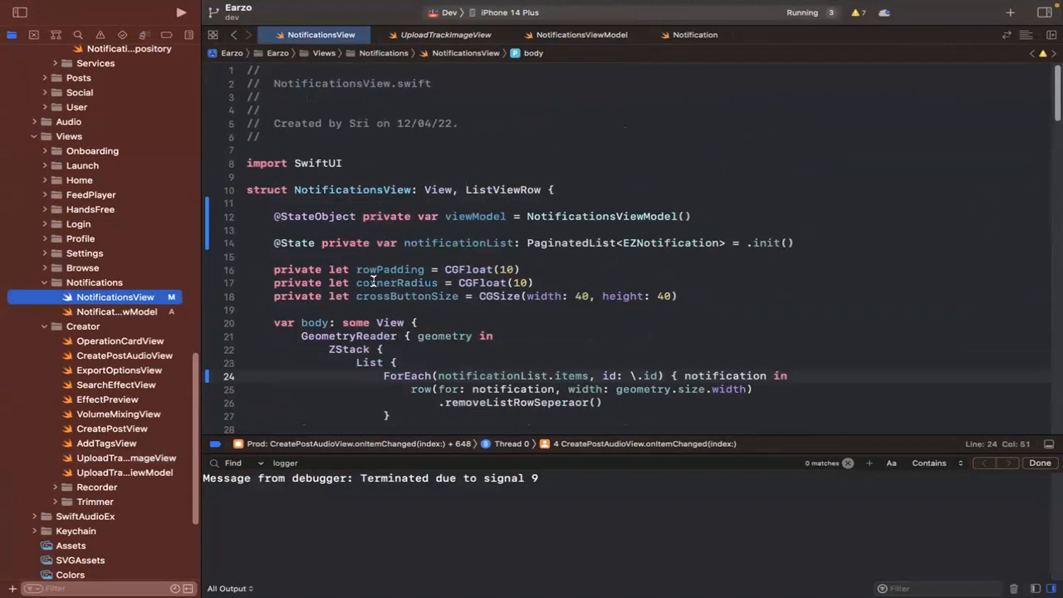
left_click(408, 278)
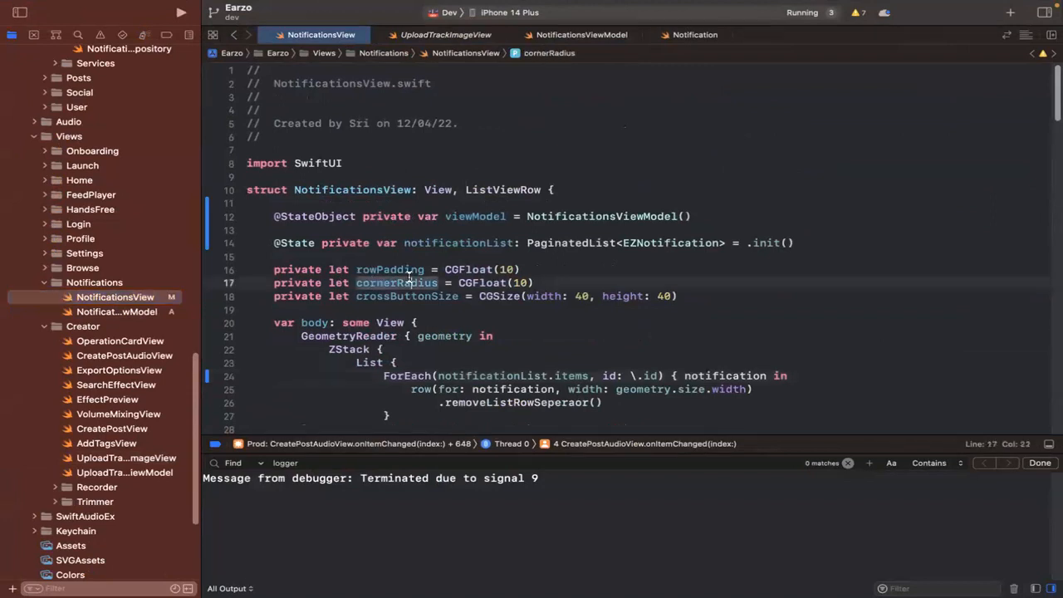
key("super+z")
key("super+z")
key("super+z")
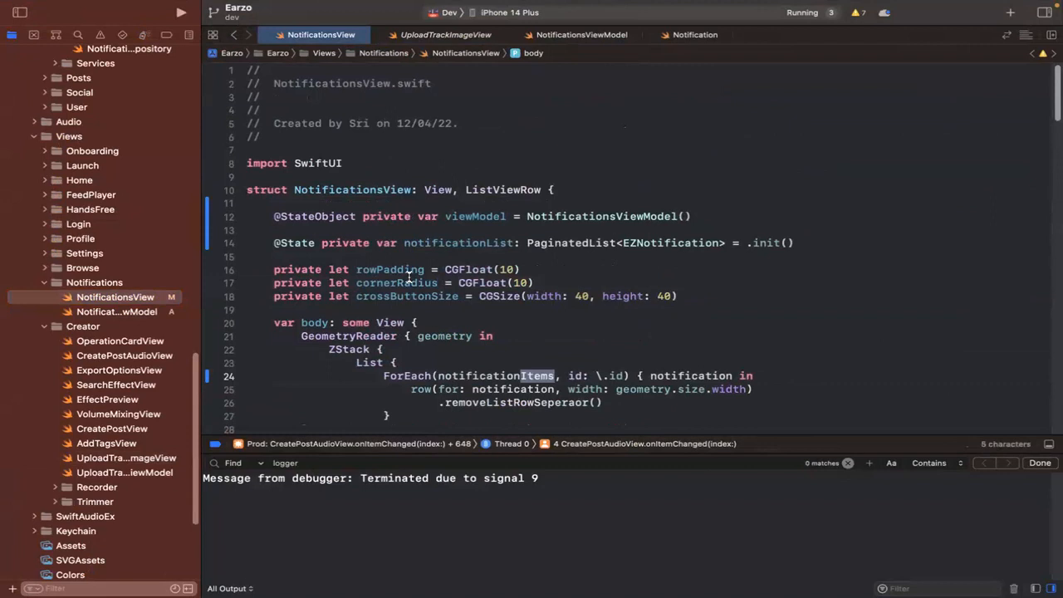
key("super+z")
key("super+z")
key("super+z")
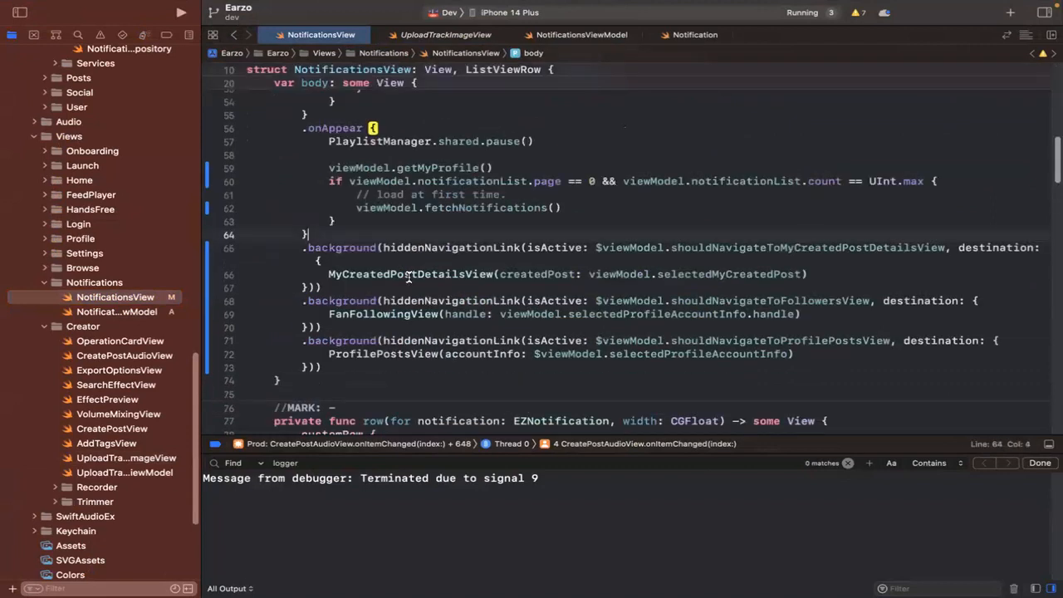
key("super+z")
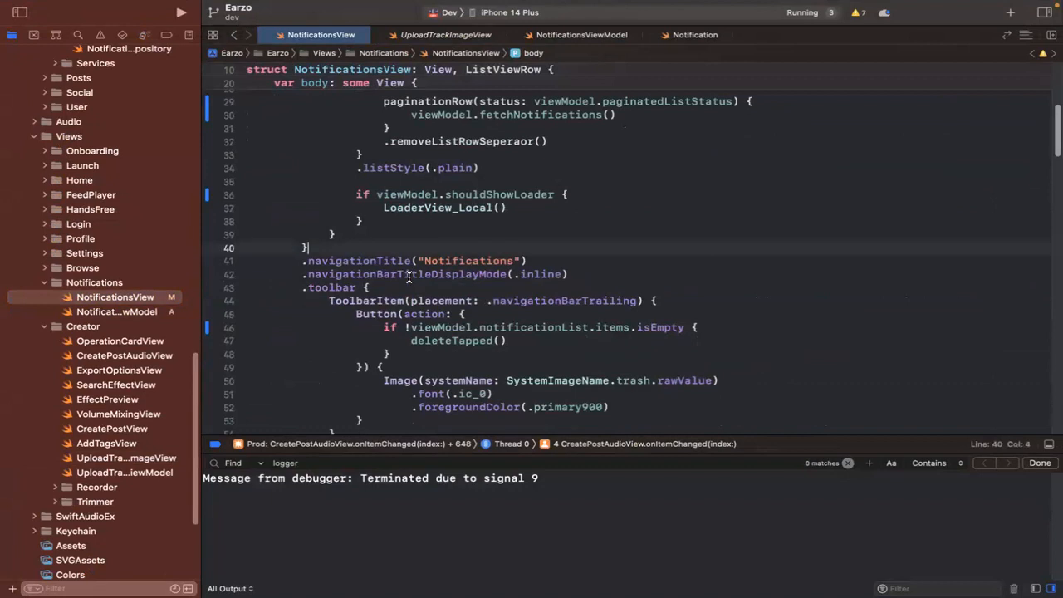
key("super+z")
key("super+z")
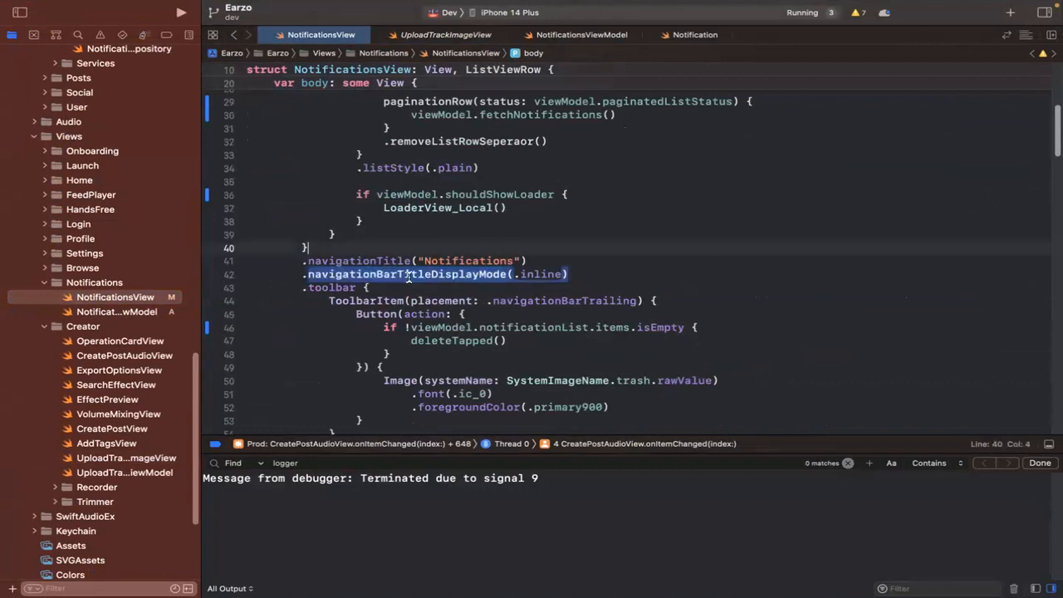
key("super+z")
key("super+z")
key("super+z")
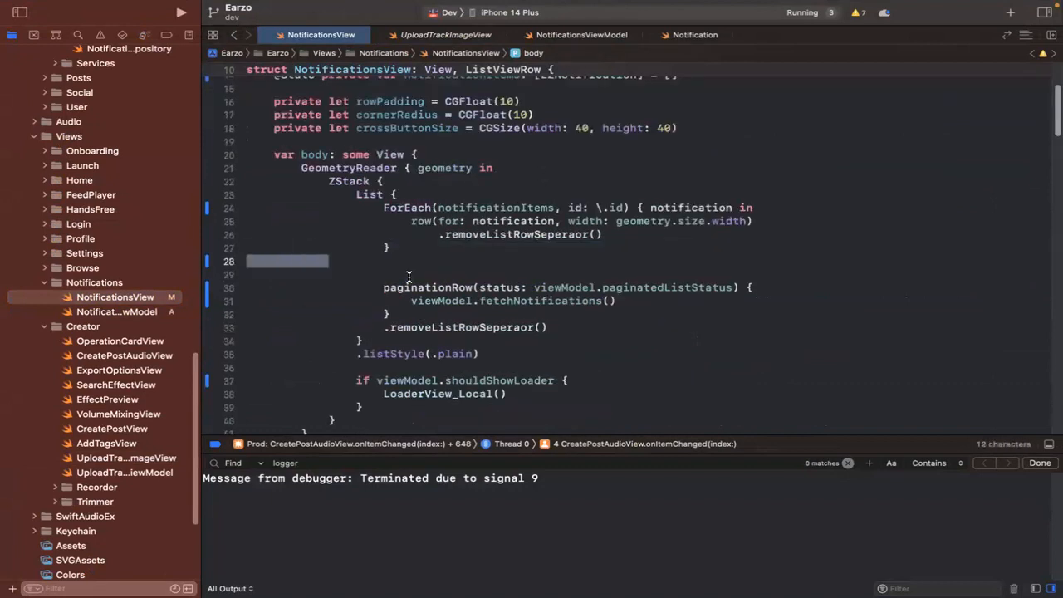
Step through the edit history to restore viewModel.notificationList.items in the ForEach and remove the notificationItems state property
key("super+shift+z")
key("super+shift+z")
key("super+shift+z")
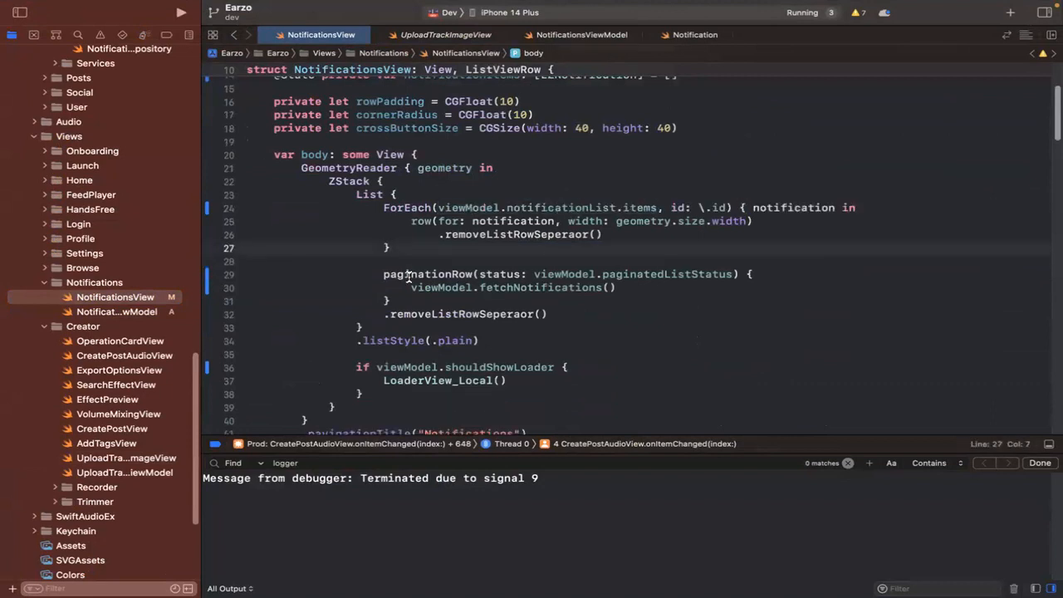
scroll(409, 279, "up", 5)
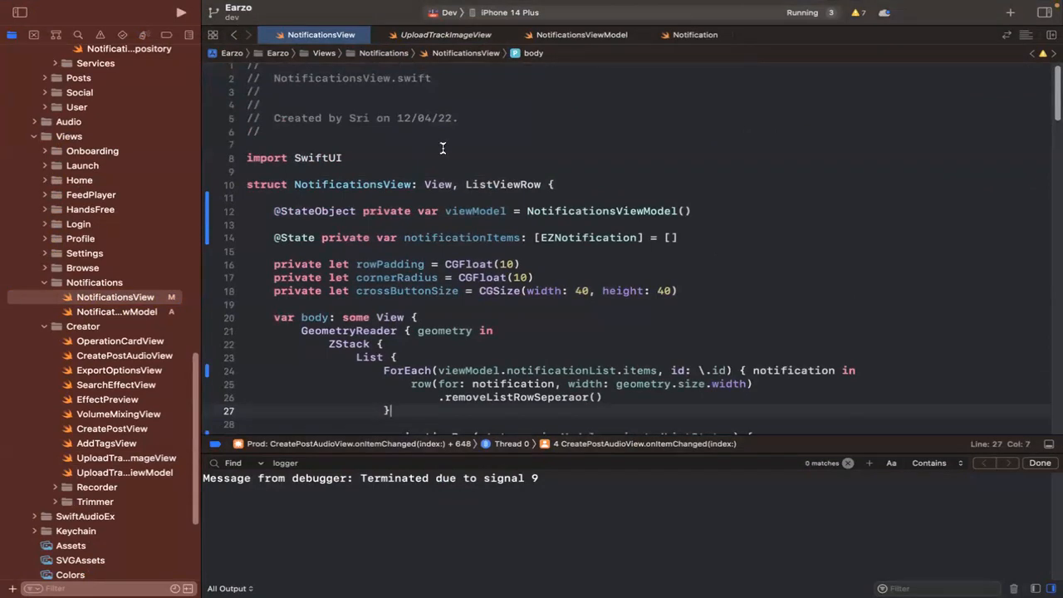
key("super+z")
key("super+z")
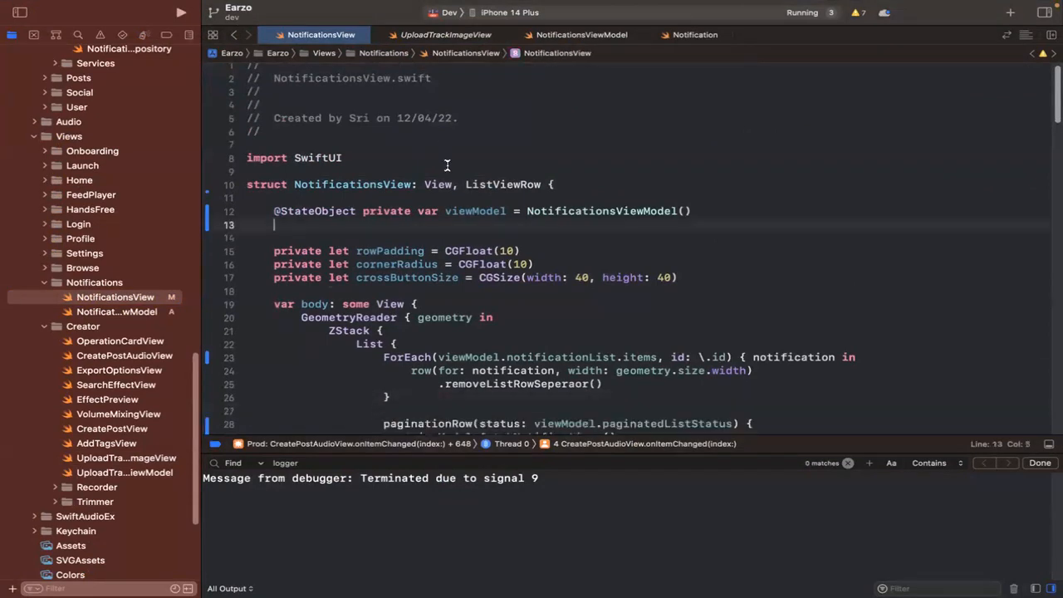
scroll(448, 183, "down", 2)
scroll(458, 327, "down", 5)
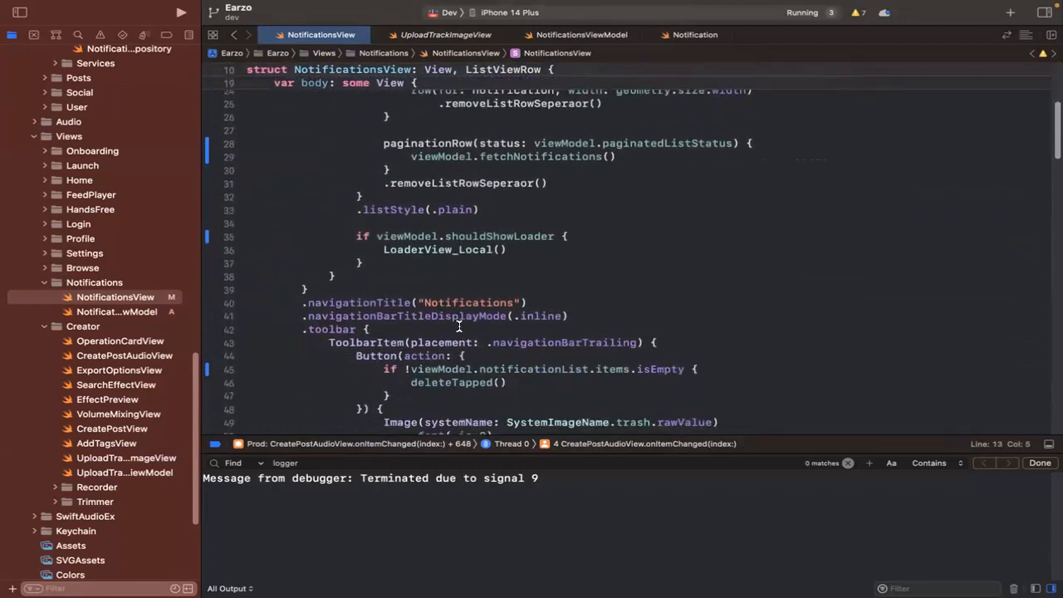
left_click(570, 313)
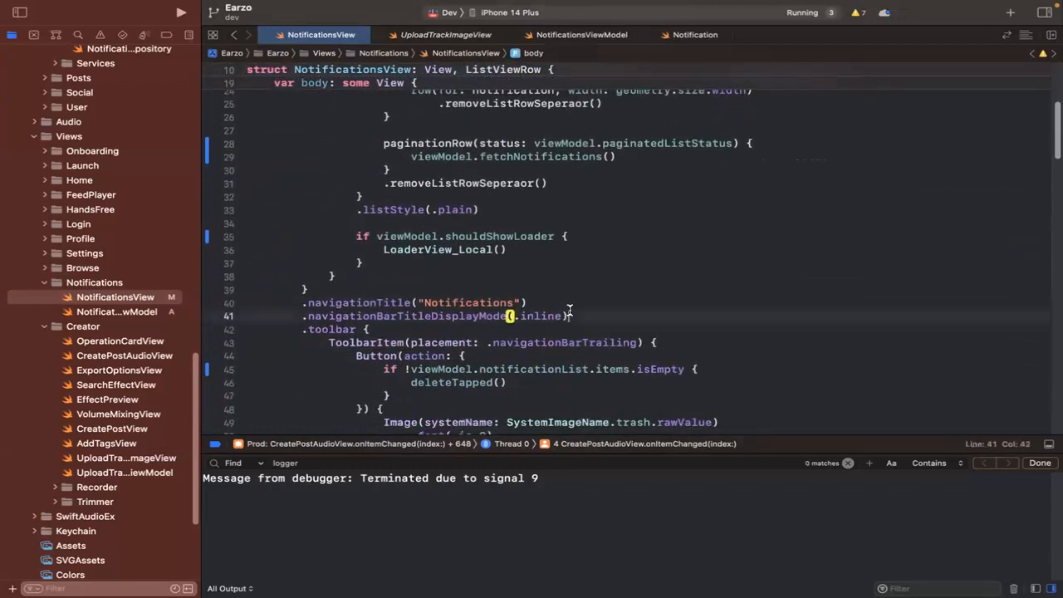
key("Return")
type(".nav")
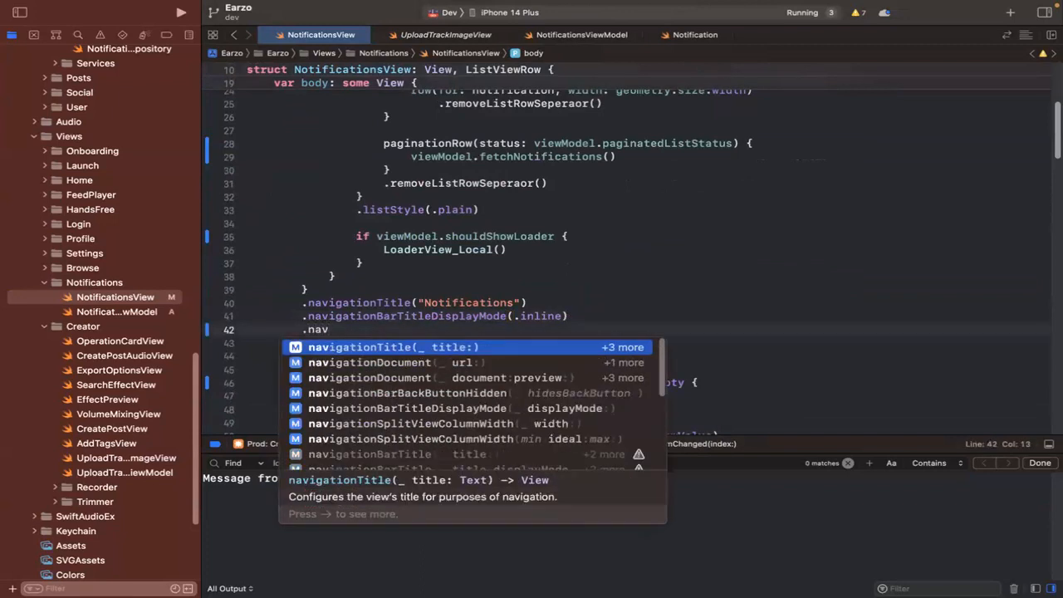
type("sty")
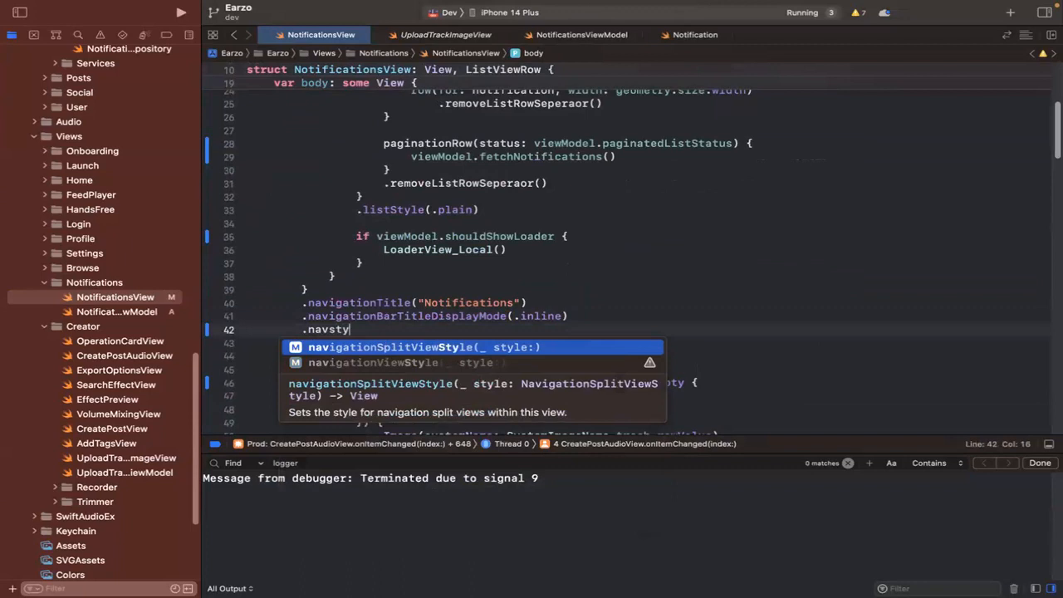
key("Down")
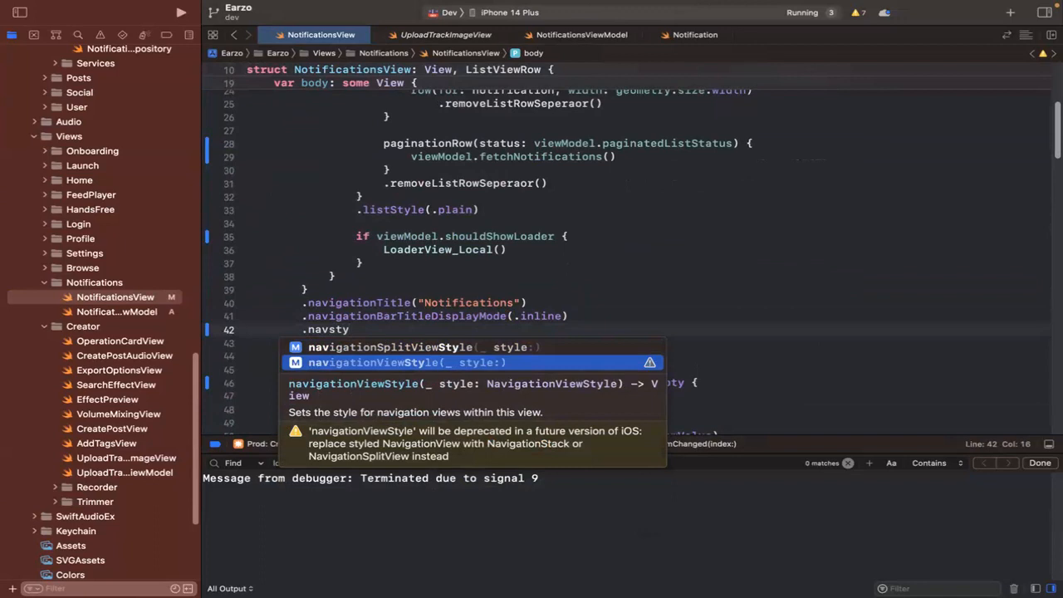
key("BackSpace")
key("BackSpace")
key("BackSpace")
key("BackSpace")
key("BackSpace")
key("BackSpace")
key("BackSpace")
key("BackSpace")
key("BackSpace")
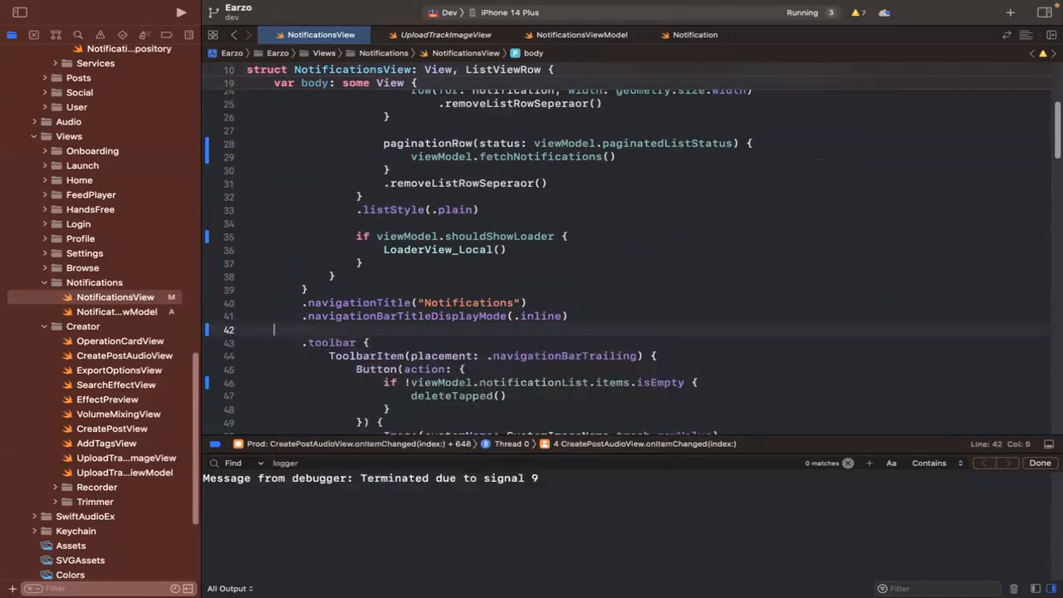
key("BackSpace")
Insert an empty NavigationStack block at the start of the view's body, above the GeometryReader
scroll(466, 307, "up", 10)
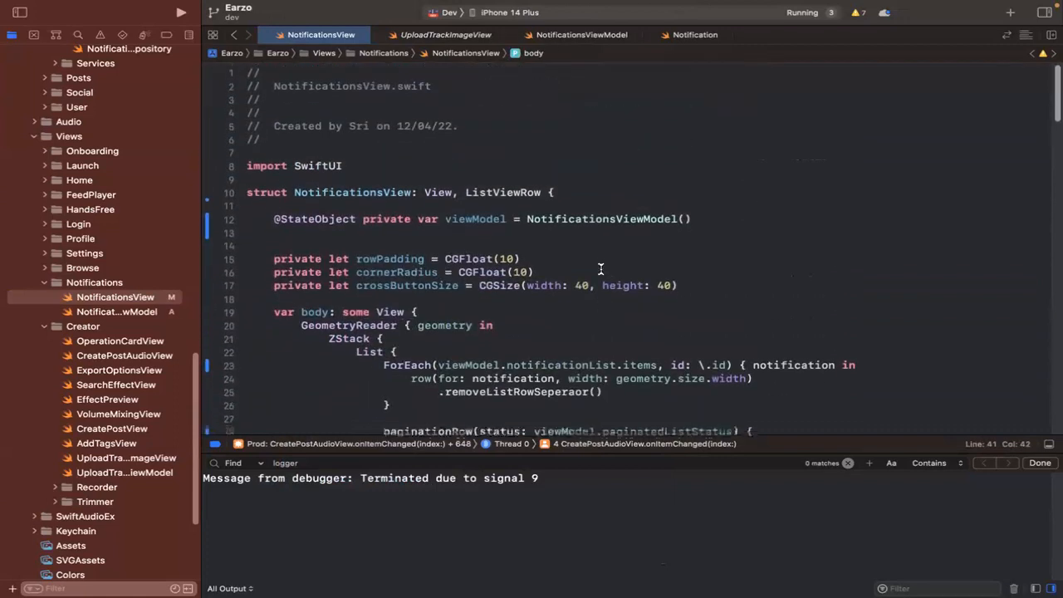
left_click(418, 309)
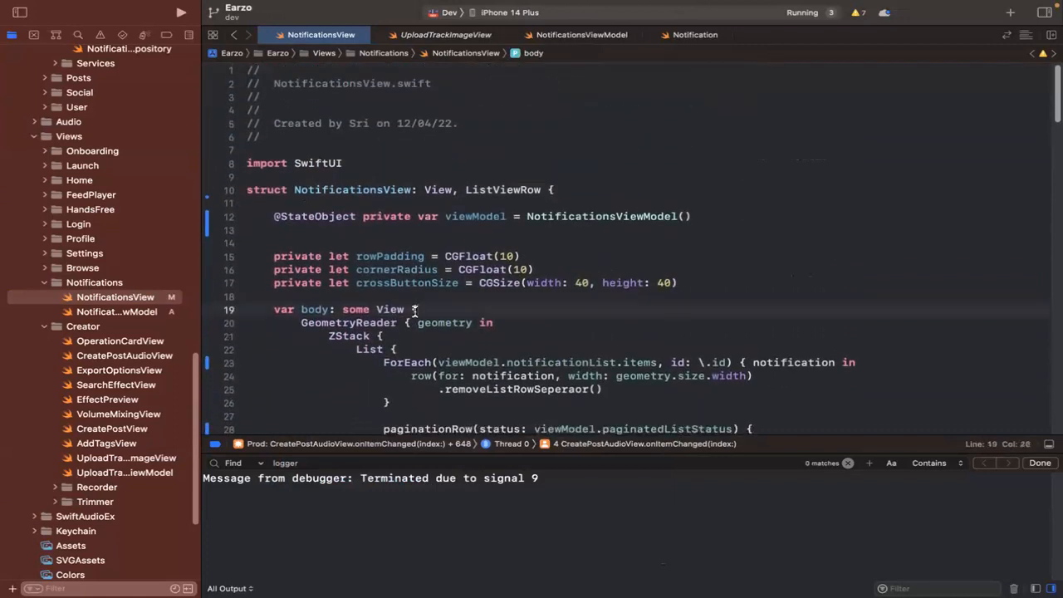
key("Return")
type("Nav")
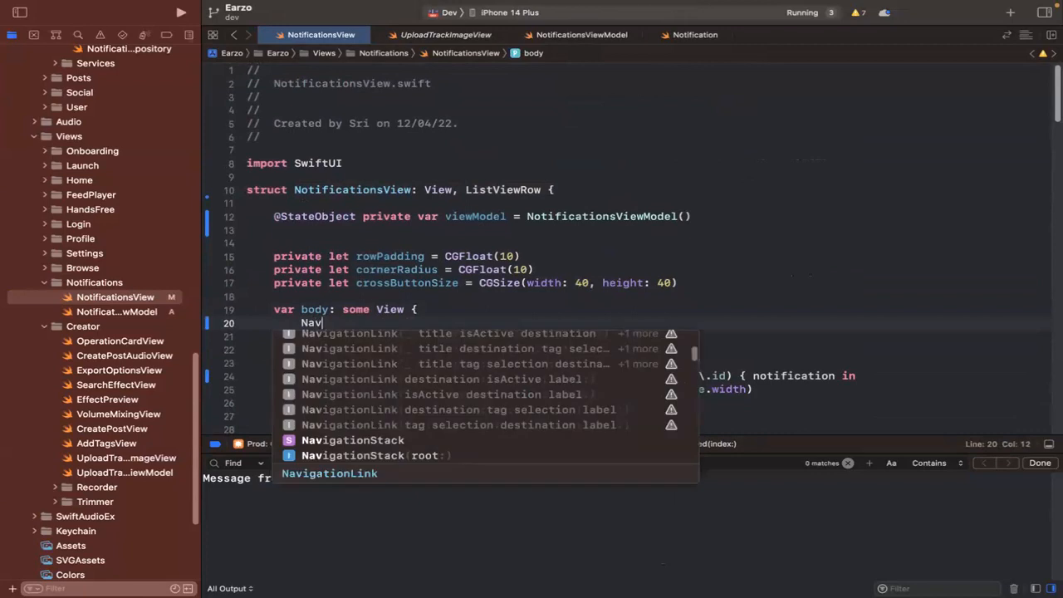
type("iga")
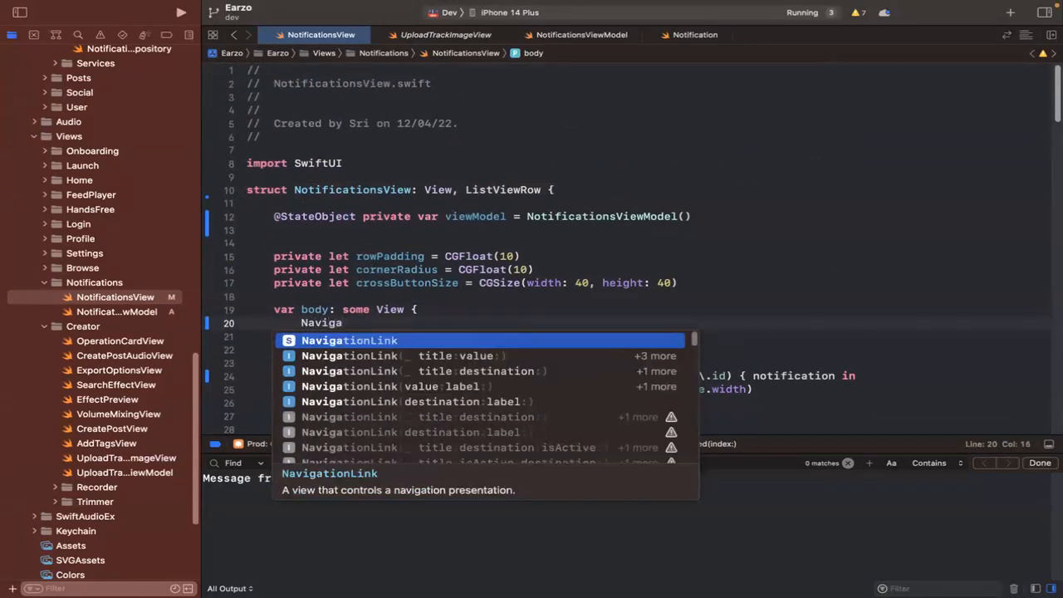
type("st")
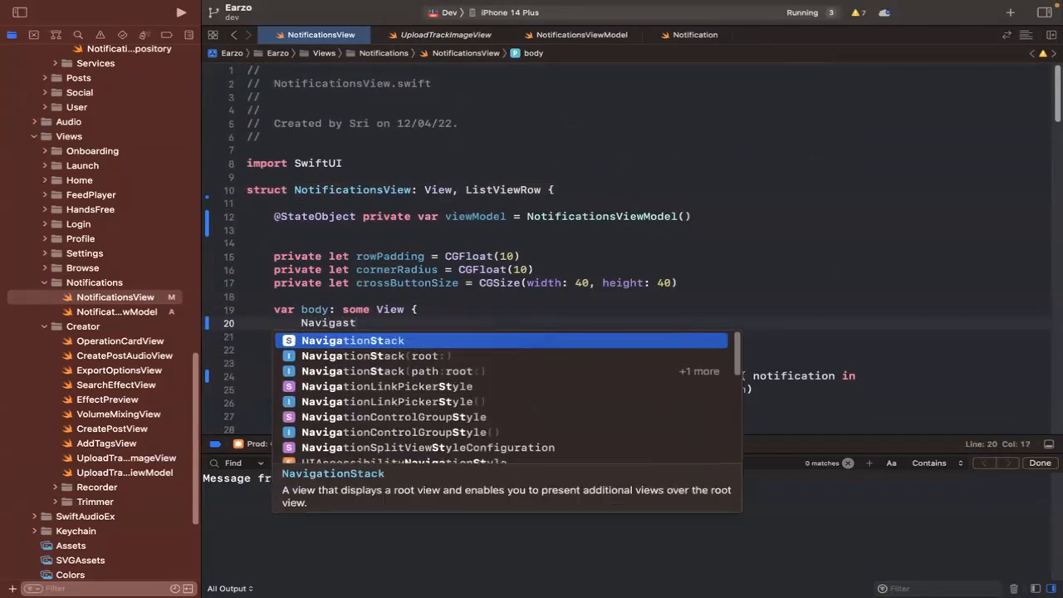
key("Return")
type("{")
key("Return")
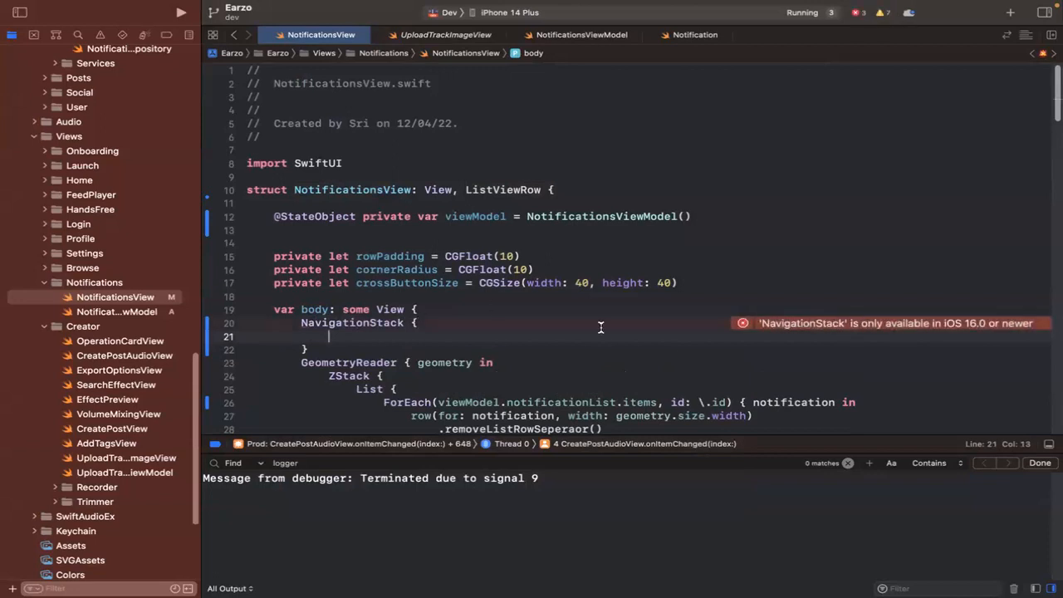
Show the suggested fixes for the NavigationStack error and delete the empty NavigationStack block
left_click(743, 323)
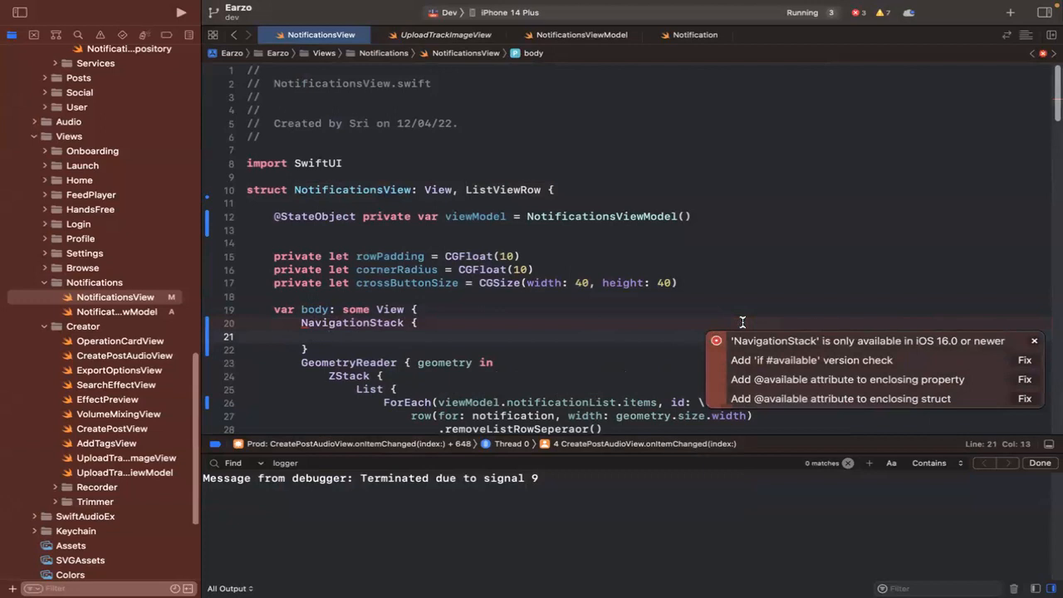
left_click_drag(308, 350, 292, 326)
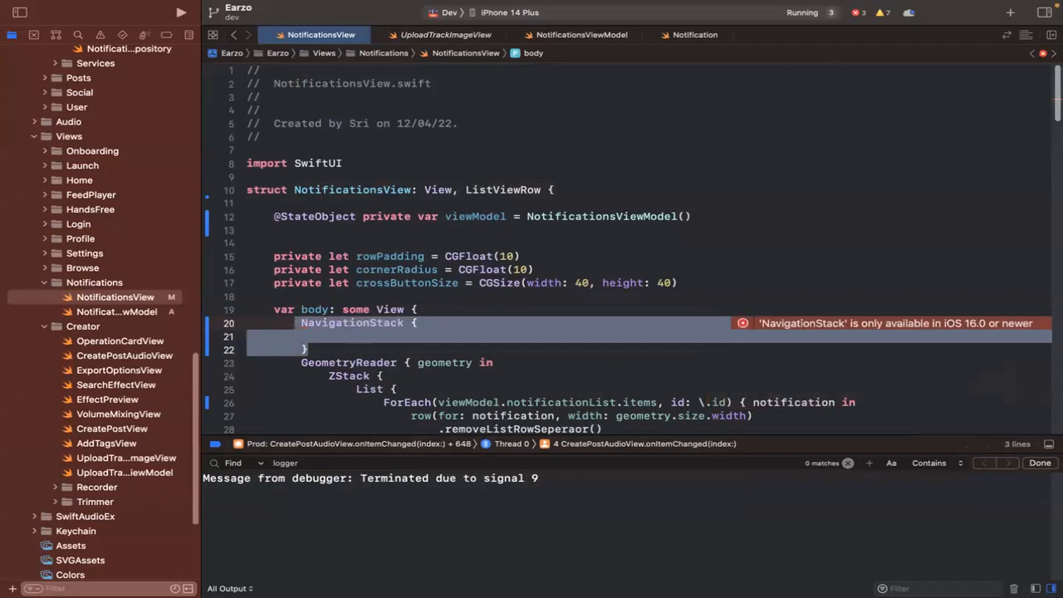
key("BackSpace")
key("BackSpace")
key("BackSpace")
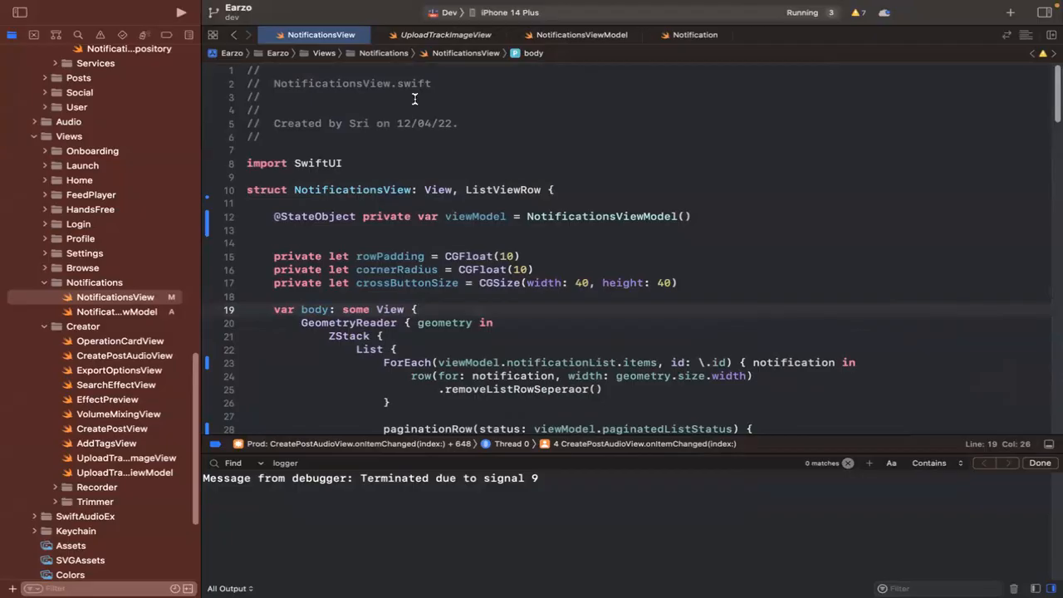
Switch back to the Azure Storage Explorer page in Chrome
key("ctrl+Left")
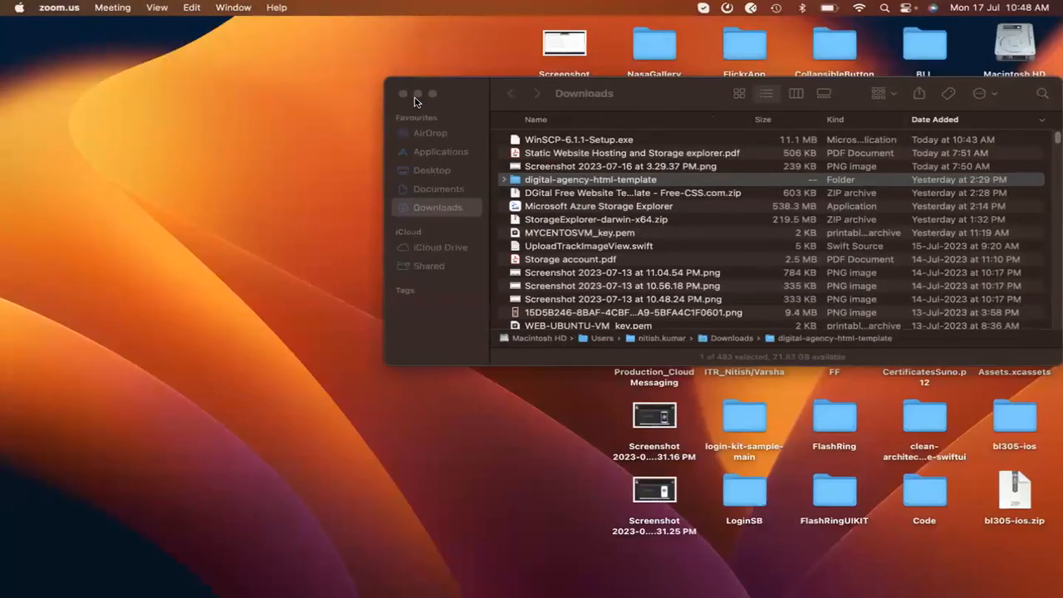
key("ctrl+Left")
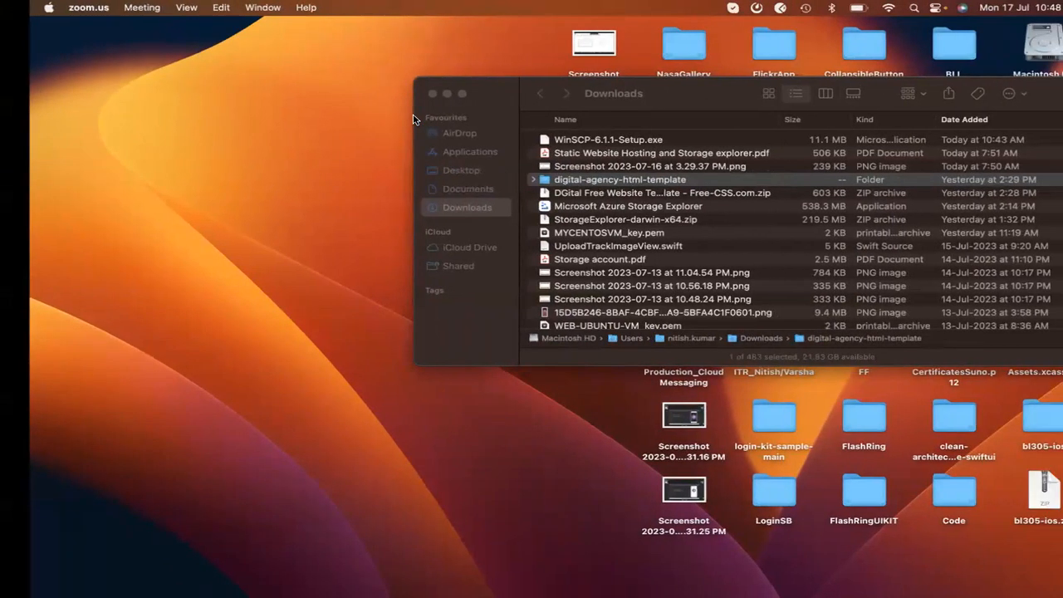
key("ctrl+Left")
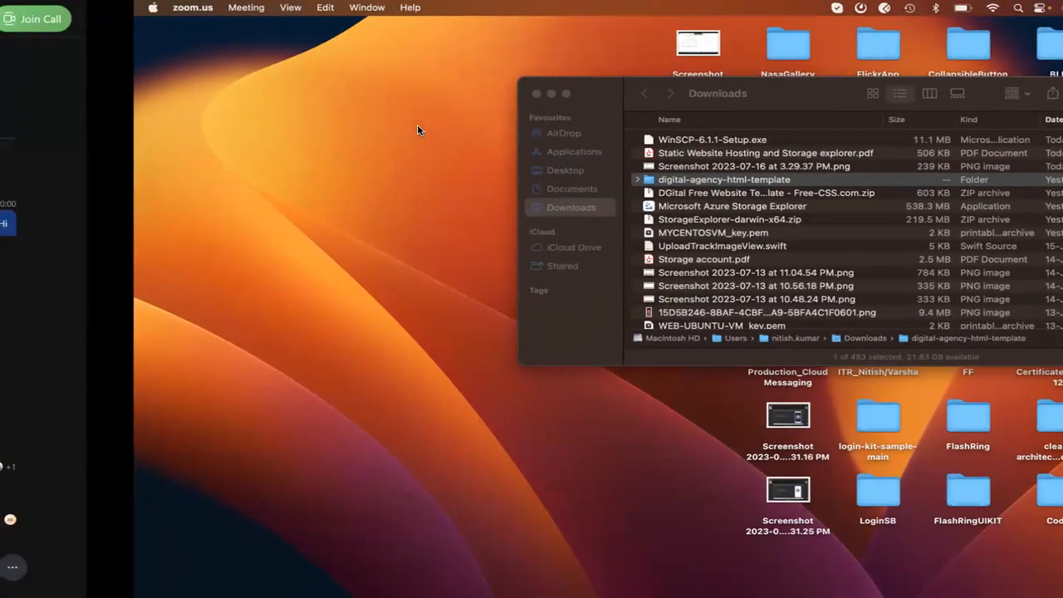
key("ctrl+Right")
key("ctrl+Right")
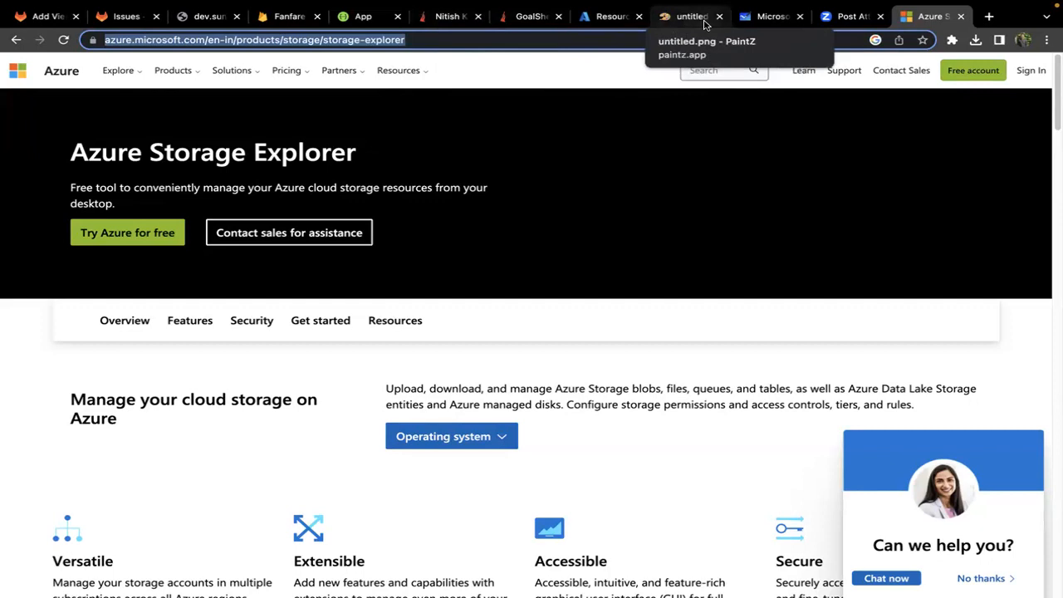
Switch to the Microsoft Whiteboard page and handwrite the heading "Storage Explorer" in red ink near the upper edge of the canvas
left_click(757, 22)
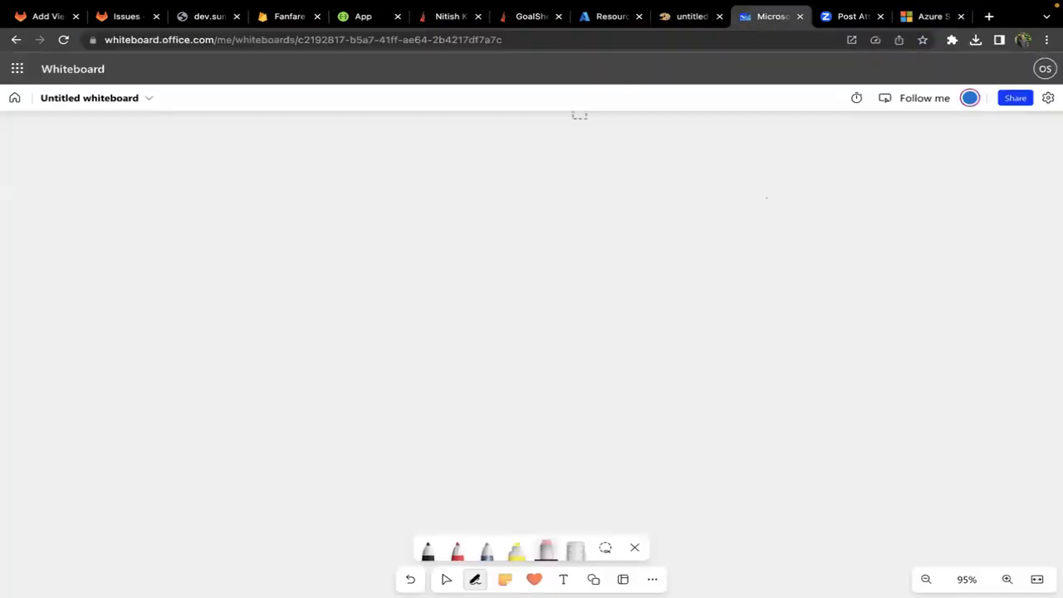
left_click(457, 550)
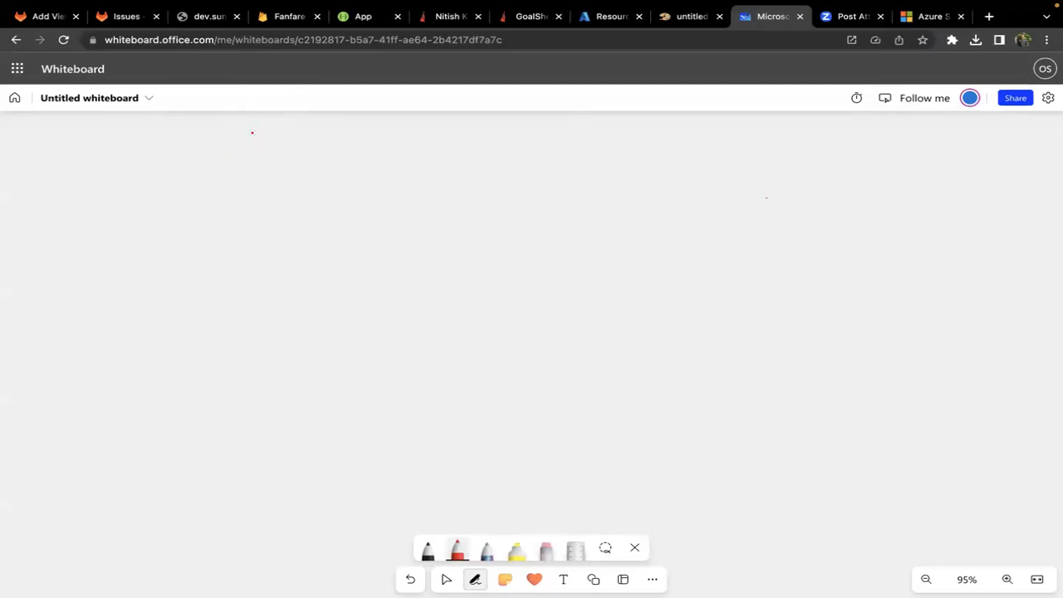
mouse_move(246, 130)
left_mouse_down()
mouse_move(240, 154)
mouse_move(308, 138)
mouse_move(310, 161)
mouse_move(336, 140)
left_mouse_up()
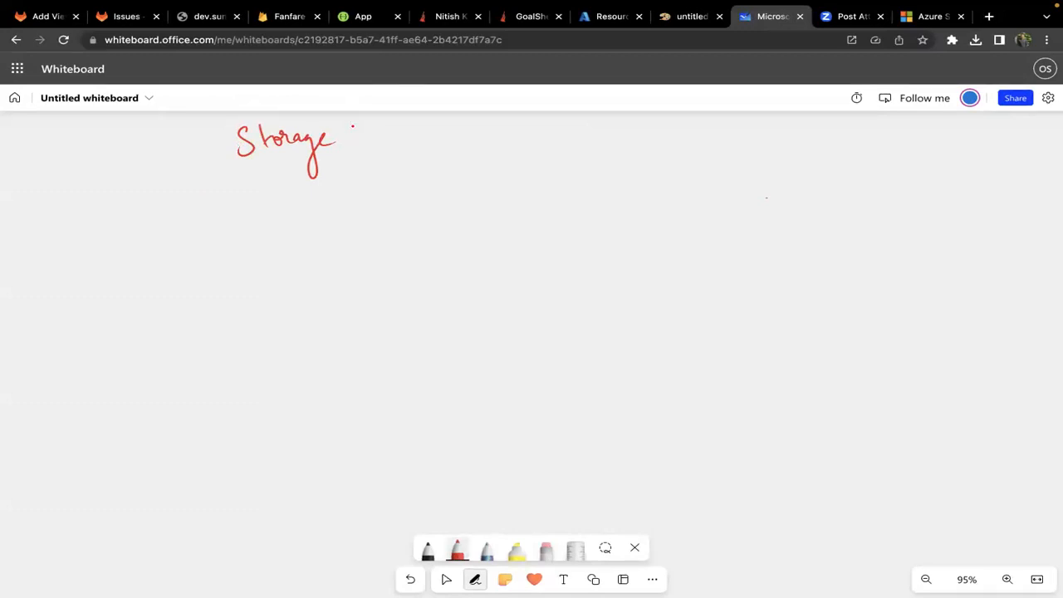
left_click_drag(360, 123, 360, 150)
left_click_drag(361, 133, 389, 141)
left_click_drag(397, 118, 403, 170)
left_click_drag(399, 137, 457, 124)
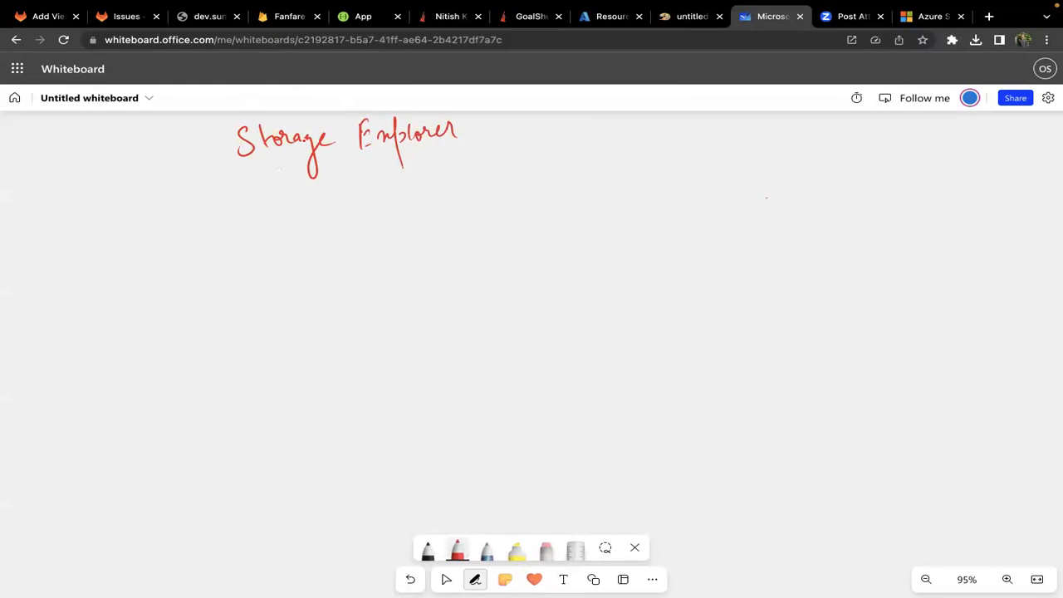
Handwrite "Static Website Hosting" in red beneath the Storage Explorer heading
mouse_move(184, 213)
left_mouse_down()
mouse_move(183, 236)
mouse_move(203, 230)
left_mouse_up()
left_click_drag(194, 214, 239, 211)
mouse_move(246, 203)
left_mouse_down()
mouse_move(250, 213)
mouse_move(288, 204)
mouse_move(307, 181)
mouse_move(367, 182)
left_mouse_up()
mouse_move(379, 165)
left_mouse_down()
mouse_move(381, 184)
mouse_move(395, 183)
left_mouse_up()
left_click_drag(397, 173, 409, 186)
left_click_drag(402, 174, 440, 170)
left_click_drag(455, 163, 447, 212)
left_click(479, 135)
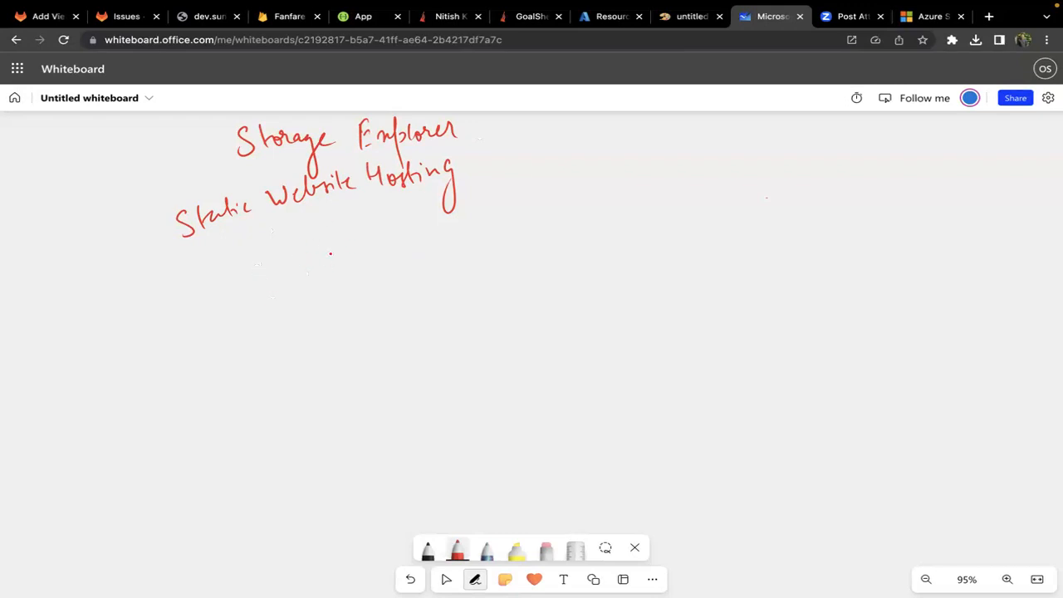
Sketch a computer monitor on a stand below the headings and label it "Web Server" with an arrow
mouse_move(332, 283)
left_mouse_down()
mouse_move(361, 229)
mouse_move(342, 284)
mouse_move(363, 306)
mouse_move(383, 303)
left_mouse_up()
left_click_drag(362, 316, 379, 312)
left_click_drag(392, 243, 422, 241)
mouse_move(429, 229)
left_mouse_down()
mouse_move(430, 251)
mouse_move(463, 222)
mouse_move(477, 231)
left_mouse_up()
mouse_move(480, 215)
left_mouse_down()
mouse_move(488, 238)
mouse_move(495, 226)
left_mouse_up()
left_click_drag(520, 213, 514, 236)
left_click_drag(530, 230, 550, 216)
left_click_drag(551, 214, 578, 210)
left_click_drag(575, 222, 581, 208)
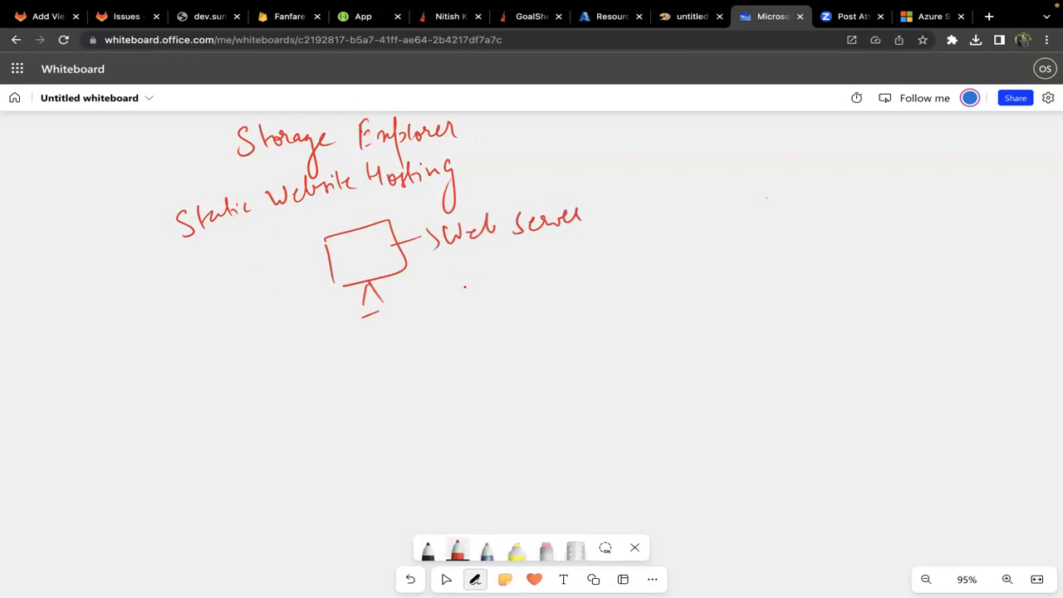
Handwrite "via" beside the Web Server label, followed by "IIS" and "apache2" enclosed in large curly braces
left_click_drag(614, 196, 670, 202)
mouse_move(701, 171)
left_mouse_down()
mouse_move(719, 166)
mouse_move(711, 185)
left_mouse_up()
left_click_drag(702, 187, 727, 184)
mouse_move(737, 164)
left_mouse_down()
mouse_move(752, 162)
mouse_move(744, 179)
left_mouse_up()
left_click_drag(737, 181, 766, 176)
mouse_move(715, 202)
left_mouse_down()
mouse_move(711, 223)
mouse_move(735, 218)
left_mouse_up()
left_click_drag(737, 194, 737, 262)
left_click_drag(739, 215, 751, 223)
left_click_drag(762, 209, 763, 217)
mouse_move(774, 194)
left_mouse_down()
mouse_move(787, 217)
mouse_move(828, 199)
mouse_move(859, 212)
left_mouse_up()
left_click(711, 197)
mouse_move(702, 150)
left_mouse_down()
mouse_move(683, 170)
mouse_move(703, 268)
left_mouse_up()
mouse_move(829, 131)
left_mouse_down()
mouse_move(867, 189)
mouse_move(843, 261)
left_mouse_up()
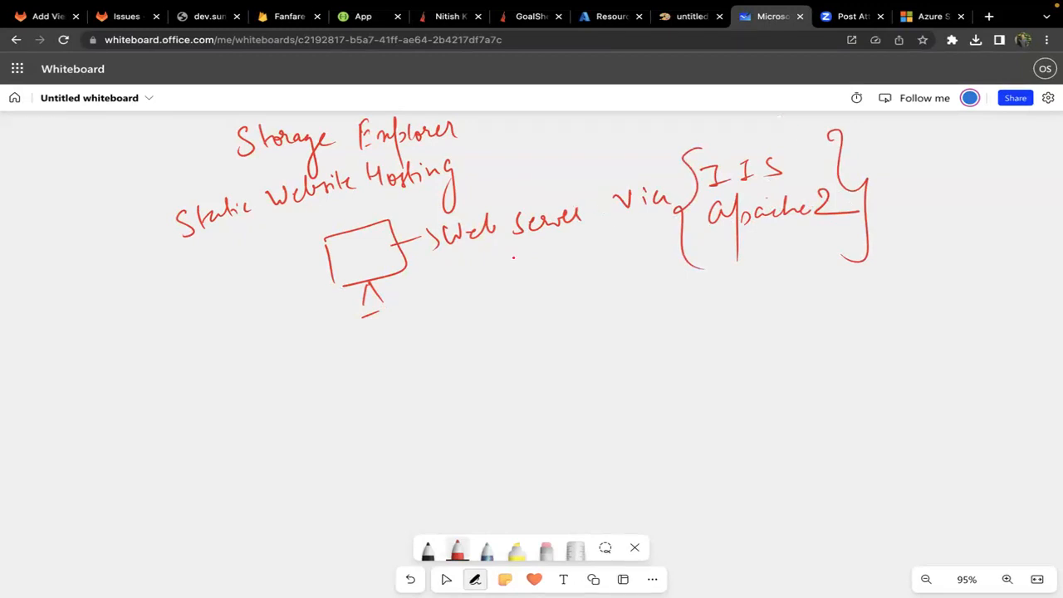
Write "Public IP" and "contents" under the Web Server label, add a stroke across the label, and write "VM" inside the monitor
mouse_move(462, 294)
left_mouse_down()
mouse_move(464, 312)
mouse_move(490, 283)
mouse_move(516, 289)
mouse_move(573, 272)
mouse_move(581, 258)
left_mouse_up()
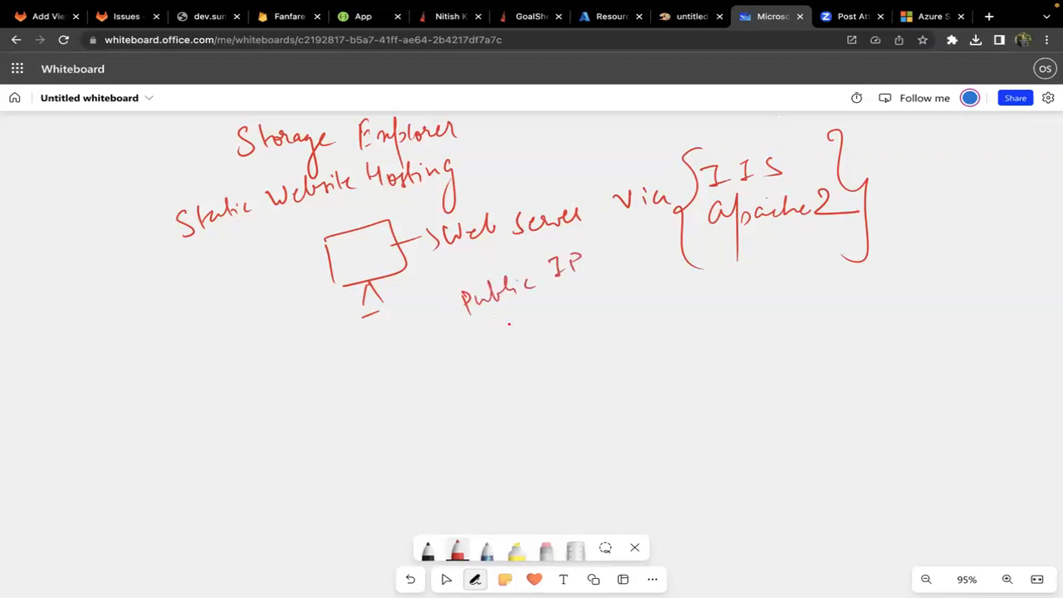
left_click_drag(478, 345, 564, 326)
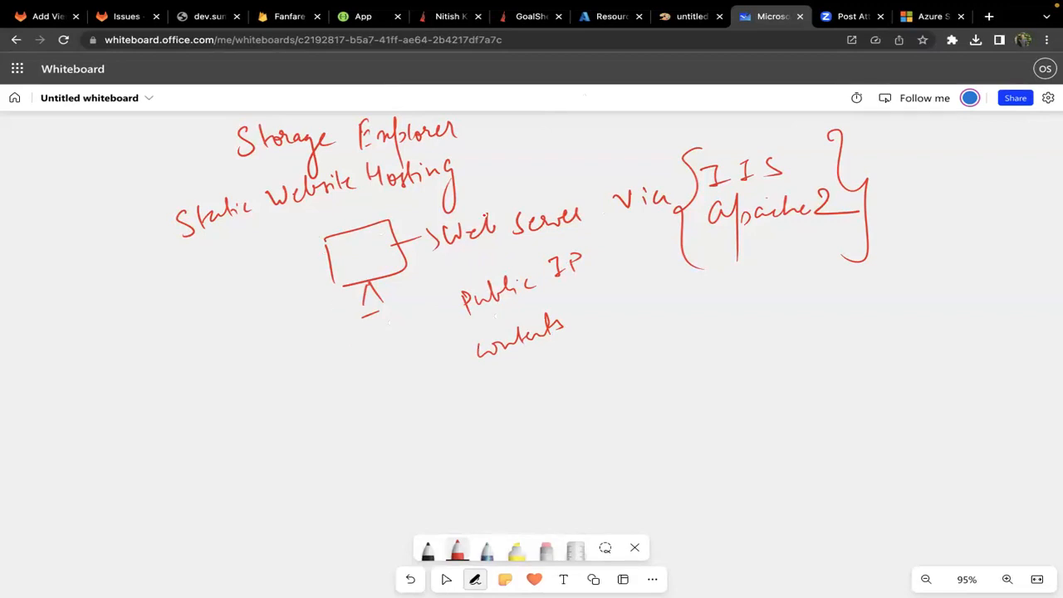
left_click_drag(472, 222, 537, 173)
left_click_drag(348, 253, 390, 266)
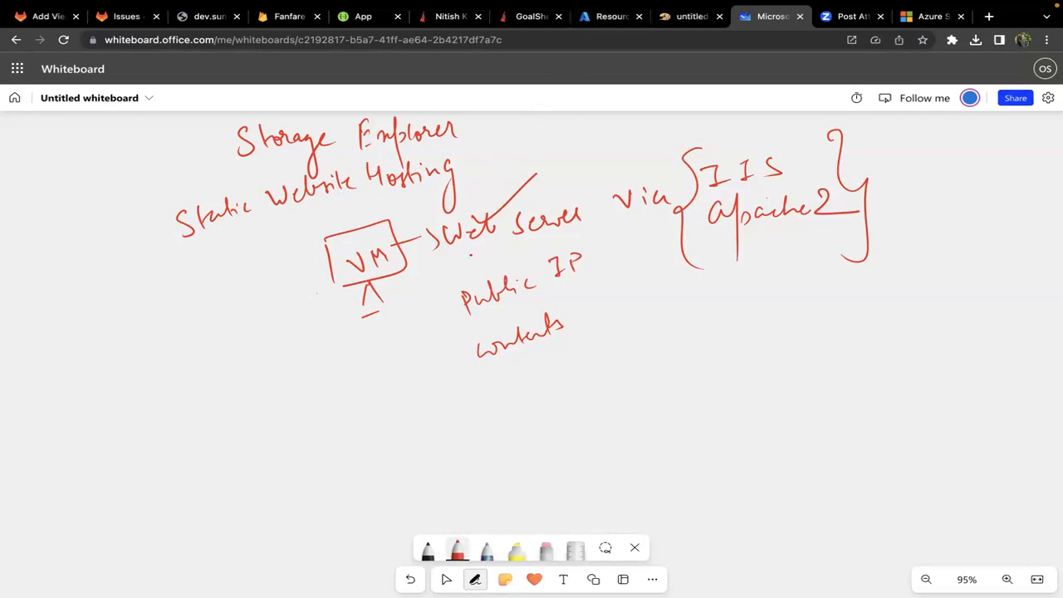
left_click(447, 579)
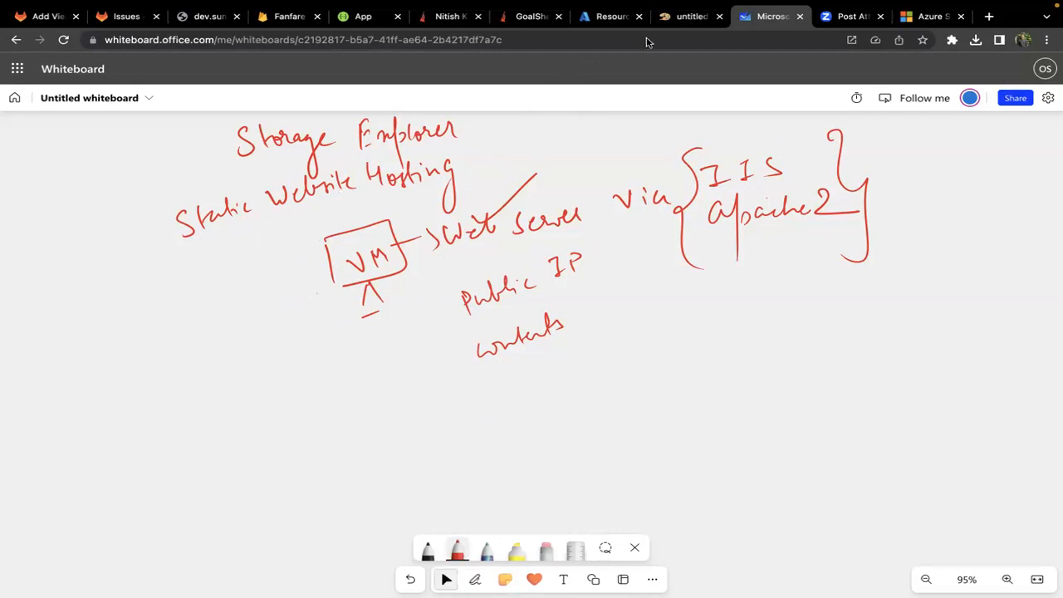
Switch to the Azure portal, view the resource groups list, and return to the portal home page
left_click(613, 17)
left_click(26, 92)
left_click(252, 146)
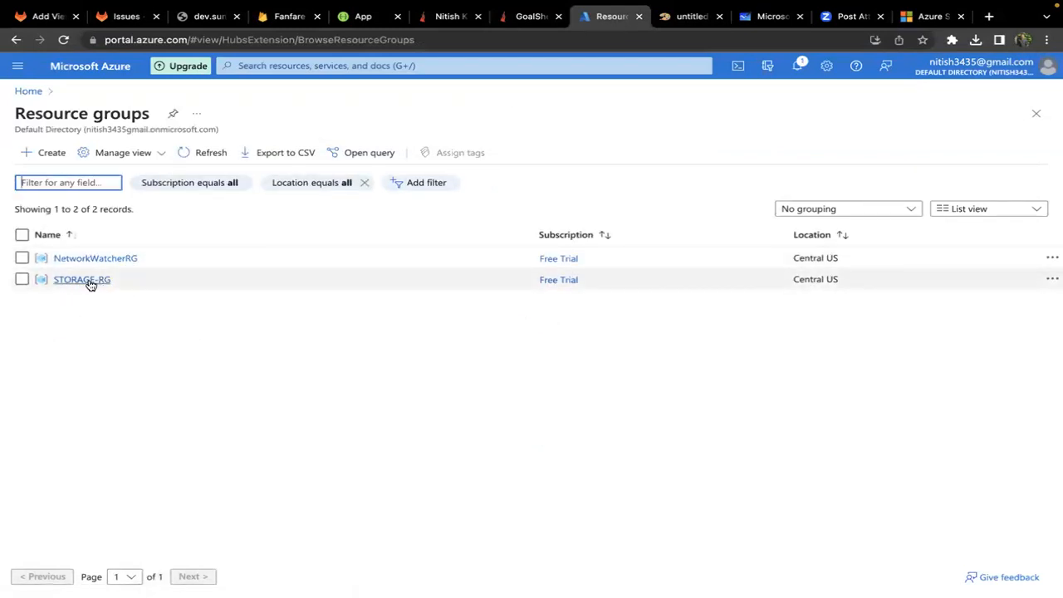
left_click(37, 96)
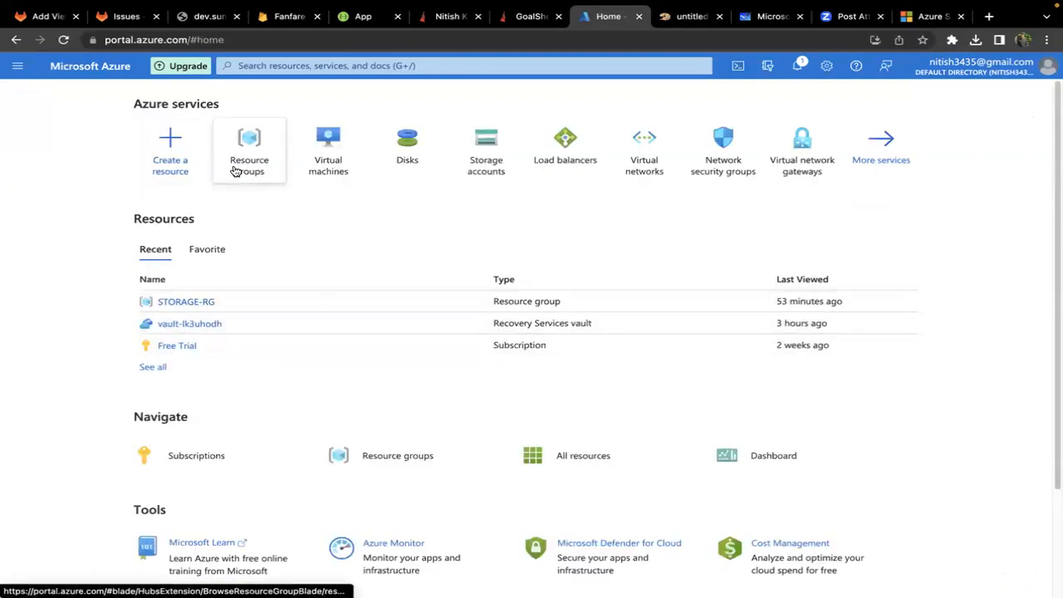
left_click(264, 66)
type("storag")
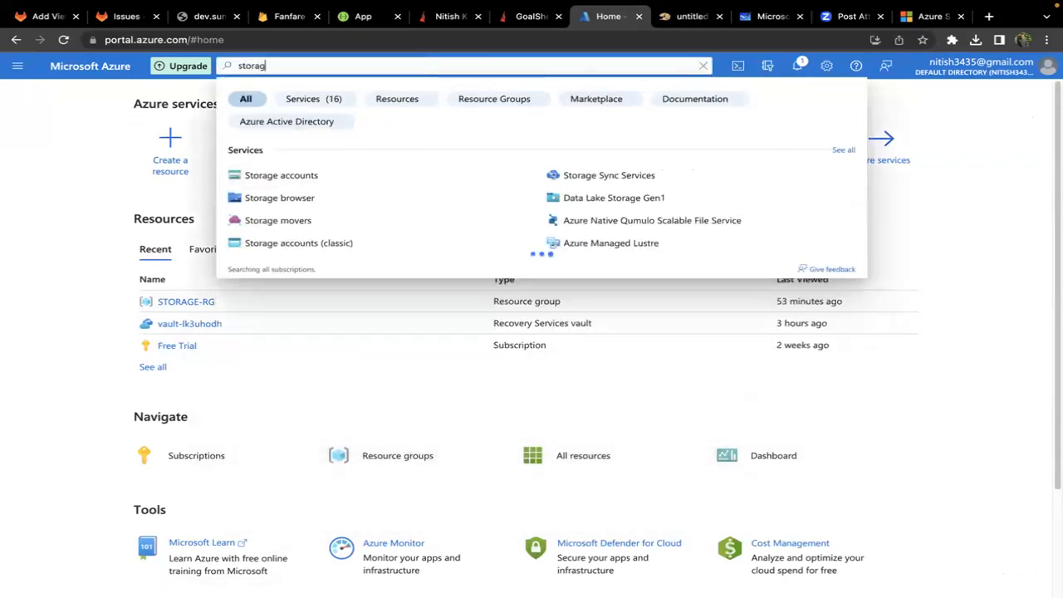
key("Escape")
left_click(251, 162)
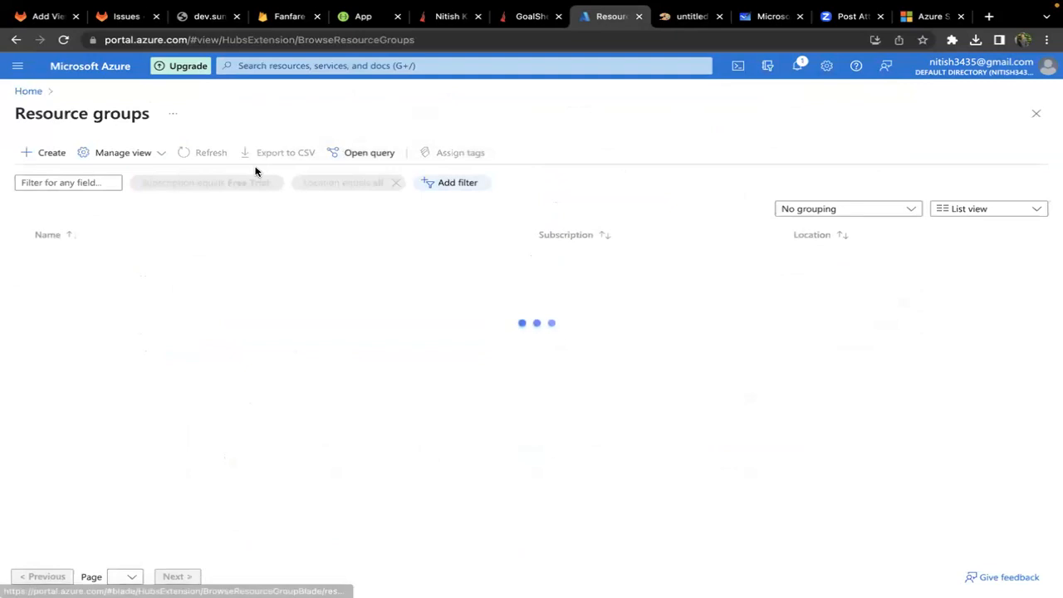
left_click(15, 39)
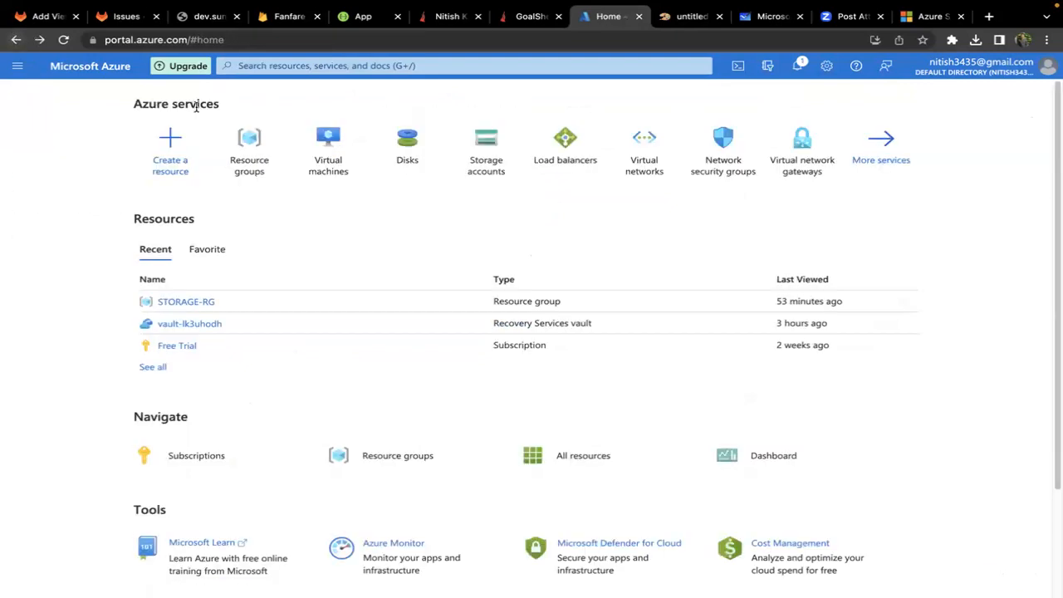
Start creating a storage account from the Storage accounts service and assign it to the STORAGE-RG resource group
left_click(490, 148)
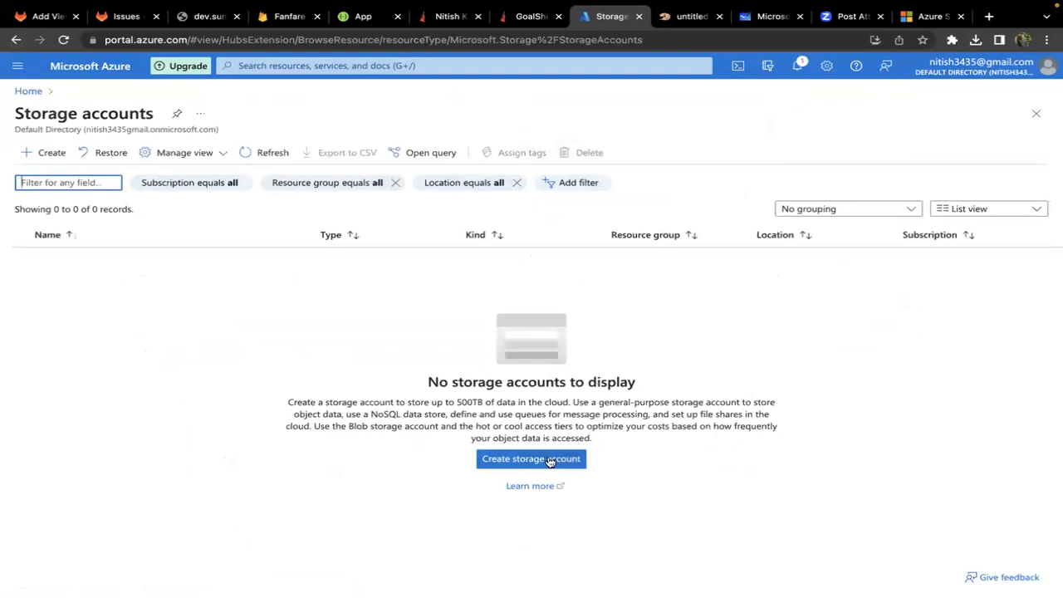
left_click(519, 459)
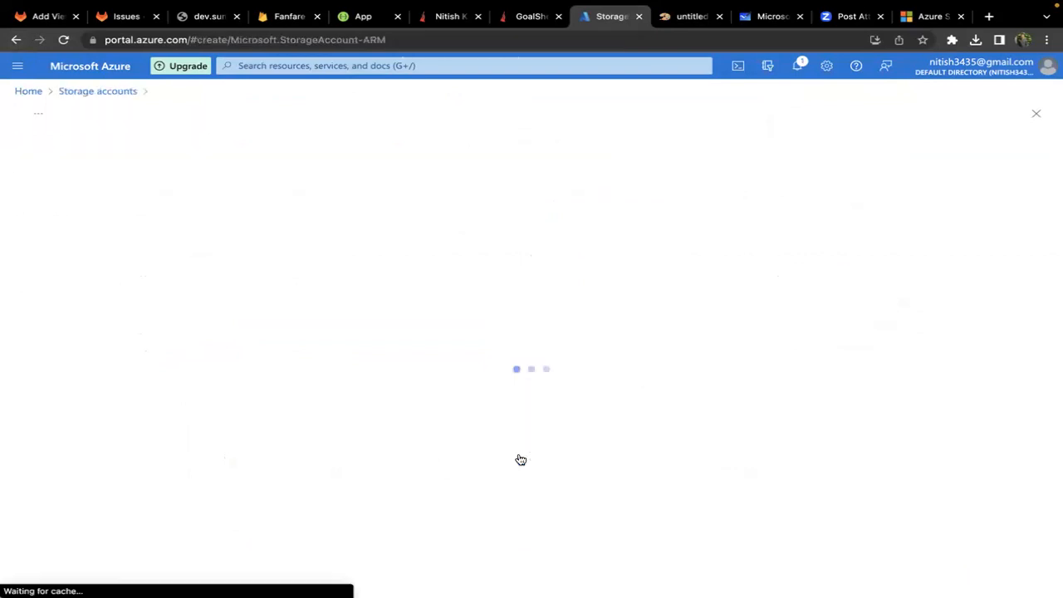
left_click(433, 366)
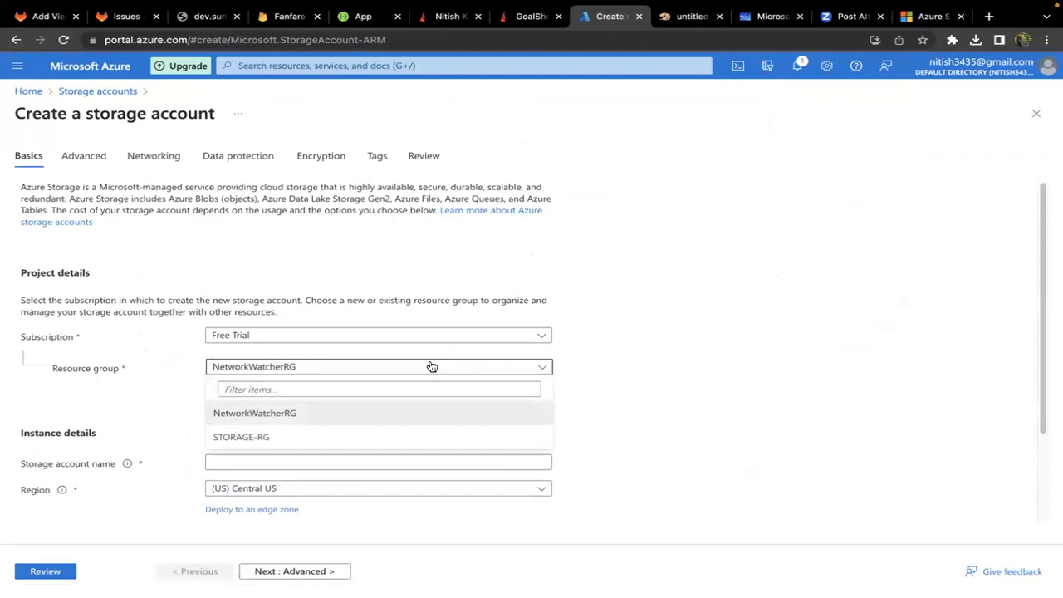
left_click(345, 439)
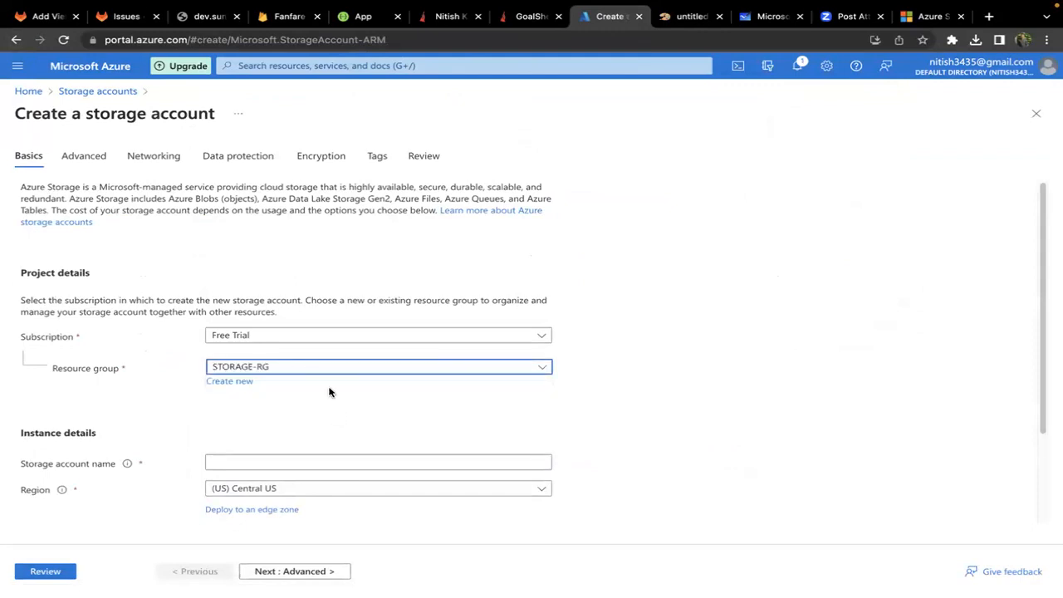
Enter mystorageaccountforbatch2 as the storage account name in the instance details
scroll(330, 392, "down", 2)
left_click(289, 351)
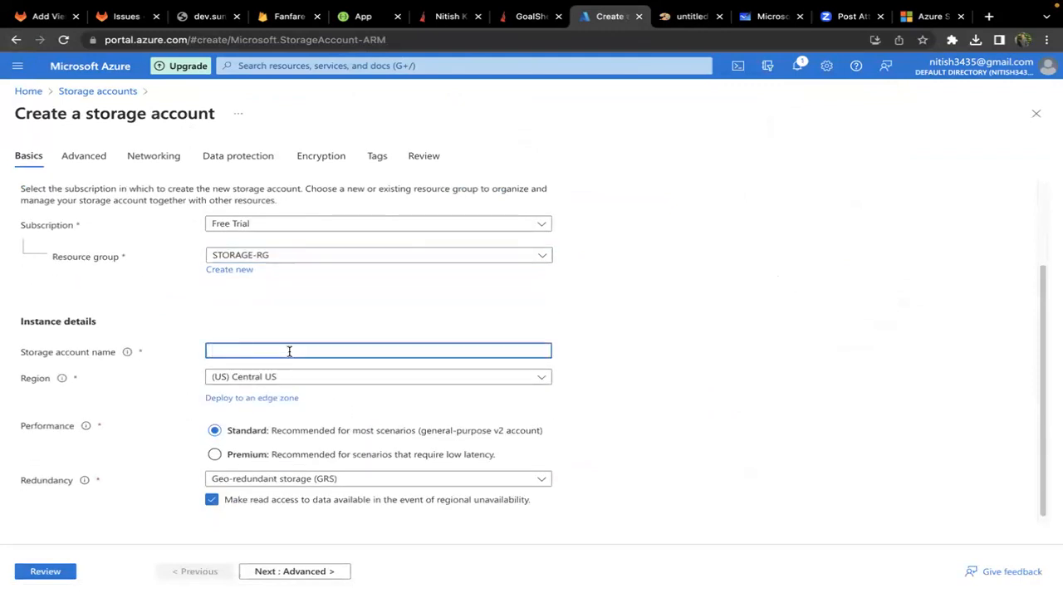
type("mys")
type("torageac")
type("count")
type("tf")
type("orbatch2")
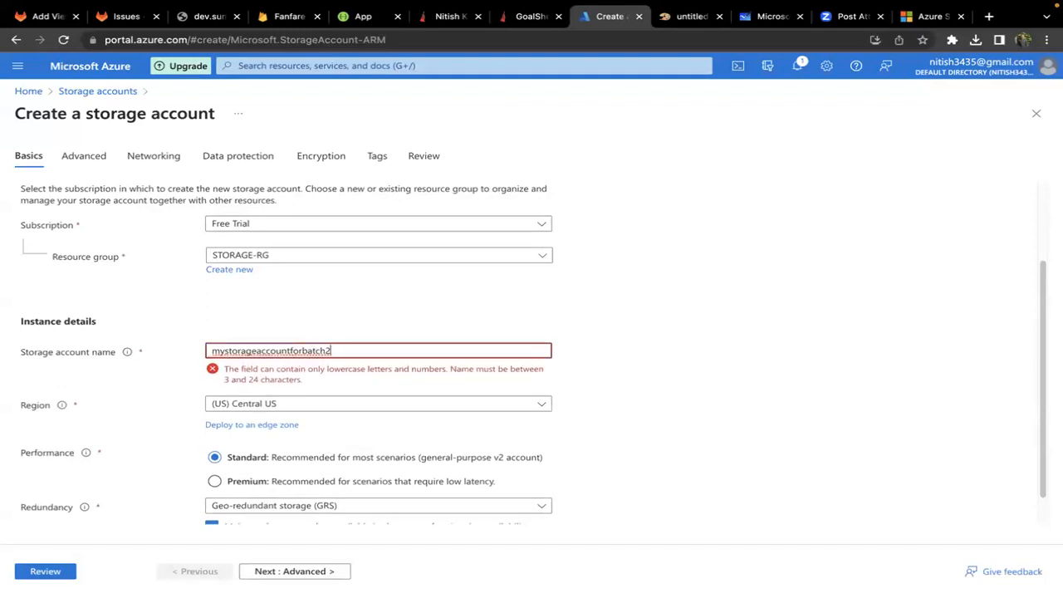
Shorten the storage account name to mystorageaccountfor2nd
key("BackSpace")
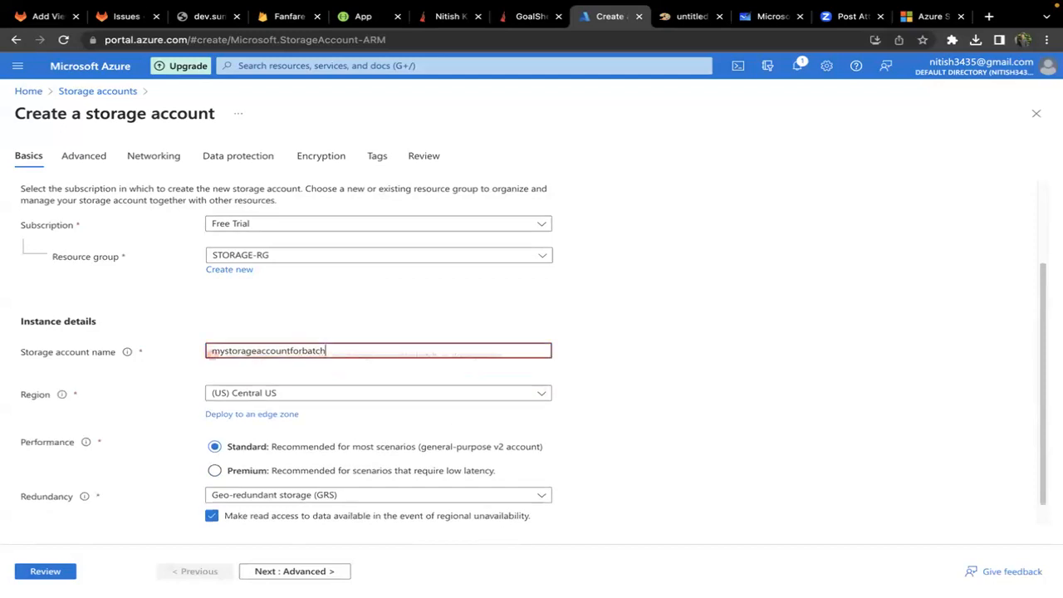
key("BackSpace")
key("BackSpace")
key("BackSpace")
key("BackSpace")
key("BackSpace")
type("2")
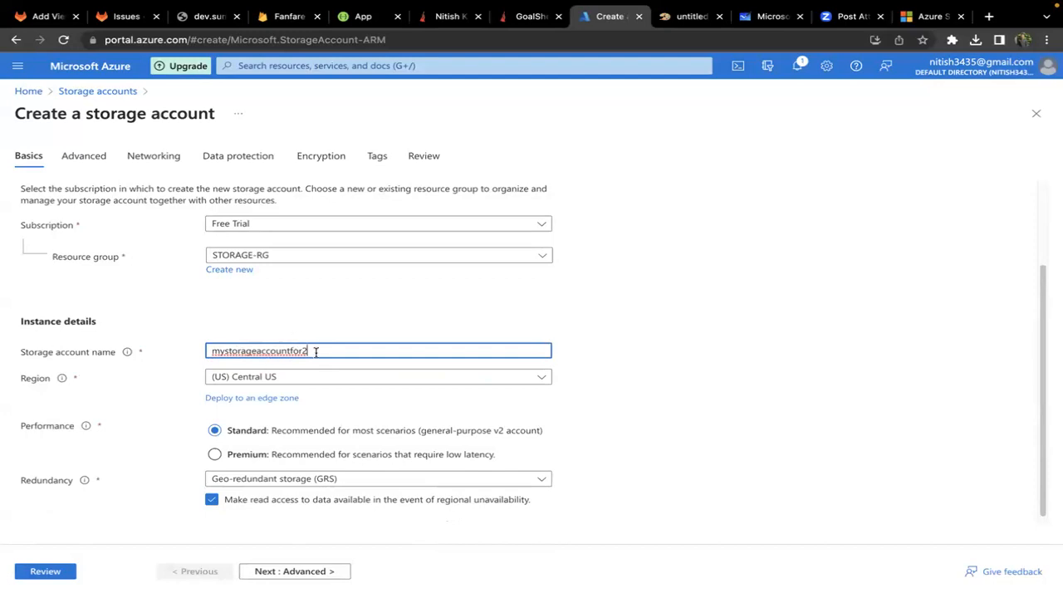
type("nd")
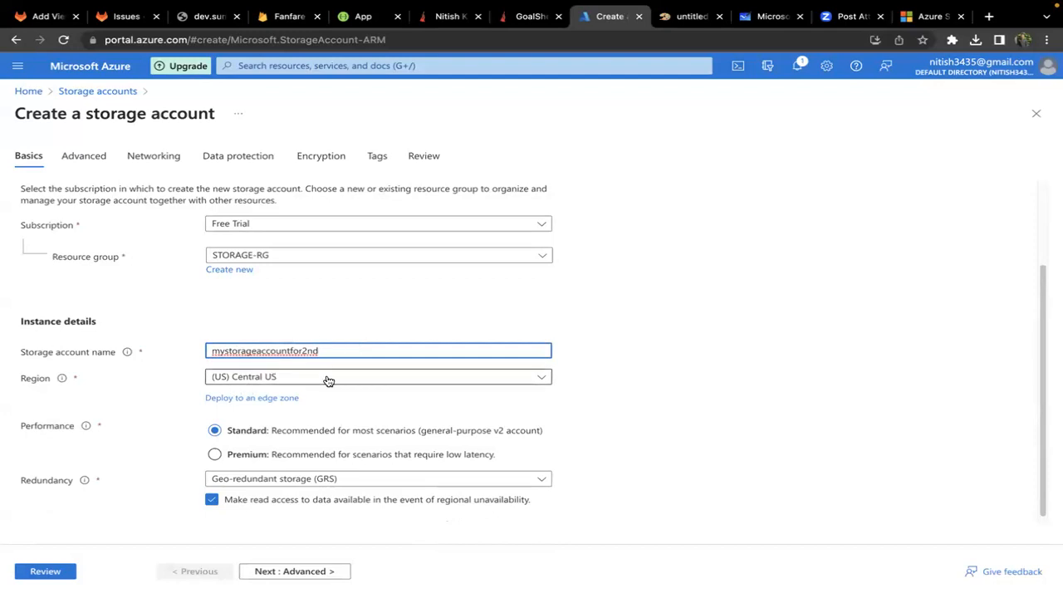
Set the redundancy to Locally-redundant storage (LRS) and proceed to the final review, keeping the default options in the remaining sections
left_click(330, 478)
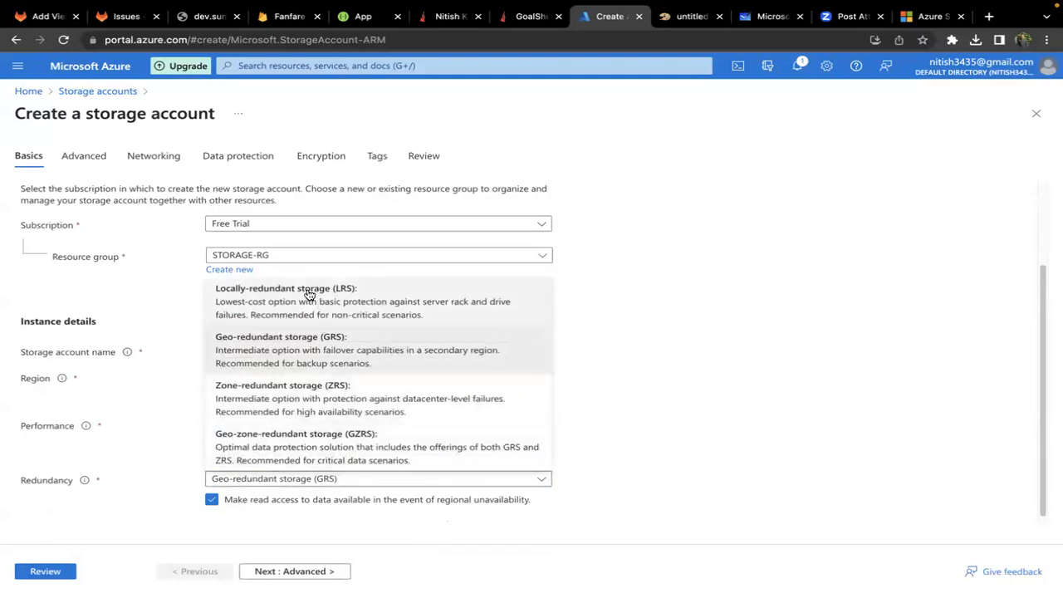
left_click(308, 294)
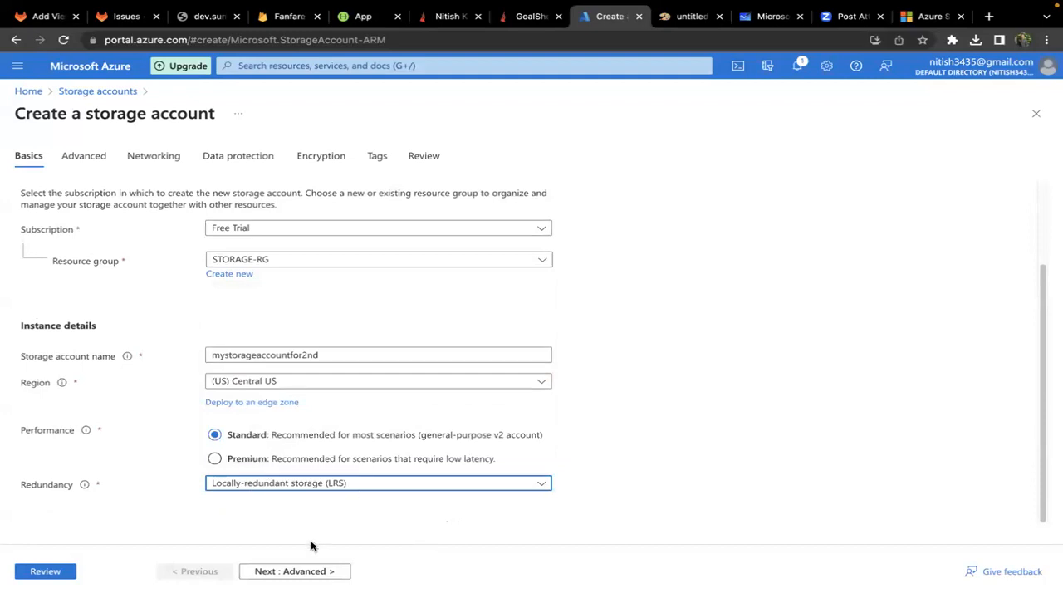
left_click(295, 572)
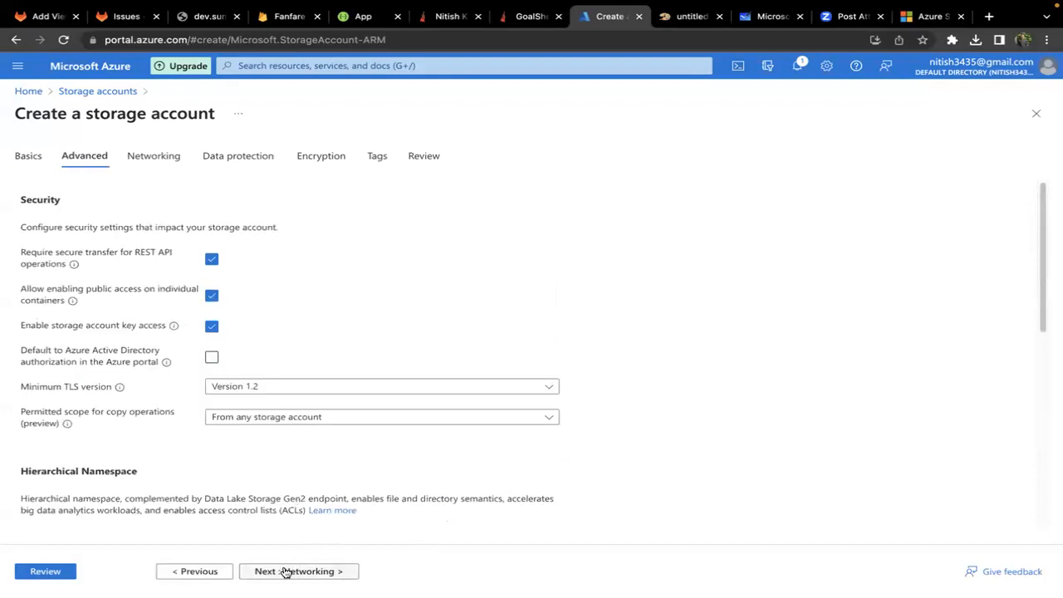
left_click(285, 572)
left_click(276, 574)
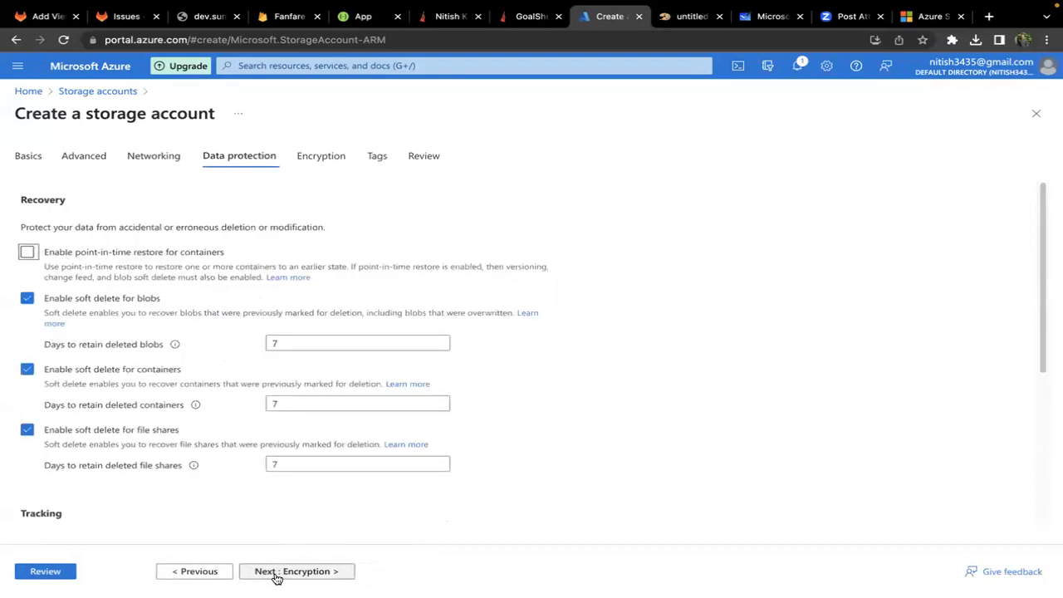
left_click(276, 574)
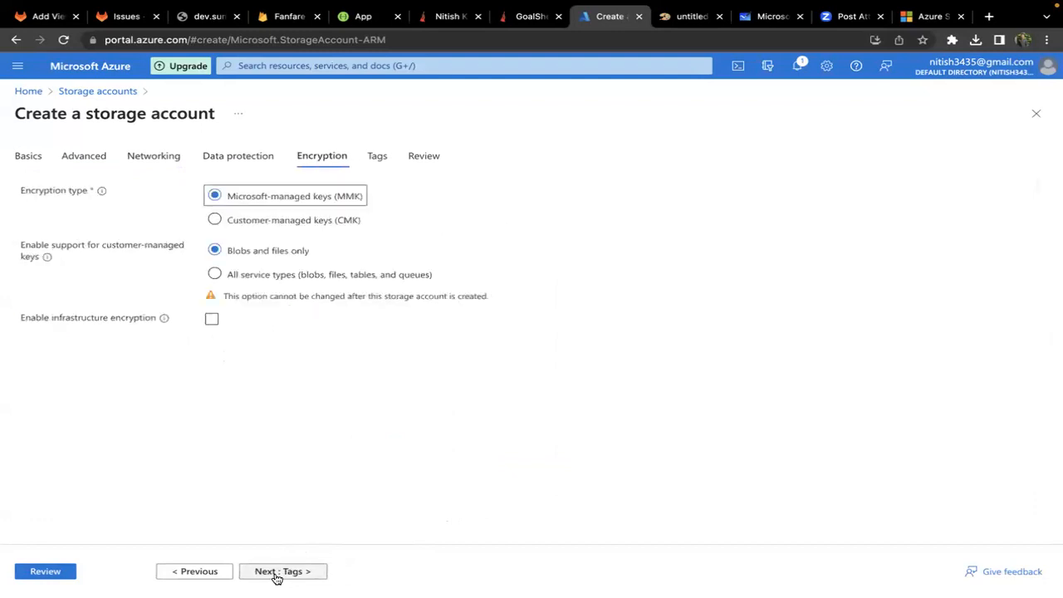
left_click(276, 573)
left_click(266, 573)
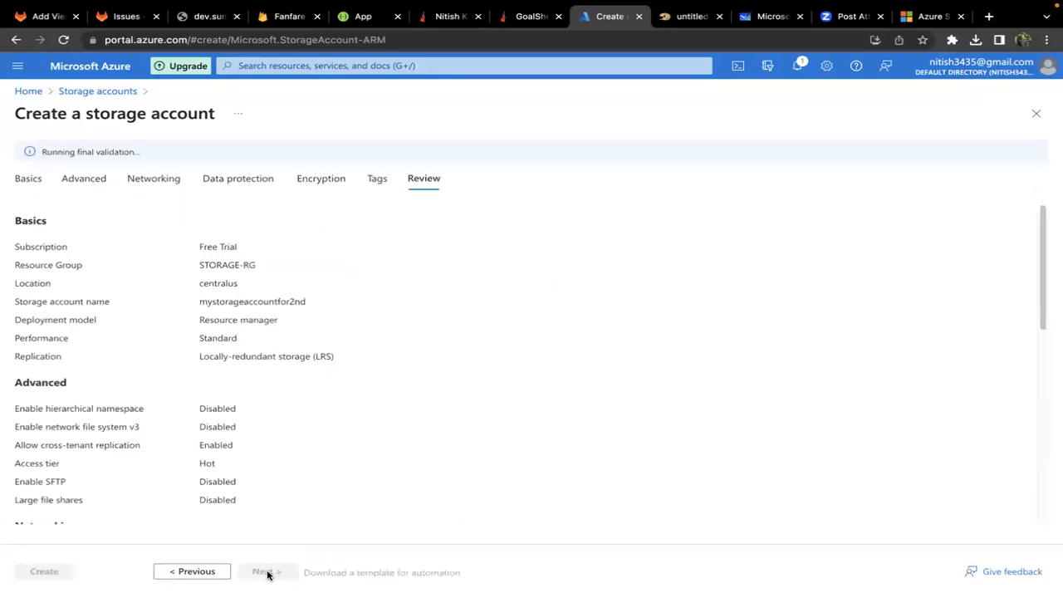
Look over the configuration summary and create the storage account
scroll(208, 446, "down", 10)
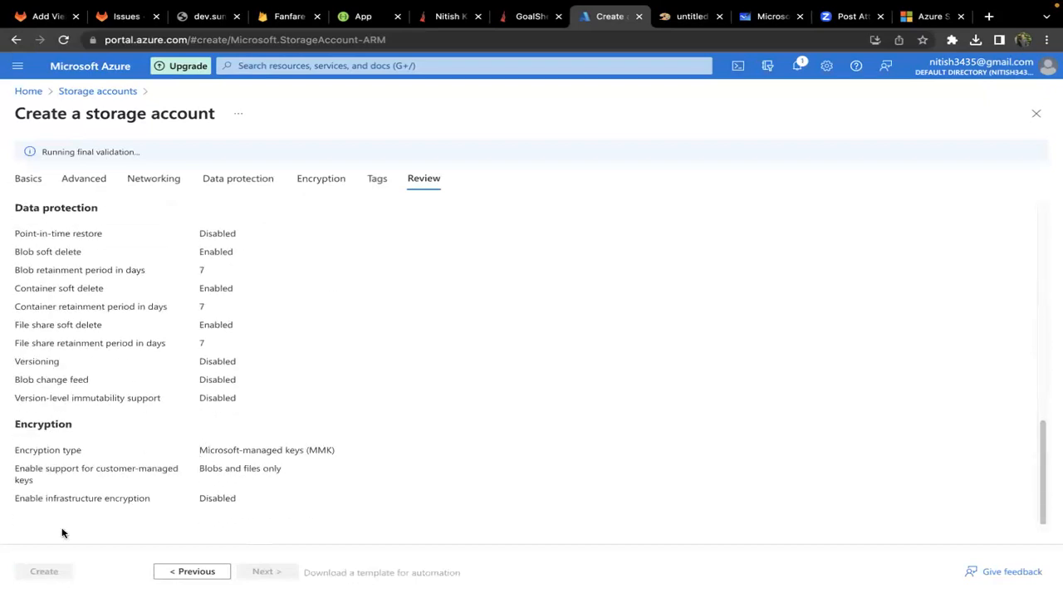
scroll(78, 375, "up", 10)
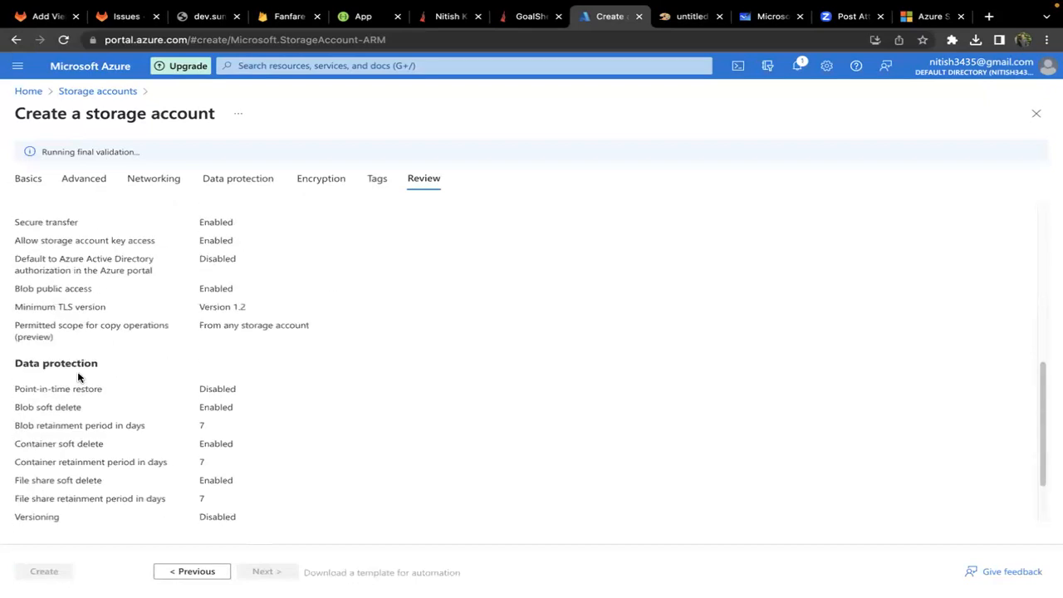
scroll(78, 375, "down", 10)
scroll(78, 376, "up", 5)
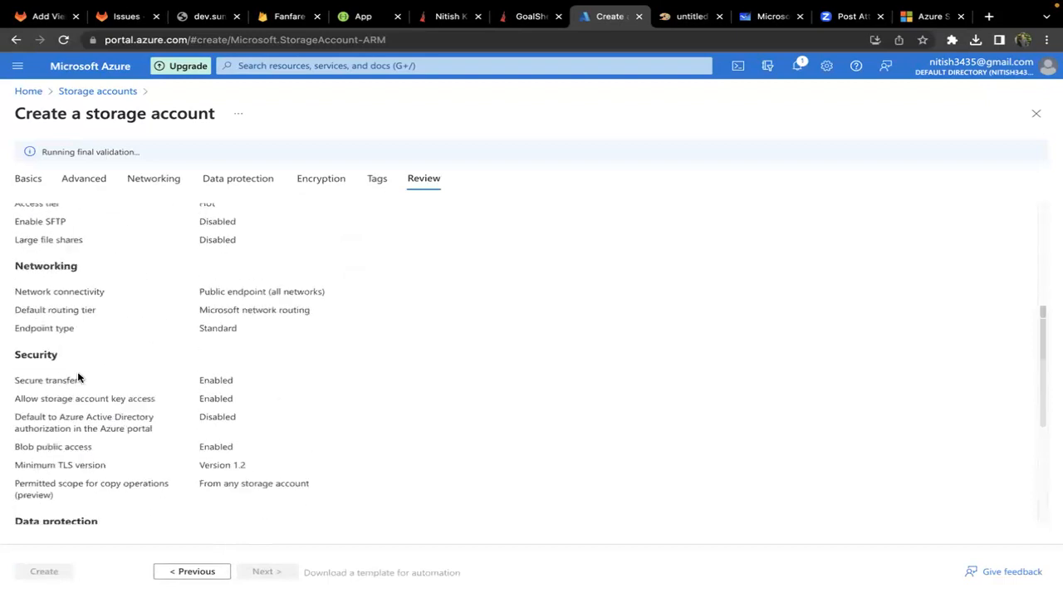
scroll(78, 376, "down", 5)
left_click(44, 572)
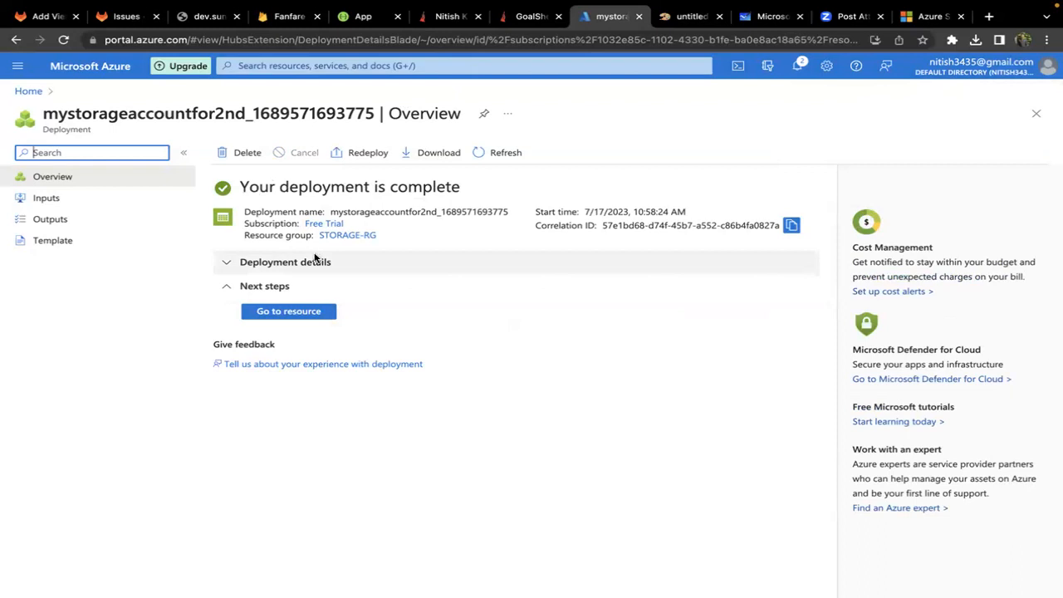
Open the newly deployed storage account and create a container named mycontainer with private access
left_click(303, 310)
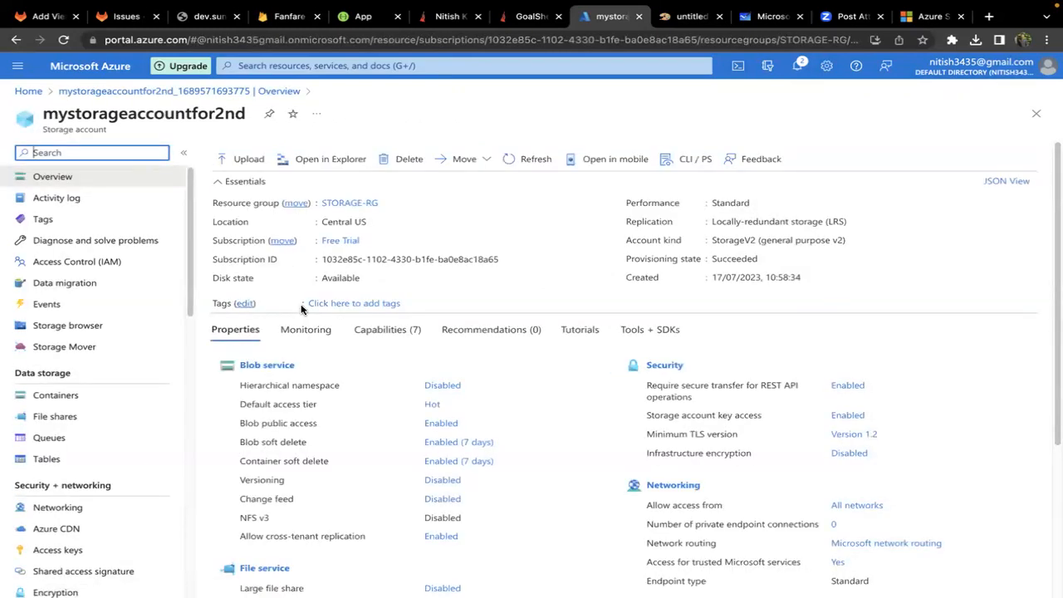
left_click(65, 398)
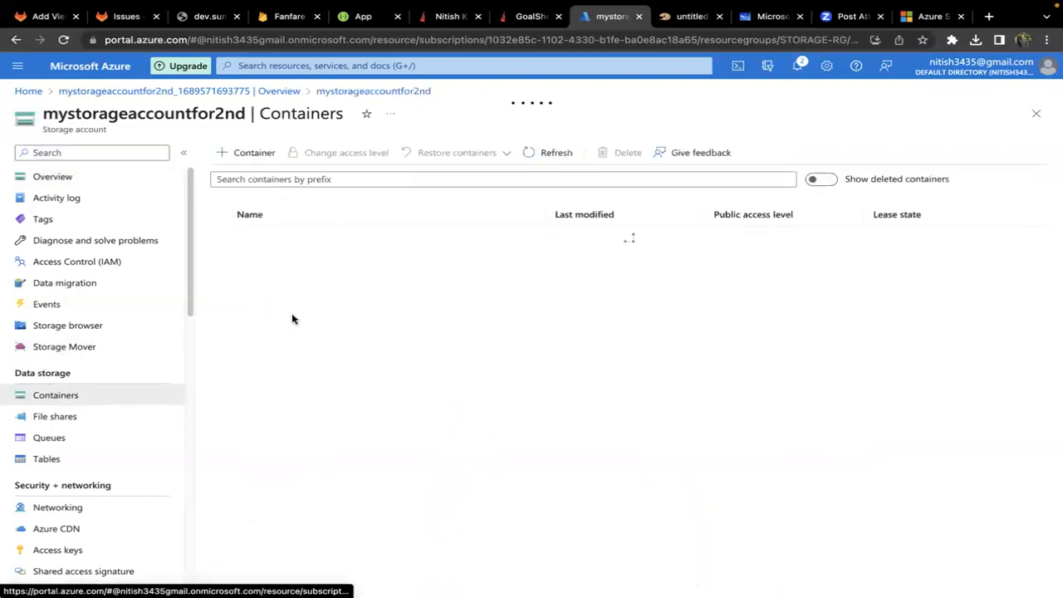
left_click(239, 152)
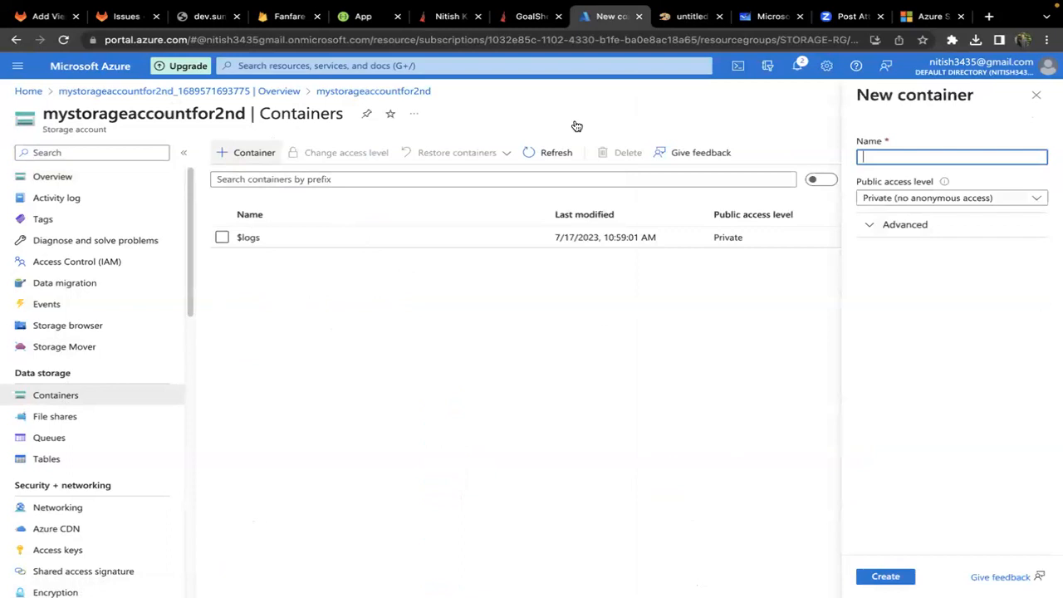
type("mycontainer")
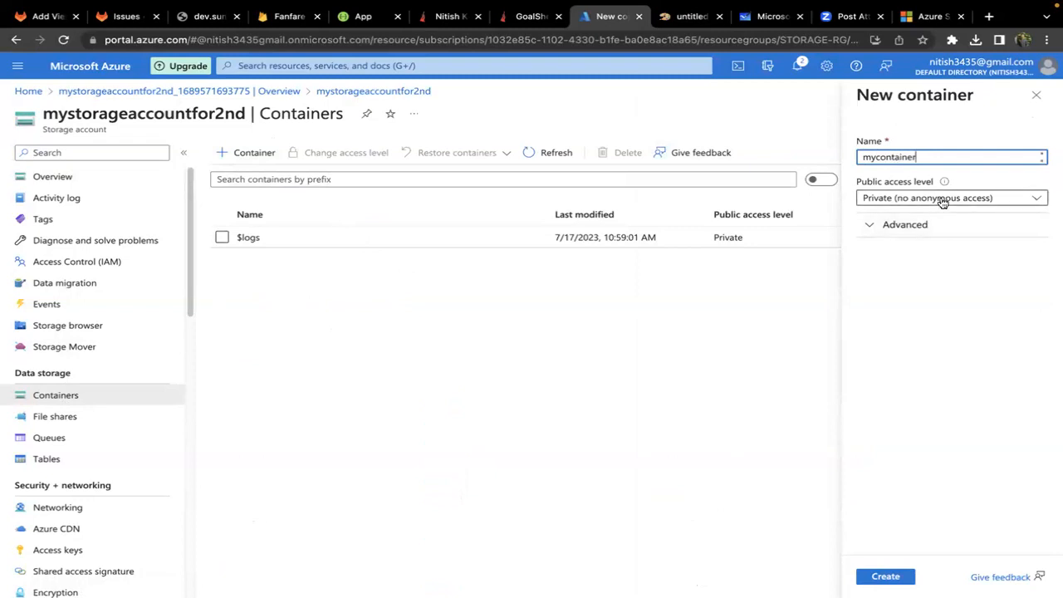
left_click(908, 579)
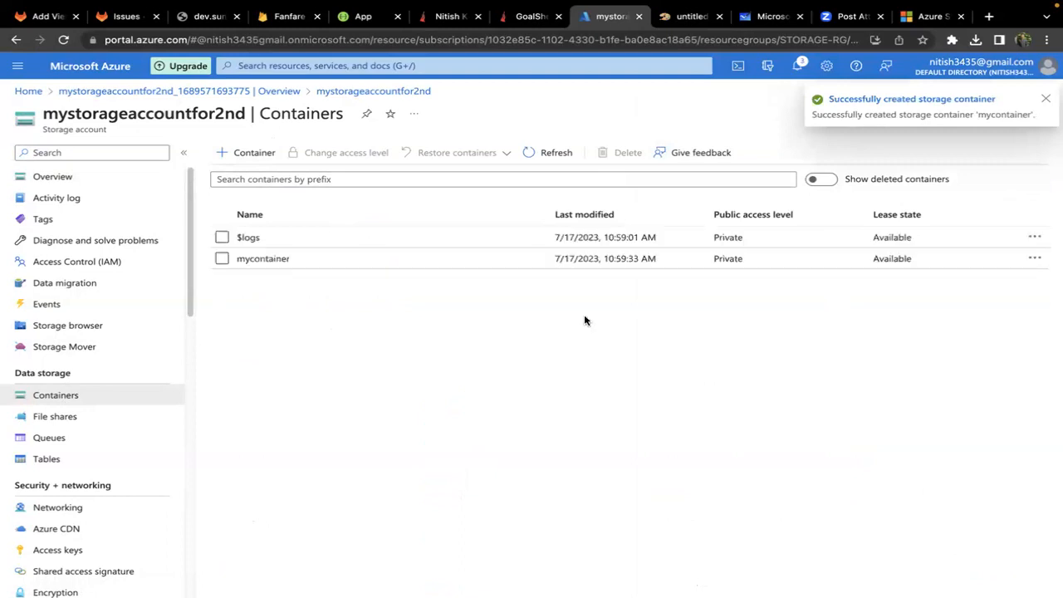
Upload 15D5B246-8BAF-4CBF-AAA9-5BFA4C1F0601.png from Downloads to mycontainer and return to the storage account's container list
left_click(267, 259)
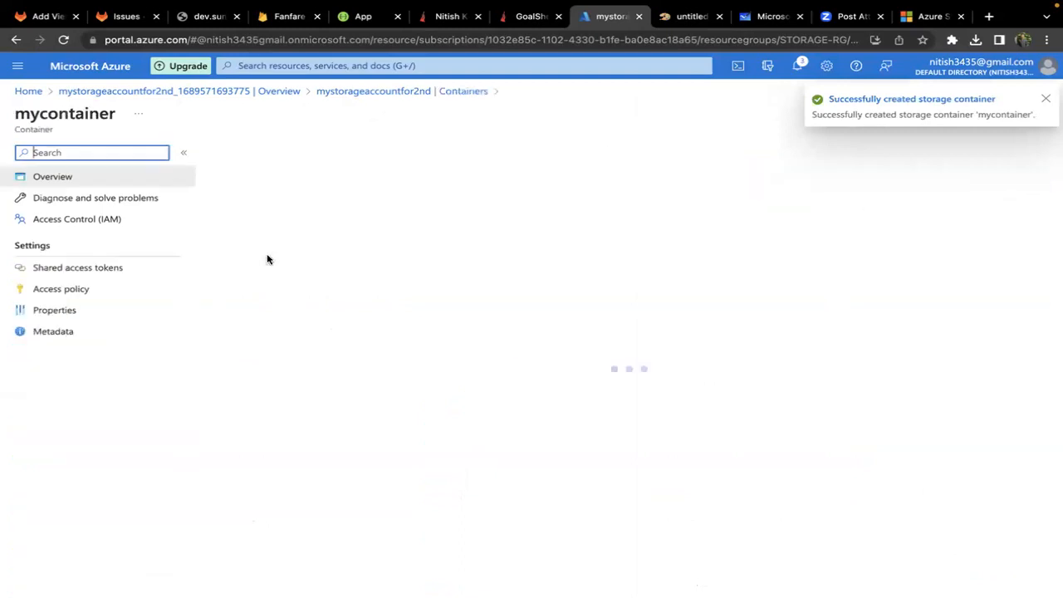
left_click(249, 155)
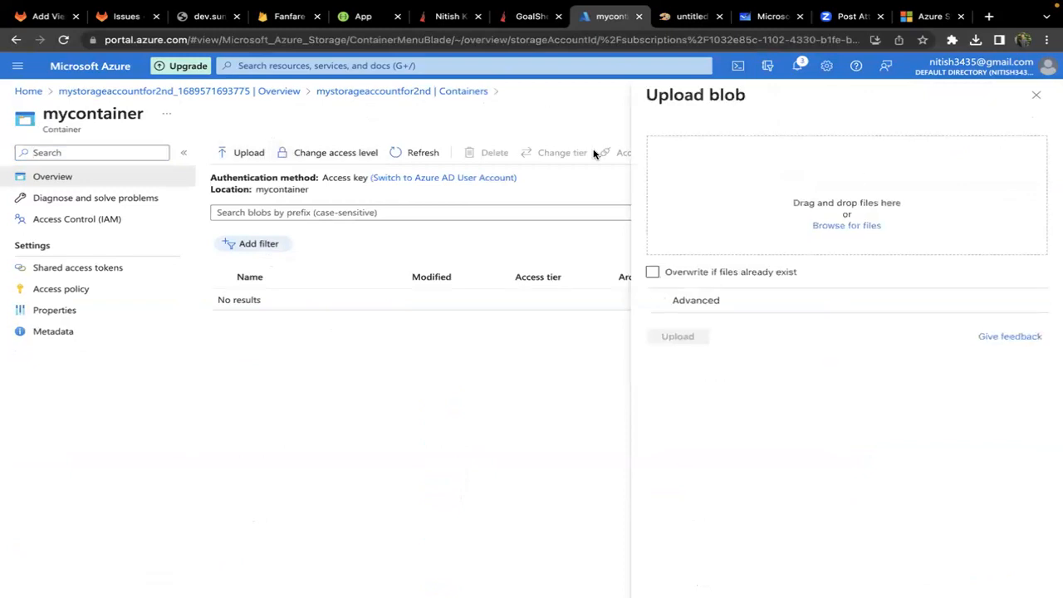
left_click(846, 226)
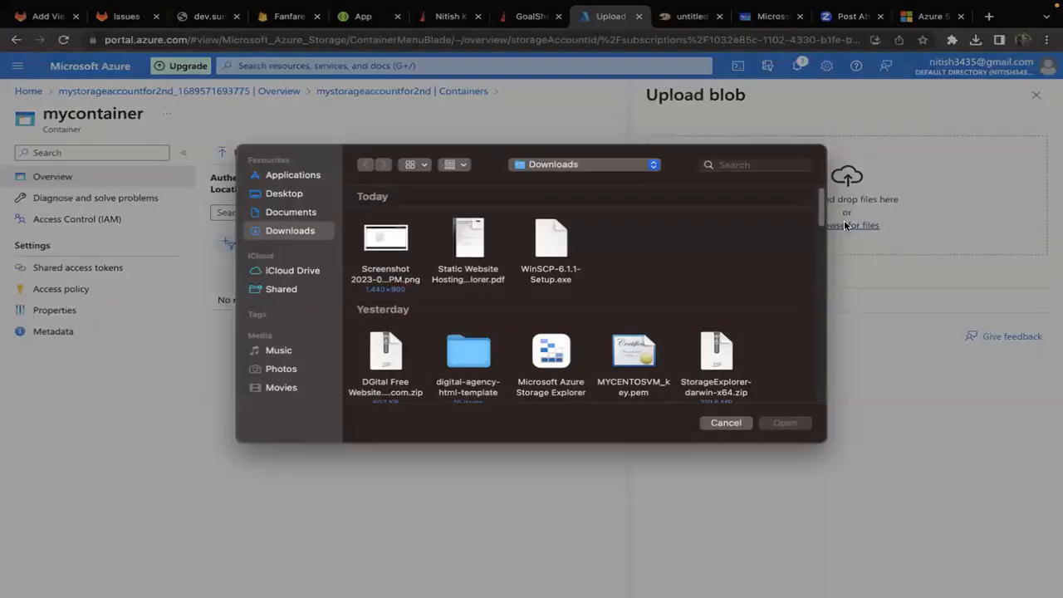
scroll(525, 304, "down", 5)
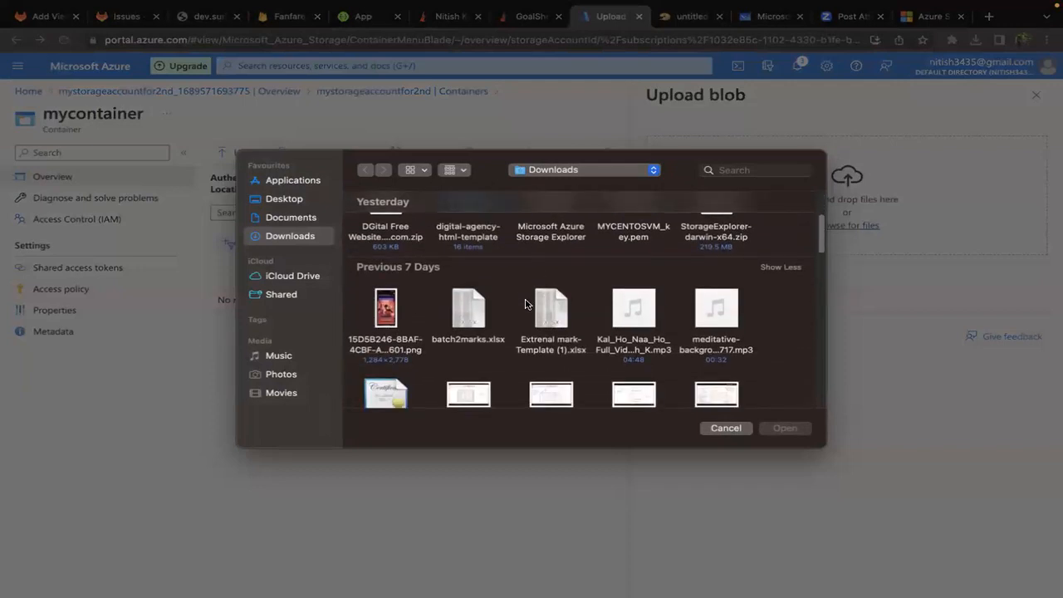
left_click(385, 309)
left_click(781, 427)
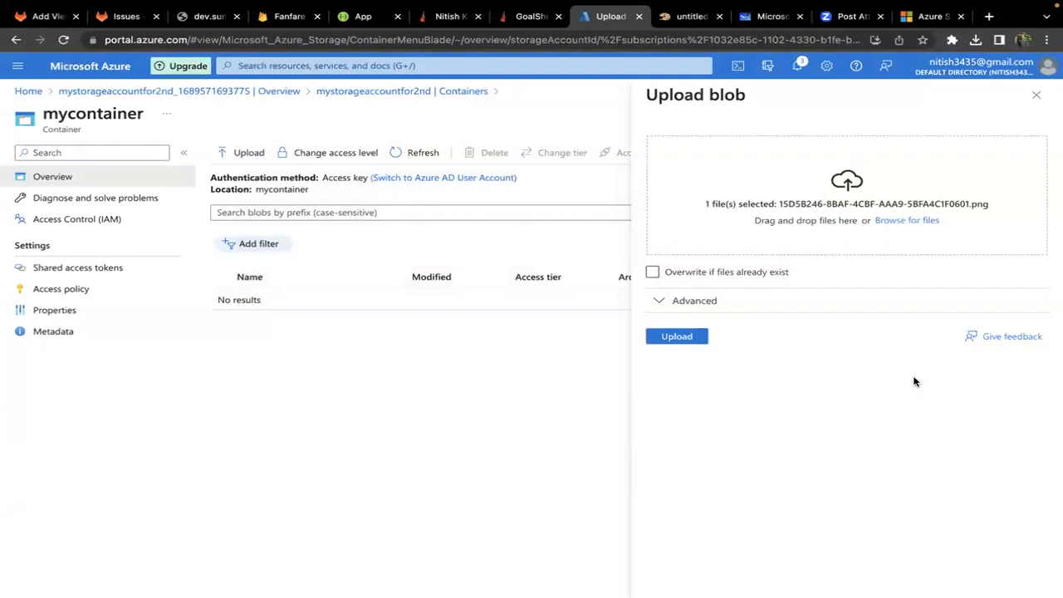
left_click(680, 335)
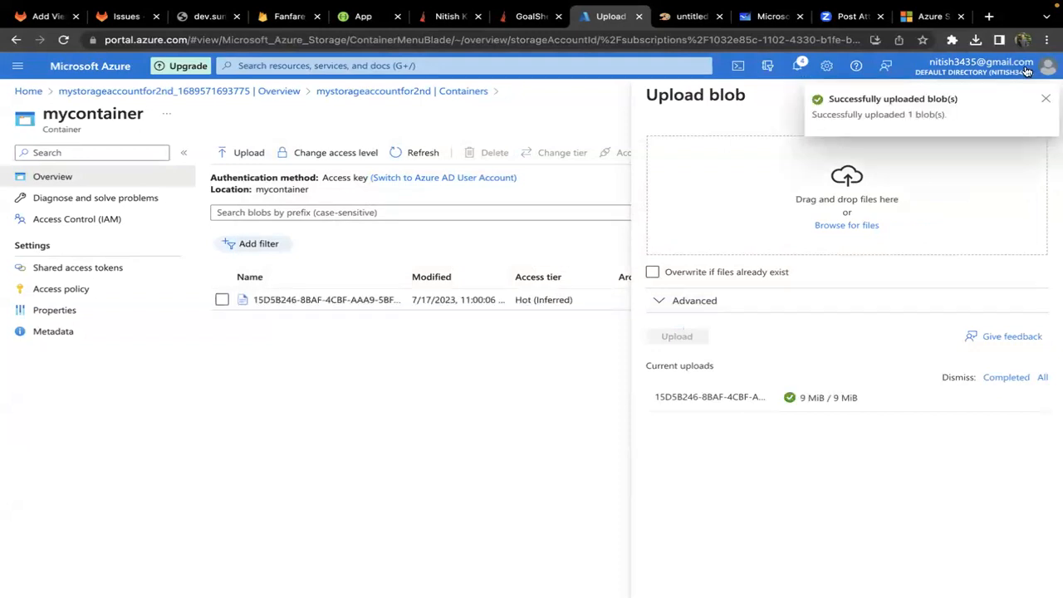
left_click(1046, 99)
left_click(1038, 100)
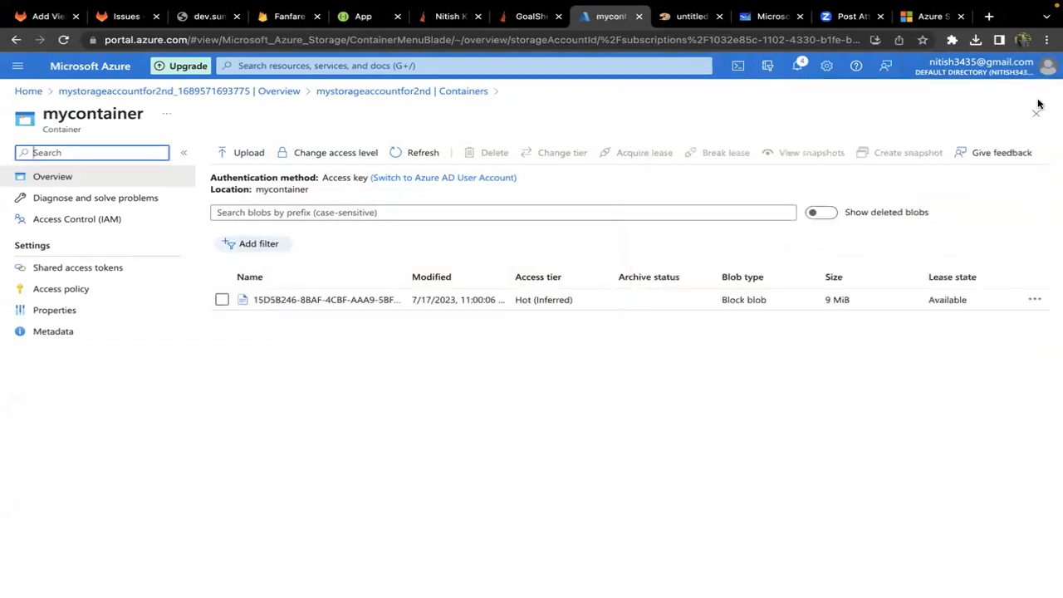
left_click(343, 92)
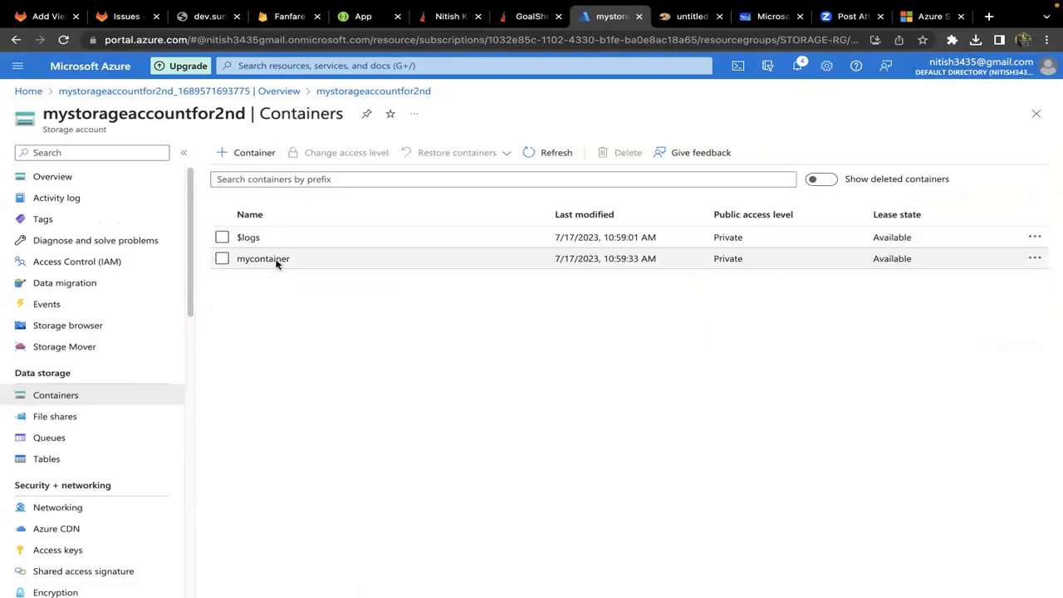
Switch to Microsoft Whiteboard and erase all the existing handwritten notes
left_click(756, 12)
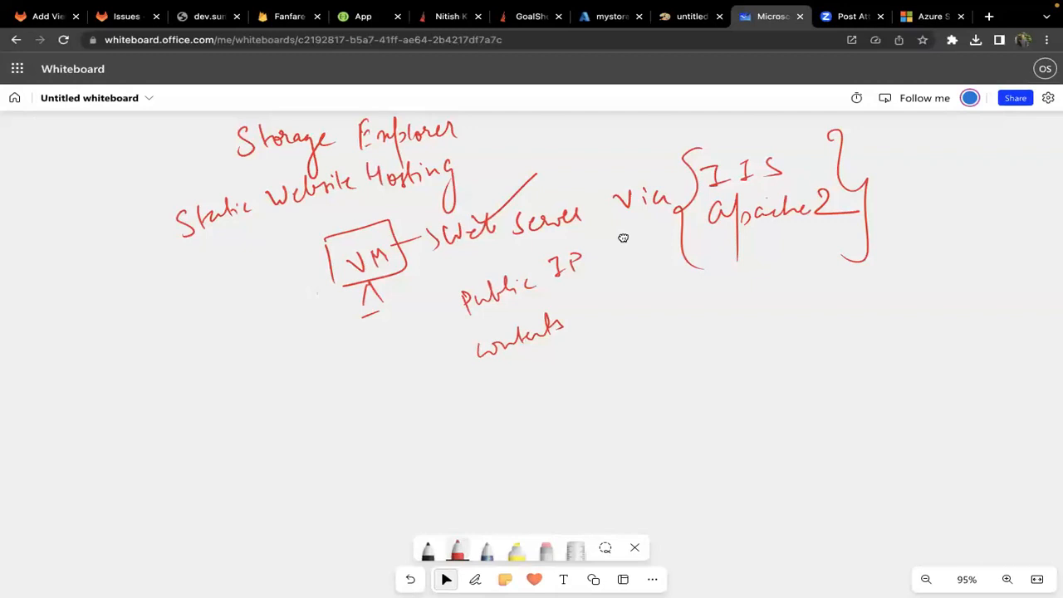
left_click(476, 580)
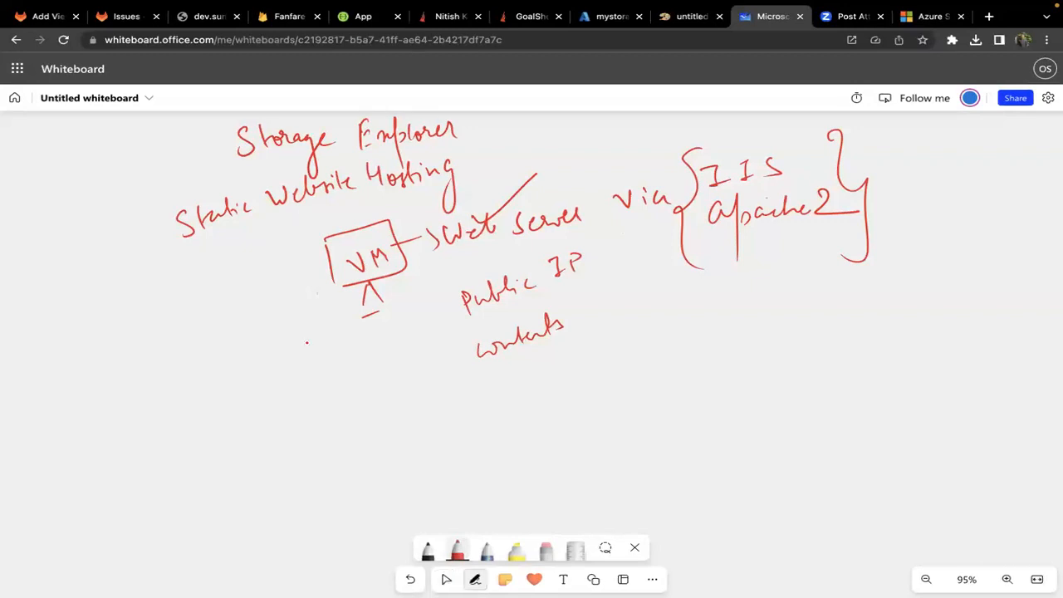
left_click(540, 545)
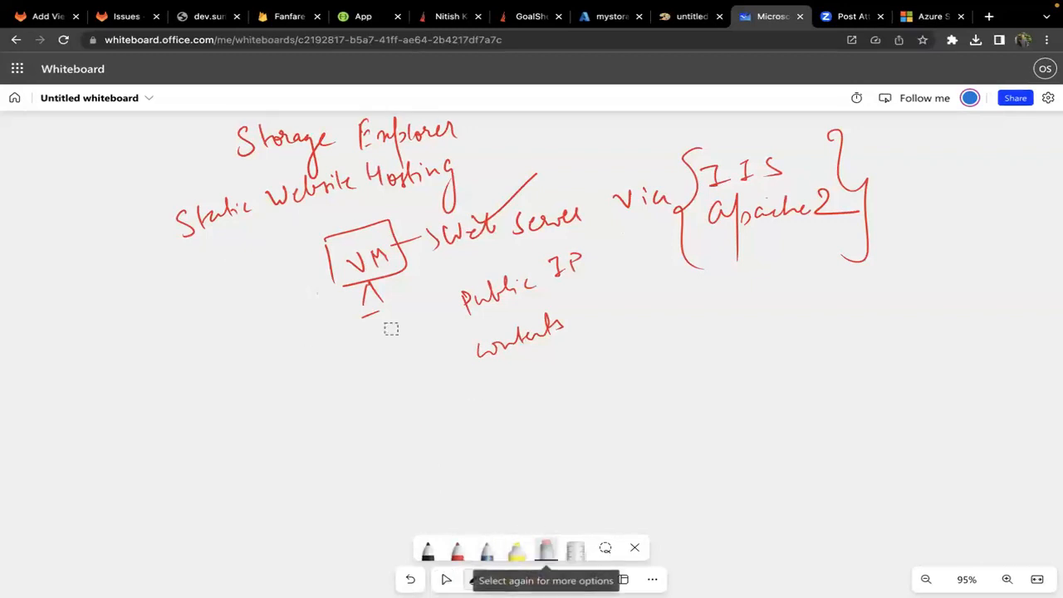
mouse_move(213, 225)
left_mouse_down()
mouse_move(248, 185)
mouse_move(299, 221)
mouse_move(357, 195)
mouse_move(216, 225)
mouse_move(310, 125)
mouse_move(507, 213)
mouse_move(500, 169)
mouse_move(457, 200)
mouse_move(786, 264)
mouse_move(812, 143)
mouse_move(817, 167)
mouse_move(818, 154)
left_mouse_up()
Handwrite the heading "Storage Explorer" in red ink near the upper edge of the cleared whiteboard
left_click(457, 555)
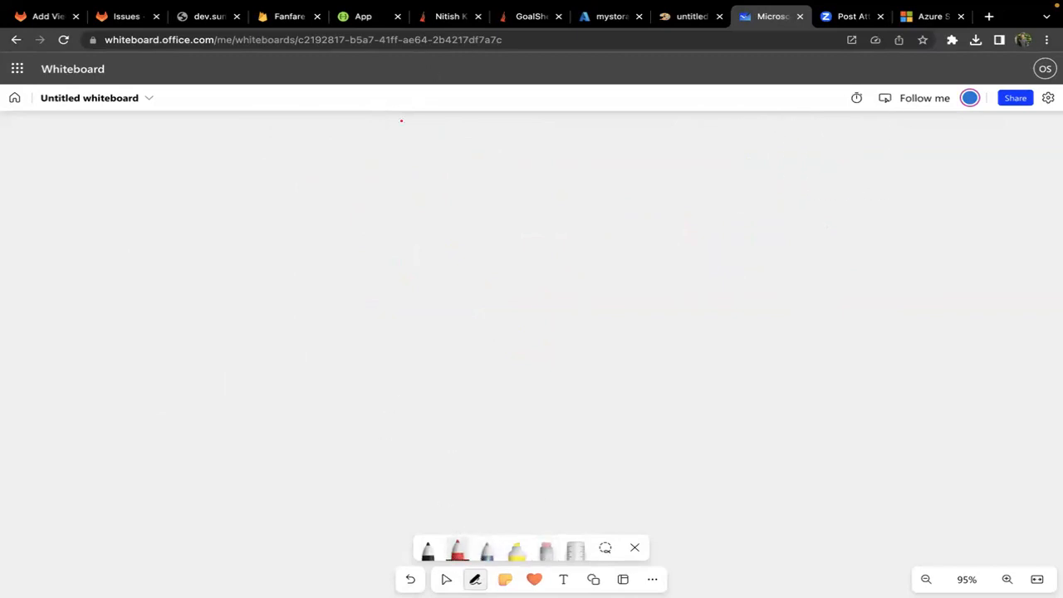
mouse_move(428, 125)
left_mouse_down()
mouse_move(425, 156)
mouse_move(403, 156)
mouse_move(447, 153)
left_mouse_up()
mouse_move(443, 147)
left_mouse_down()
mouse_move(503, 136)
mouse_move(521, 171)
mouse_move(538, 141)
mouse_move(585, 125)
mouse_move(620, 148)
mouse_move(637, 123)
mouse_move(634, 145)
left_mouse_up()
left_click_drag(648, 136, 645, 134)
left_click_drag(657, 135, 688, 140)
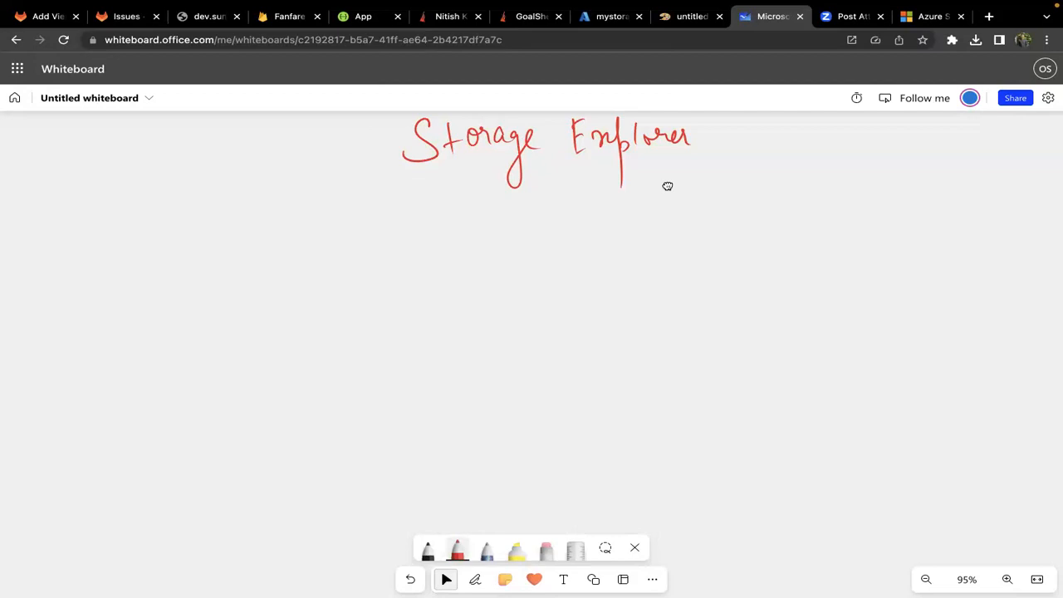
Switch to the Azure Storage Explorer product page and examine the storage types it manages and its operating system download options
left_click(609, 17)
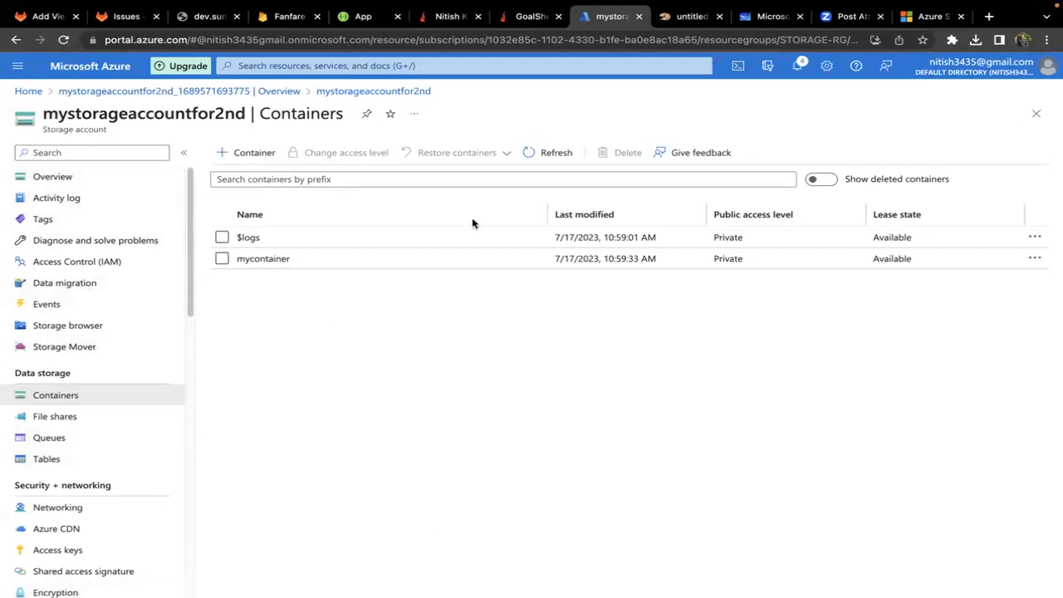
left_click(765, 18)
left_click(686, 17)
left_click(597, 19)
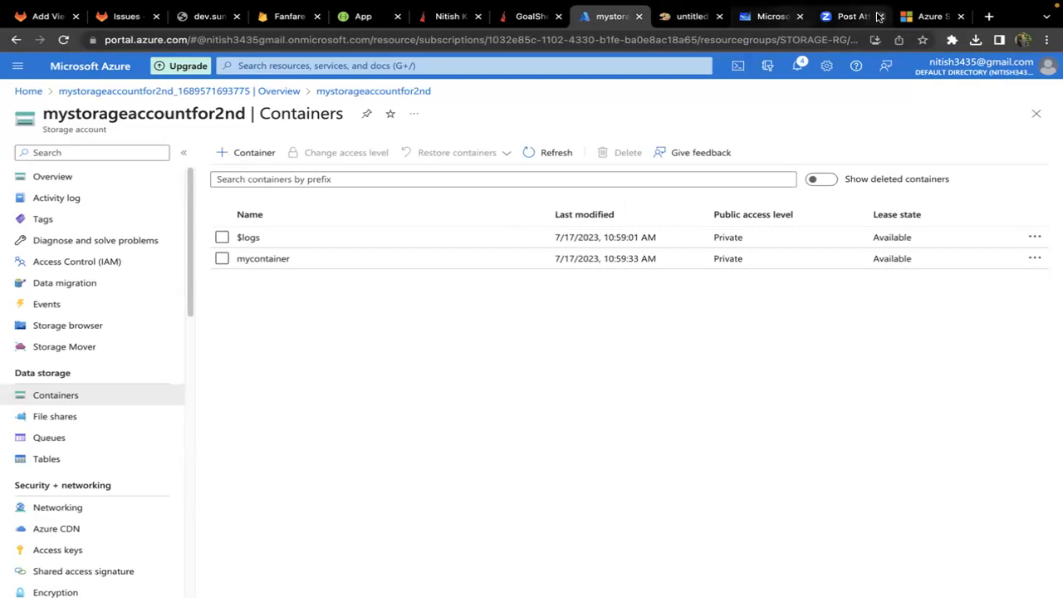
left_click(907, 17)
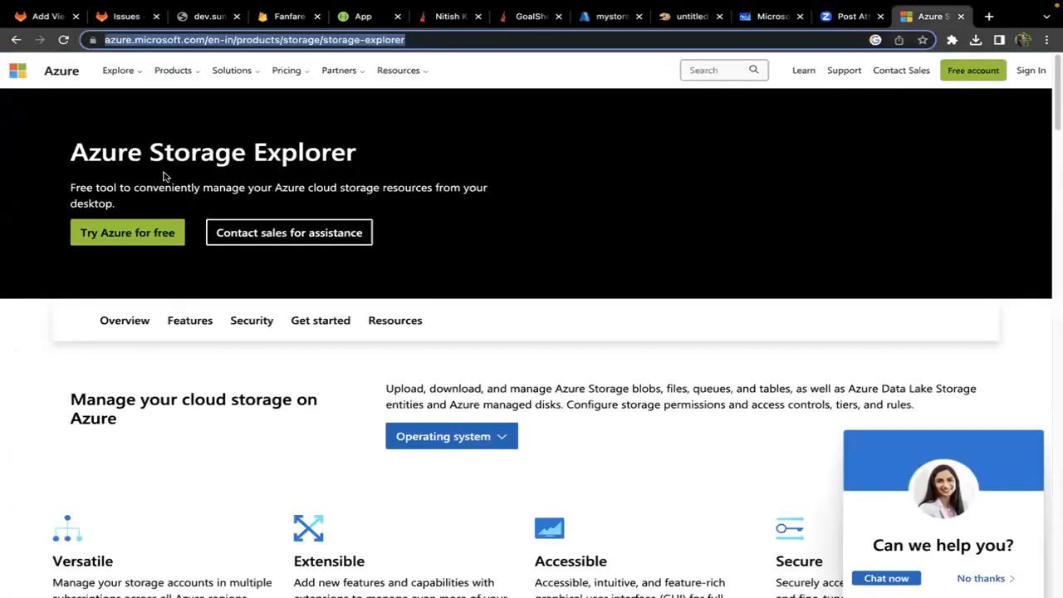
scroll(527, 368, "down", 2)
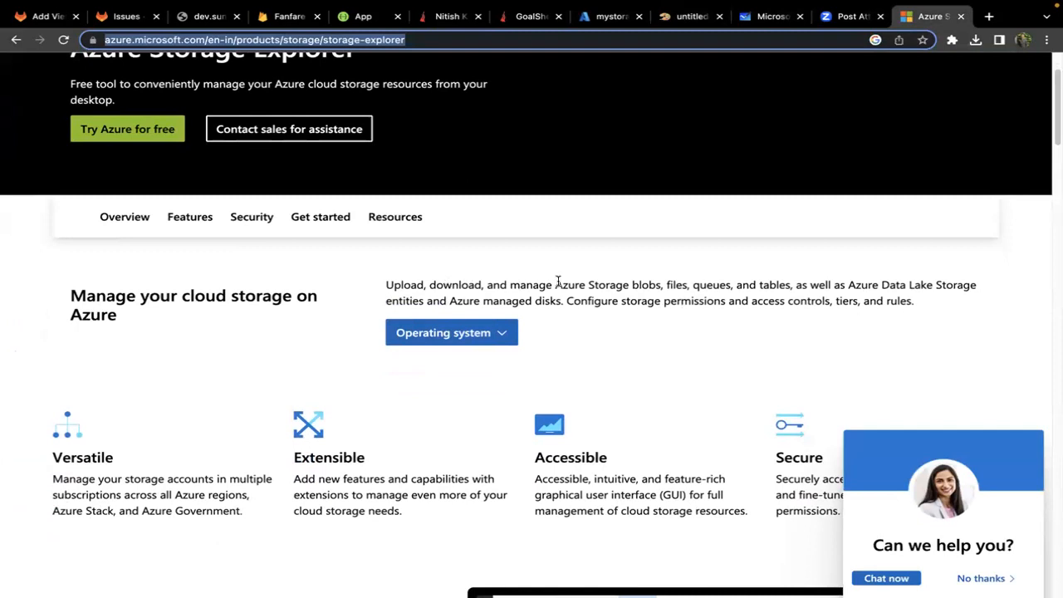
left_click_drag(556, 285, 635, 286)
double_click(642, 286)
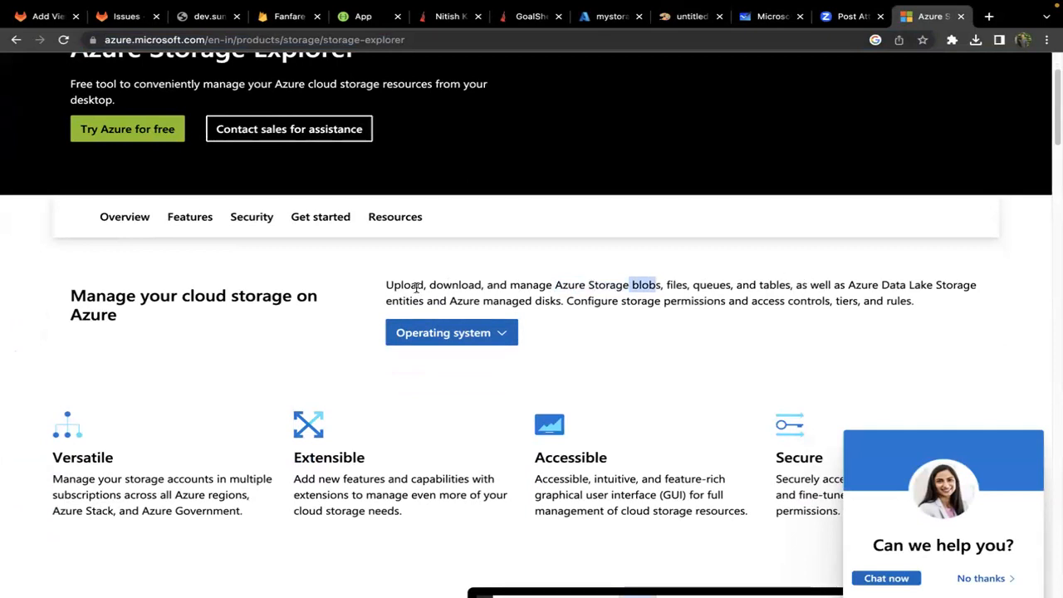
left_click(497, 334)
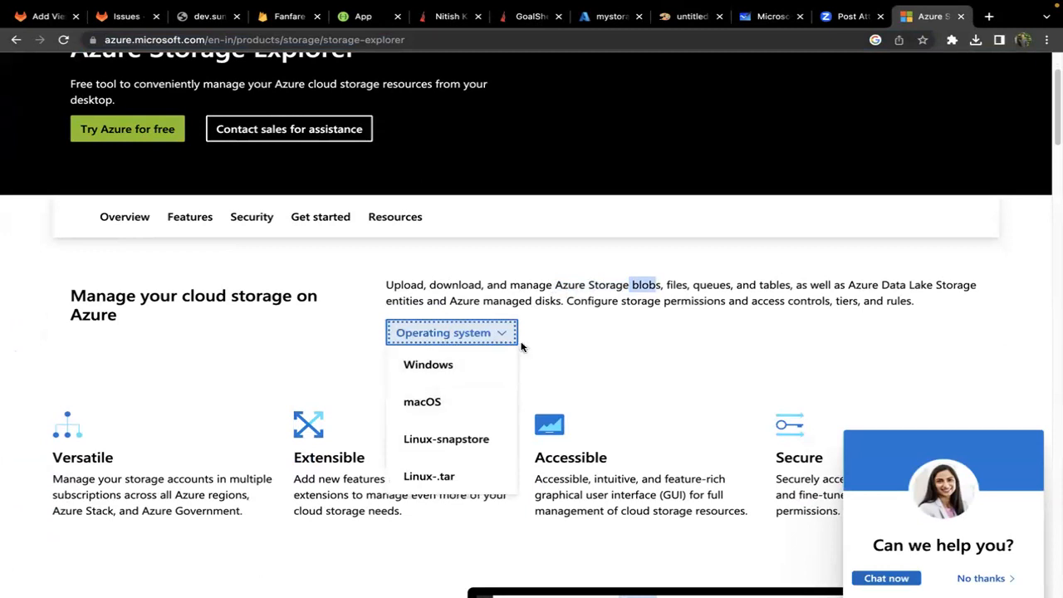
left_click(522, 347)
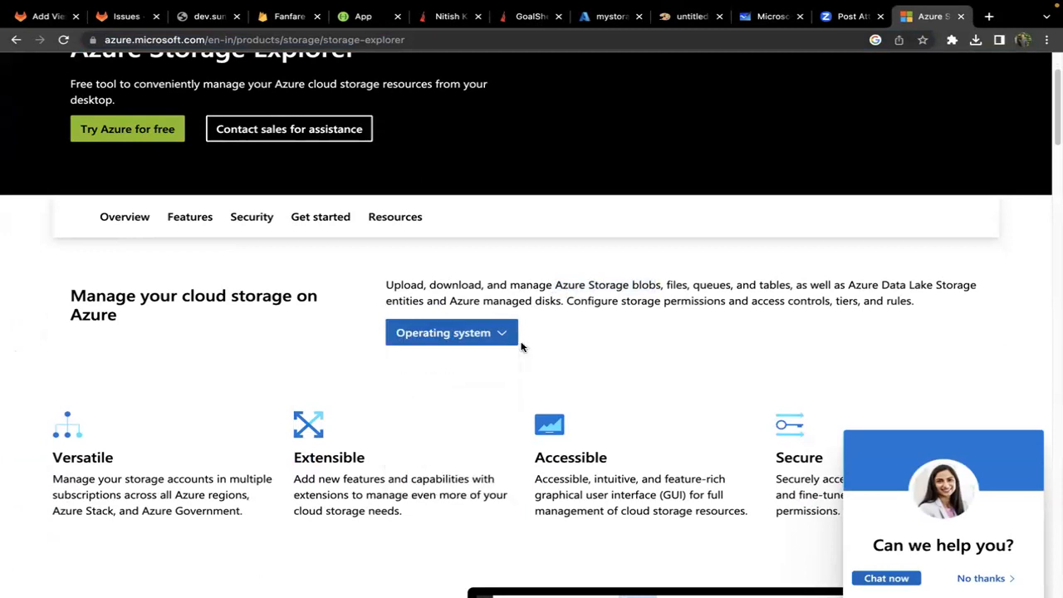
scroll(534, 238, "up", 2)
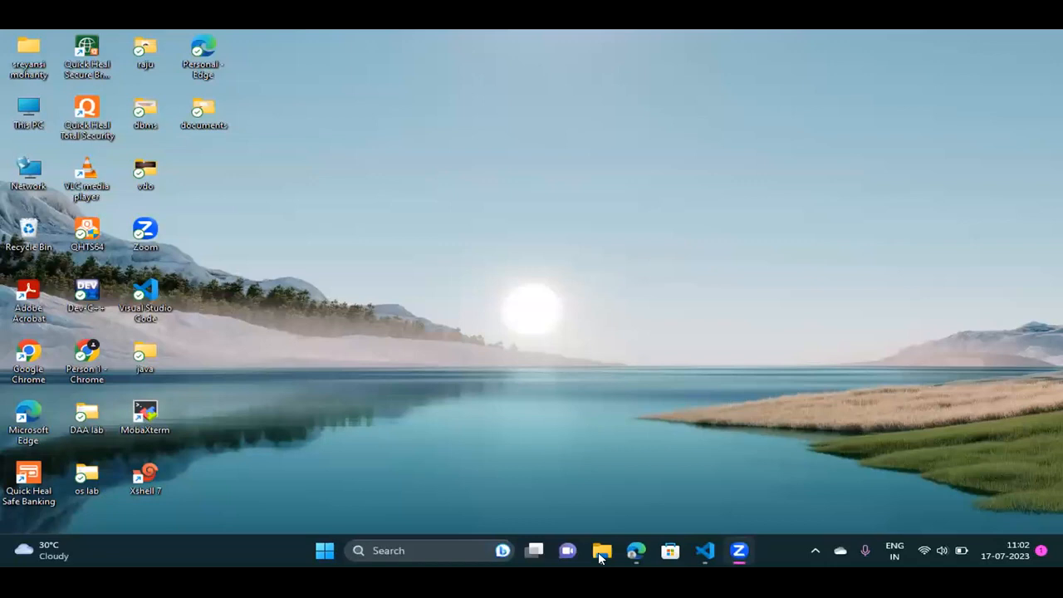
Run StorageExplorer-windows-x64 from Downloads and install it for the current user only, accepting the license agreement and including .NET 6
left_click(602, 553)
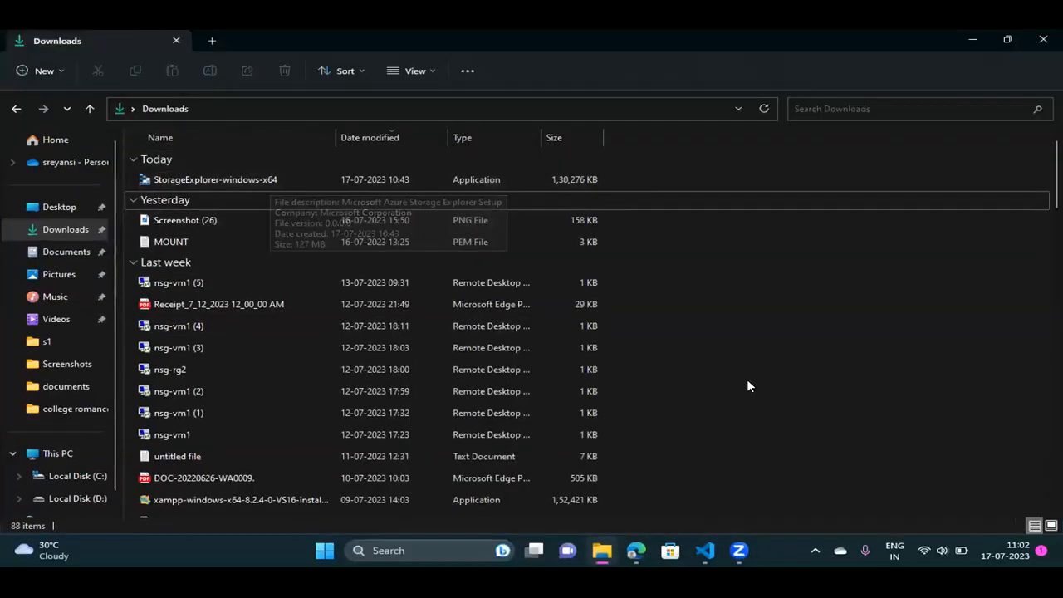
left_click(231, 181)
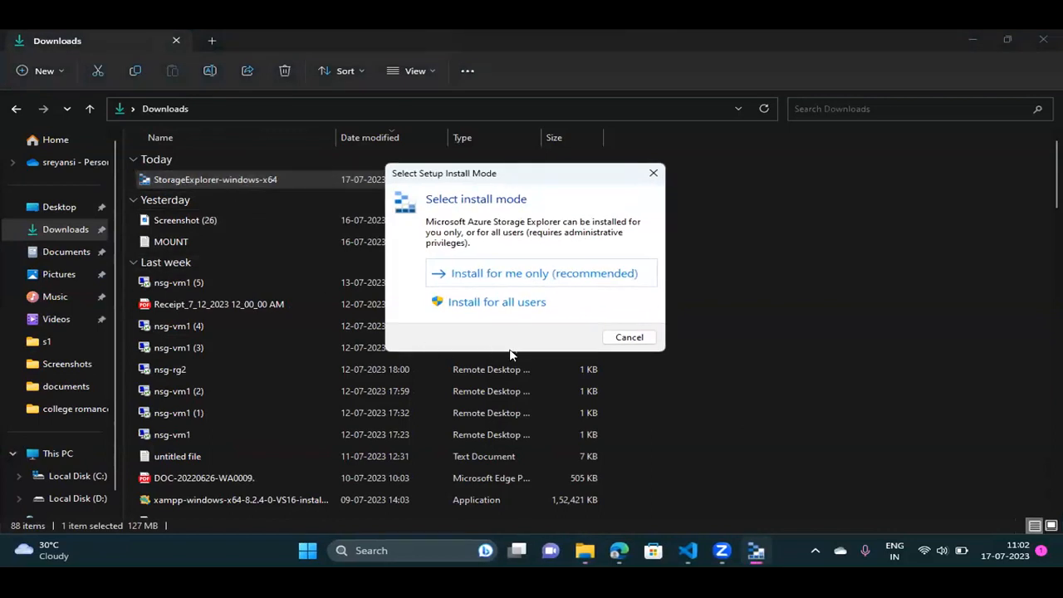
left_click(508, 275)
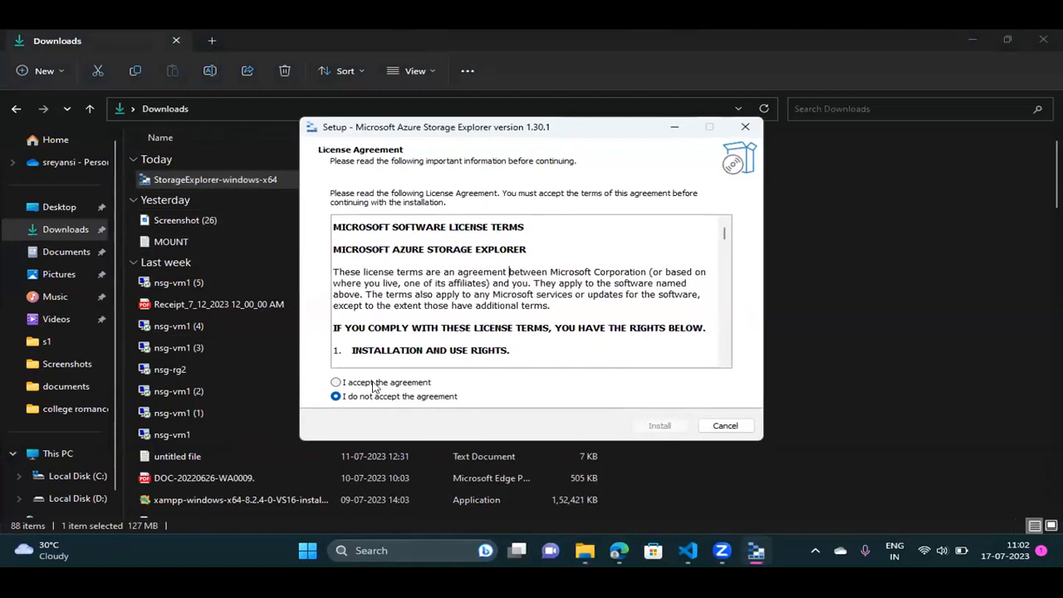
left_click(339, 383)
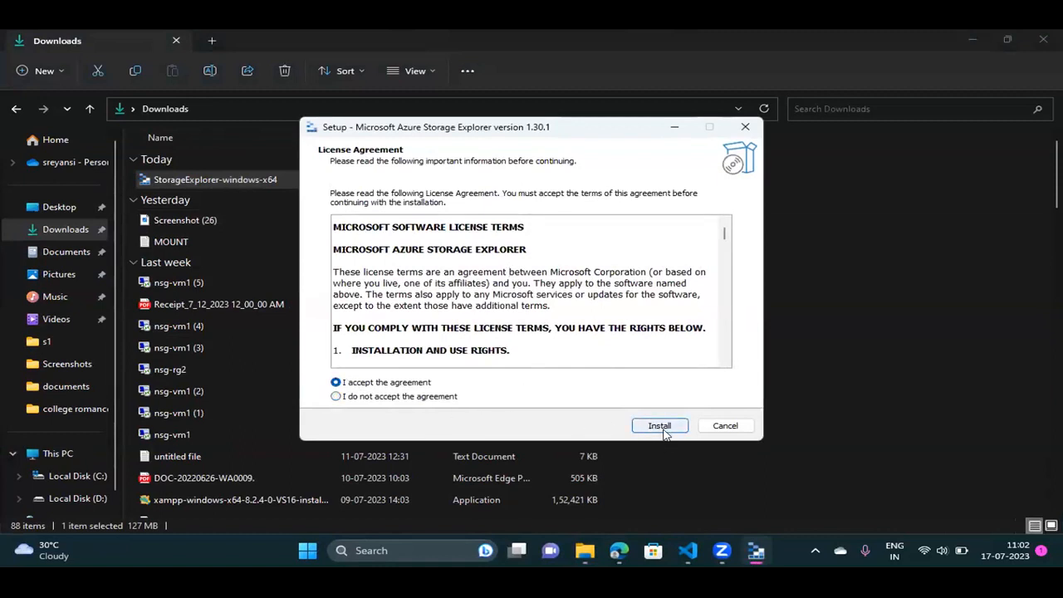
left_click(662, 425)
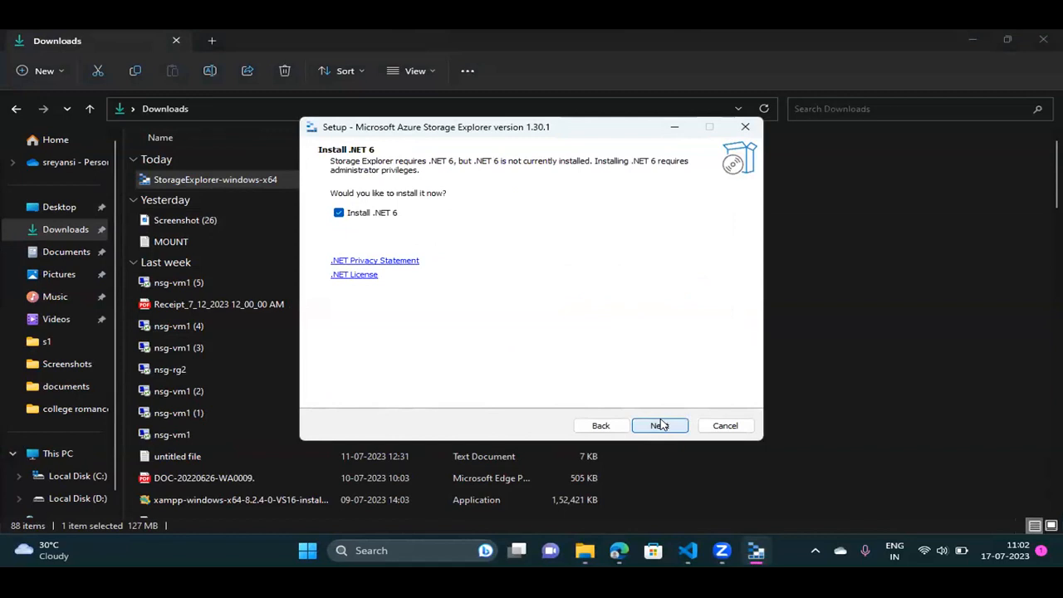
left_click(661, 426)
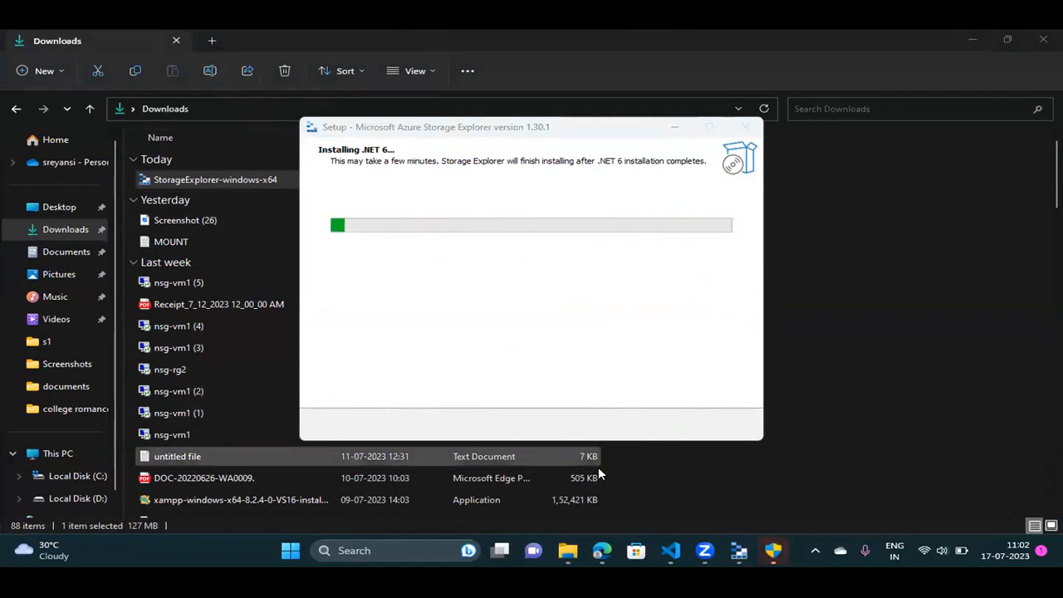
Switch to Google Chrome, open portal.azure.com, and sign in with the personal Outlook account
left_click(971, 41)
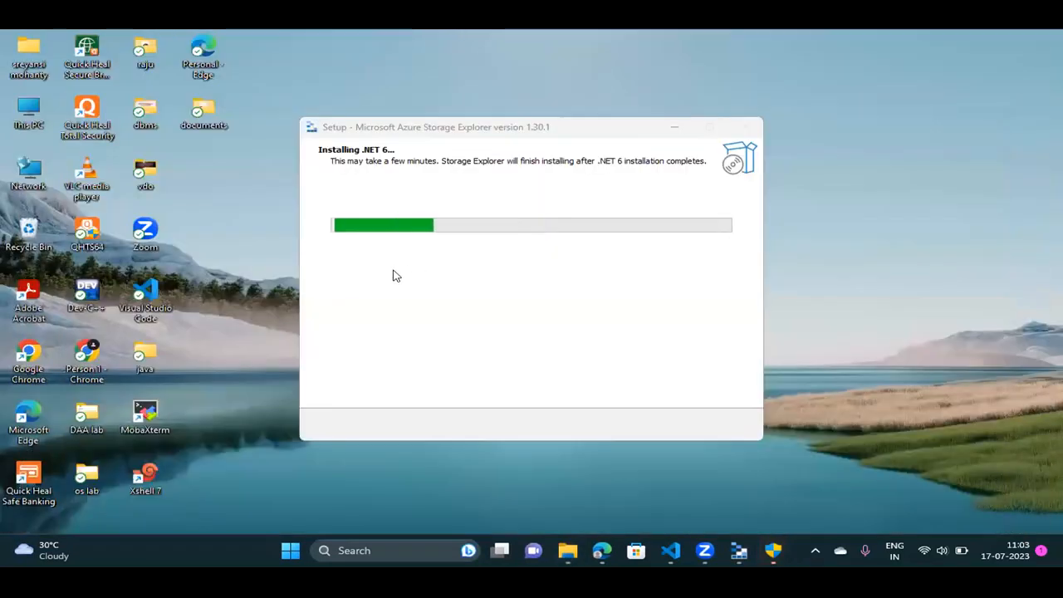
double_click(25, 361)
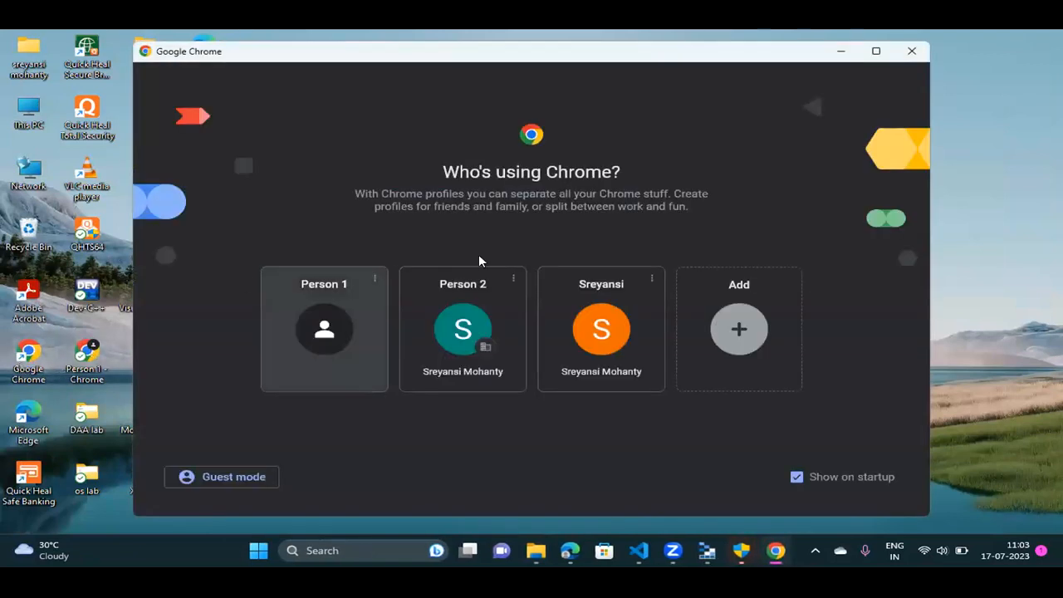
left_click(590, 325)
type("portal.azure.com")
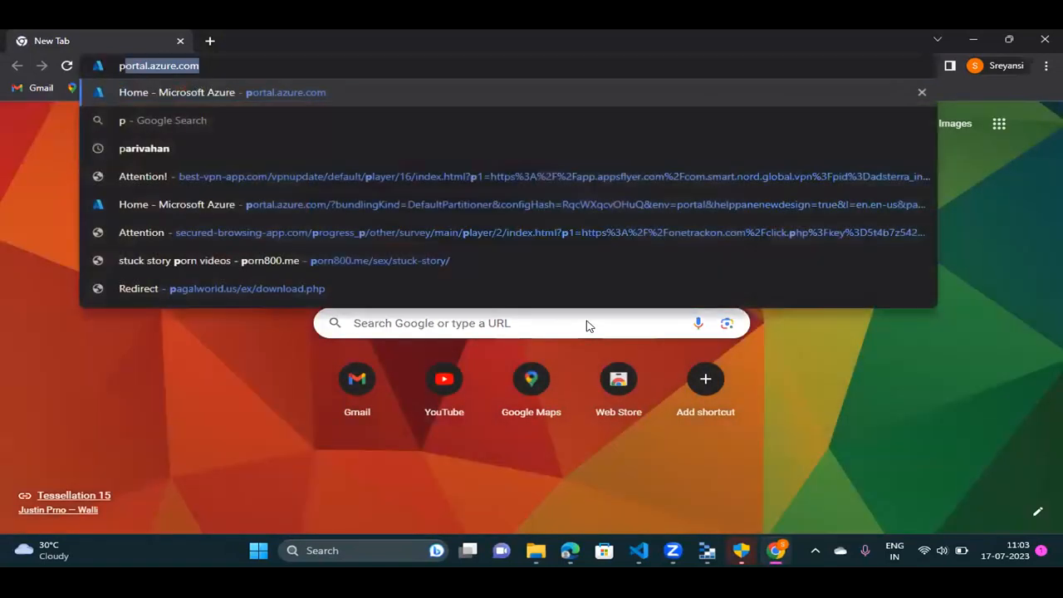
key("Return")
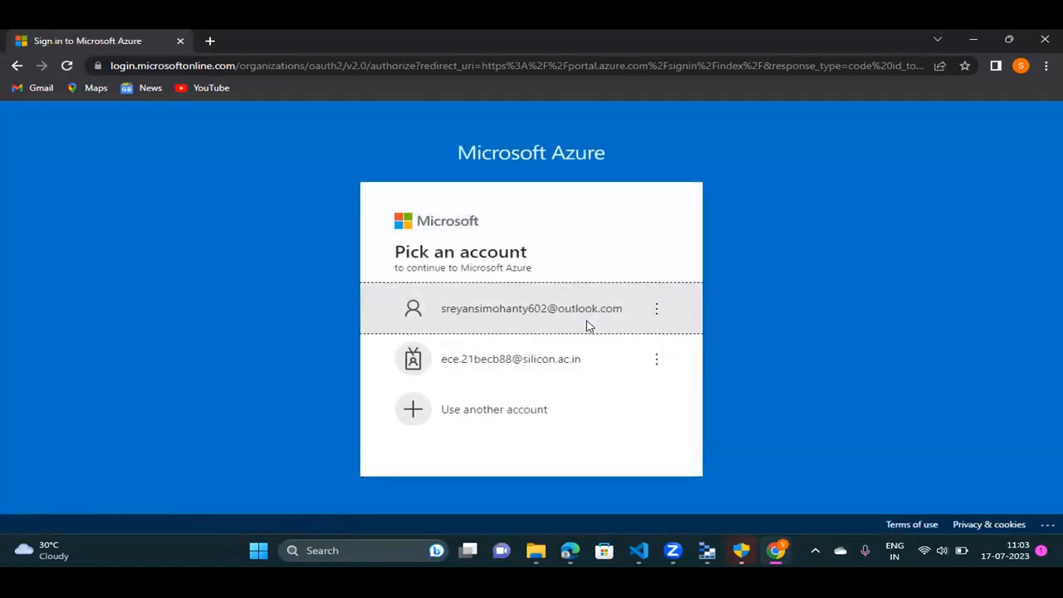
left_click(587, 326)
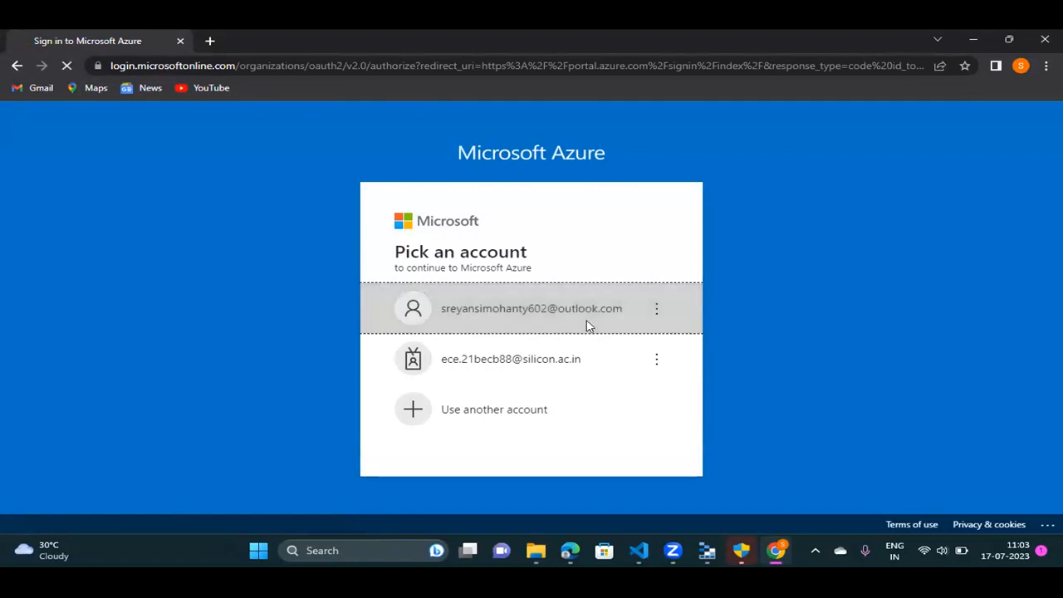
left_click(650, 415)
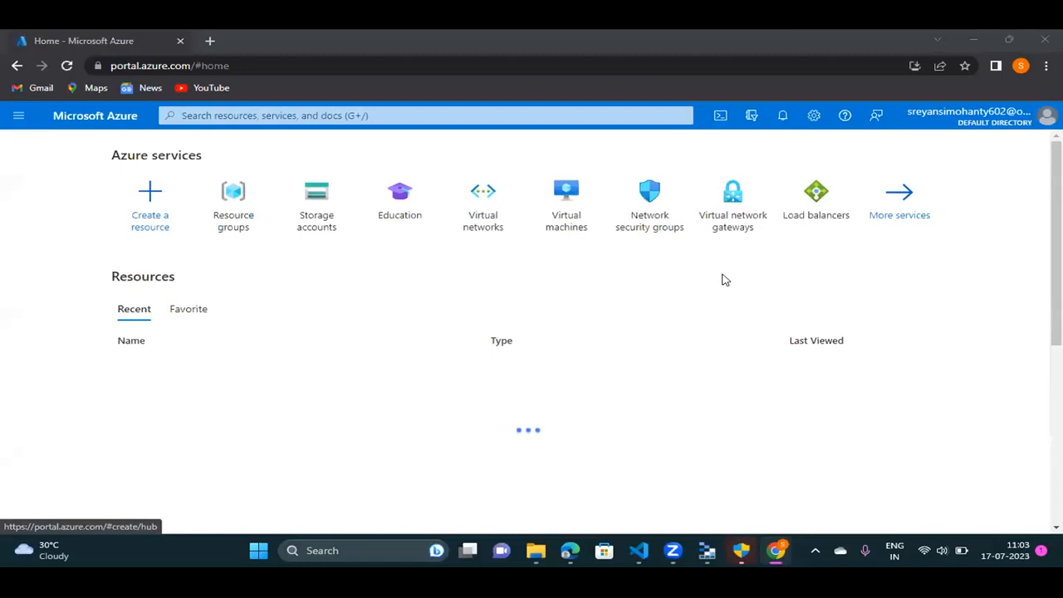
Start a new resource group named storage-rg in the Azure for Students subscription, keeping the (US) East US region
left_click(242, 223)
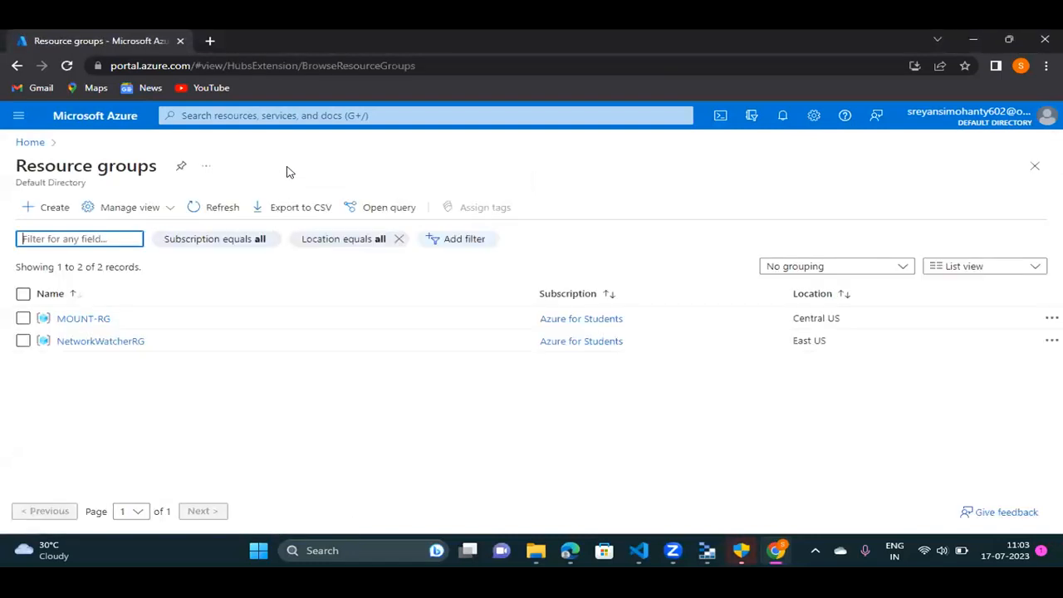
left_click(46, 210)
left_click(346, 348)
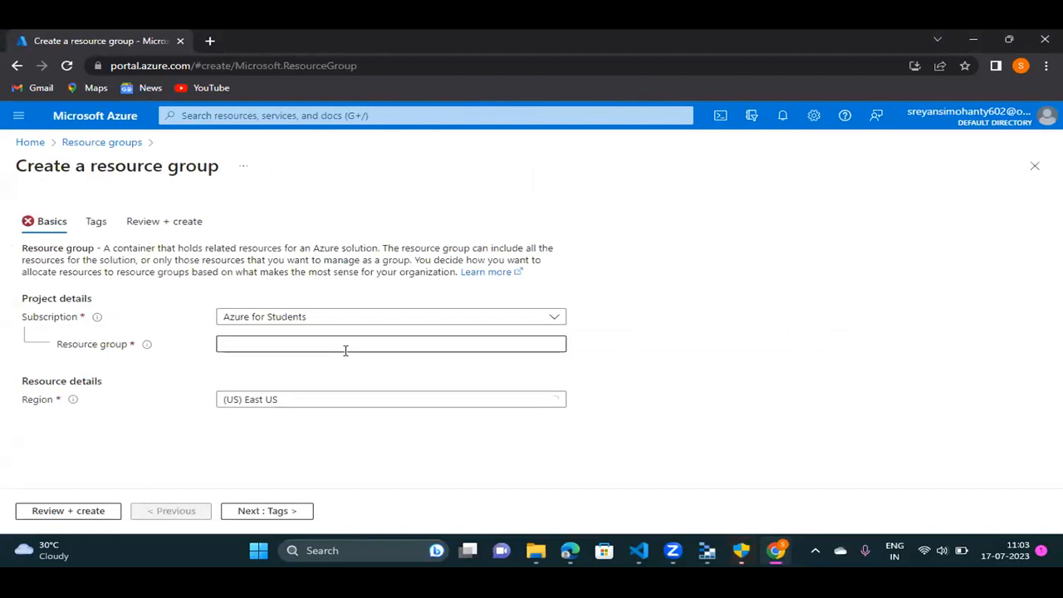
left_click(345, 348)
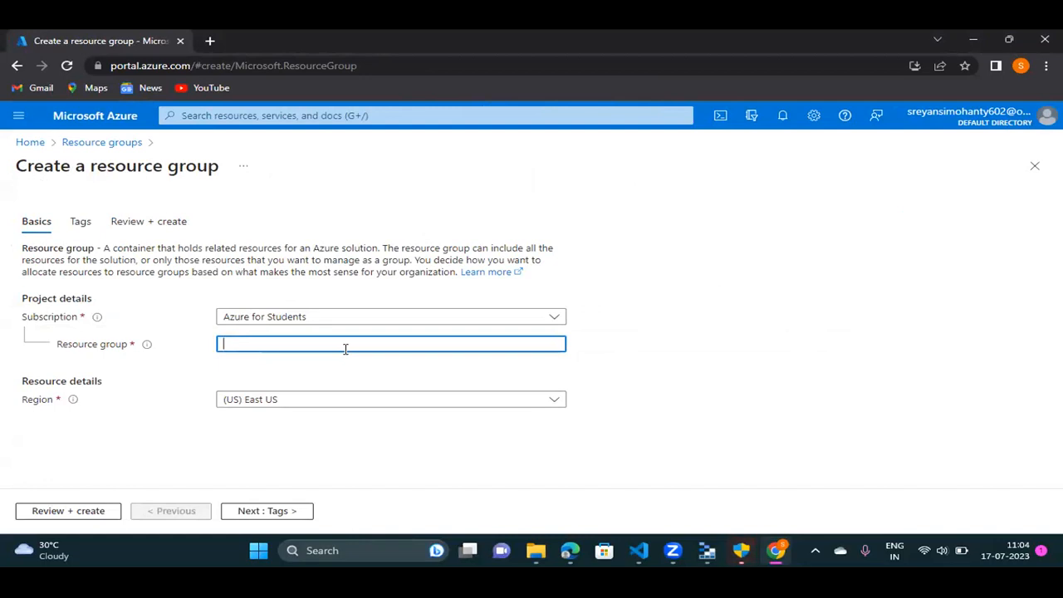
type("orage-rg")
left_click(343, 404)
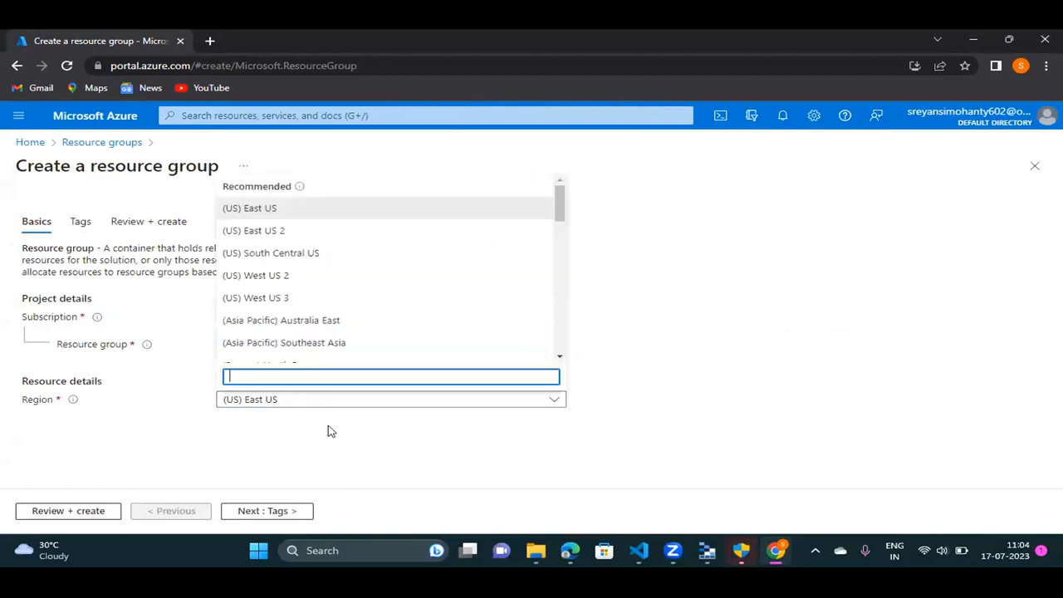
left_click(329, 445)
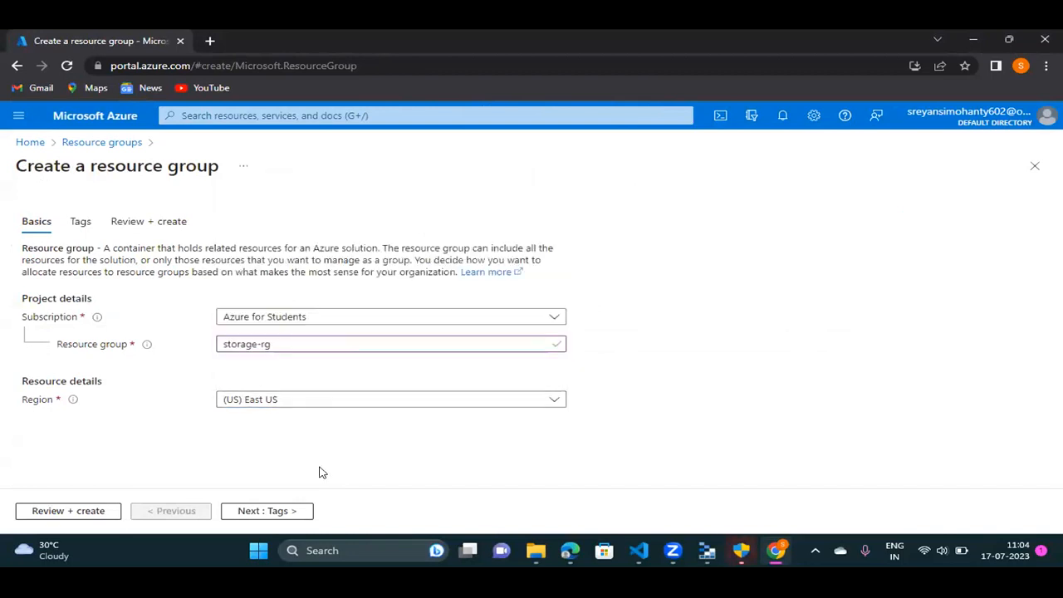
Create the storage-rg resource group without tags, then view the contents of the MOUNT-RG resource group
left_click(299, 512)
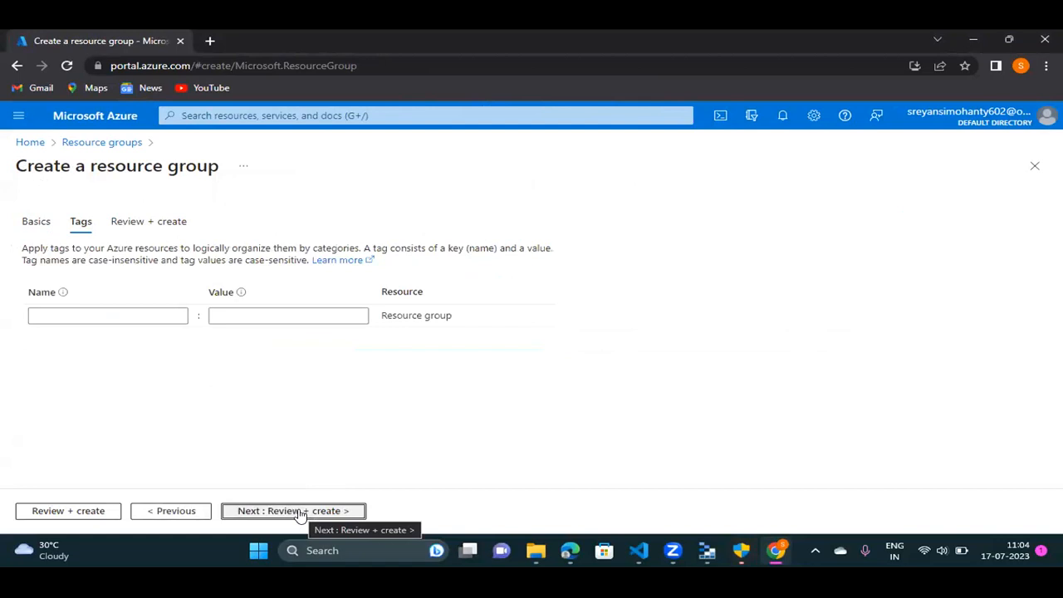
left_click(299, 512)
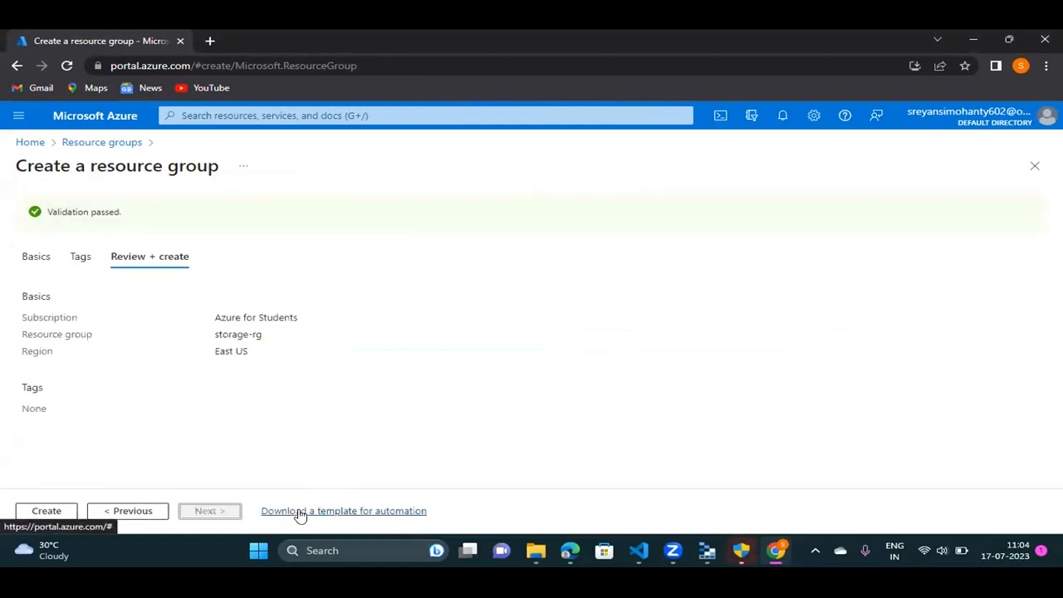
left_click(57, 510)
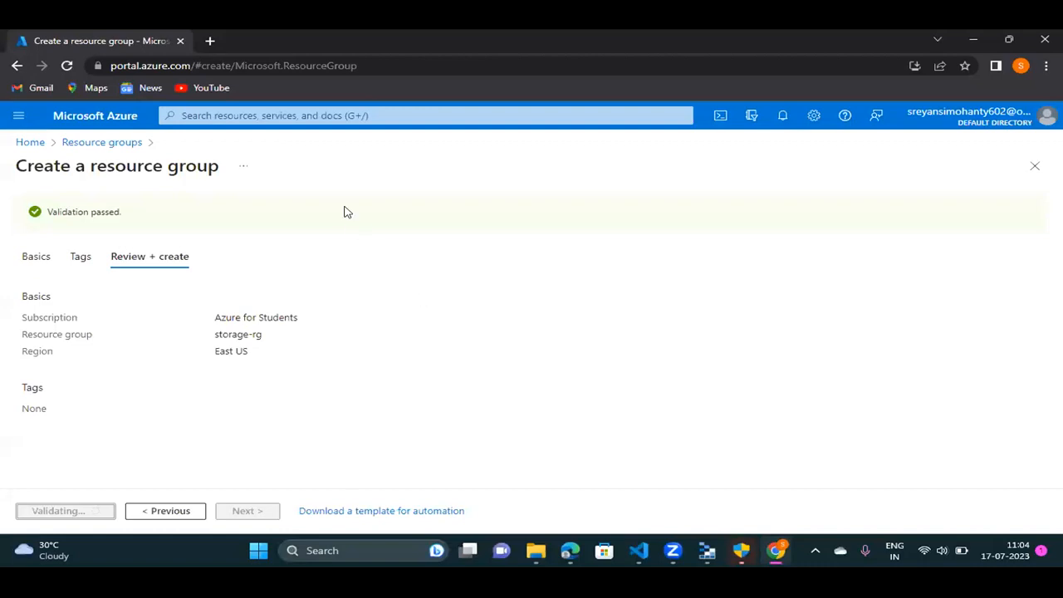
left_click(782, 120)
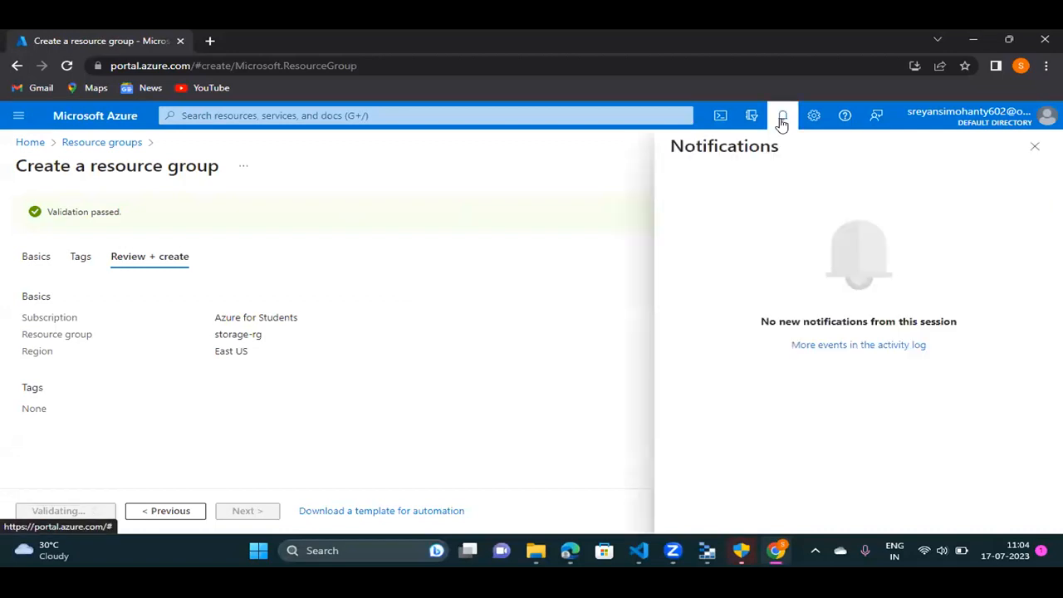
left_click(1035, 149)
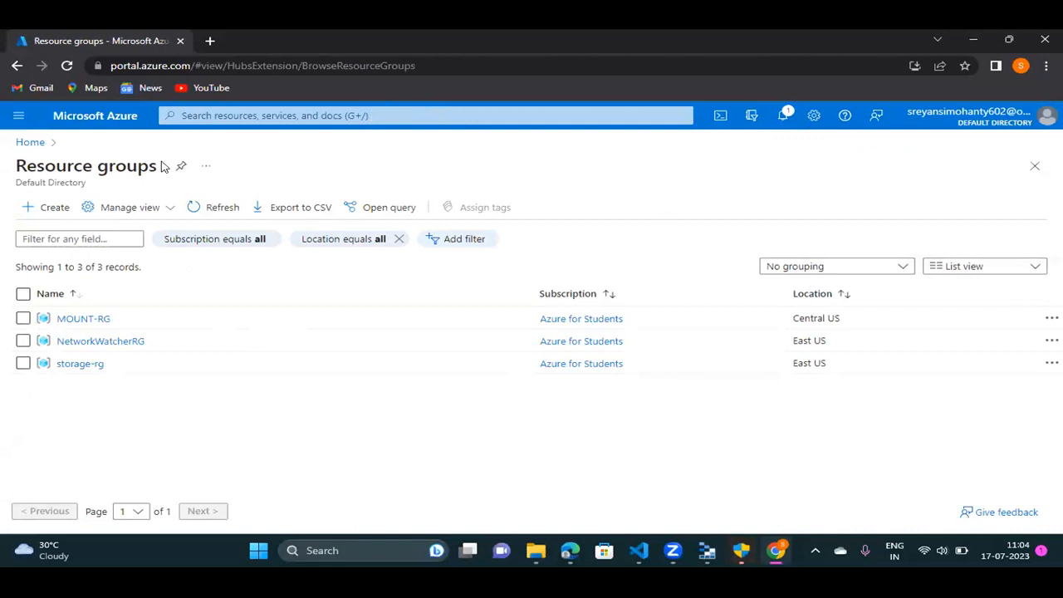
left_click(83, 318)
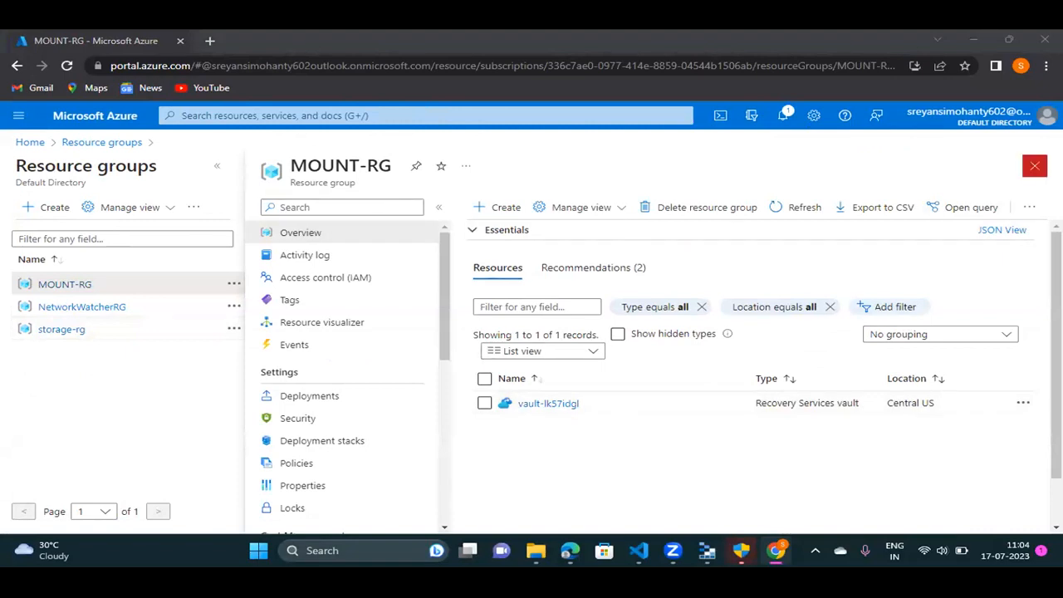
left_click(1036, 165)
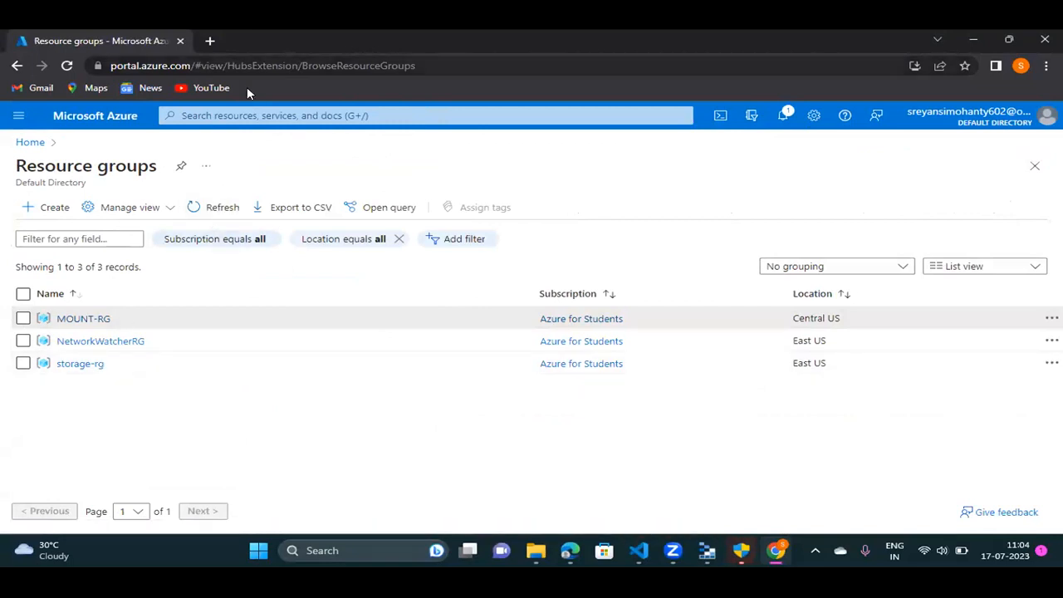
Start a new storage account and assign it to the storage-rg resource group
left_click(237, 115)
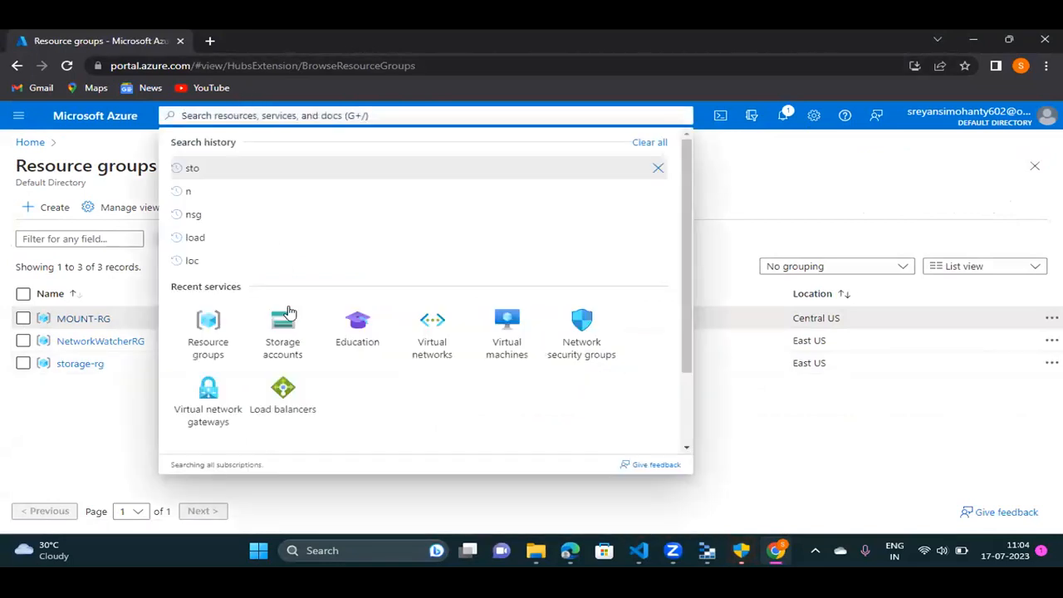
left_click(277, 346)
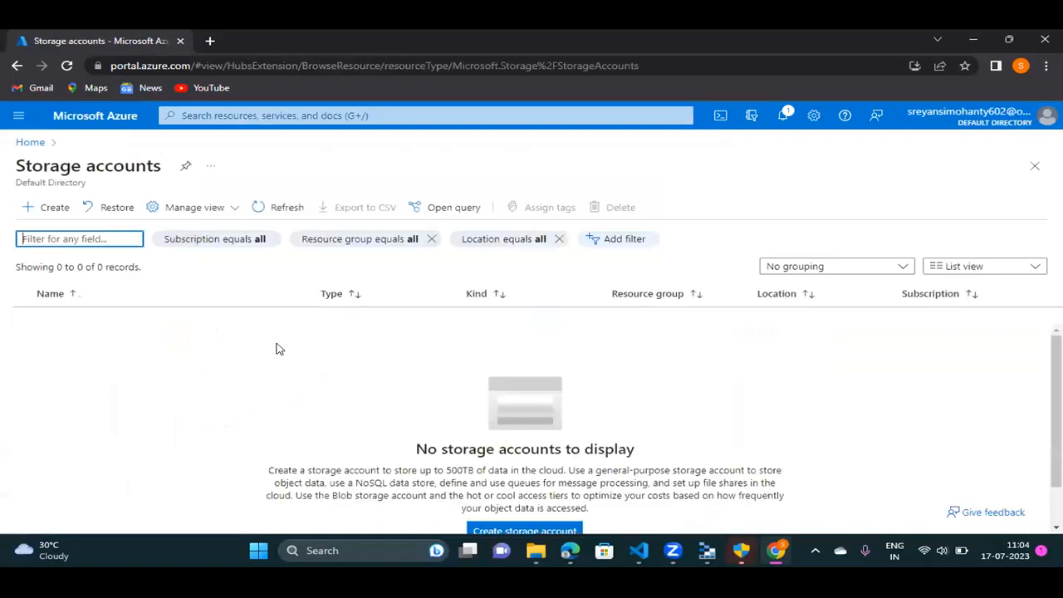
left_click(49, 213)
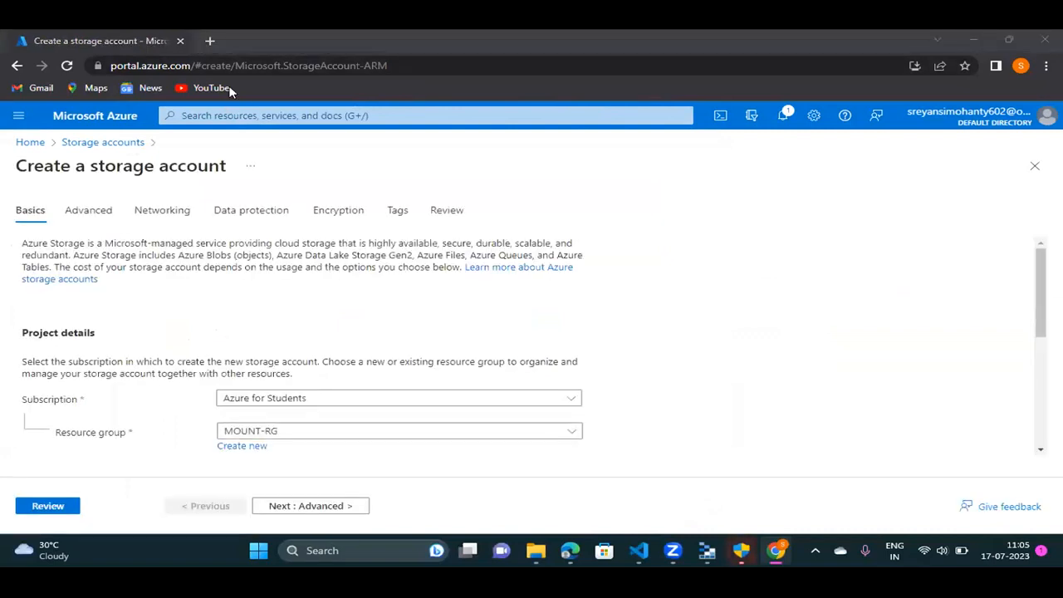
scroll(366, 291, "down", 1)
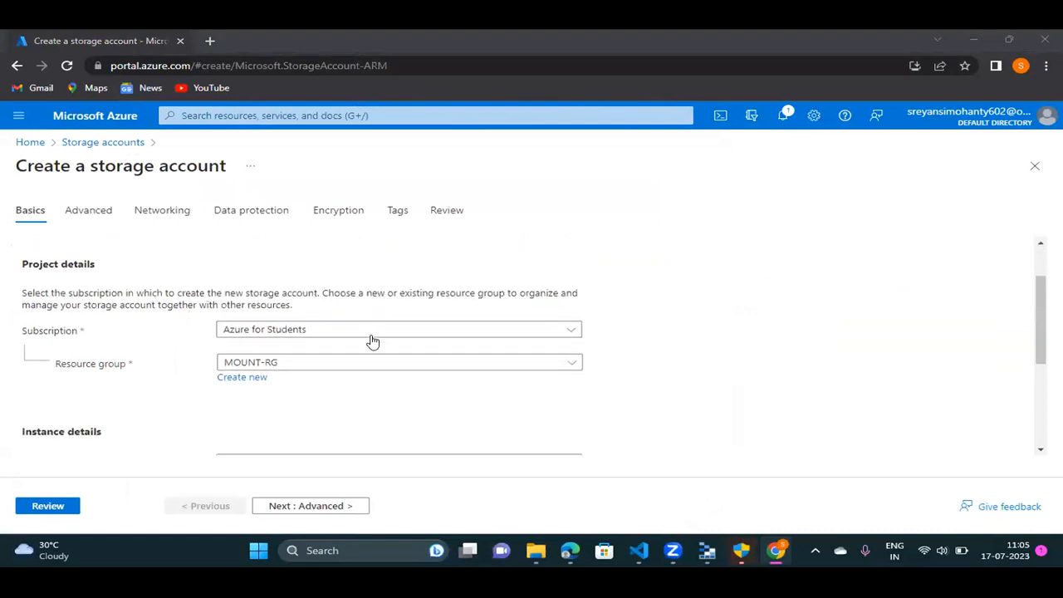
left_click(371, 363)
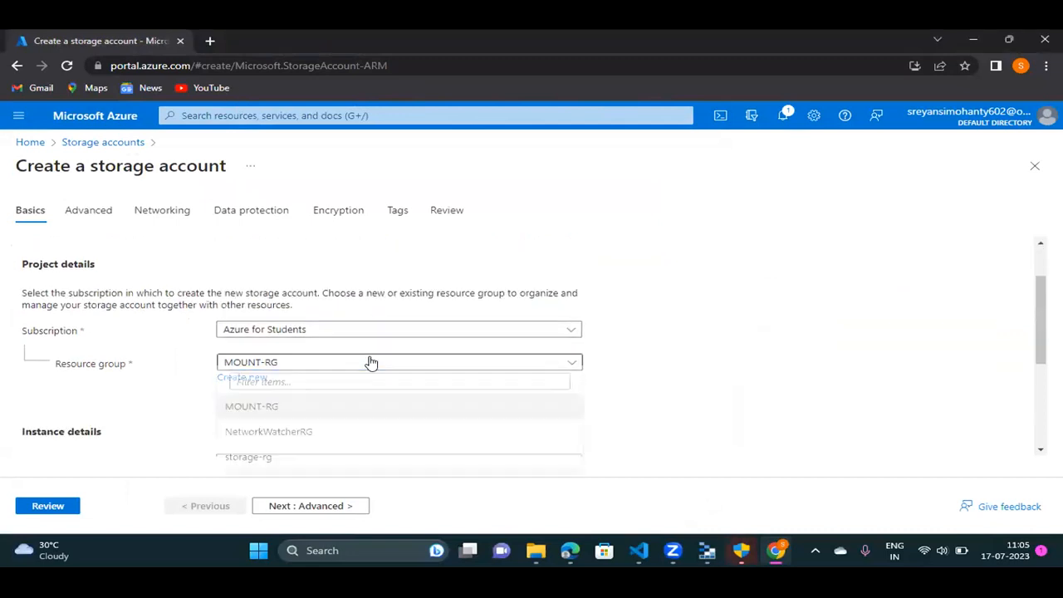
left_click(258, 462)
Name the storage account with the owner's first name followed by "storageaccount" and set redundancy to Locally-redundant storage (LRS)
scroll(677, 347, "down", 1)
scroll(677, 347, "down", 2)
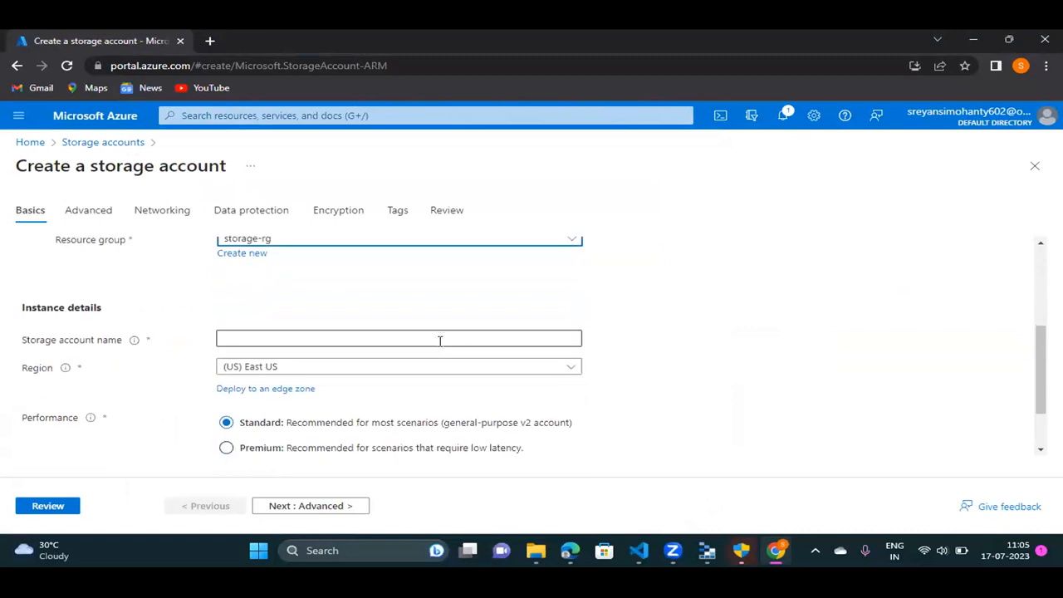
left_click(443, 337)
type("sreyansi")
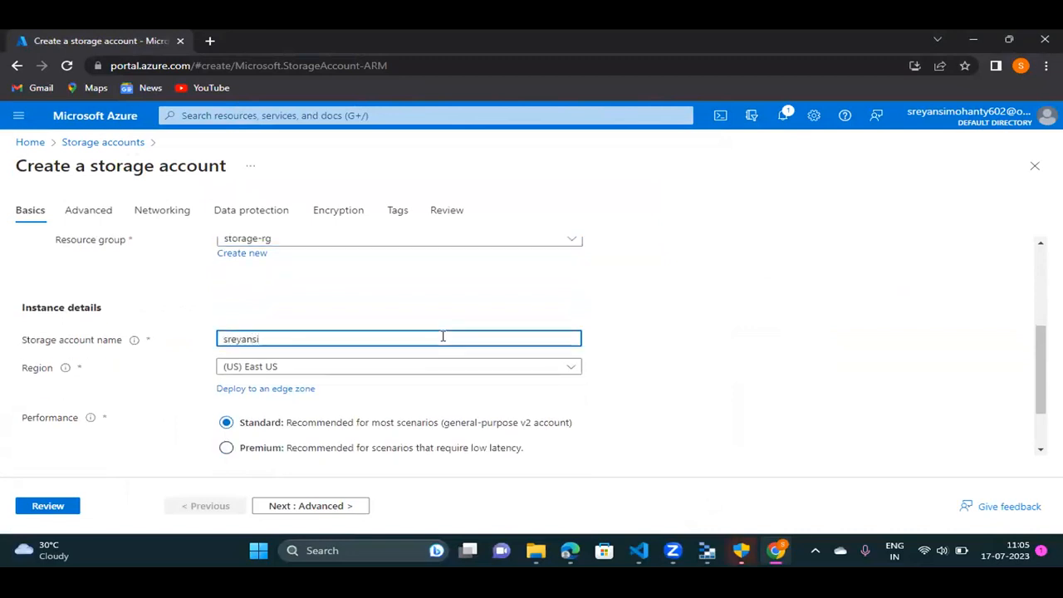
type("st")
scroll(443, 336, "down", 2)
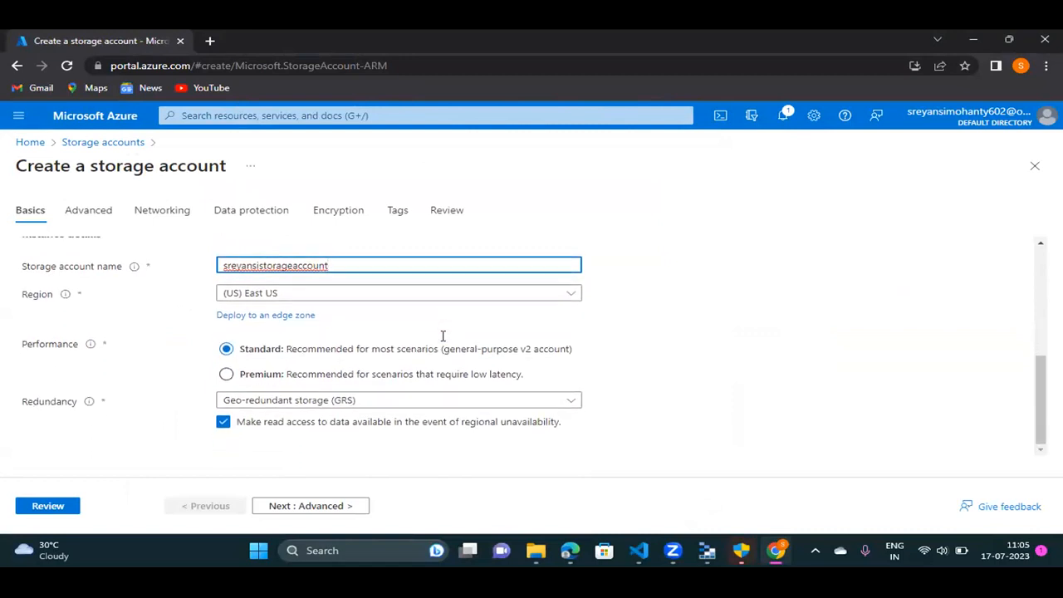
left_click(544, 402)
left_click(728, 349)
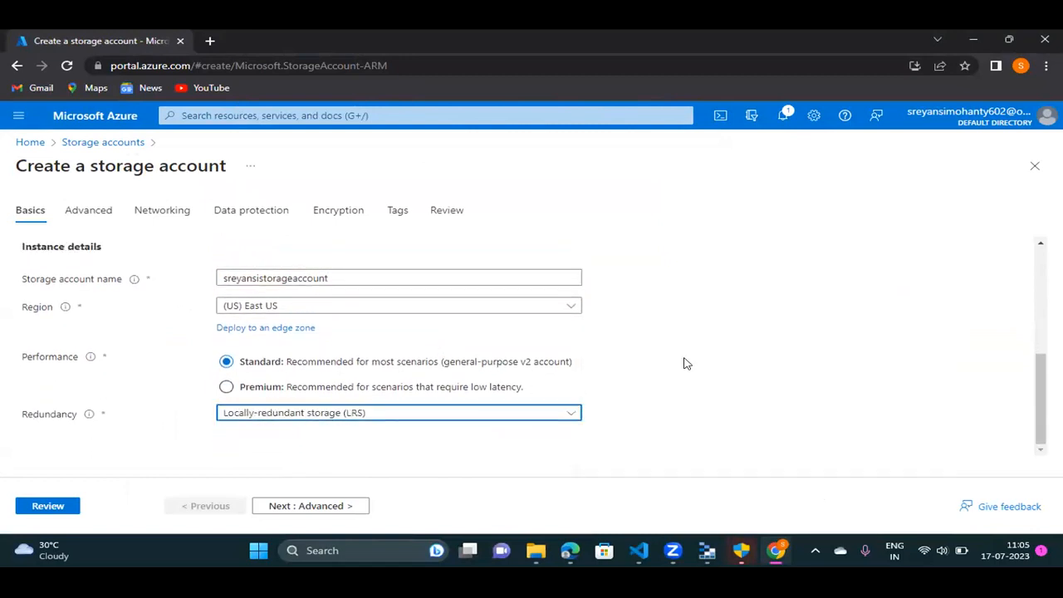
Keep the default advanced, networking, data protection, encryption and tag settings, review the configuration, and create the storage account
left_click(354, 506)
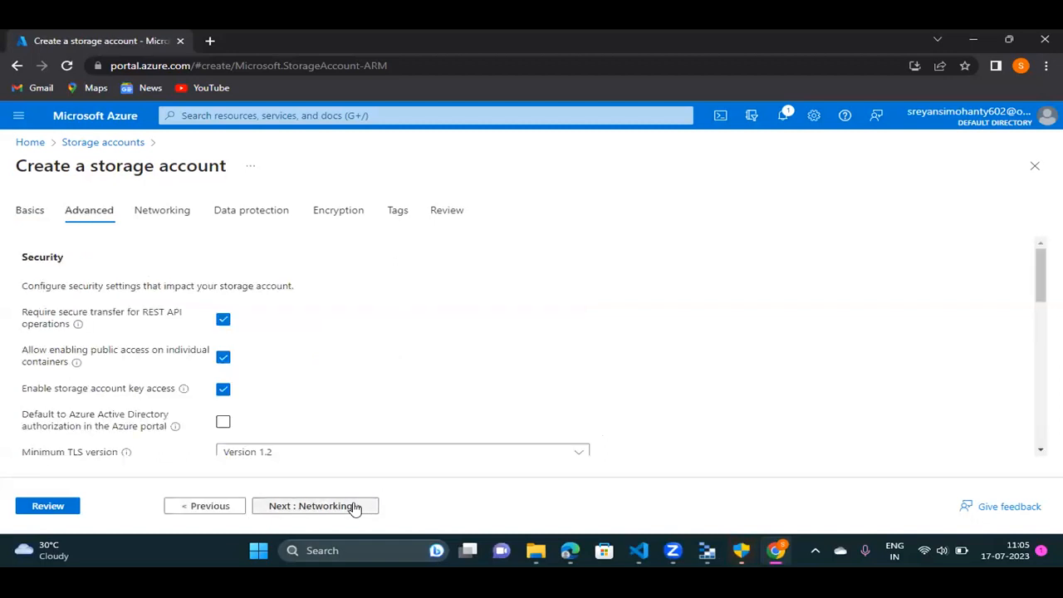
scroll(375, 427, "down", 1)
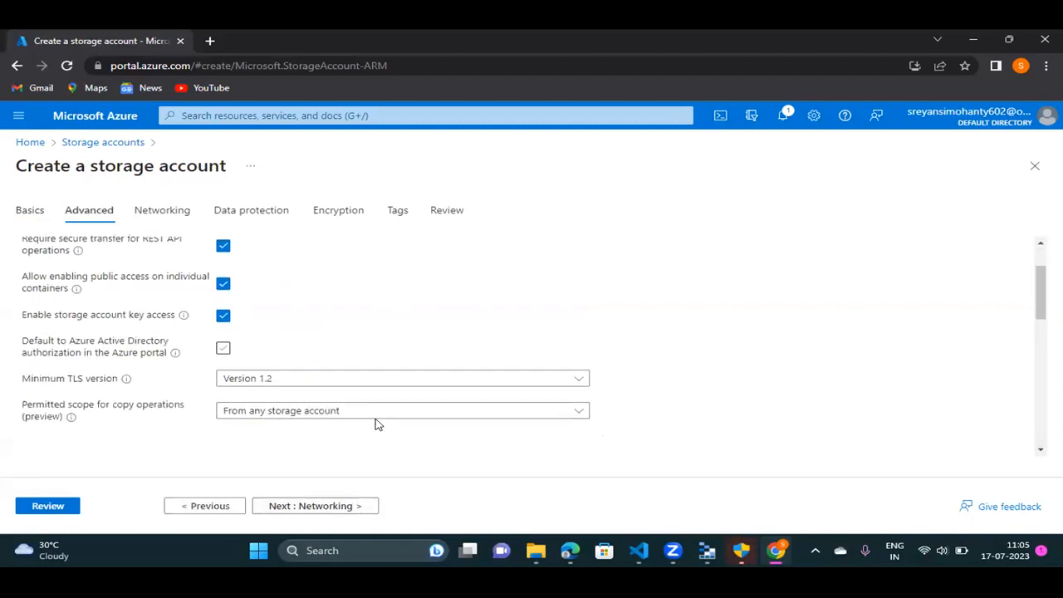
left_click(332, 508)
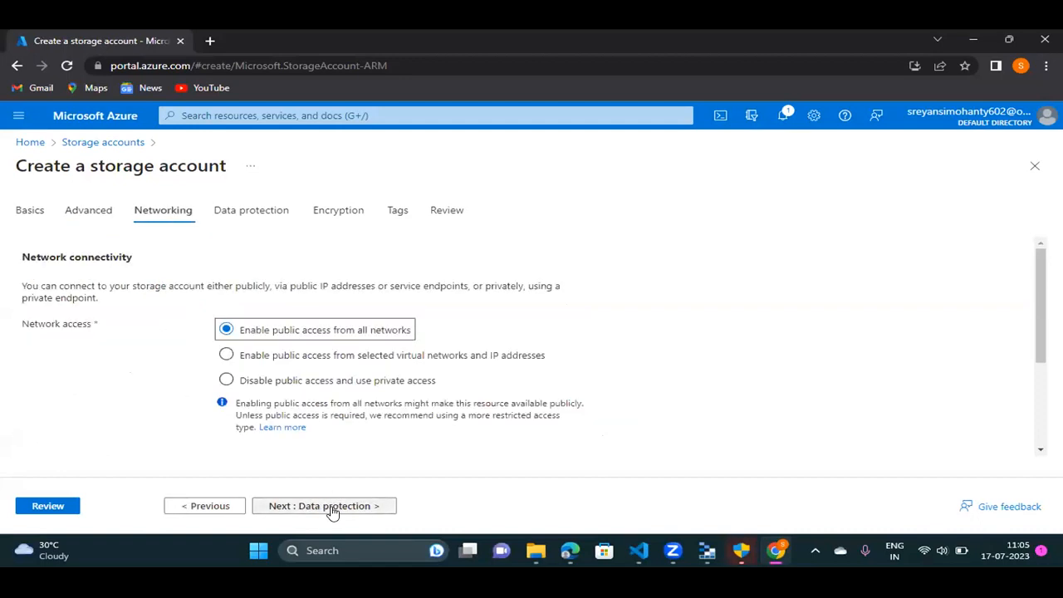
left_click(332, 508)
left_click(332, 509)
left_click(331, 509)
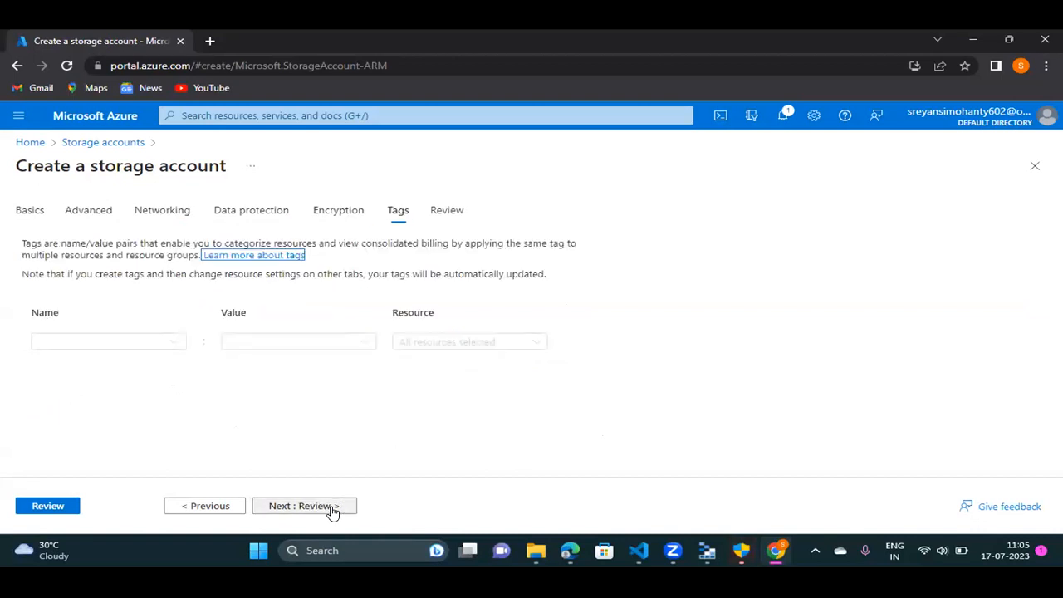
left_click(331, 508)
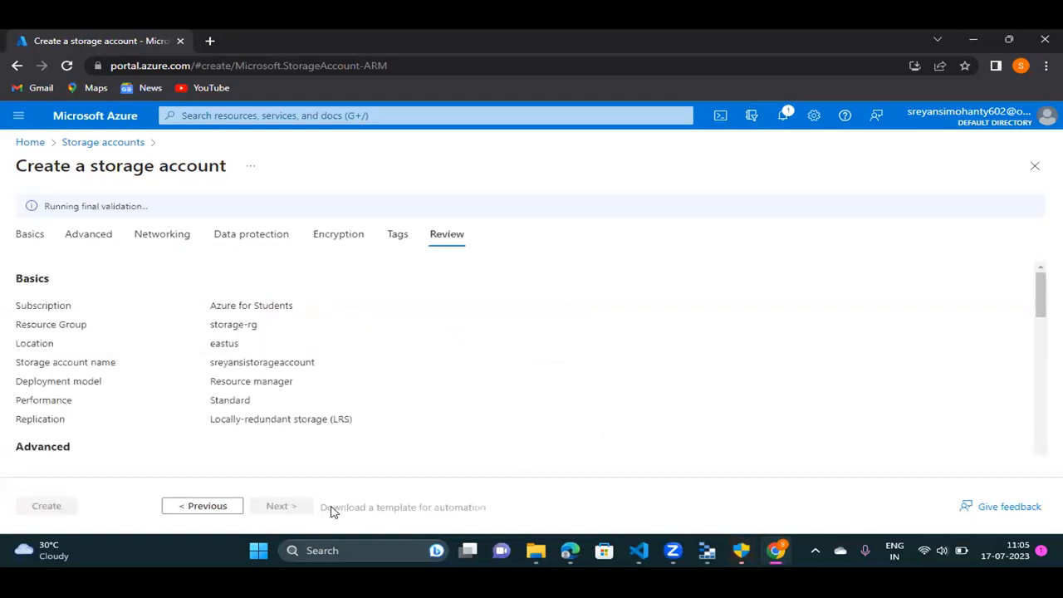
scroll(331, 429, "down", 3)
scroll(331, 429, "down", 6)
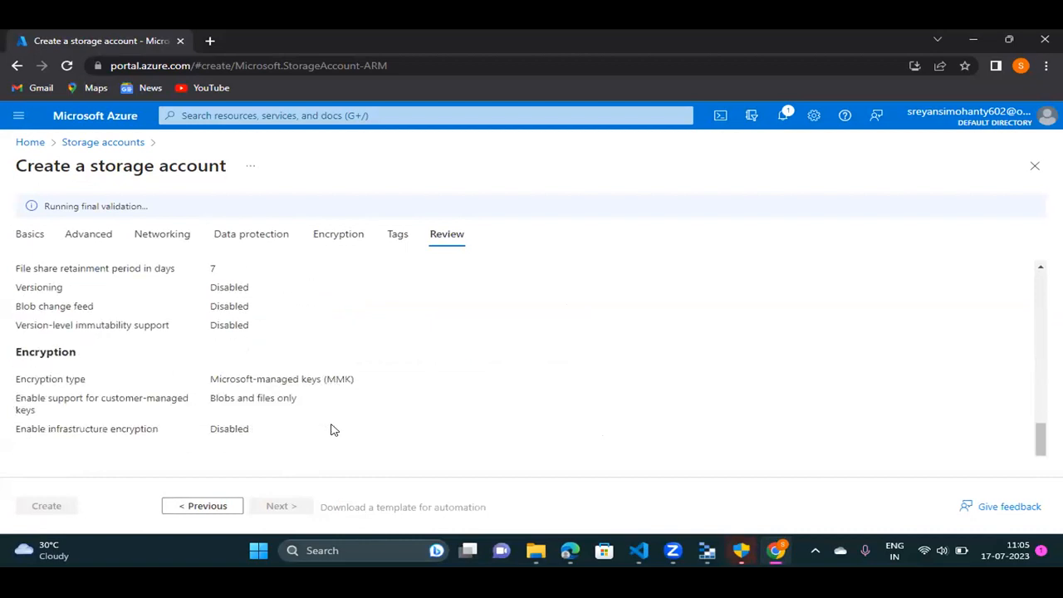
scroll(330, 430, "up", 4)
left_click(52, 515)
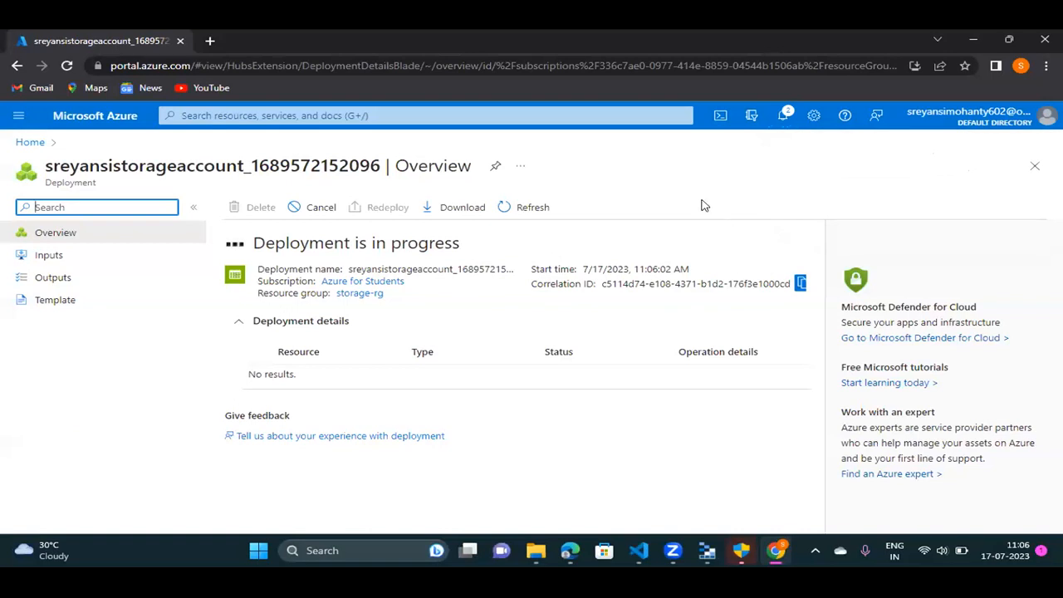
Start a new Azure virtual machine and assign it to the storage-rg resource group
left_click(290, 118)
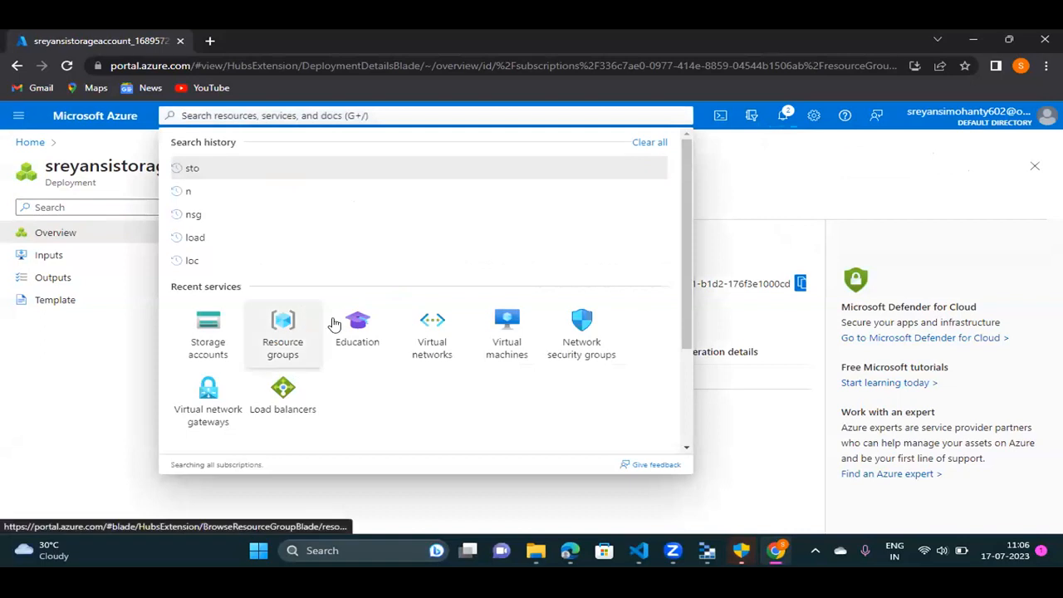
left_click(489, 334)
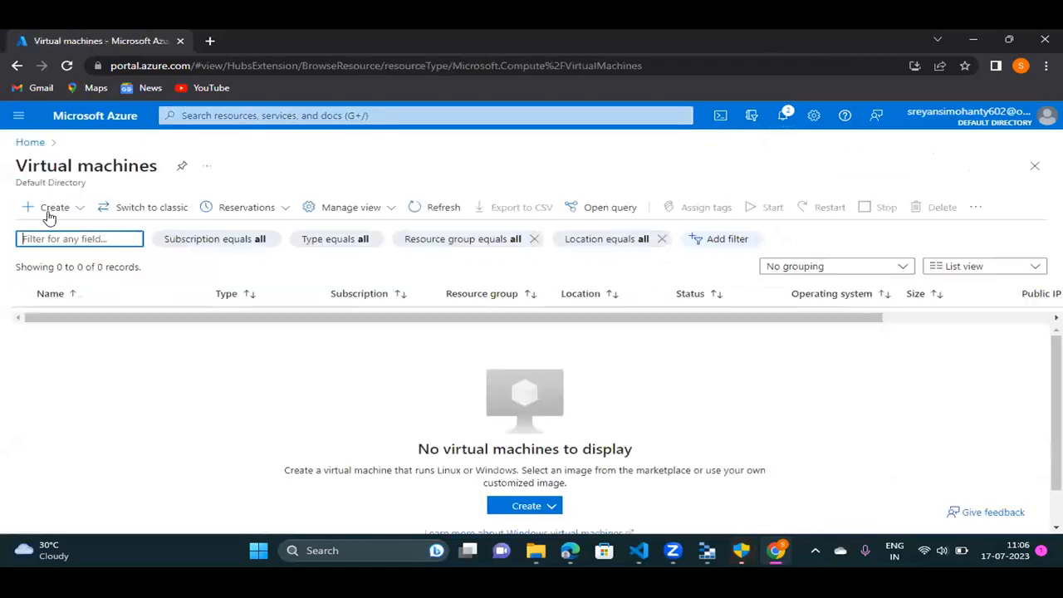
left_click(48, 209)
left_click(92, 232)
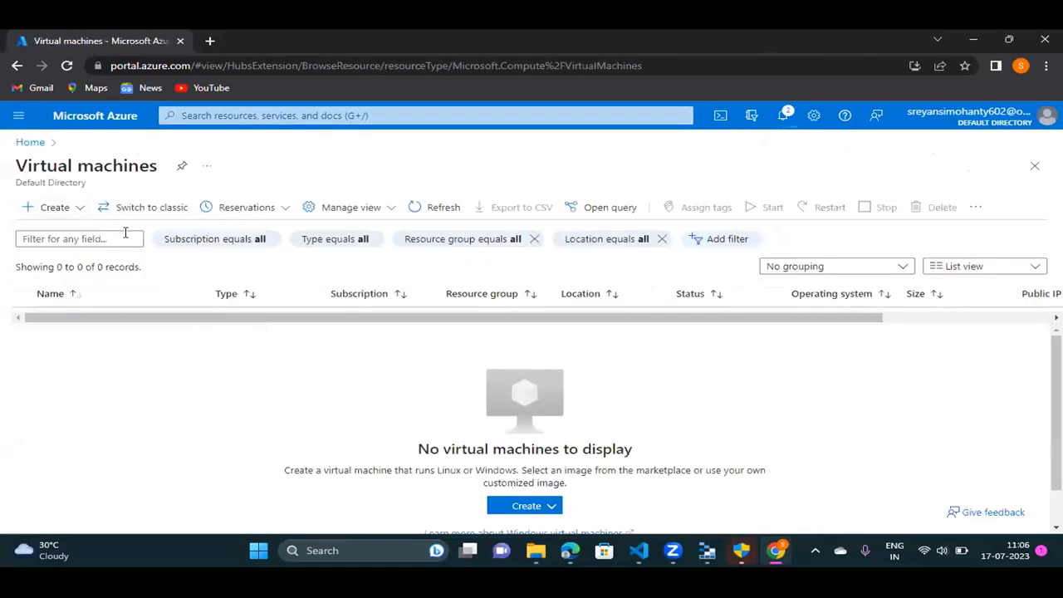
left_click(72, 215)
left_click(78, 236)
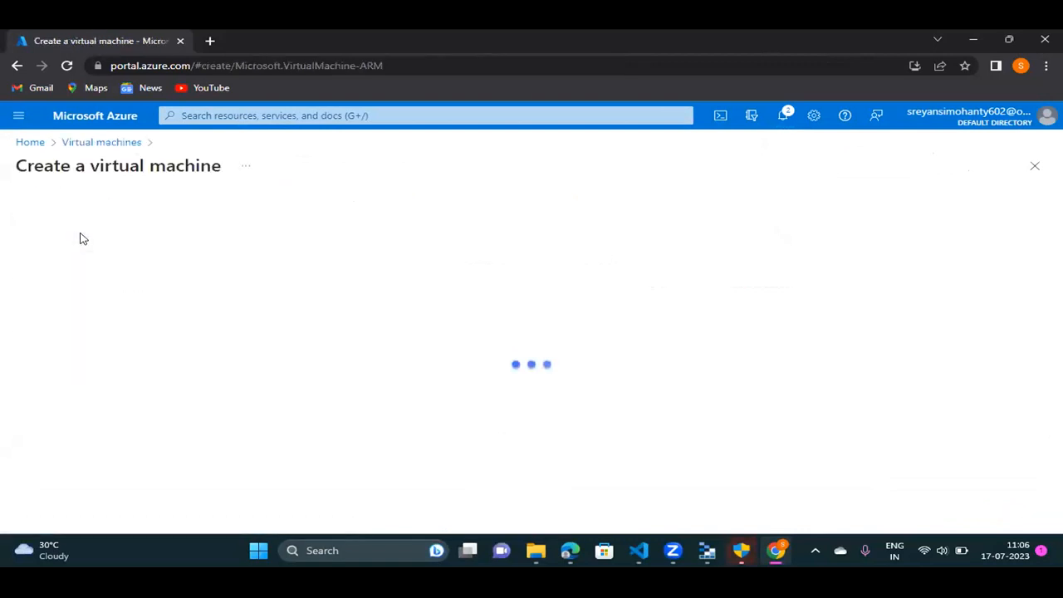
scroll(419, 389, "down", 1)
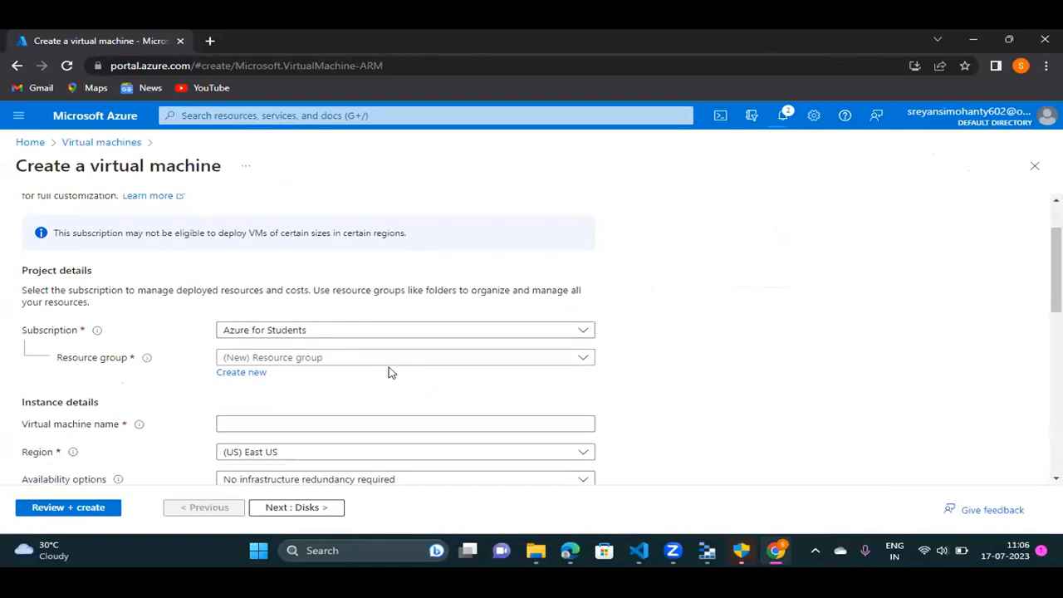
left_click(368, 361)
left_click(250, 450)
Name the virtual machine storage-vm1
scroll(515, 363, "down", 1)
left_click(477, 361)
type("str")
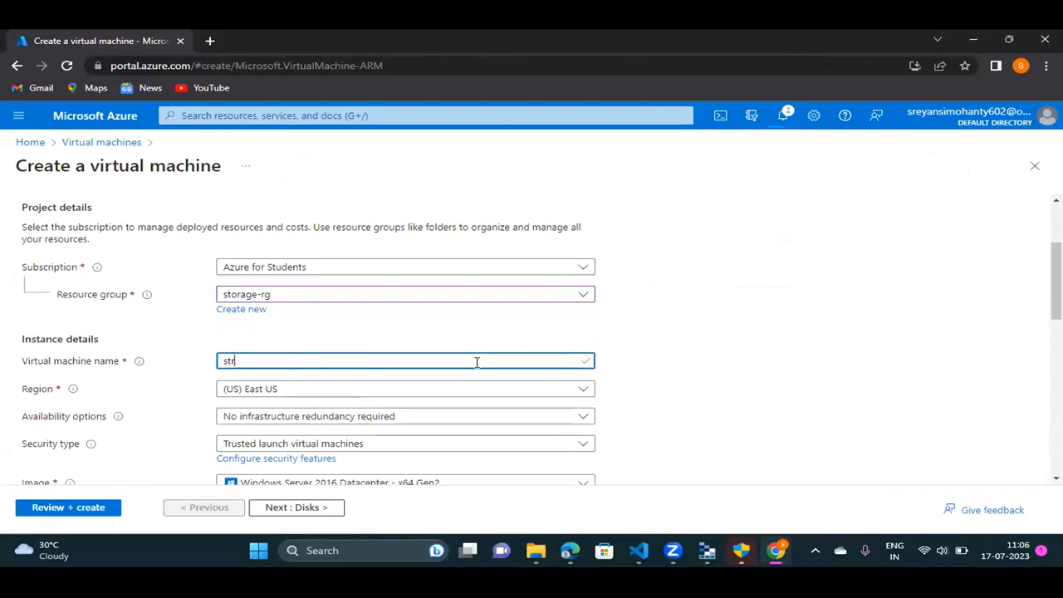
type("rage-vm")
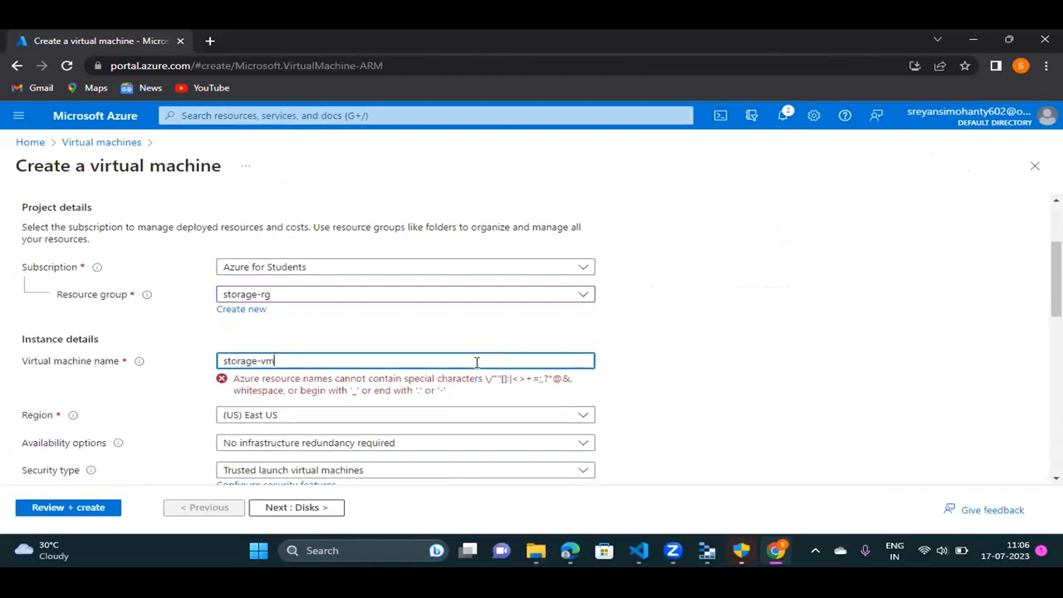
type("1")
Set the virtual machine size to Standard_DS1_v2 with 1 vcpu and 3.5 GiB memory
scroll(765, 376, "down", 2)
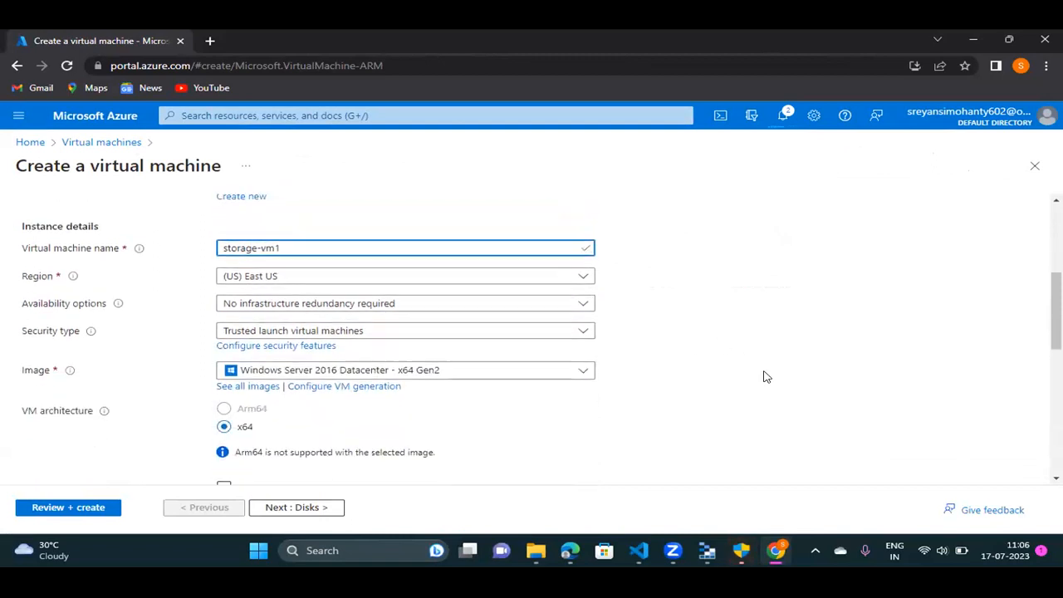
scroll(766, 376, "down", 1)
scroll(766, 374, "down", 1)
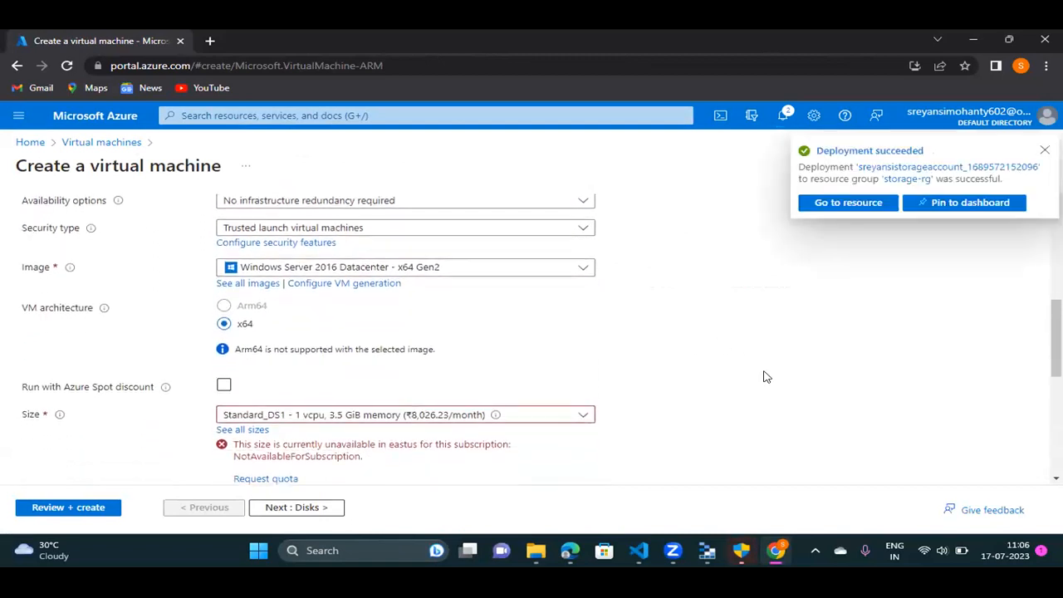
left_click(552, 405)
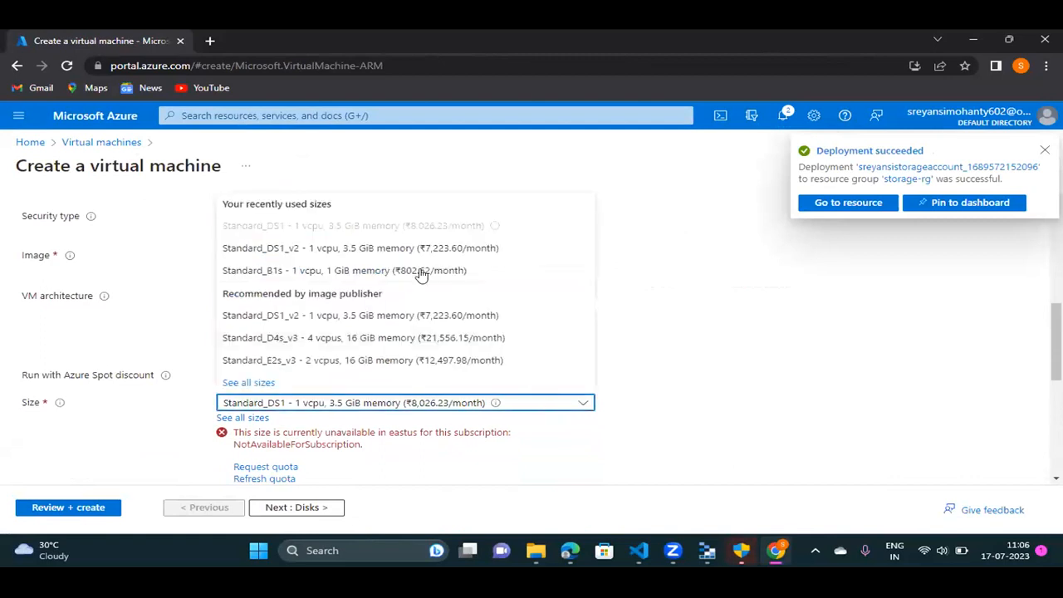
left_click(349, 245)
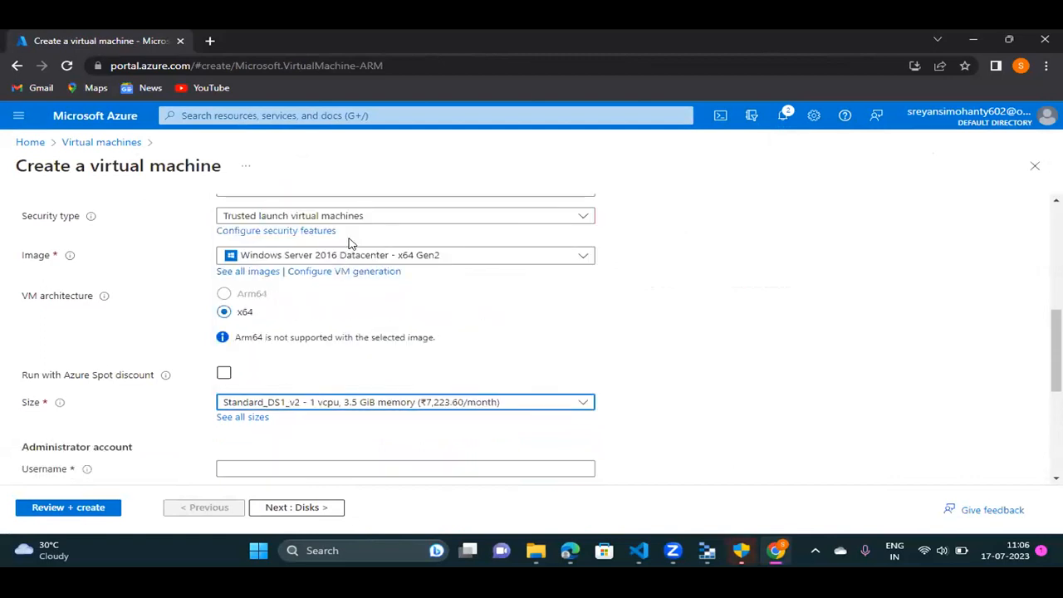
Set the administrator account's username to silicon
scroll(674, 358, "down", 2)
scroll(674, 358, "down", 1)
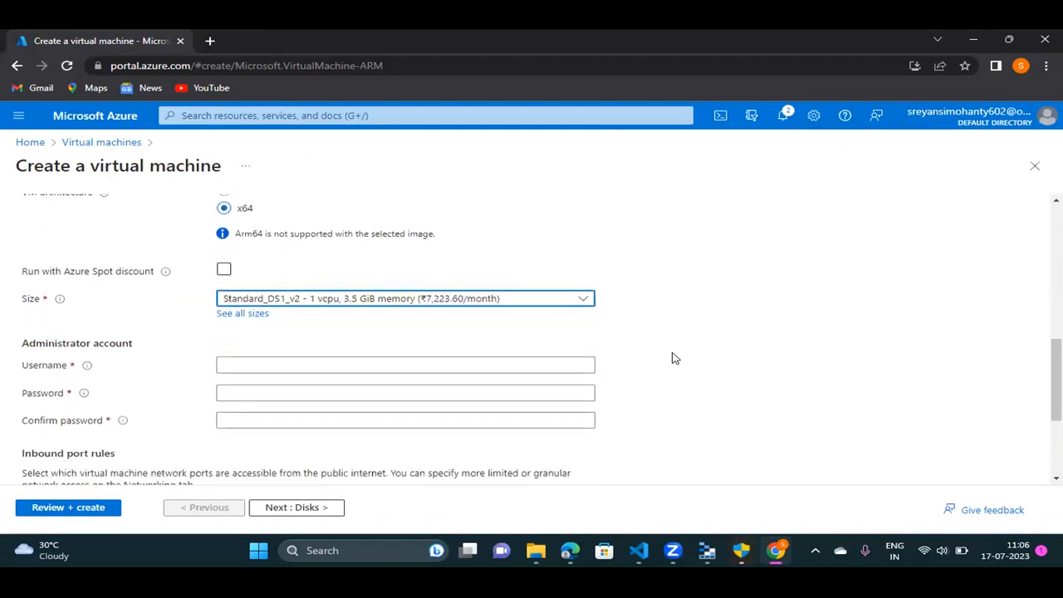
left_click(483, 354)
type("si")
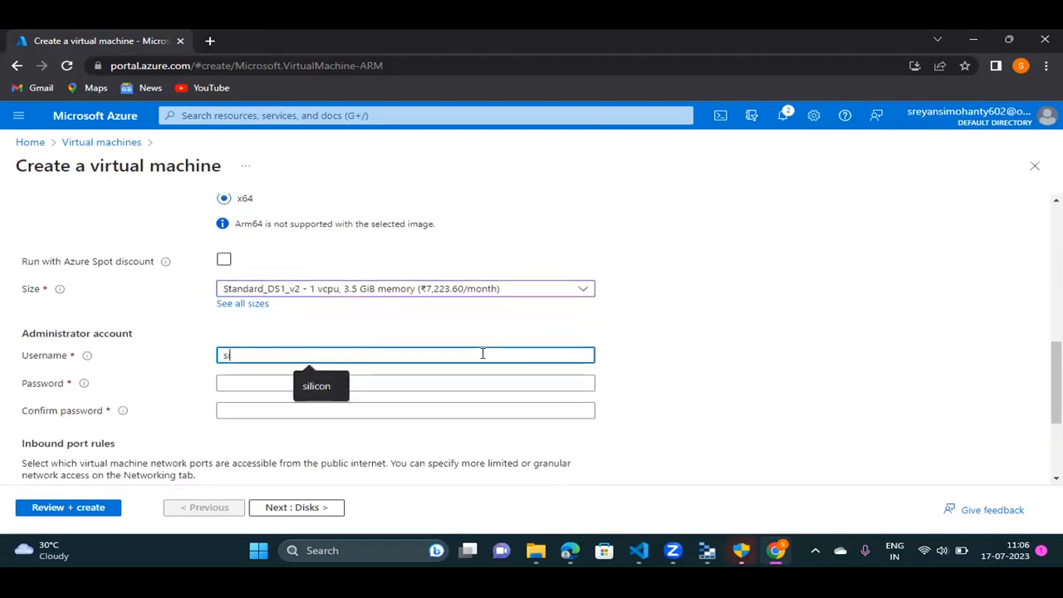
type("licon")
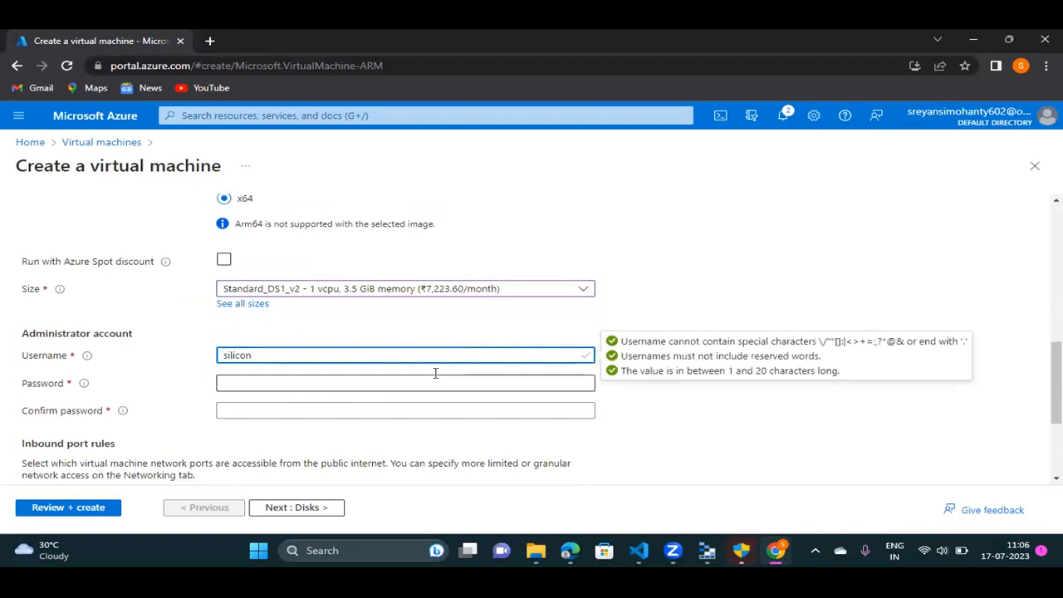
Enter the administrator account password and repeat it in the confirmation field
left_click(429, 387)
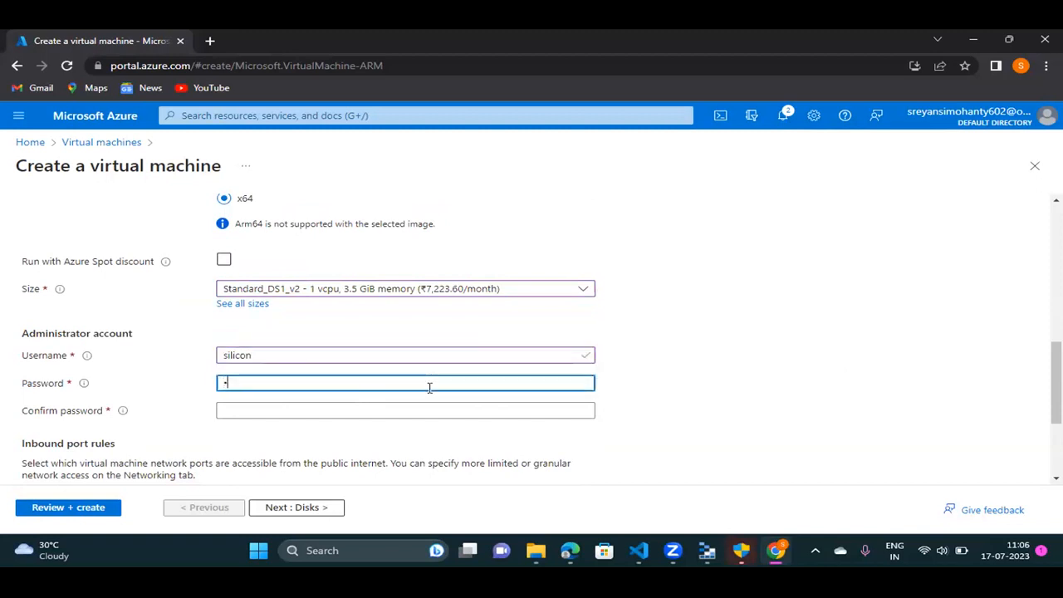
left_click(420, 410)
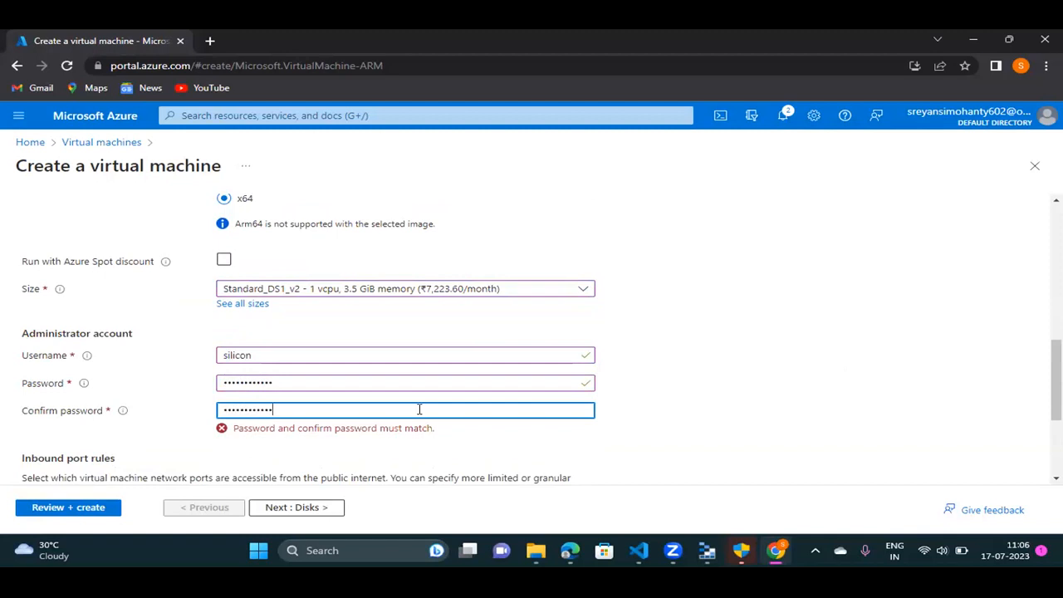
Allow HTTP (80), HTTPS (443) and SSH (22) as inbound ports in addition to RDP (3389)
scroll(643, 420, "down", 2)
left_click(488, 400)
left_click(285, 420)
left_click(261, 437)
left_click(257, 460)
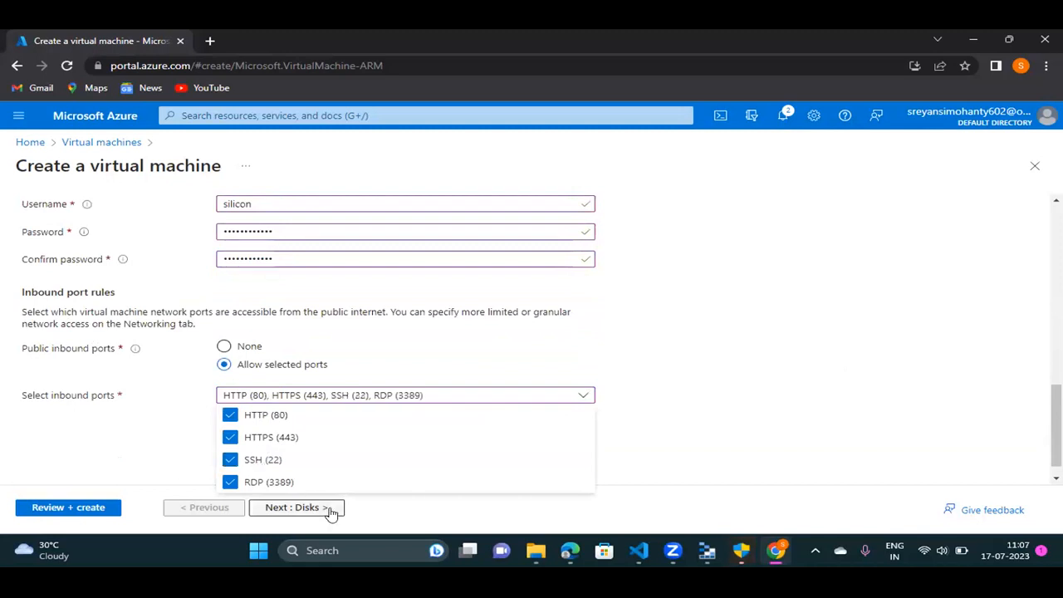
Keep the default disk settings and check the virtual machine's default networking settings
left_click(329, 509)
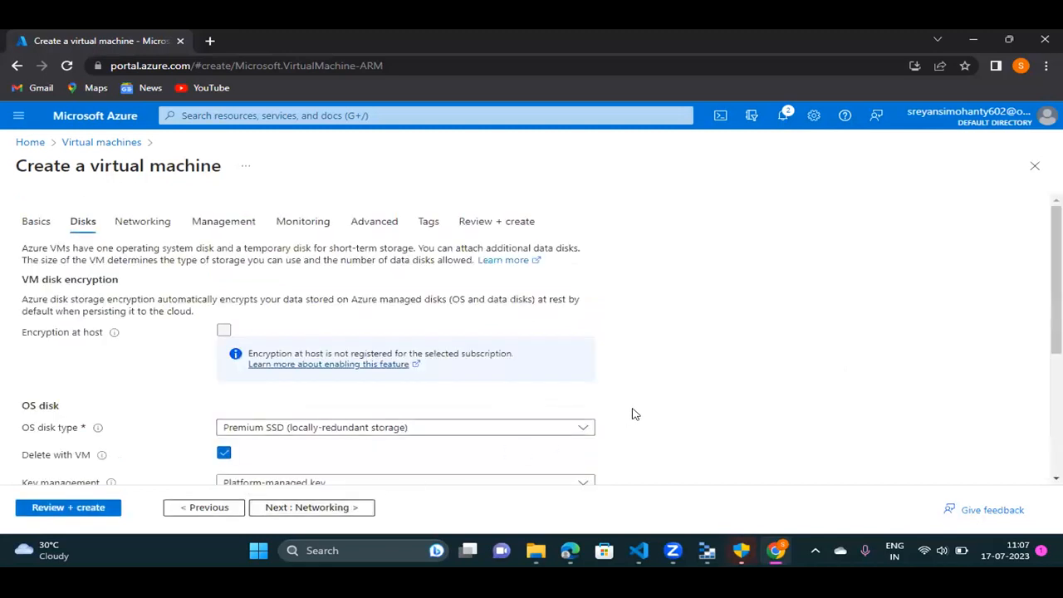
scroll(633, 414, "down", 1)
scroll(633, 414, "down", 1)
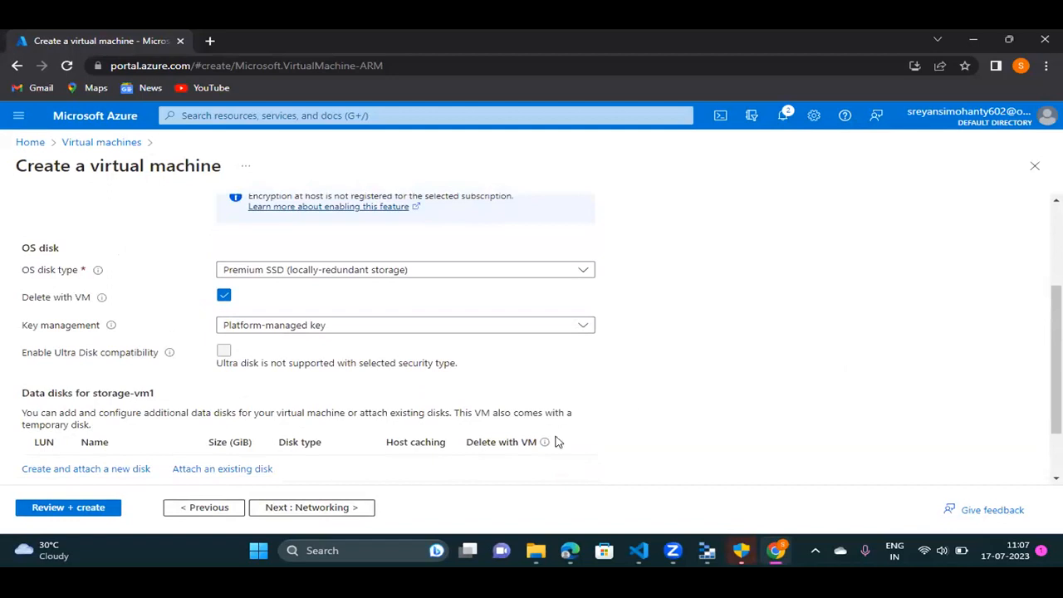
left_click(291, 505)
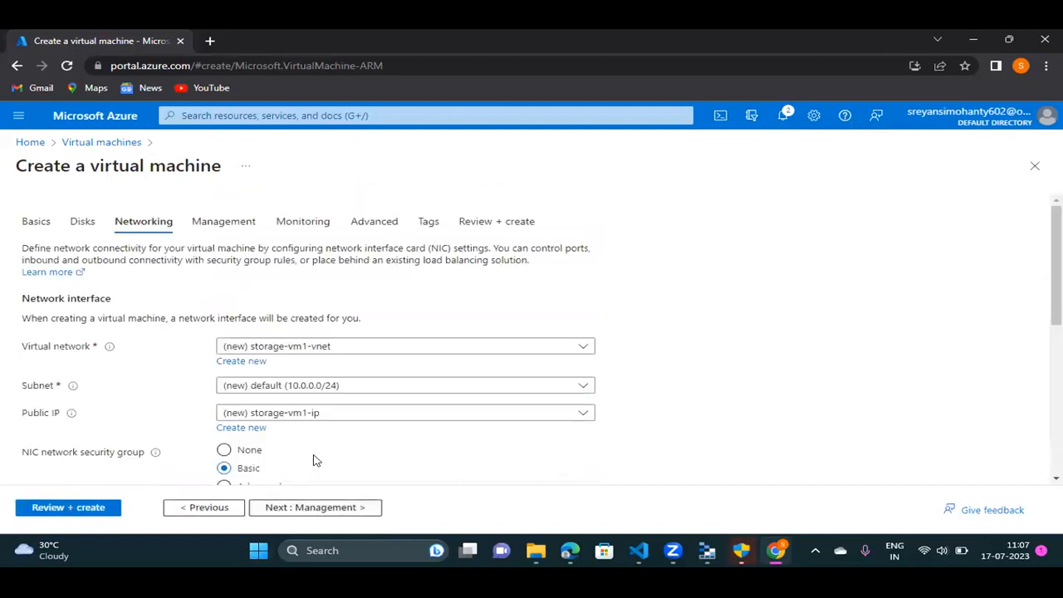
left_click(283, 509)
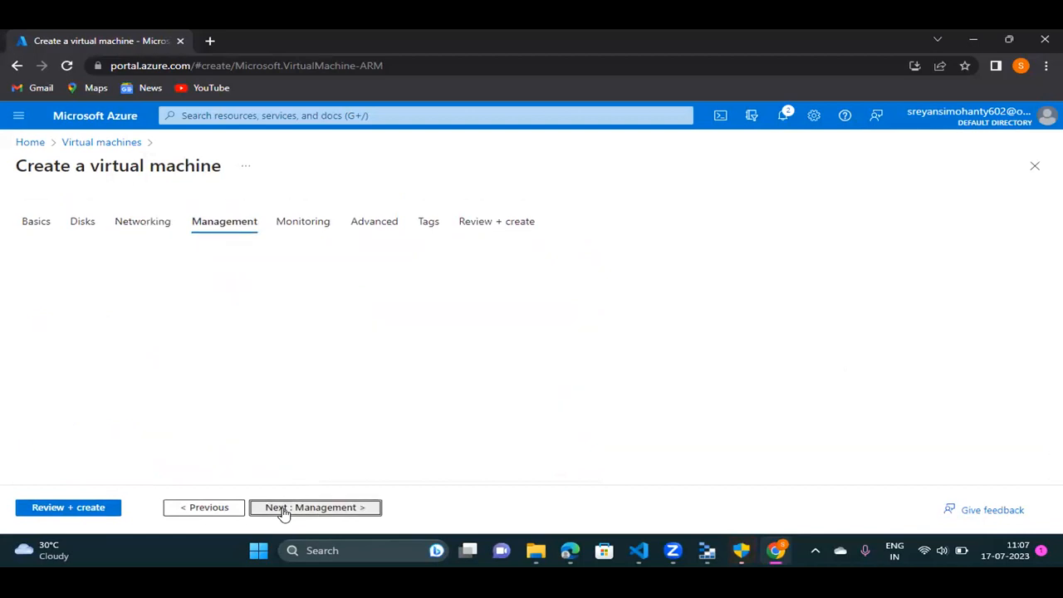
left_click(219, 511)
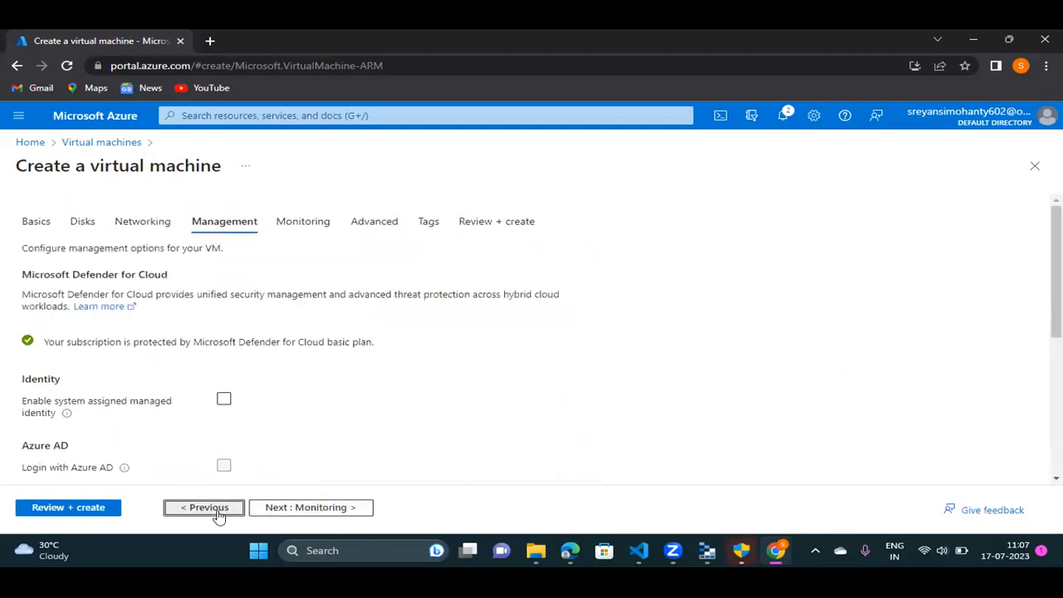
scroll(449, 459, "down", 1)
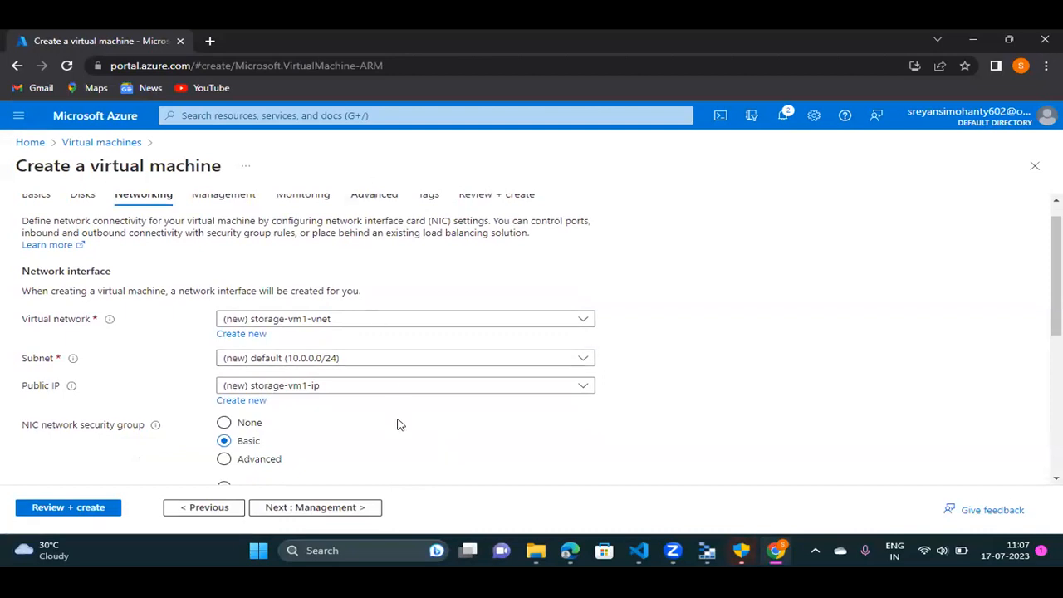
Keep the default management, monitoring, advanced and tag settings, and create the virtual machine
left_click(283, 509)
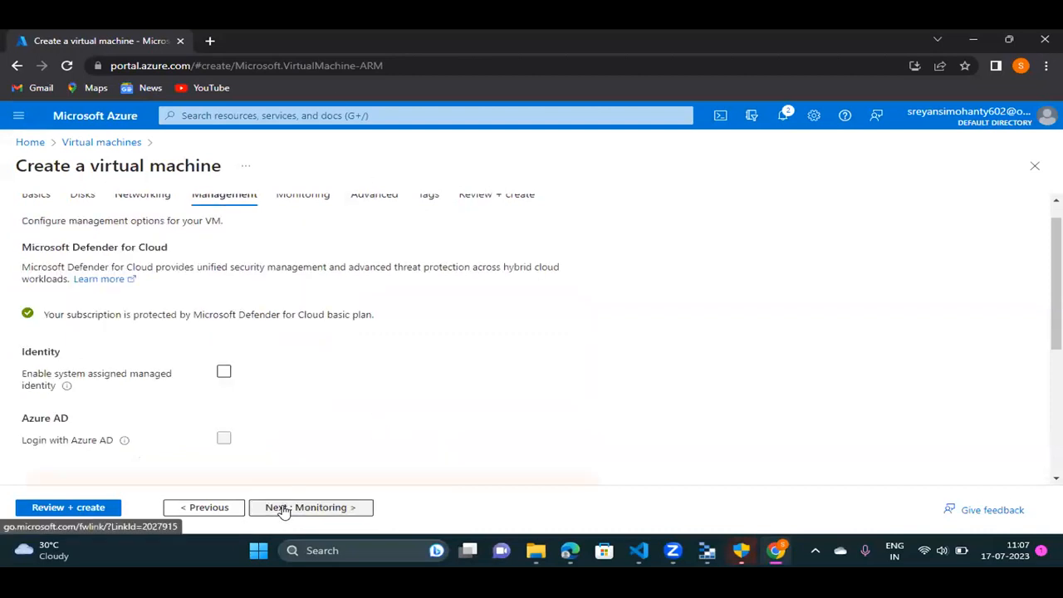
left_click(284, 508)
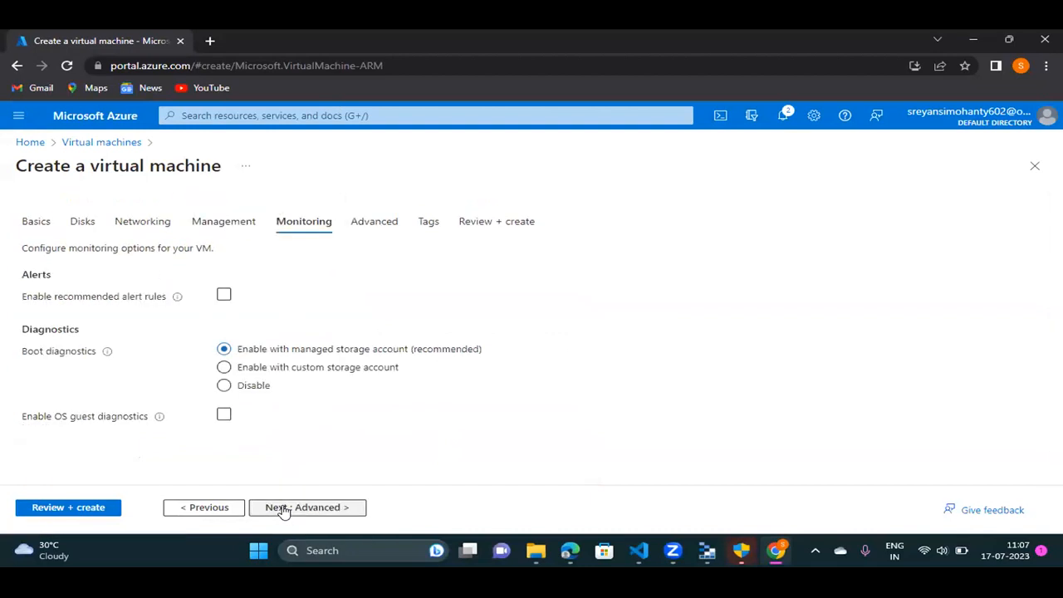
left_click(284, 509)
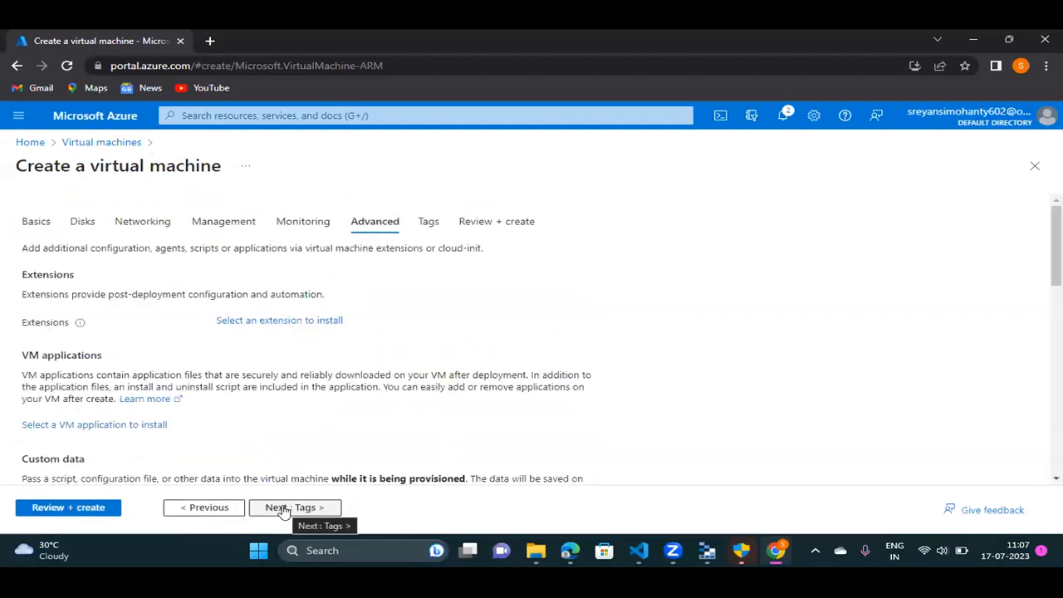
left_click(283, 509)
left_click(283, 508)
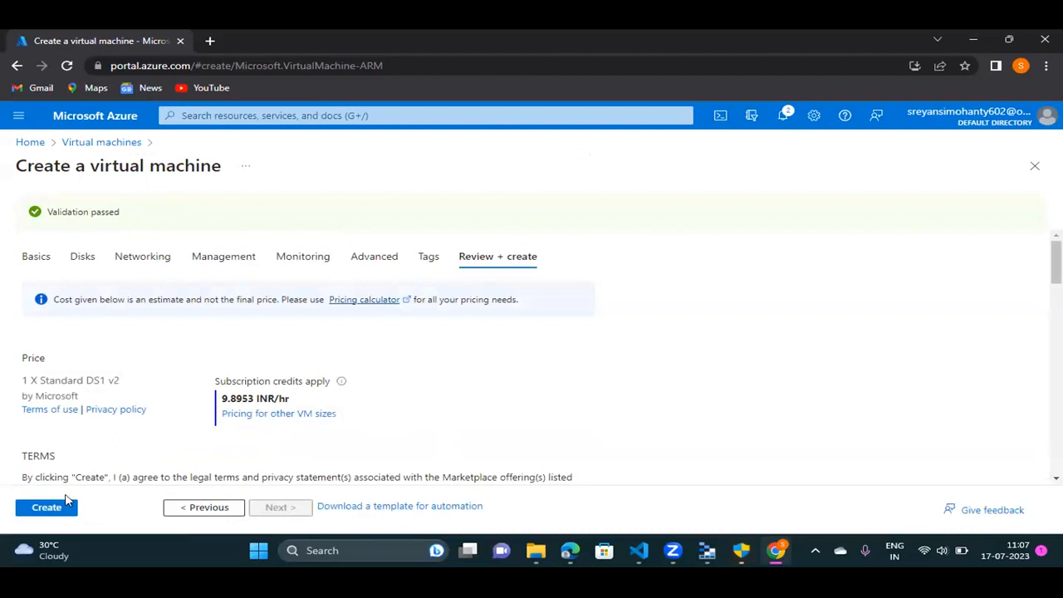
left_click(57, 513)
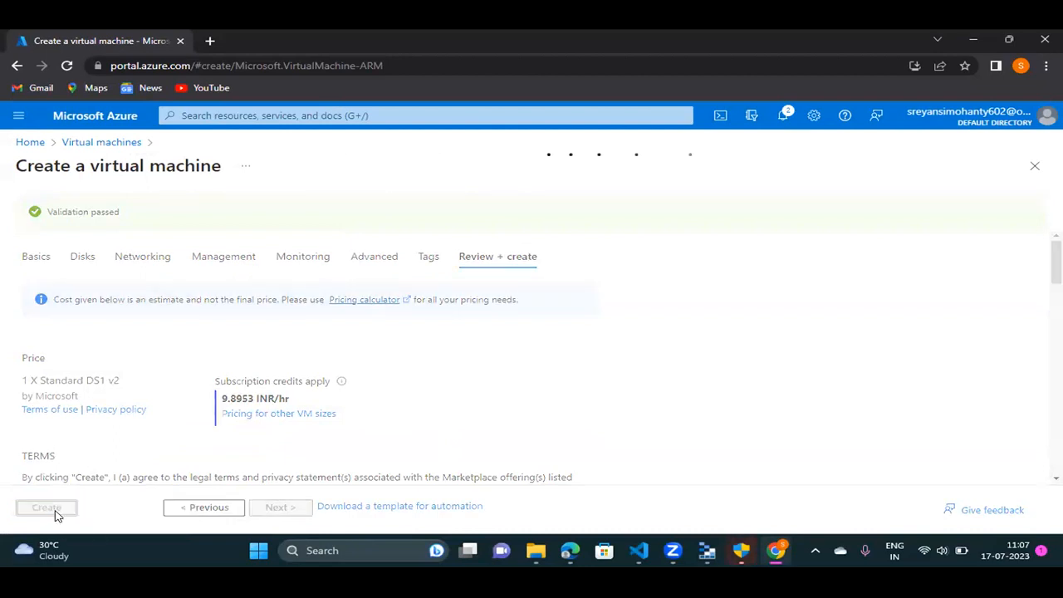
left_click(782, 117)
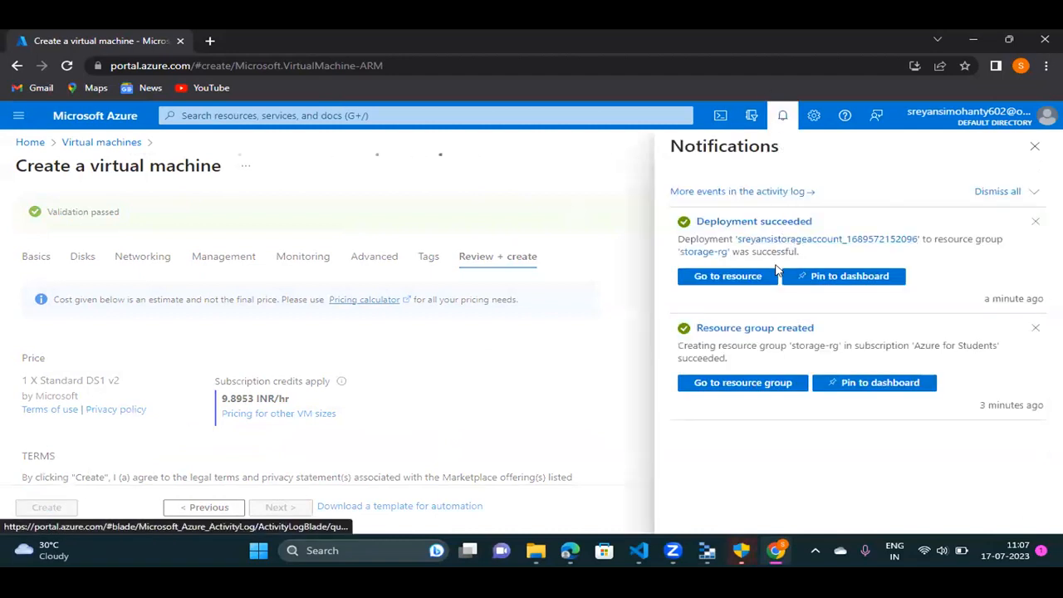
left_click(746, 279)
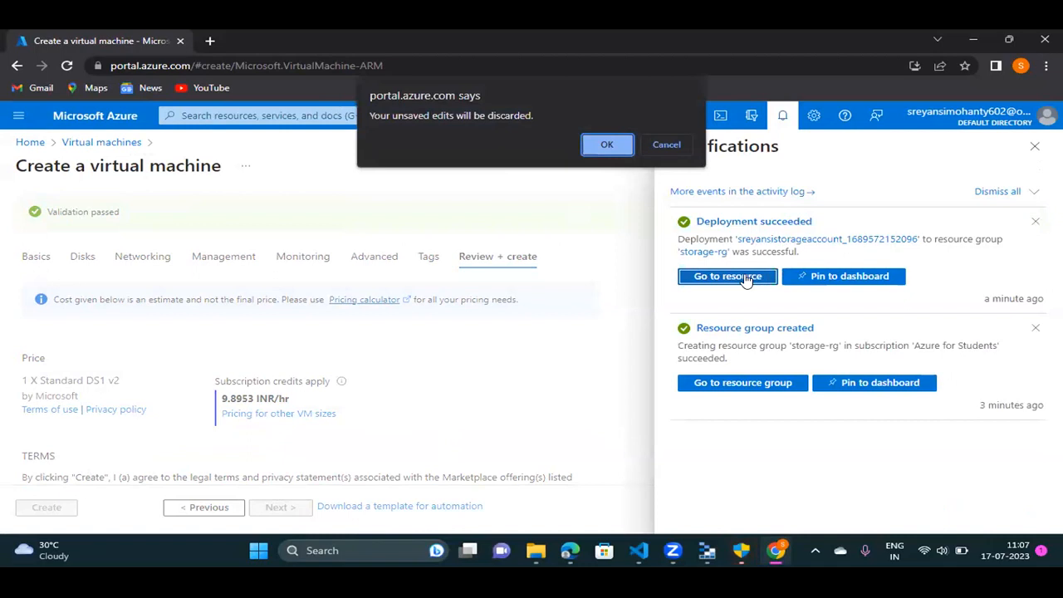
left_click(666, 145)
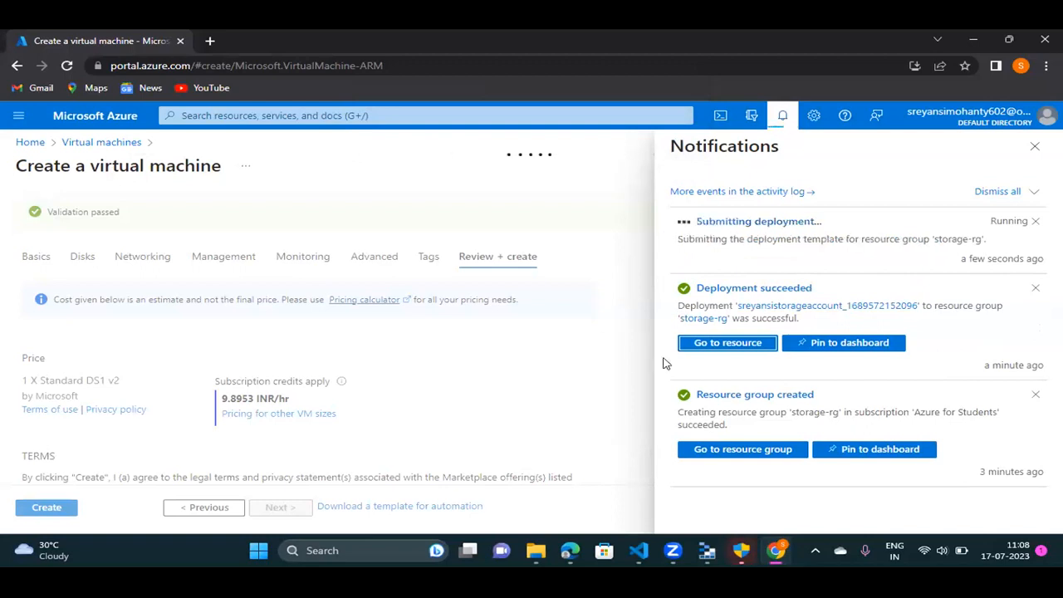
left_click(715, 347)
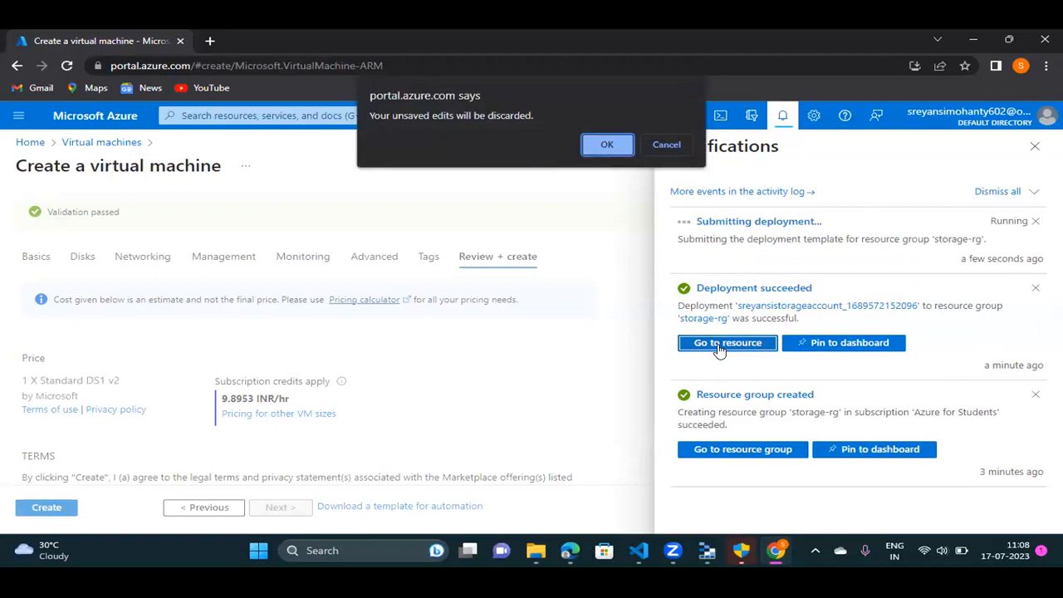
left_click(662, 145)
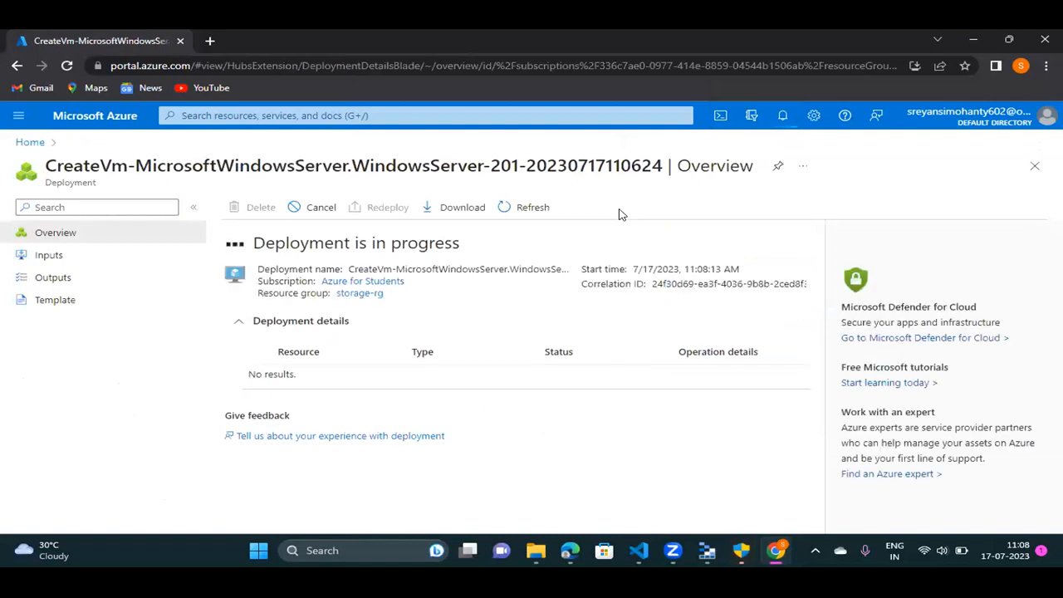
Go to the newly deployed storage account from its deployment notification and open its list of containers
left_click(784, 120)
left_click(722, 352)
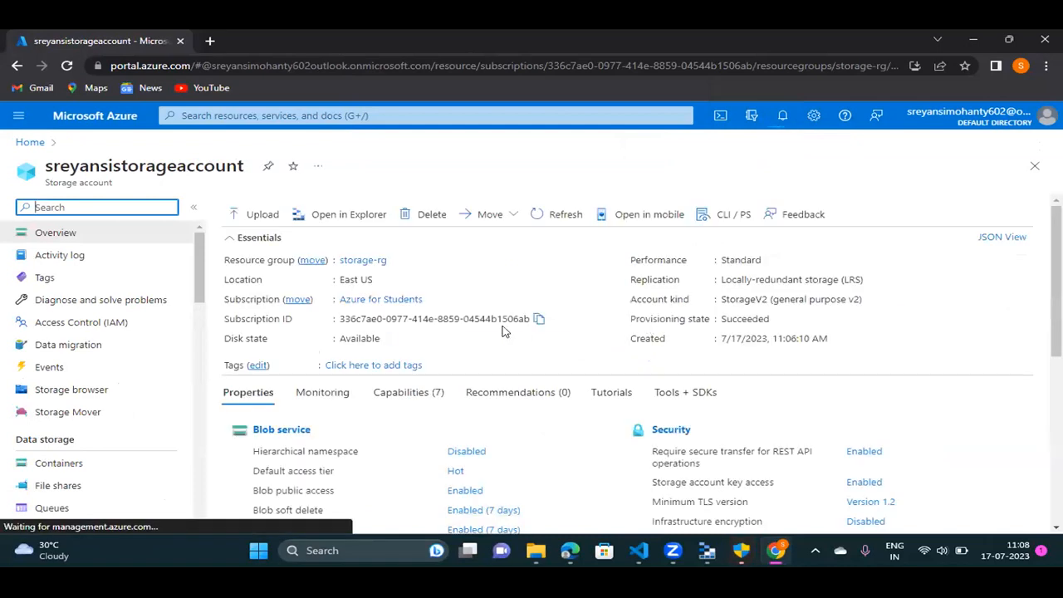
left_click(73, 467)
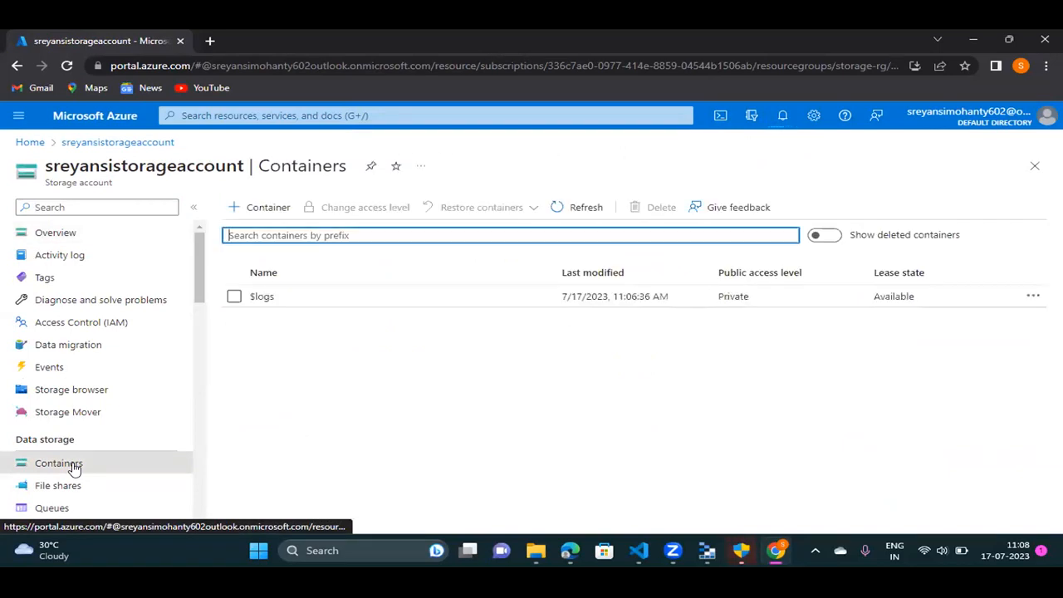
Create a container named mycontainer with the public access level Container (anonymous read access for containers and blobs)
left_click(261, 209)
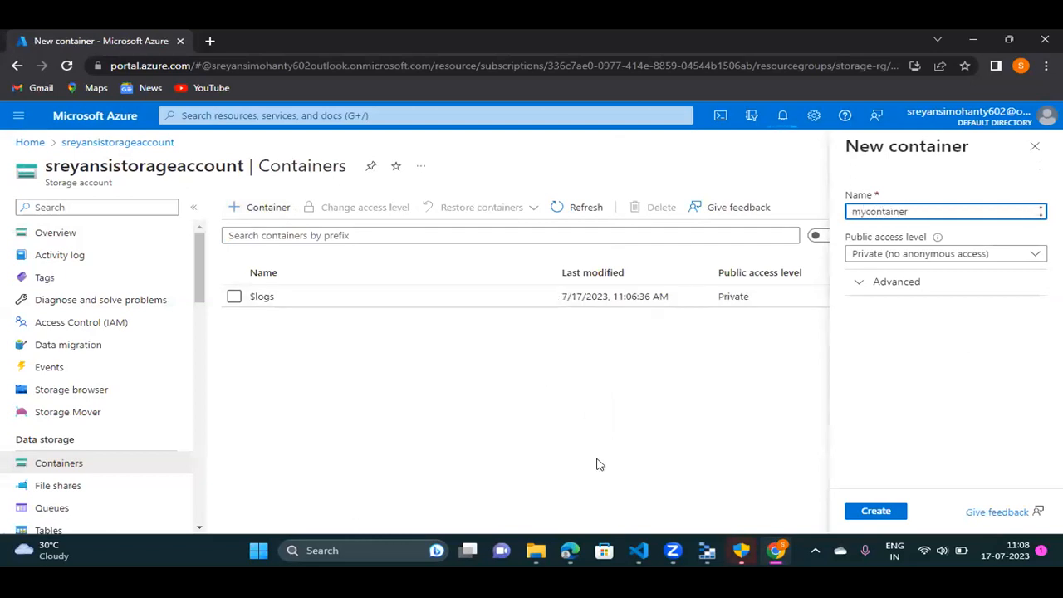
left_click(925, 256)
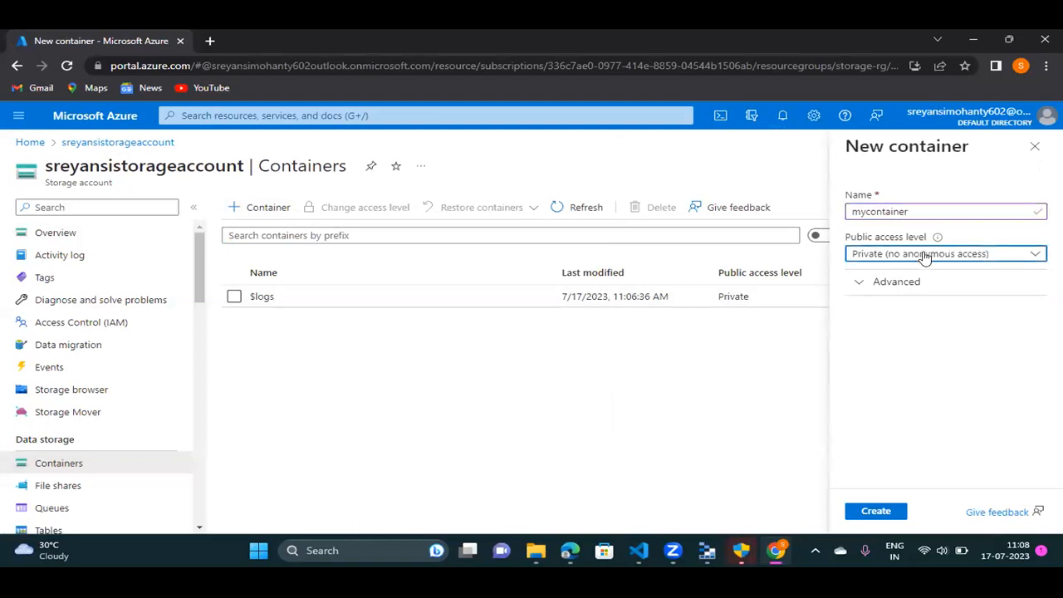
left_click(889, 326)
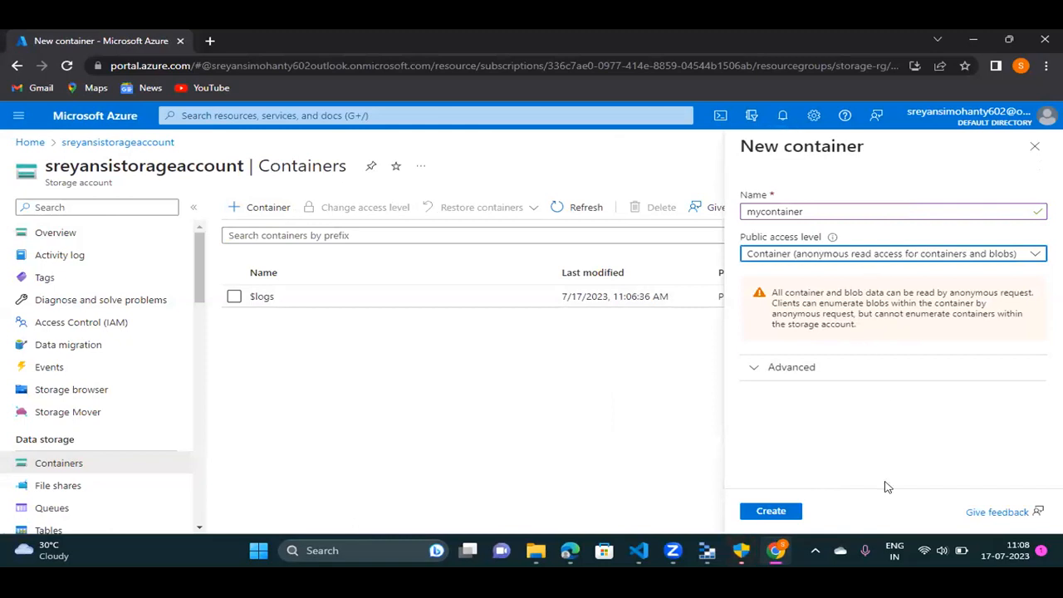
left_click(780, 512)
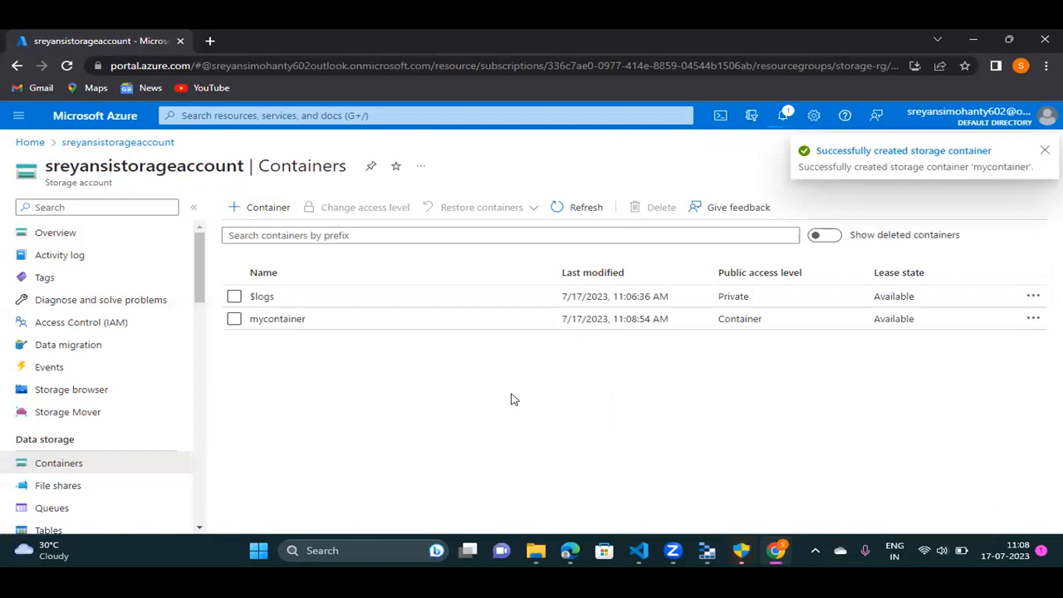
Open mycontainer and upload Screenshot (7).png from the Pictures > Screenshots folder as a blob
left_click(283, 319)
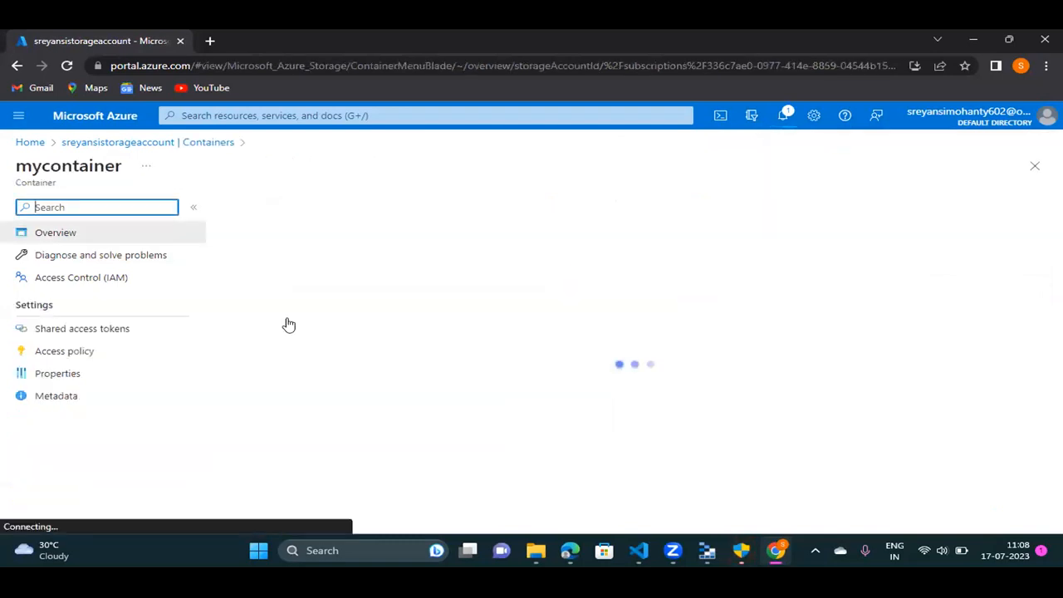
left_click(262, 208)
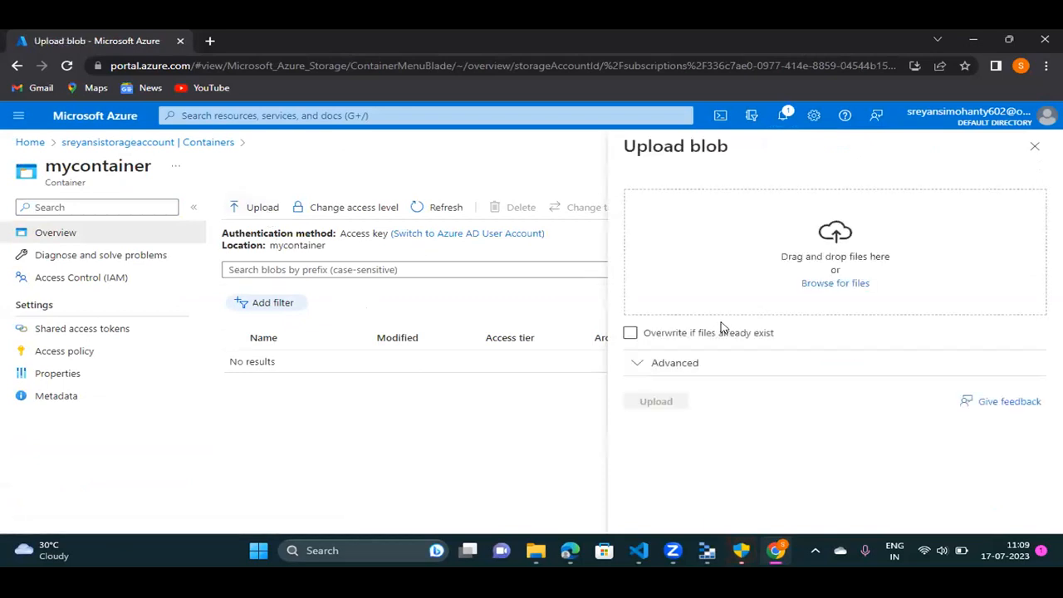
left_click(819, 285)
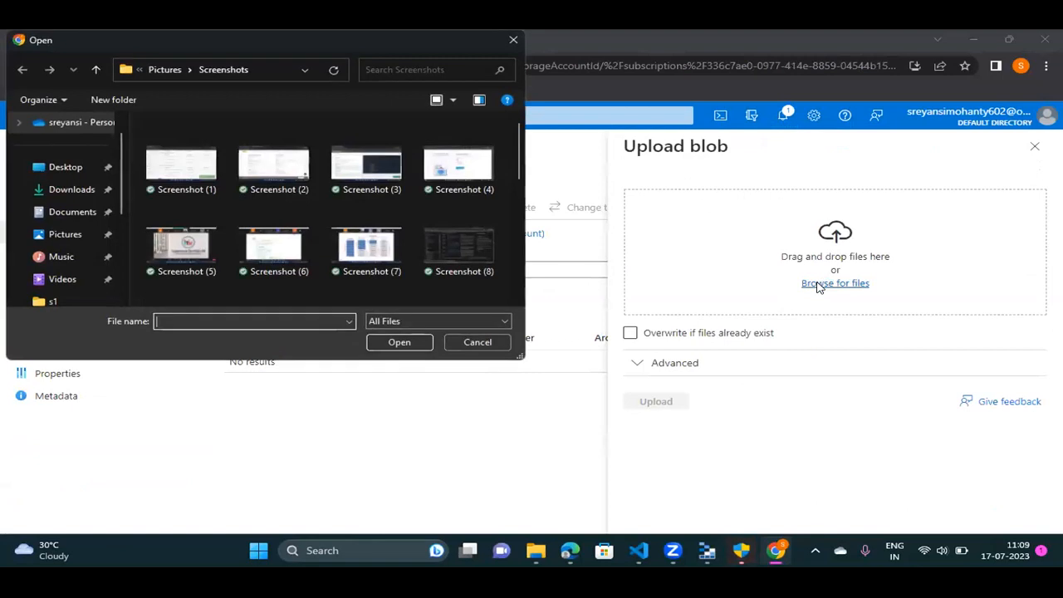
left_click(380, 252)
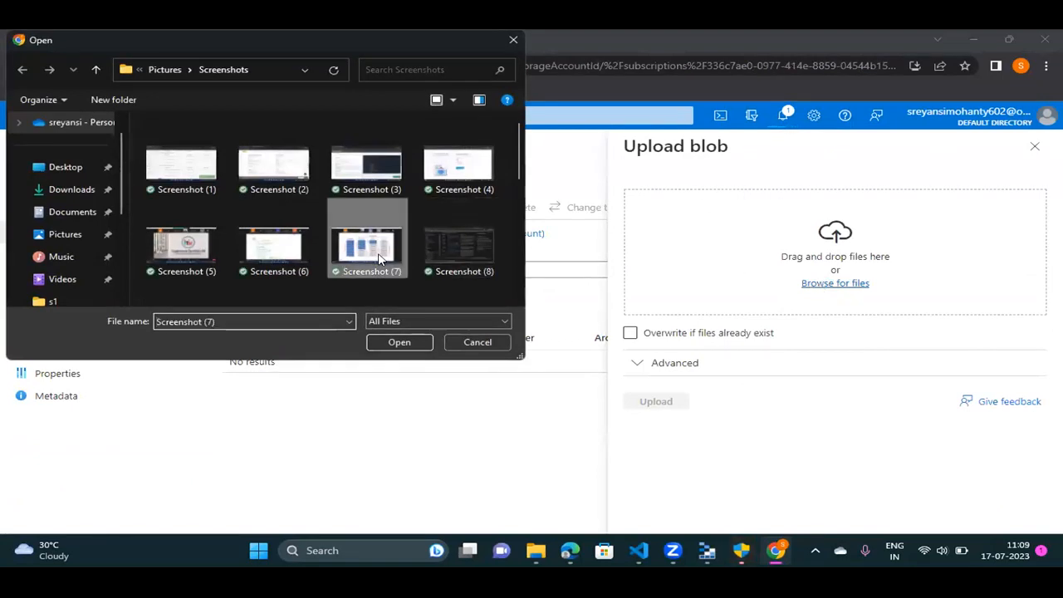
left_click(402, 342)
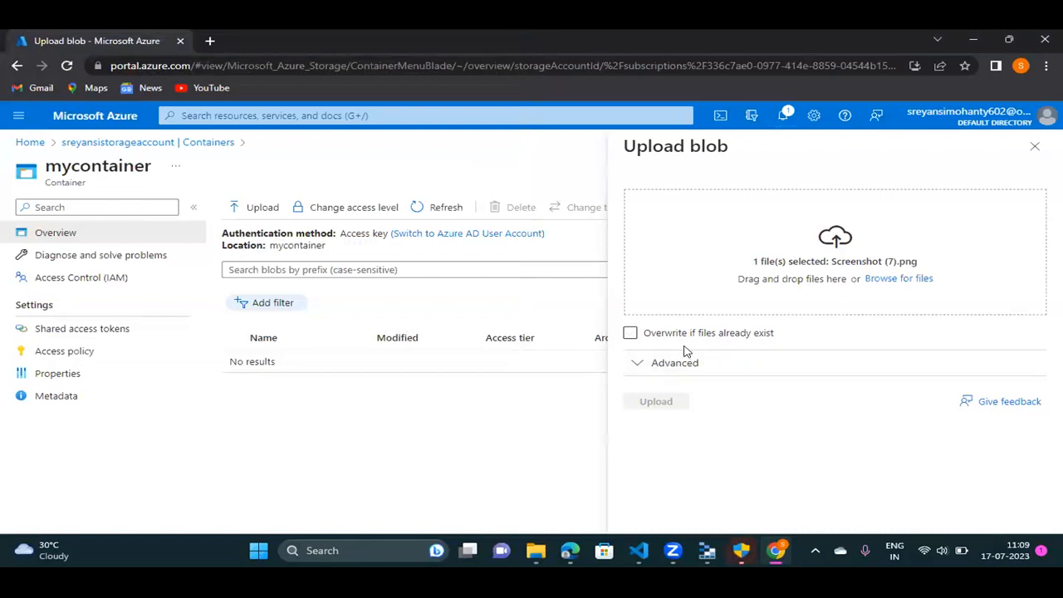
left_click(656, 402)
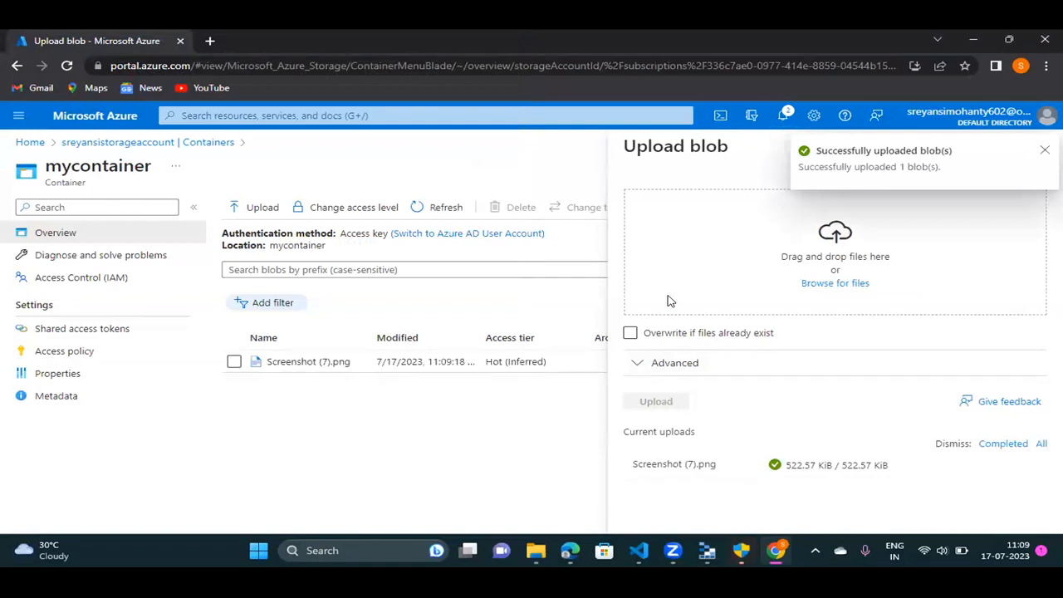
Check the portal notifications for the status of the virtual machine deployment, and close them
left_click(782, 118)
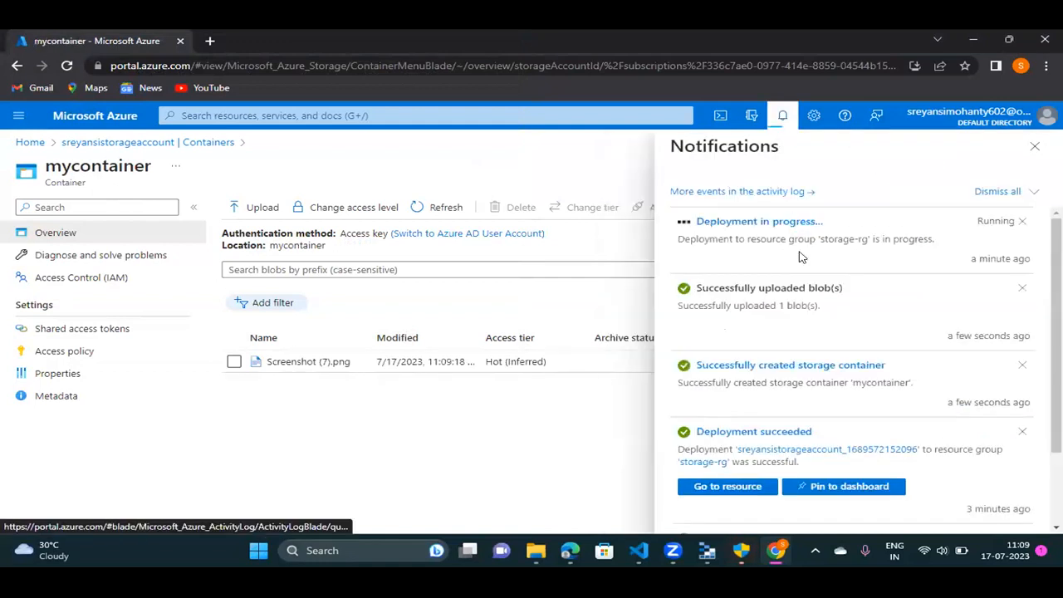
scroll(815, 364, "down", 1)
scroll(814, 364, "up", 1)
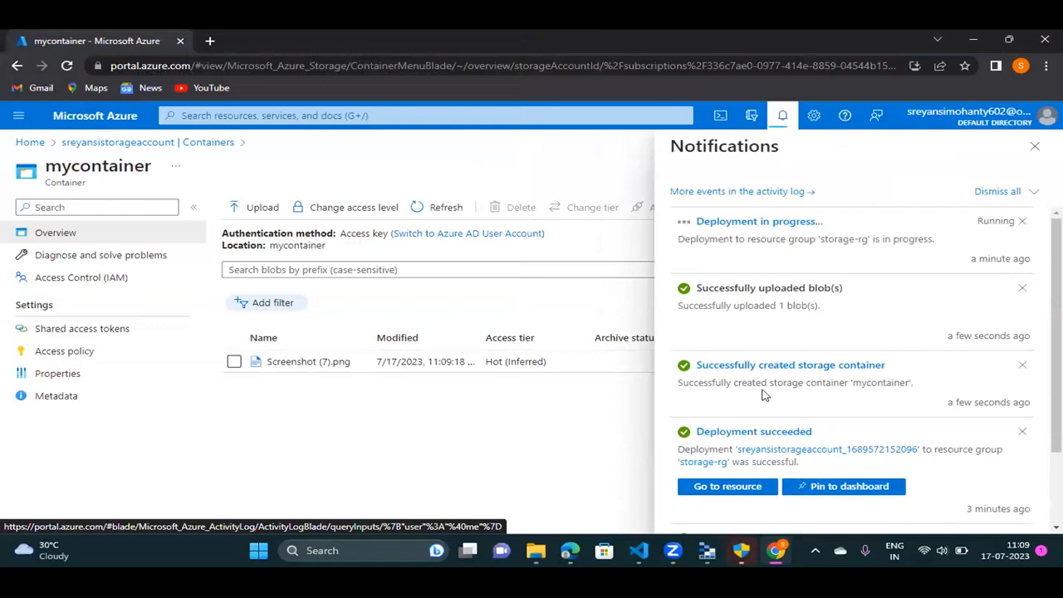
scroll(763, 396, "down", 2)
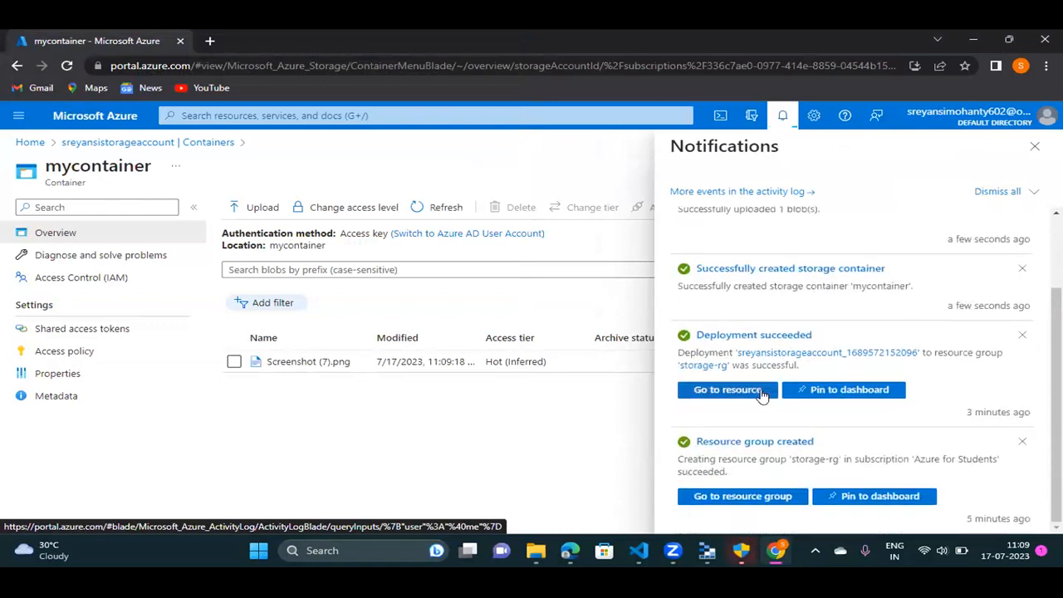
scroll(763, 396, "up", 2)
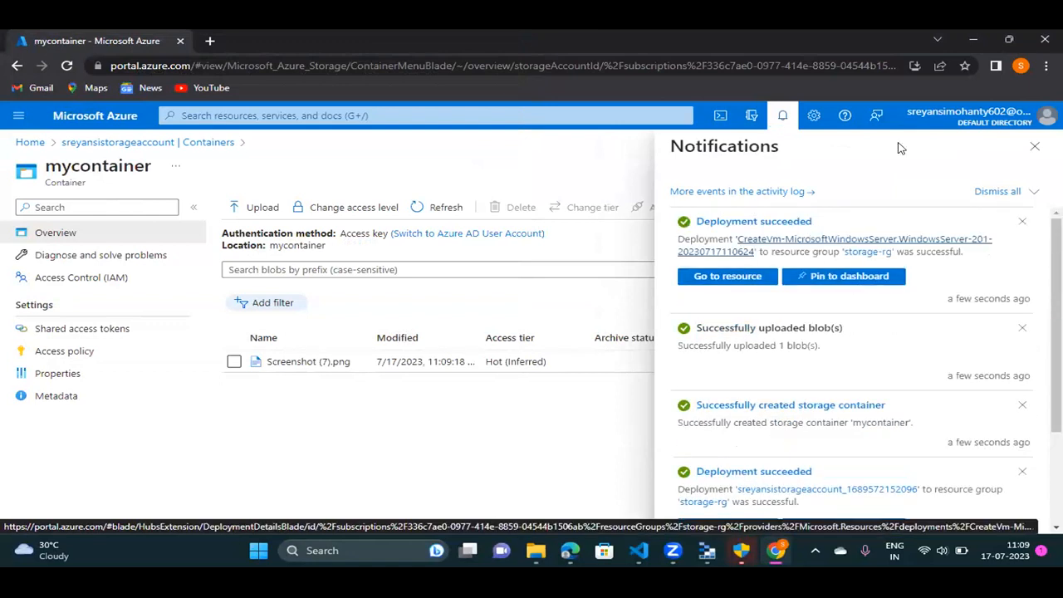
left_click(1035, 146)
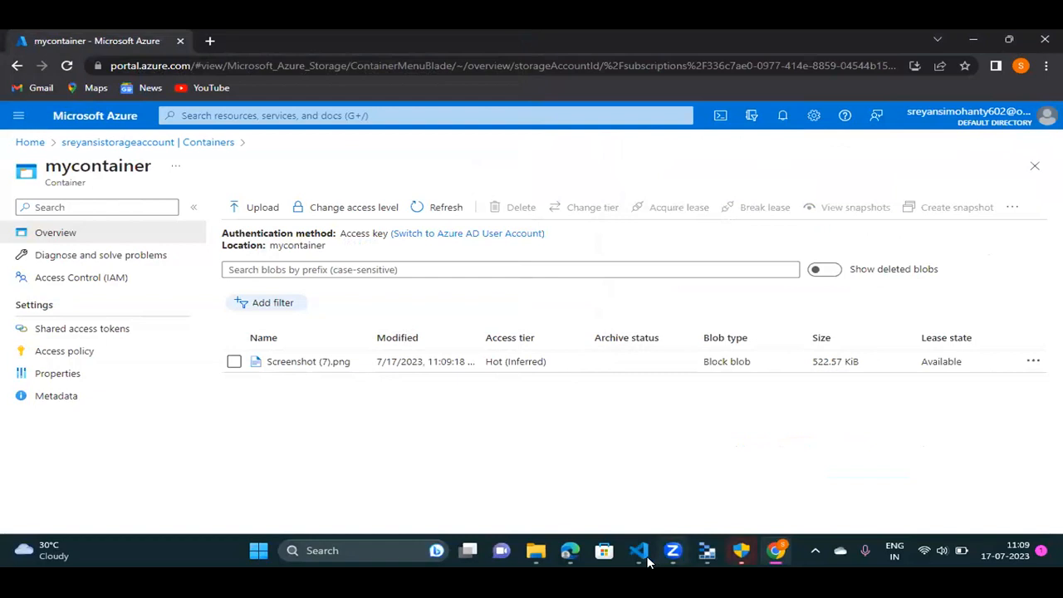
Switch to the Azure Storage Explorer setup, install it with the default destination and Start Menu folder, and minimize the Downloads window
left_click(540, 559)
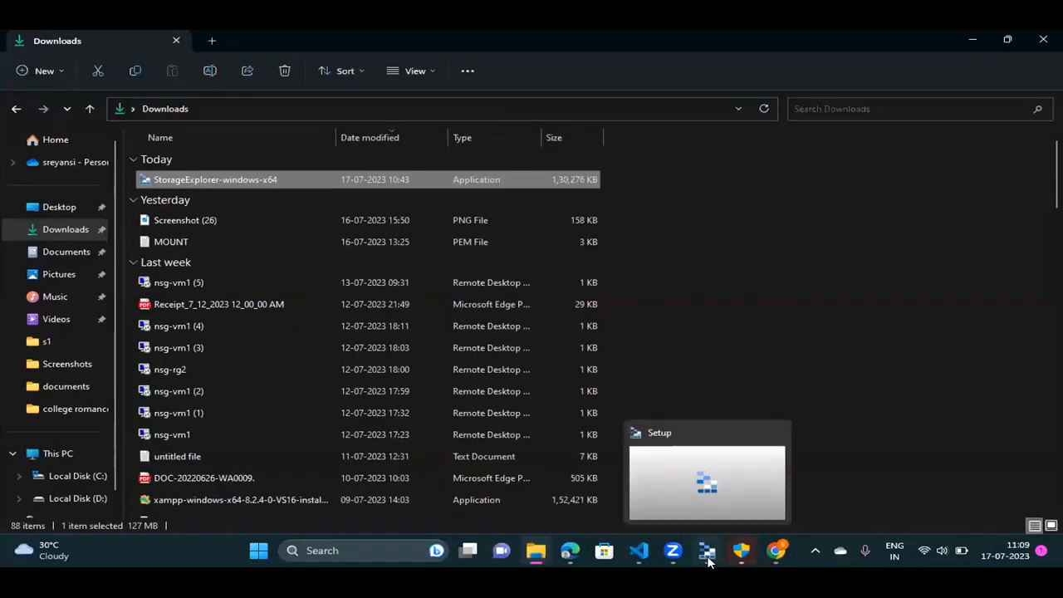
left_click(708, 563)
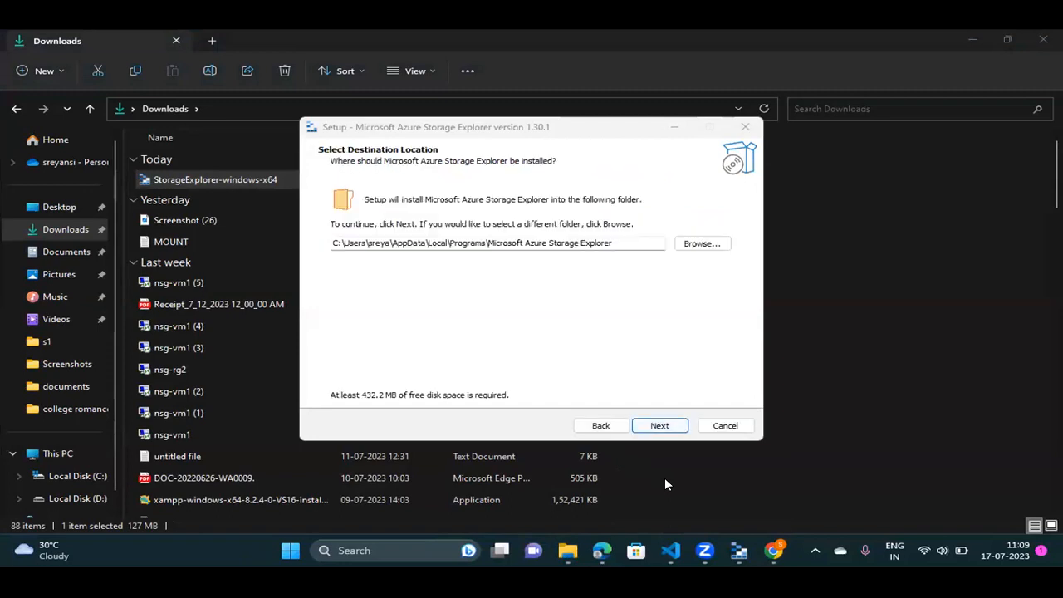
left_click(660, 426)
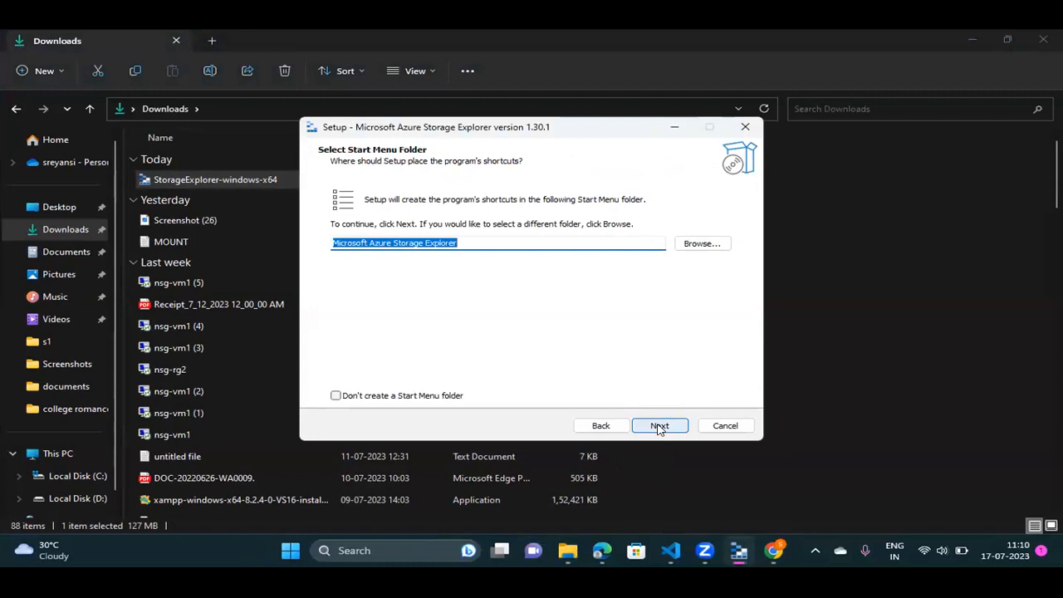
left_click(660, 427)
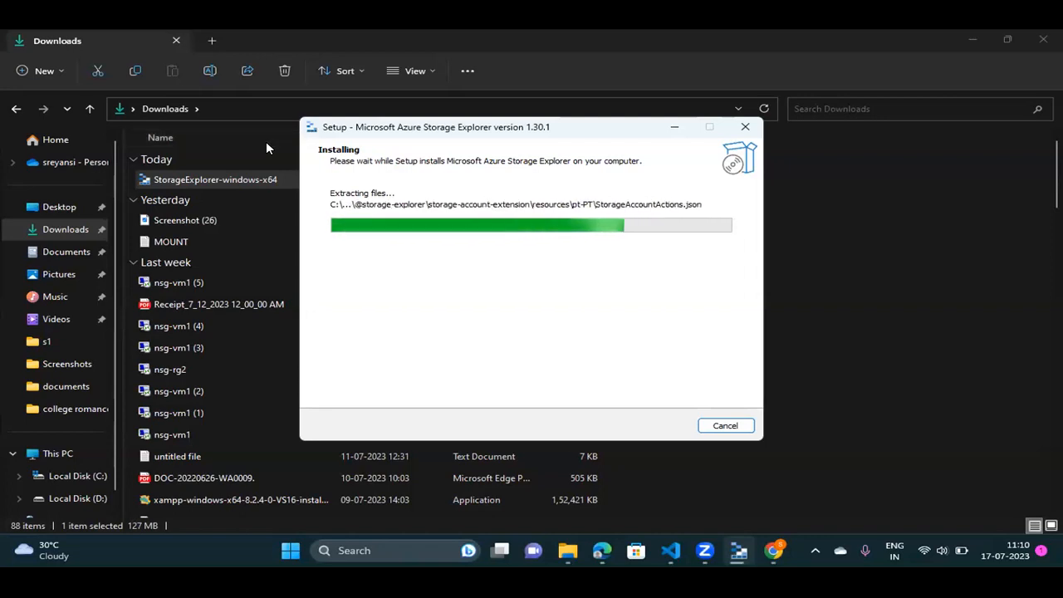
left_click(964, 37)
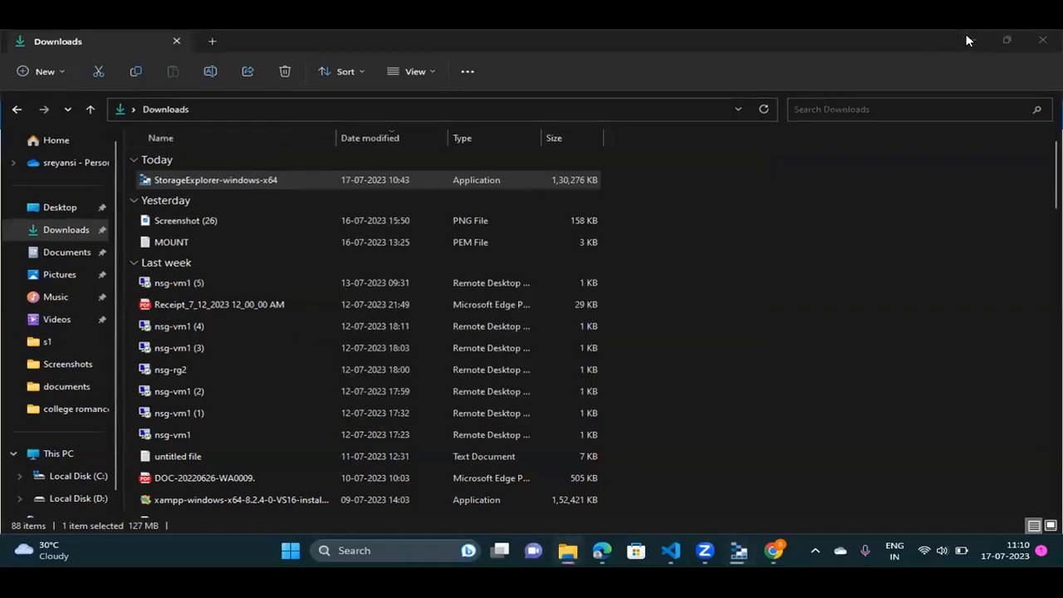
left_click(968, 40)
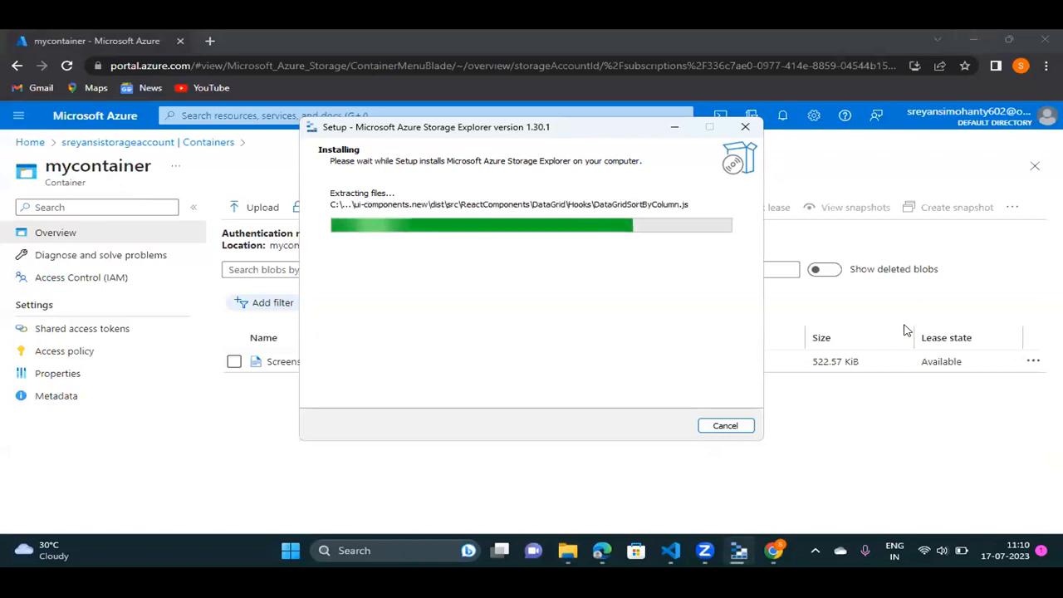
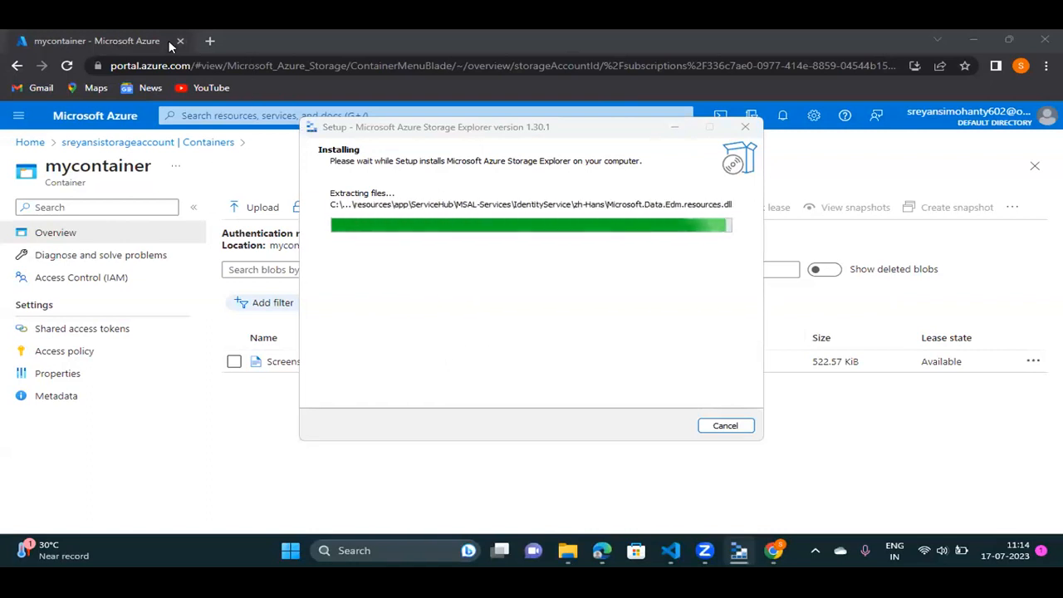
Finish the setup, maximize the launched Storage Explorer, sign in with the Outlook account using the Azure environment, and return to Storage Explorer
left_click(664, 427)
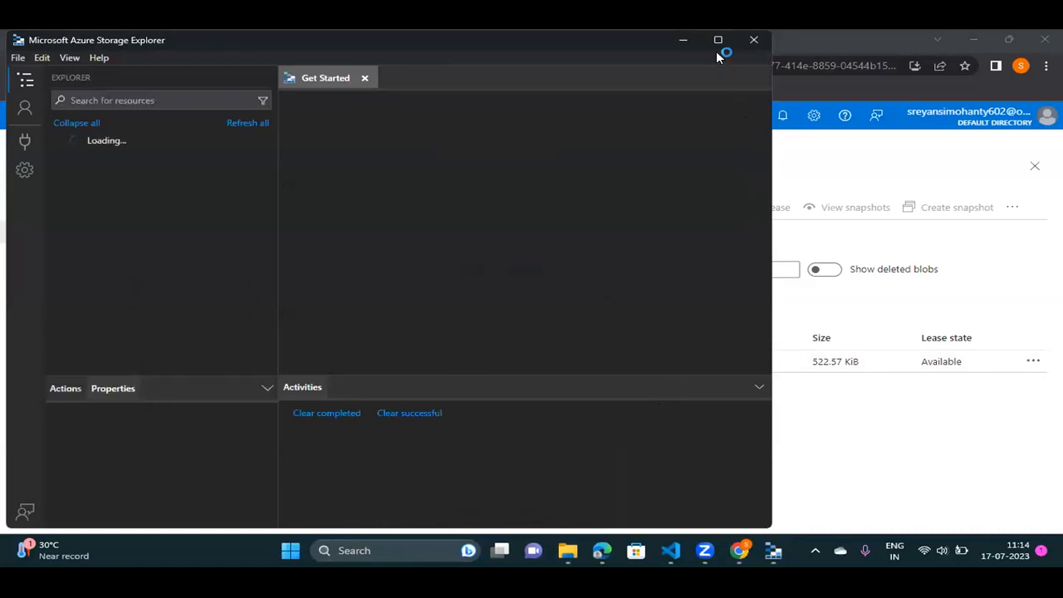
left_click(717, 46)
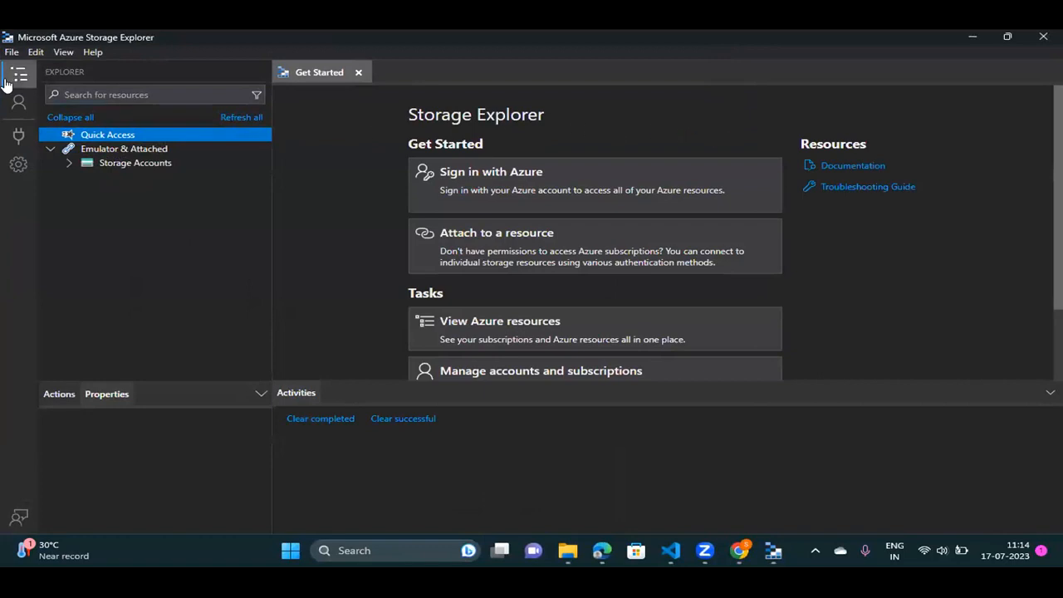
left_click(19, 106)
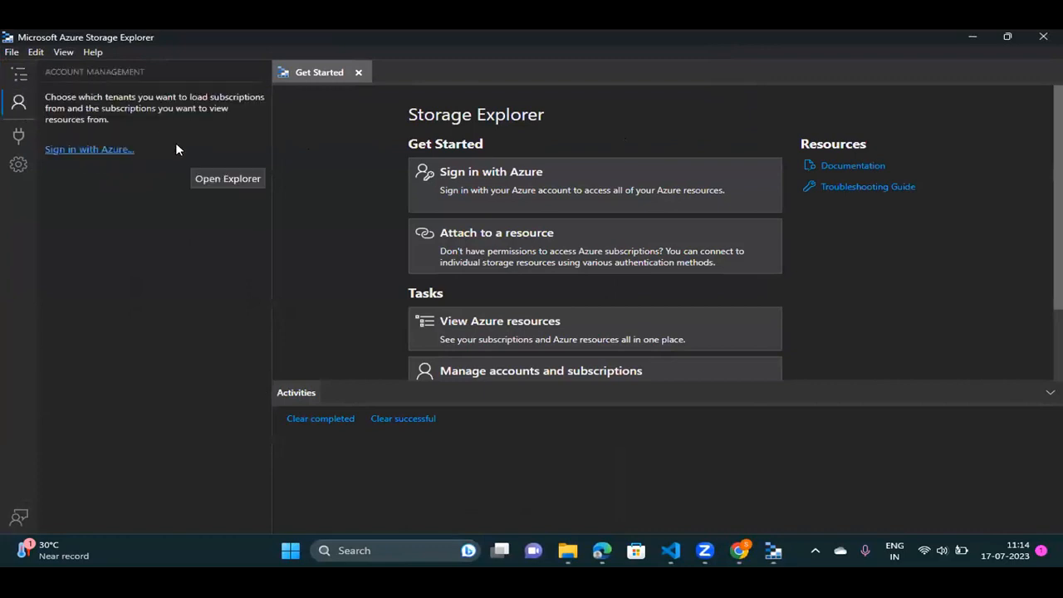
left_click(97, 151)
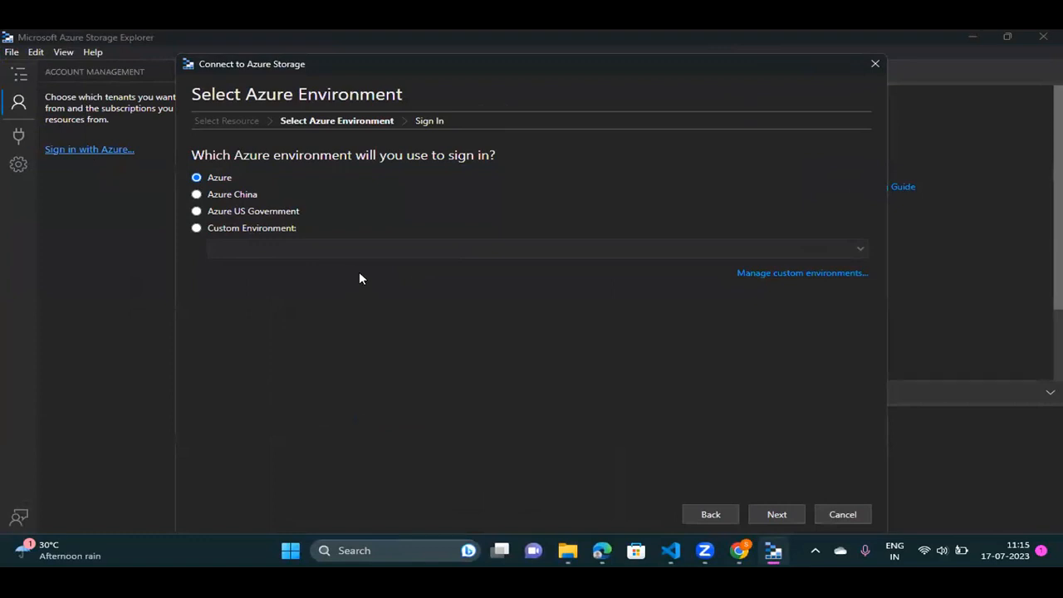
left_click(773, 516)
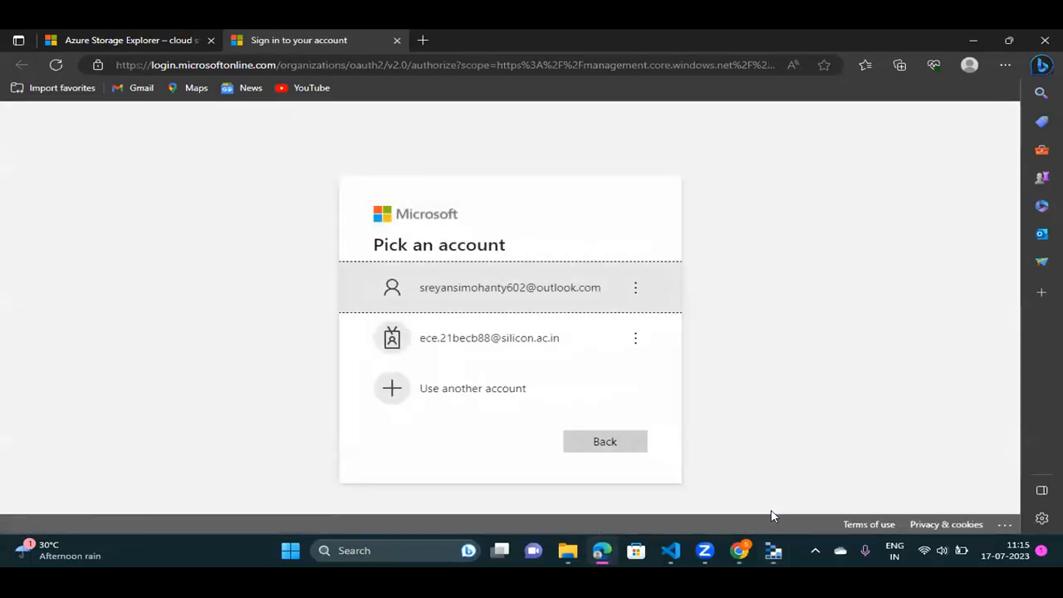
left_click(521, 282)
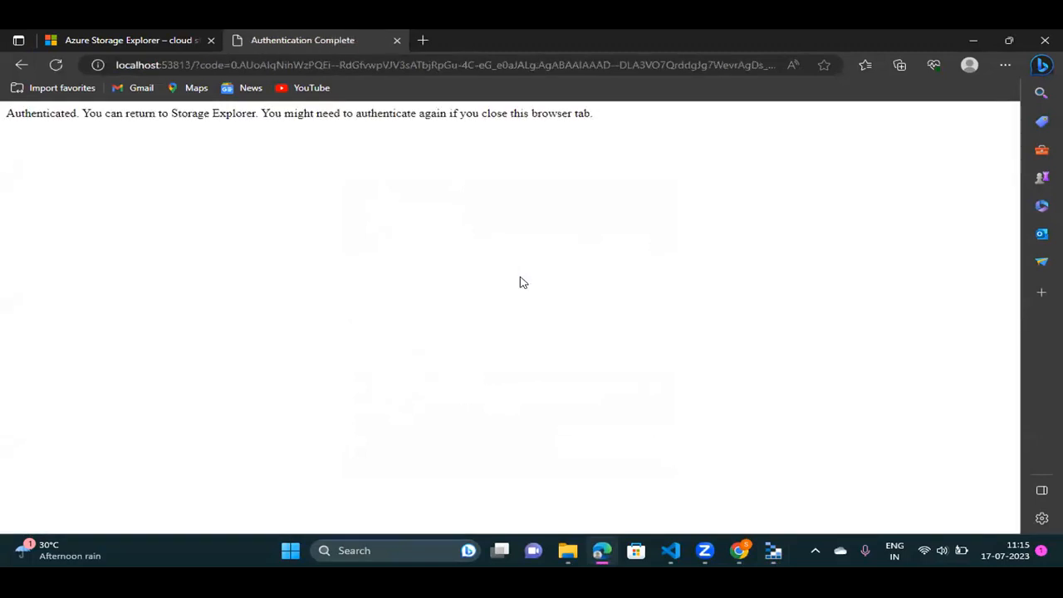
left_click(120, 37)
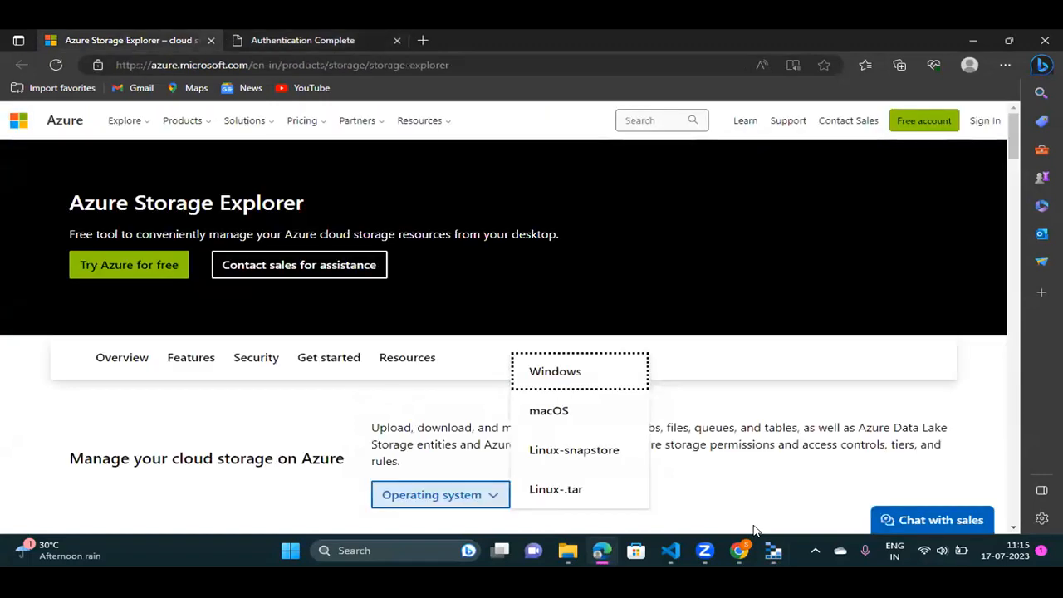
left_click(772, 551)
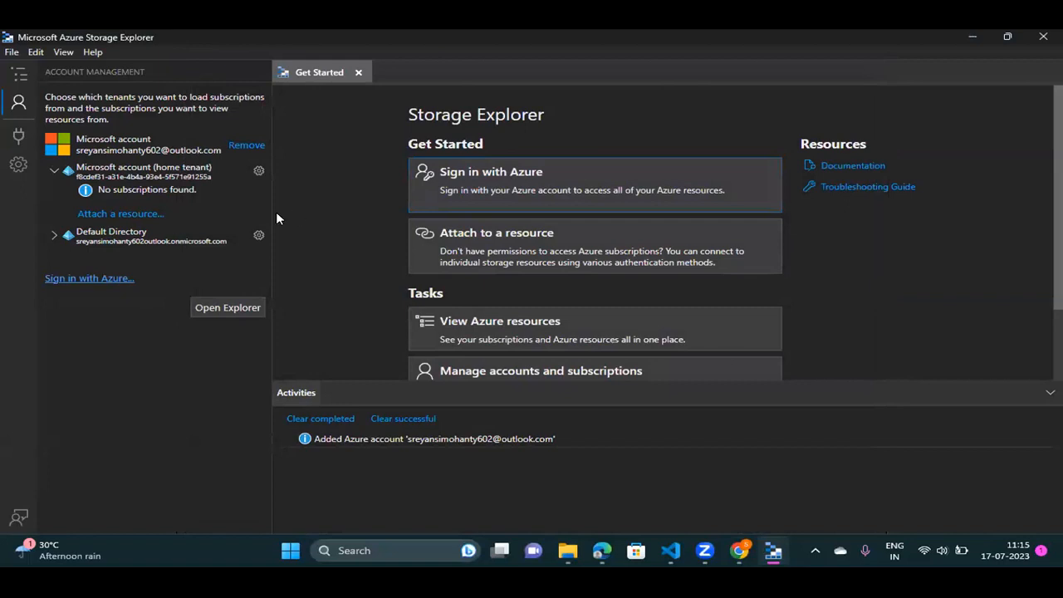
Un-filter the Default Directory tenant to load the Azure for Students subscription, and return to the resource explorer
left_click(54, 236)
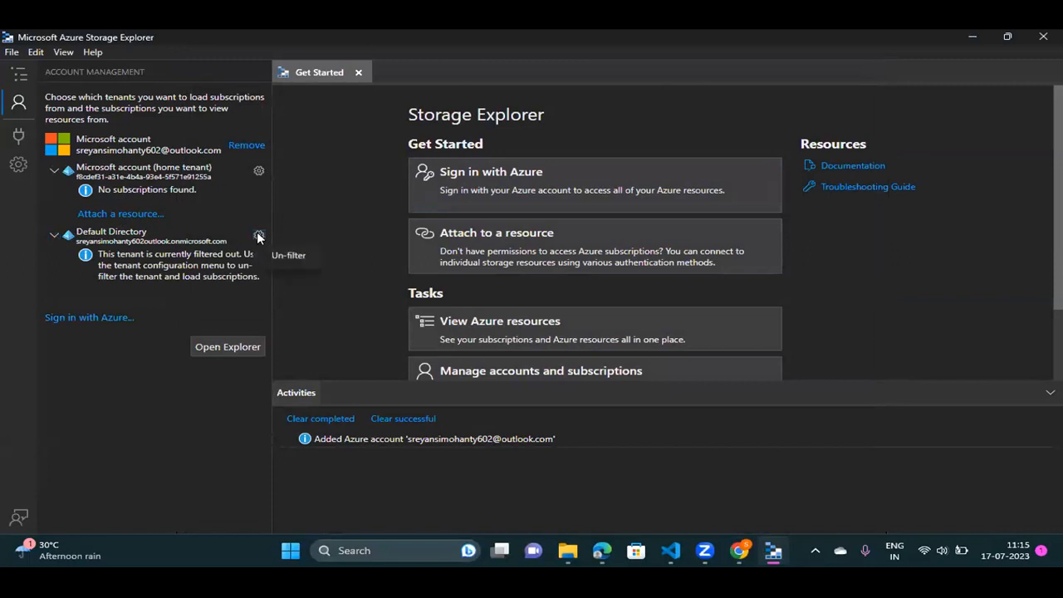
left_click(283, 255)
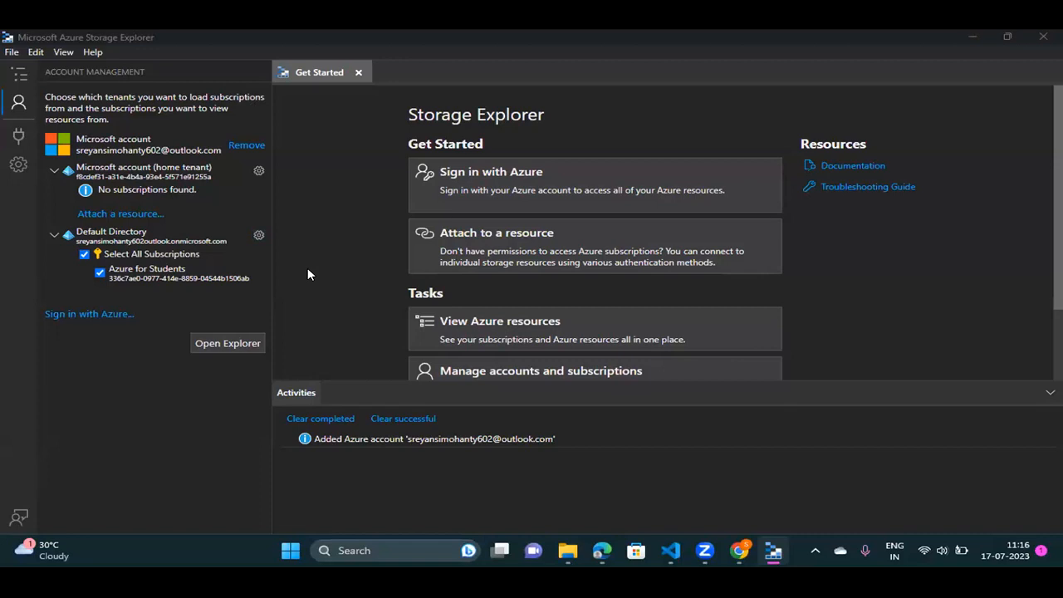
left_click(220, 343)
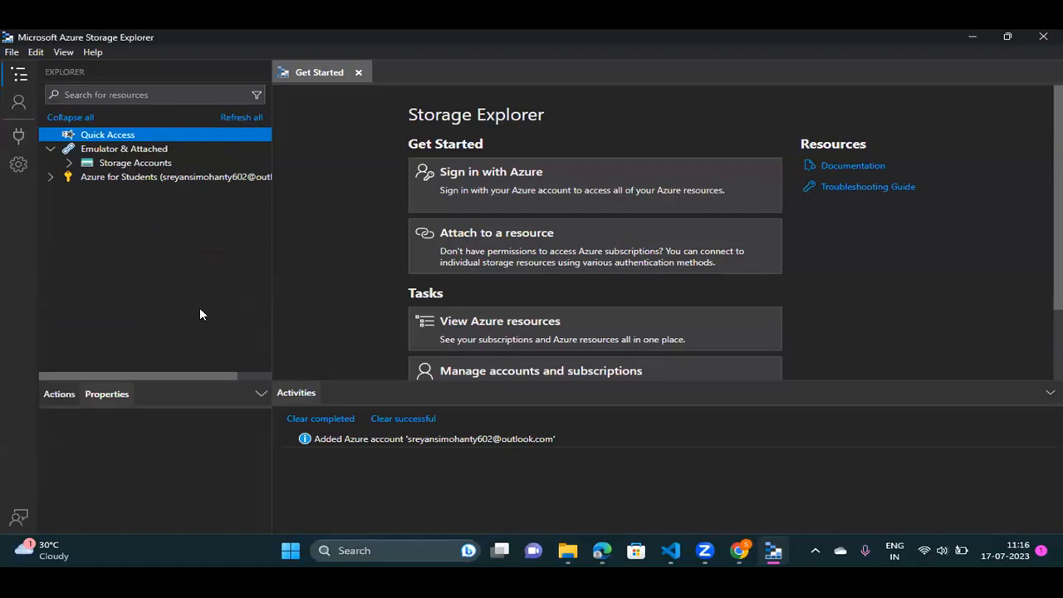
Expand the storage account's Blob Containers under the Azure for Students subscription and open mycontainer
left_click(90, 177)
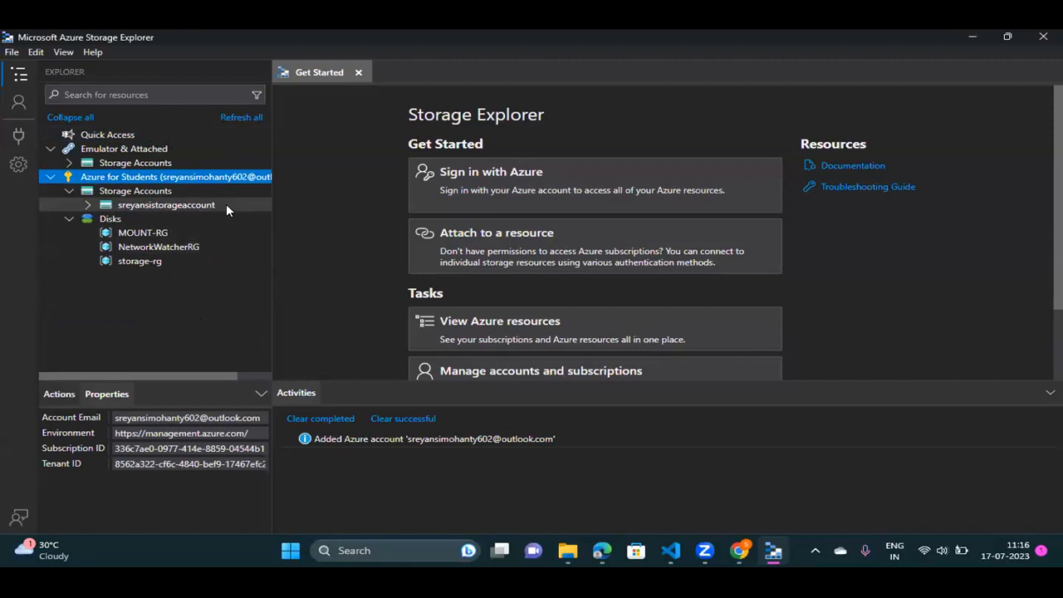
left_click(80, 201)
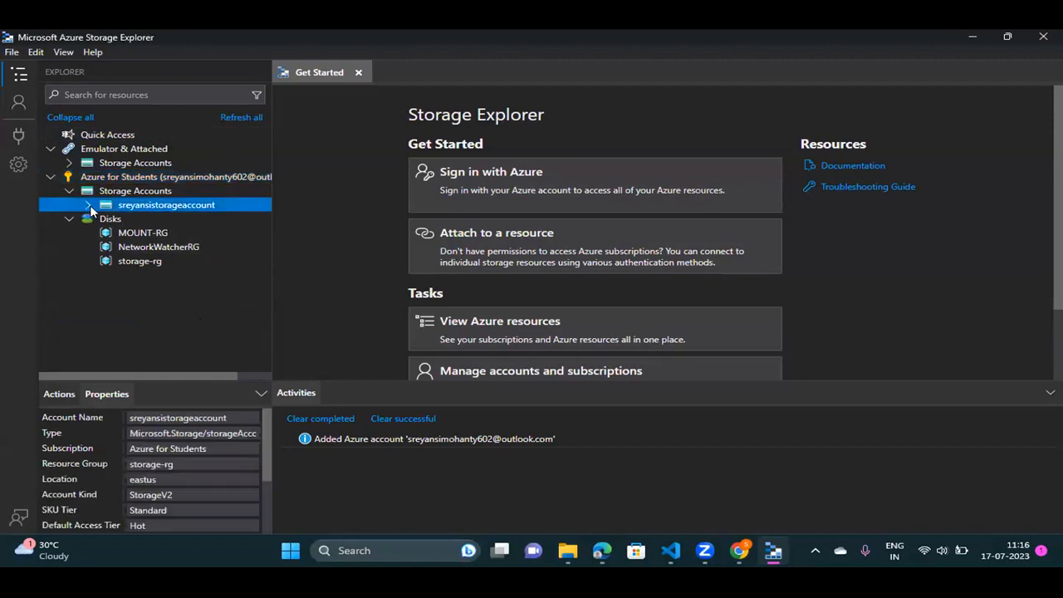
left_click(88, 206)
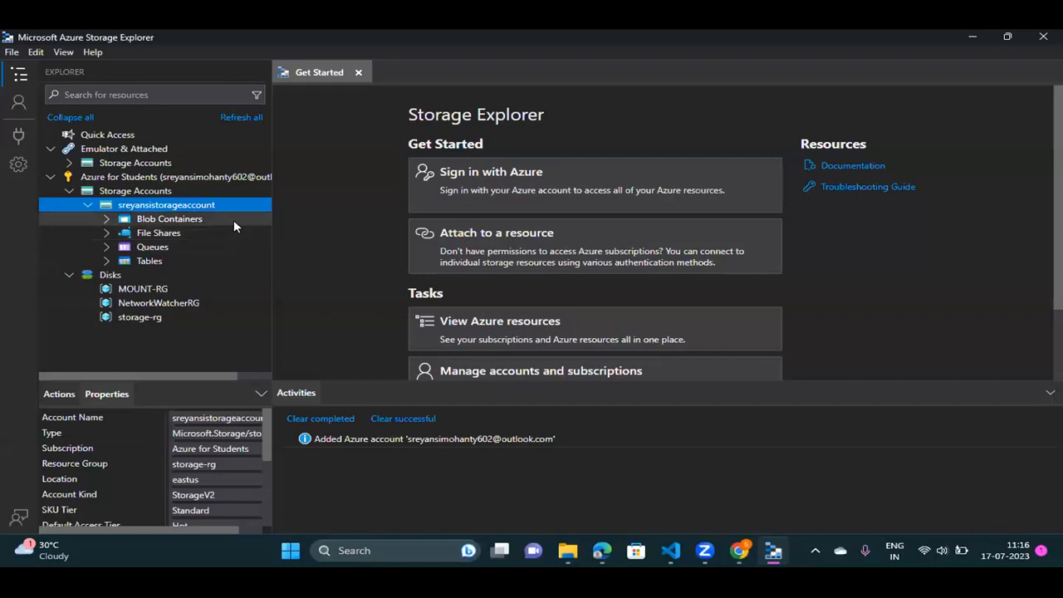
left_click(104, 218)
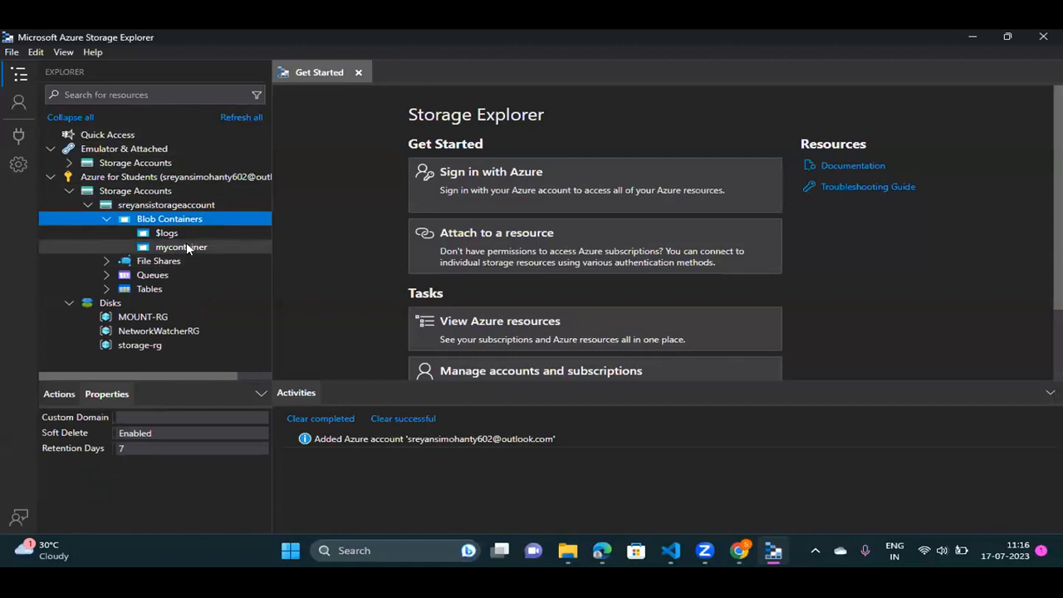
left_click(185, 247)
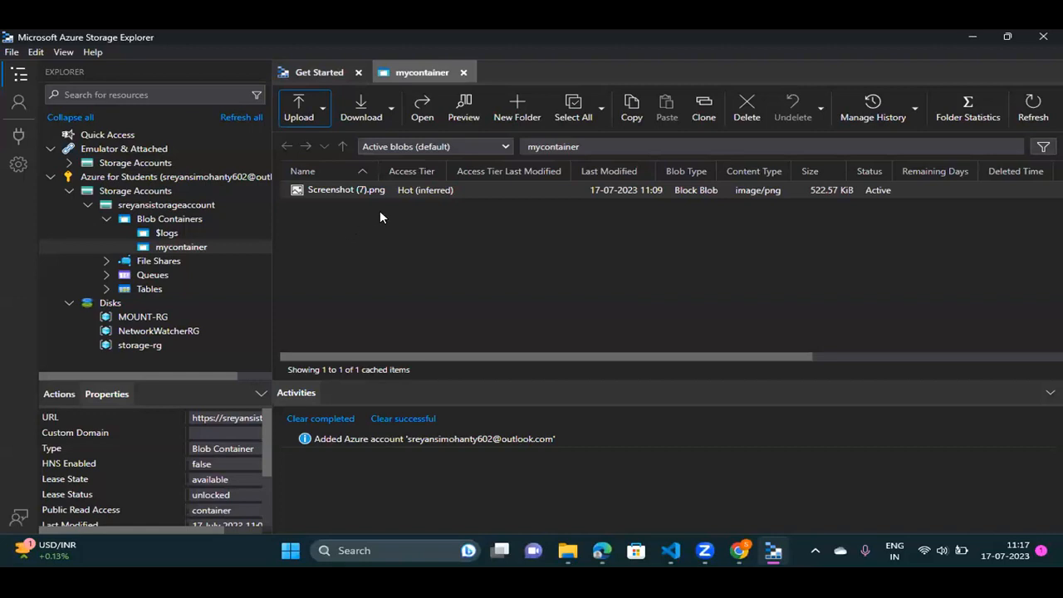
Upload Screenshot (26).png from the Downloads folder to mycontainer as a Block Blob with the Default access tier
left_click(304, 104)
left_click(322, 159)
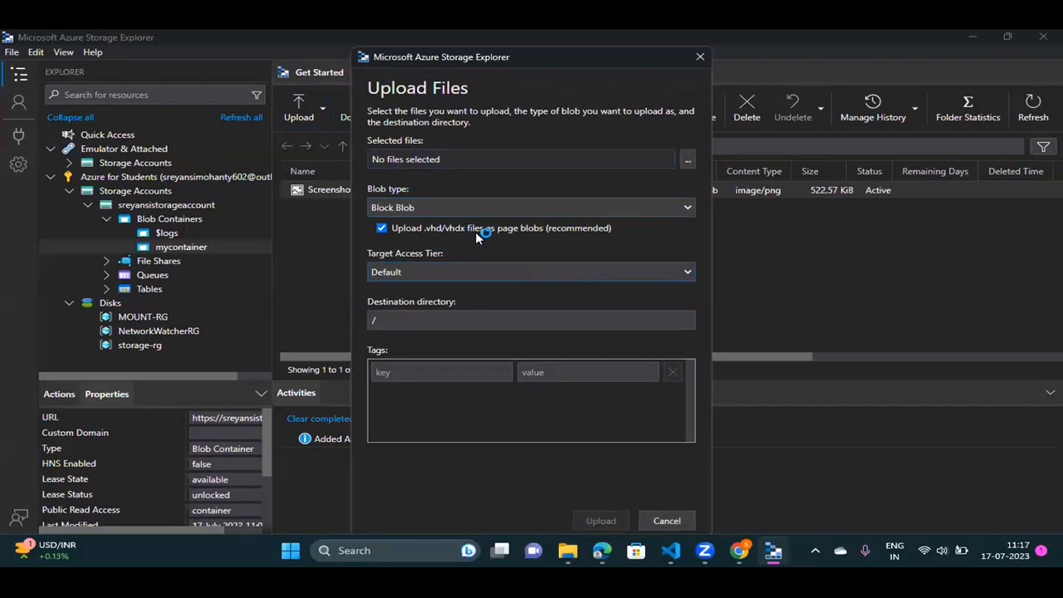
left_click(413, 156)
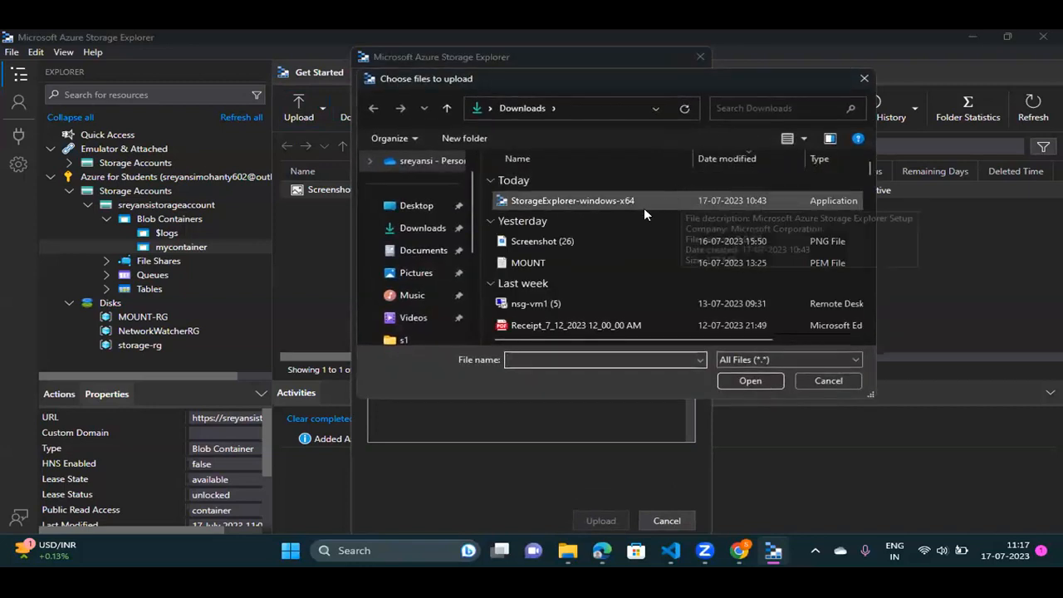
left_click(529, 244)
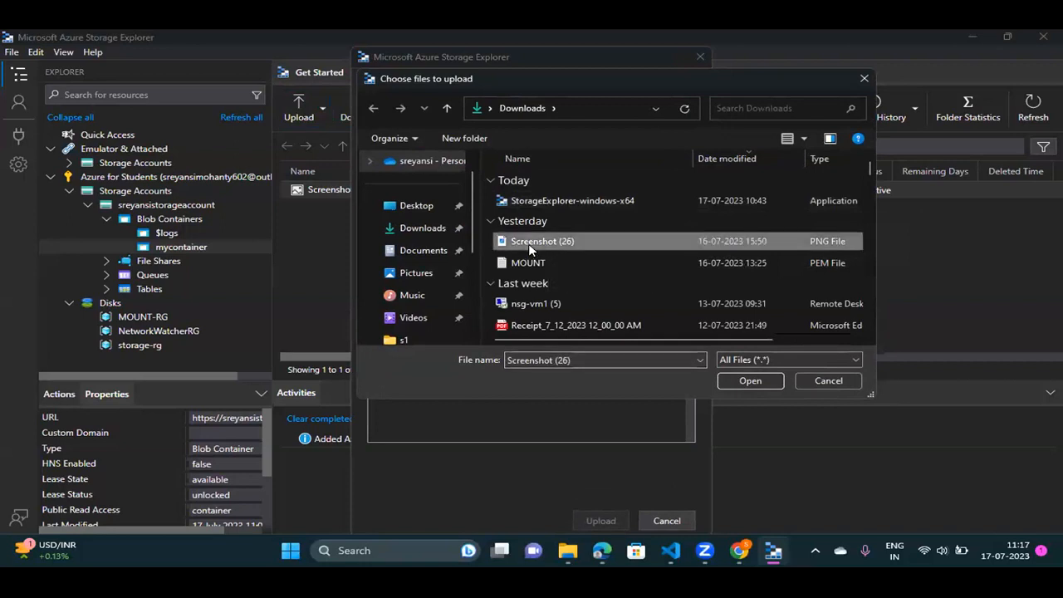
left_click(750, 381)
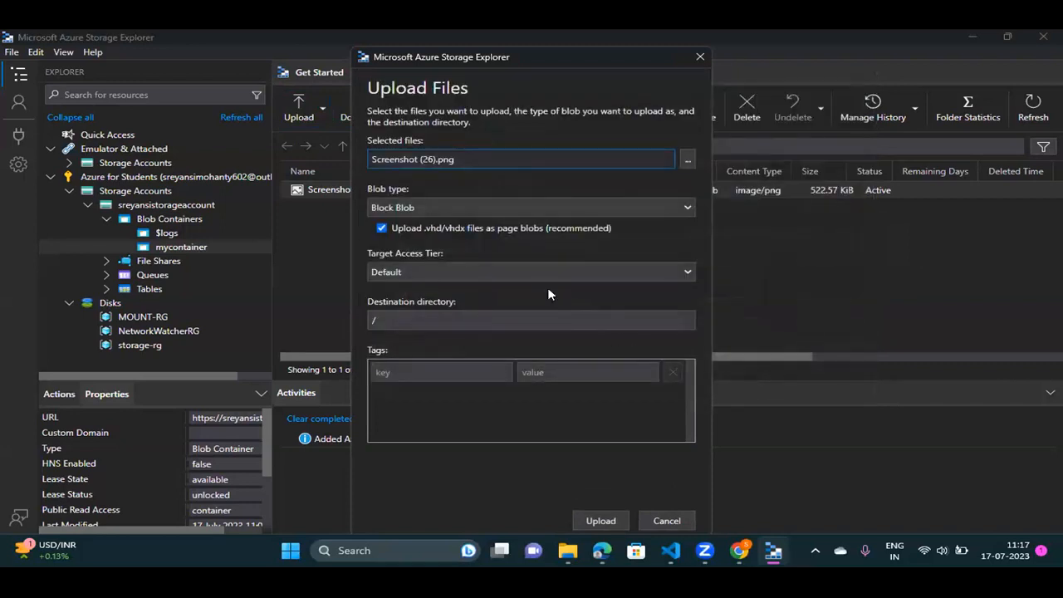
left_click(598, 525)
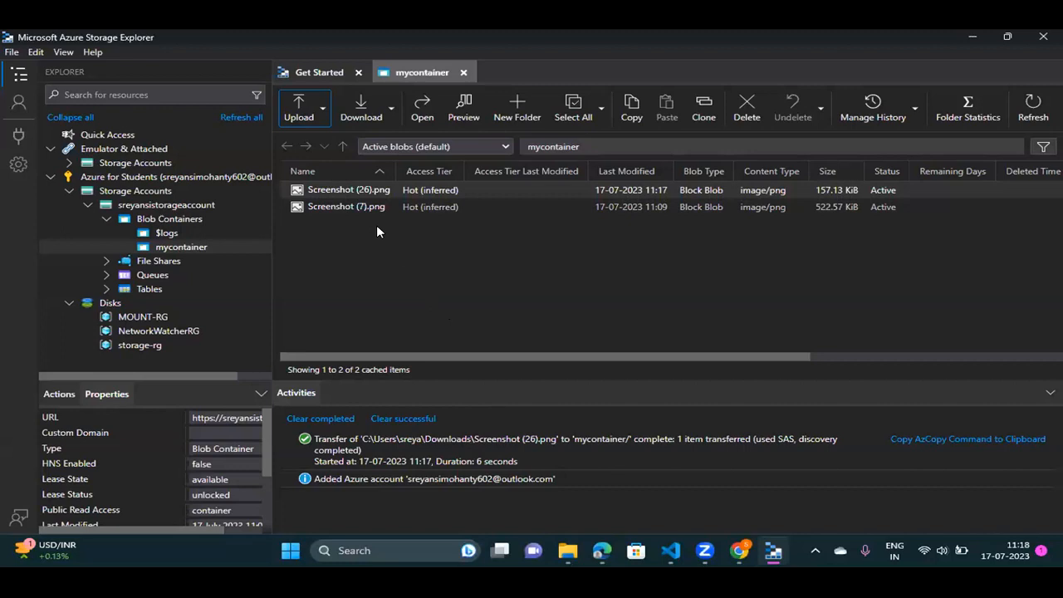
Switch to the Azure portal in Chrome and refresh mycontainer's blob list to check the uploaded file
left_click(737, 550)
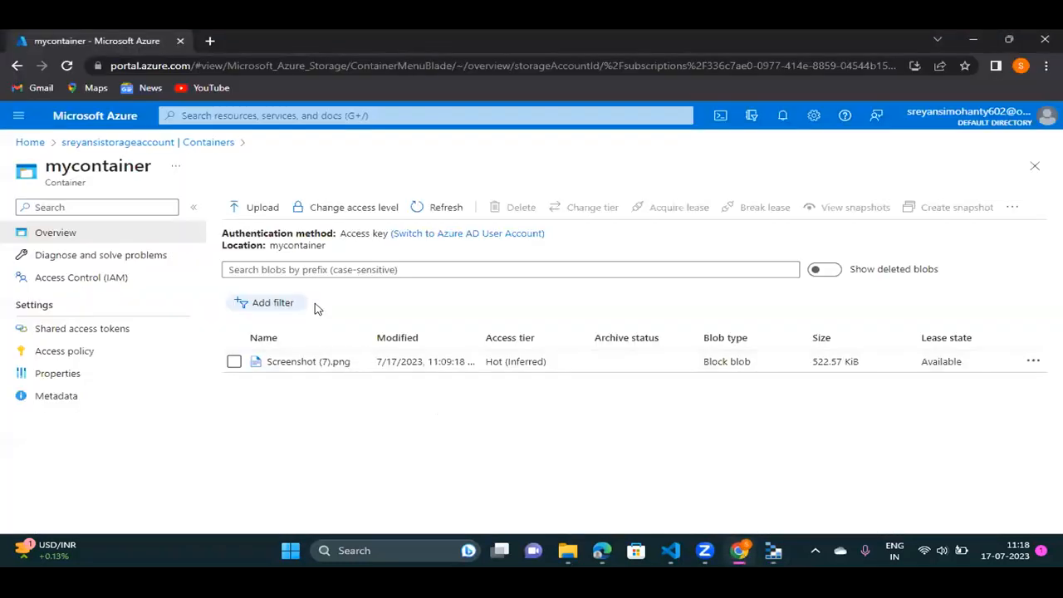
left_click(425, 218)
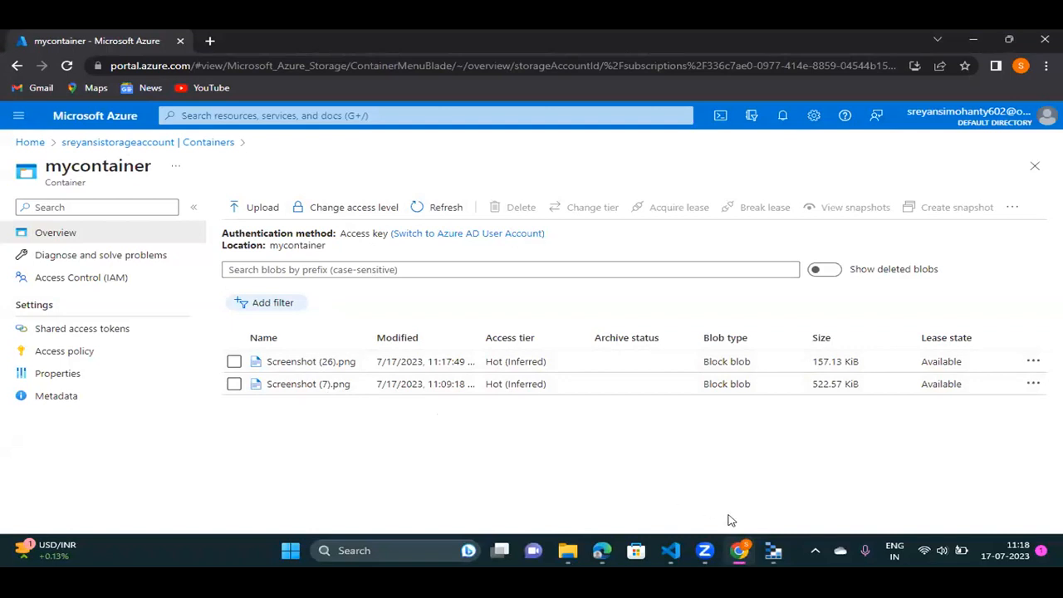
Switch back to Storage Explorer and view the disks of the storage-rg resource group
left_click(773, 551)
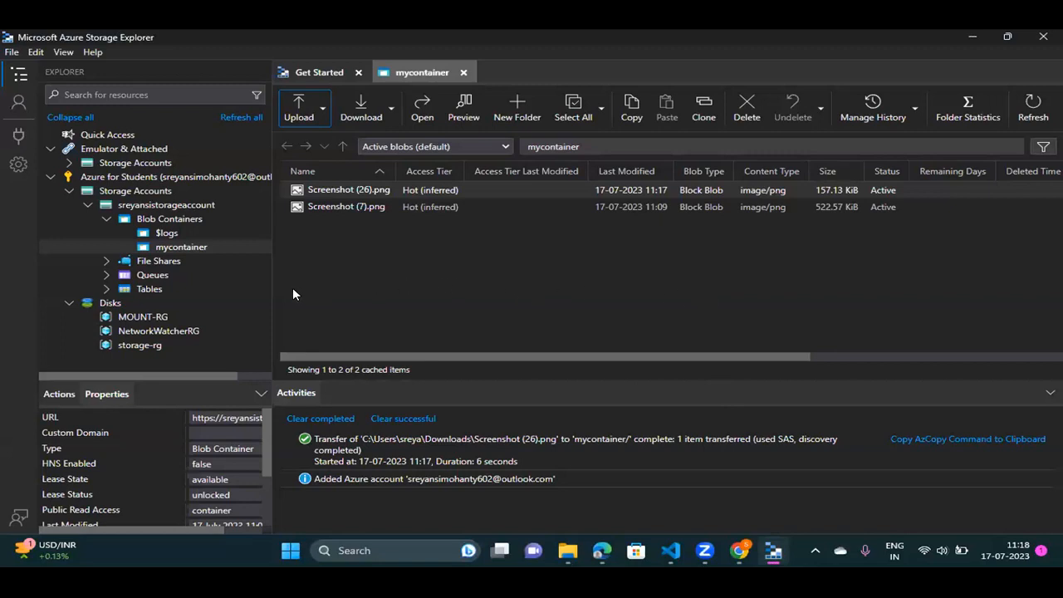
left_click(150, 347)
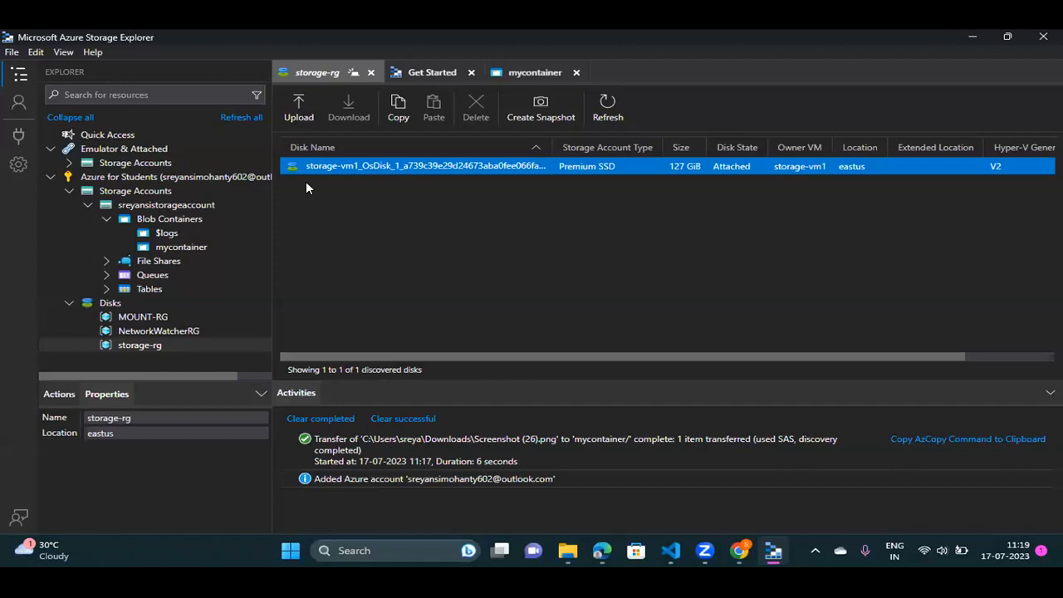
left_click(258, 99)
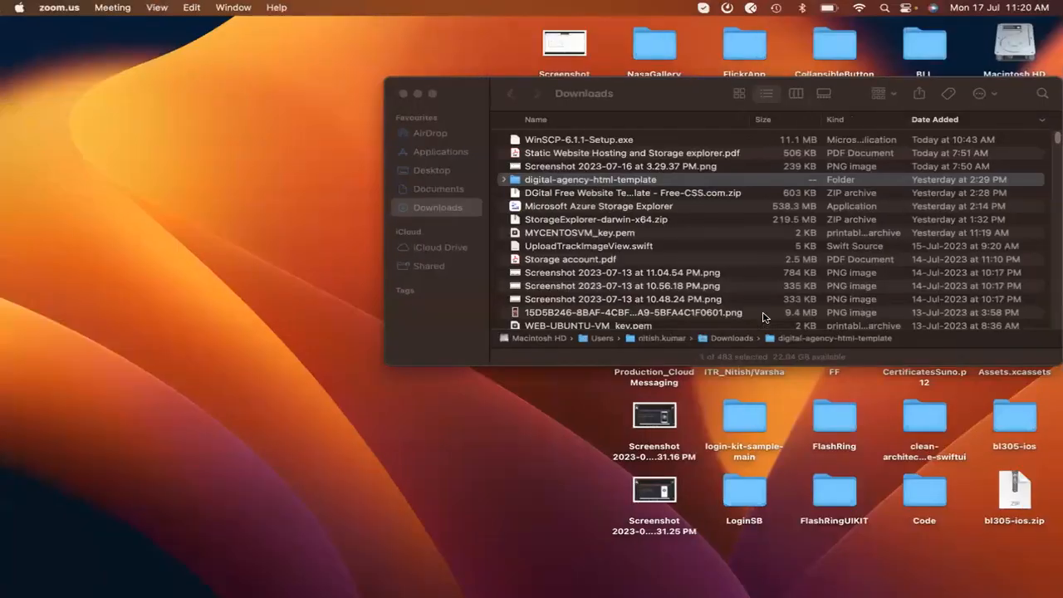
Switch to Microsoft Azure Storage Explorer on the Mac and refresh all resources to load the Free Trial subscription's storage accounts
key("ctrl+Right")
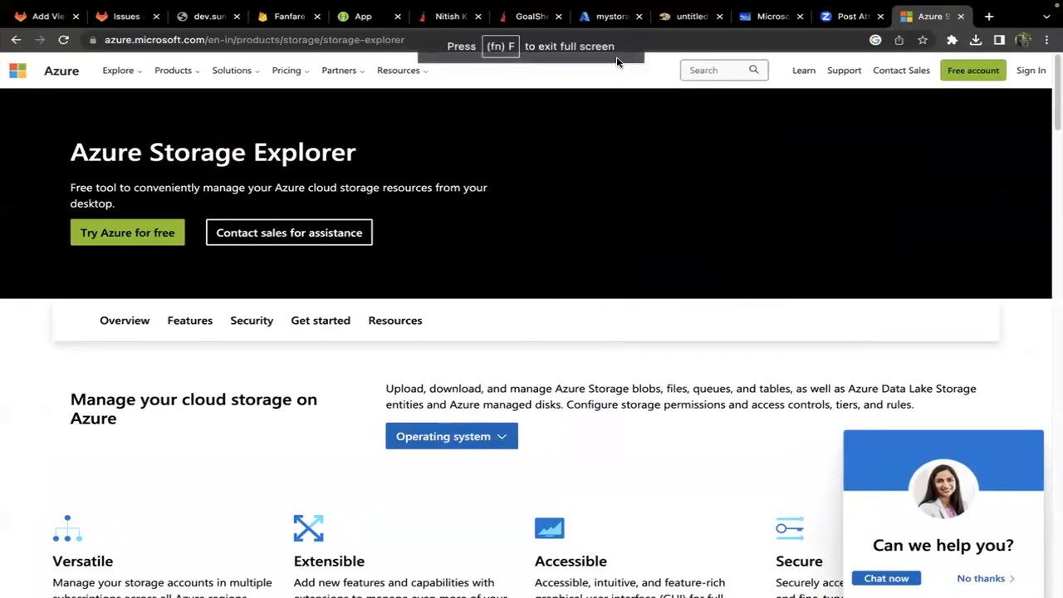
key("ctrl+Up")
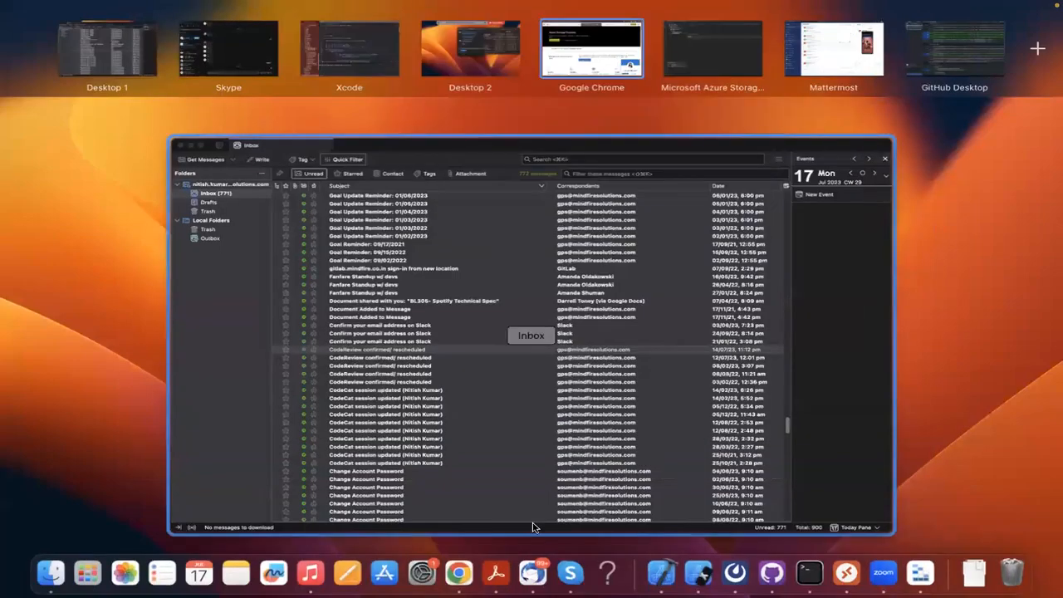
left_click(470, 50)
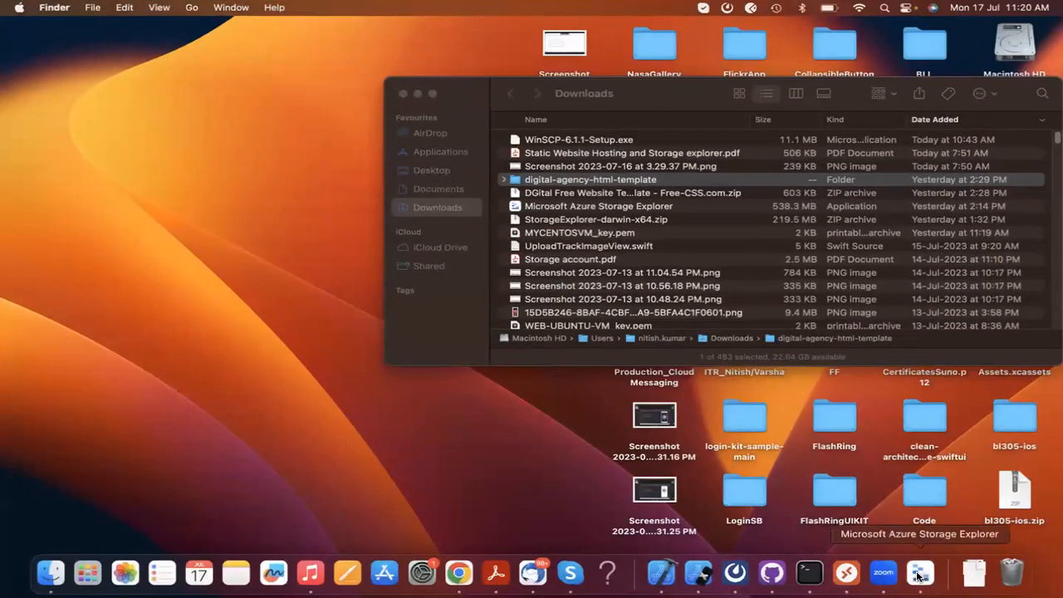
left_click(918, 574)
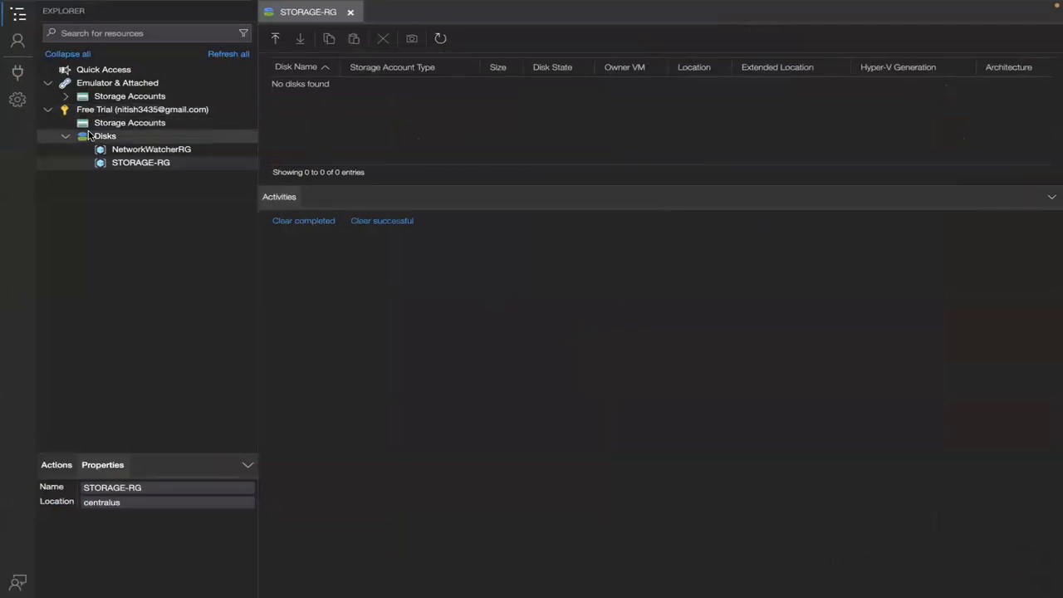
left_click(111, 125)
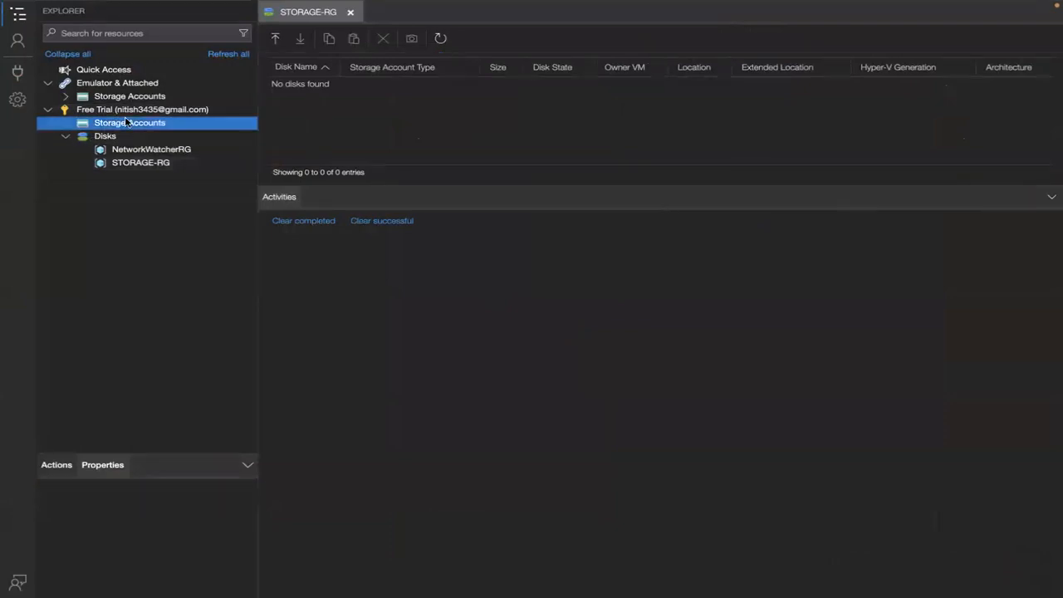
left_click(228, 55)
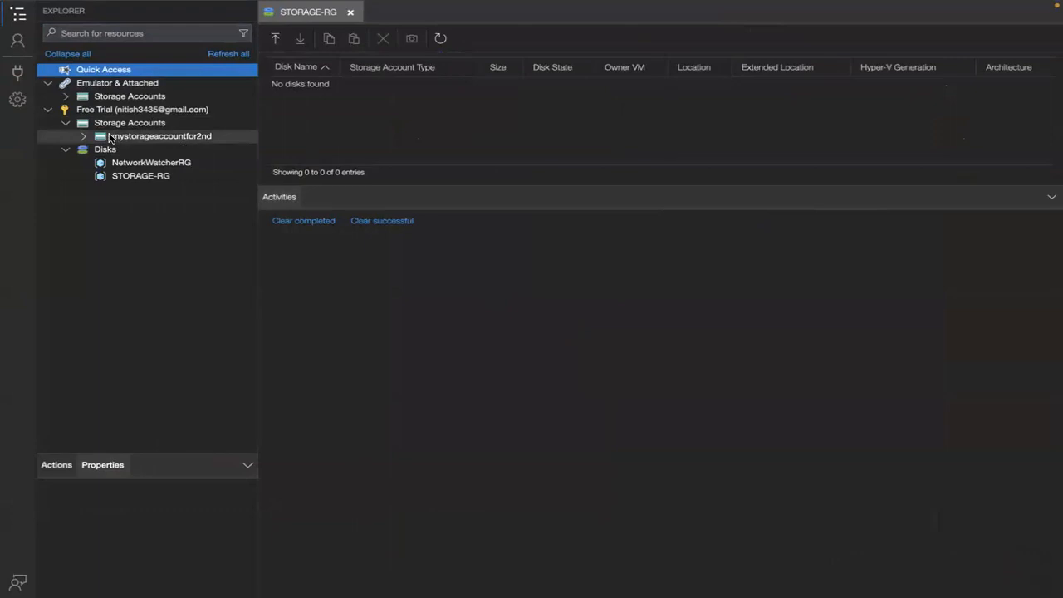
Expand the Blob Containers of mystorageaccountfor2nd and open mycontainer
left_click(85, 138)
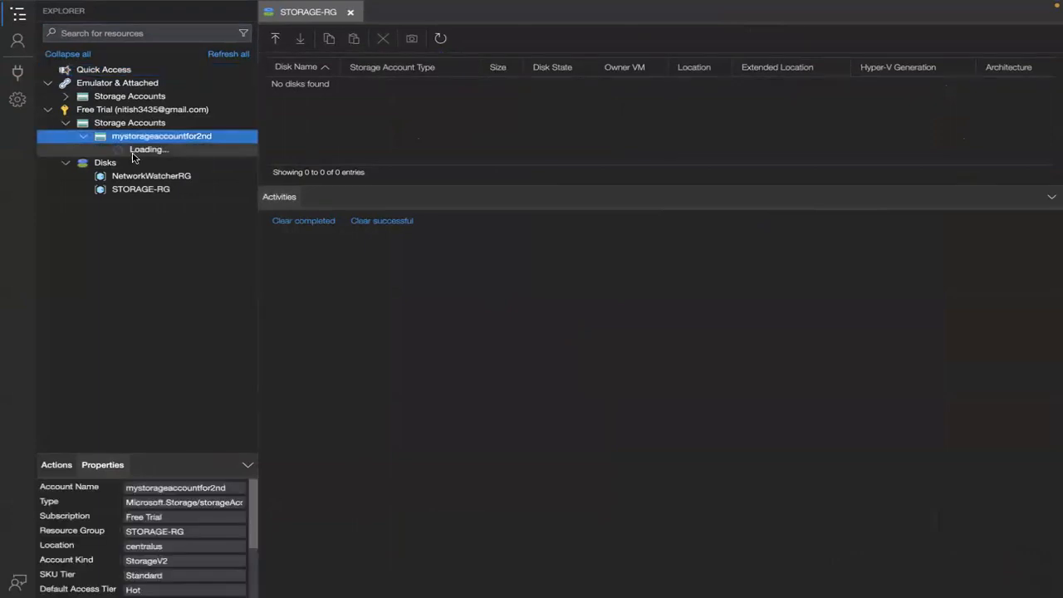
left_click(102, 151)
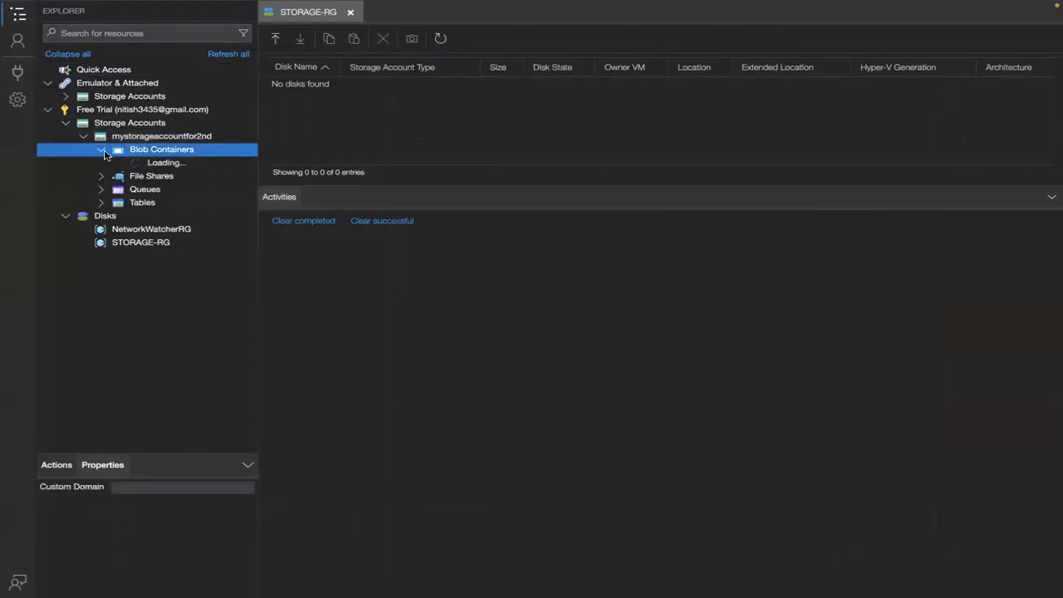
left_click(172, 176)
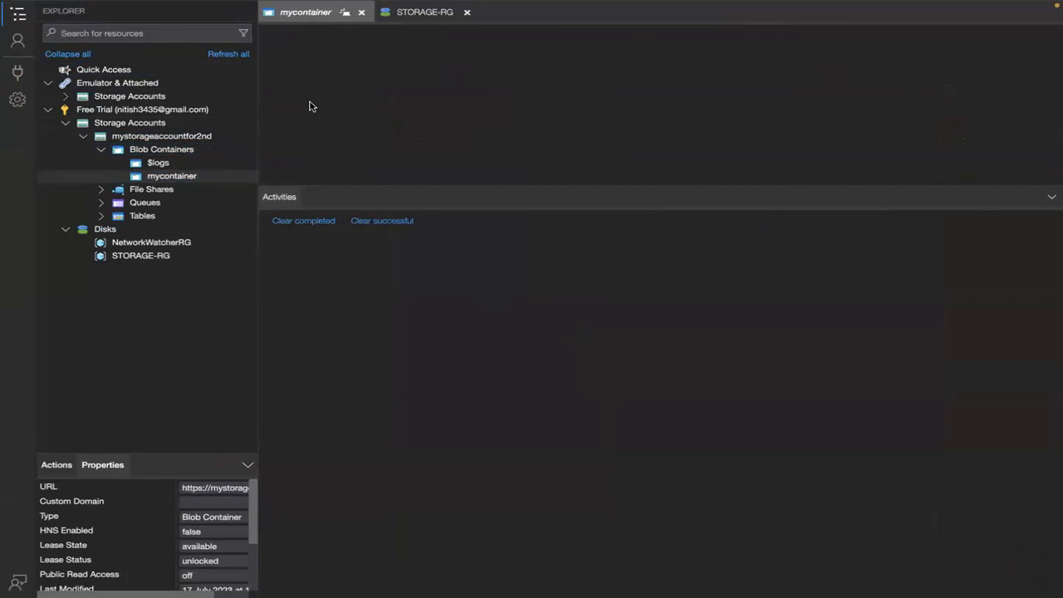
Enlarge the blob list of mycontainer and compare it with the disks of the STORAGE-RG resource group
double_click(304, 12)
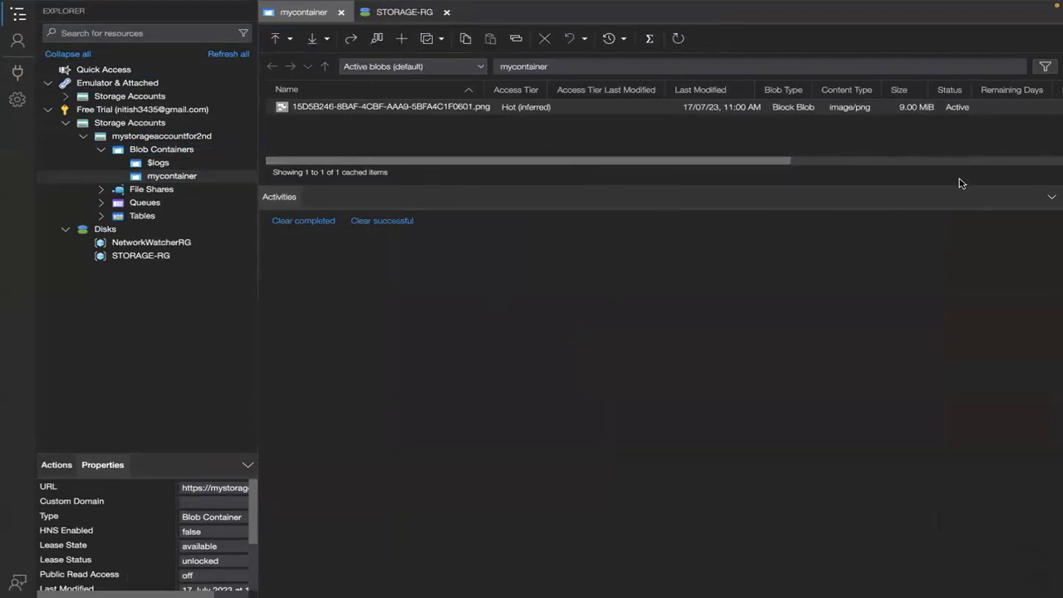
left_click_drag(958, 187, 978, 437)
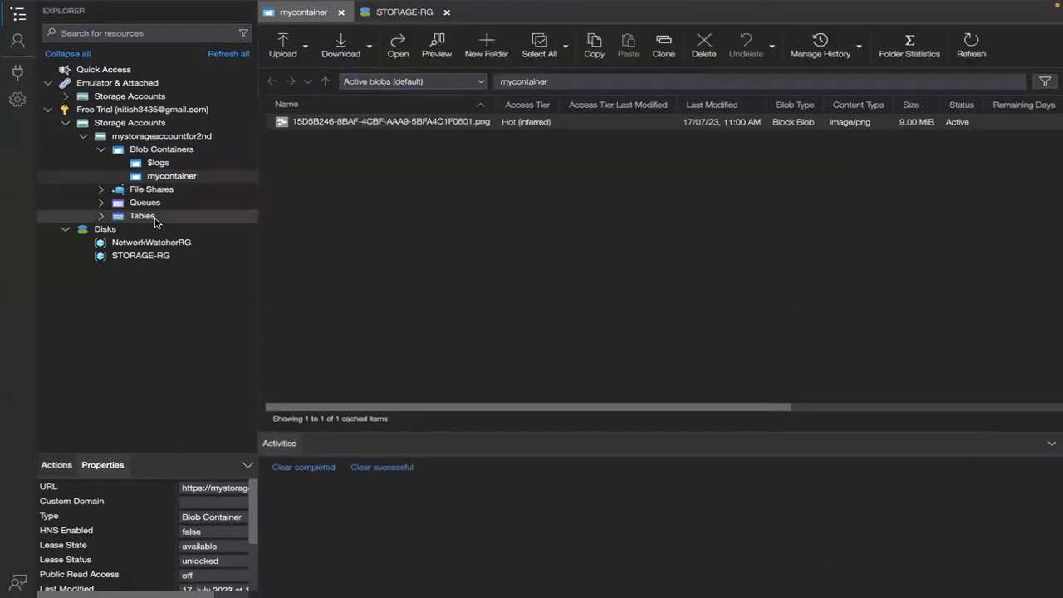
left_click(143, 258)
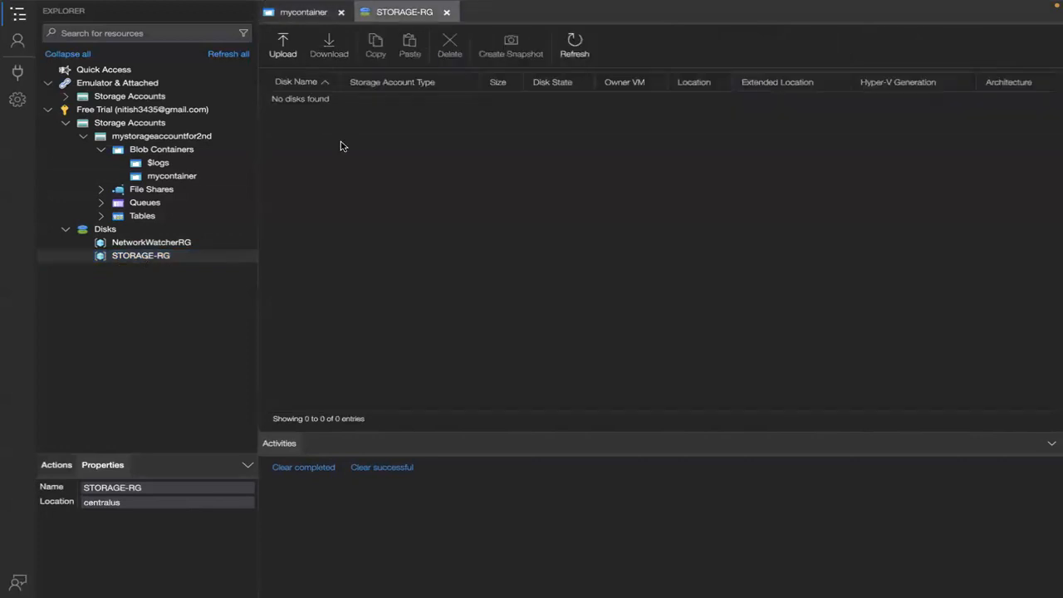
left_click(184, 178)
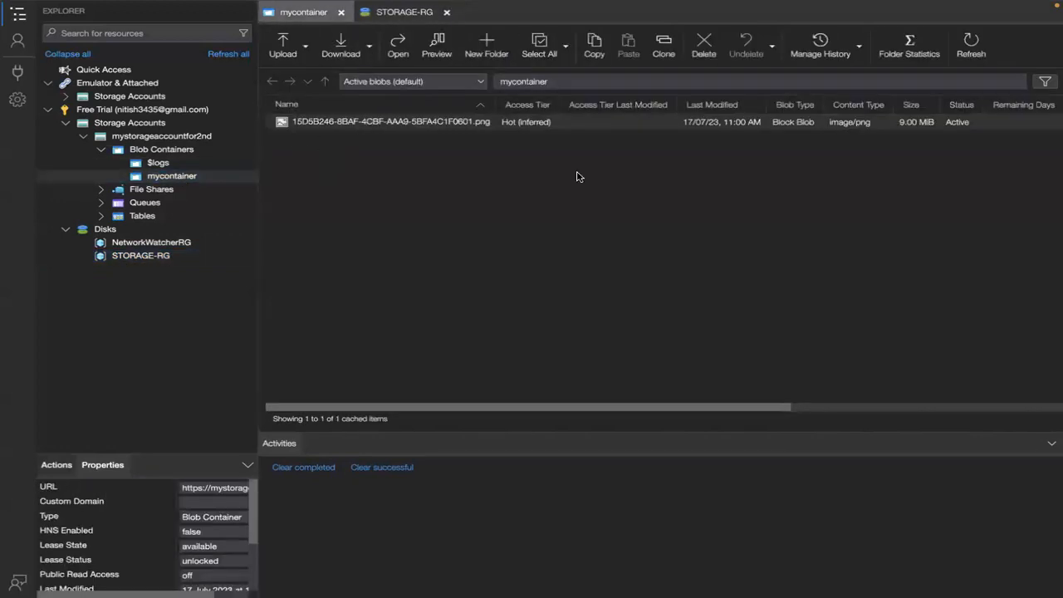
Switch to the Microsoft Whiteboard in Chrome and handwrite "Static Website Hosting" in red beside the Storage Explorer heading
key("ctrl+Right")
left_click(756, 16)
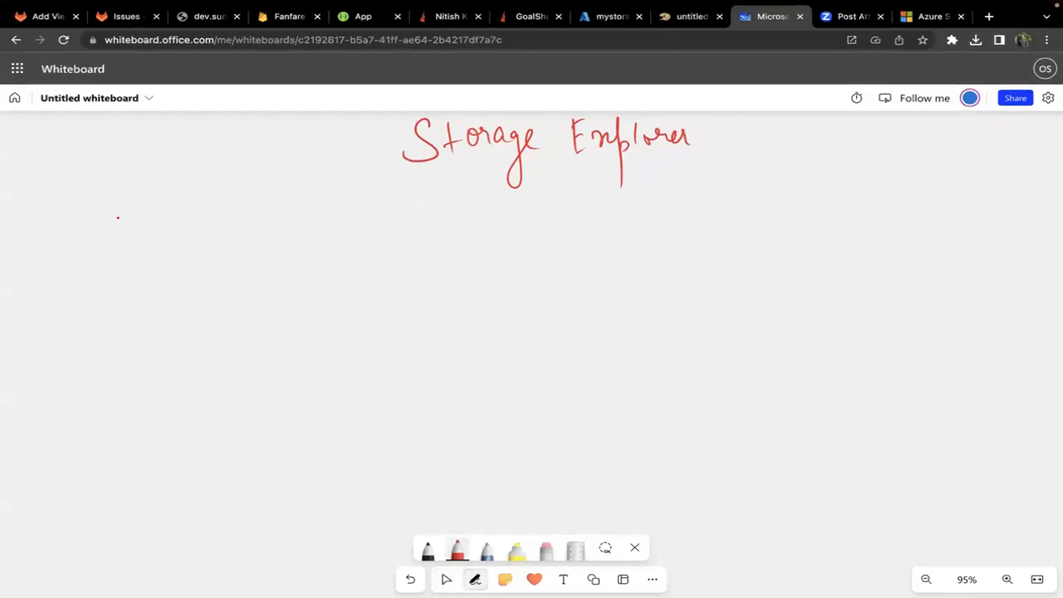
left_click_drag(87, 197, 75, 223)
left_click_drag(108, 180, 122, 196)
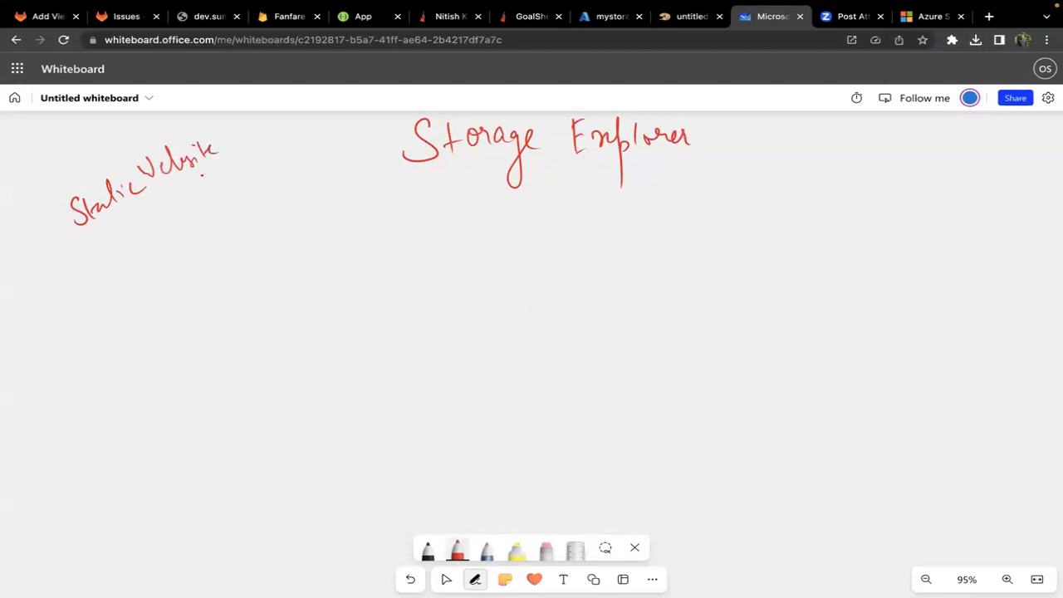
left_click_drag(225, 130, 223, 142)
left_click_drag(296, 133, 309, 177)
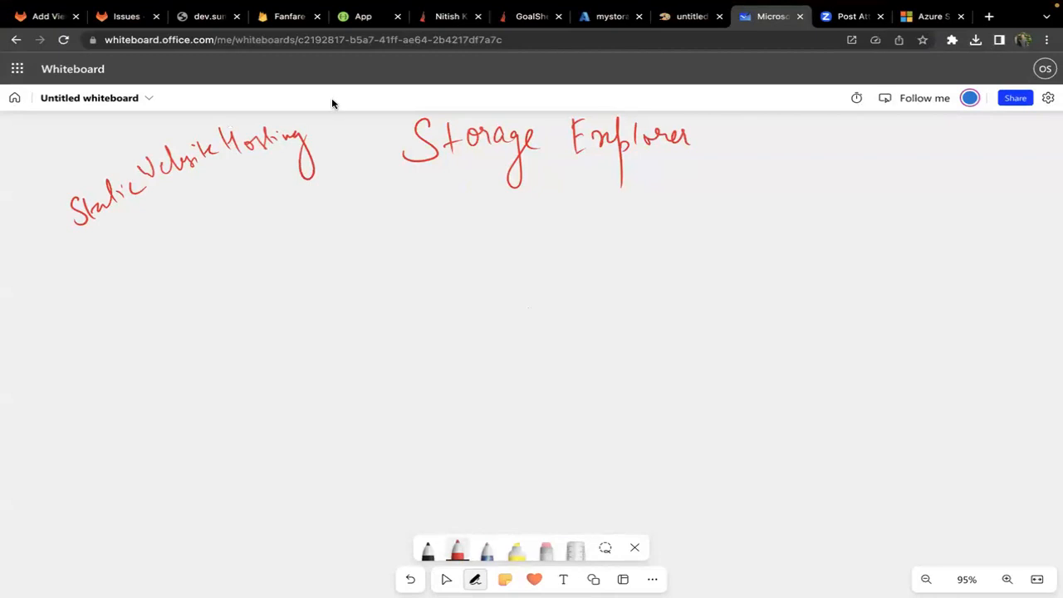
Switch to the Azure portal and open the mystorageaccountfor2nd resource from its deployment overview
left_click(601, 21)
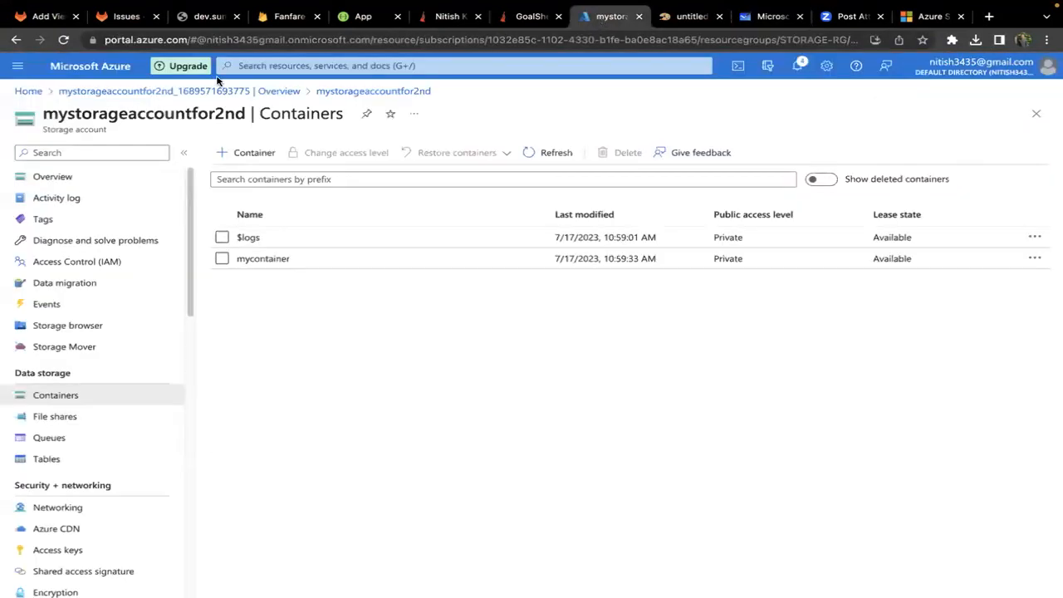
left_click(79, 92)
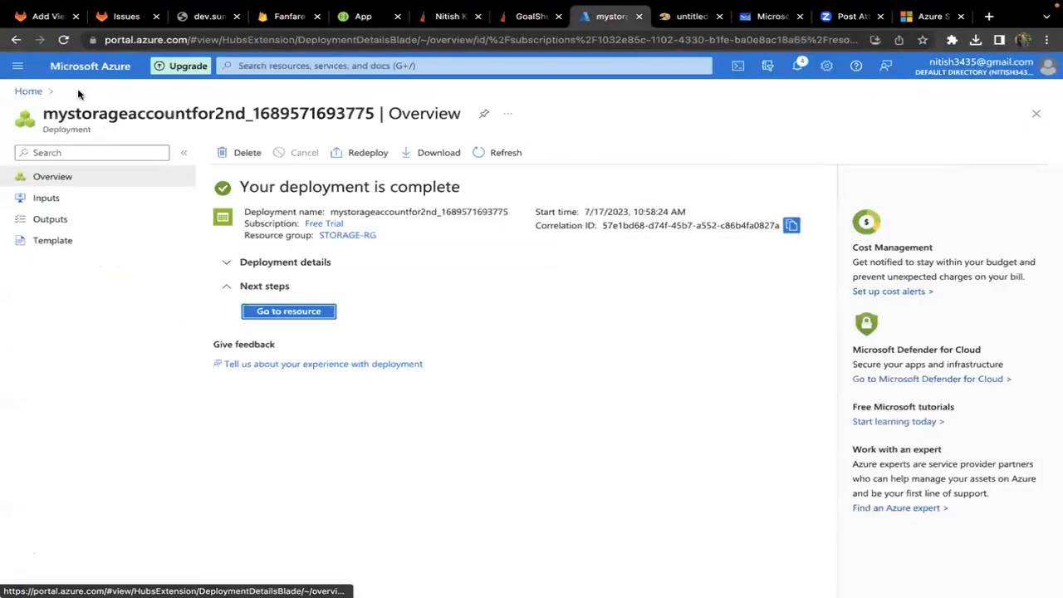
left_click(289, 313)
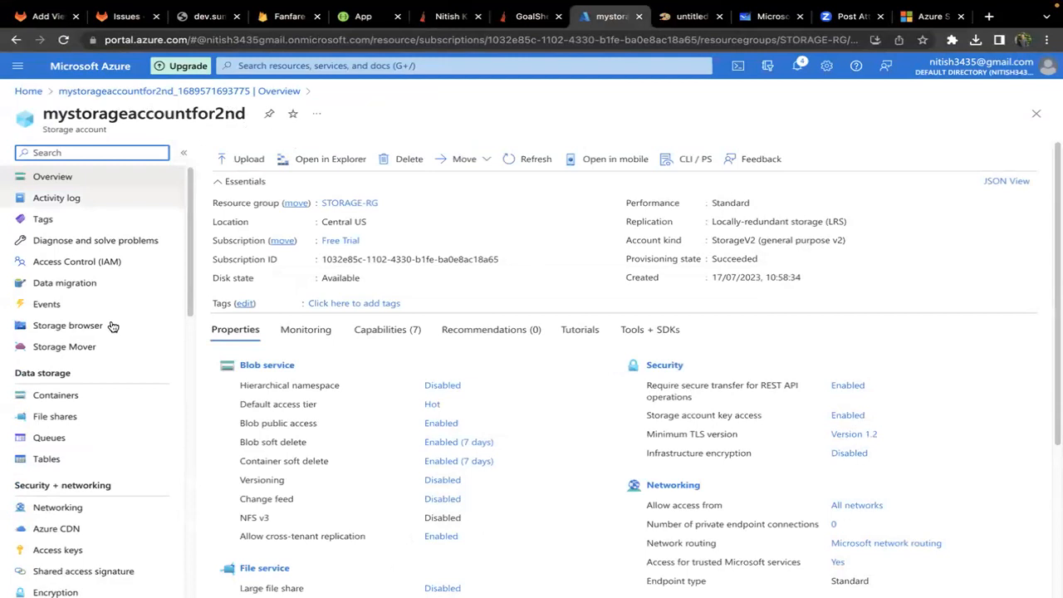
Find the Static website settings under the storage account's data management options and open them
scroll(113, 327, "down", 1)
scroll(113, 327, "down", 5)
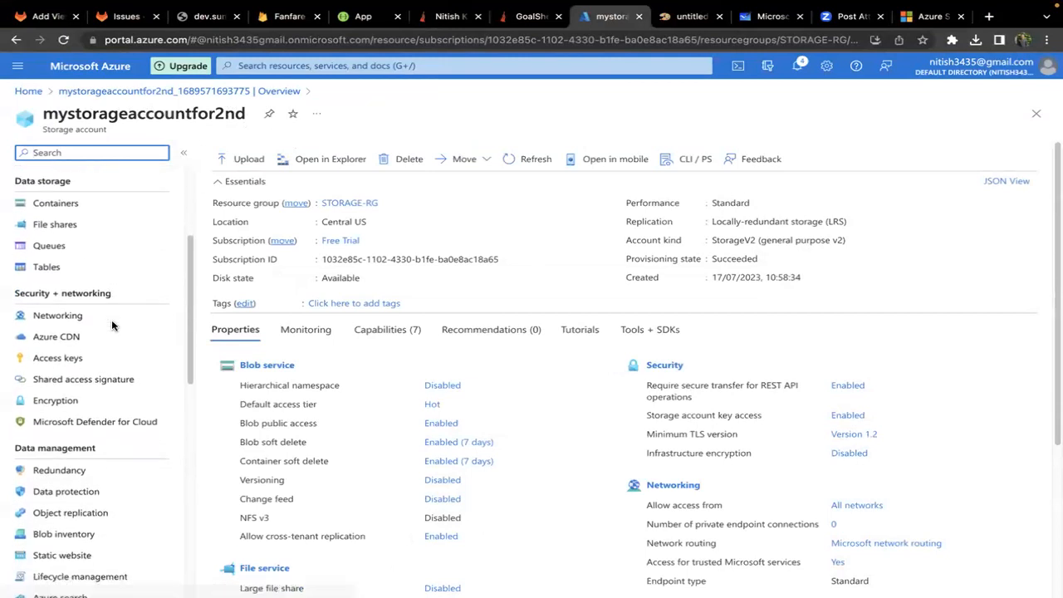
scroll(113, 325, "down", 1)
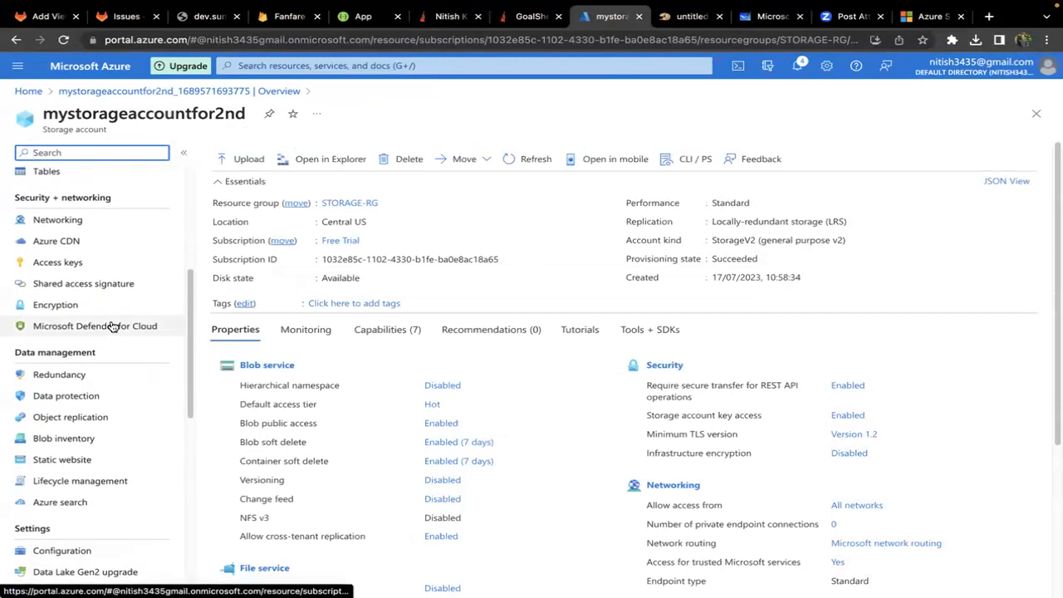
scroll(113, 326, "down", 6)
scroll(113, 326, "down", 4)
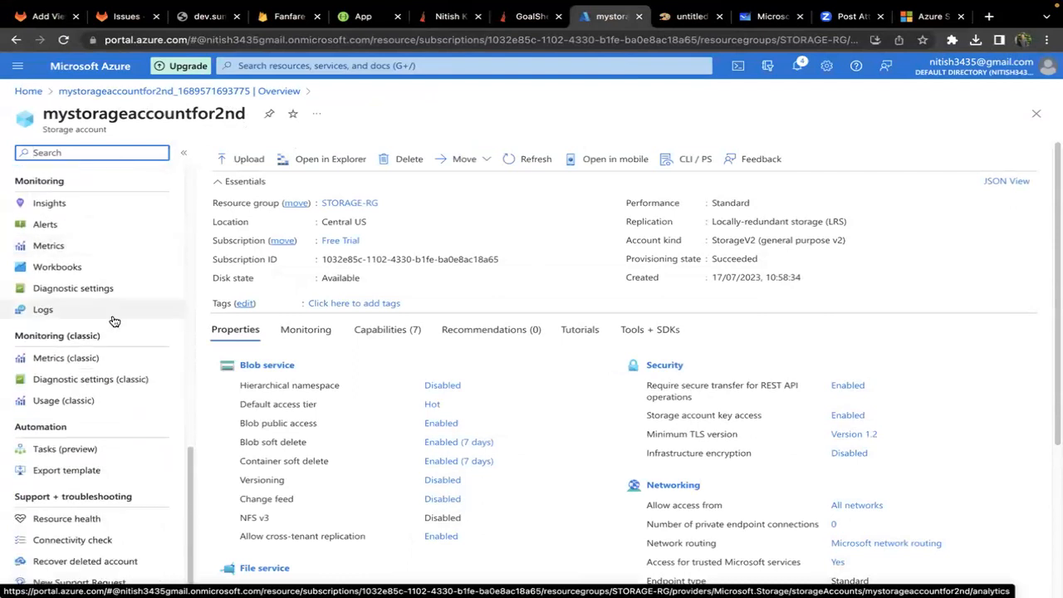
scroll(114, 322, "up", 7)
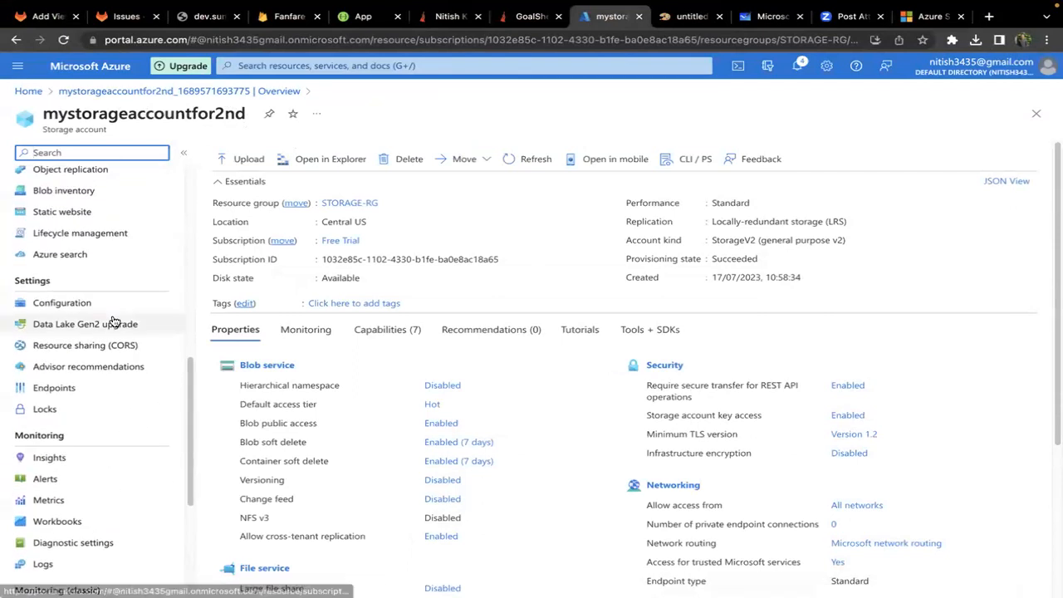
scroll(114, 322, "up", 5)
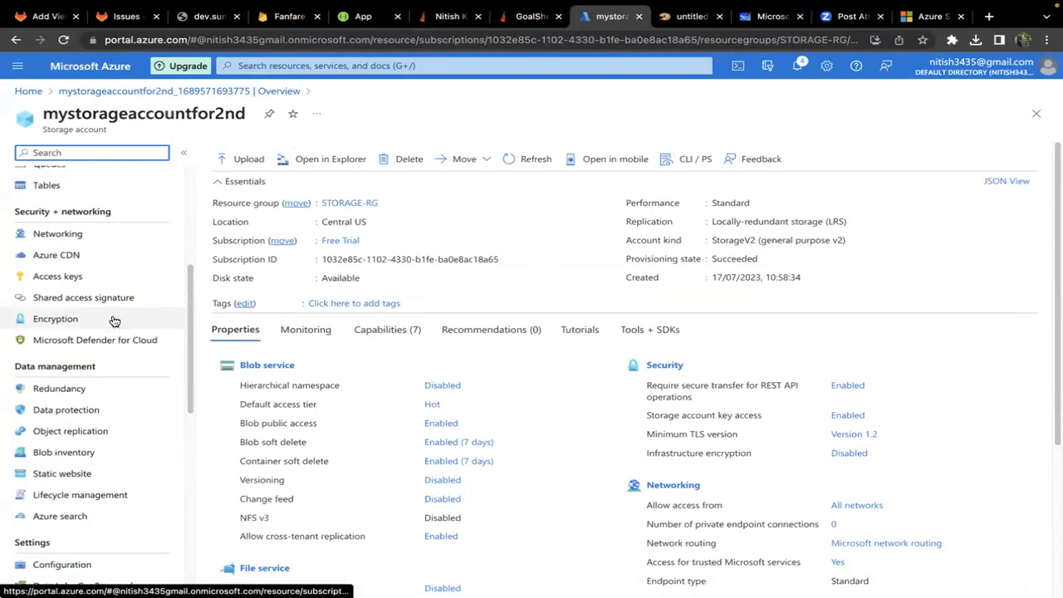
scroll(114, 322, "up", 4)
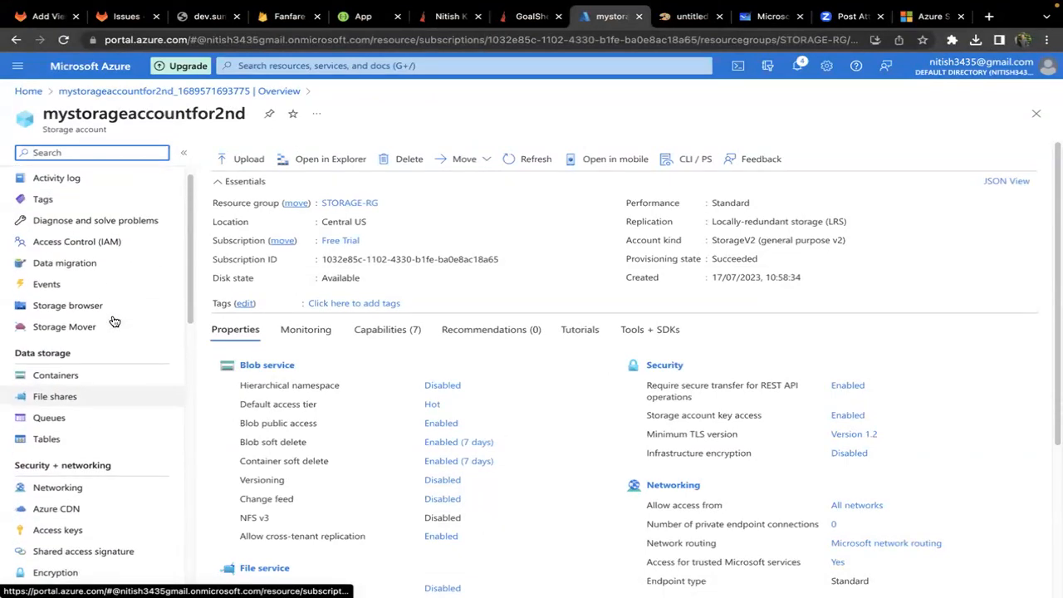
scroll(118, 349, "down", 1)
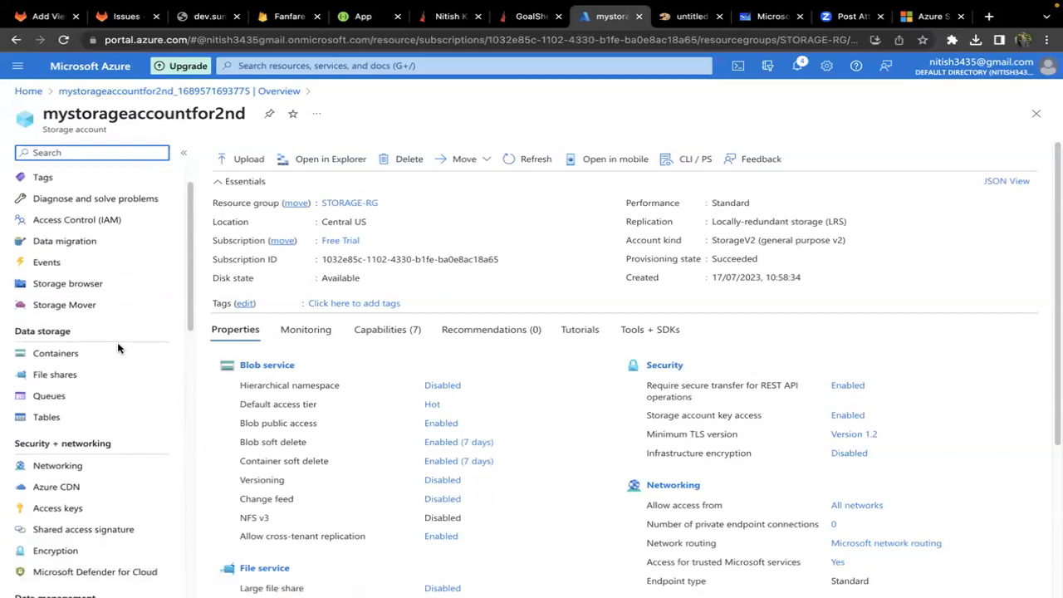
scroll(125, 377, "down", 3)
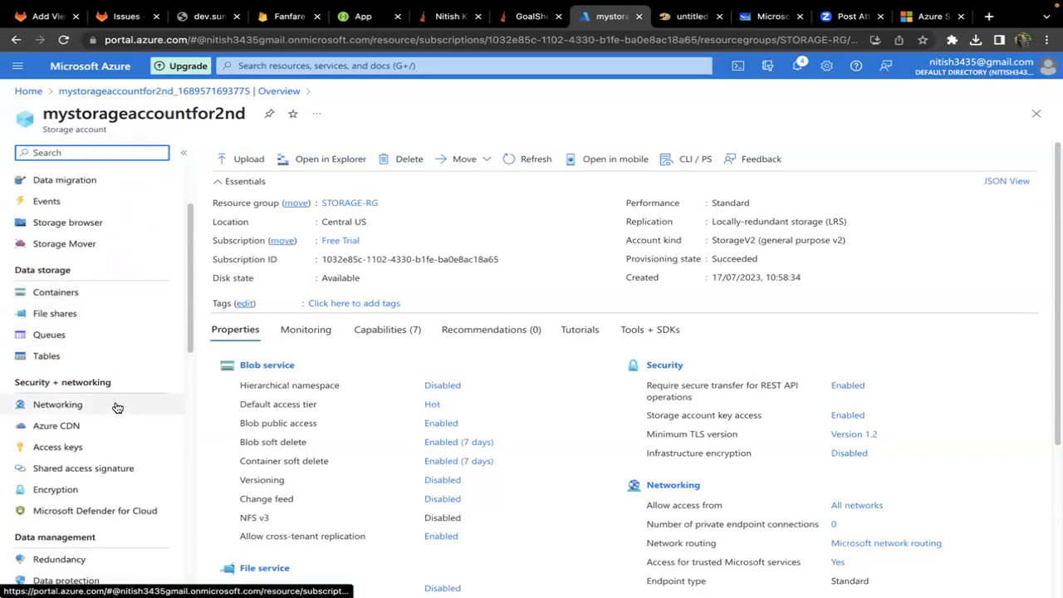
scroll(116, 407, "down", 2)
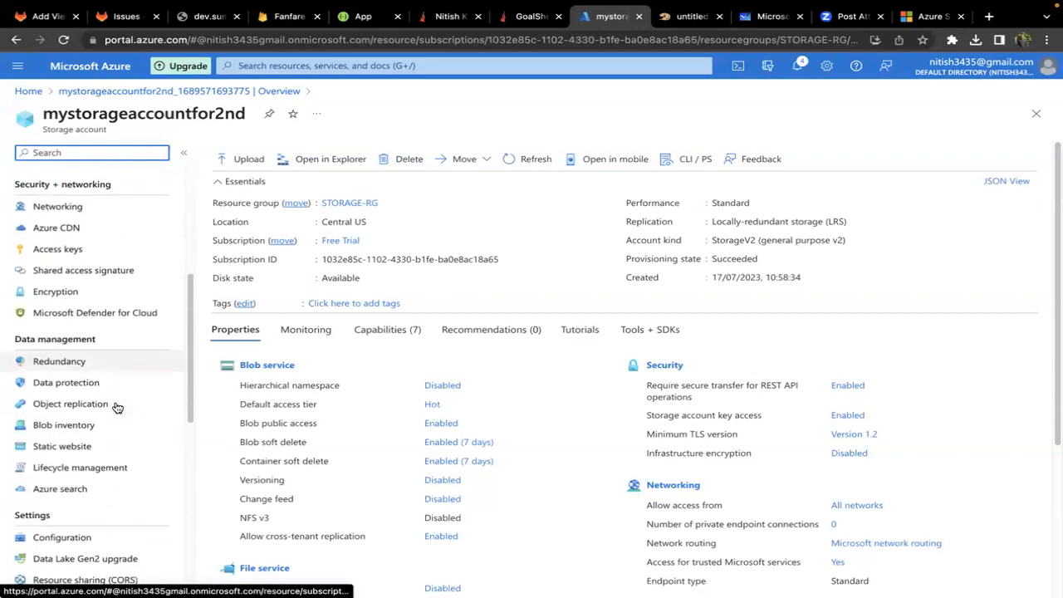
left_click(72, 452)
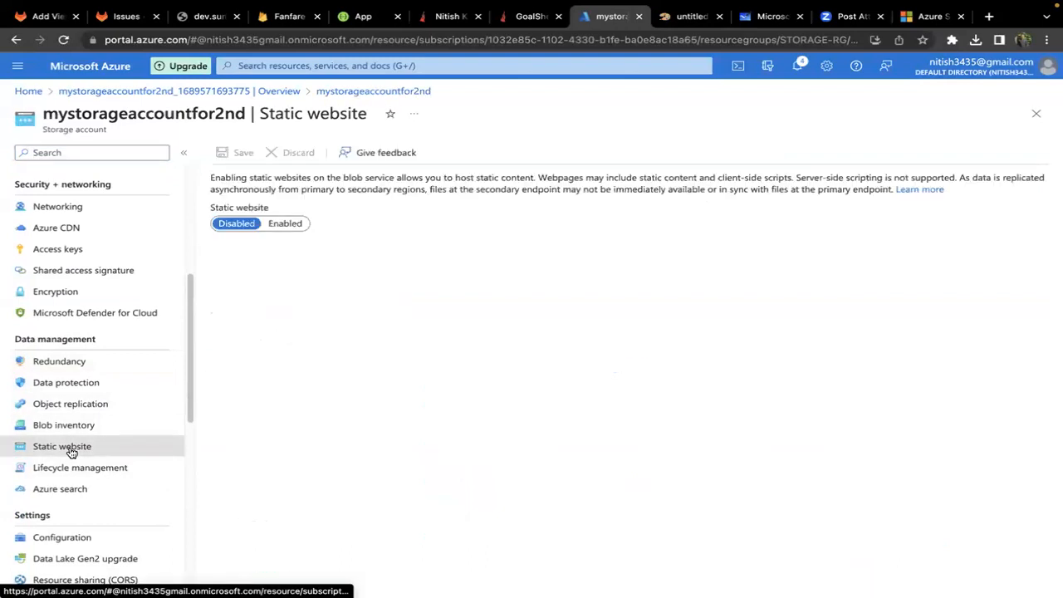
Enable static website hosting with index.html as the index document name, save the settings and dismiss the notification
left_click(292, 225)
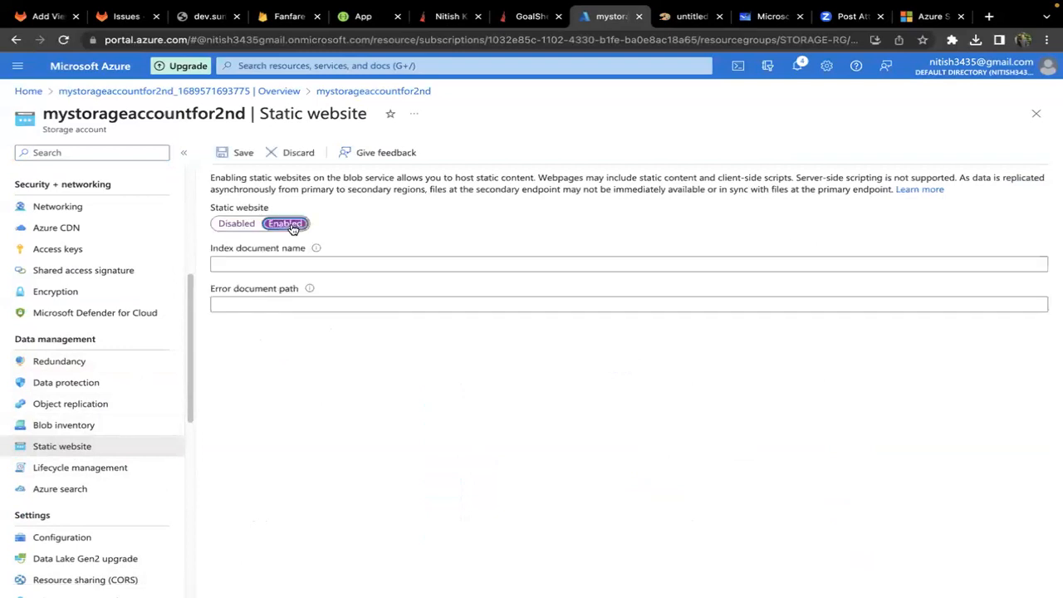
left_click(260, 264)
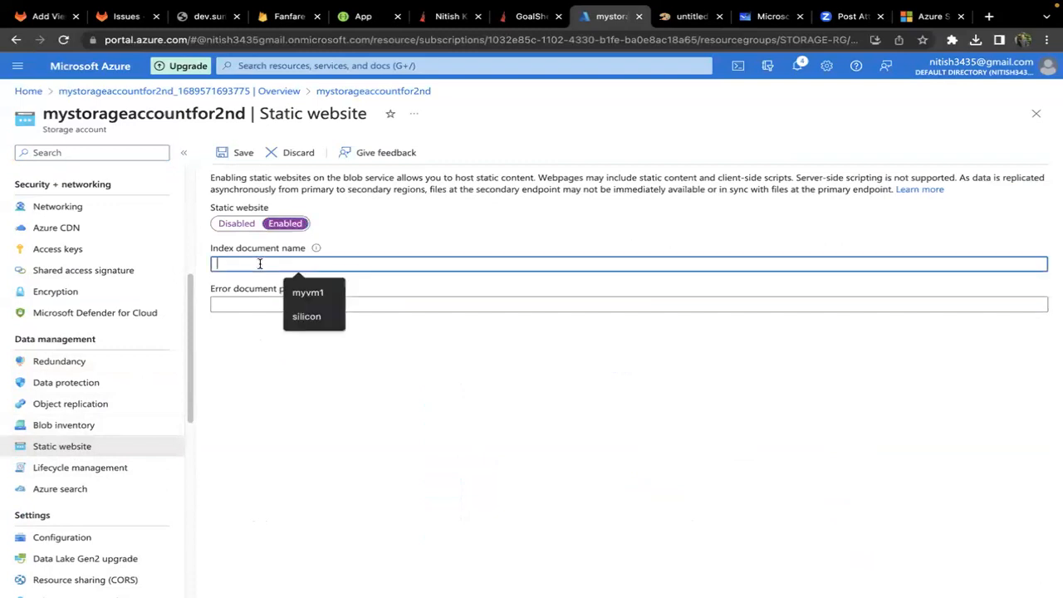
type("index.html")
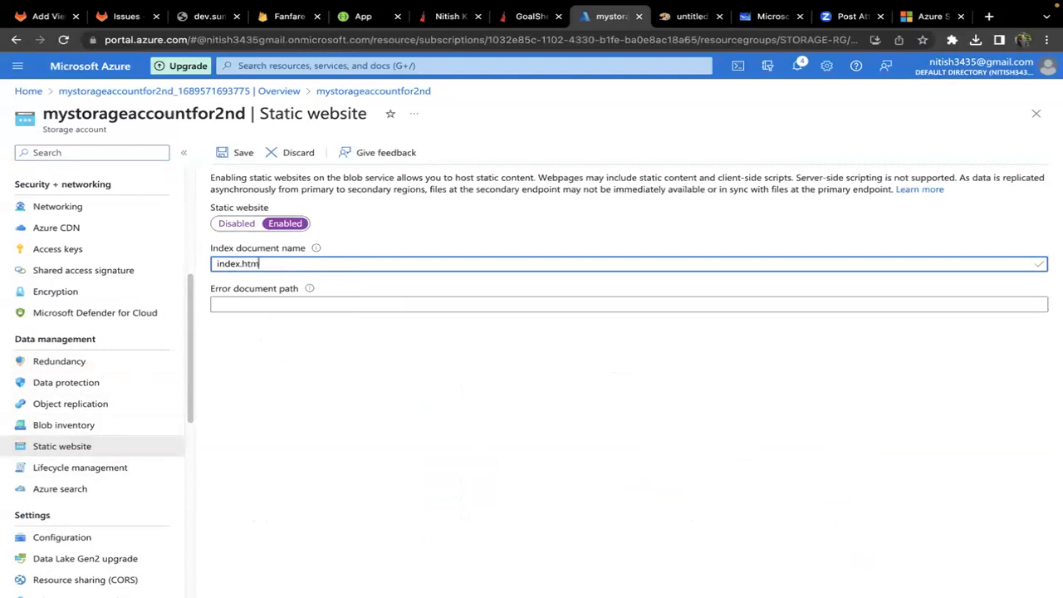
left_click(239, 157)
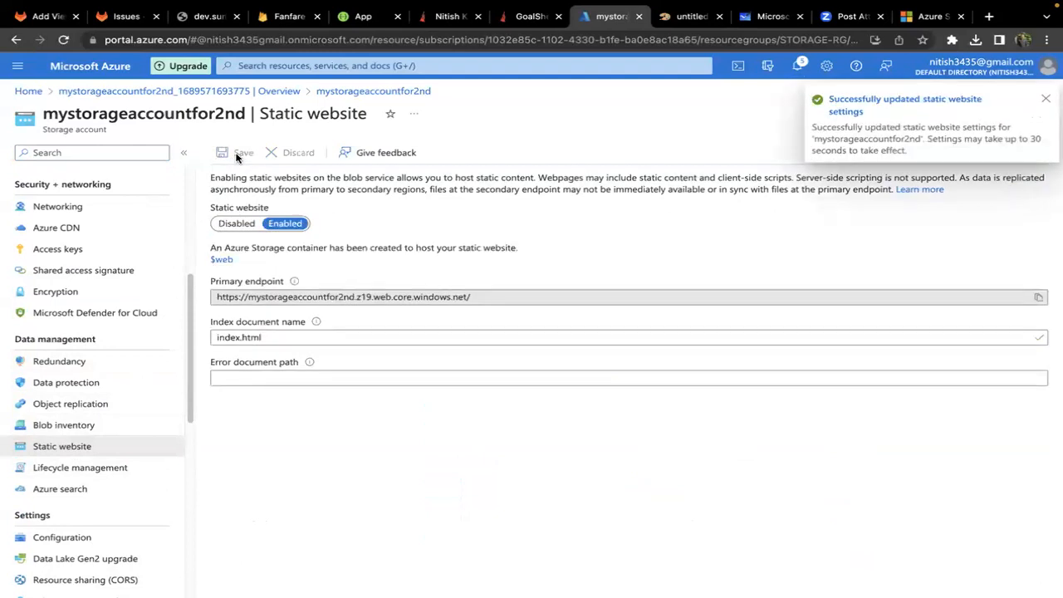
left_click(1046, 99)
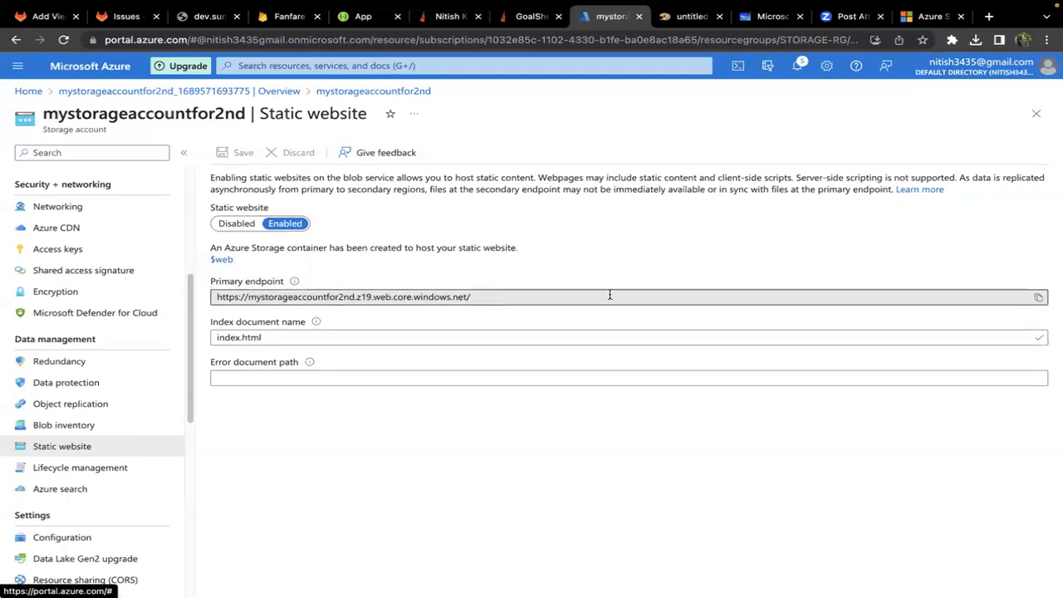
Copy the static website's primary endpoint URL and load it in a new browser tab
left_click(1038, 298)
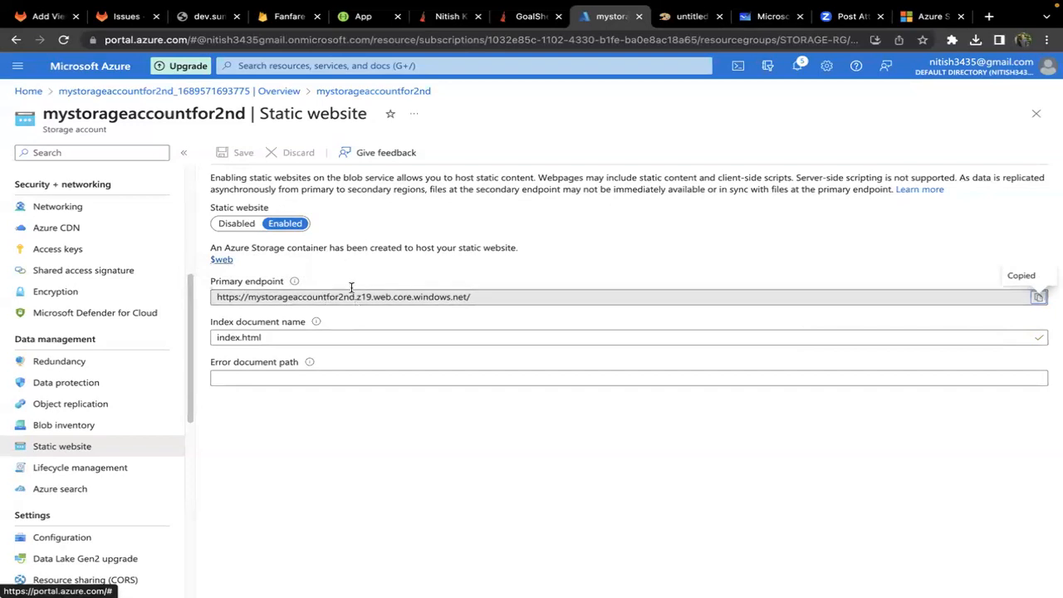
mouse_move(515, 6)
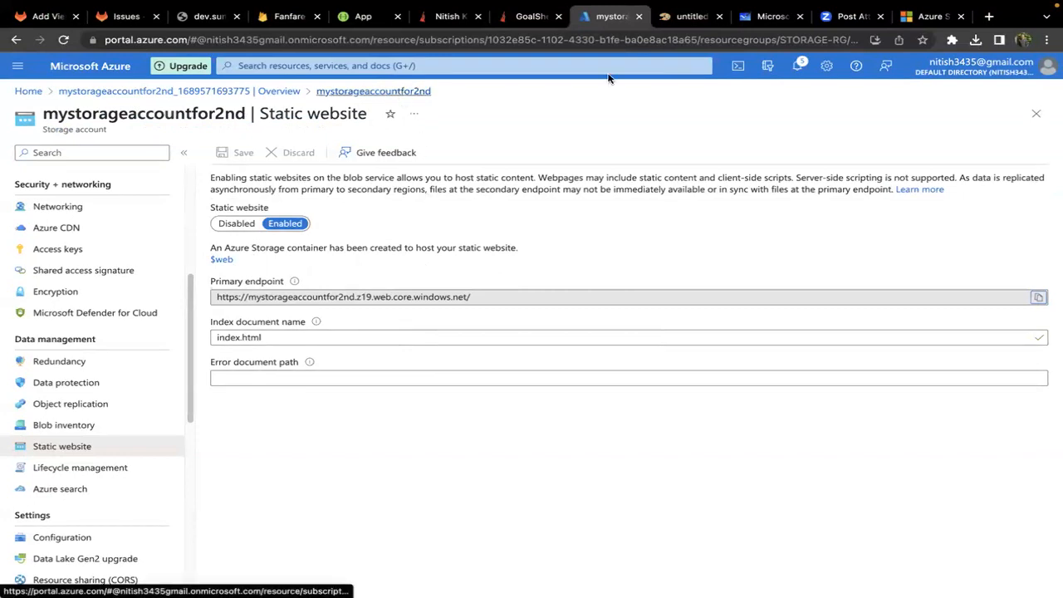
left_click(987, 16)
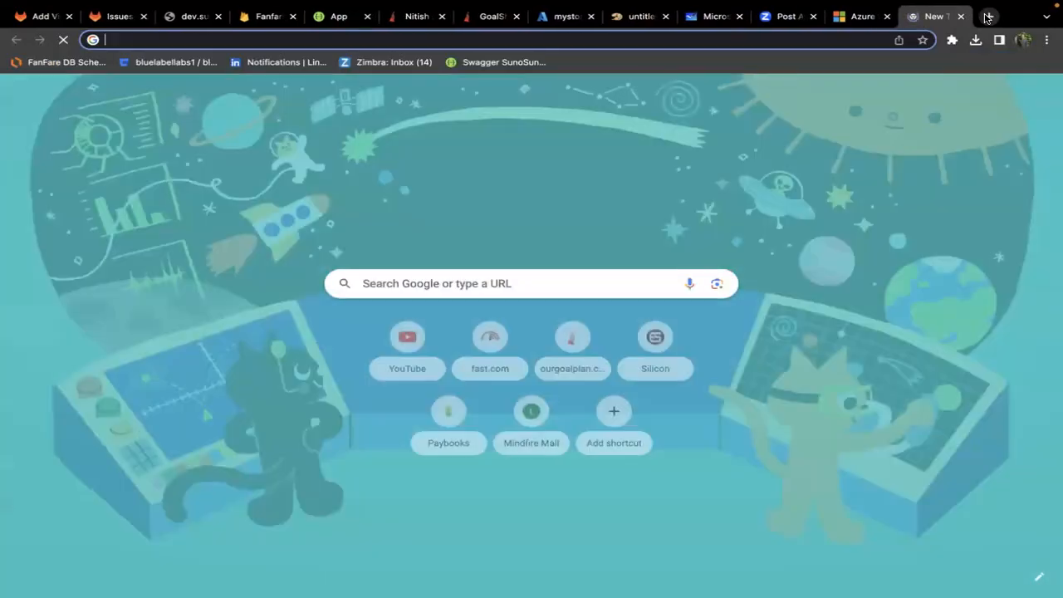
key("ctrl+v")
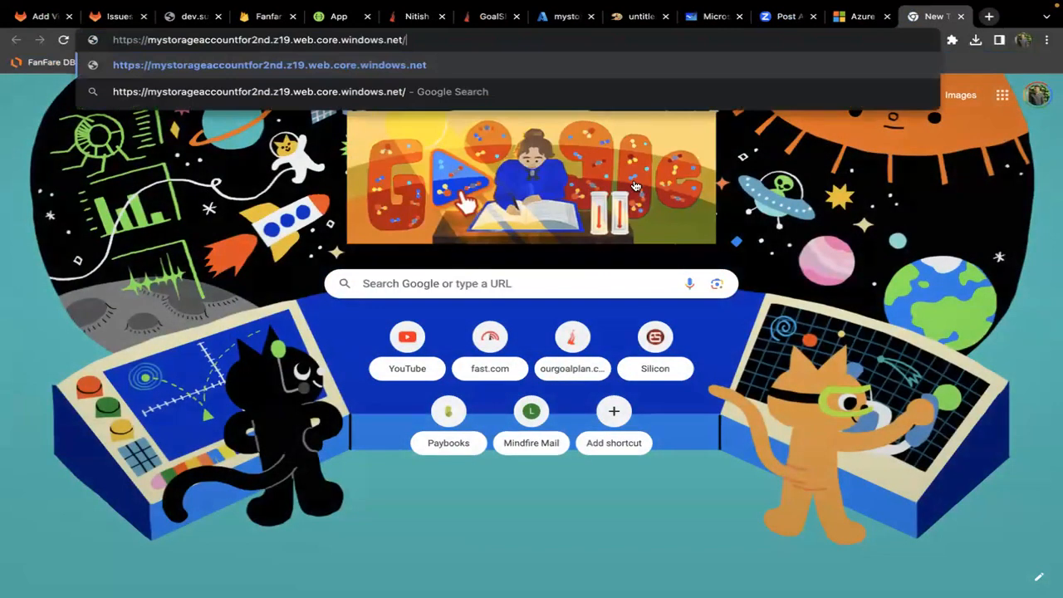
key("Return")
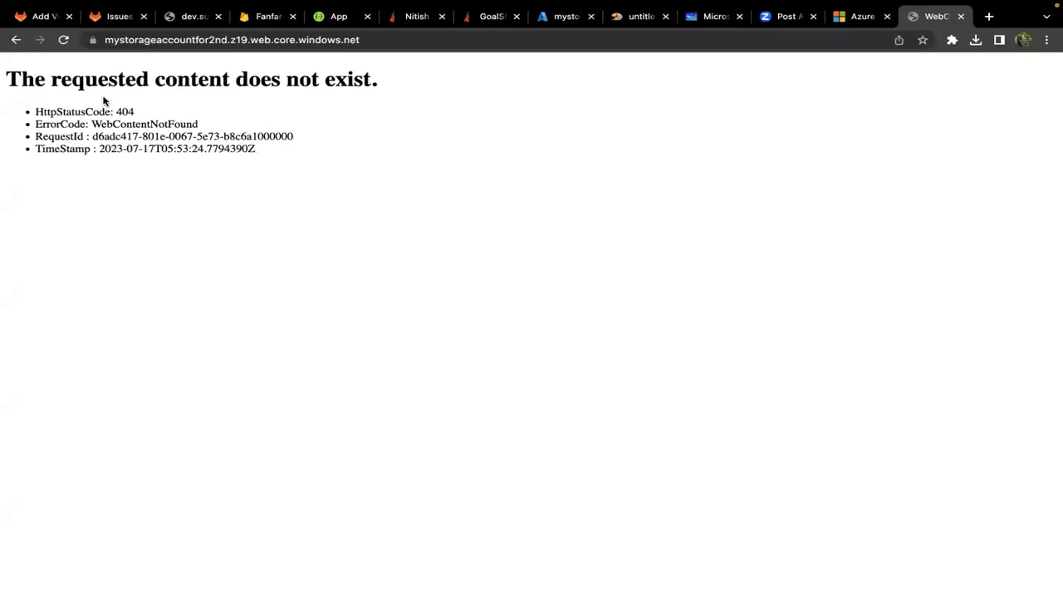
Return to the Azure portal and open the $web container from the storage account's containers
left_click(560, 18)
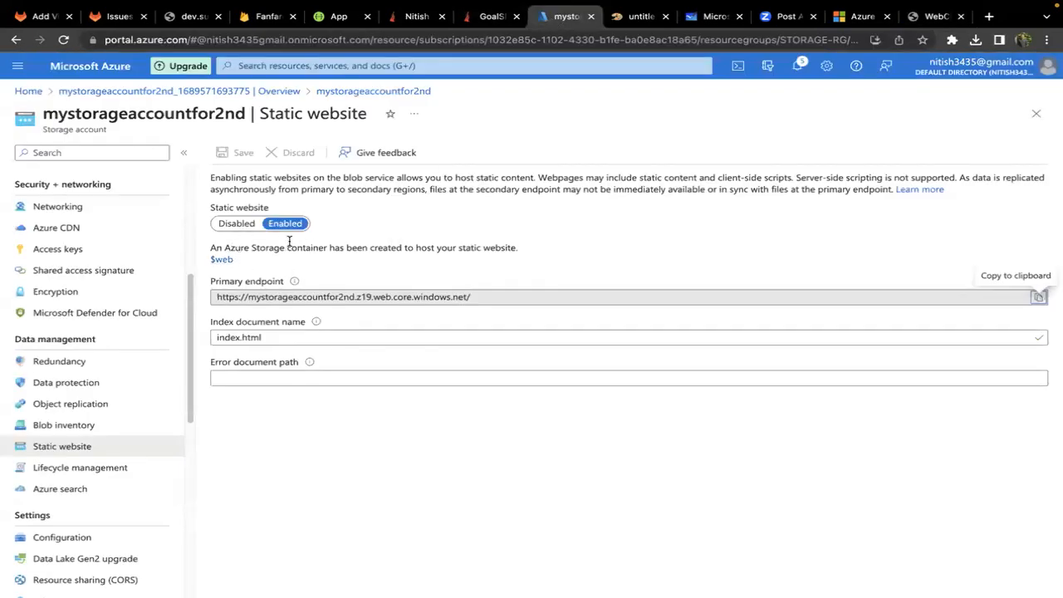
scroll(100, 282, "up", 2)
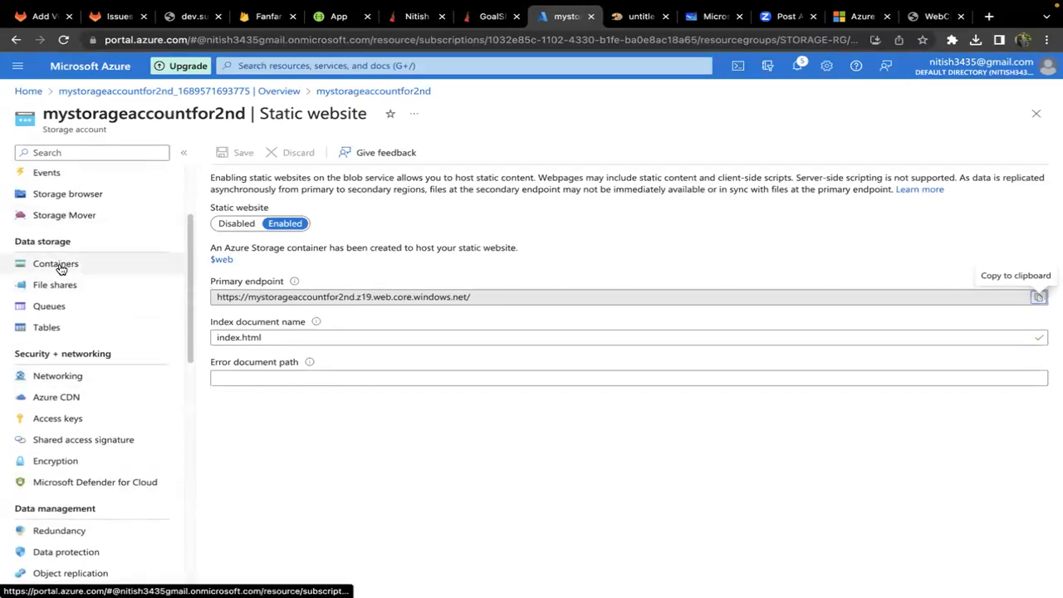
left_click(60, 266)
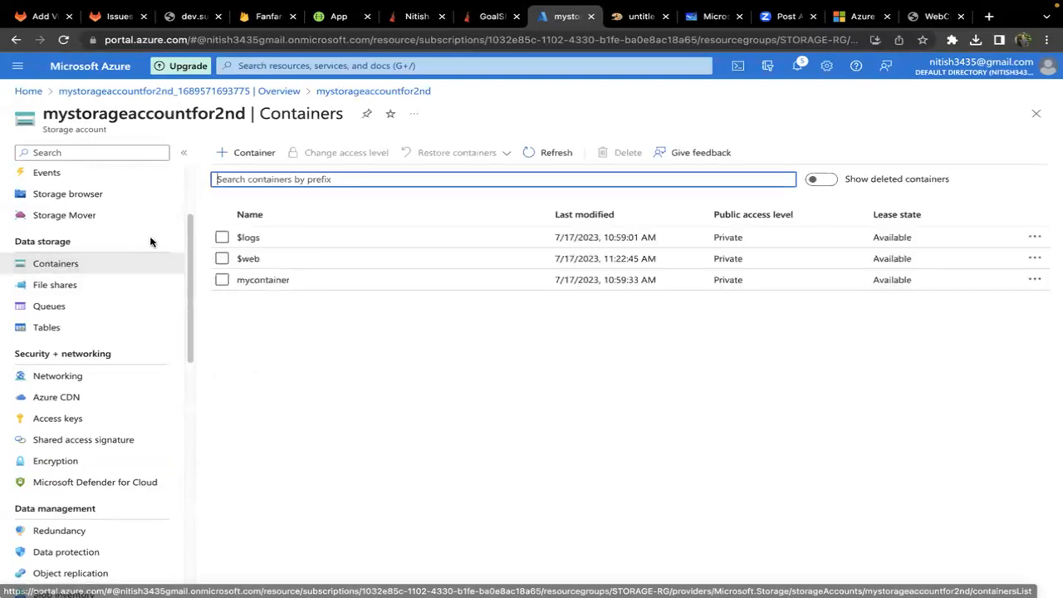
left_click(247, 259)
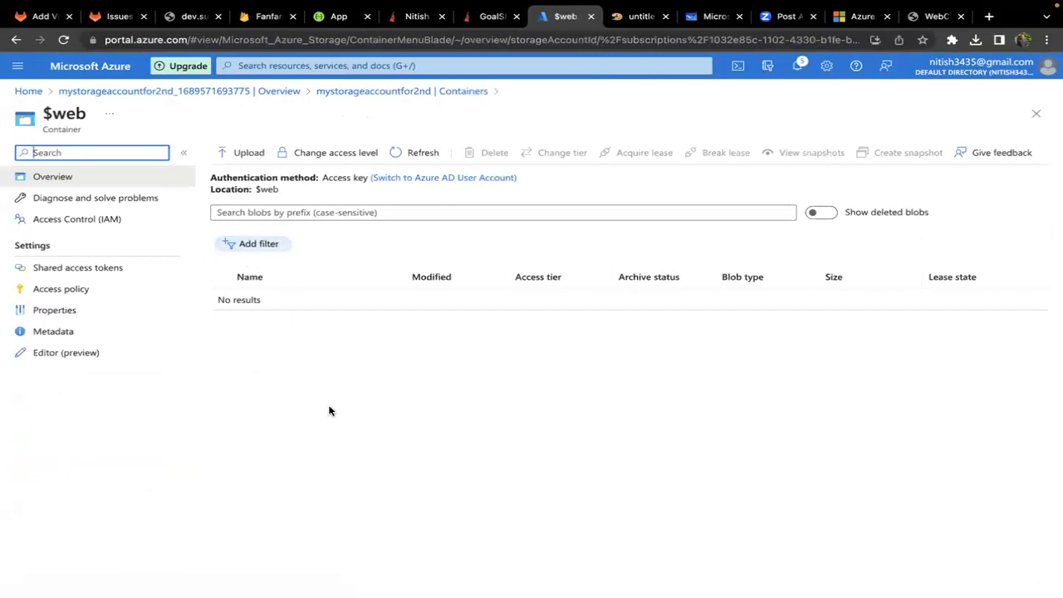
Switch to Microsoft Azure Storage Explorer, refresh all resources and expand the blob containers of mystorageaccountfor2nd
left_click(249, 155)
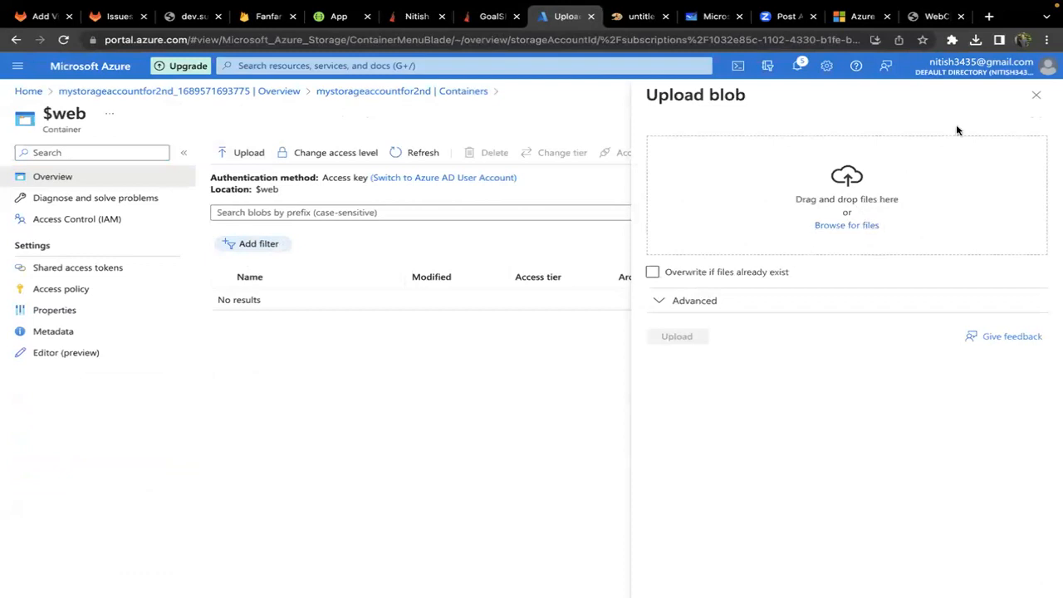
left_click(1037, 95)
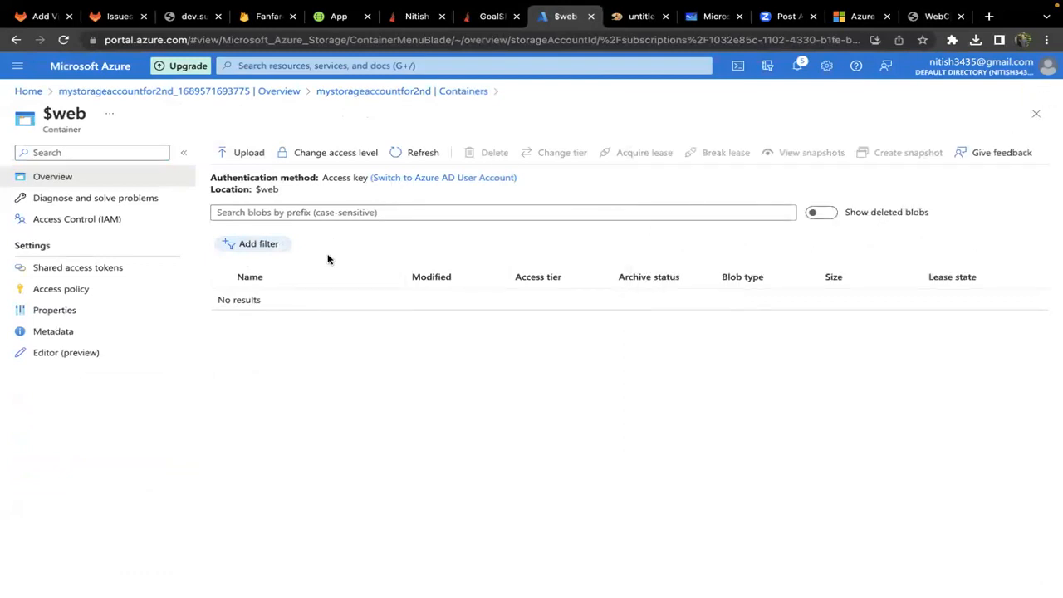
key("ctrl+Left")
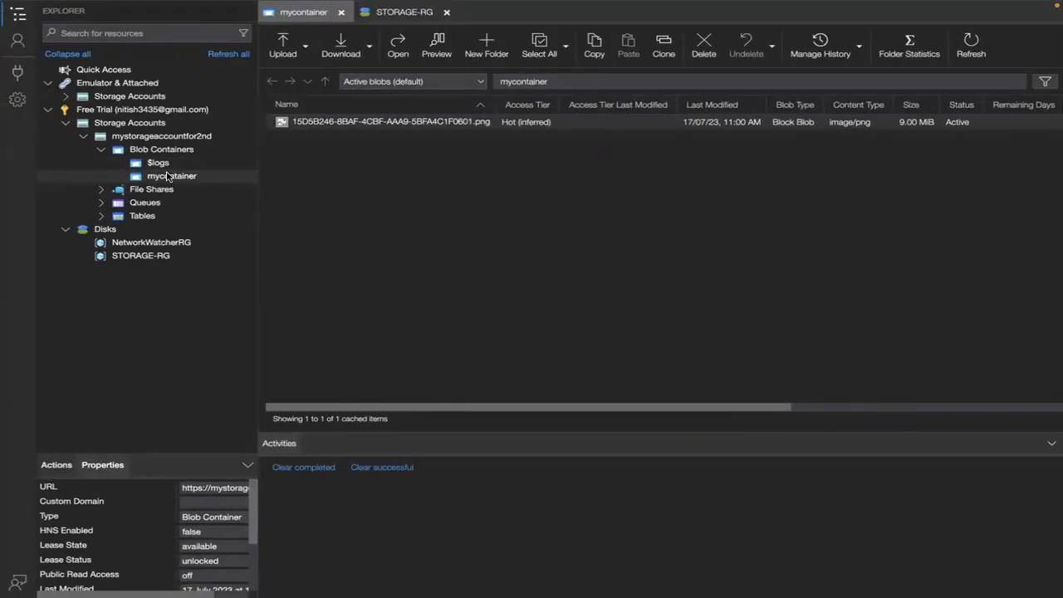
left_click(229, 54)
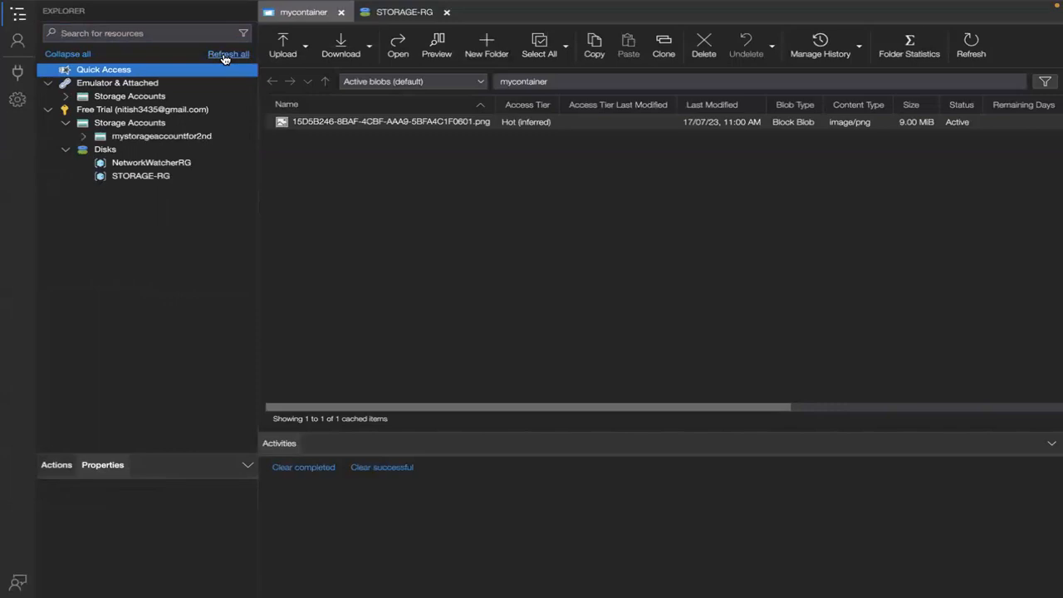
left_click(82, 137)
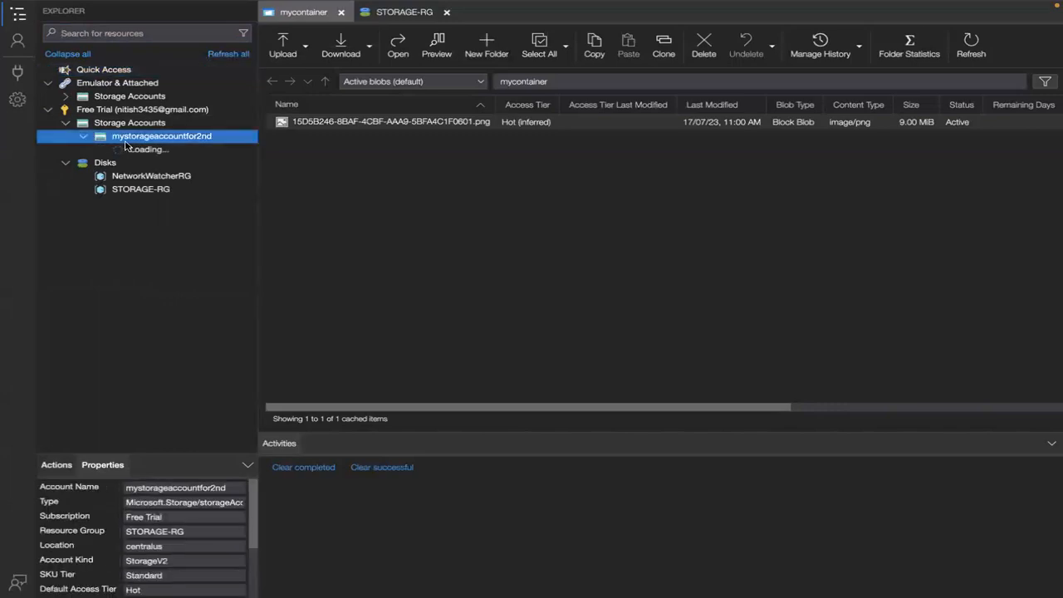
left_click(107, 152)
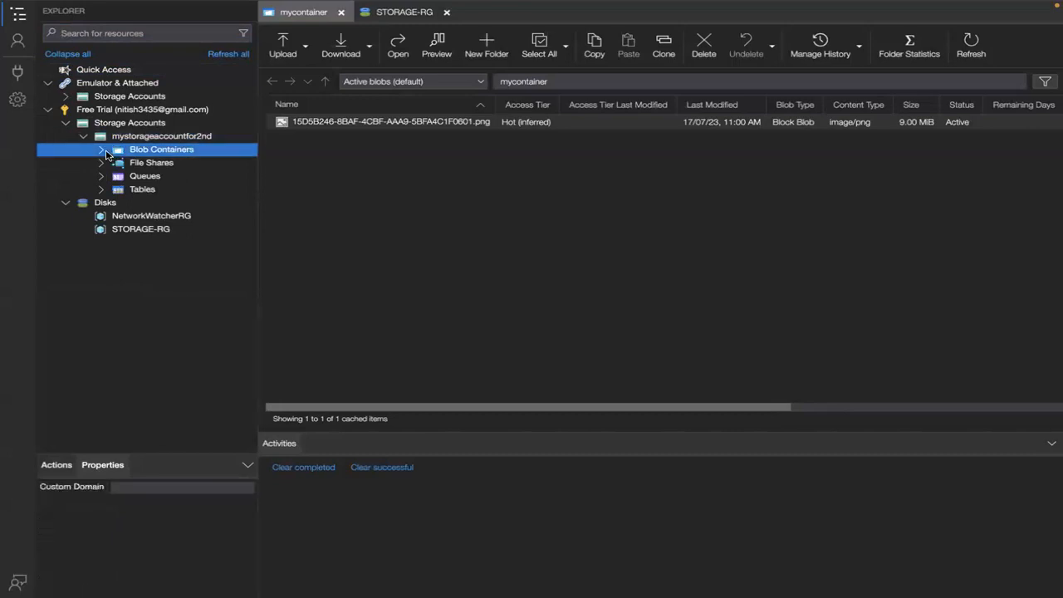
left_click(99, 150)
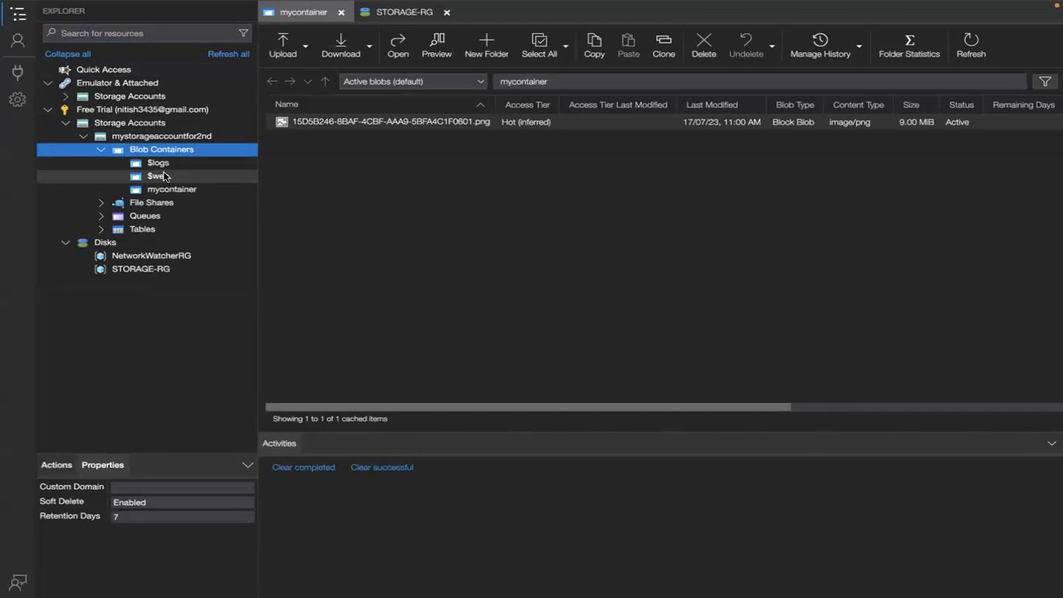
Open the $web blob container and close the mycontainer and STORAGE-RG views
left_click(166, 176)
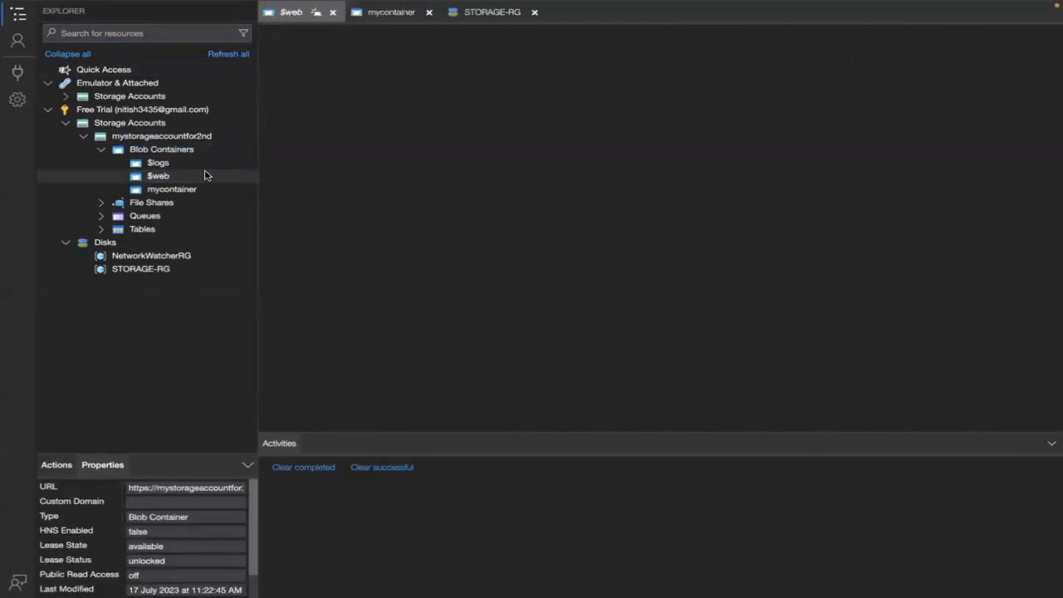
left_click(172, 178)
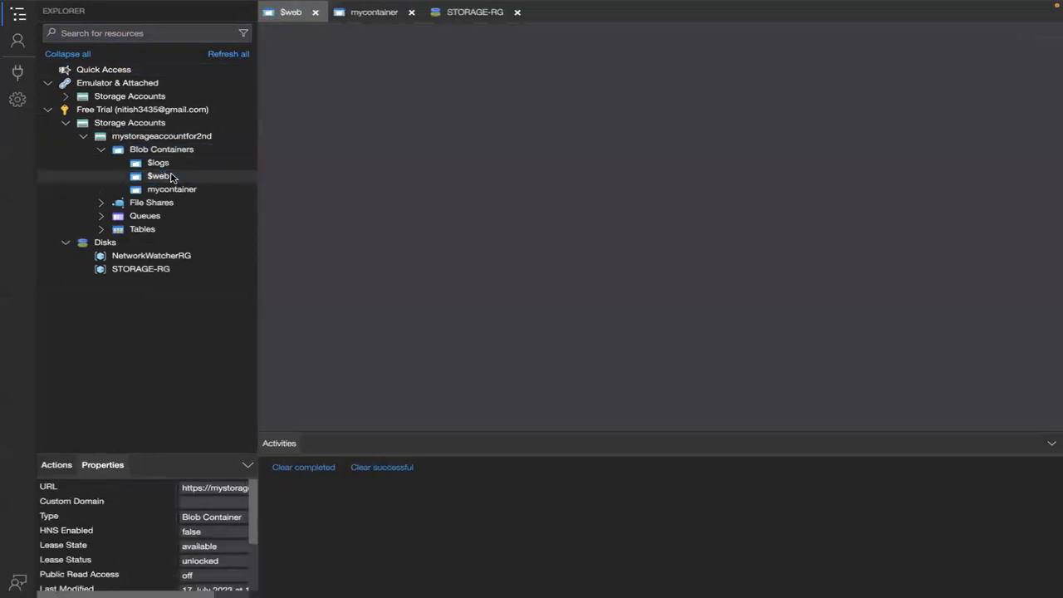
left_click(410, 13)
left_click(422, 11)
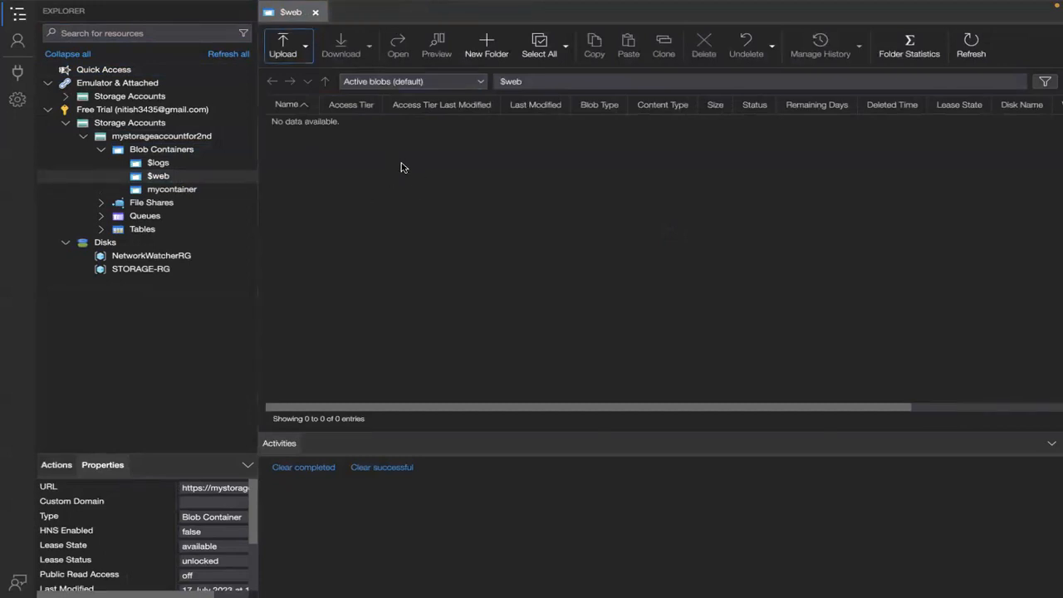
Upload the digital-agency-html-template folder from Downloads to the $web container as block blobs, with / as the destination directory
left_click(305, 50)
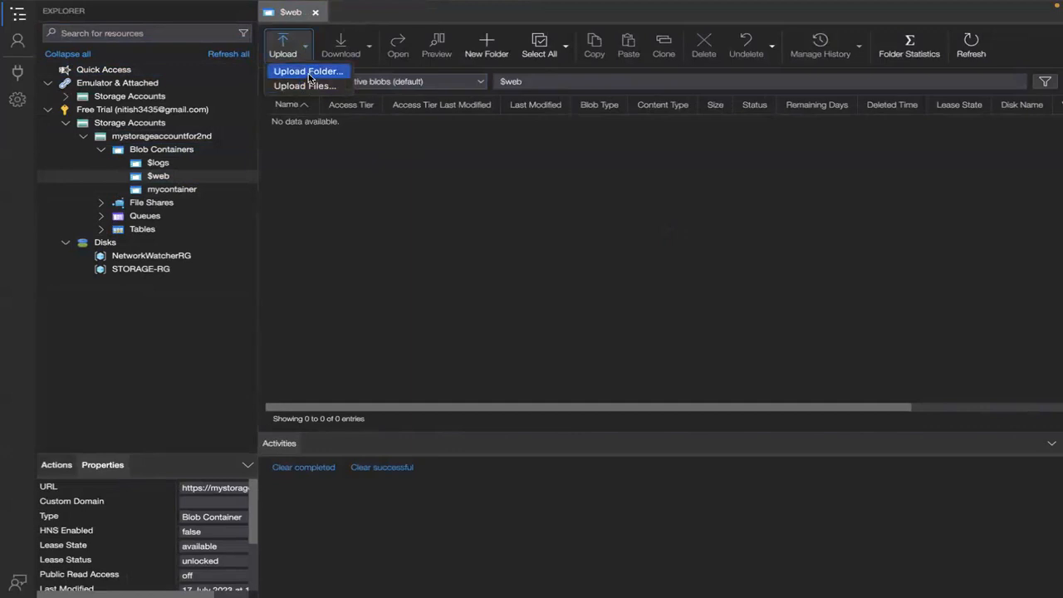
left_click(310, 73)
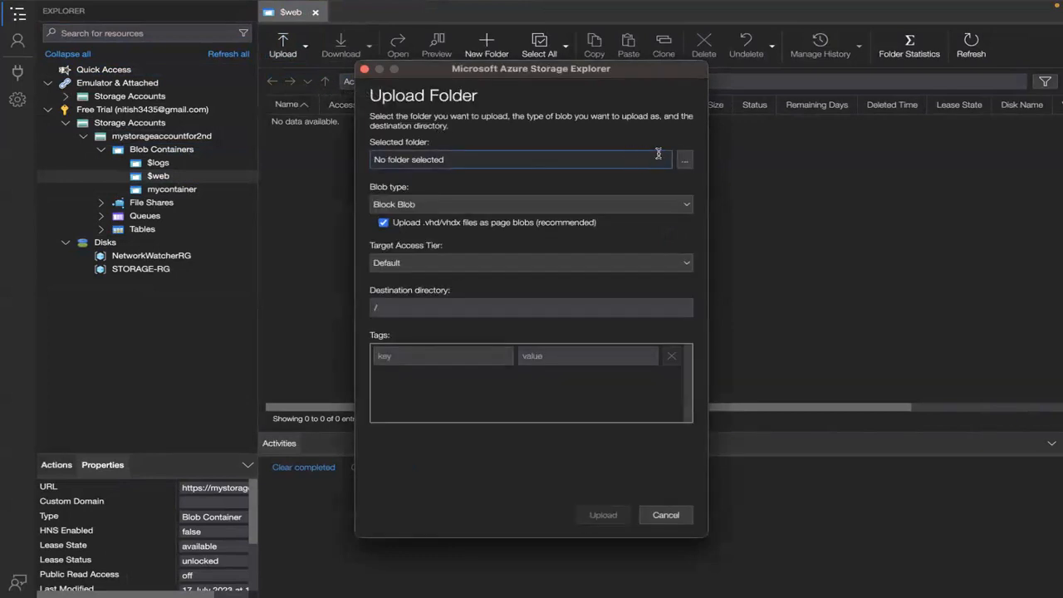
left_click(683, 158)
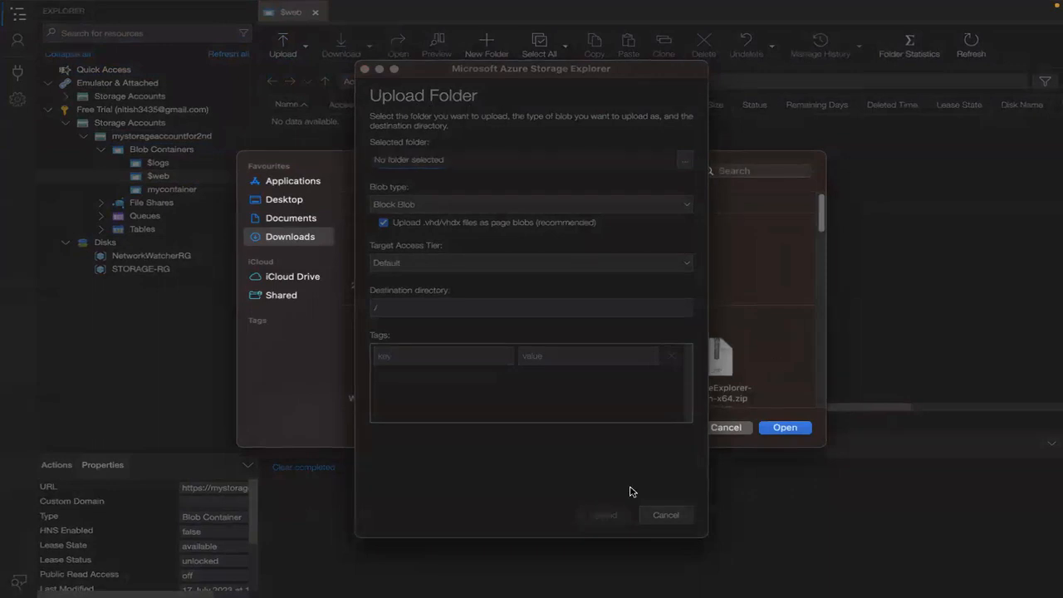
left_click(724, 428)
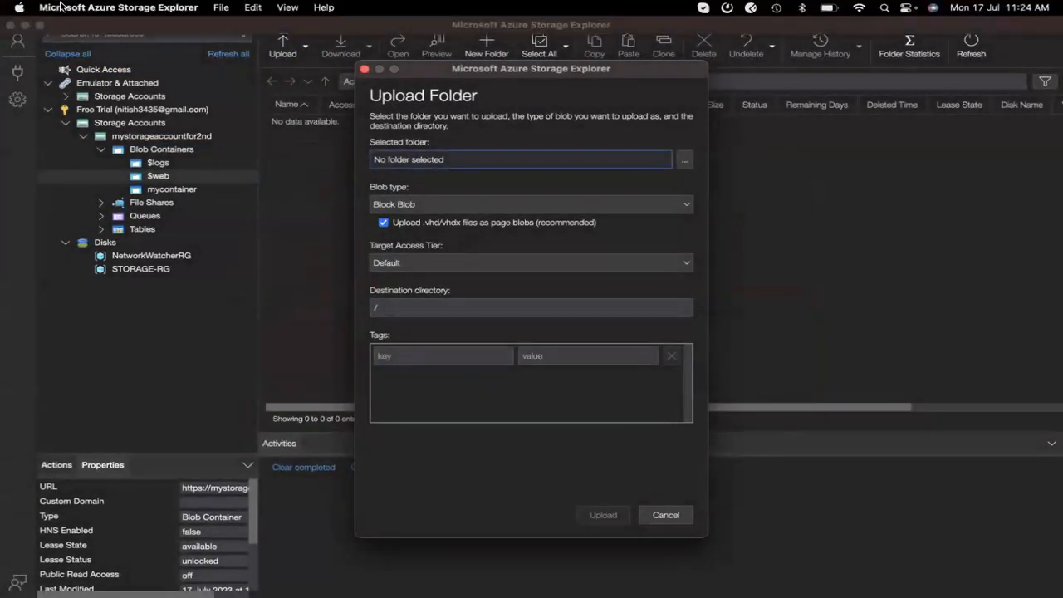
left_click(40, 26)
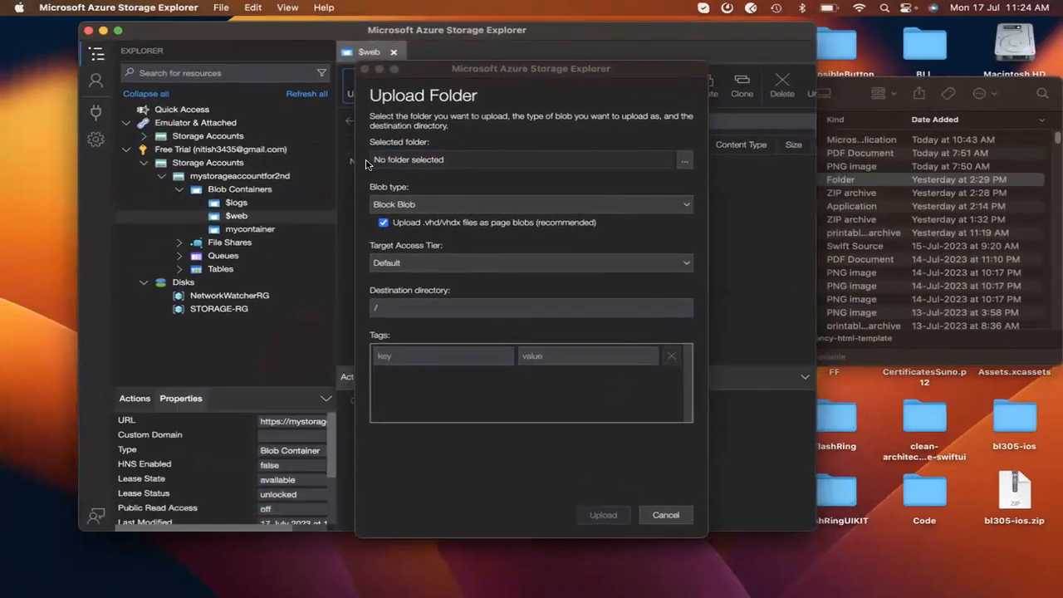
left_click(367, 163)
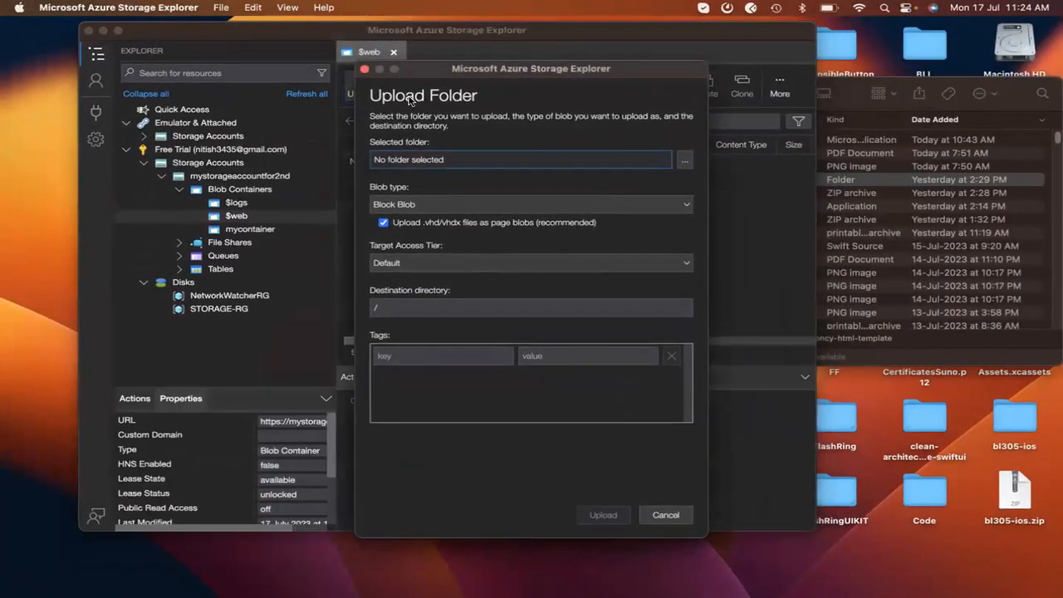
left_click(685, 159)
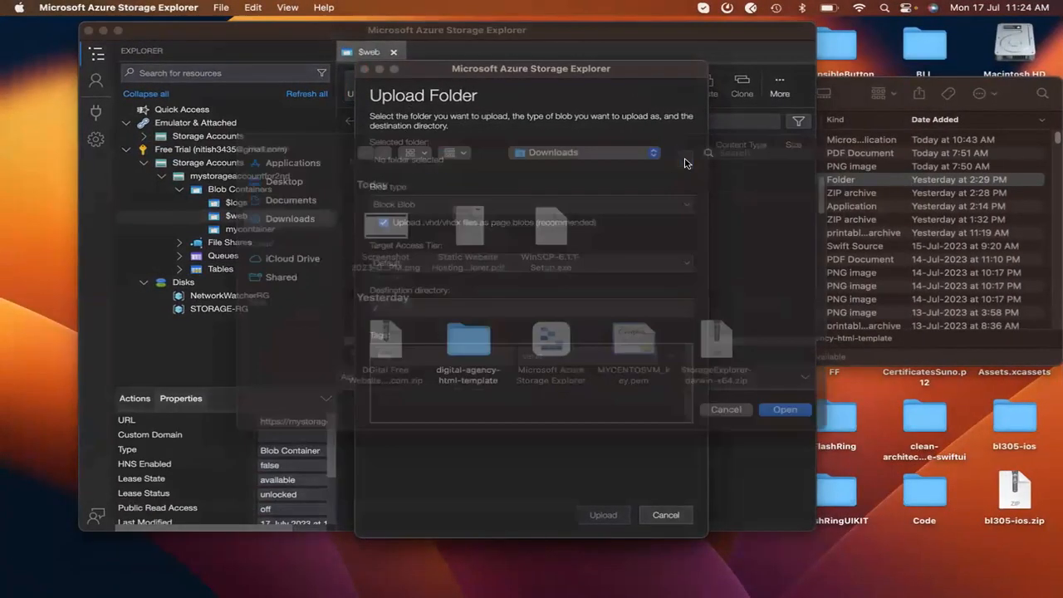
scroll(504, 277, "down", 2)
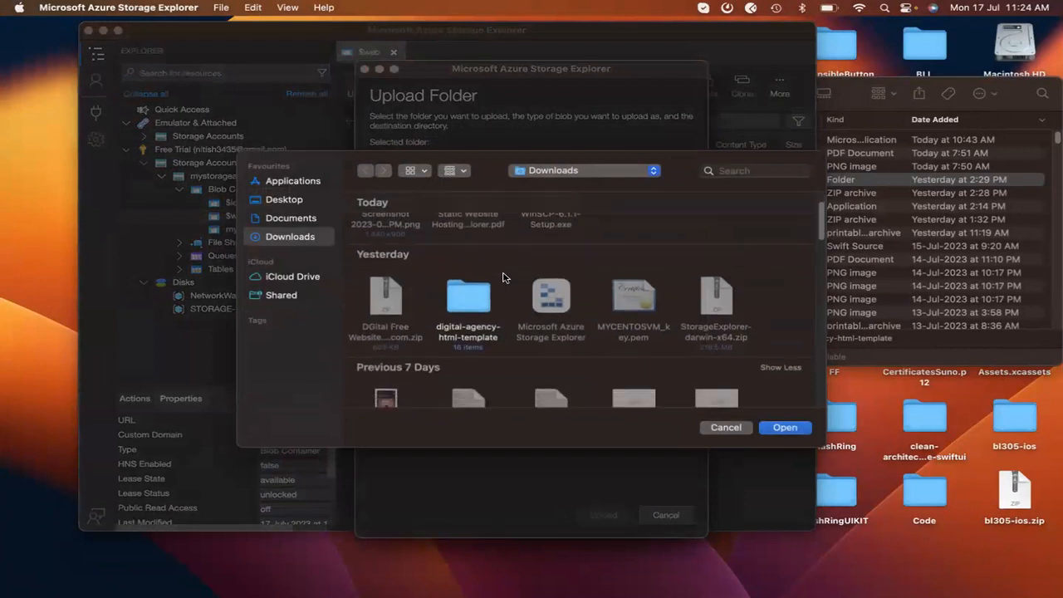
left_click(462, 305)
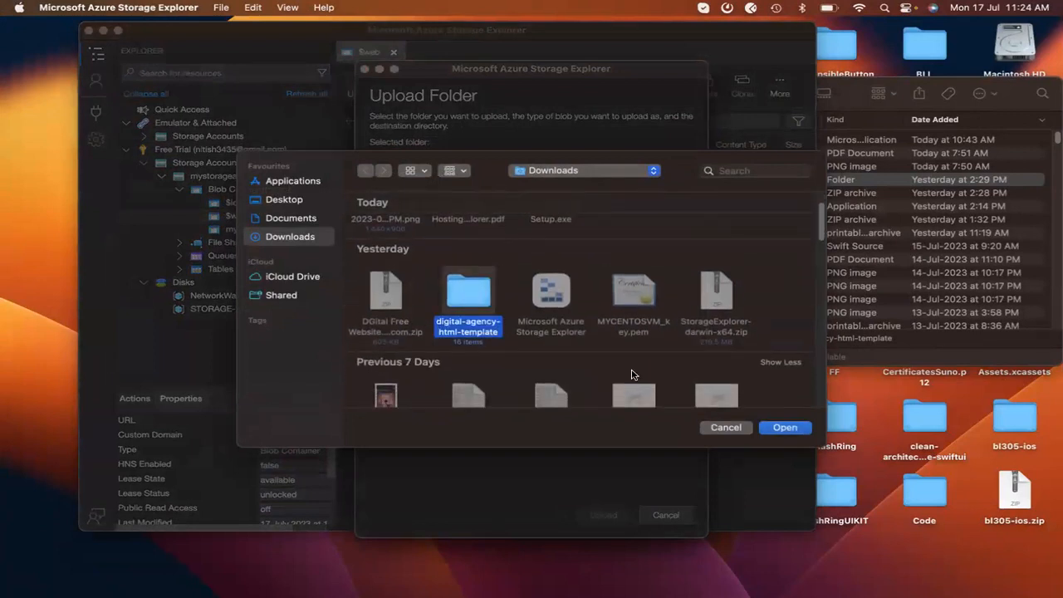
left_click(781, 428)
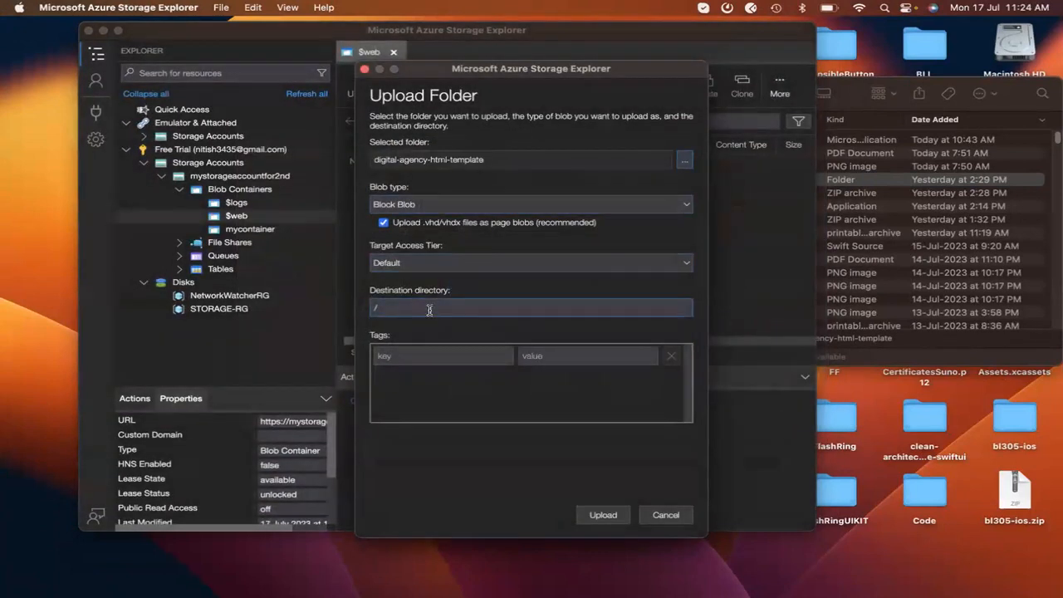
left_click(602, 516)
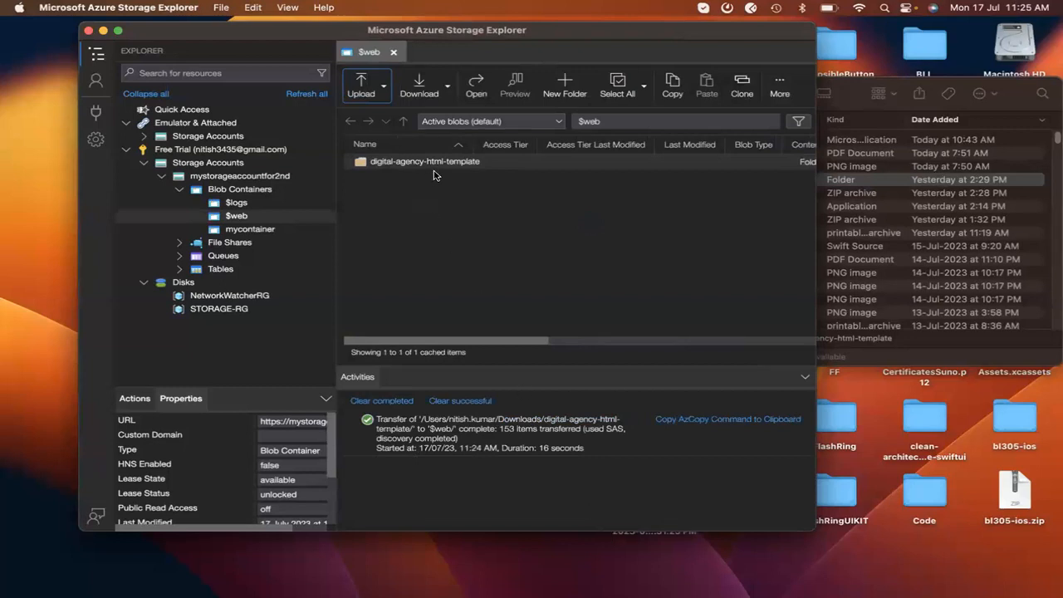
Copy everything inside the uploaded digital-agency-html-template folder and paste it into the root of the $web container
double_click(382, 162)
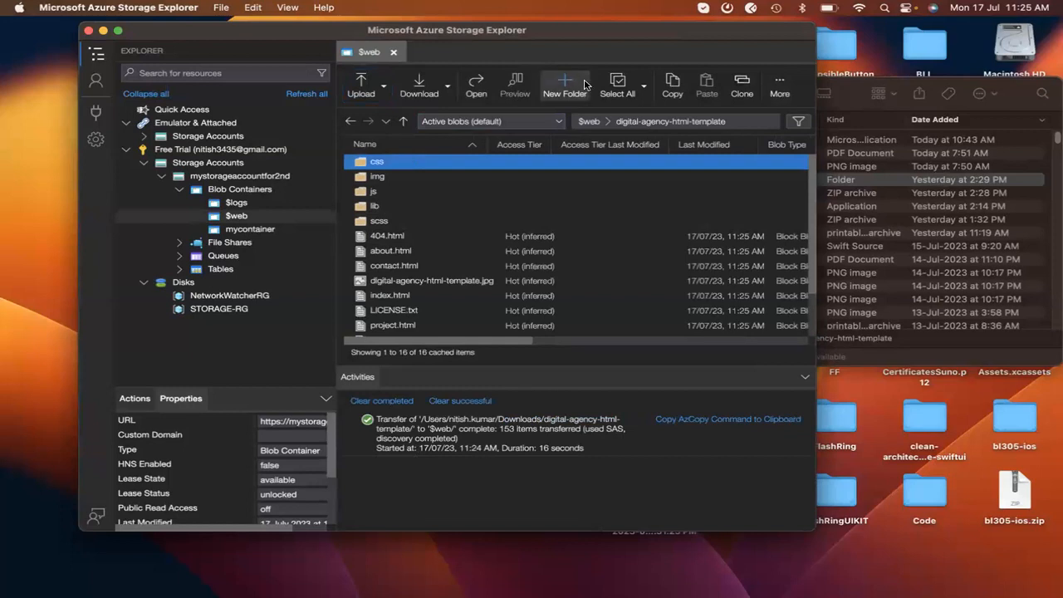
left_click(615, 87)
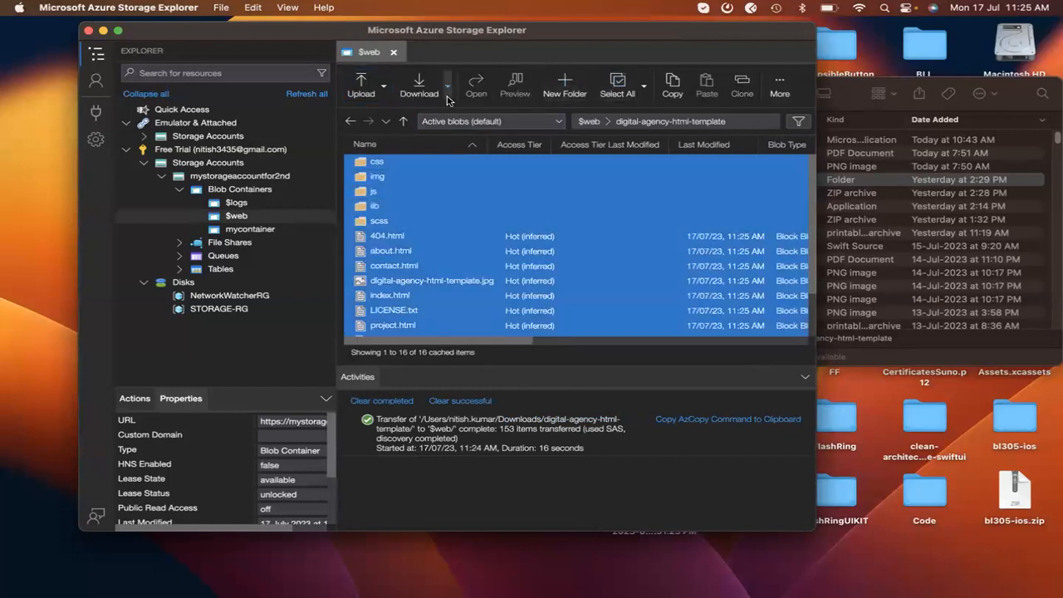
left_click(674, 84)
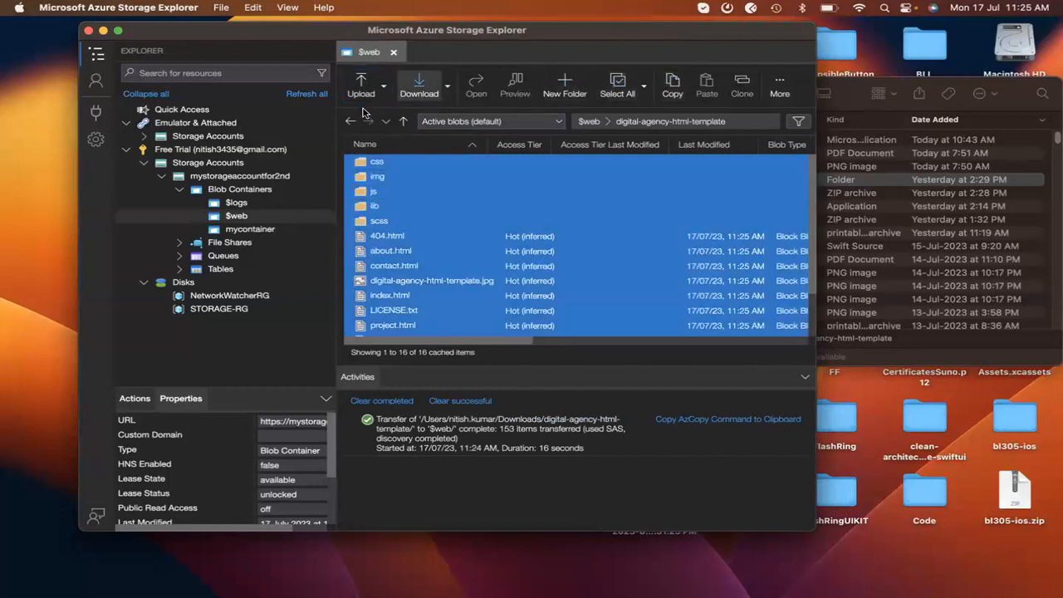
left_click(350, 121)
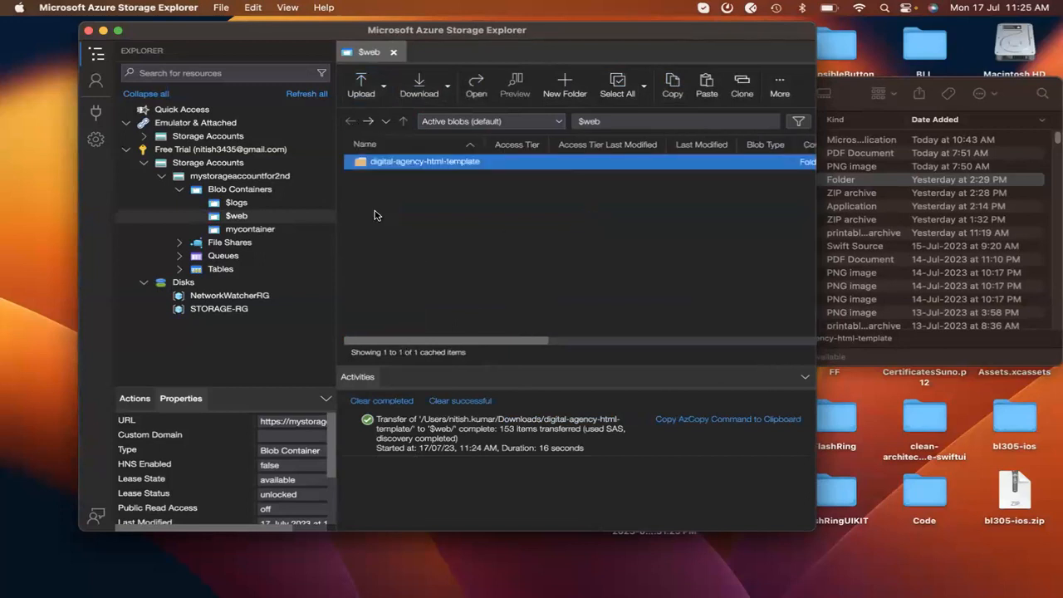
left_click(705, 86)
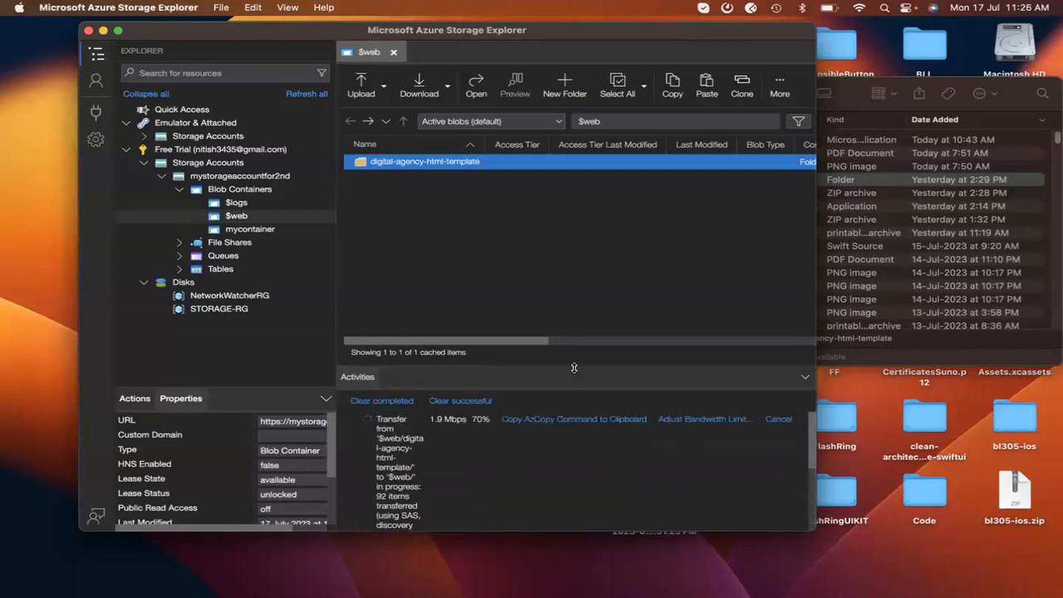
left_click(559, 331)
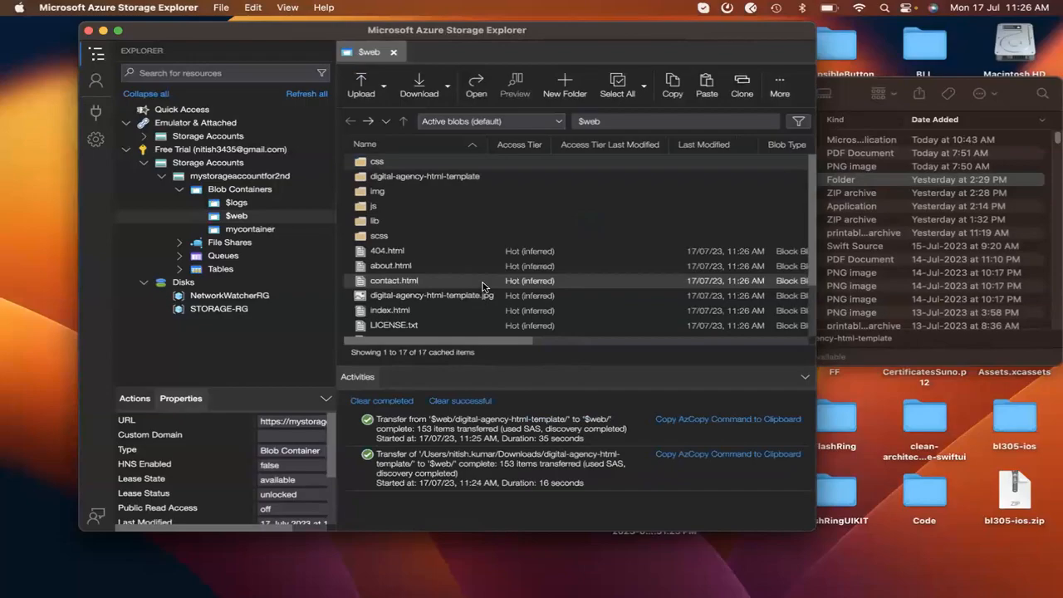
Switch to the browser, reload the static website at its primary endpoint and look through the whole home page
key("ctrl+Right")
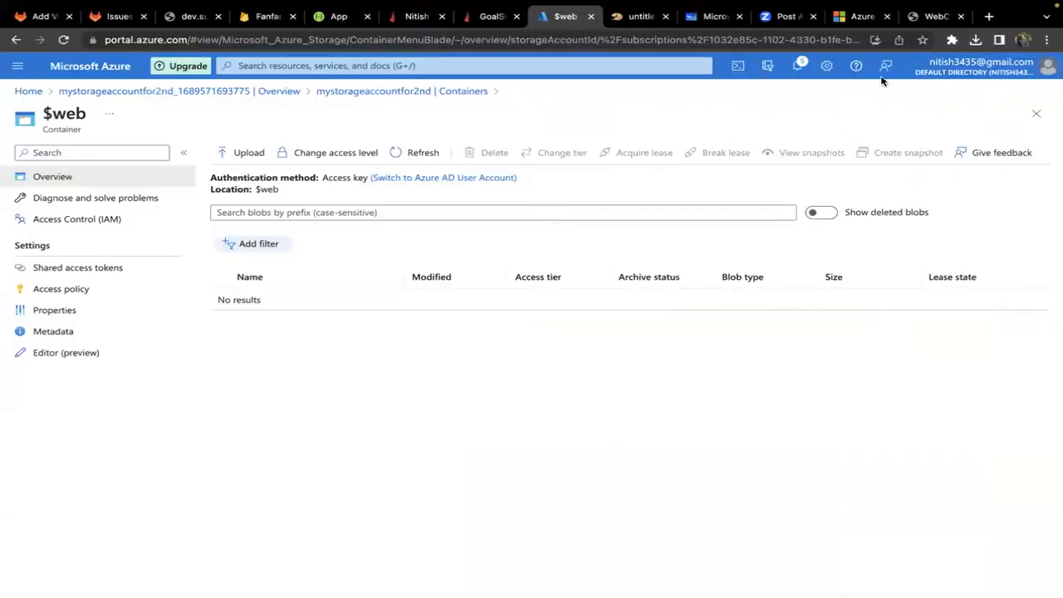
left_click(912, 17)
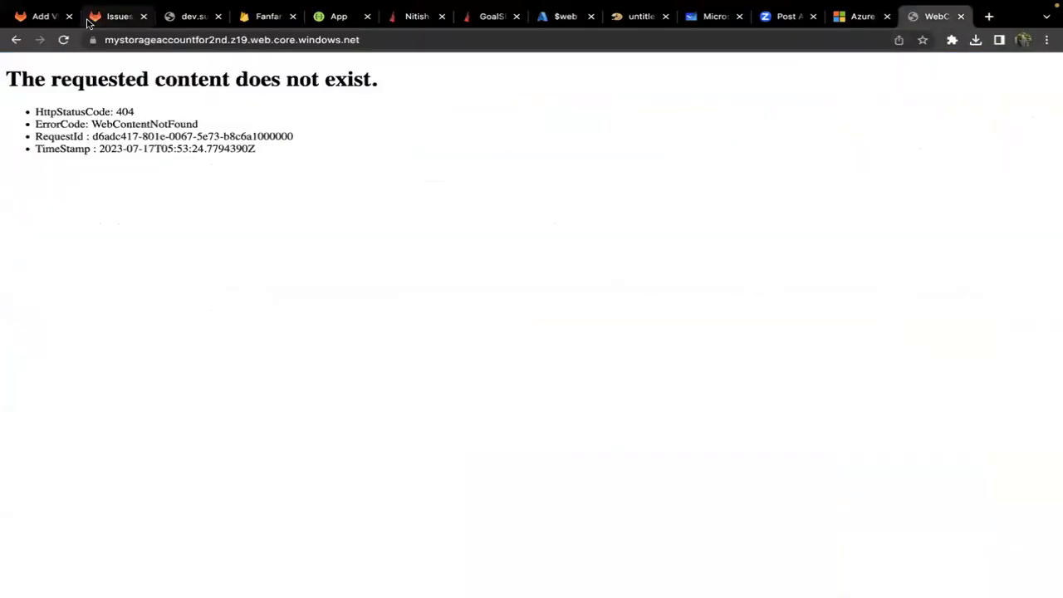
left_click(64, 39)
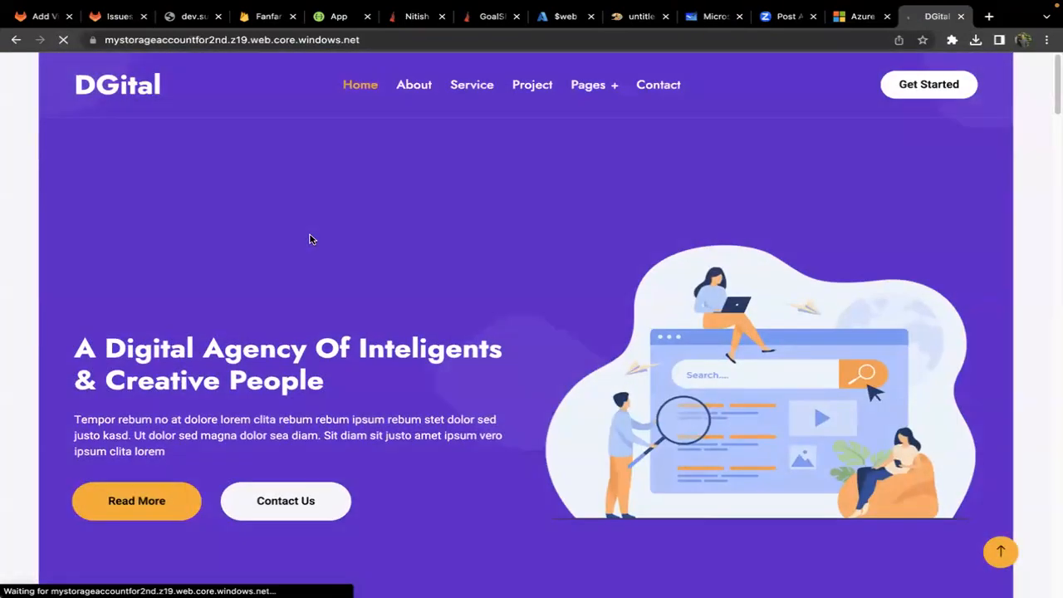
scroll(329, 296, "down", 20)
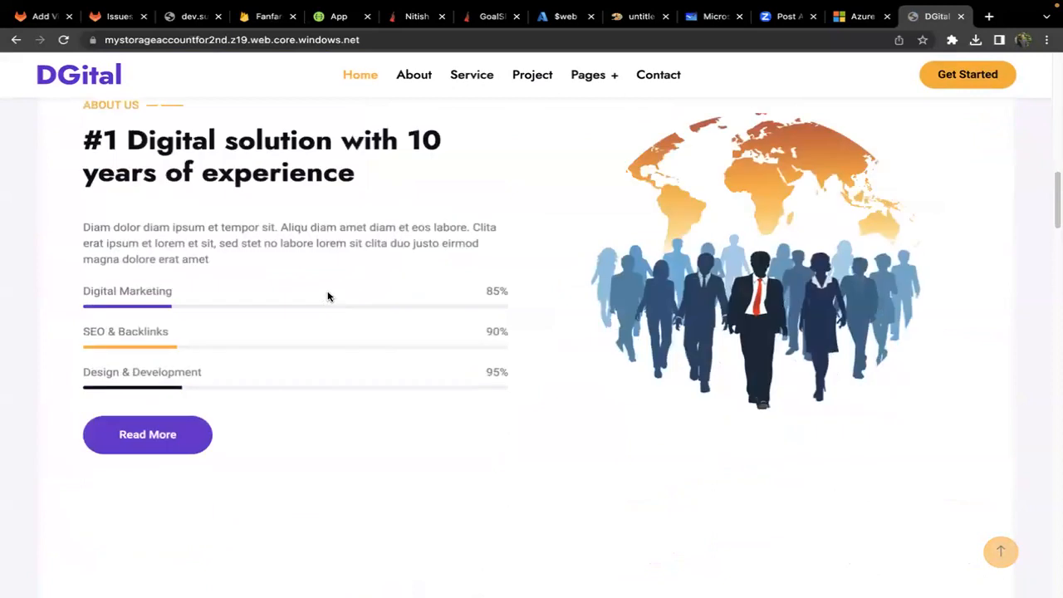
scroll(328, 297, "down", 20)
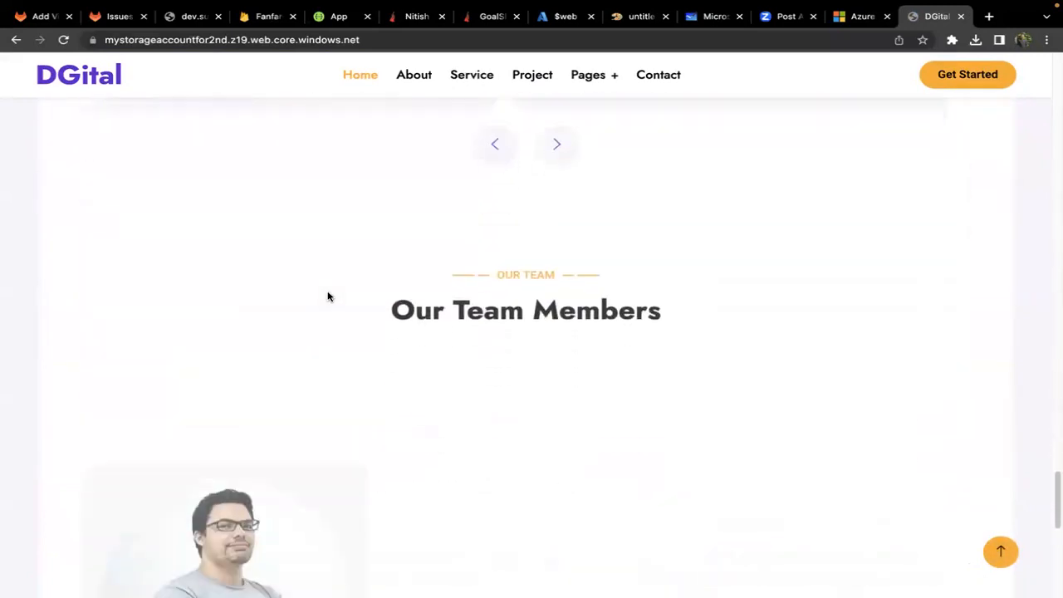
scroll(328, 297, "down", 10)
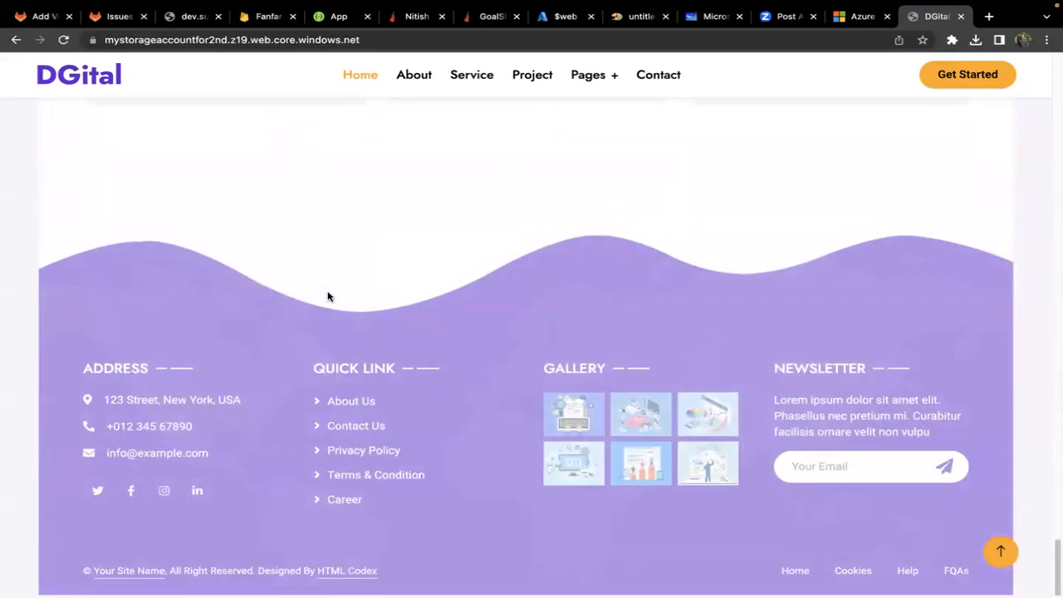
scroll(328, 296, "up", 20)
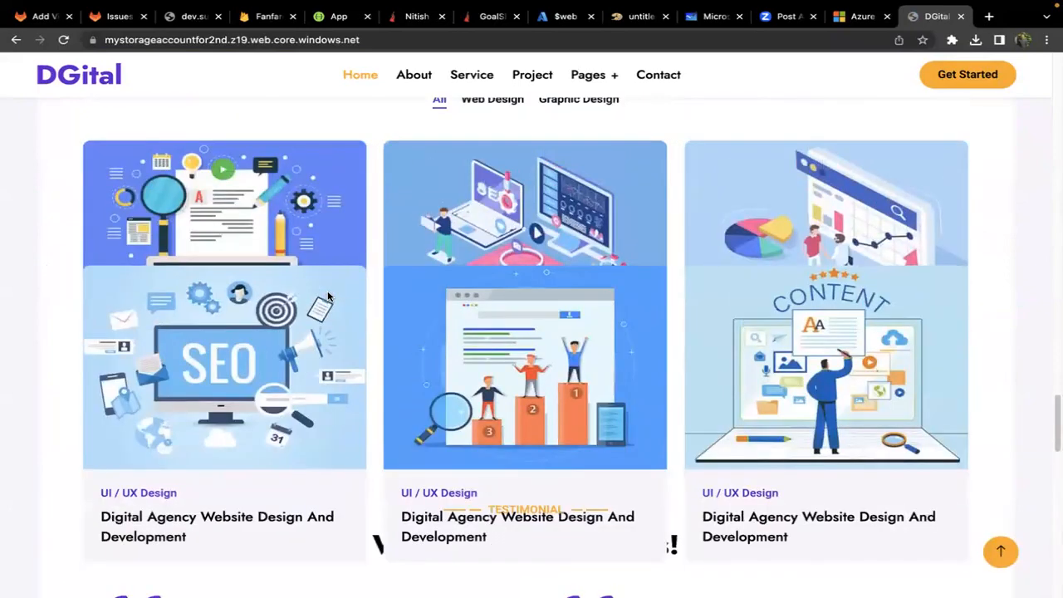
scroll(372, 206, "up", 10)
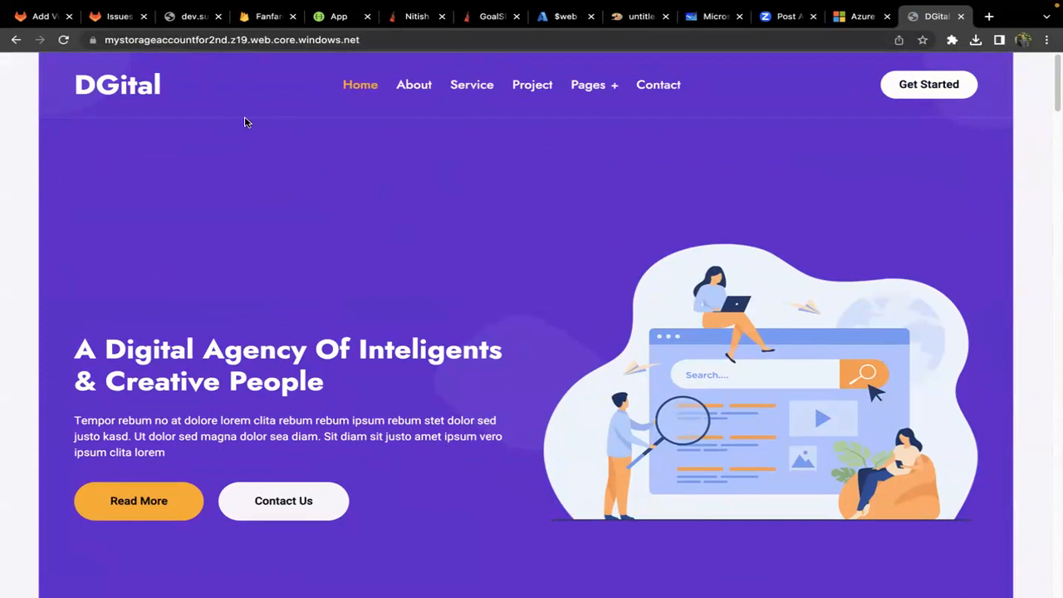
View the website's connection and site information in the browser, and close it
scroll(256, 255, "down", 1)
scroll(256, 254, "up", 1)
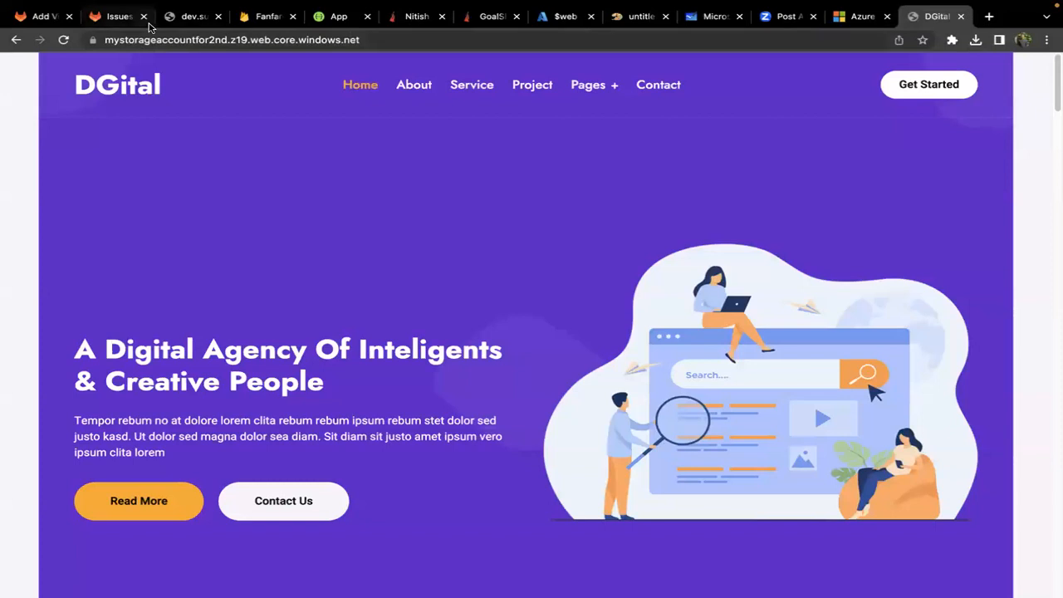
left_click(92, 42)
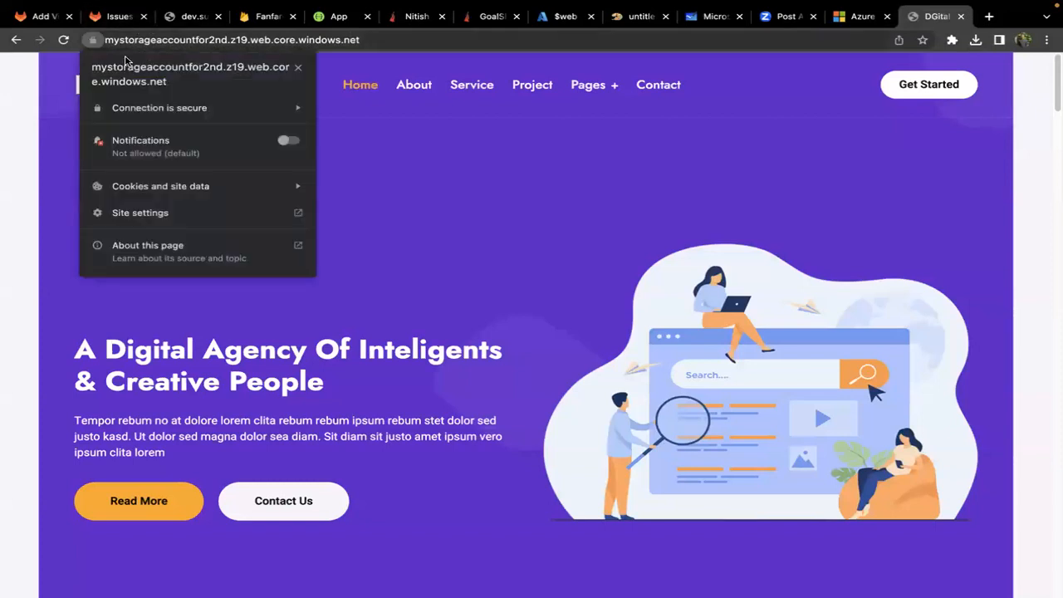
left_click(298, 68)
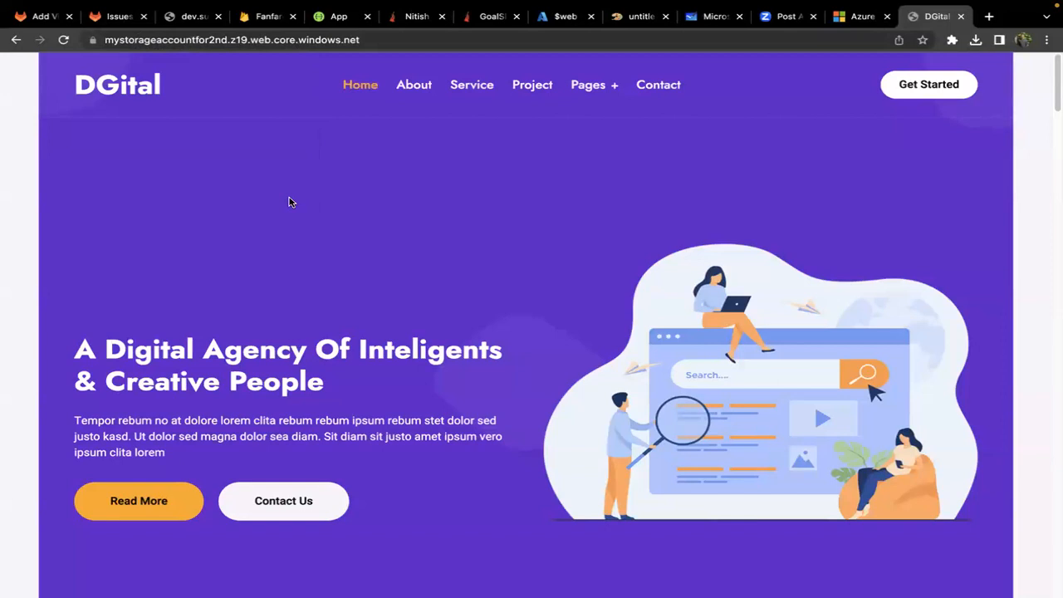
Look through the hosted site's home page, from the services and statistics sections down to the team section
scroll(289, 202, "down", 15)
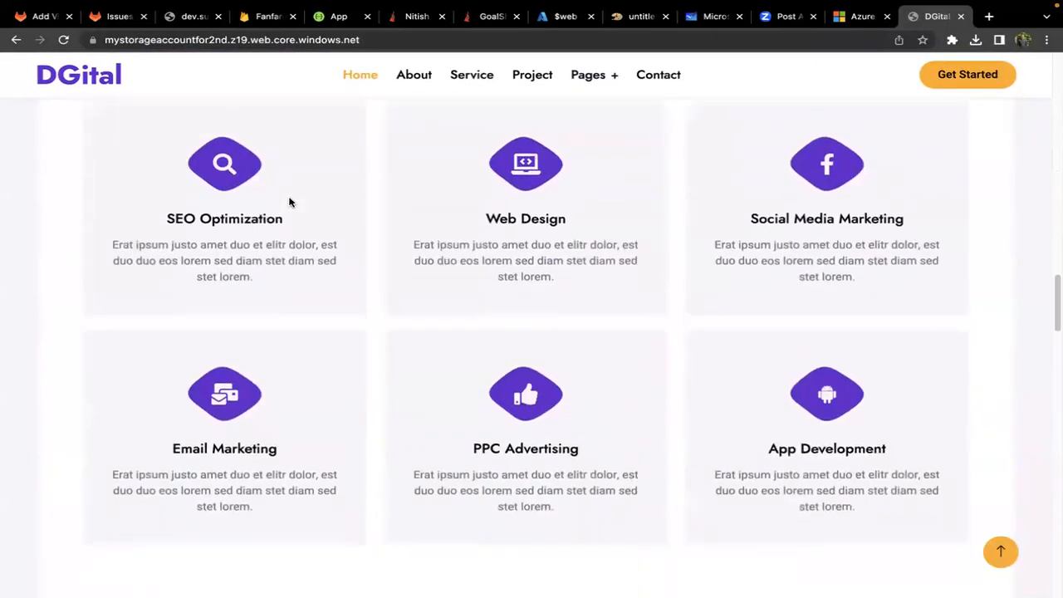
scroll(289, 201, "up", 15)
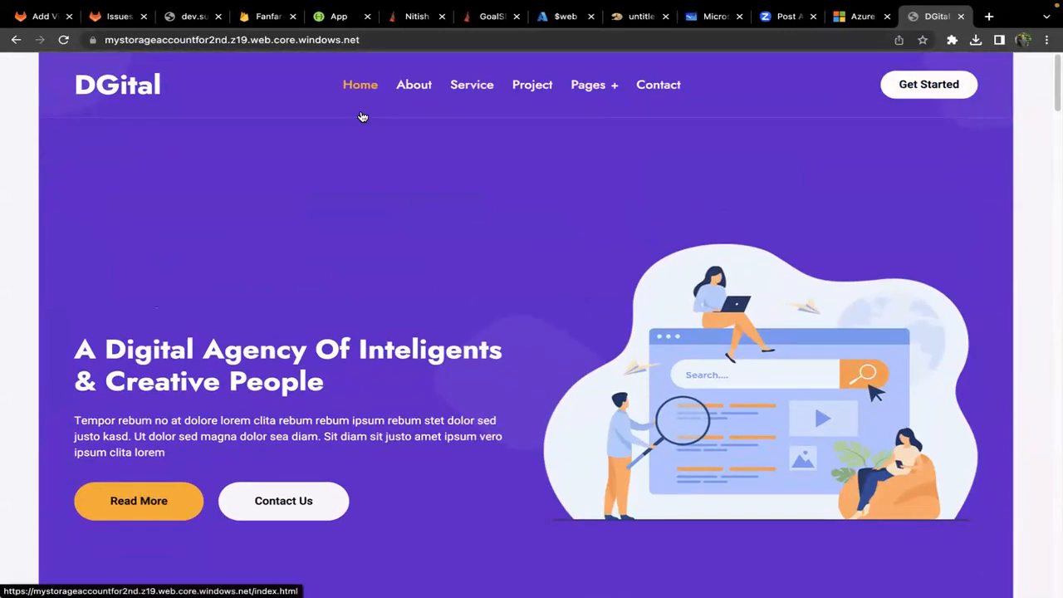
scroll(374, 255, "down", 14)
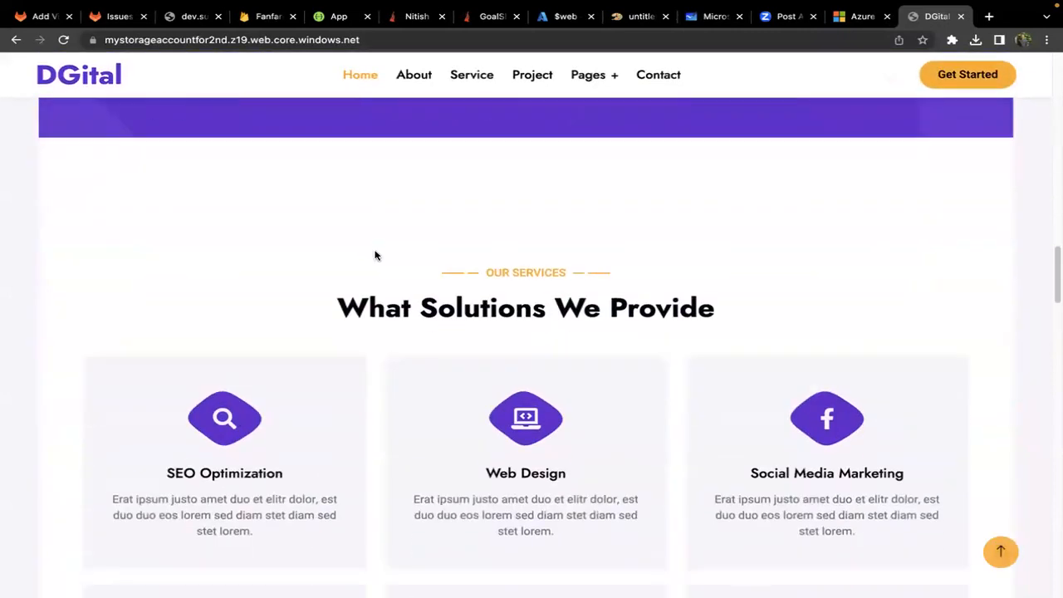
scroll(375, 252, "up", 6)
scroll(374, 252, "up", 10)
scroll(375, 254, "down", 20)
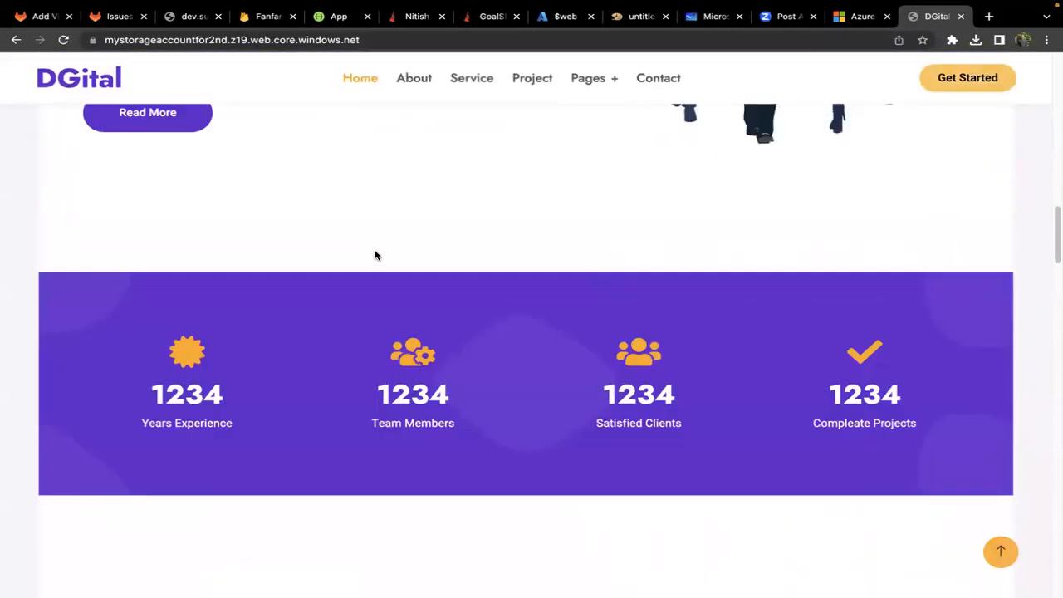
scroll(375, 255, "down", 15)
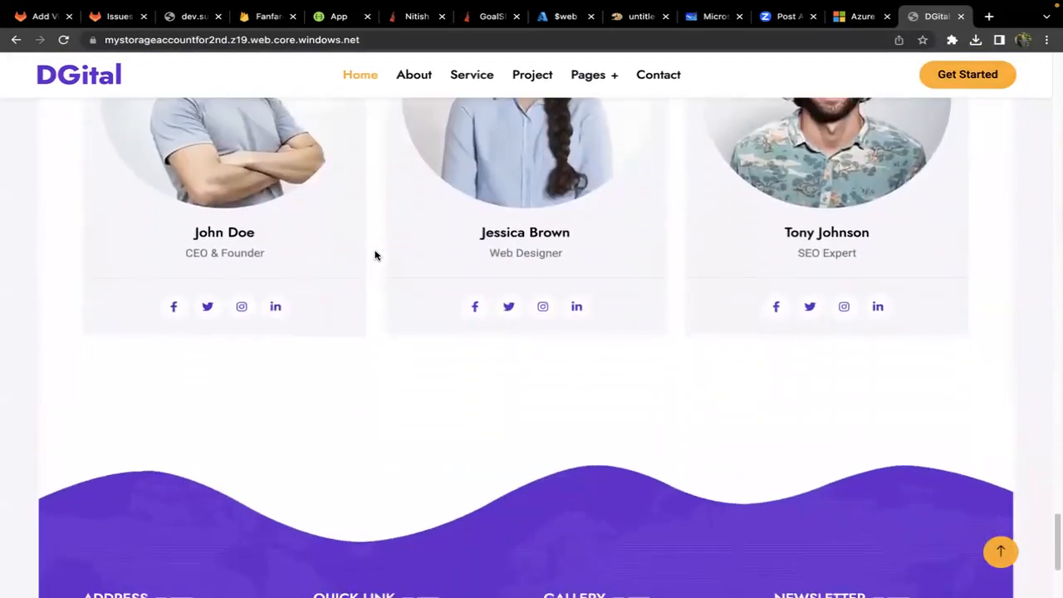
scroll(375, 256, "up", 20)
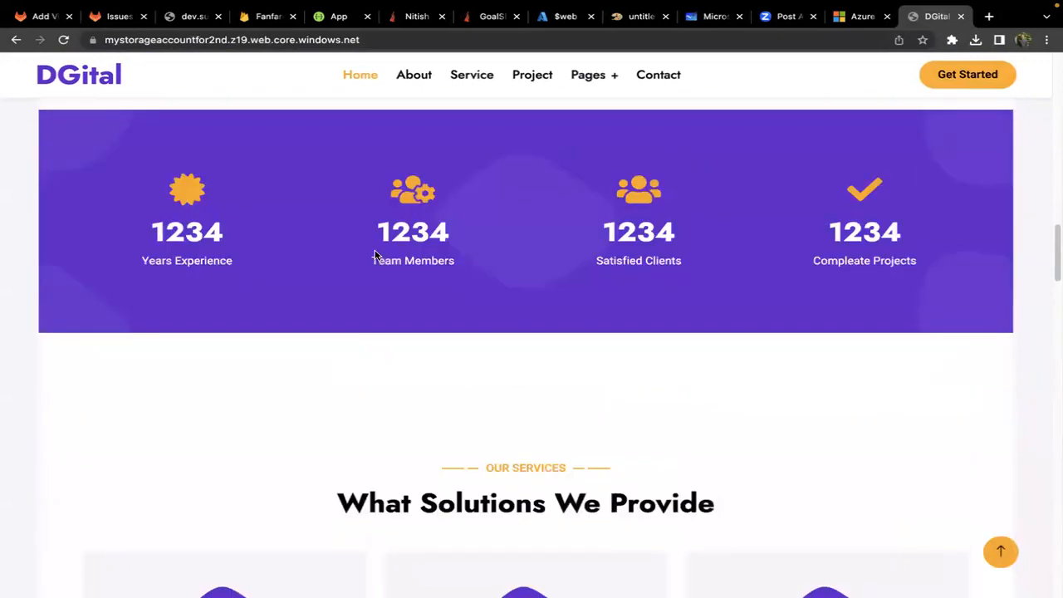
scroll(375, 256, "up", 3)
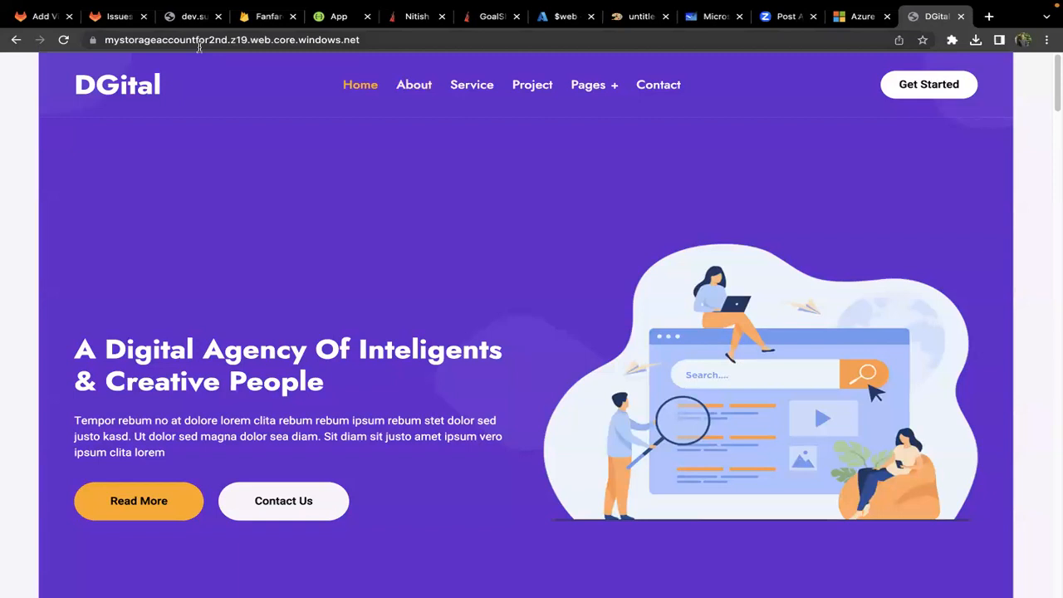
Check the website's connection information again and open its Home page link
scroll(255, 185, "down", 10)
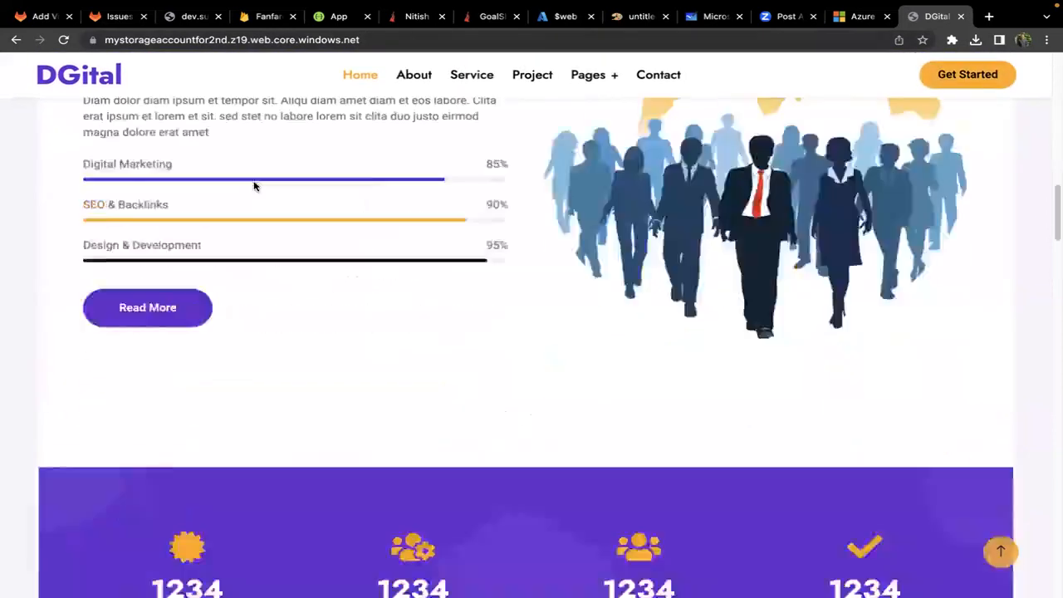
scroll(254, 186, "up", 4)
scroll(254, 186, "up", 6)
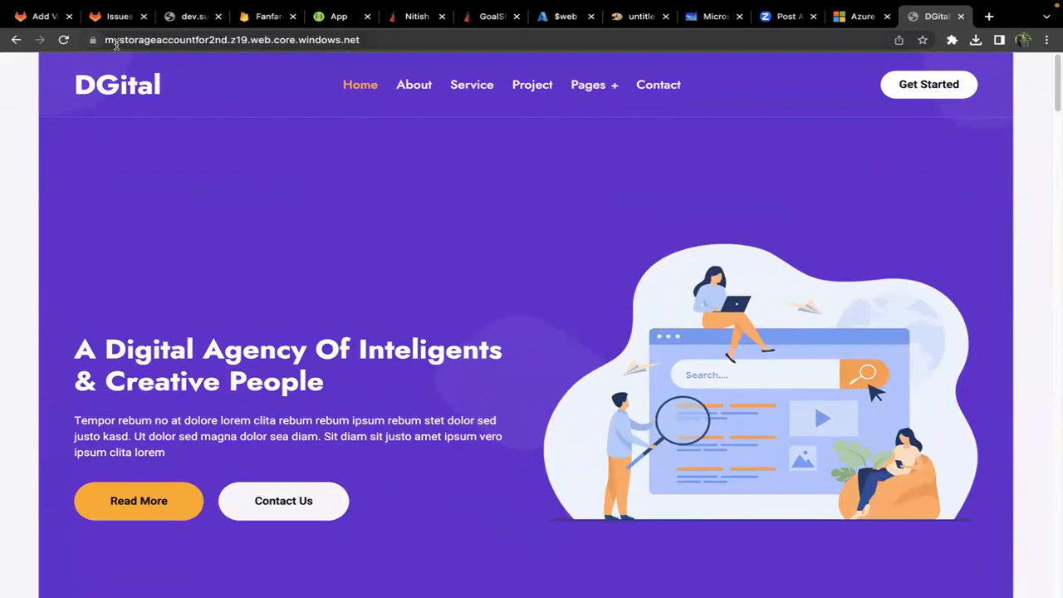
left_click(93, 40)
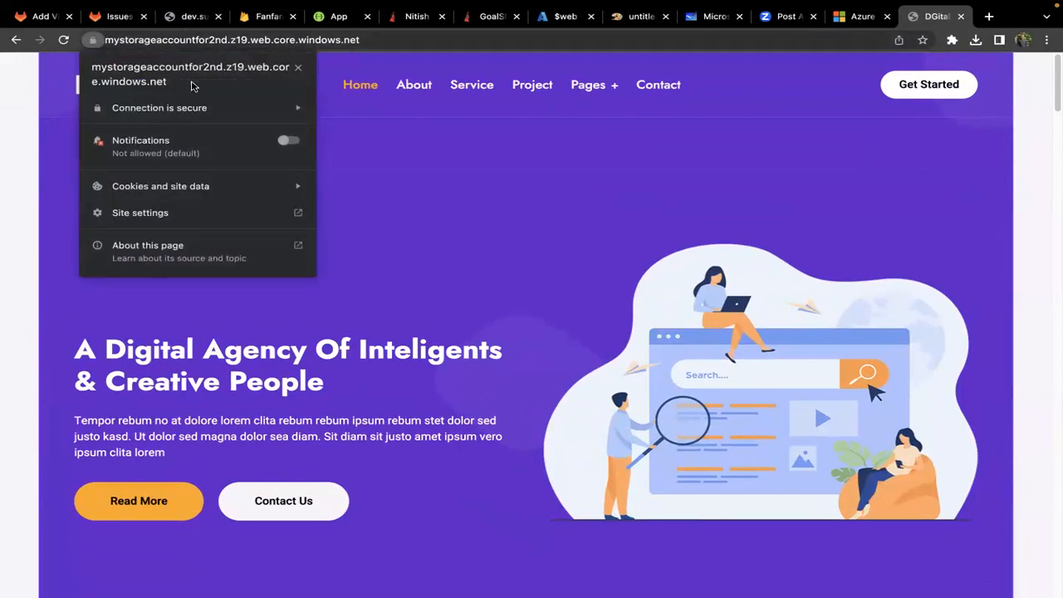
left_click(366, 107)
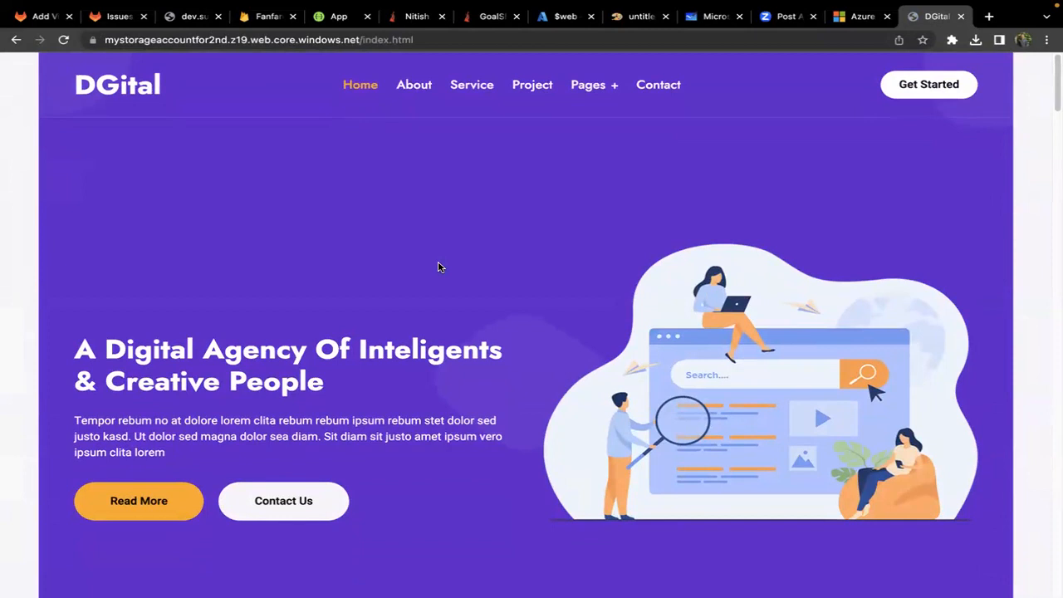
Switch to the Azure portal's $web container and reload it to check the uploaded website files
left_click(565, 16)
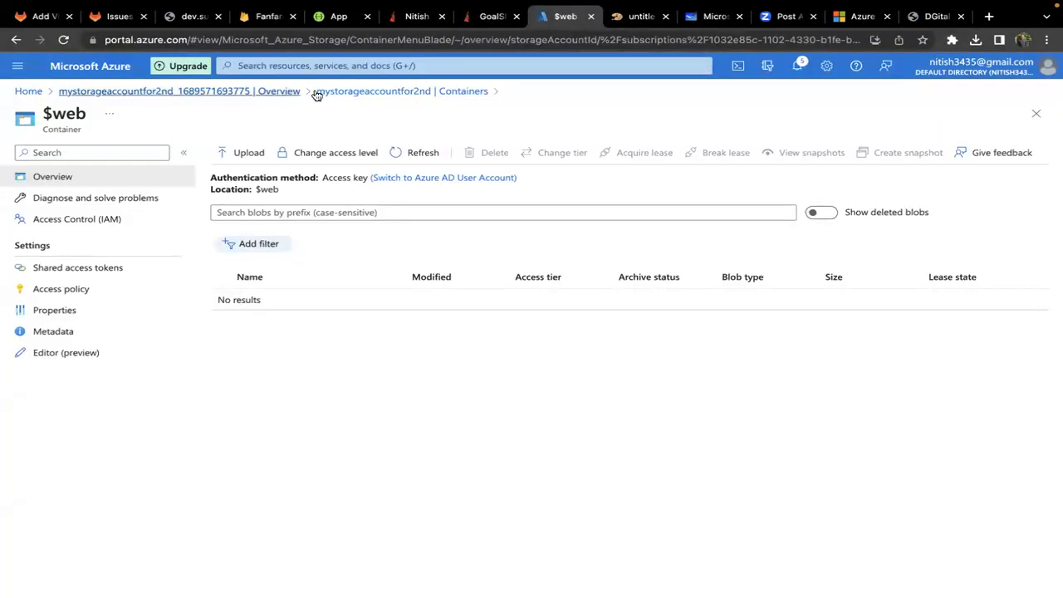
left_click(64, 39)
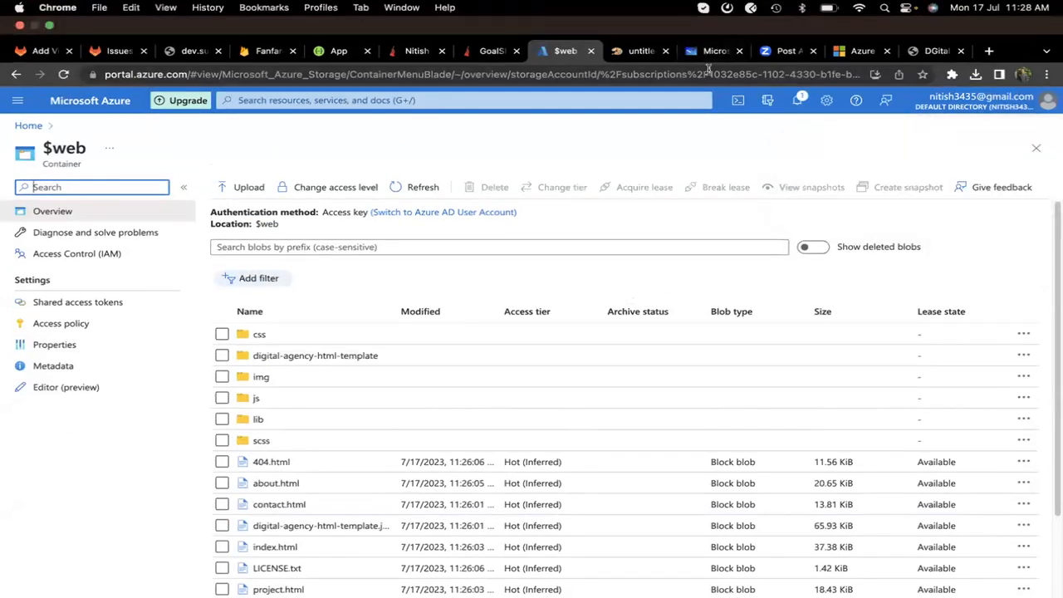
left_click(856, 51)
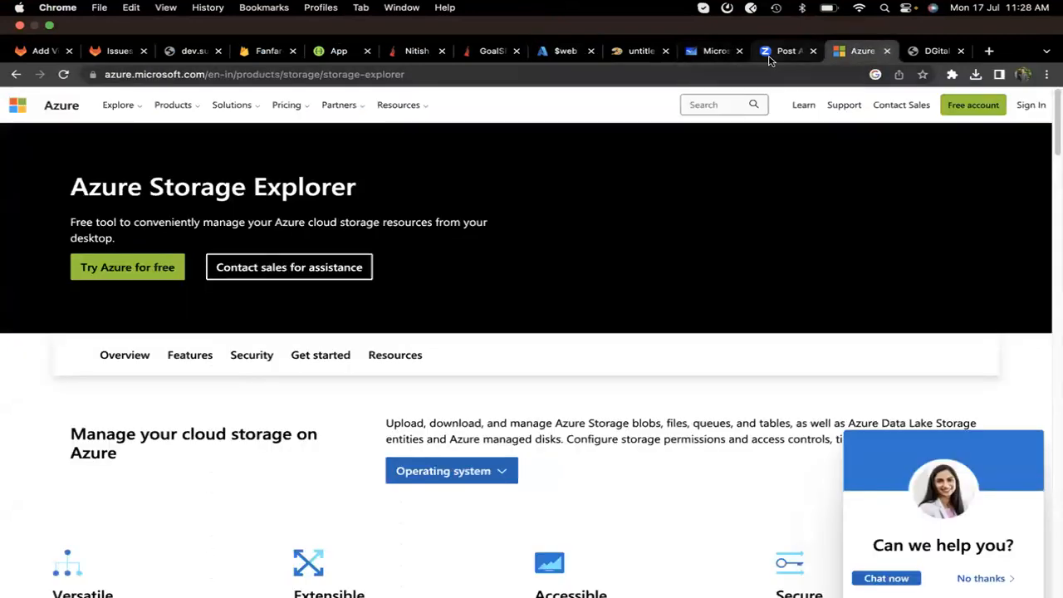
left_click(573, 52)
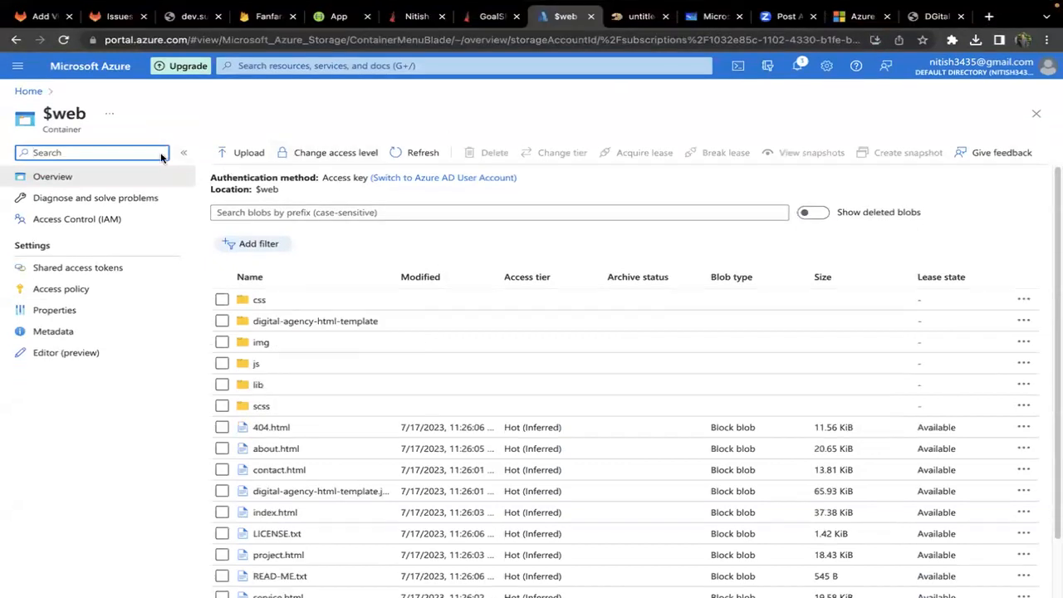
Return to the Azure portal home and start creating an Azure virtual machine from the Virtual machines service
left_click(25, 91)
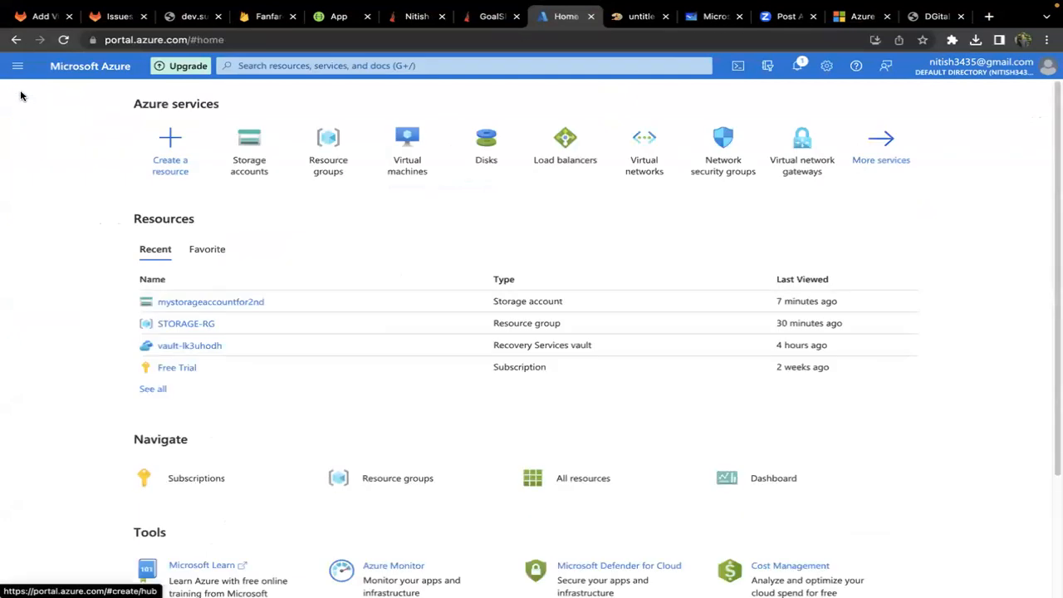
left_click(399, 135)
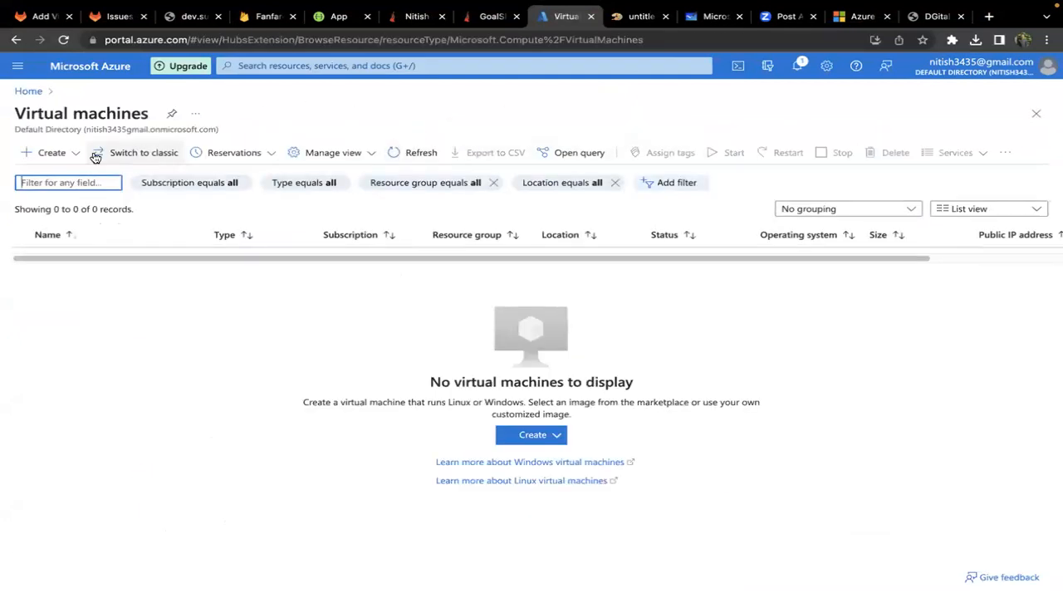
left_click(53, 152)
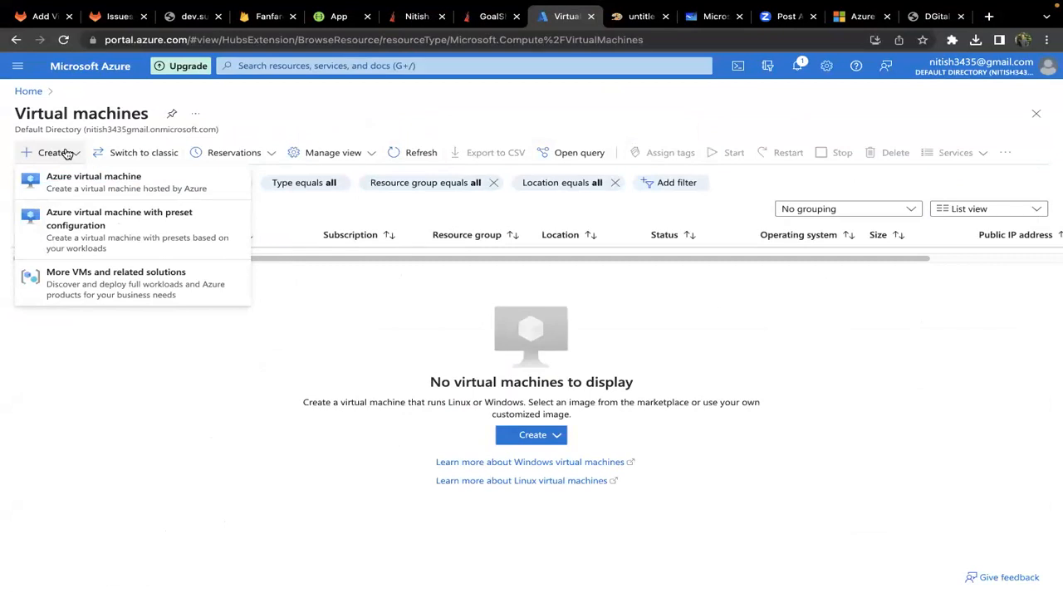
left_click(79, 173)
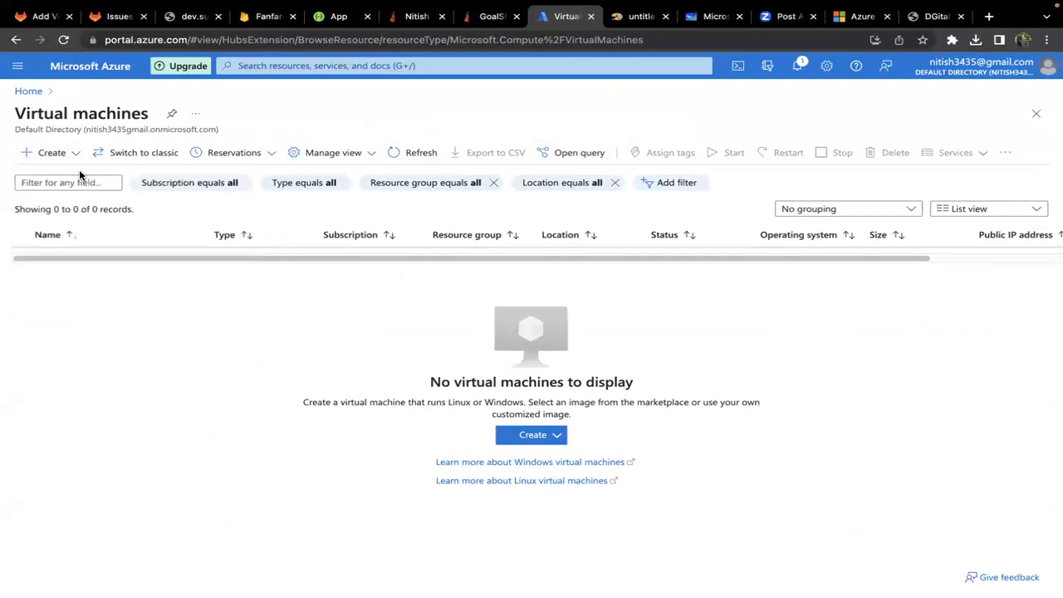
Choose STORAGE-RG as the resource group and name the virtual machine UBUNTU-VM
scroll(239, 299, "down", 2)
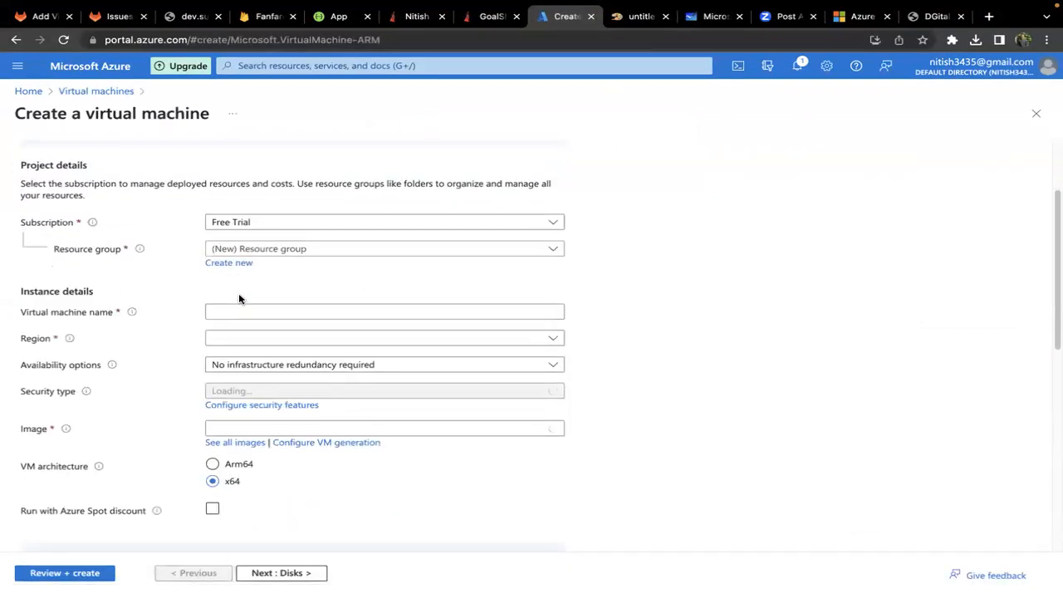
left_click(295, 245)
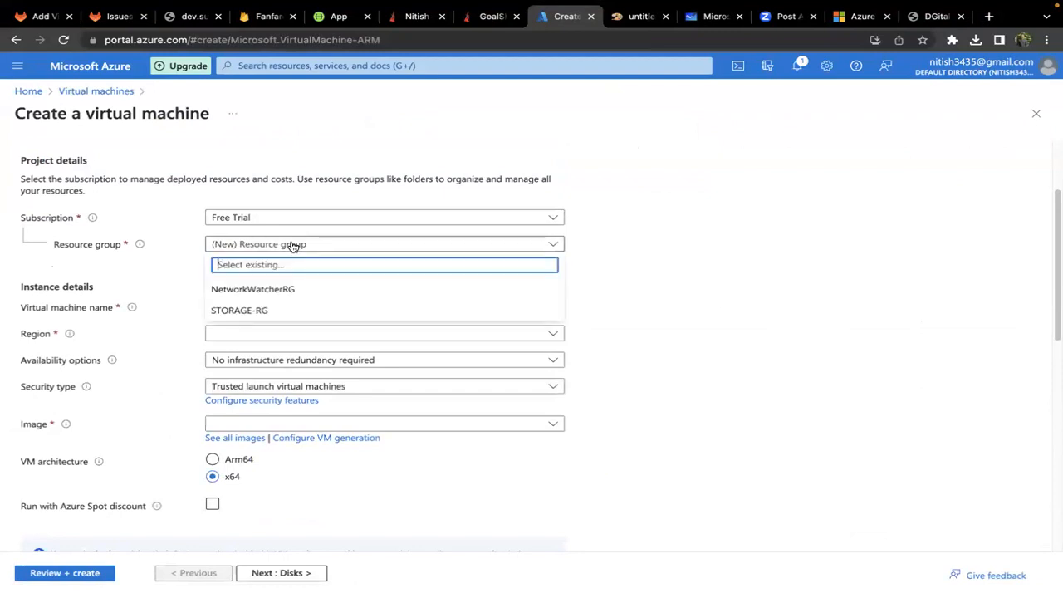
left_click(266, 309)
scroll(261, 304, "down", 1)
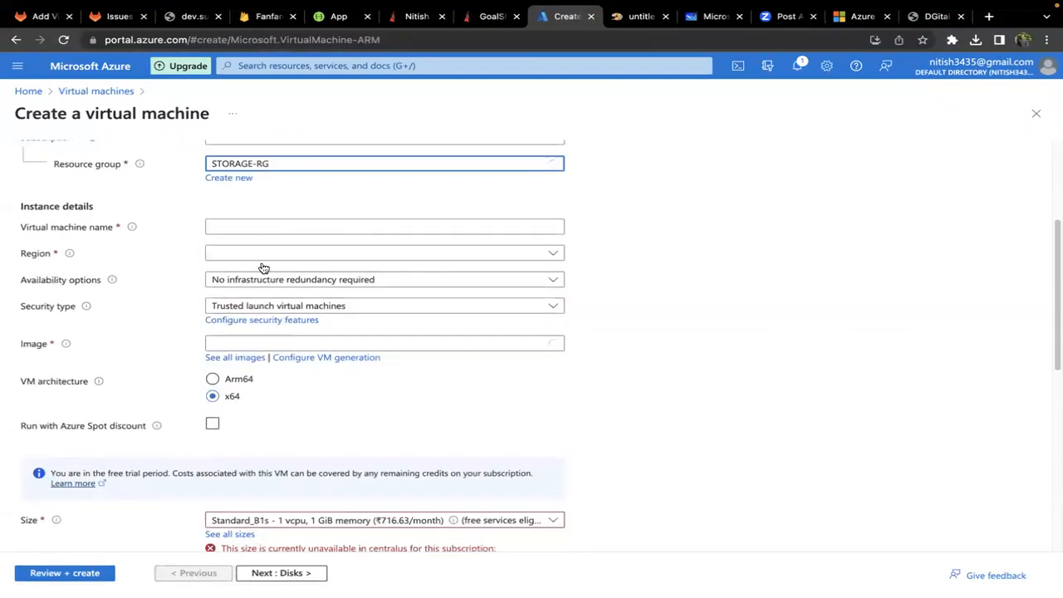
left_click(250, 222)
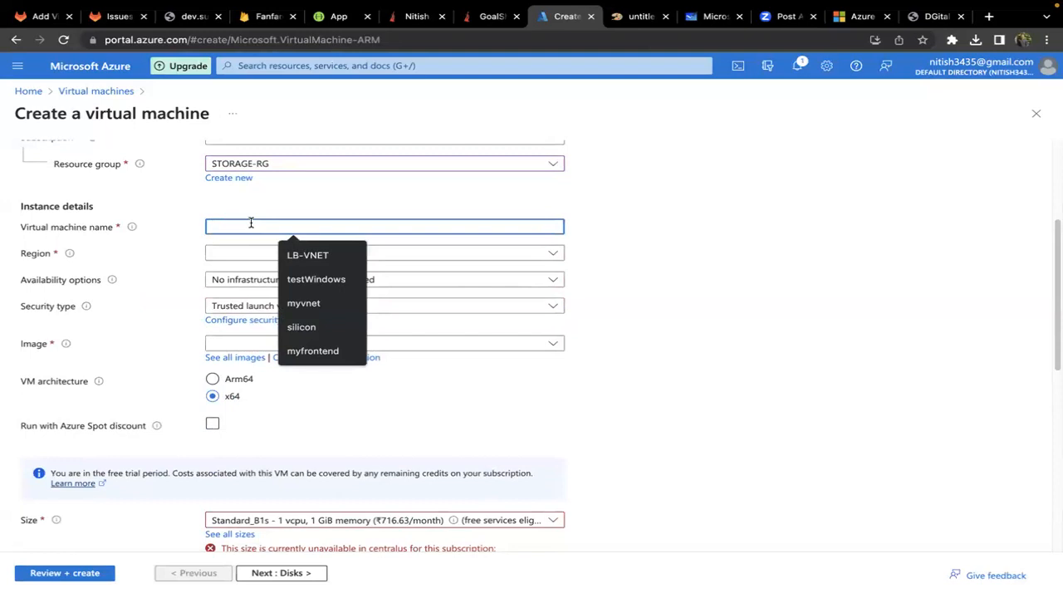
type("UBUNTU-VM")
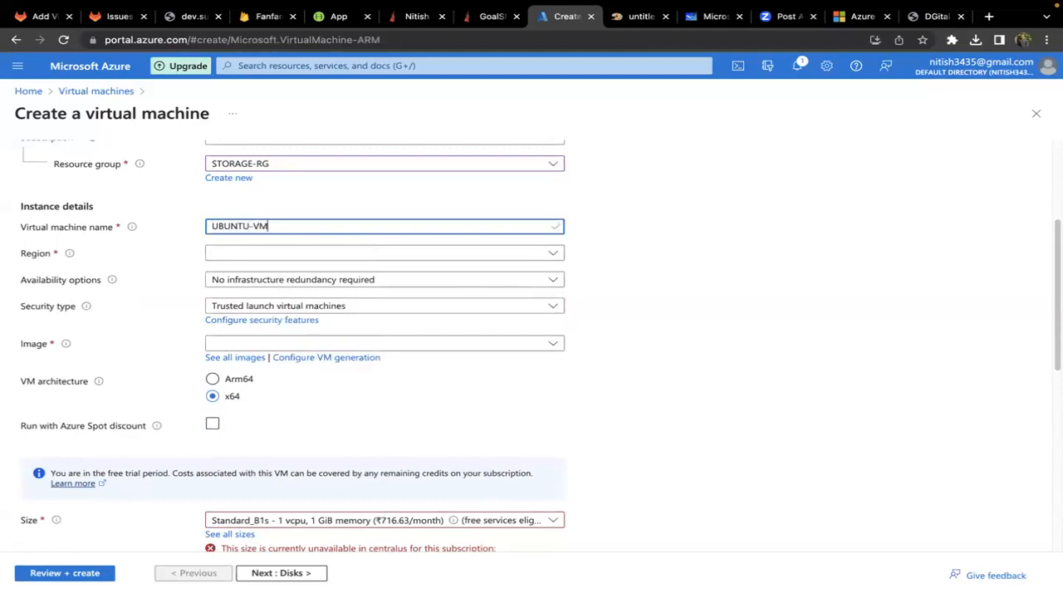
left_click(261, 253)
scroll(280, 423, "down", 2)
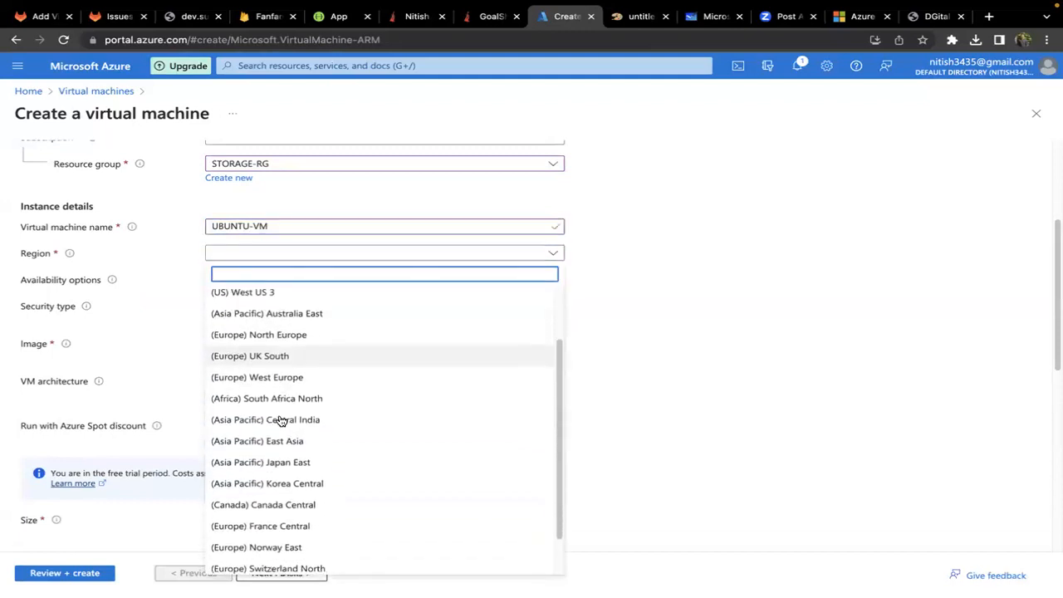
scroll(280, 430, "down", 1)
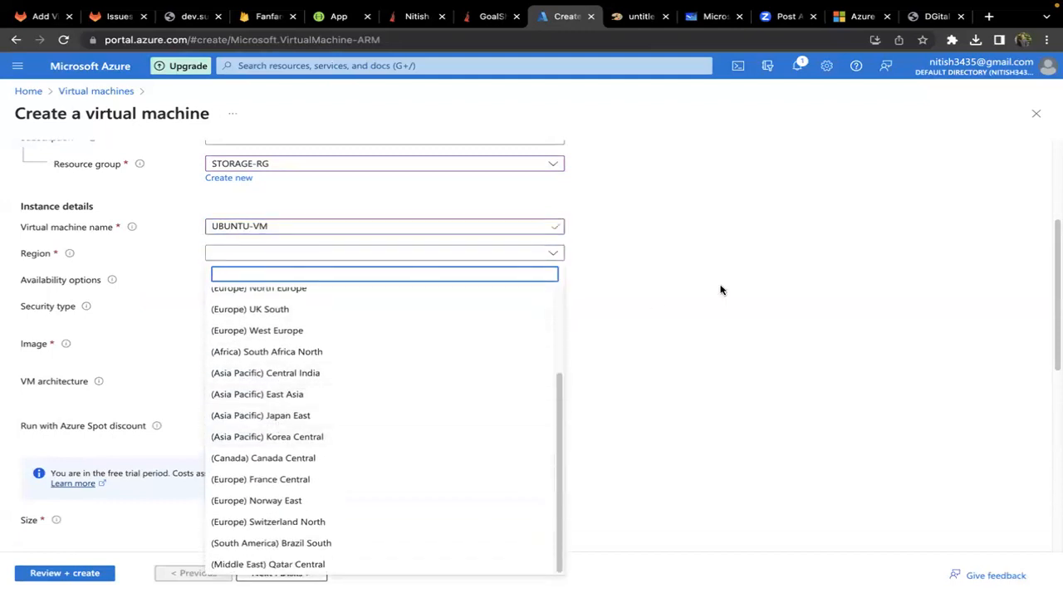
left_click(691, 320)
Choose Ubuntu Server 20.04 LTS - x64 Gen2 as the virtual machine's image
scroll(673, 314, "down", 2)
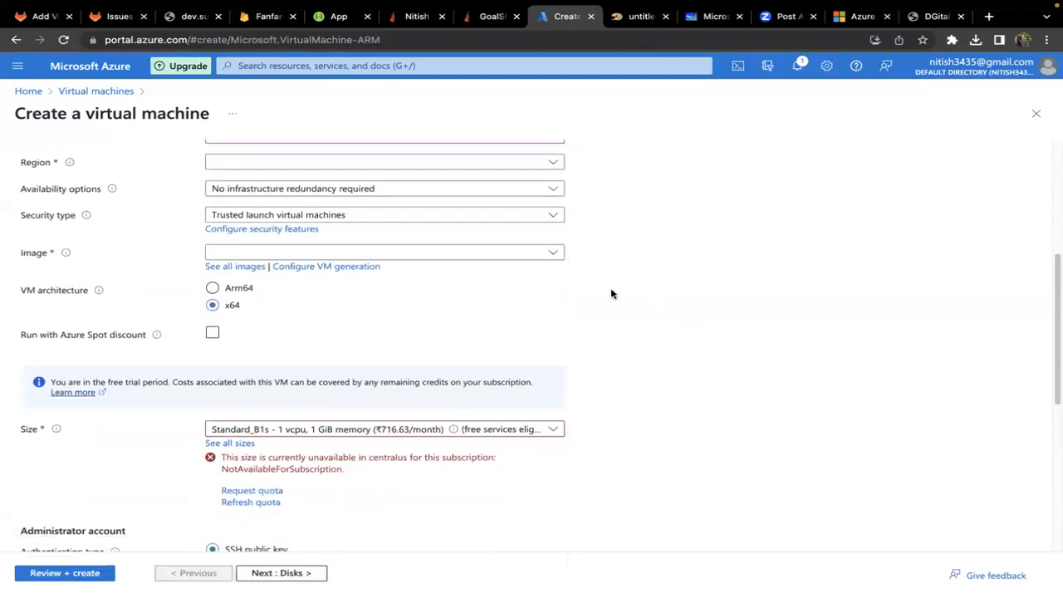
left_click(463, 253)
left_click(405, 320)
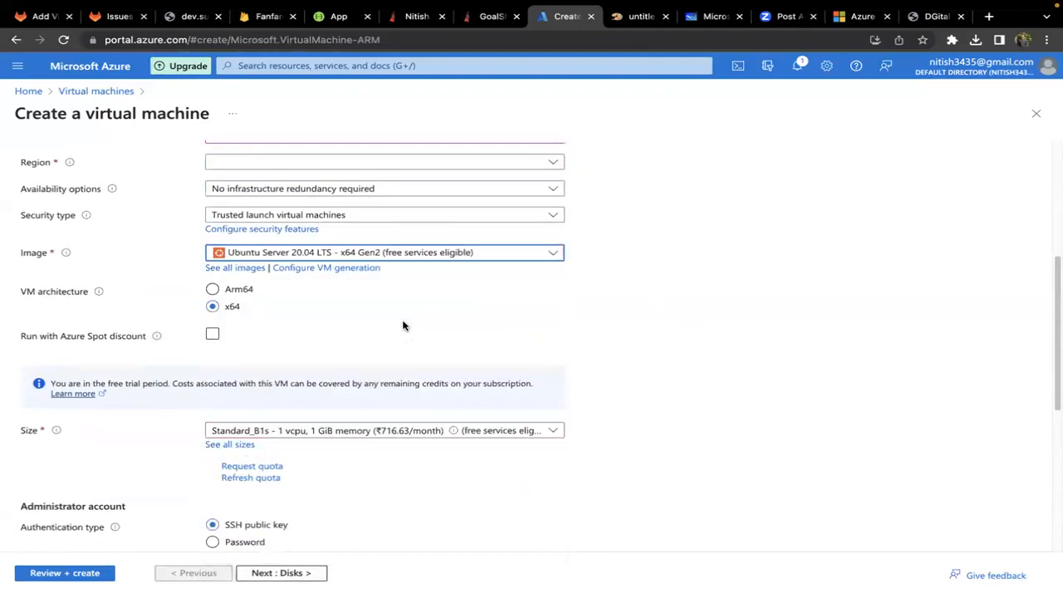
Set the virtual machine's size to Standard_DS1 with 1 vcpu and 3.5 GiB memory
scroll(407, 247, "up", 1)
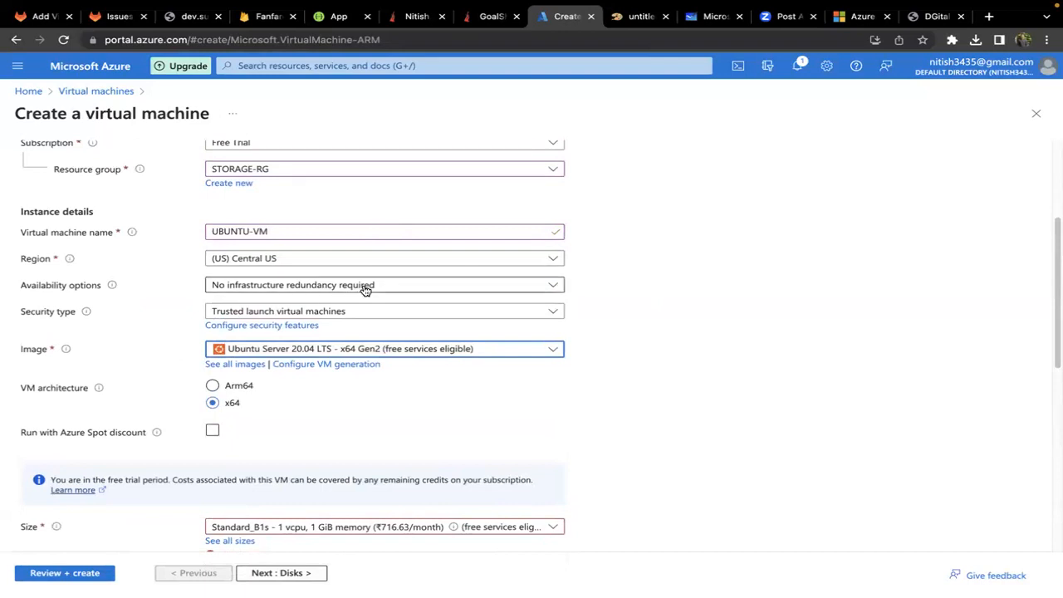
scroll(347, 298, "down", 2)
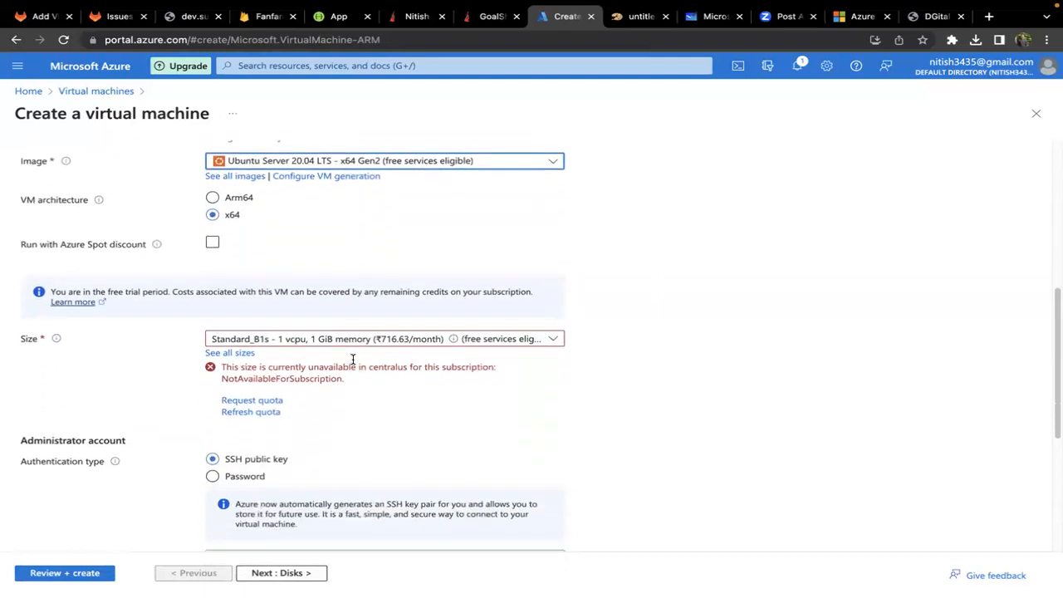
left_click(378, 334)
left_click(338, 378)
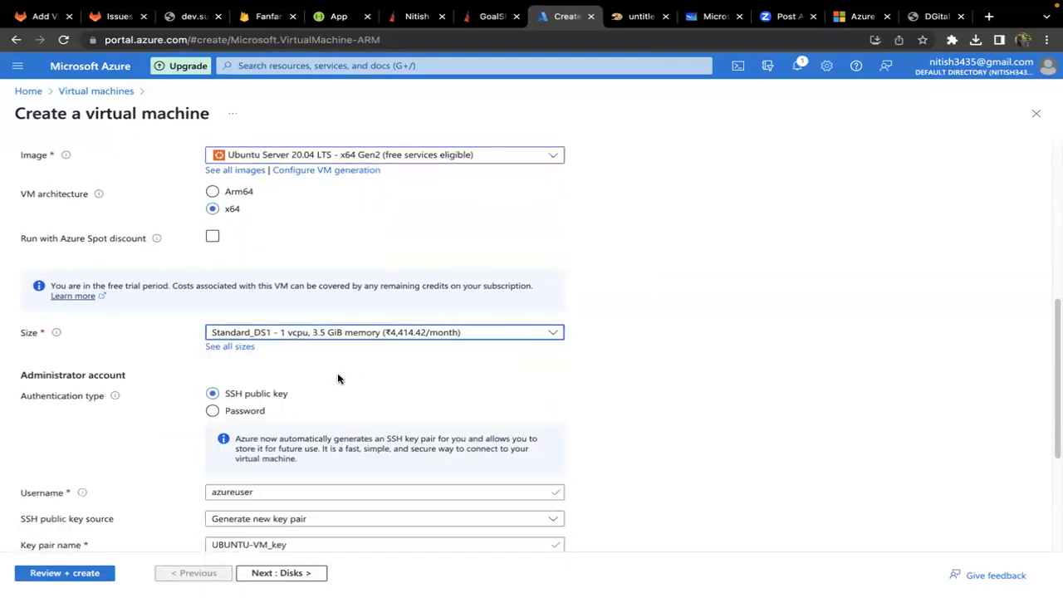
scroll(373, 380, "down", 1)
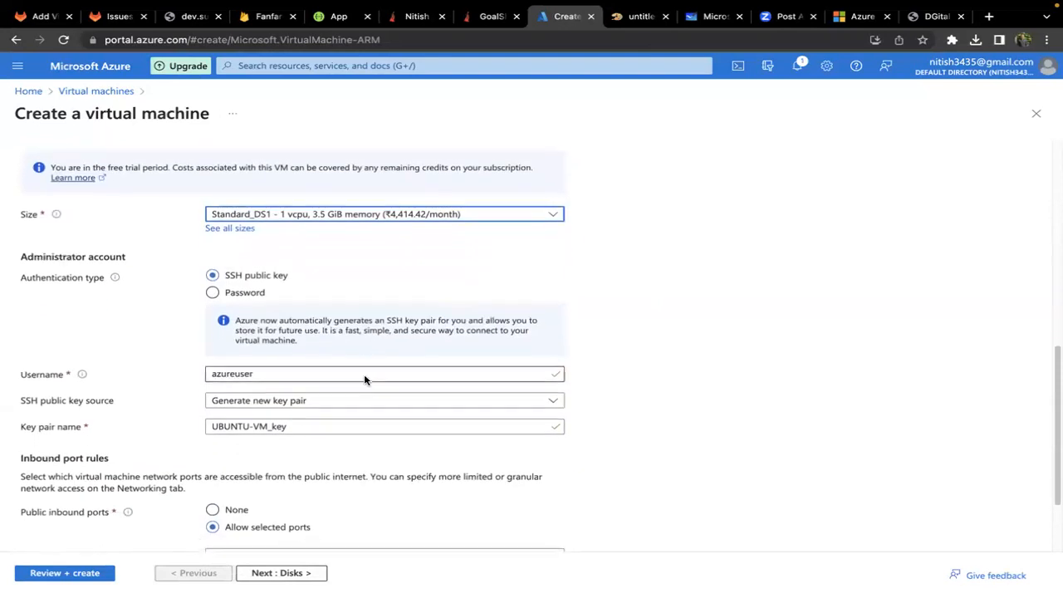
Use password authentication for the administrator account, with username silicon and the account password entered and confirmed
left_click(260, 295)
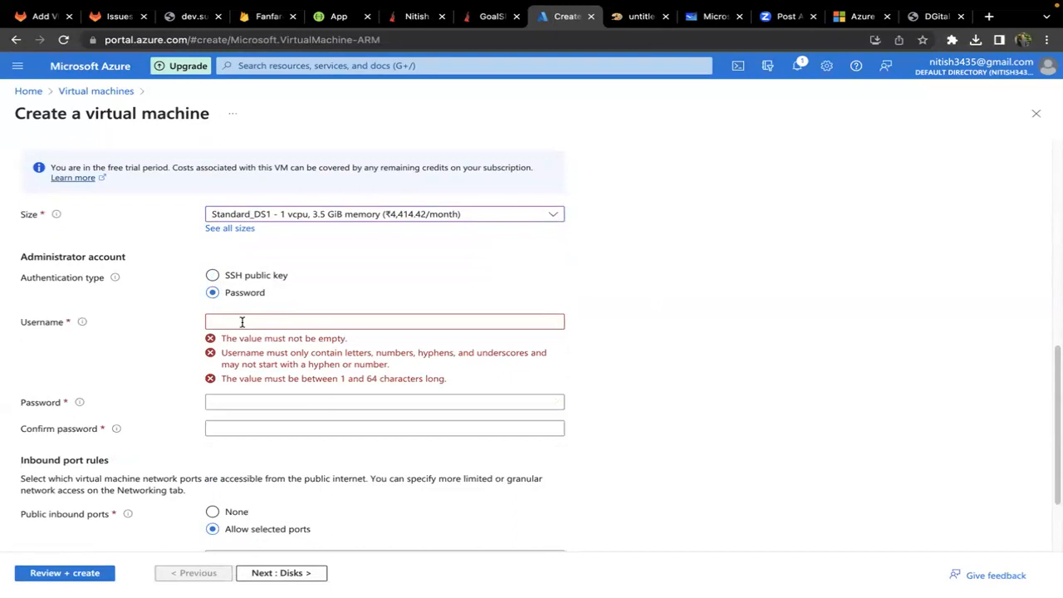
left_click(236, 320)
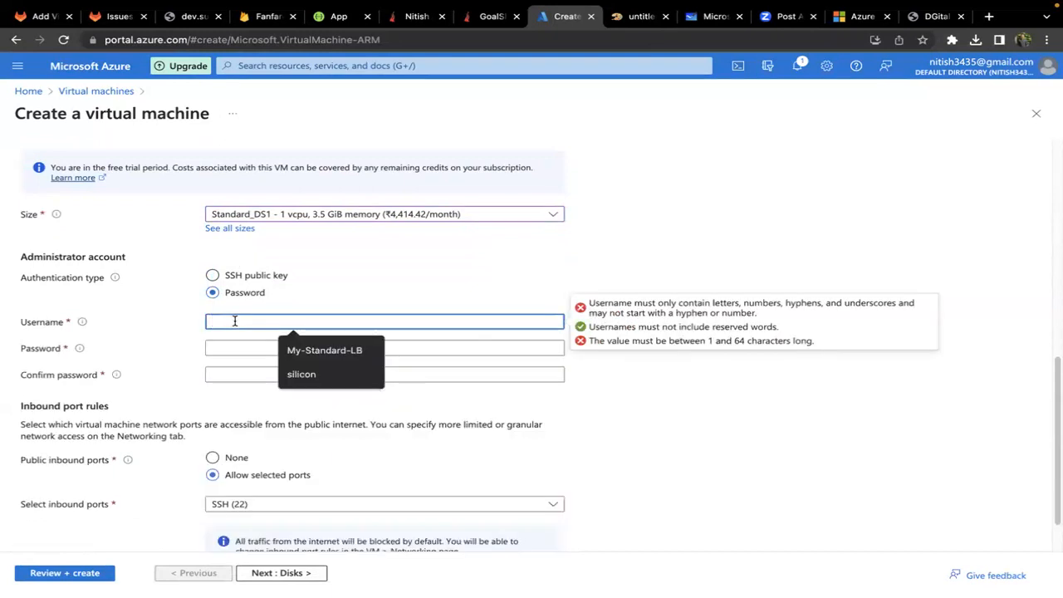
type("silicon")
left_click(235, 350)
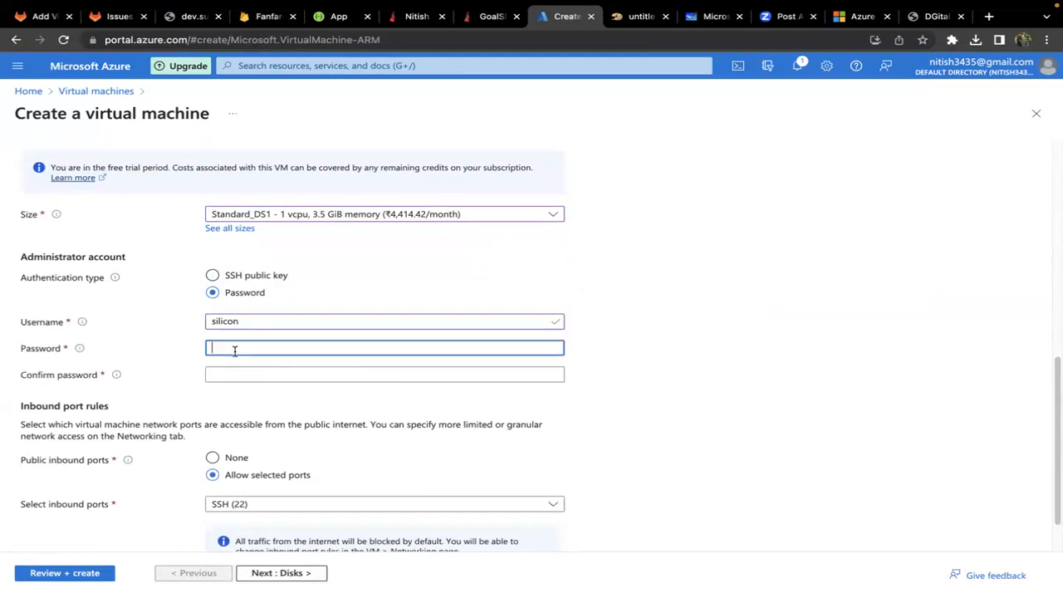
type("••••••••••••")
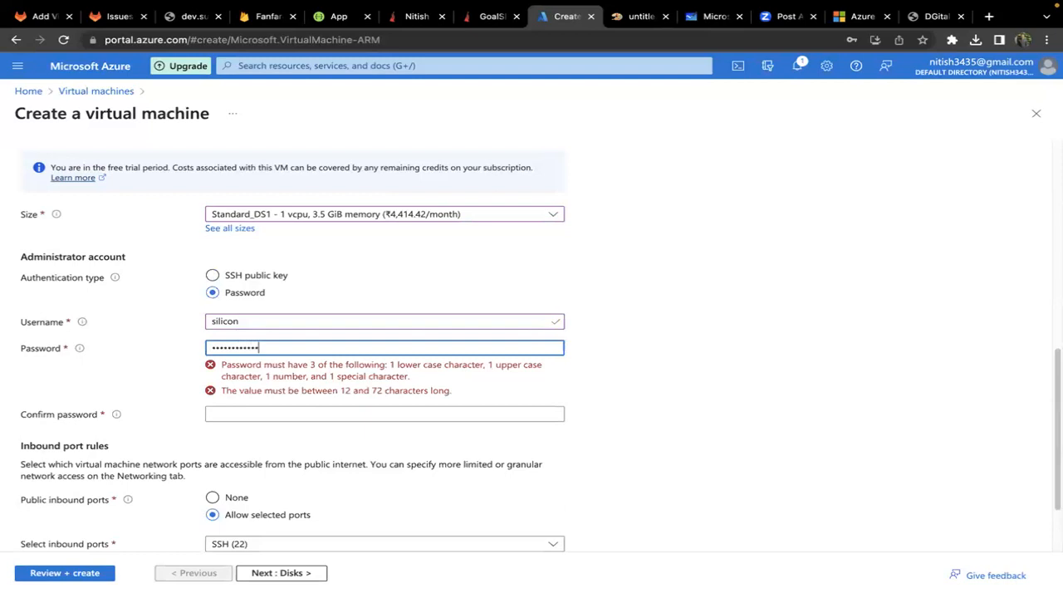
left_click(241, 373)
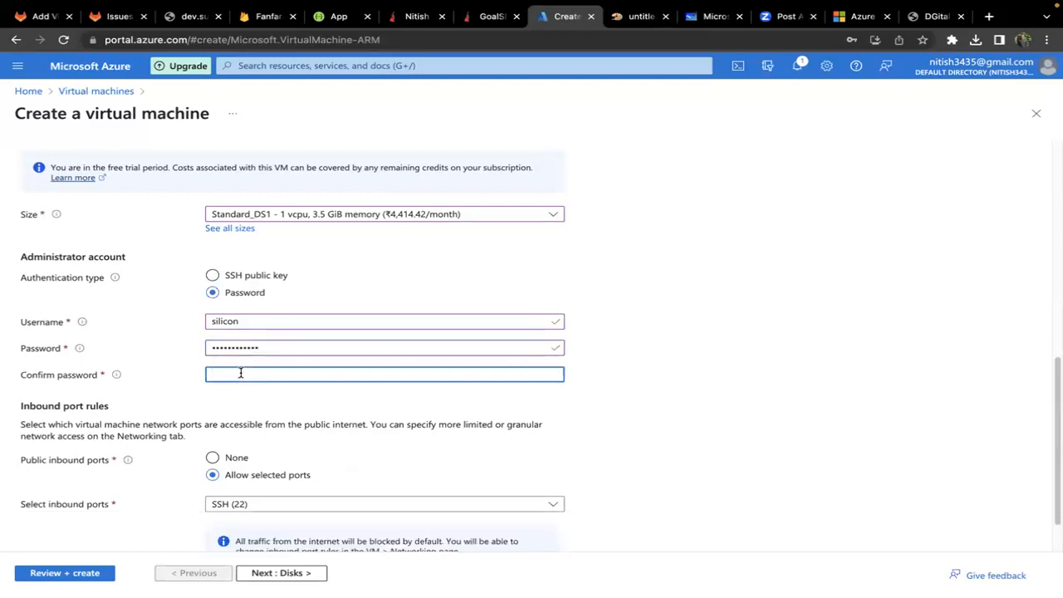
type("•••••••••••")
Allow HTTPS (443) and HTTP (80) as inbound ports in addition to SSH (22)
scroll(300, 429, "down", 1)
left_click(308, 447)
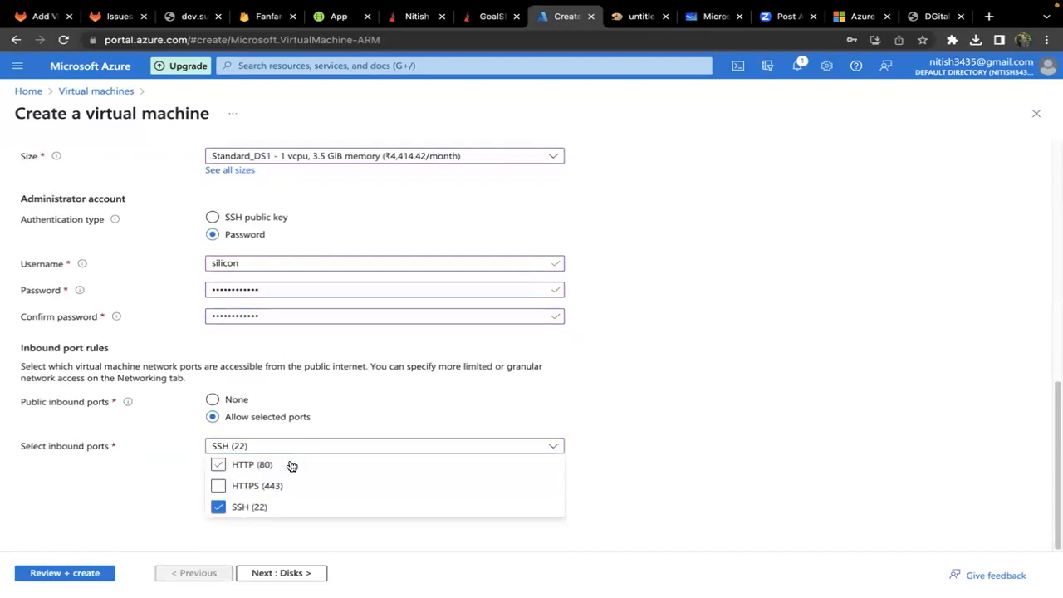
left_click(267, 487)
left_click(265, 465)
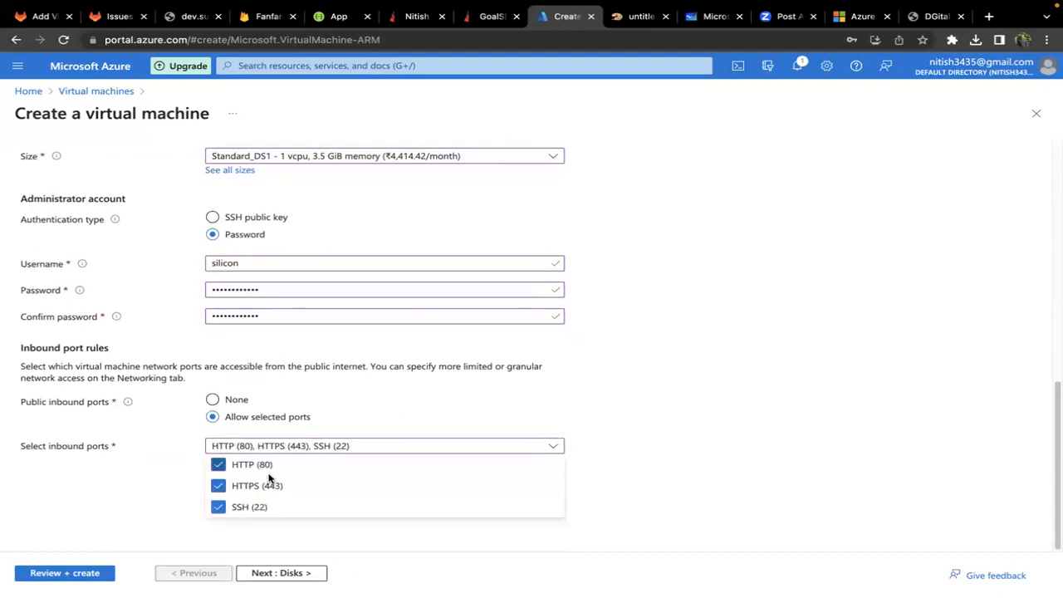
left_click(645, 477)
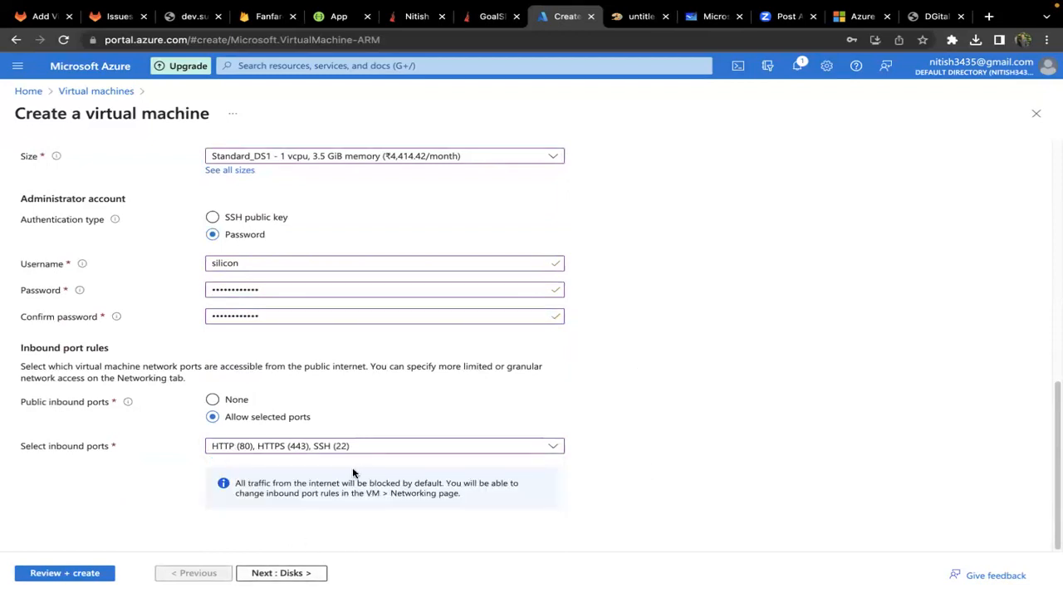
Proceed through the disk, networking, management, monitoring, advanced and tag settings to the final review, keeping the defaults
left_click(277, 573)
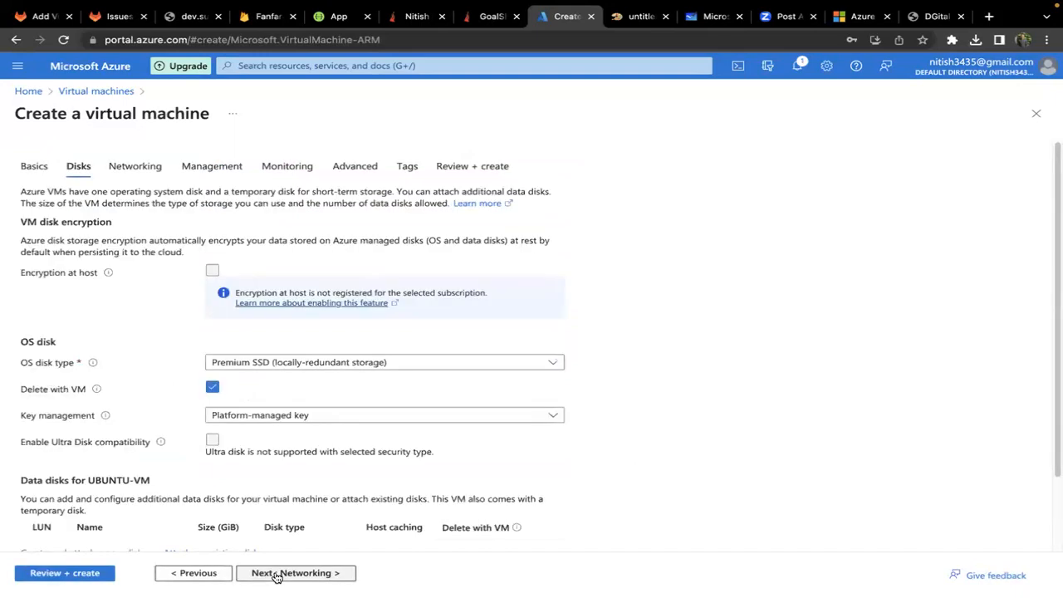
scroll(261, 371, "down", 1)
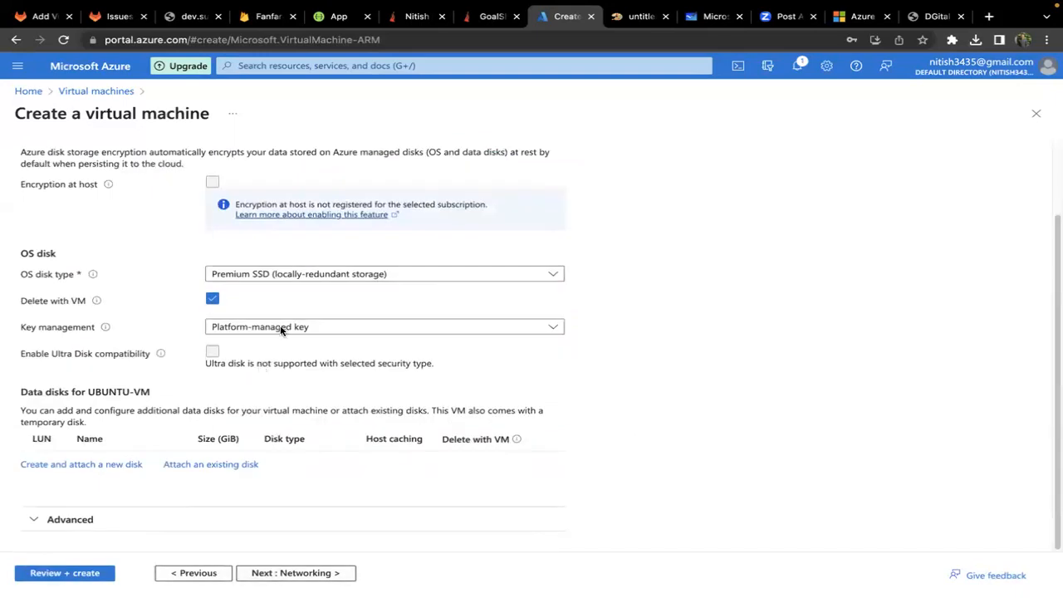
left_click(297, 573)
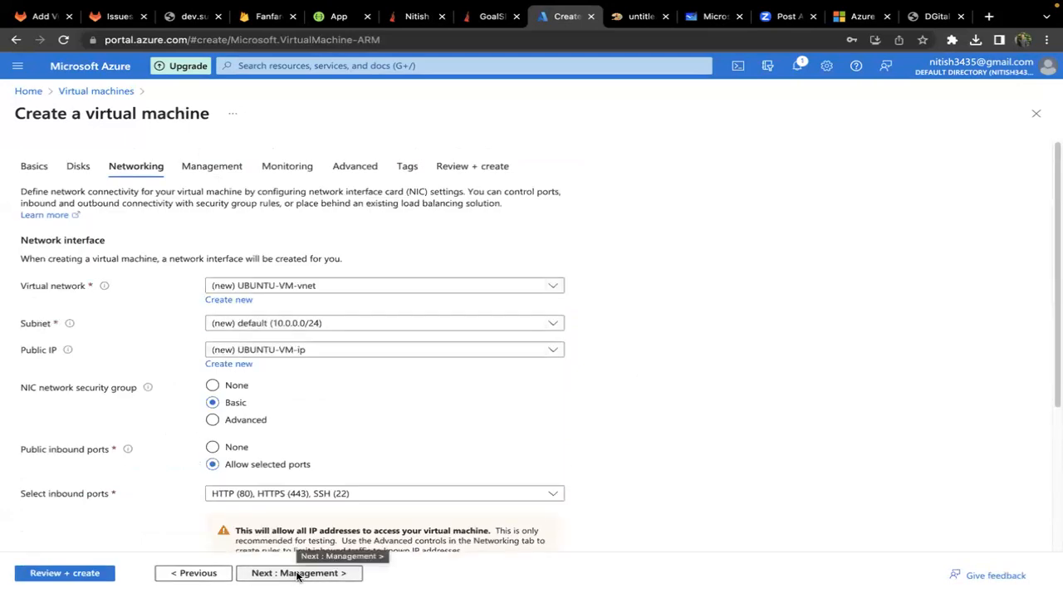
left_click(300, 574)
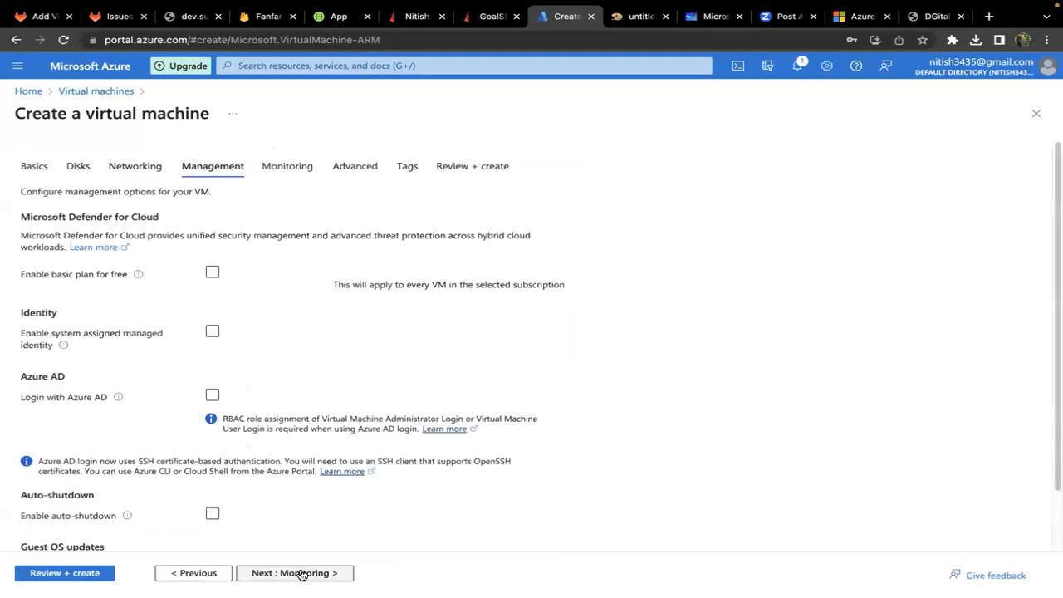
scroll(316, 456, "down", 2)
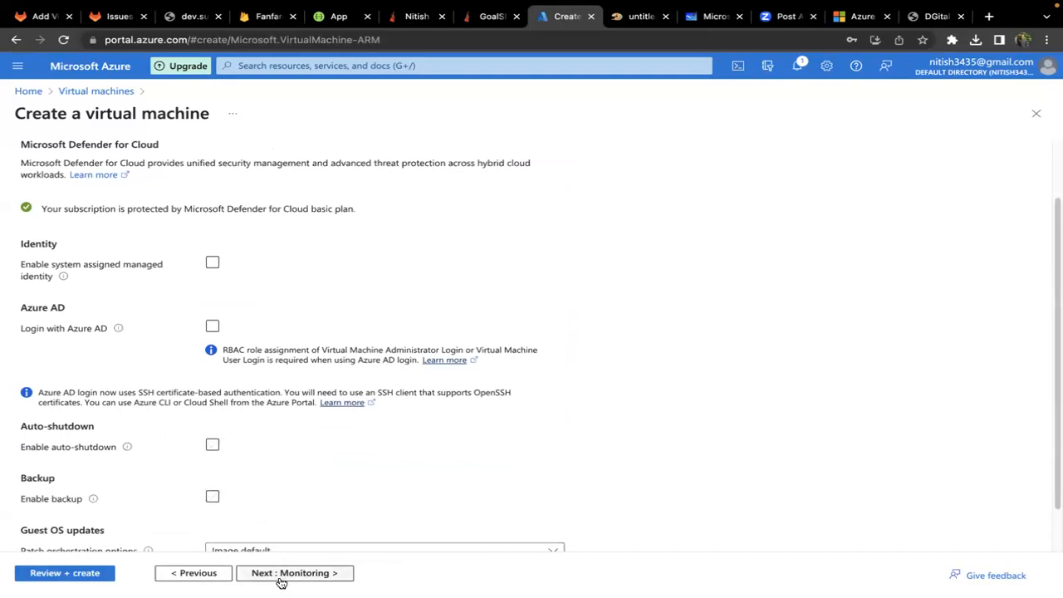
scroll(316, 487, "down", 1)
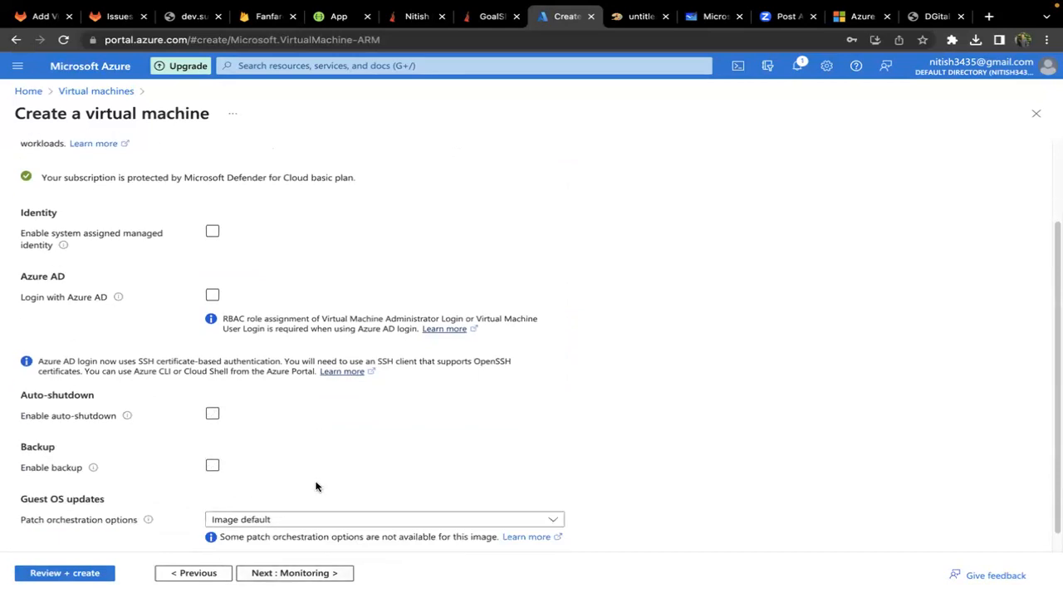
left_click(286, 574)
left_click(286, 573)
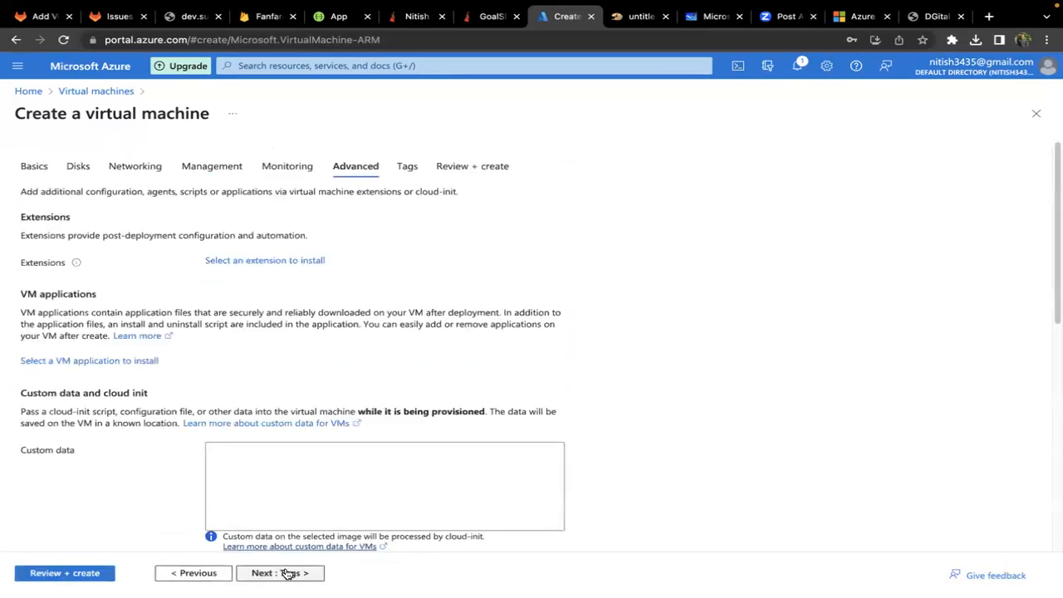
left_click(286, 573)
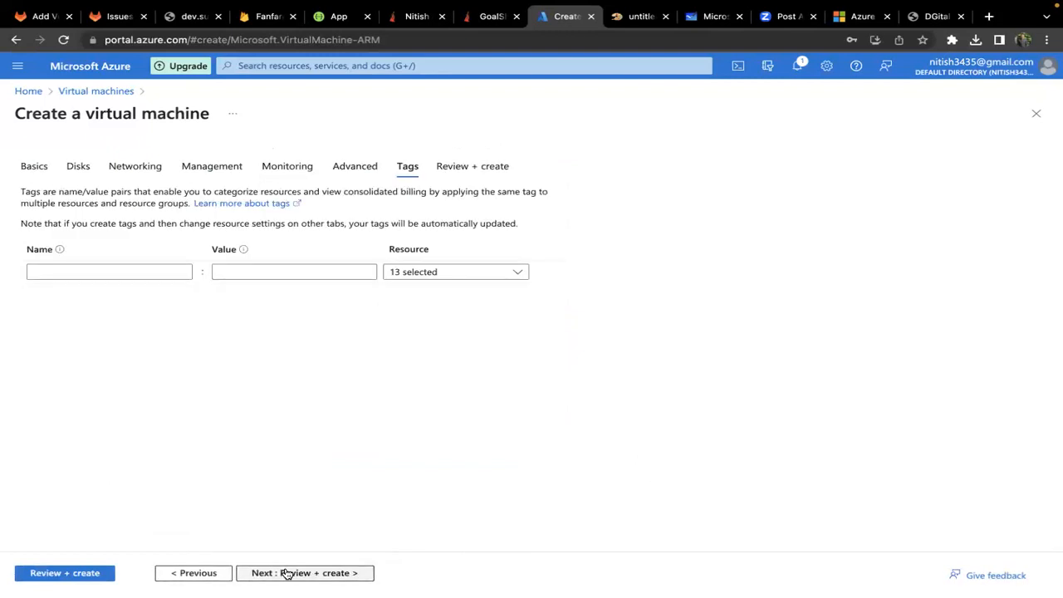
left_click(286, 573)
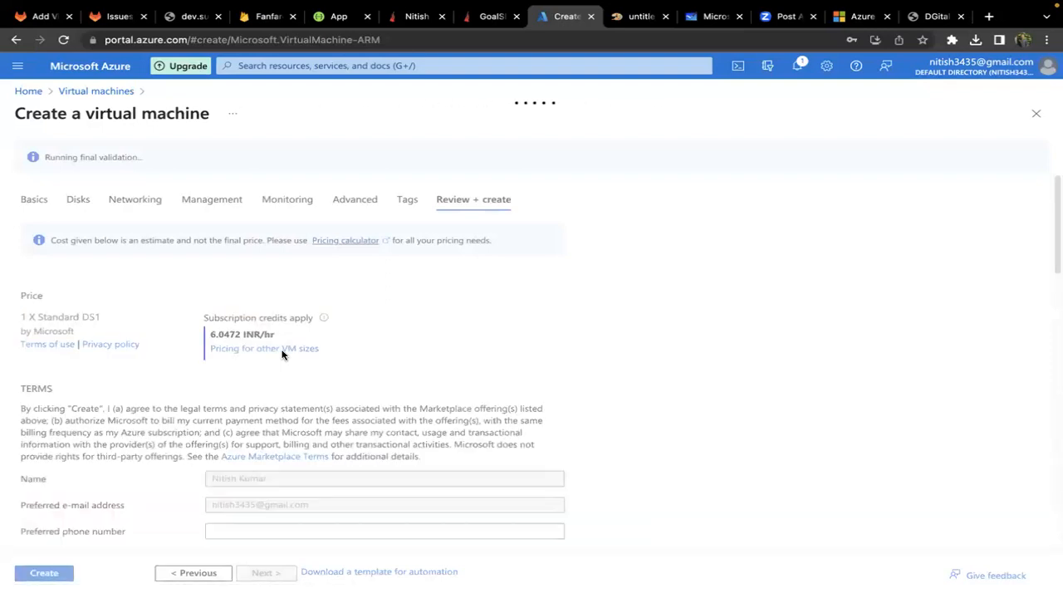
Review the configuration summary, create the virtual machine and open the deployed UBUNTU-VM resource
scroll(296, 401, "down", 2)
scroll(296, 401, "down", 10)
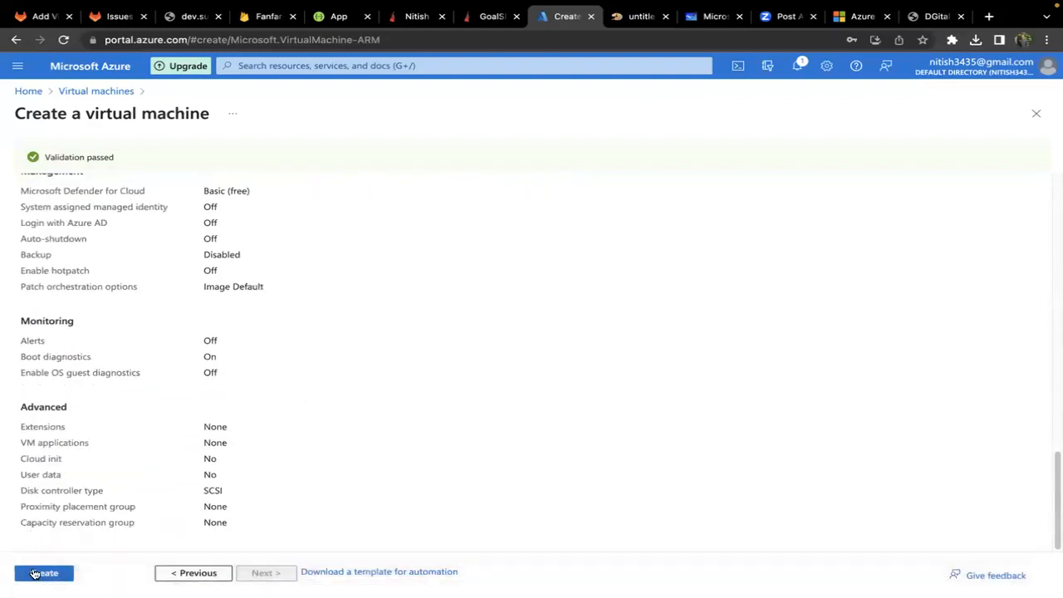
left_click(34, 573)
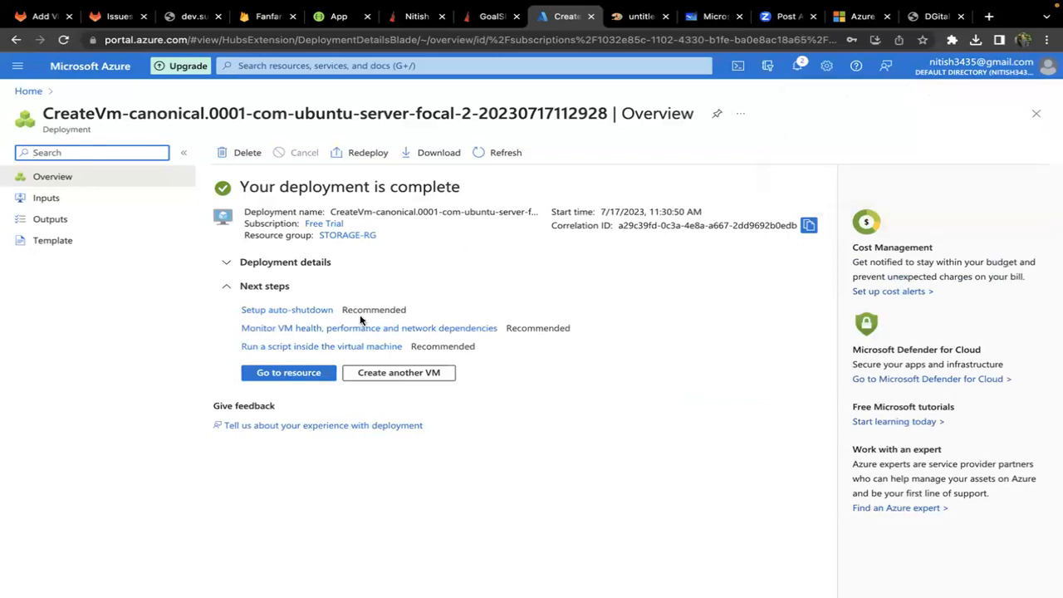
left_click(263, 376)
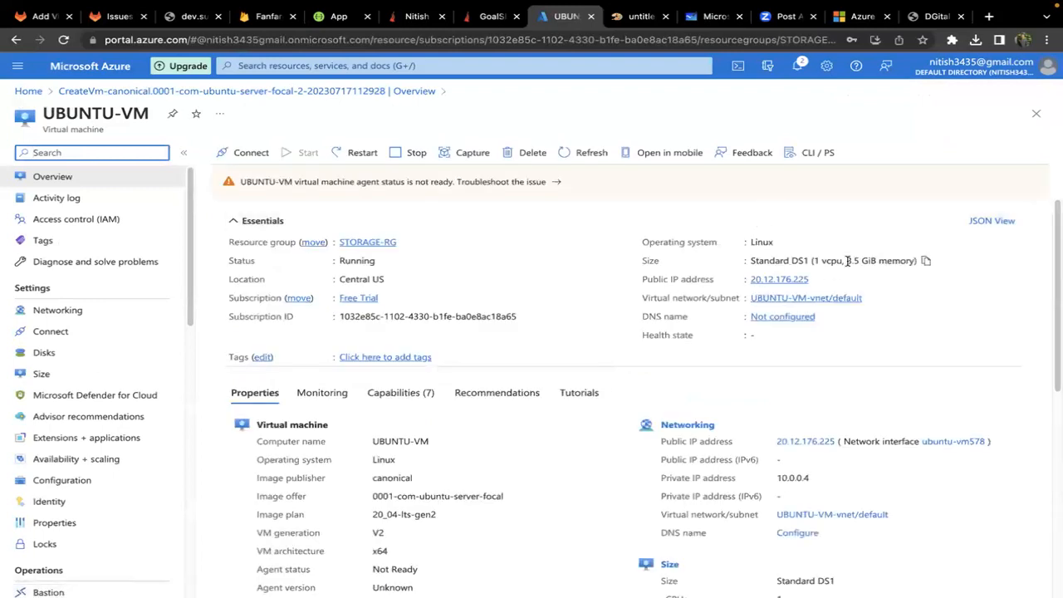
Copy UBUNTU-VM's public IP address and open it in a new browser tab
left_click(818, 279)
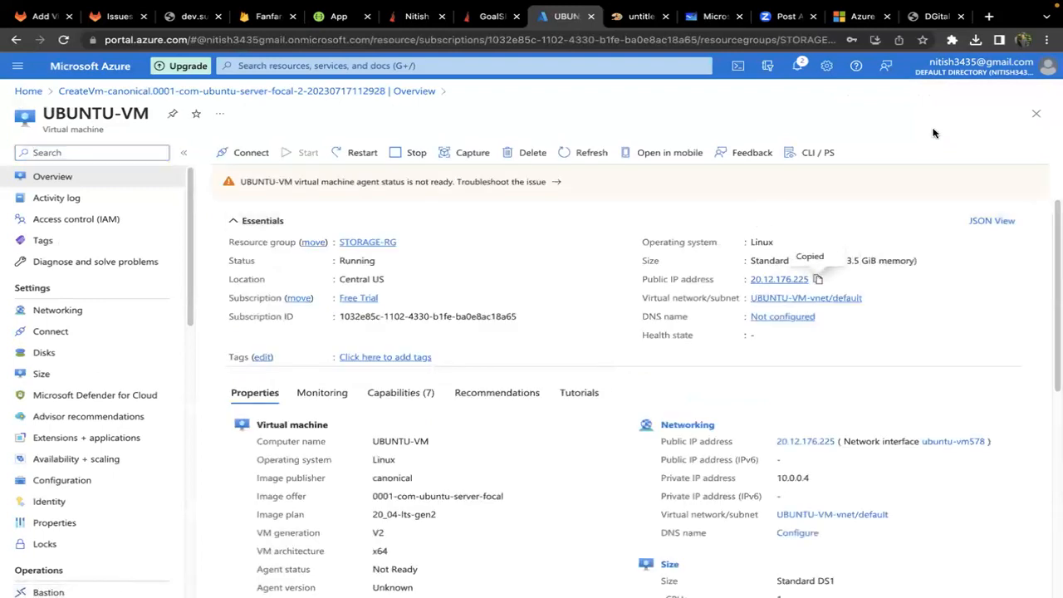
left_click(989, 15)
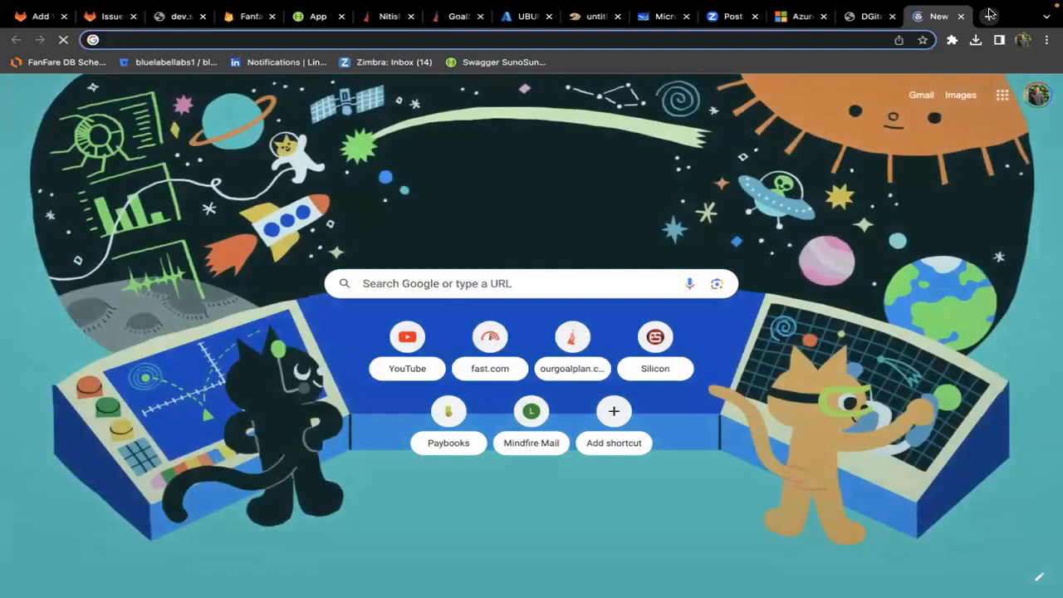
key("ctrl+v")
key("Return")
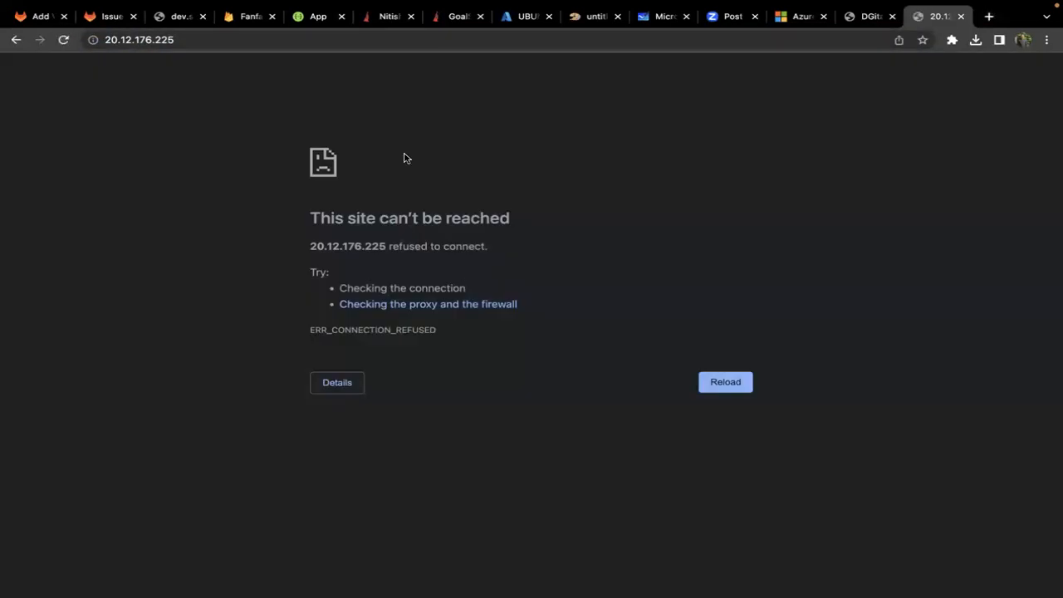
Return to UBUNTU-VM in the Azure portal and copy the example SSH command from its connection instructions
left_click(512, 19)
left_click(245, 151)
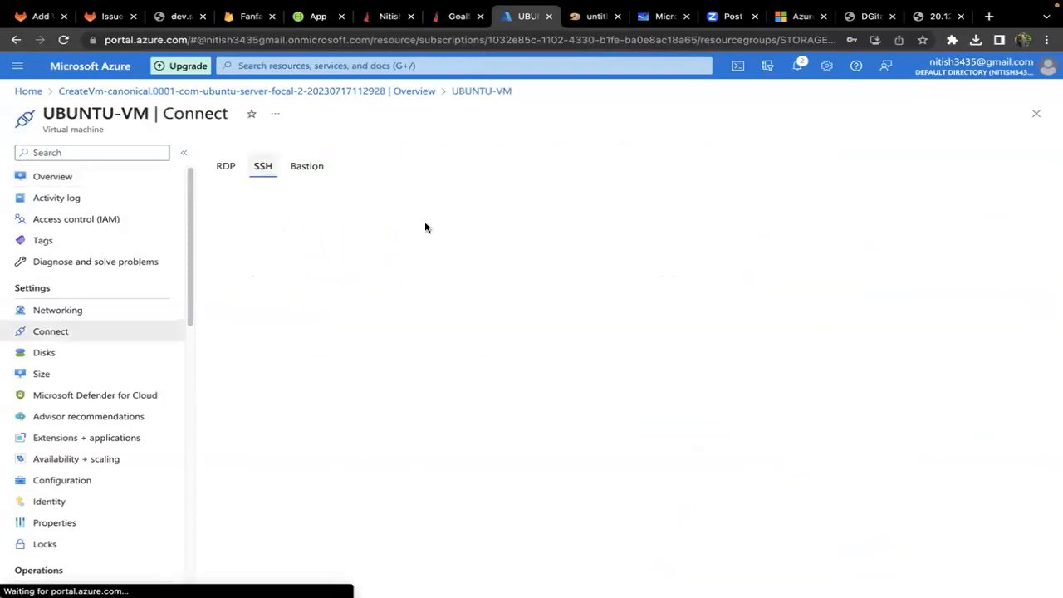
scroll(354, 225, "down", 2)
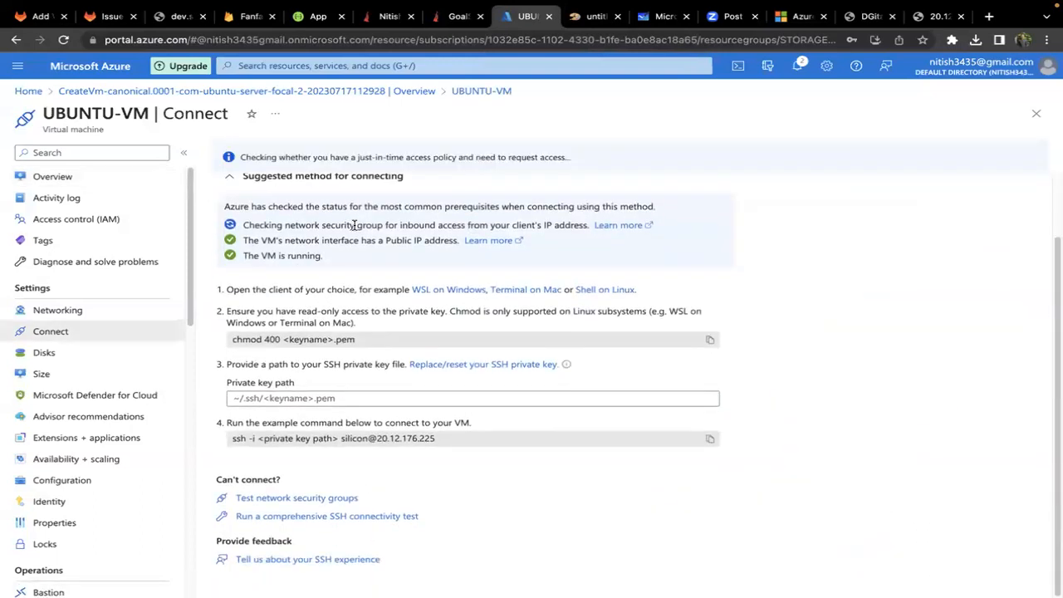
left_click(710, 438)
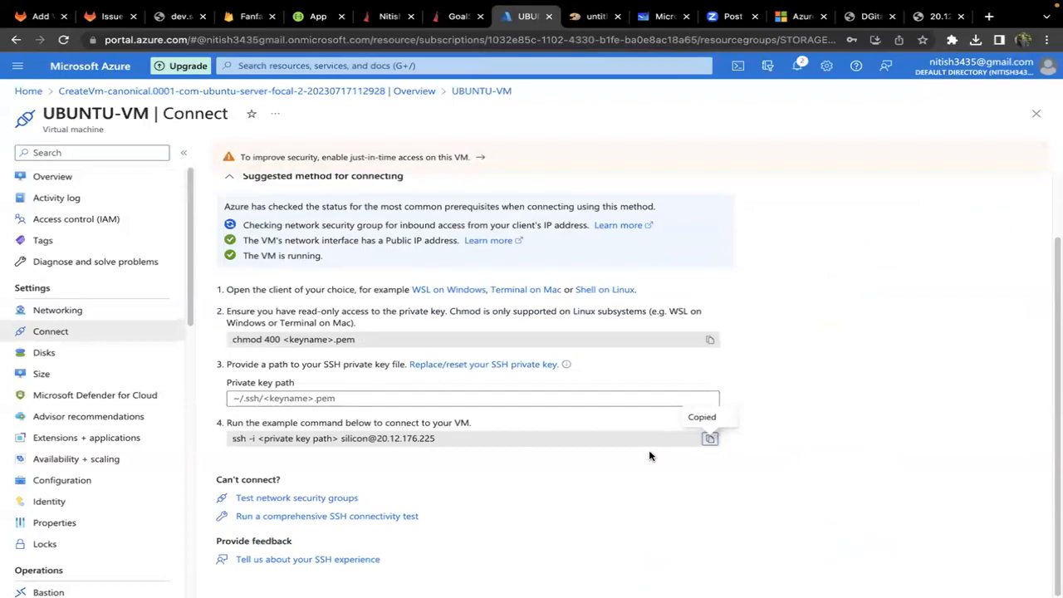
Switch to the Terminal app, make its window full screen and enlarge the text
key("ctrl+Left")
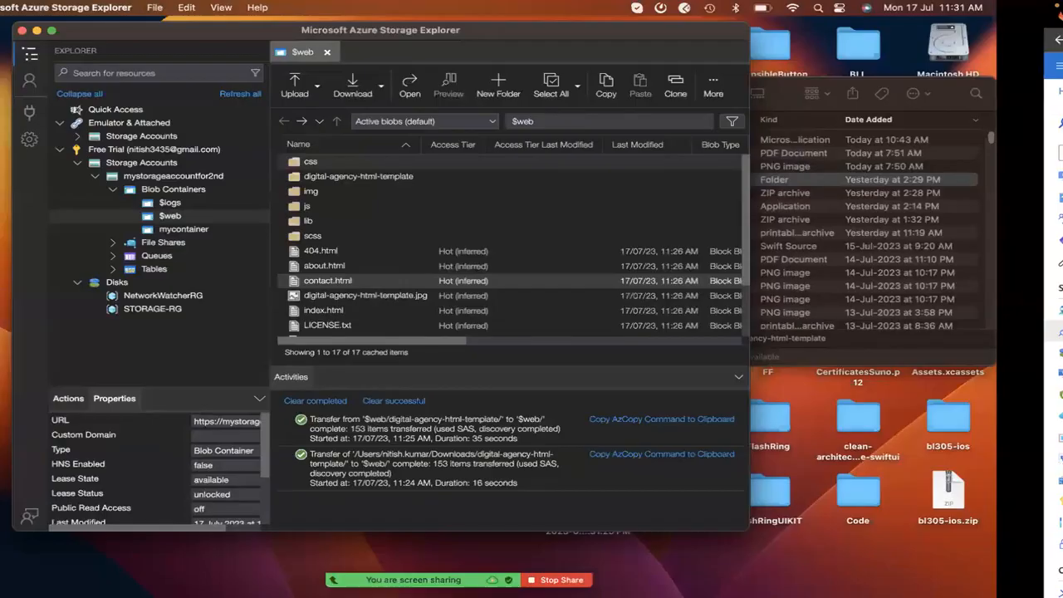
key("super+space")
type("ter")
key("Return")
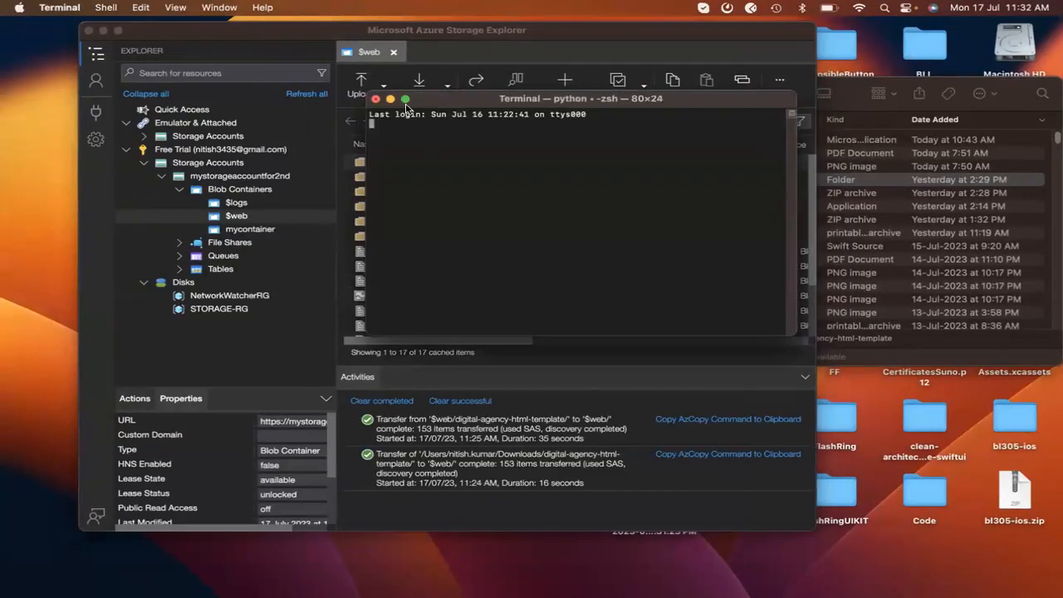
left_click(405, 99)
key("super+plus")
key("super+plus")
key("super+plus")
key("super+plus")
key("super+plus")
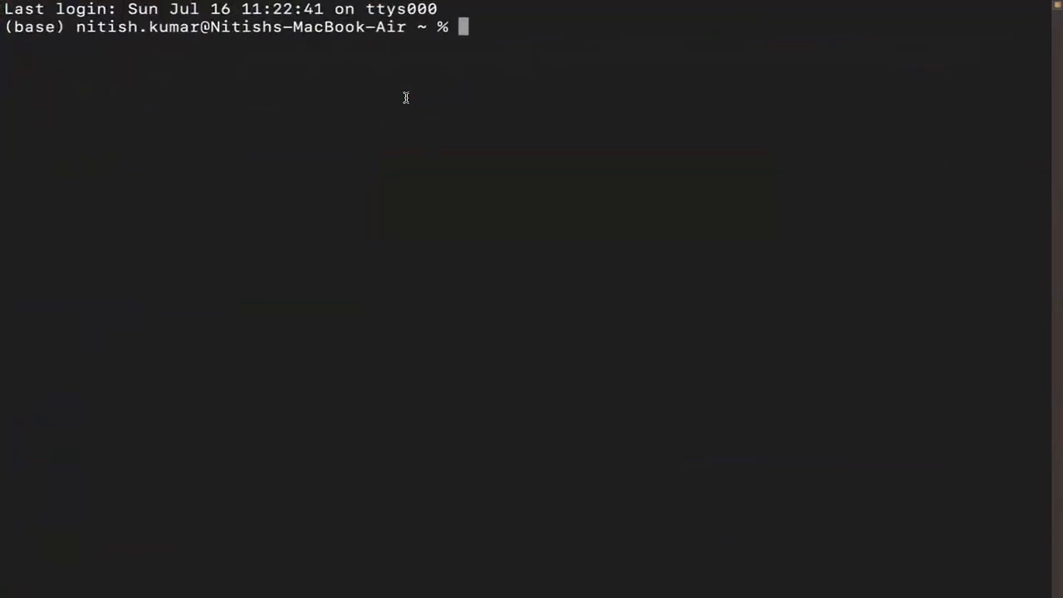
key("super+plus")
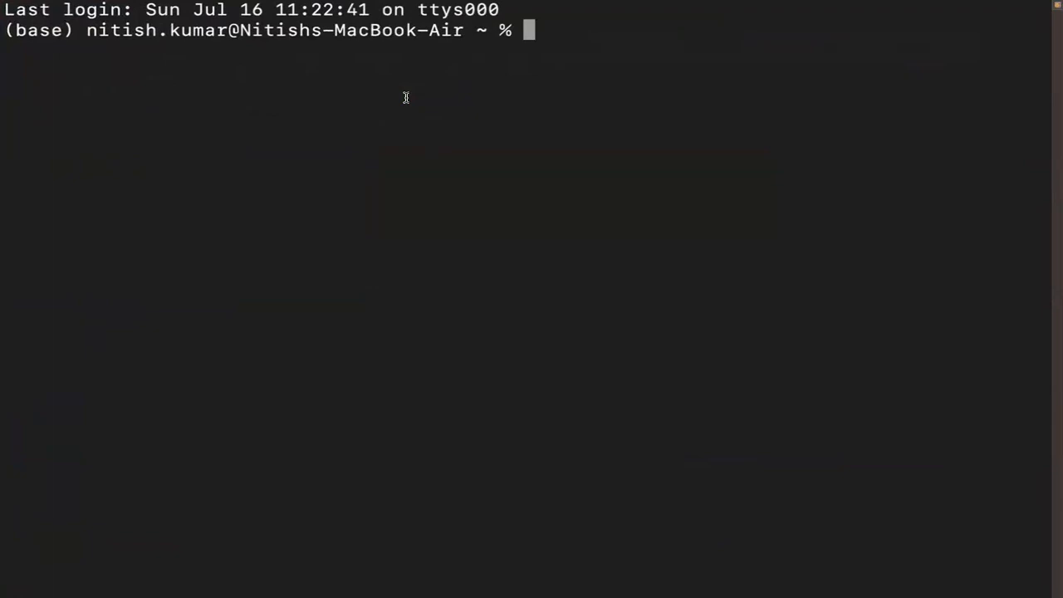
key("super+v")
key("Left")
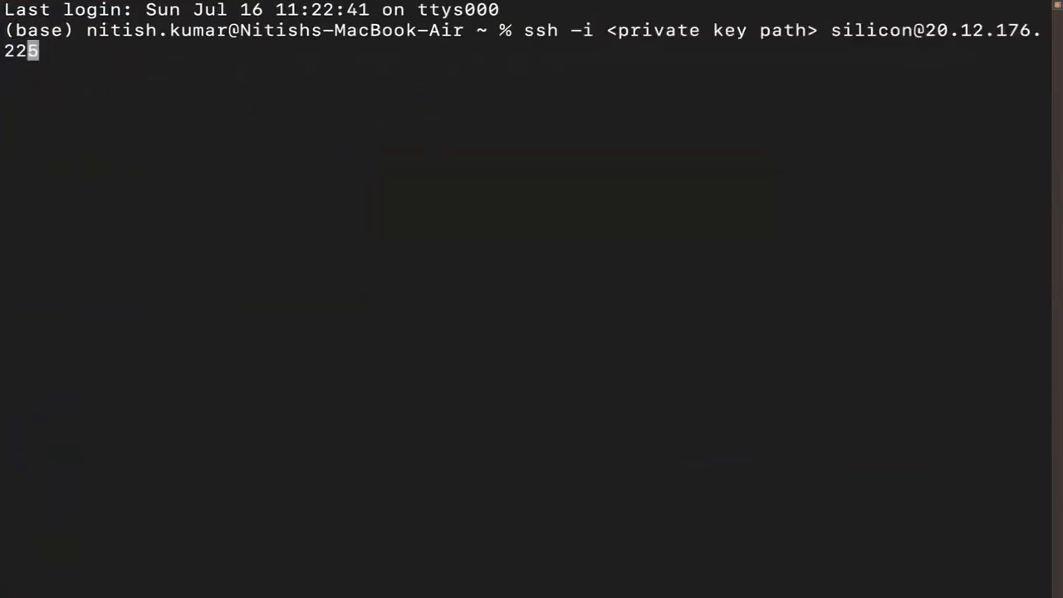
key("Left")
key("Left")
key("BackSpace")
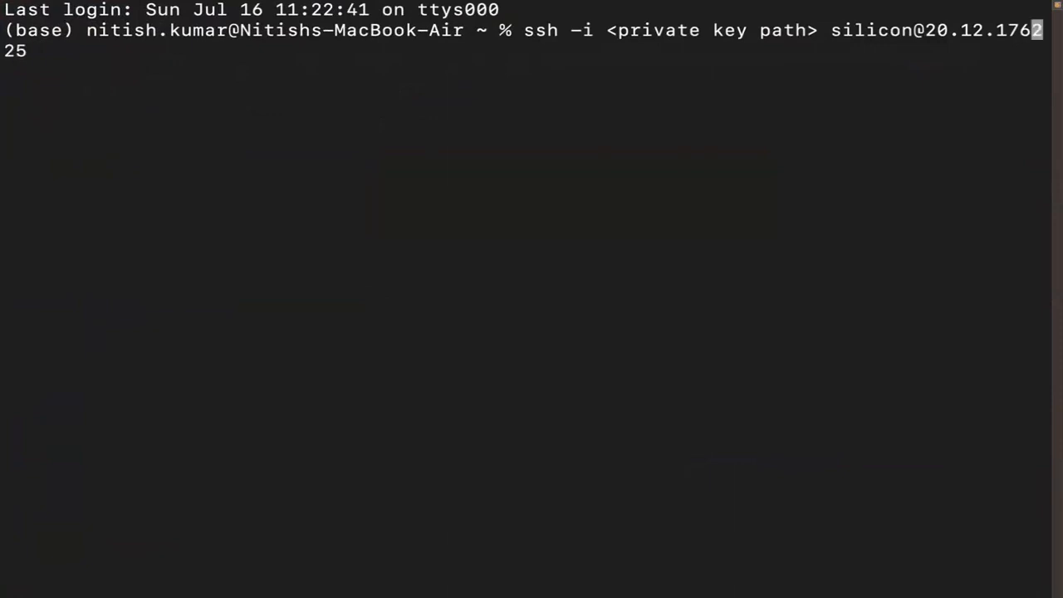
key("BackSpace")
key("BackSpace")
key("BackSpace")
key("BackSpace")
key("BackSpace")
key("BackSpace")
key("BackSpace")
key("BackSpace")
key("BackSpace")
key("BackSpace")
key("BackSpace")
key("BackSpace")
key("BackSpace")
key("BackSpace")
key("BackSpace")
key("BackSpace")
key("BackSpace")
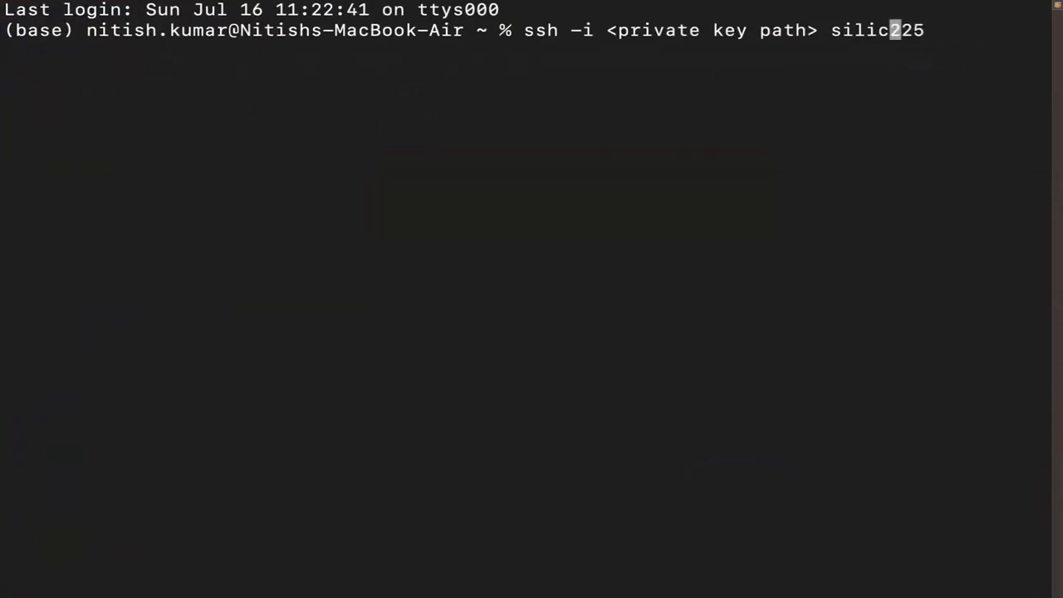
key("Right")
key("Right")
key("BackSpace")
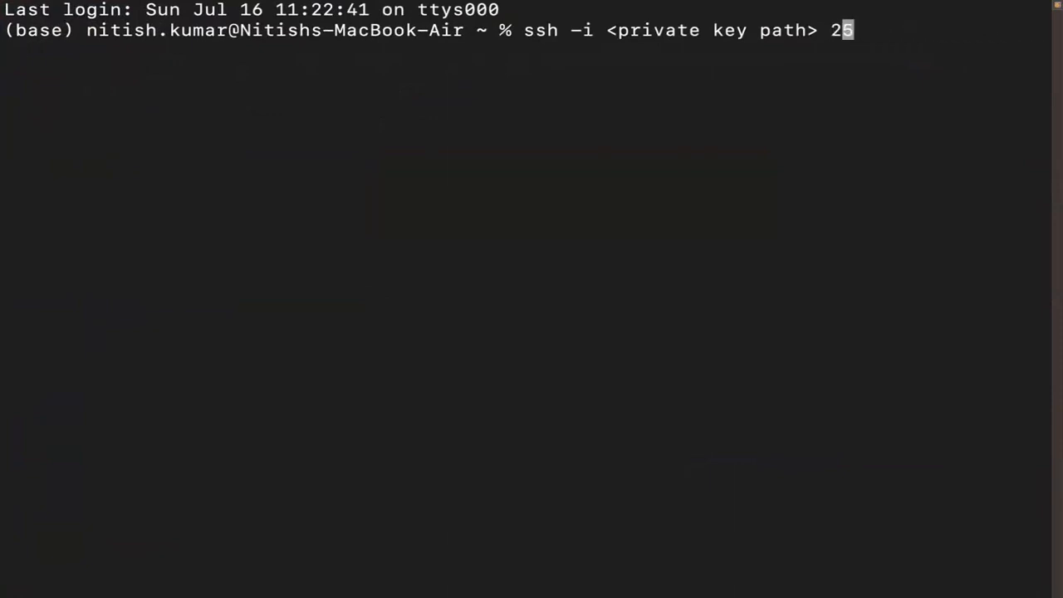
key("Right")
key("BackSpace")
key("BackSpace")
key("BackSpace")
key("BackSpace")
key("BackSpace")
key("BackSpace")
key("BackSpace")
key("BackSpace")
key("BackSpace")
key("BackSpace")
key("BackSpace")
key("BackSpace")
key("BackSpace")
key("BackSpace")
key("BackSpace")
key("BackSpace")
key("BackSpace")
key("BackSpace")
key("BackSpace")
key("BackSpace")
key("BackSpace")
key("BackSpace")
key("BackSpace")
key("BackSpace")
key("BackSpace")
key("BackSpace")
key("BackSpace")
key("BackSpace")
Paste the copied SSH command for 20.12.176.225, replace its private key path placeholder with -p, and run it
key("super+v")
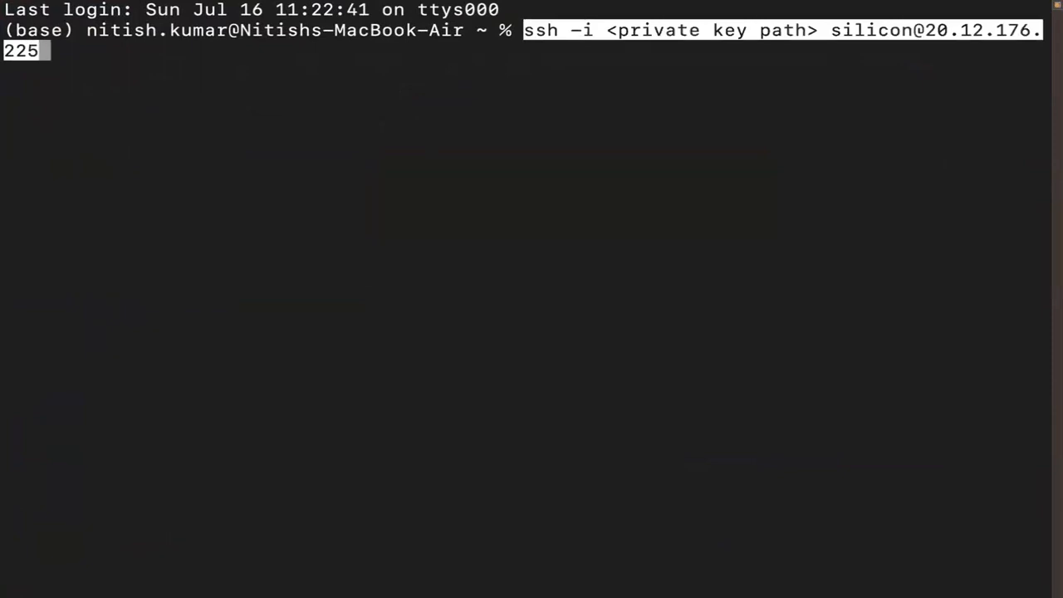
key("Right")
key("Left")
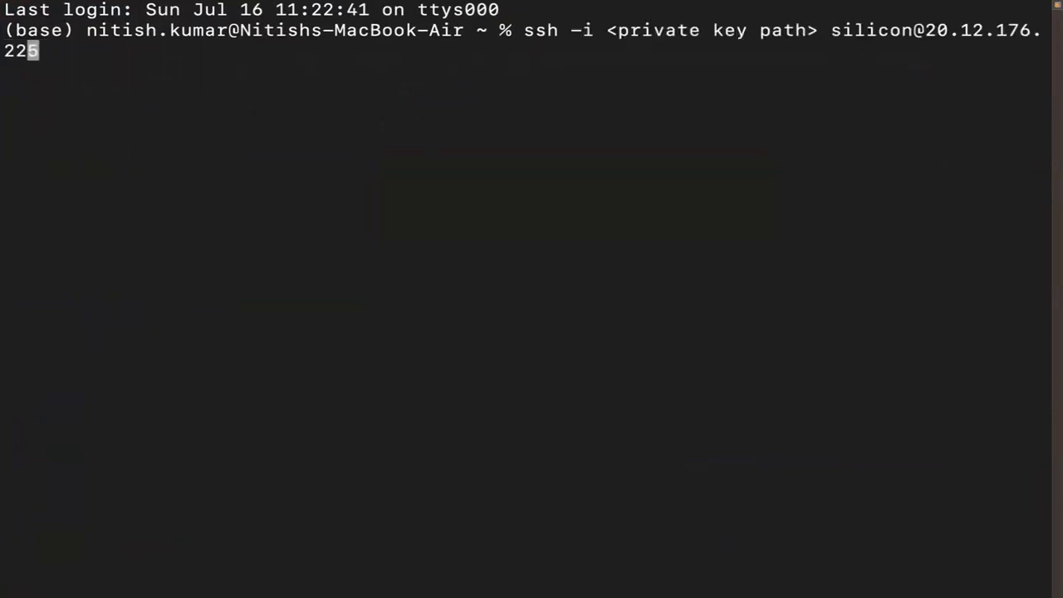
key("Left")
key("Left")
key("Left")
key("Left")
key("Left")
key("Left")
key("Left")
key("Left")
key("Left")
key("Left")
key("Left")
key("Left")
key("Left")
key("Left")
key("Left")
key("Left")
key("Left")
key("Left")
key("Left")
key("BackSpace")
key("BackSpace")
key("BackSpace")
key("BackSpace")
key("BackSpace")
key("BackSpace")
key("BackSpace")
key("BackSpace")
key("BackSpace")
key("BackSpace")
key("BackSpace")
key("BackSpace")
key("BackSpace")
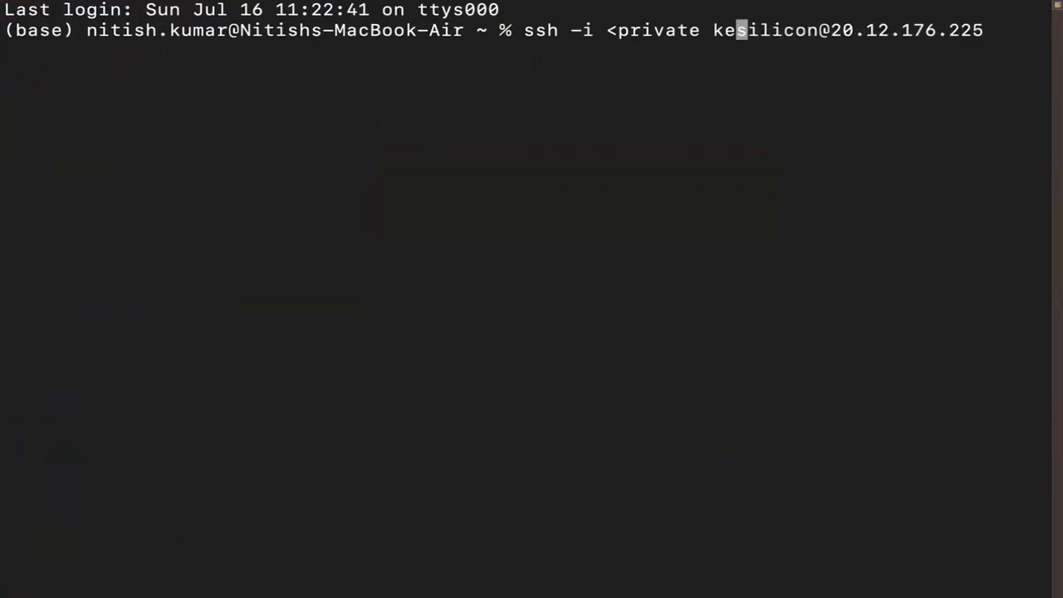
key("BackSpace")
key("BackSpace")
key("BackSpace")
key("BackSpace")
key("BackSpace")
key("BackSpace")
type("-p")
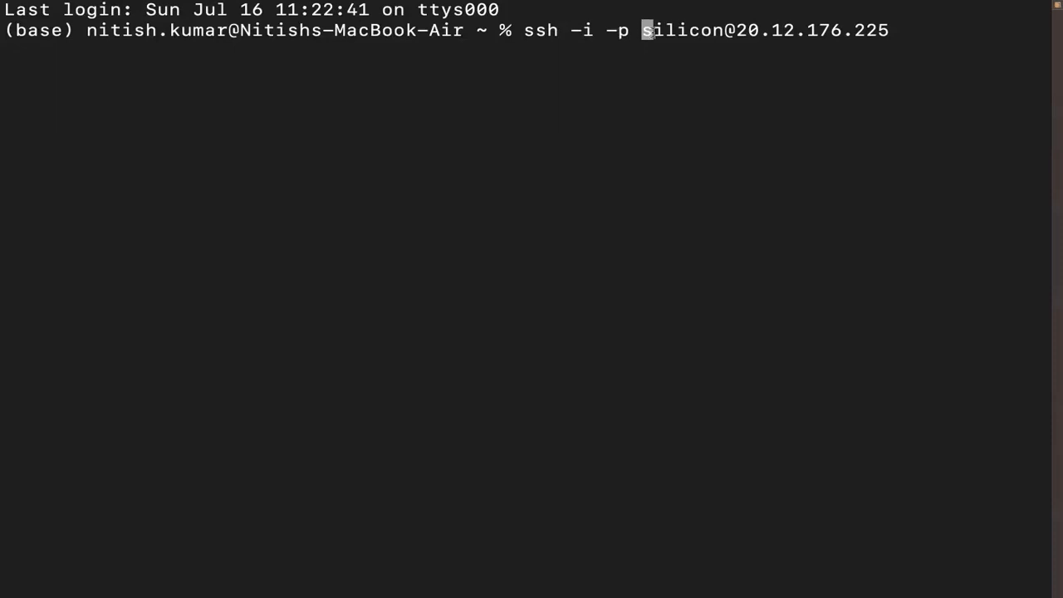
key("Return")
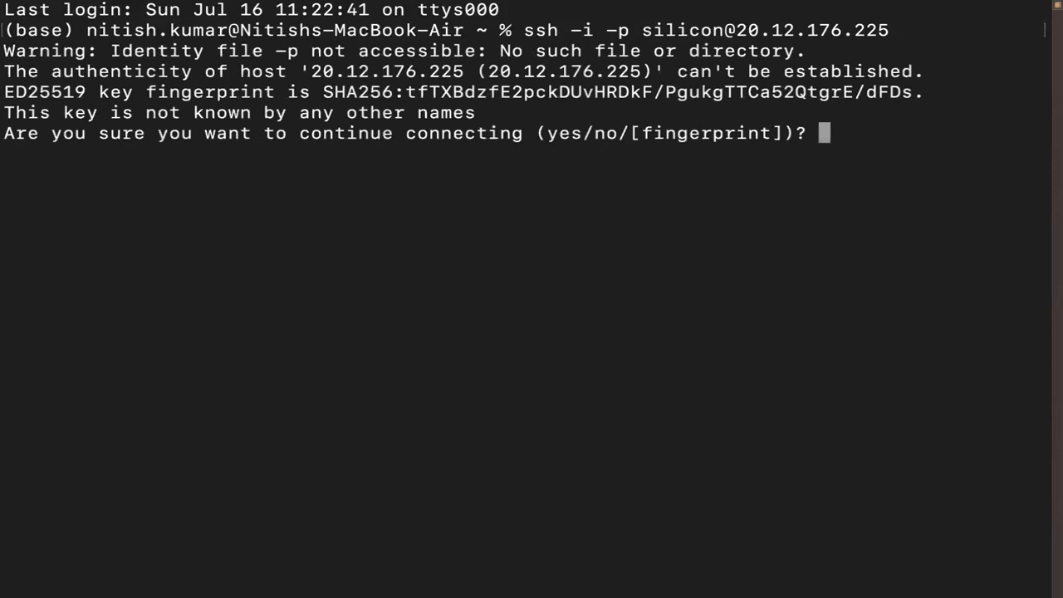
Accept the host fingerprint with yes, enter the VM account password to log in, and clear the terminal
type("yes")
key("Return")
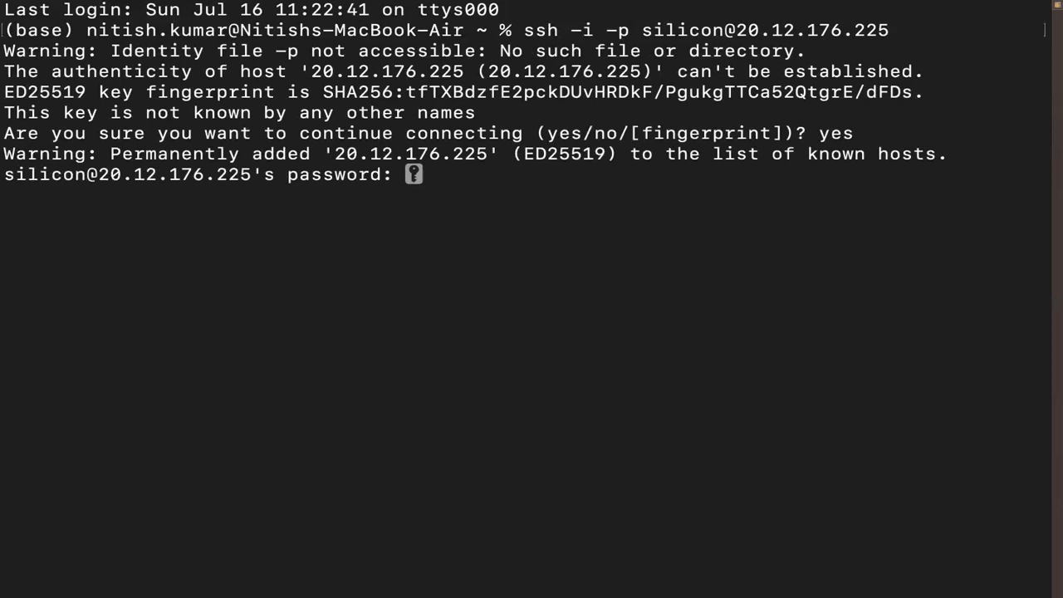
key("Return")
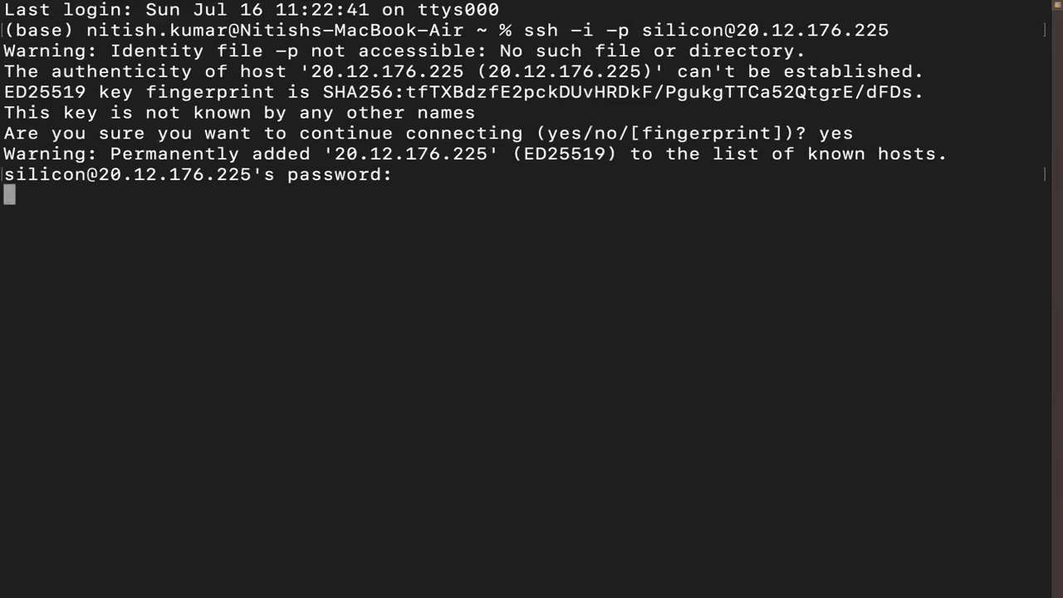
type("clear")
key("Return")
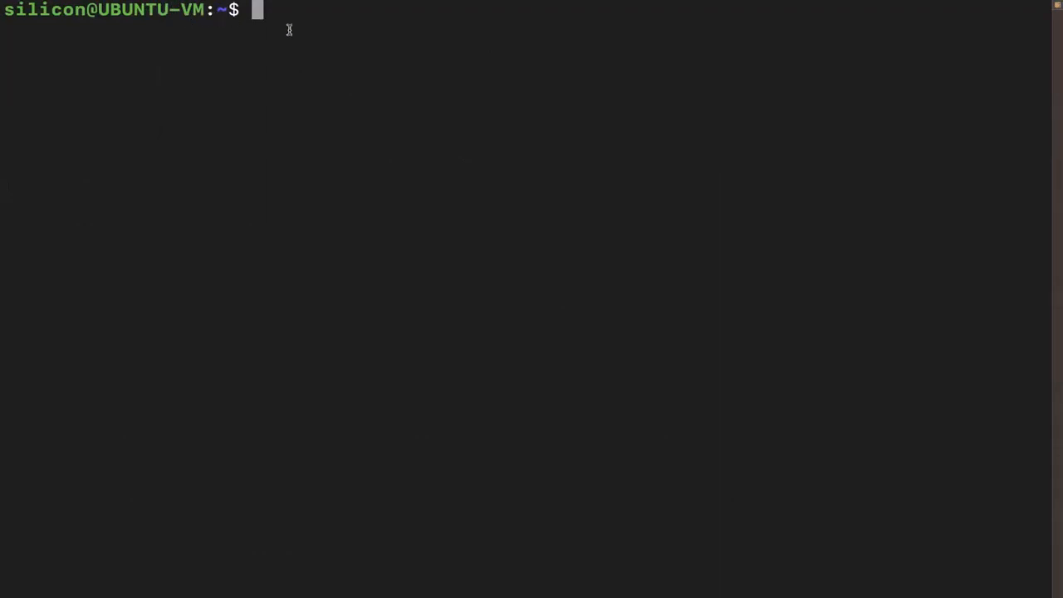
Switch to the root account with sudo su and change to root's home directory with cd
type("sudo su")
key("Return")
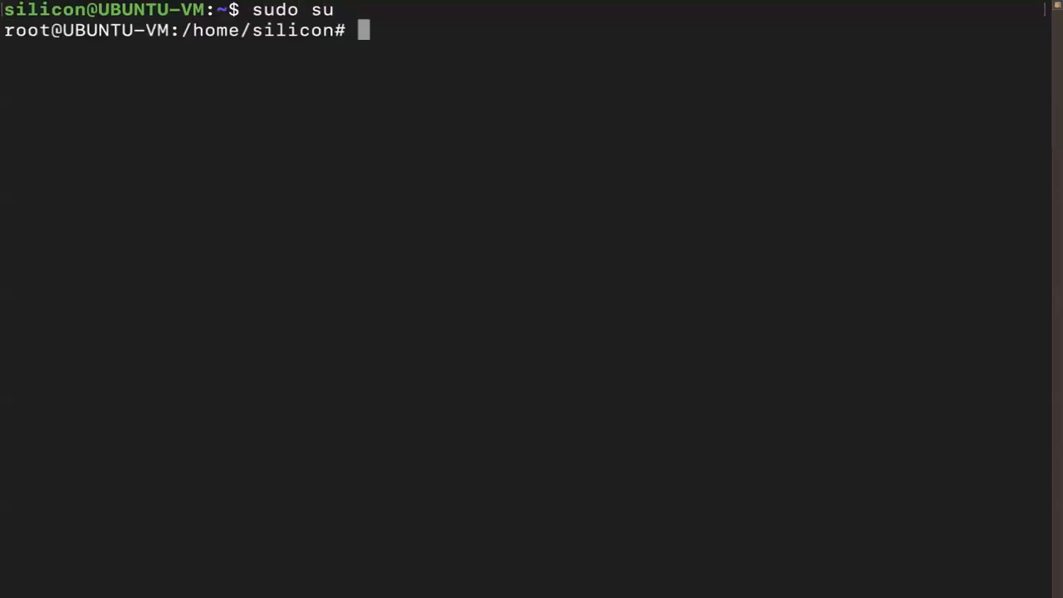
type("cd")
key("Return")
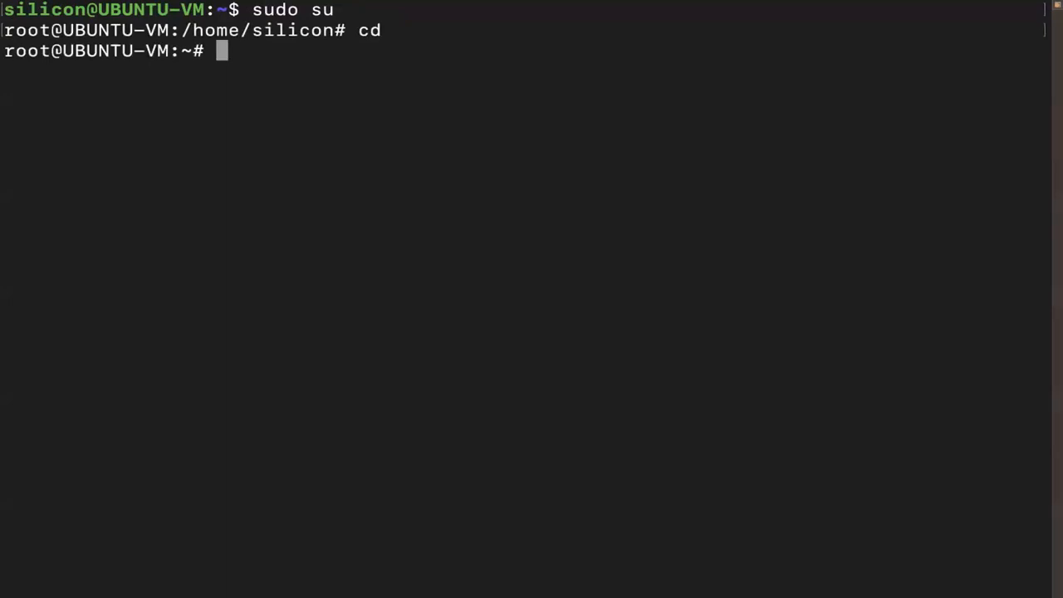
Install the Apache web server with apt install apache2 and confirm the installation with y
type("apt")
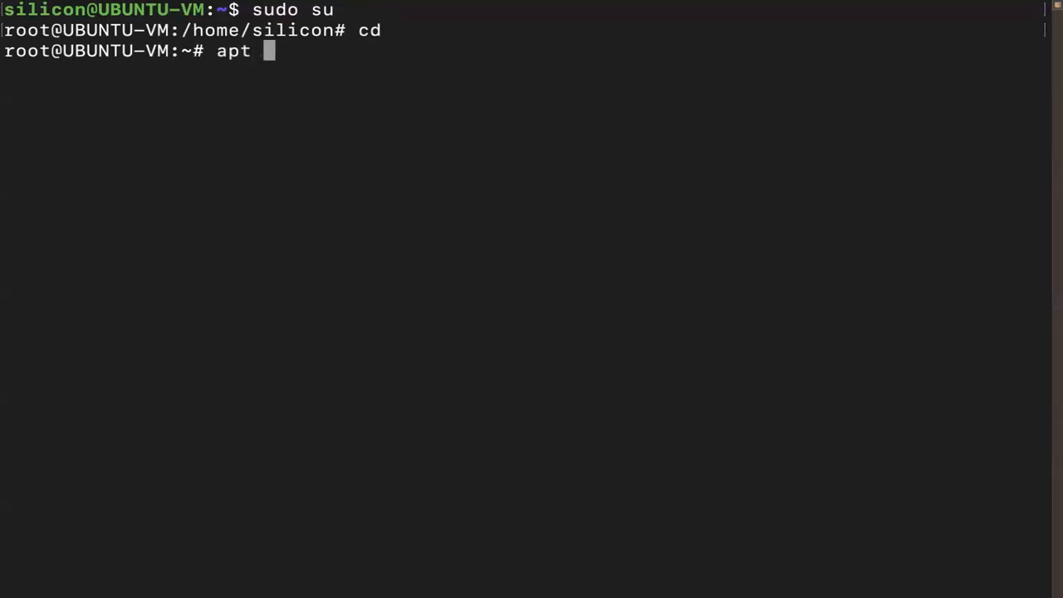
type(" ins")
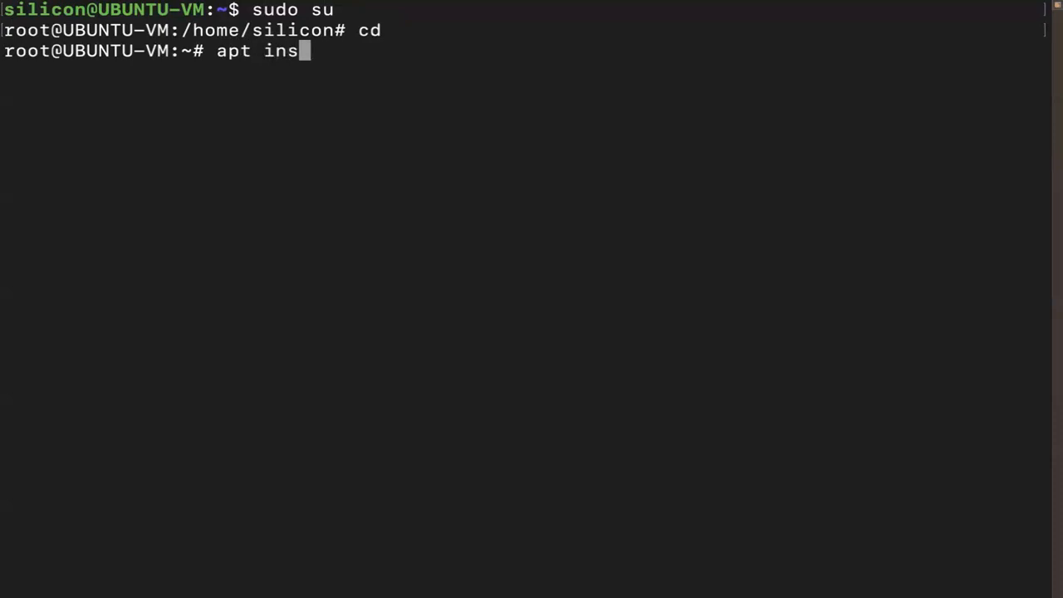
type("tall we")
key("BackSpace")
key("BackSpace")
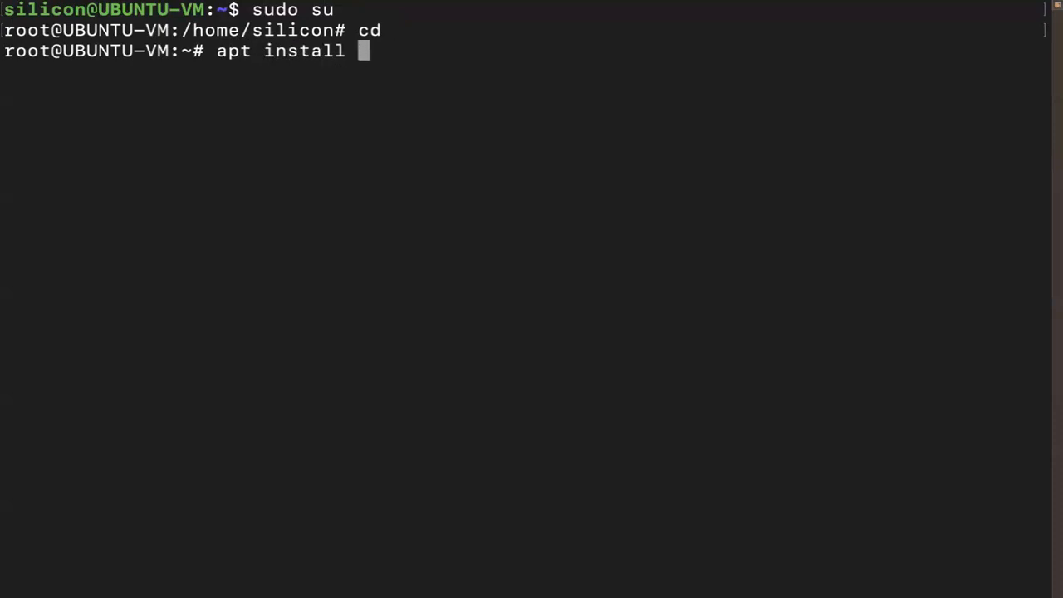
type("ap")
type("ache2")
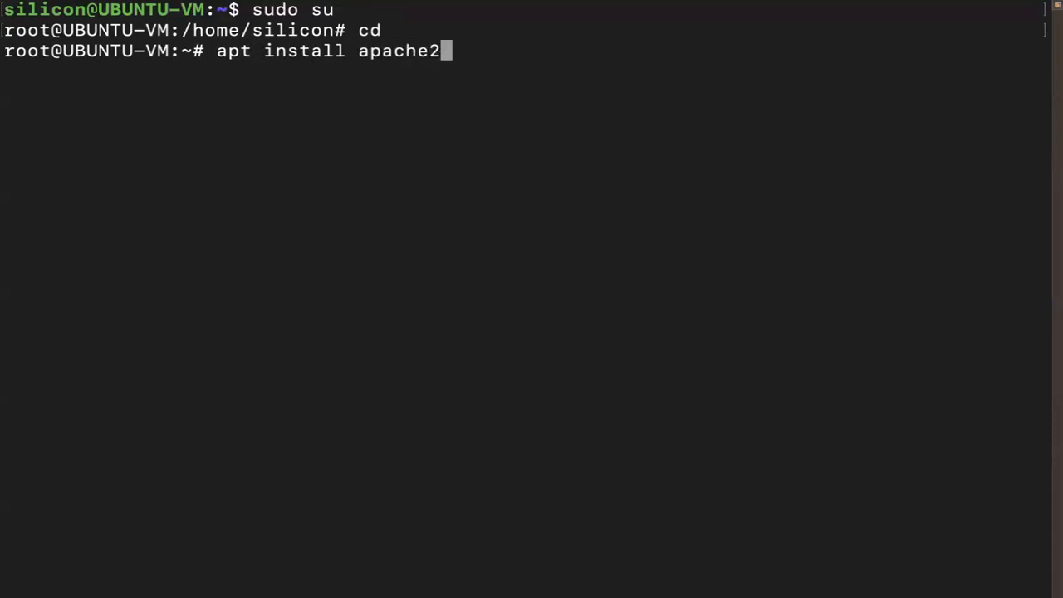
key("Return")
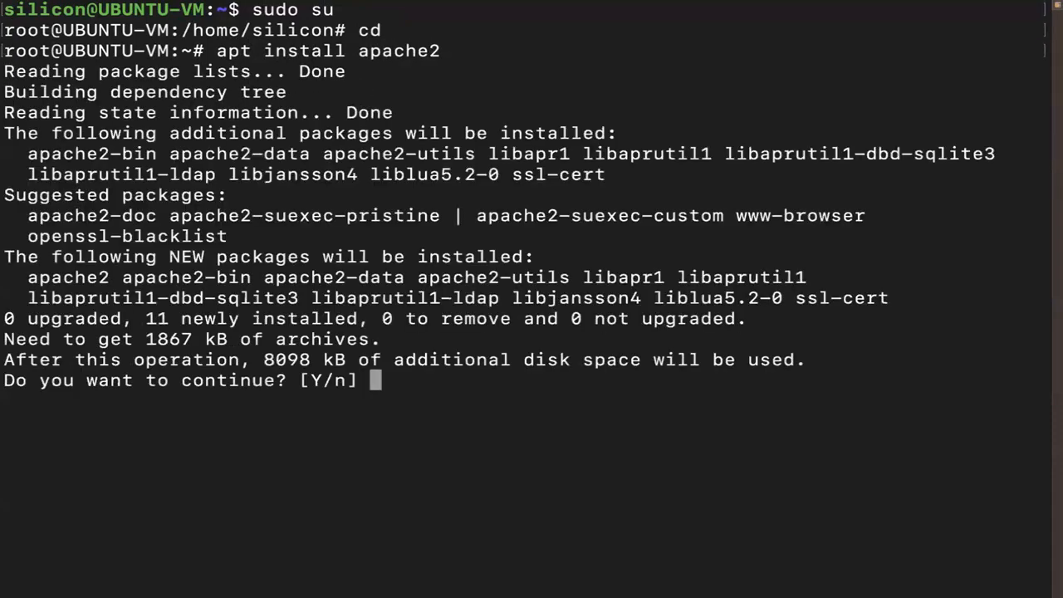
type("y")
key("Return")
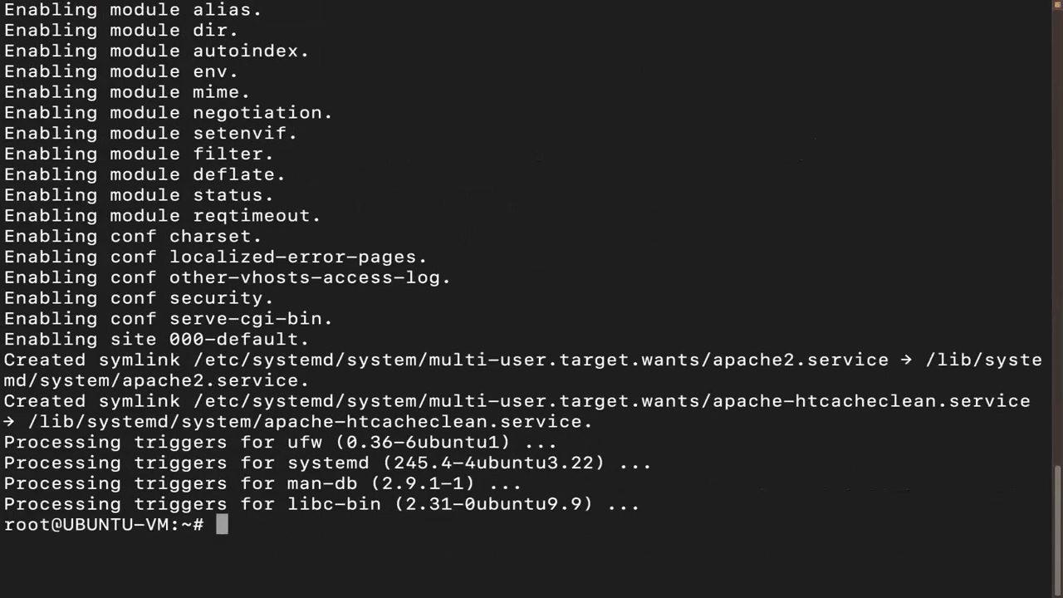
Switch to the browser, reload the page at 20.12.176.225 and look through it
key("ctrl+Right")
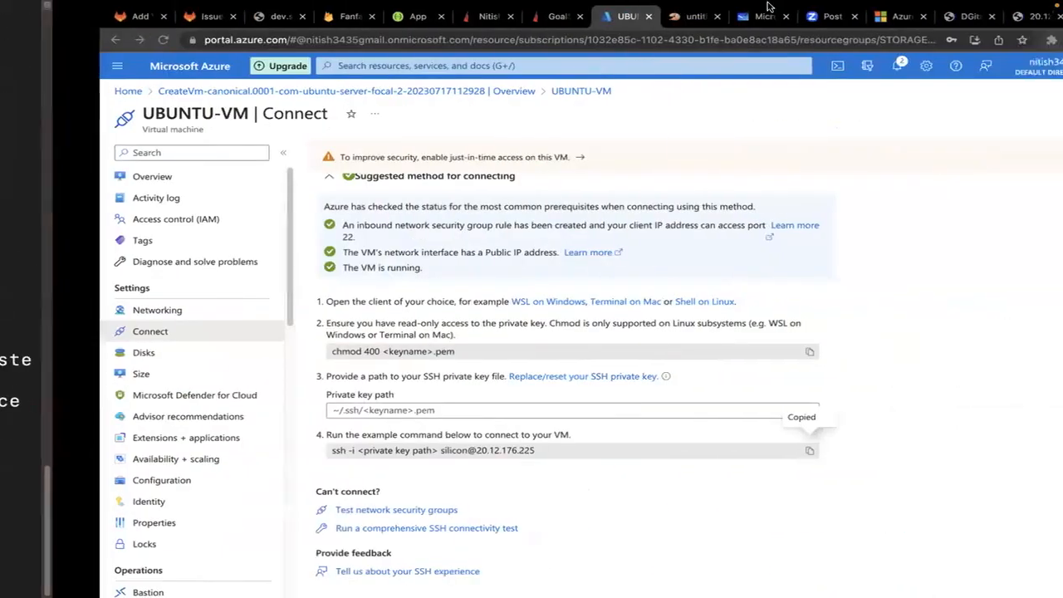
left_click(941, 16)
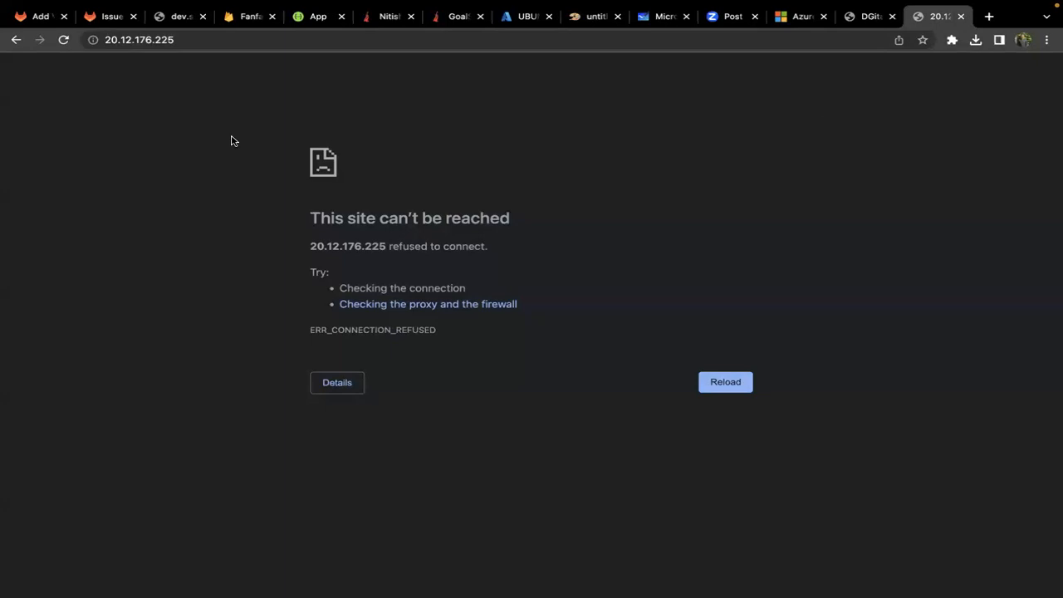
left_click(63, 41)
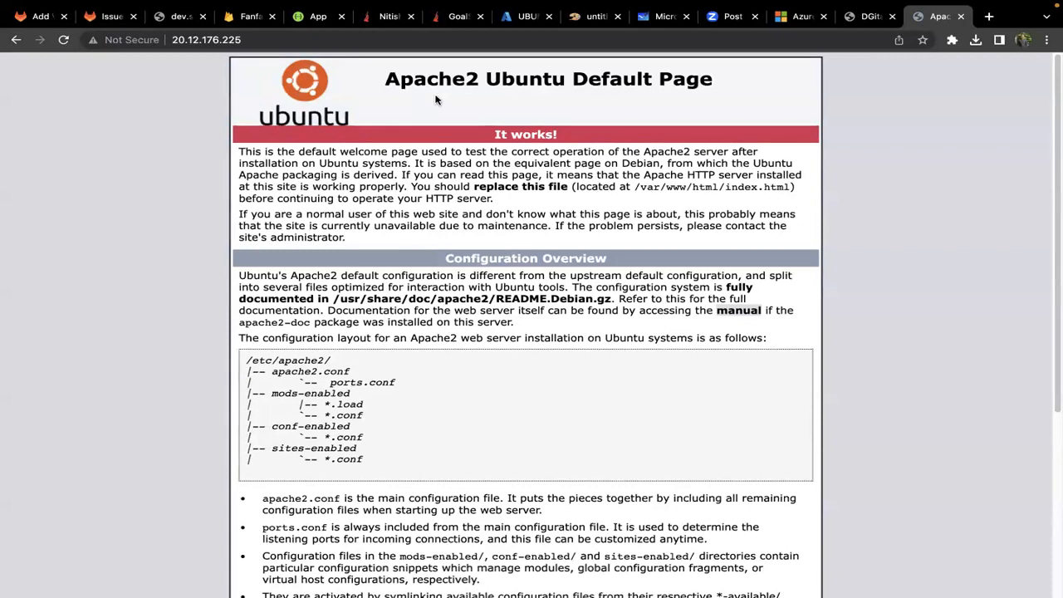
scroll(453, 298, "down", 4)
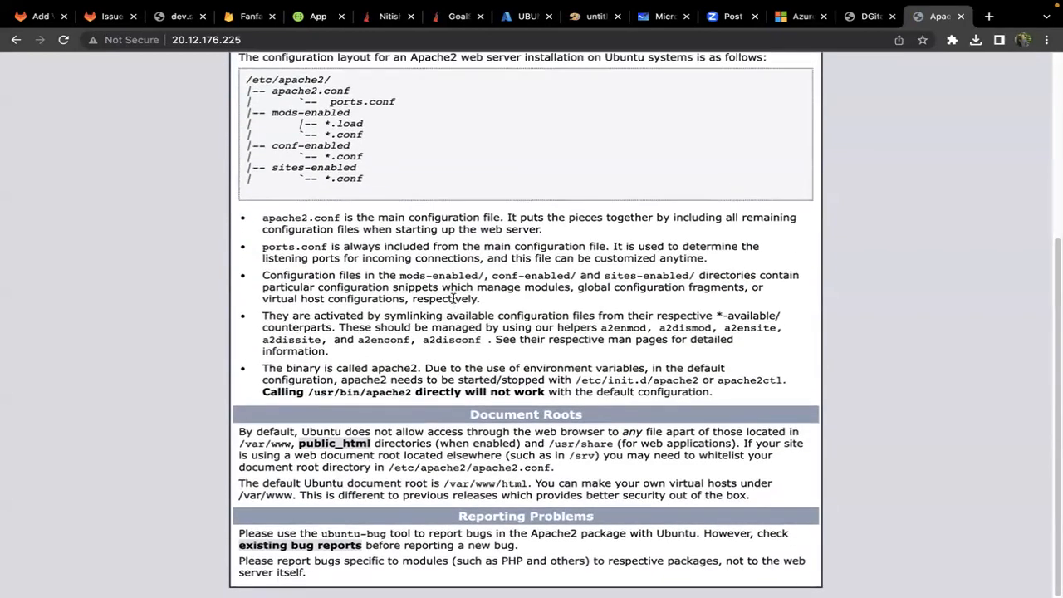
Return to the Terminal and change to the web root directory /var/www/html
key("ctrl+Left")
type("cd /")
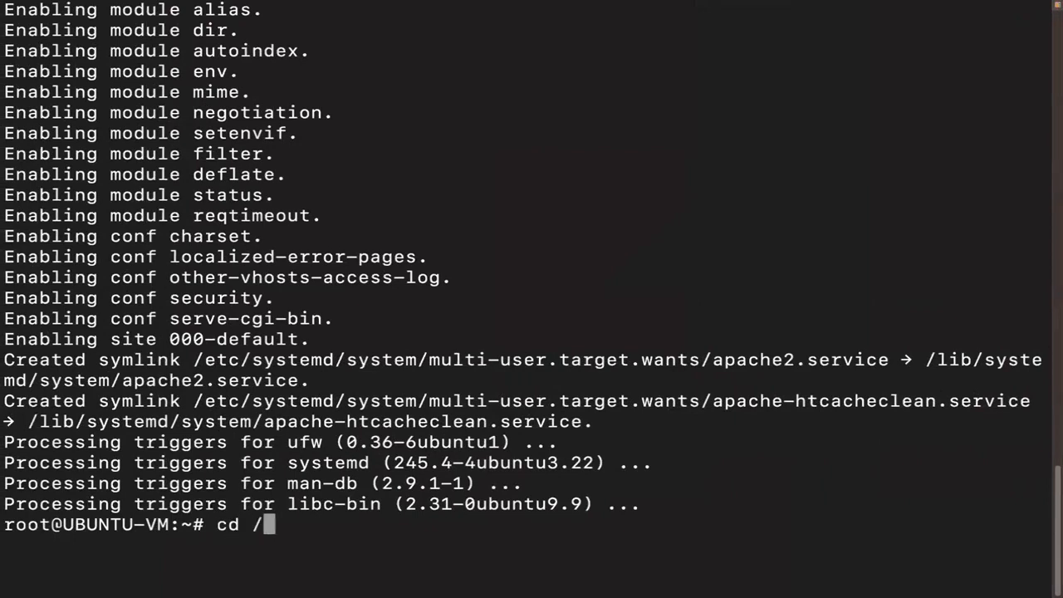
type("var")
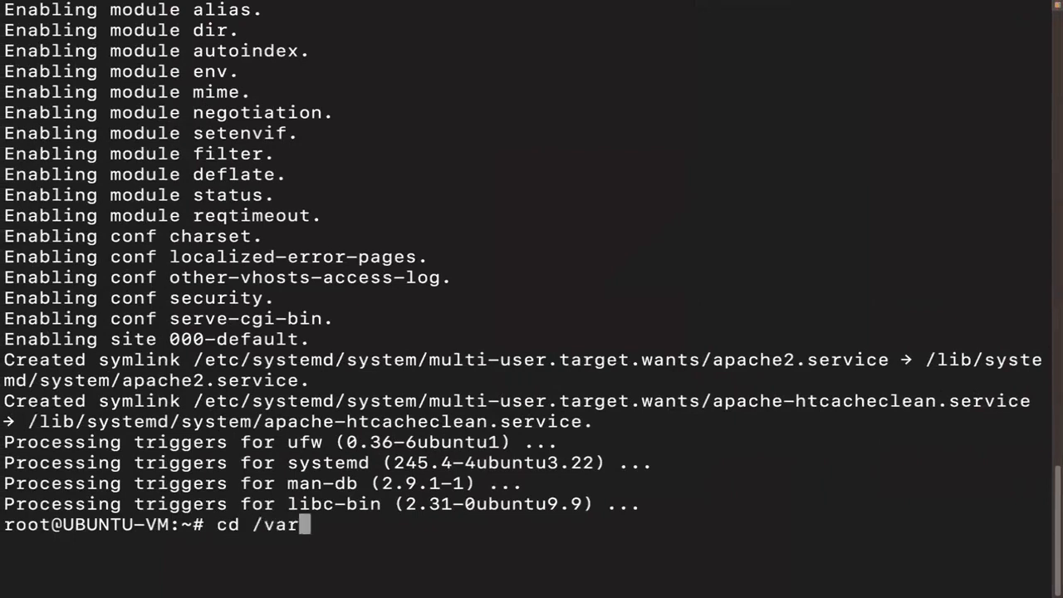
type("/")
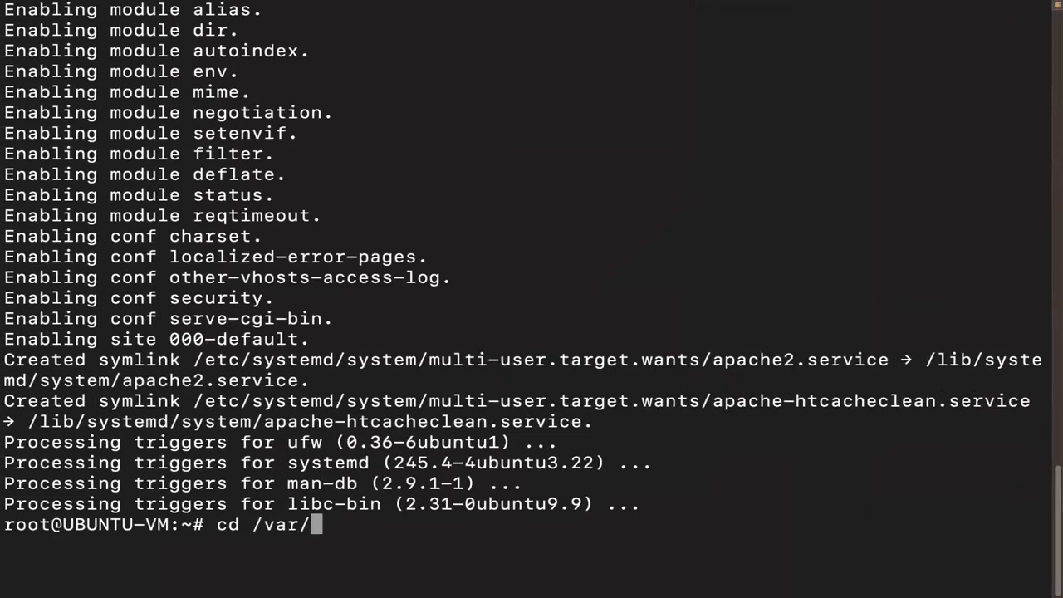
type("www")
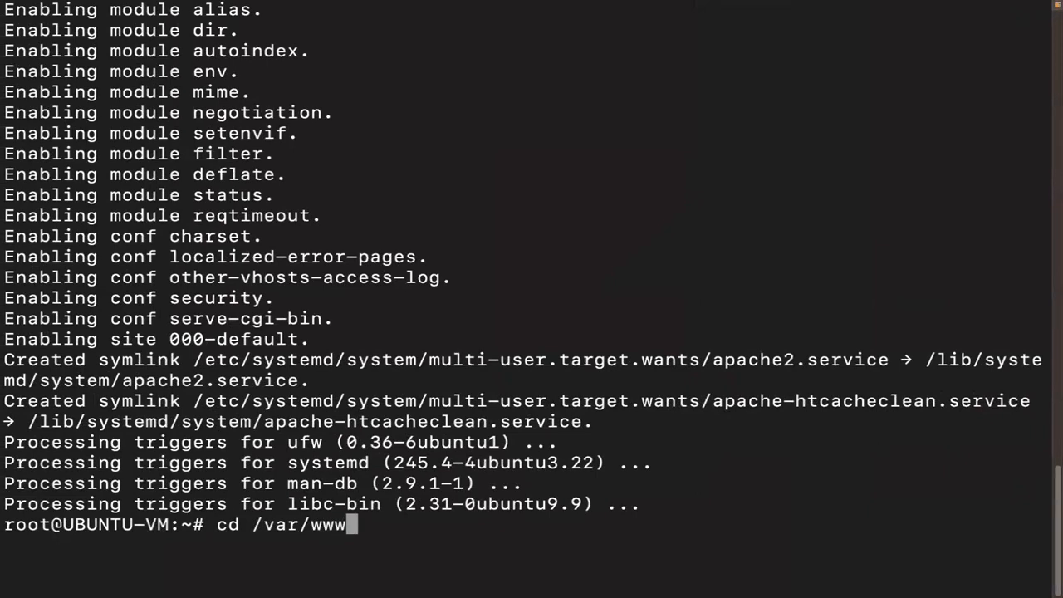
type("/")
type("html")
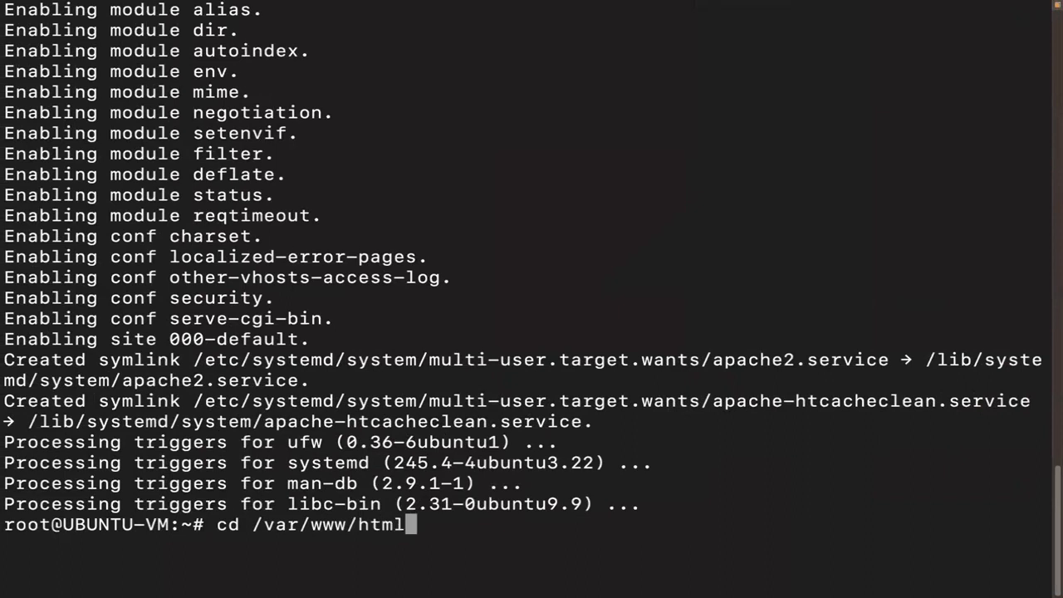
key("Return")
List the files in /var/www/html, clear the terminal and list them again
type("ls")
key("Return")
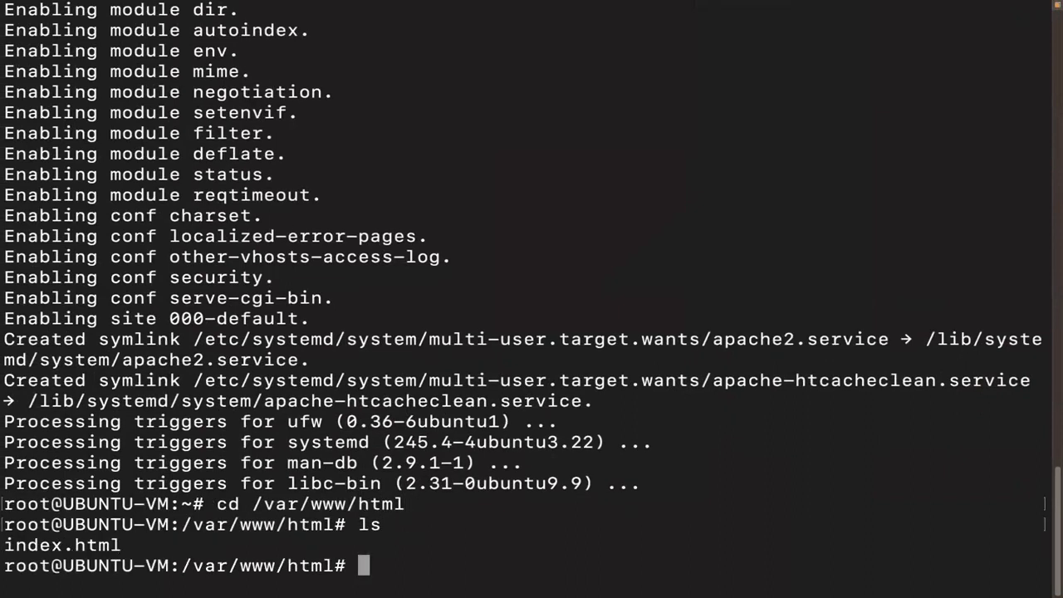
type("clear")
key("Return")
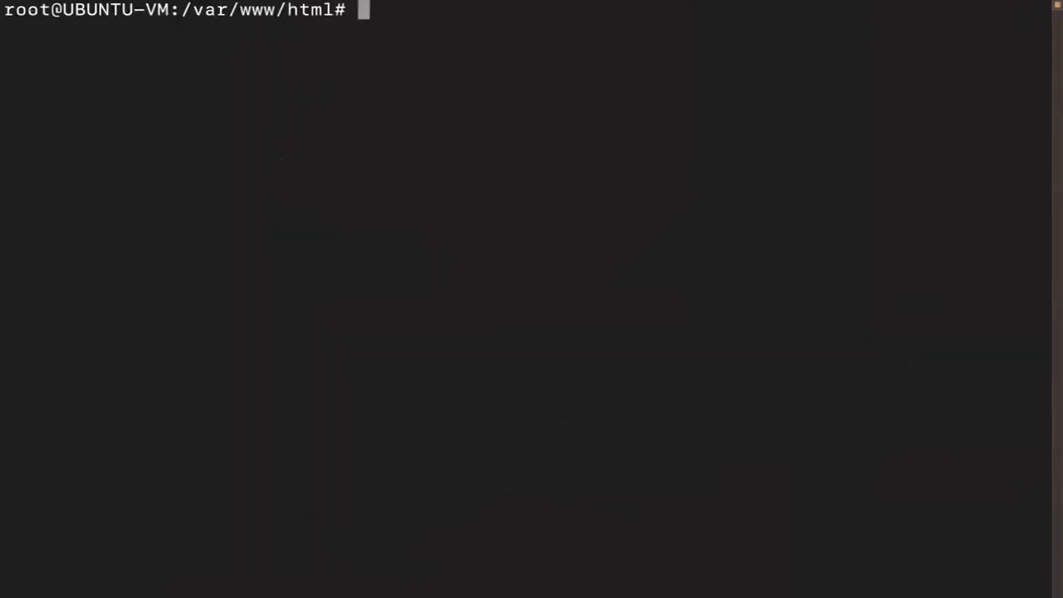
type("ls")
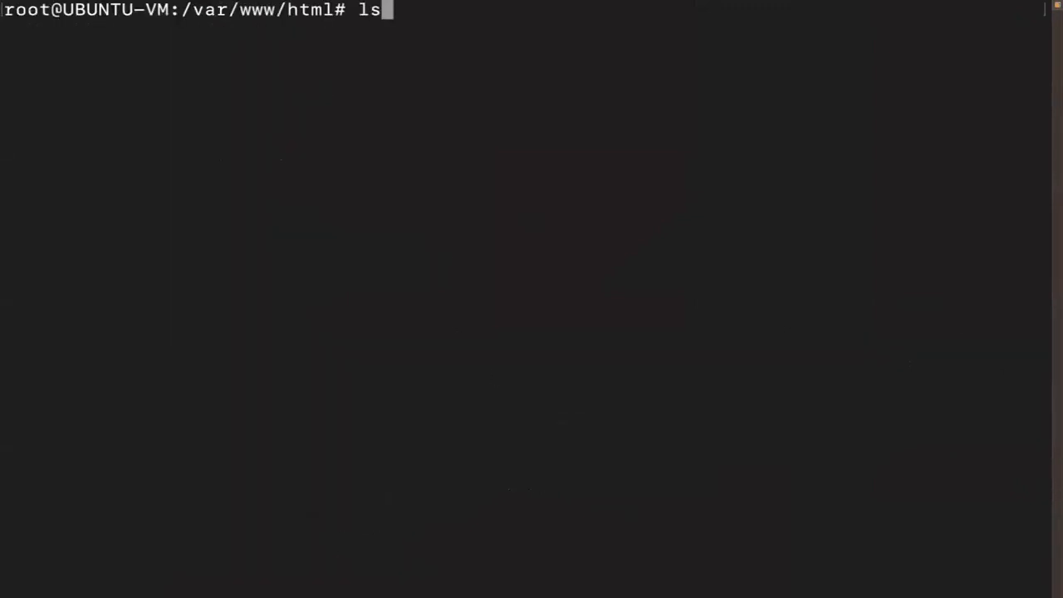
key("Return")
Overwrite index.html using echo with a greeting that reads "Hello I am", the presenter's first name, and "from UBUNTU SERVER"
type("echo \"\"")
key("Left")
type("Hello I")
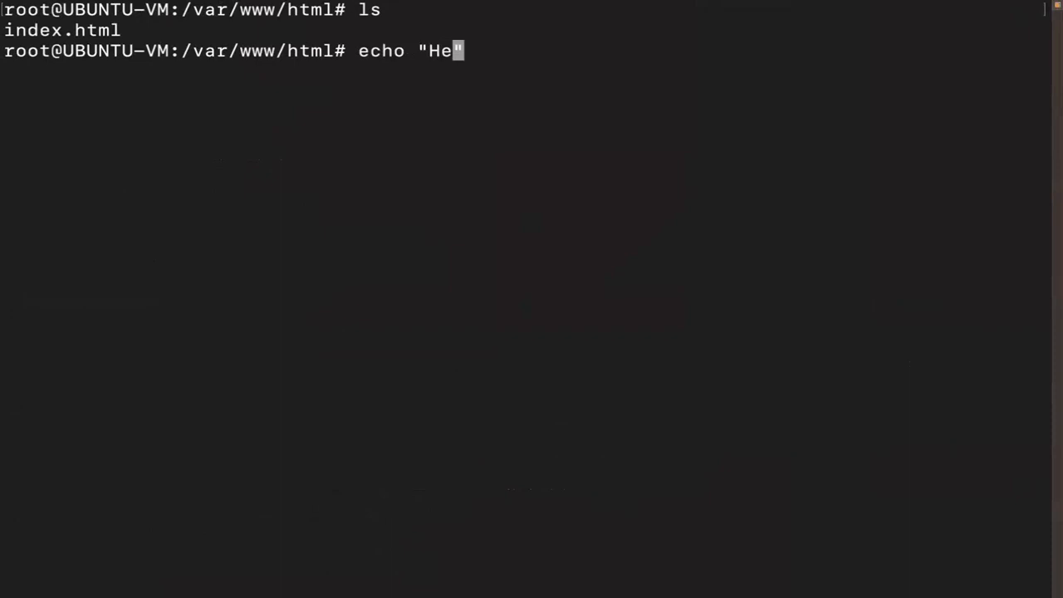
type(" am ")
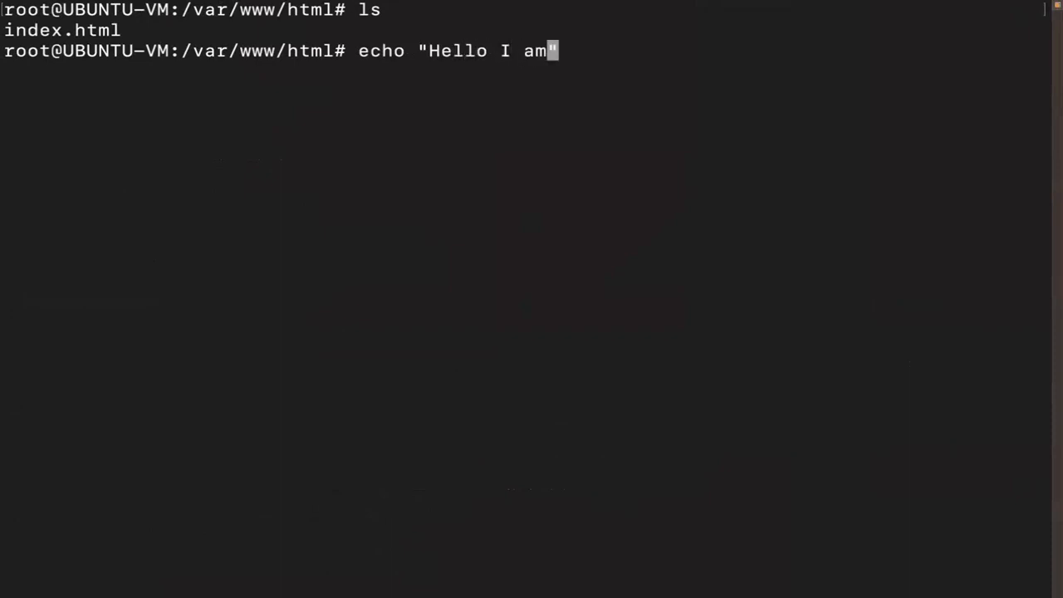
type("Nitish from ")
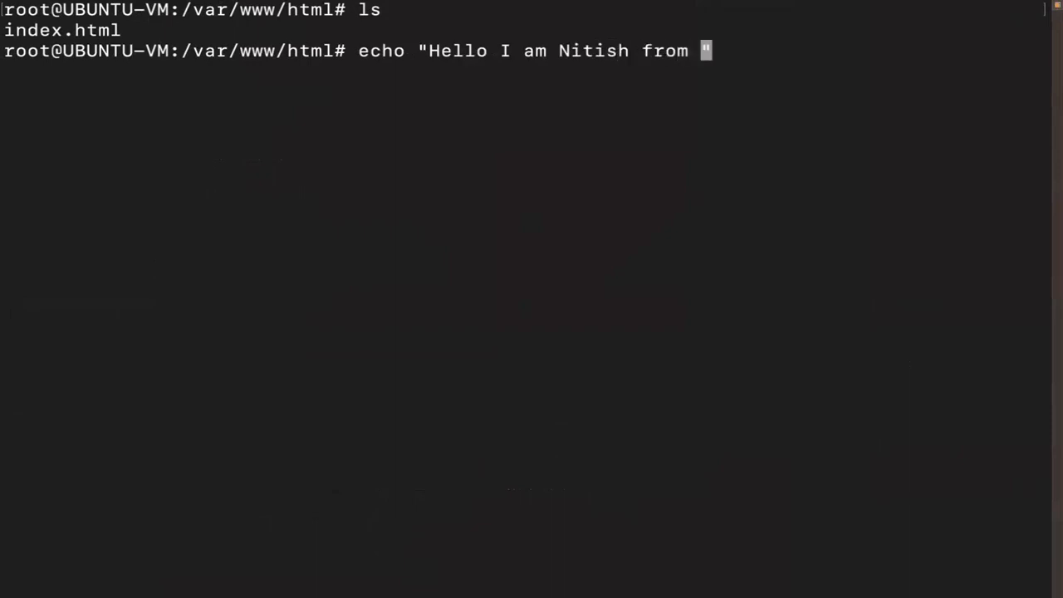
type("UBUNTU SERVER")
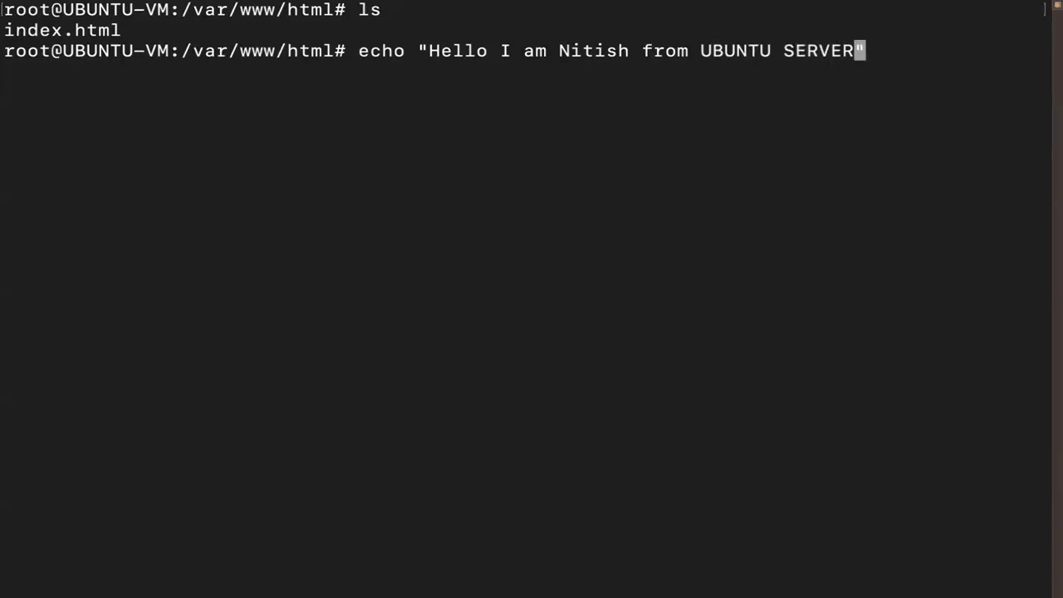
key("Right")
type(">index.html")
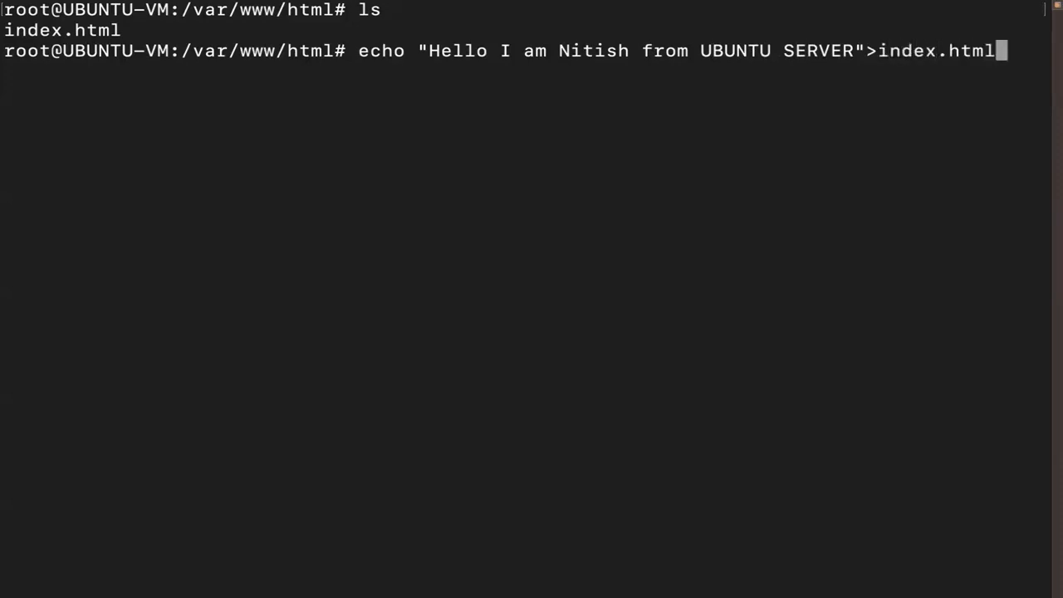
key("Return")
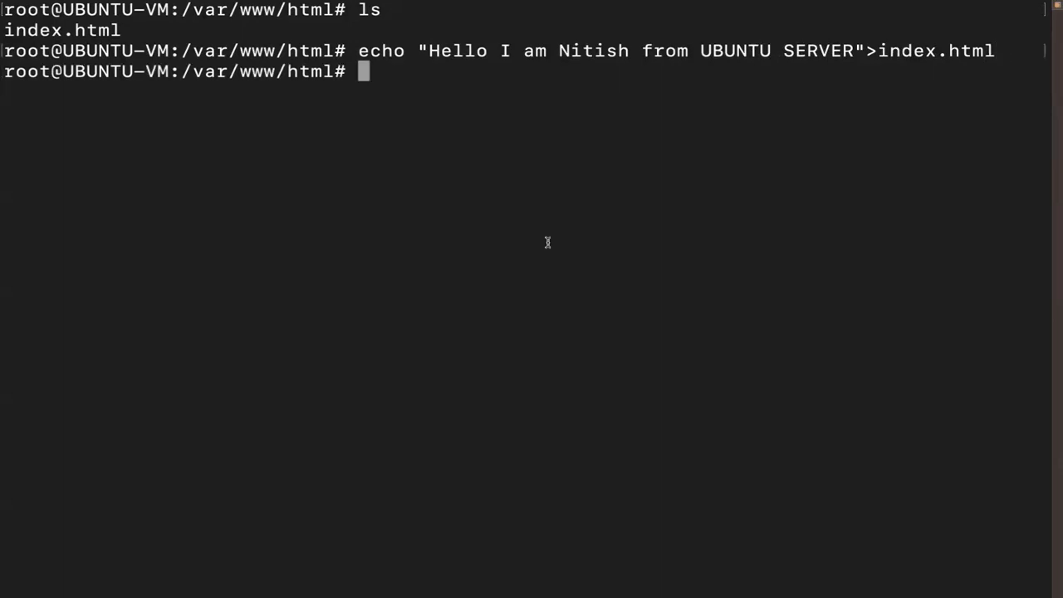
Switch back to the browser and reload the page at 20.12.176.225 to check the new index.html
key("ctrl+Right")
left_click(60, 40)
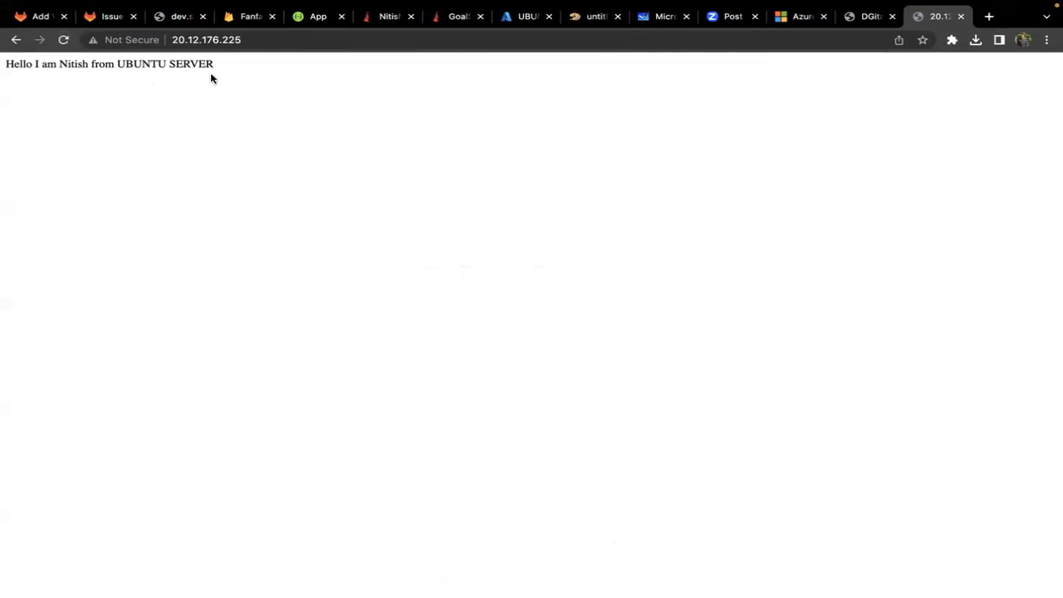
left_click_drag(225, 66, 88, 56)
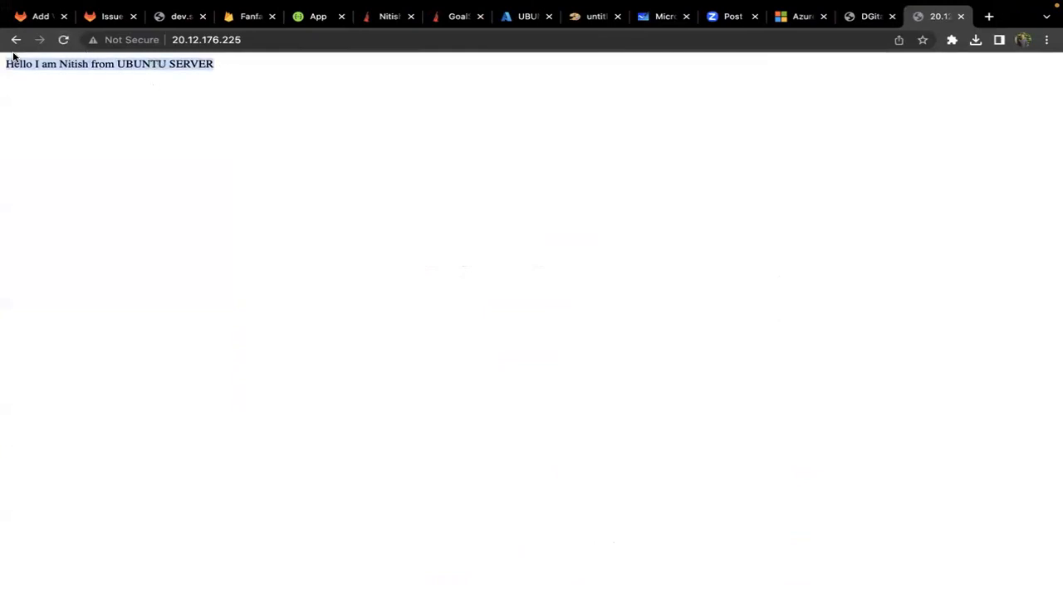
left_click(41, 84)
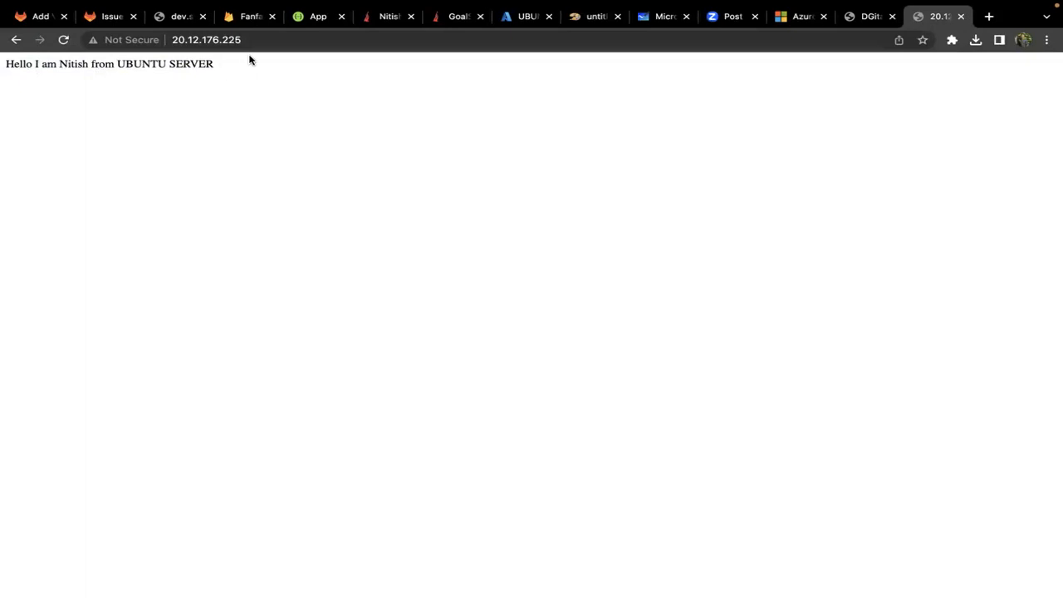
Switch to Azure Storage Explorer, refresh all resources and view the disks of STORAGE-RG in a full-screen window
key("ctrl+Left")
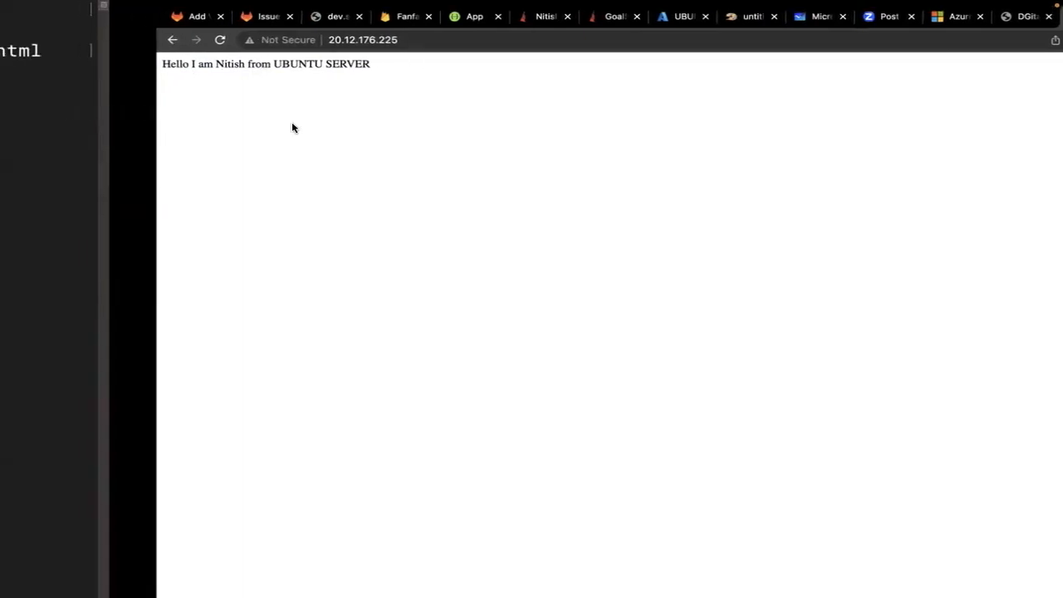
key("ctrl+Left")
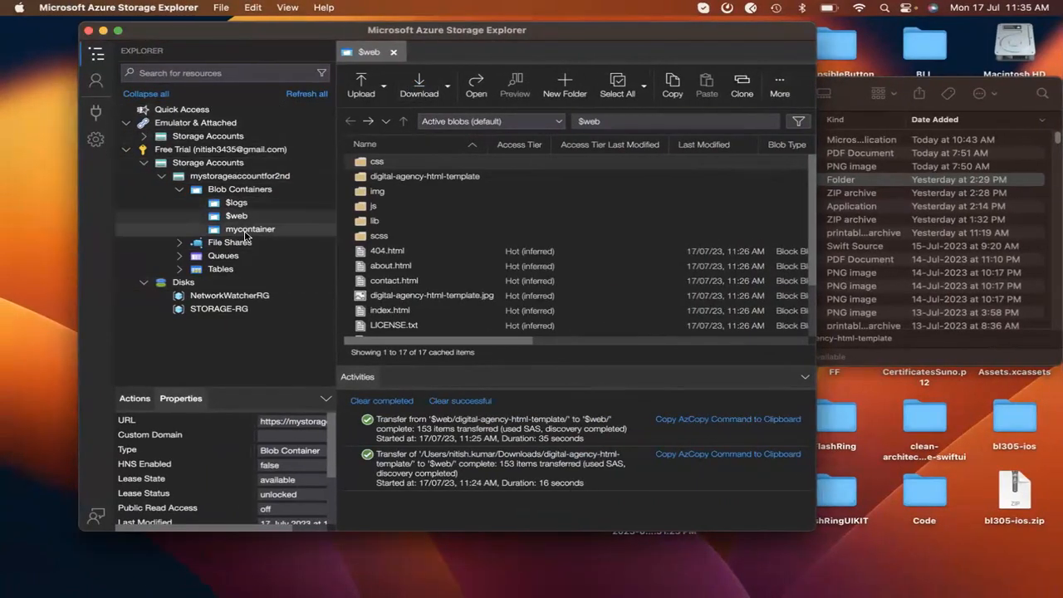
left_click(309, 97)
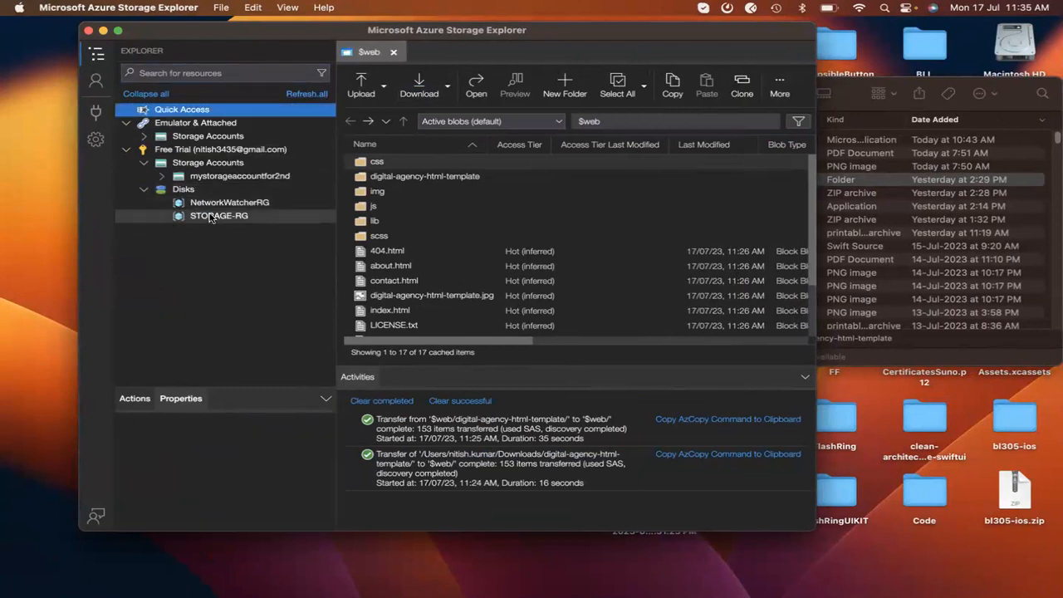
left_click(179, 216)
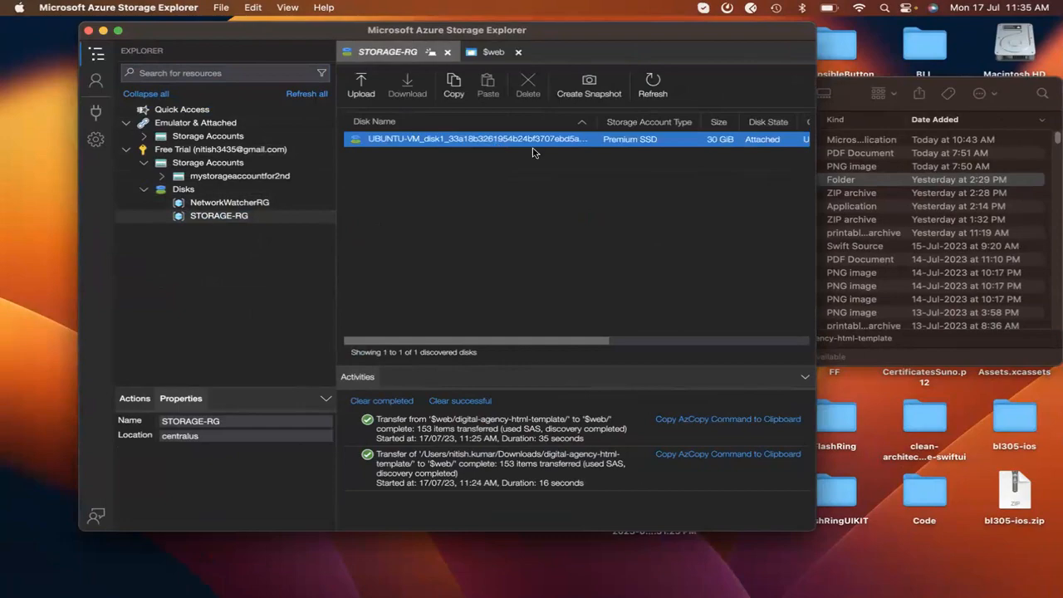
key("ctrl+Right")
key("ctrl+Left")
left_click(117, 30)
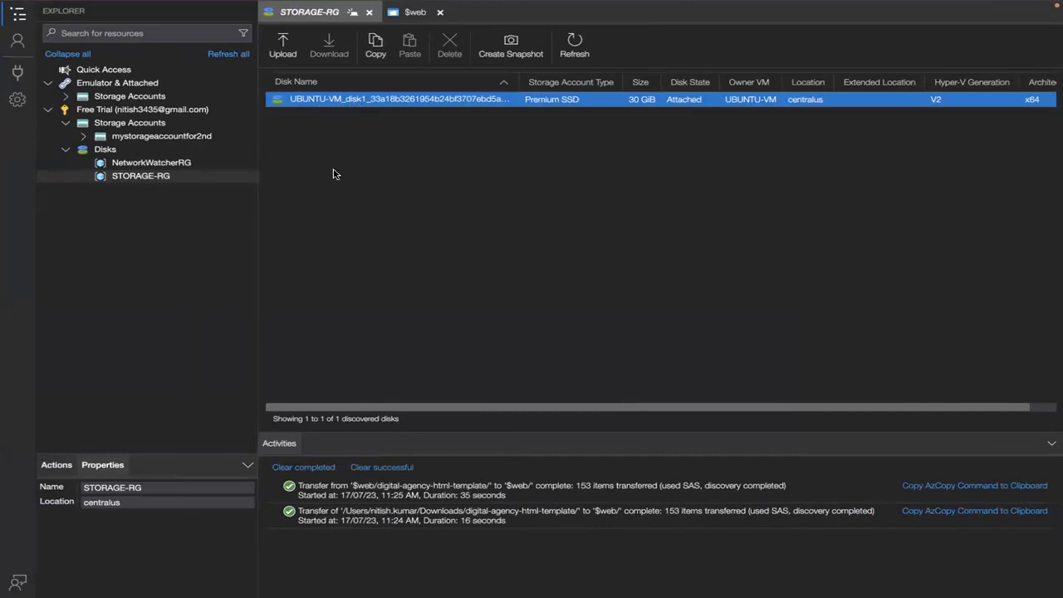
key("ctrl+Right")
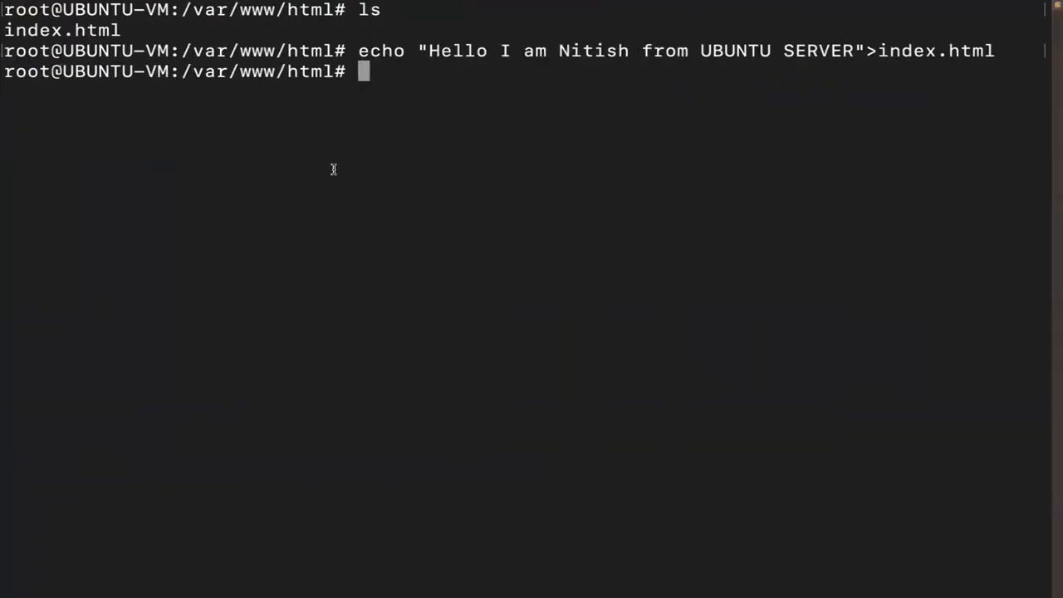
key("ctrl+Left")
key("ctrl+Right")
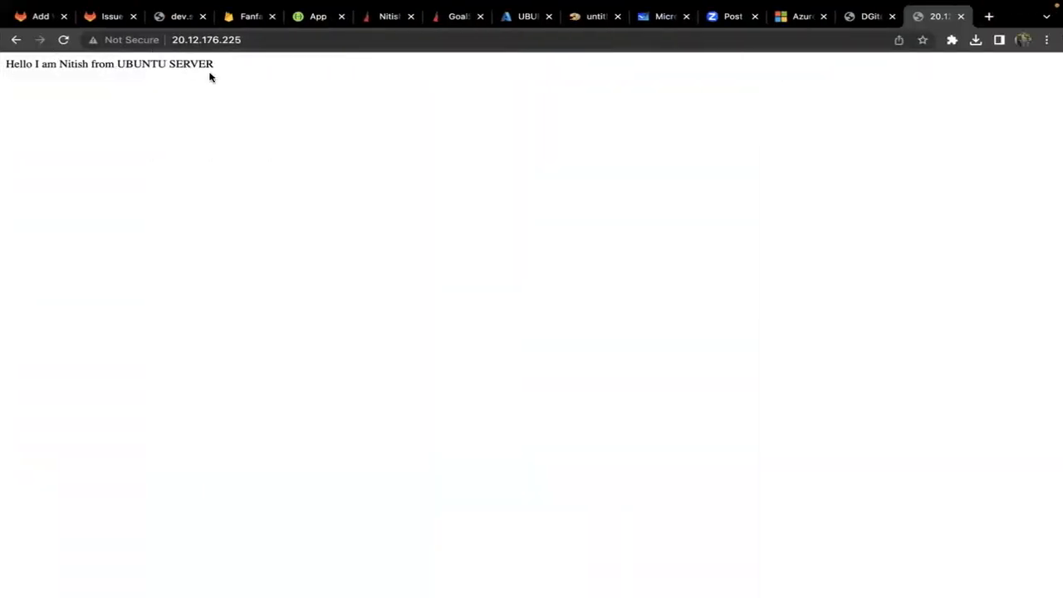
key("ctrl+Left")
key("ctrl+Right")
key("ctrl+Left")
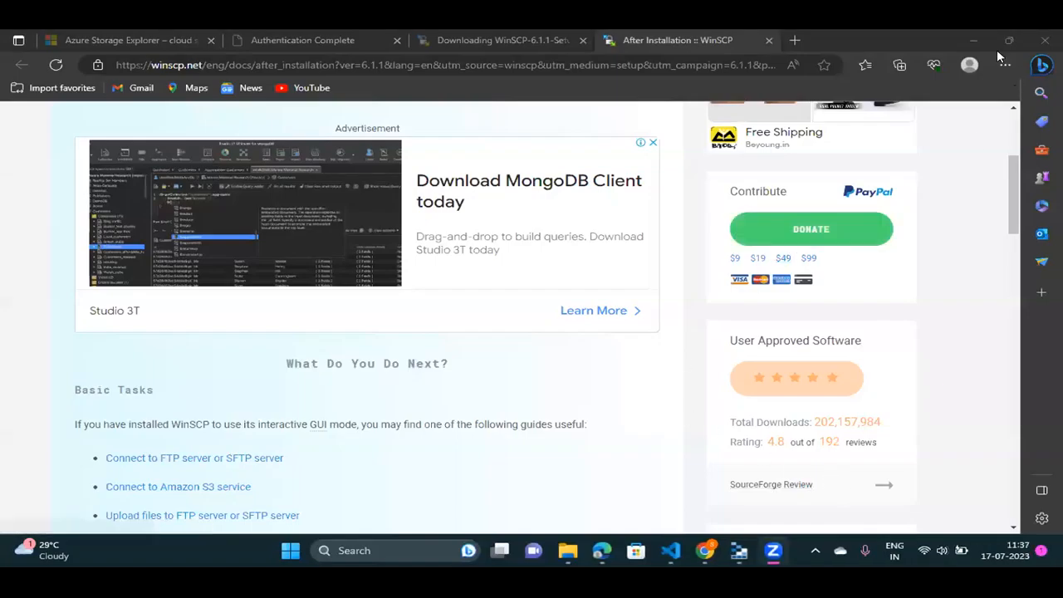
Minimize the open browser and Storage Explorer windows and launch WinSCP from the Windows search
left_click(976, 36)
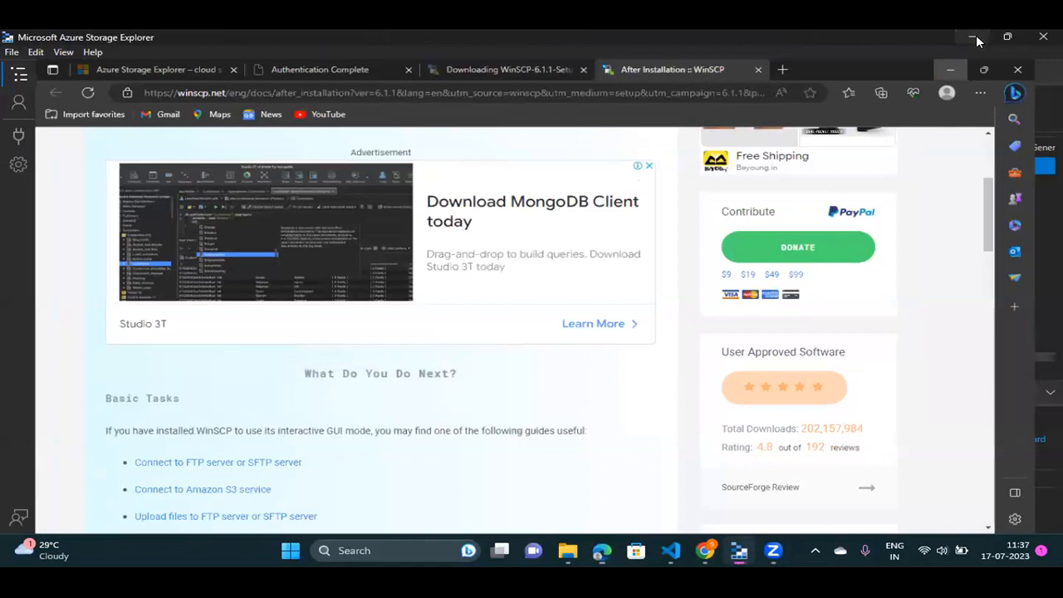
left_click(977, 34)
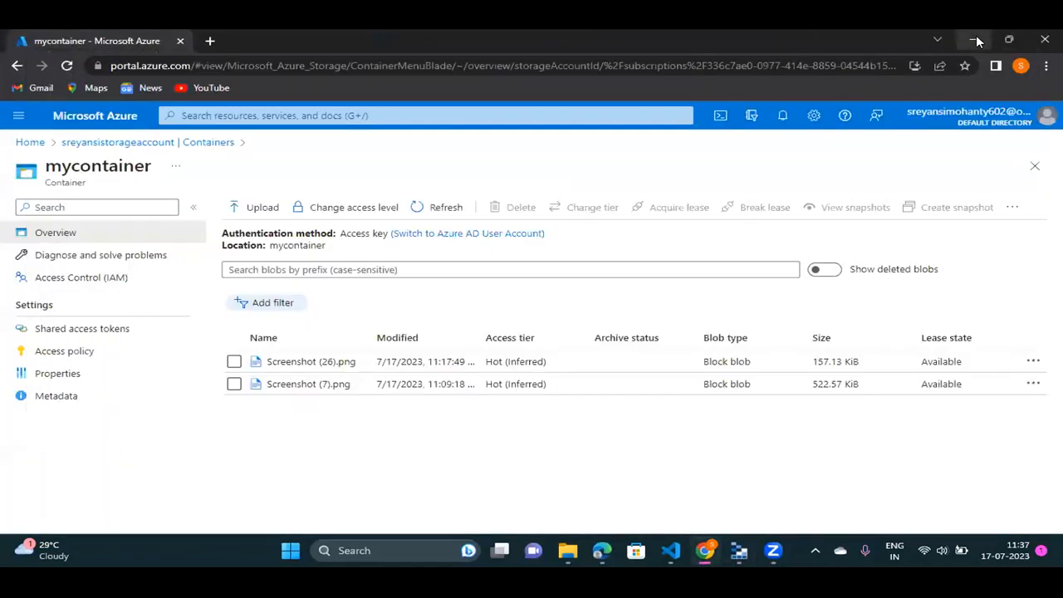
left_click(976, 37)
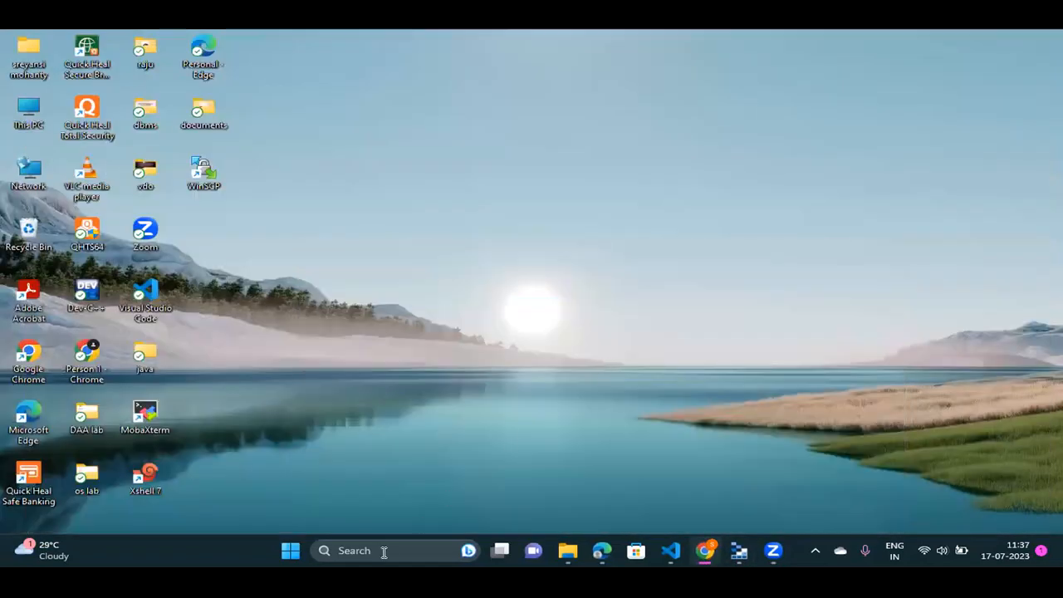
left_click(384, 551)
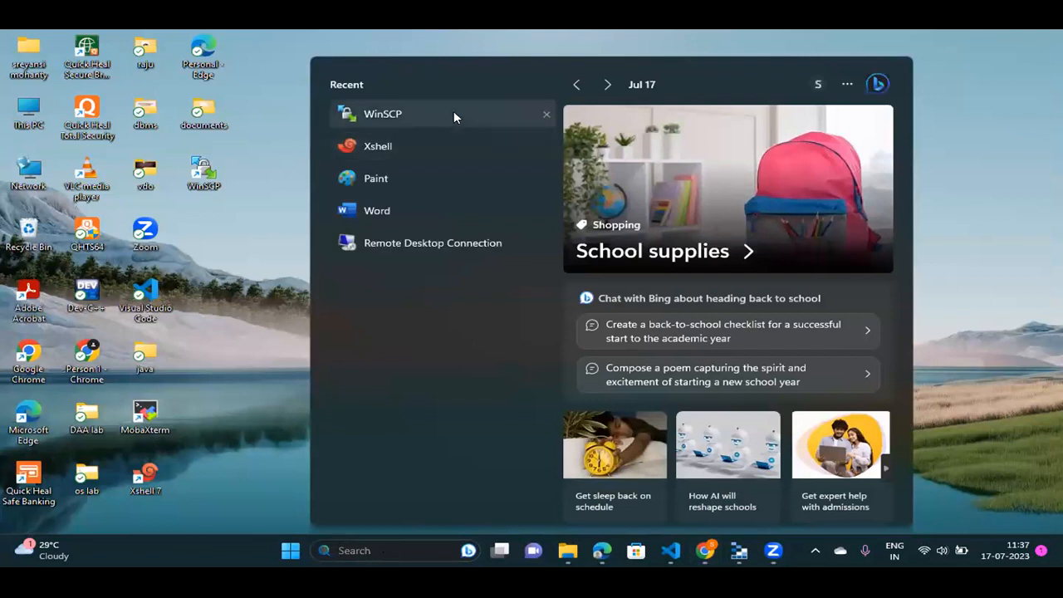
left_click(454, 114)
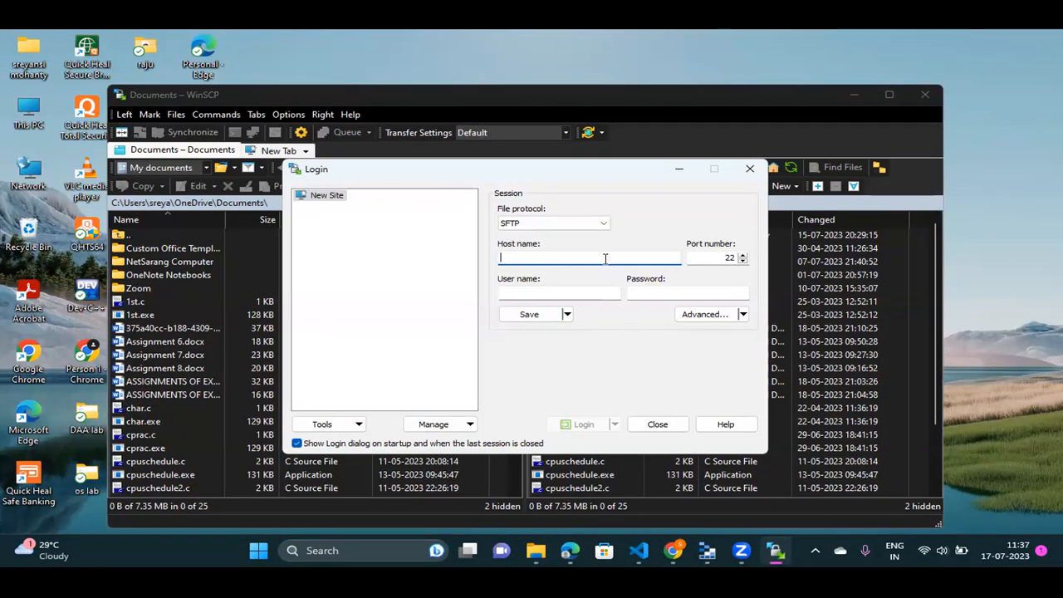
Enter 20.12.176.225 as the host name and silicon as the user name for the SFTP session
type("2")
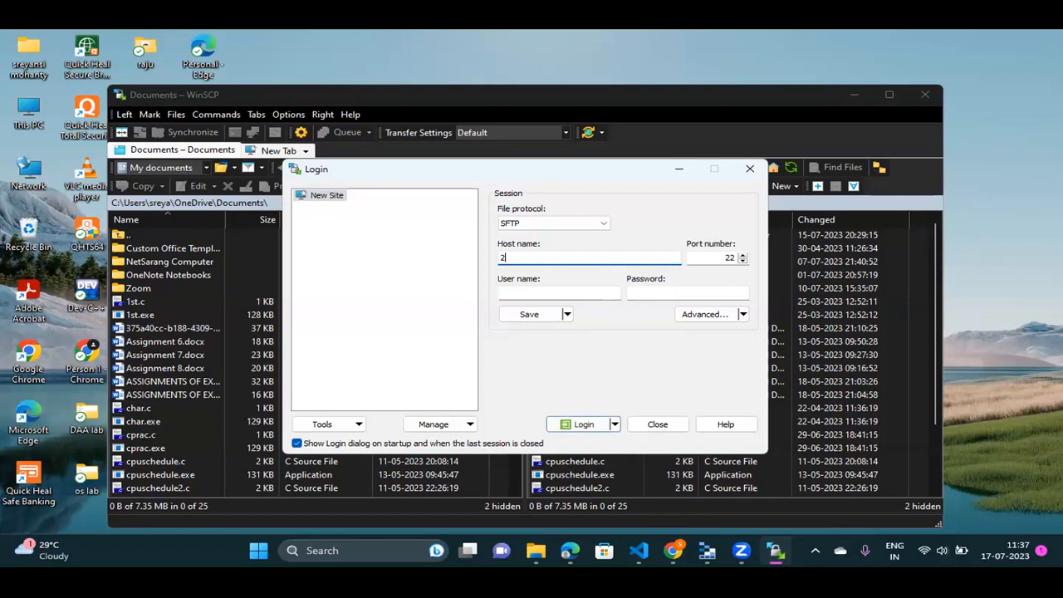
type("0.12.176.225")
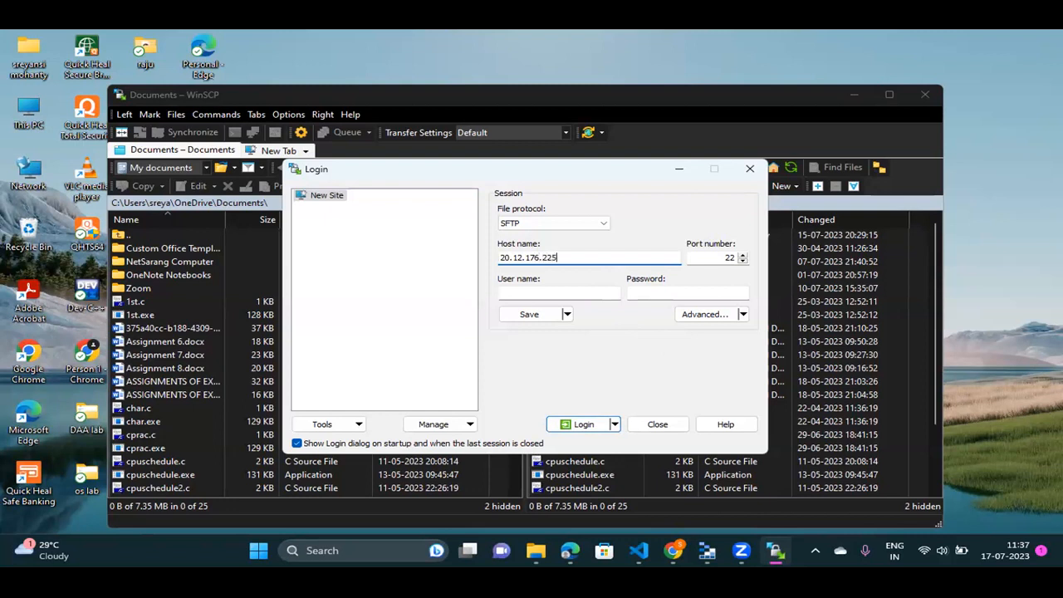
left_click(530, 293)
type("silicon")
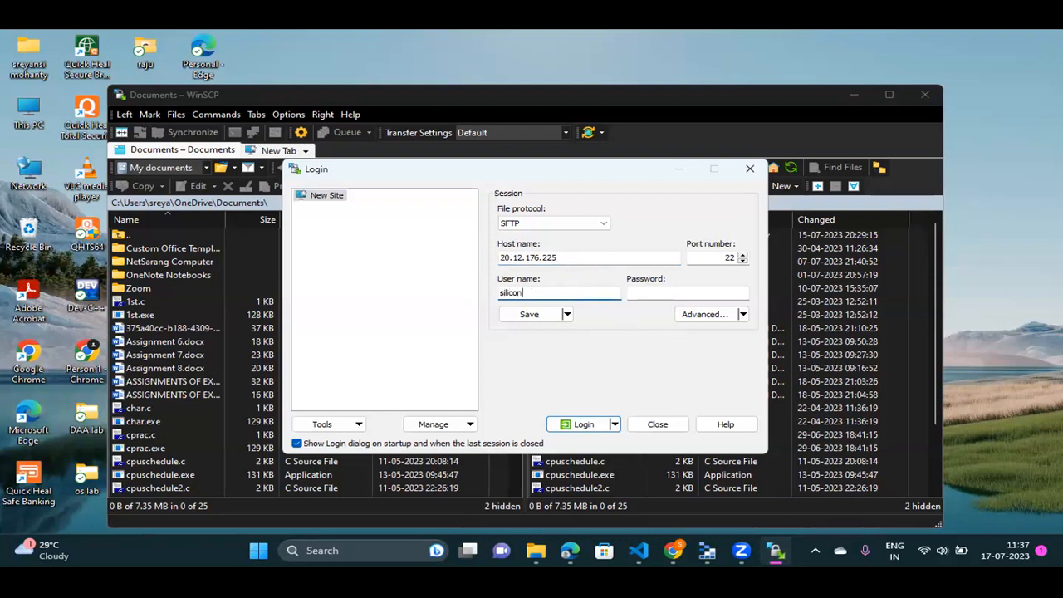
Enter the account password, log in to the server and accept its host key
left_click(667, 292)
type("************")
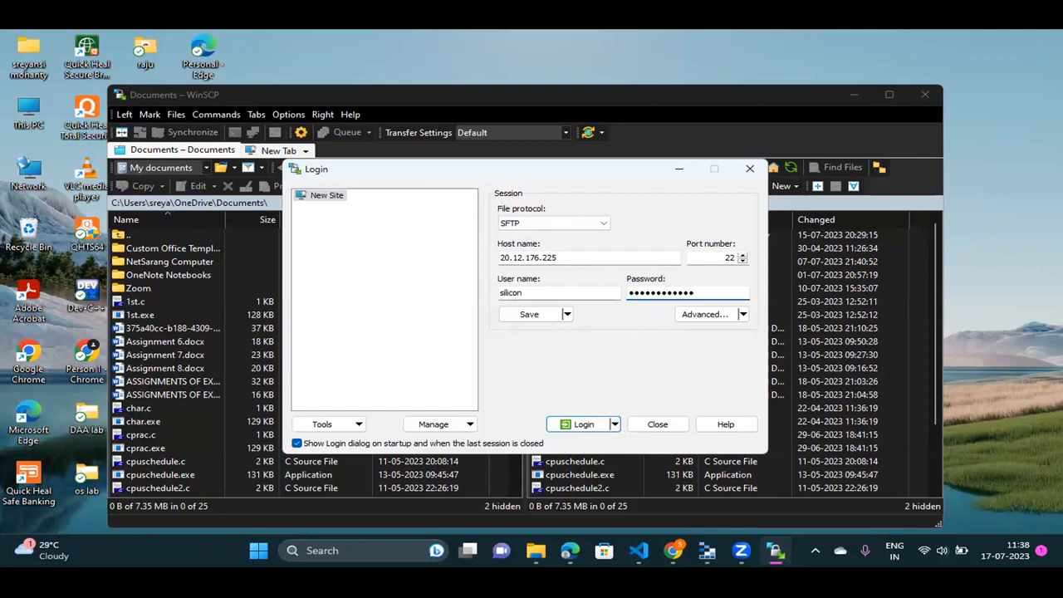
left_click(575, 426)
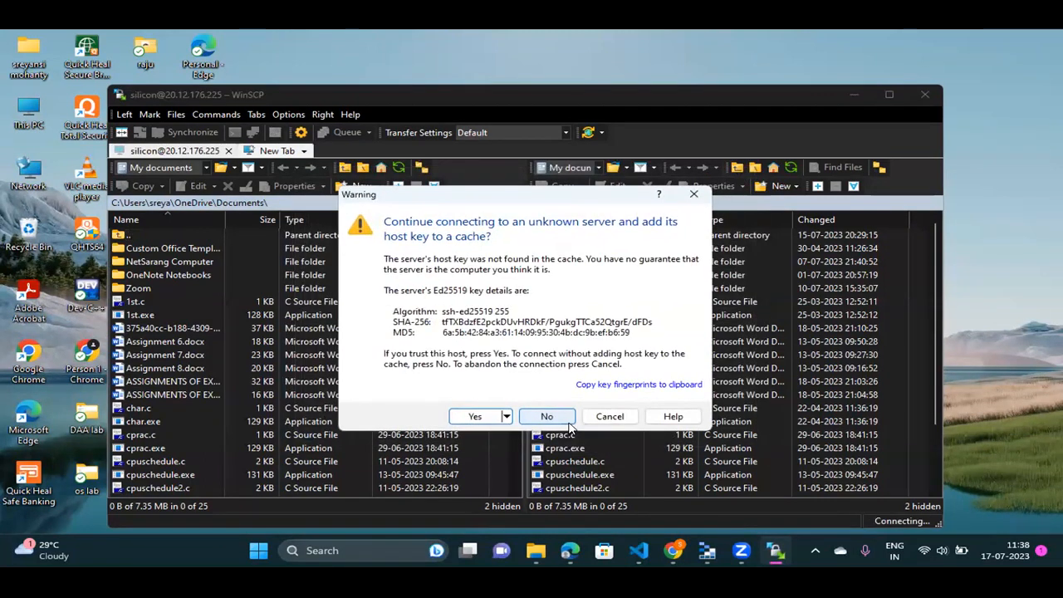
left_click(474, 417)
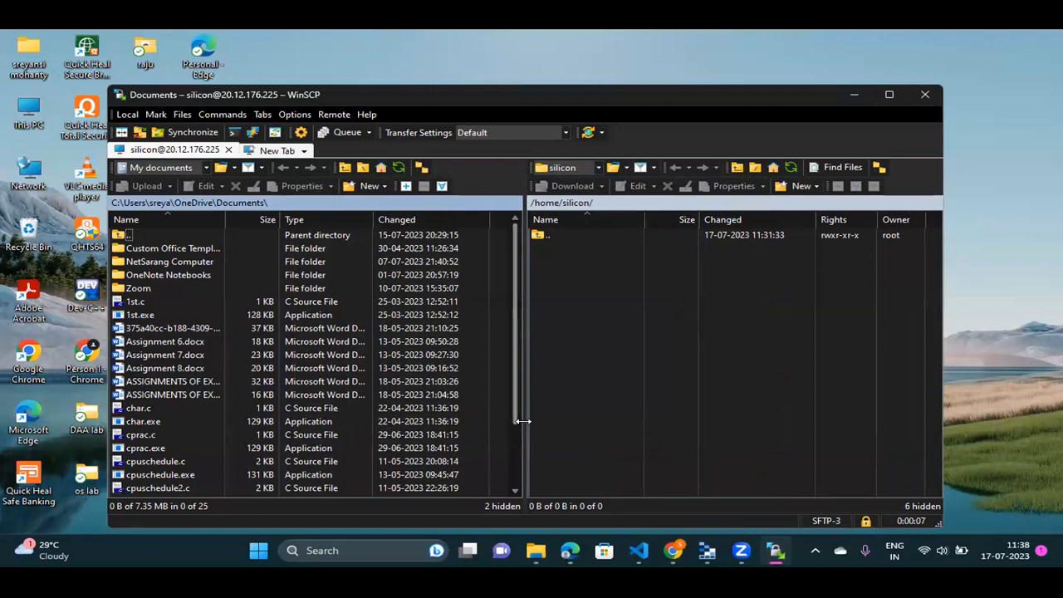
Widen the remote file pane and browse from the server's root directory to /var/www/html
left_click_drag(523, 424, 348, 432)
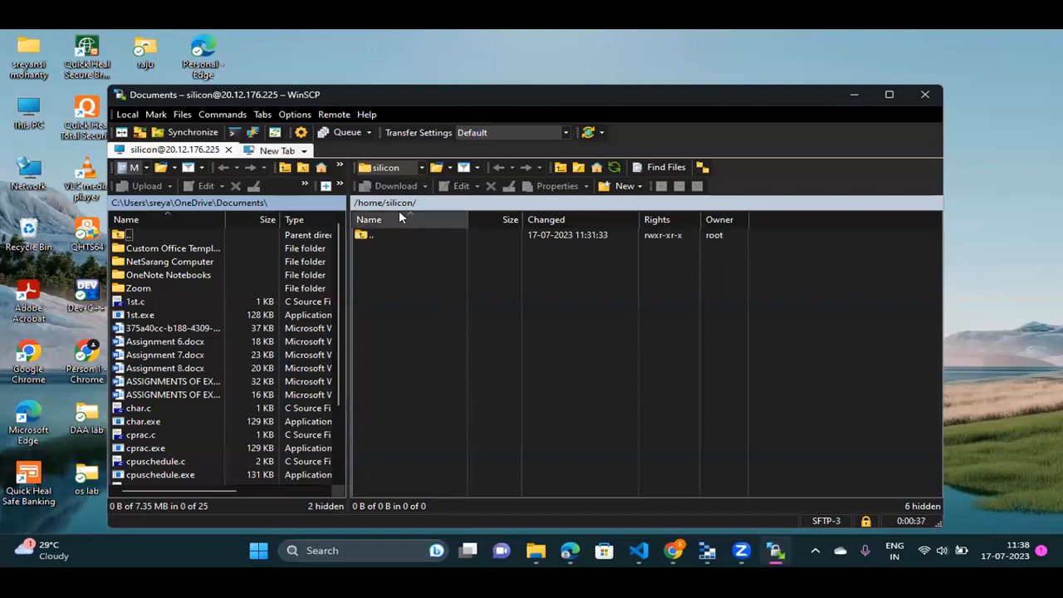
left_click(421, 169)
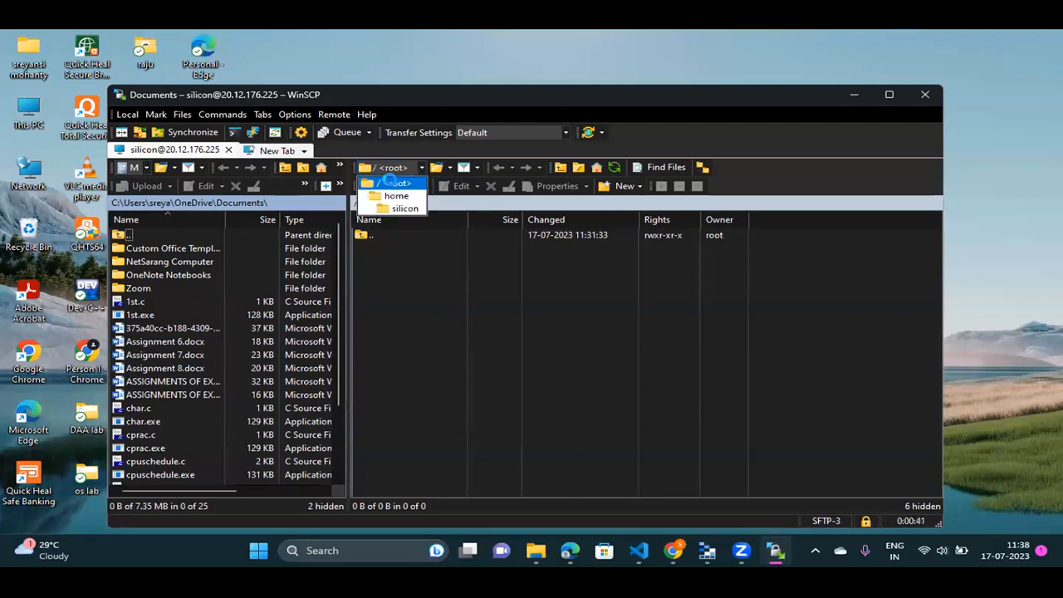
left_click(392, 183)
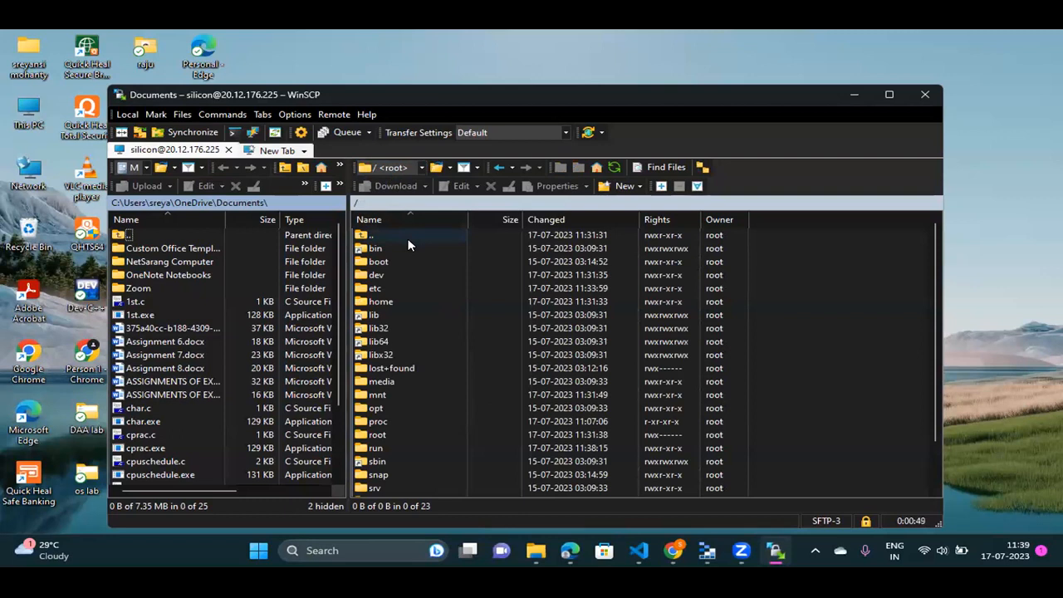
scroll(398, 407, "down", 2)
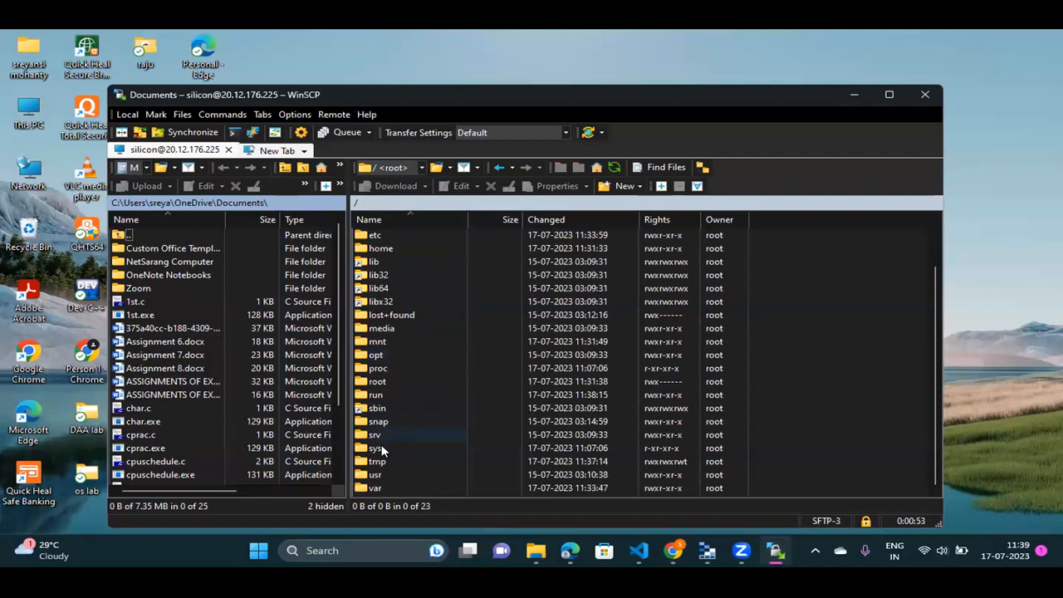
double_click(371, 487)
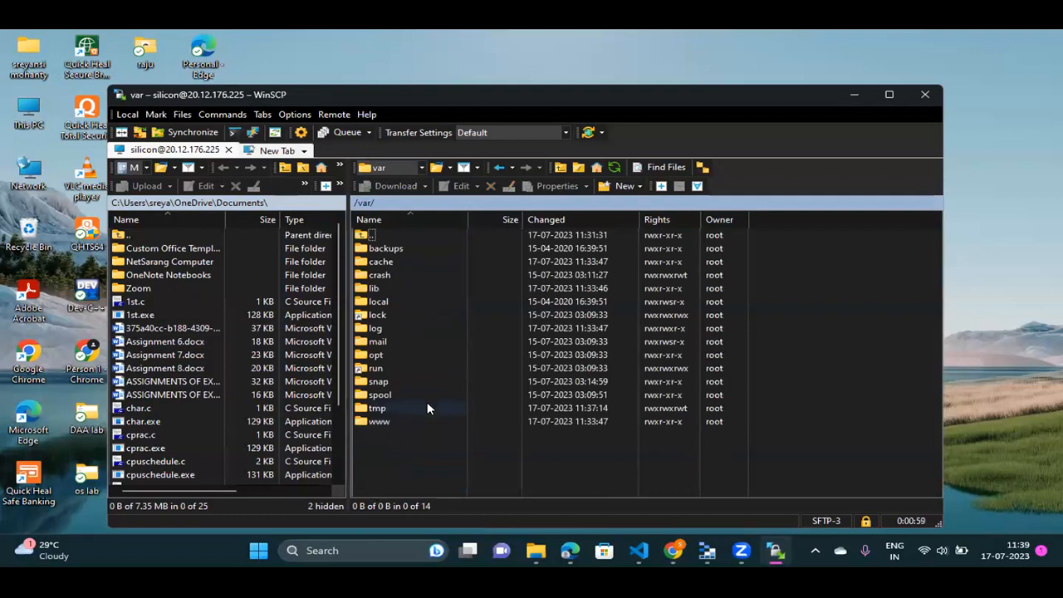
double_click(370, 420)
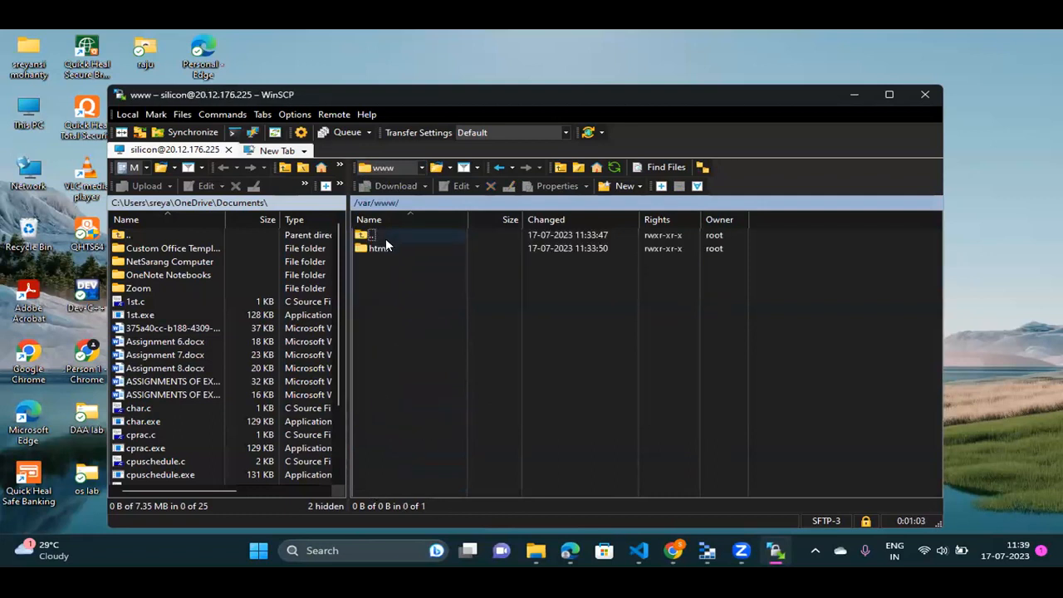
double_click(380, 248)
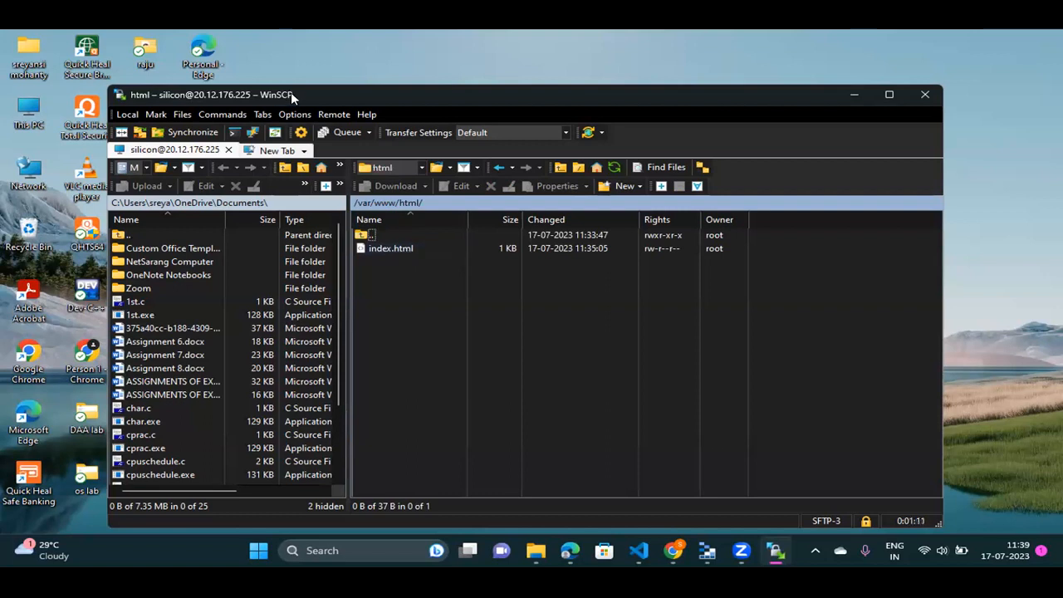
Open the remote index.html in the WinSCP editor to view its content, and close the editor
key("alt+Tab")
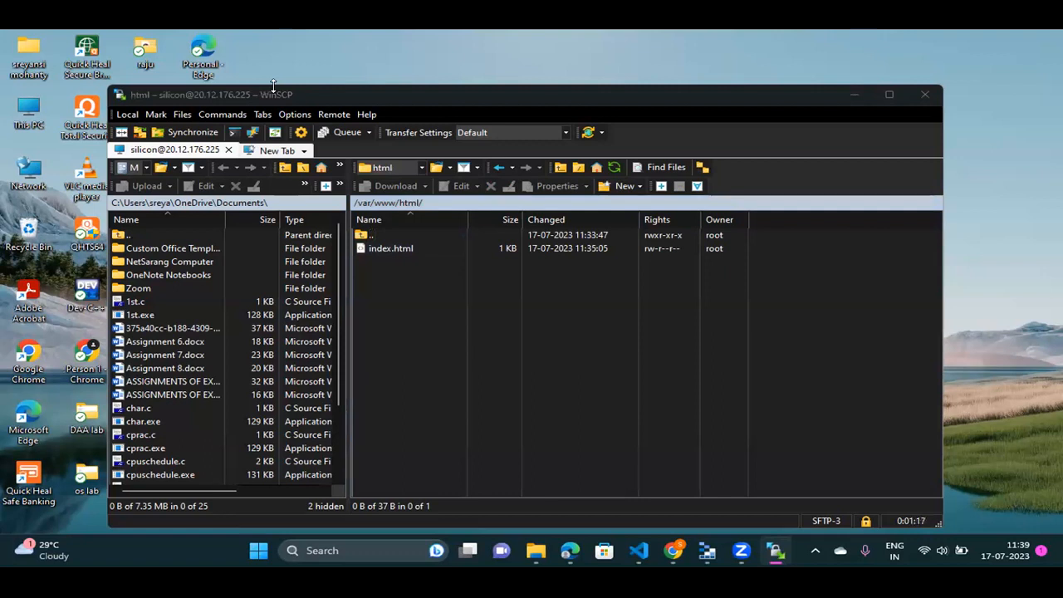
left_click(421, 250)
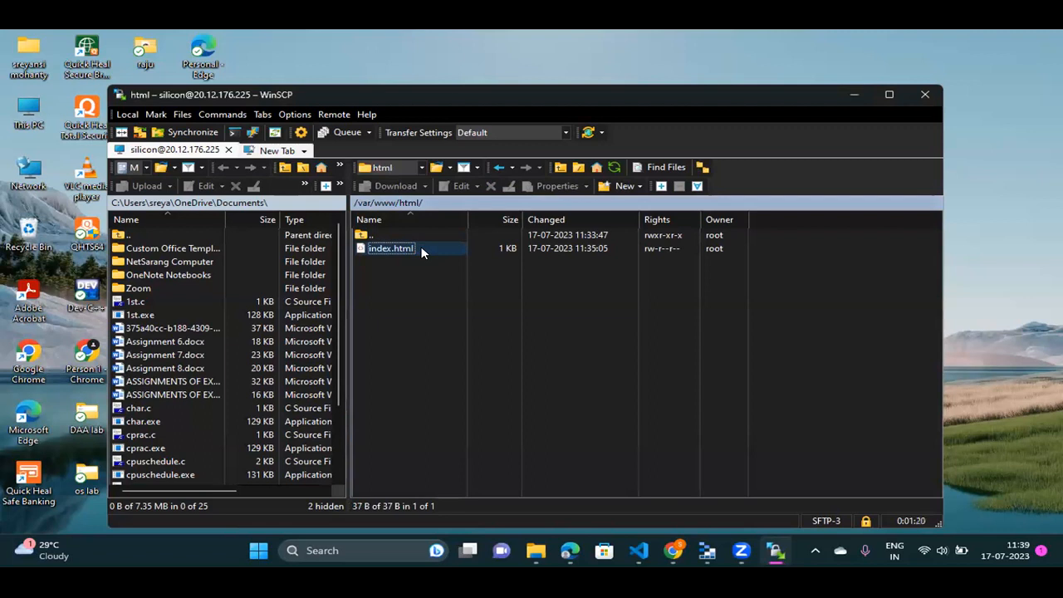
double_click(421, 250)
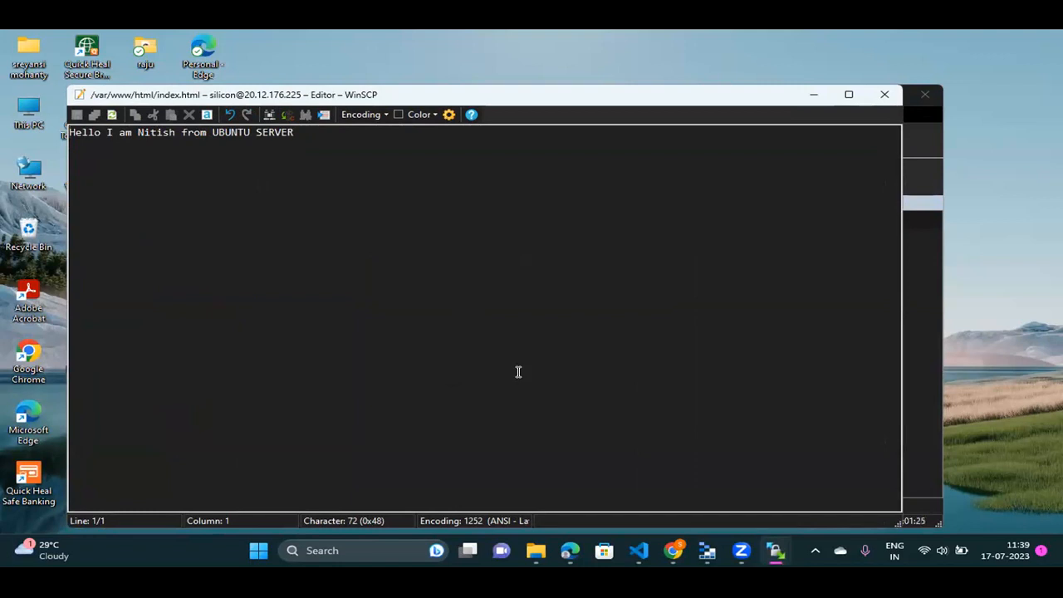
left_click(884, 96)
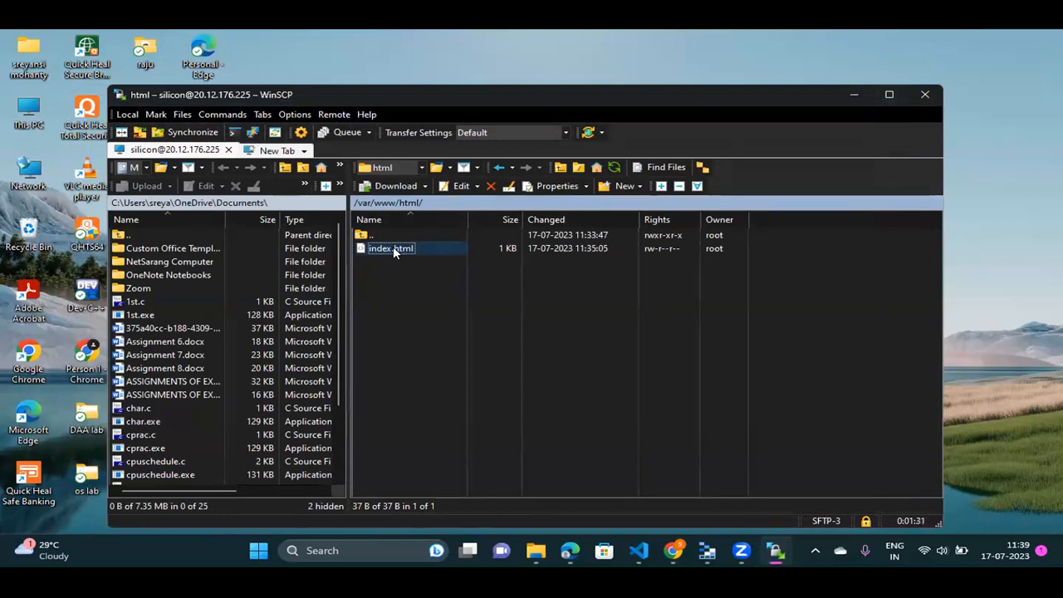
Try to add a second line reading "hello again" to the remote index.html and save it, closing the editor
left_click(459, 187)
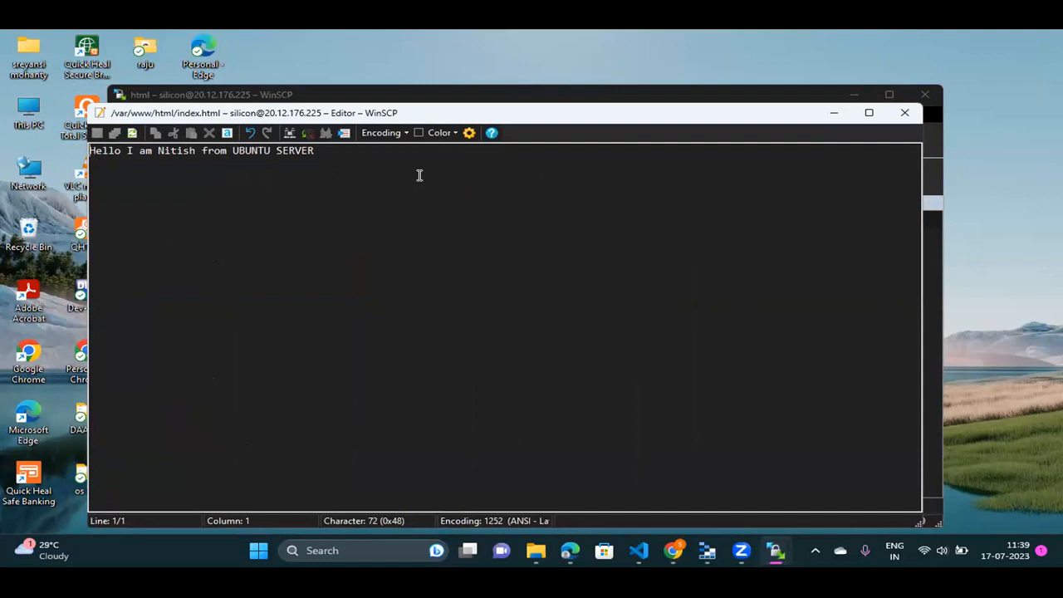
left_click(365, 158)
left_click(323, 154)
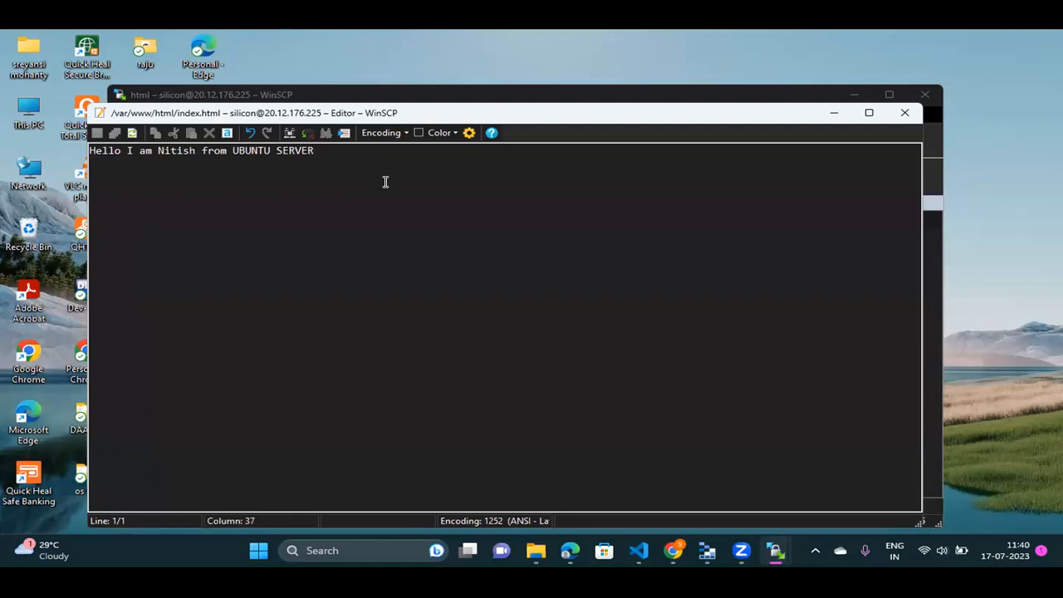
key("Return")
type("hello again")
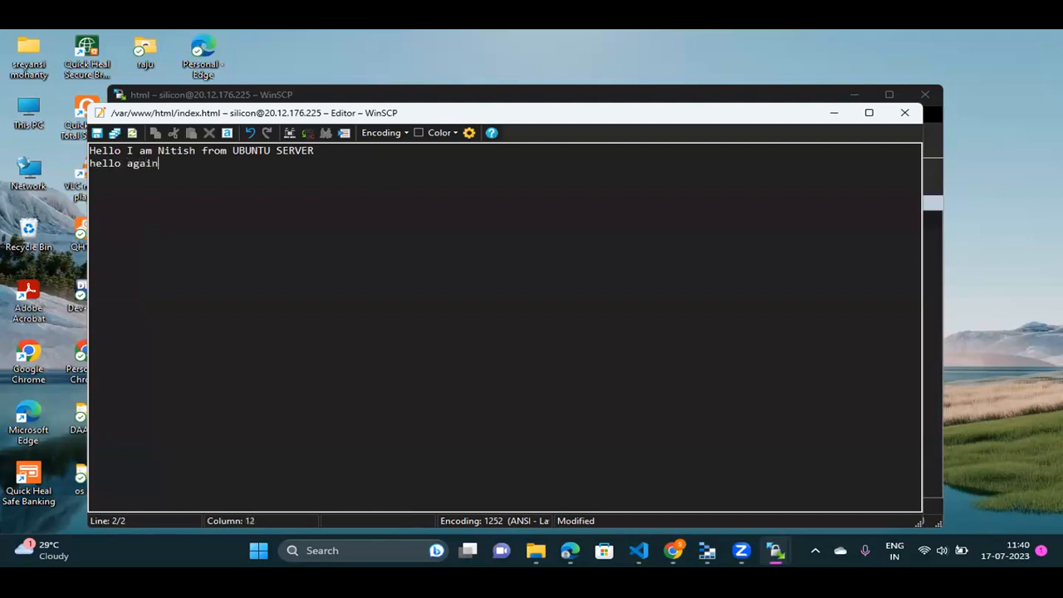
left_click(98, 133)
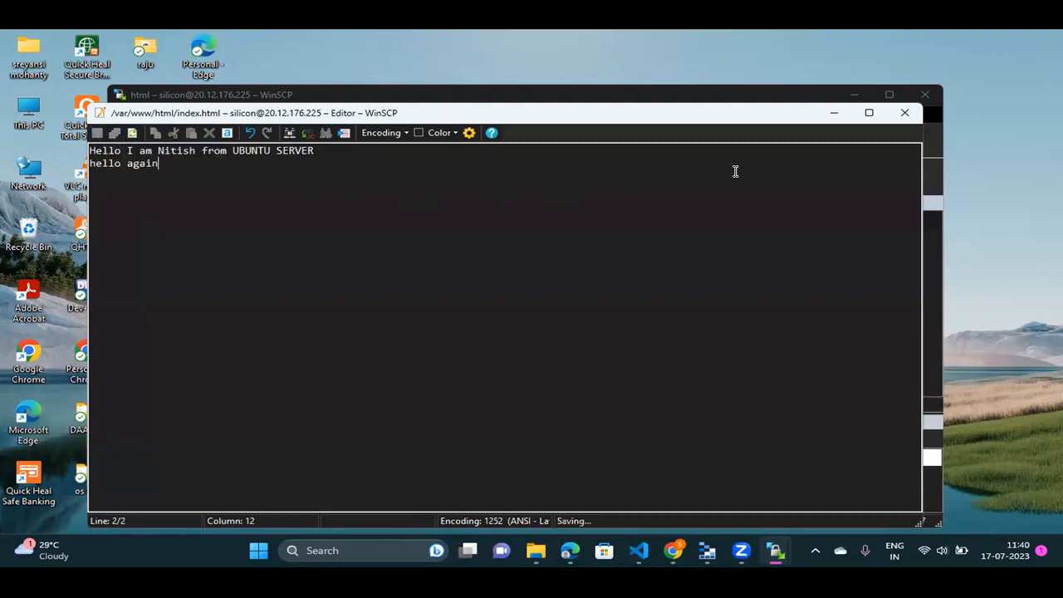
left_click(905, 115)
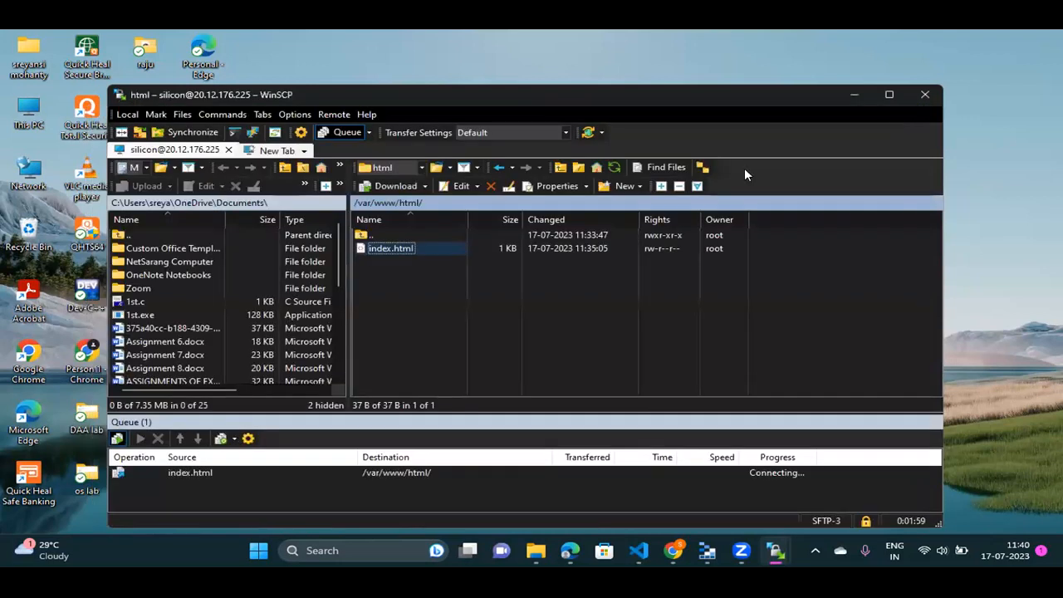
Try to reopen the remote index.html in the editor to check the edit
double_click(395, 248)
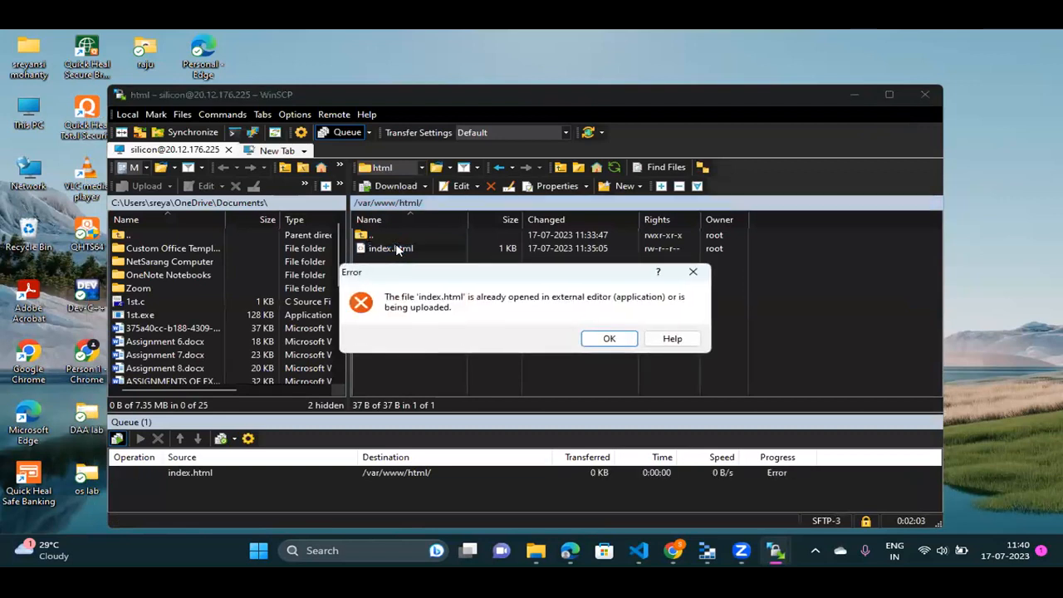
left_click(609, 340)
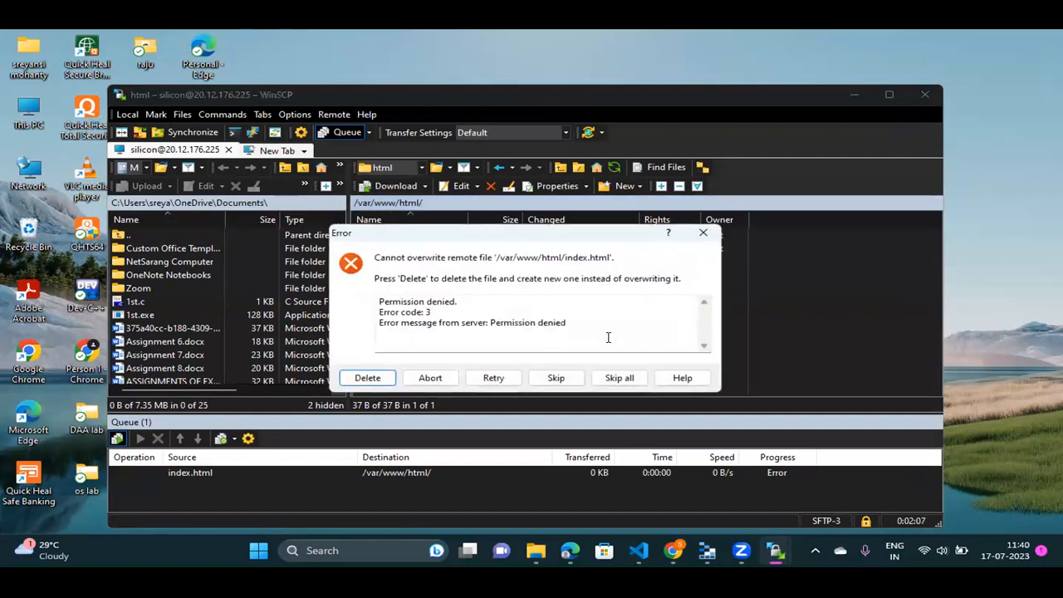
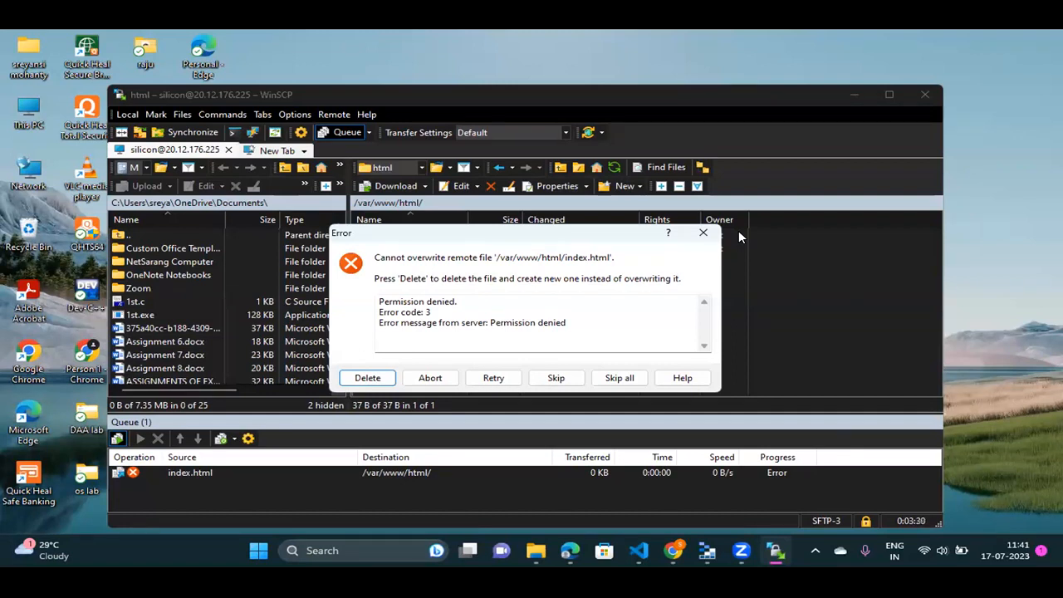
Dismiss the overwrite error and browse the remote pane from the root directory to /home/silicon
left_click(705, 234)
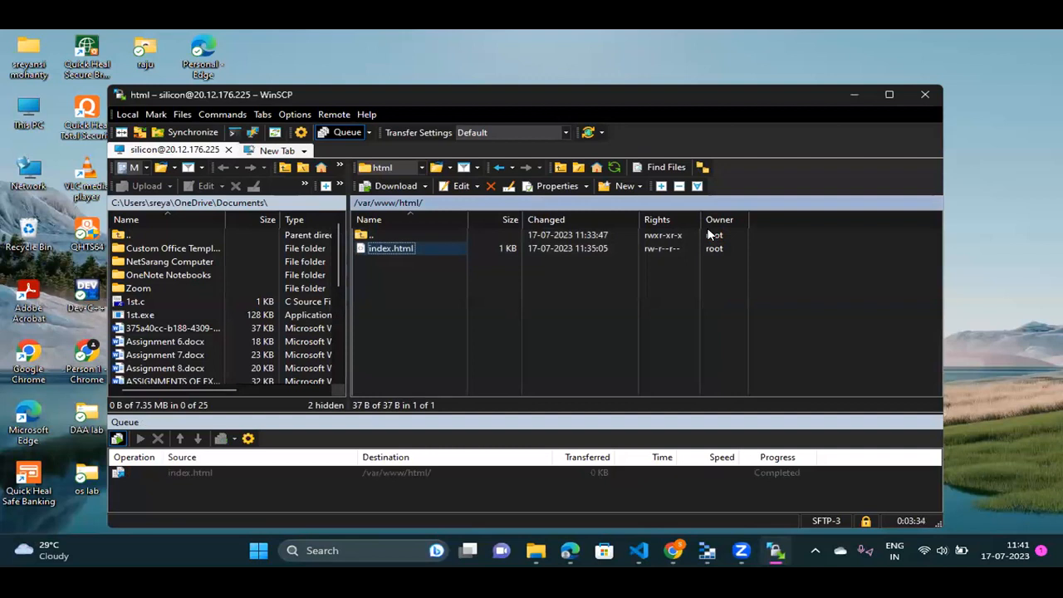
left_click(422, 168)
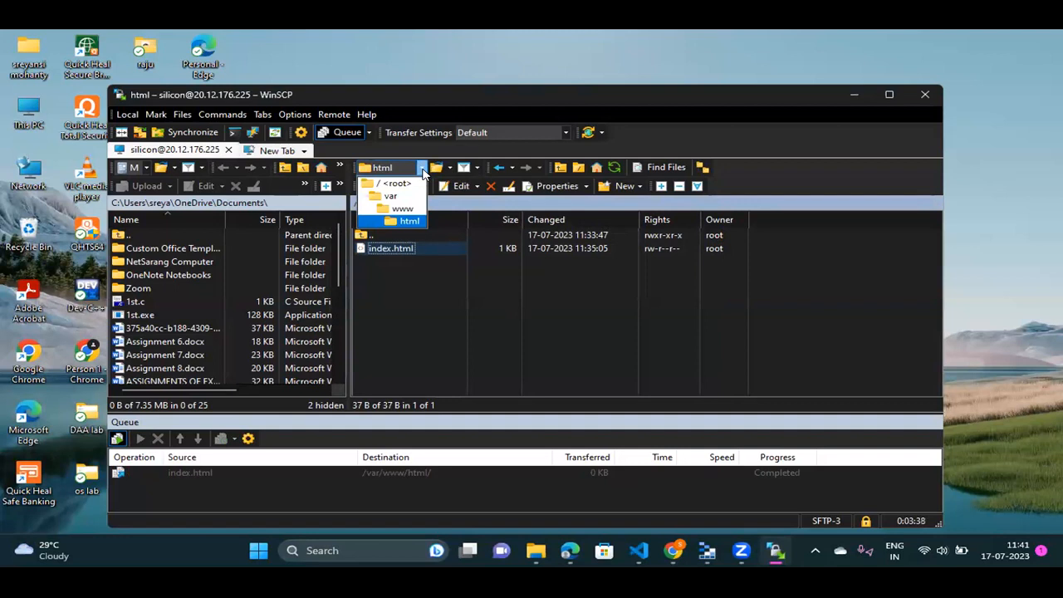
left_click(398, 183)
left_click(422, 170)
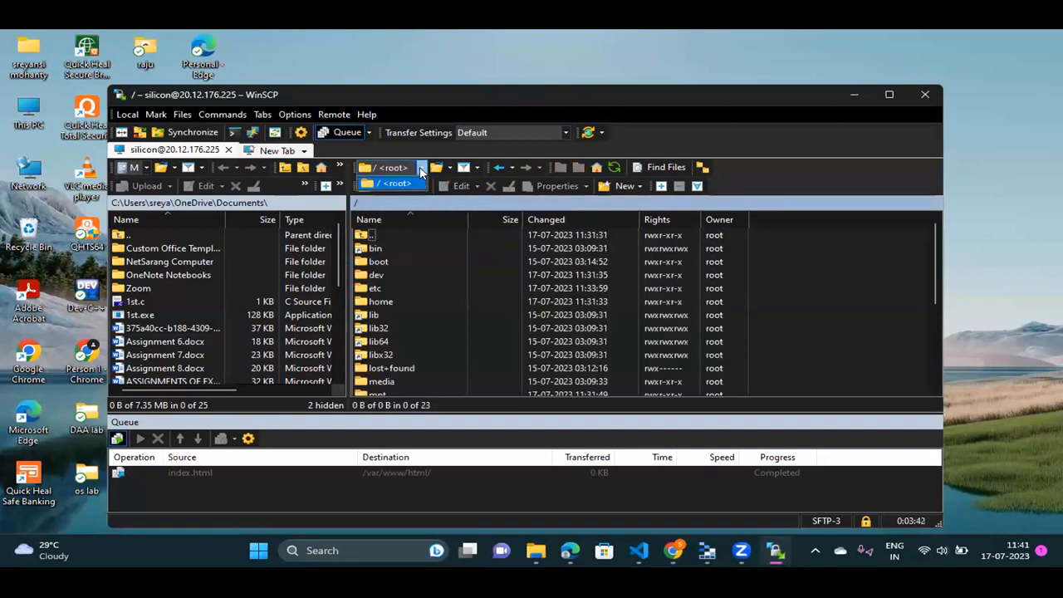
left_click(422, 169)
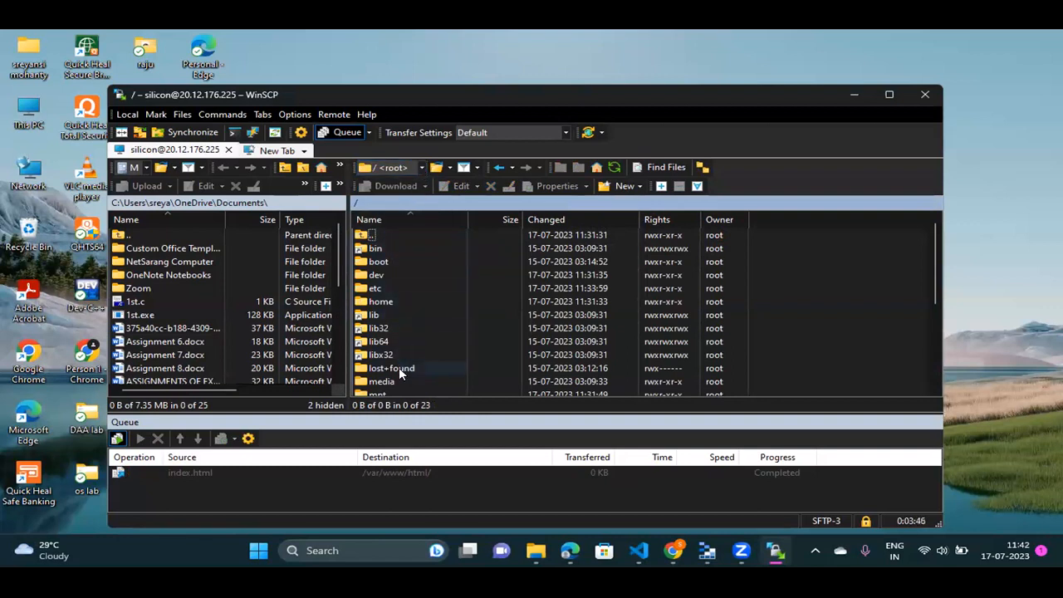
scroll(399, 367, "down", 4)
scroll(398, 367, "up", 2)
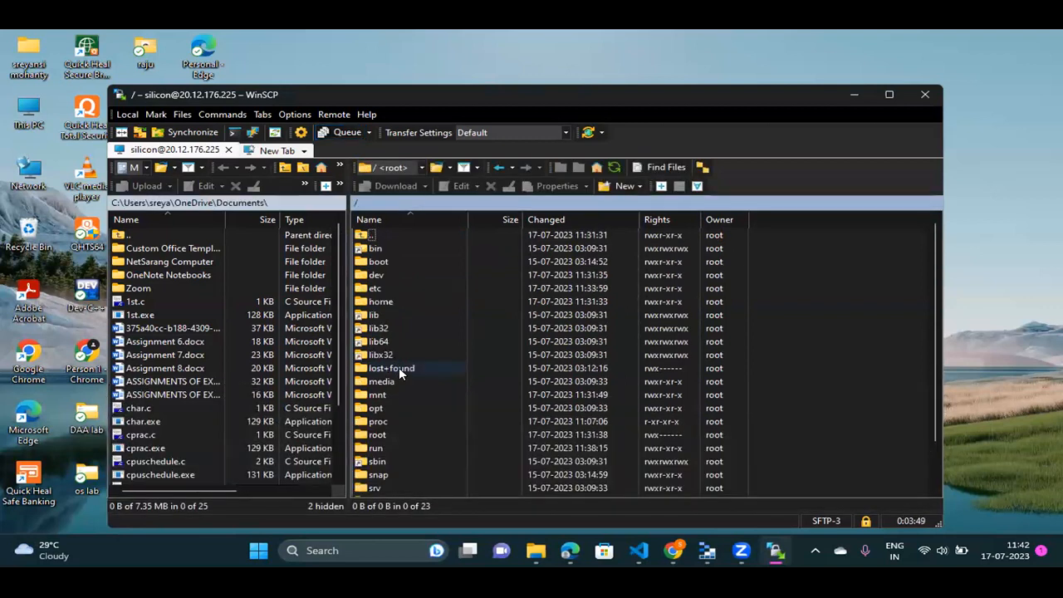
double_click(381, 302)
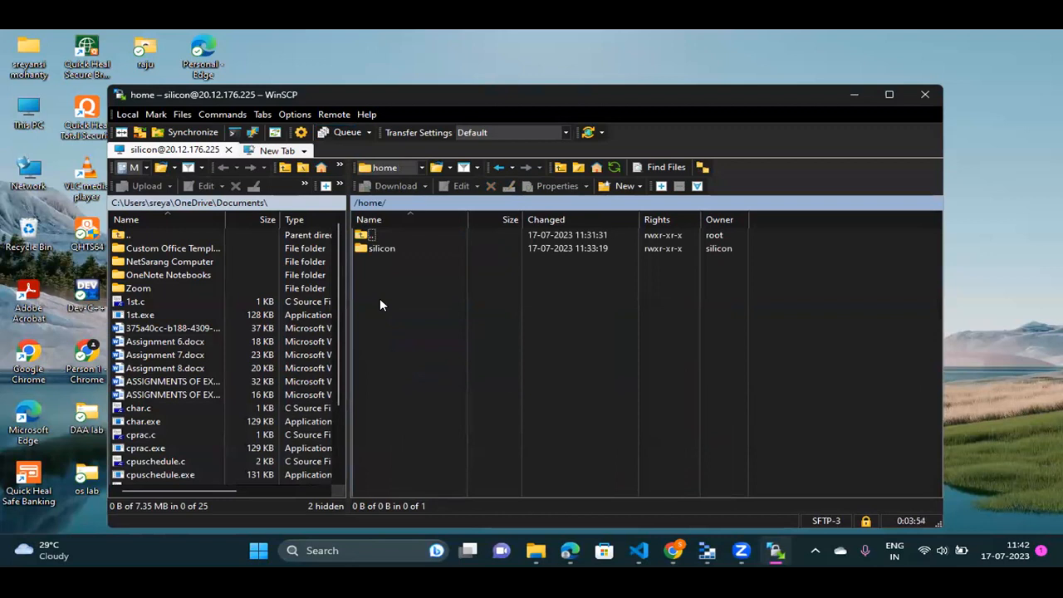
double_click(395, 252)
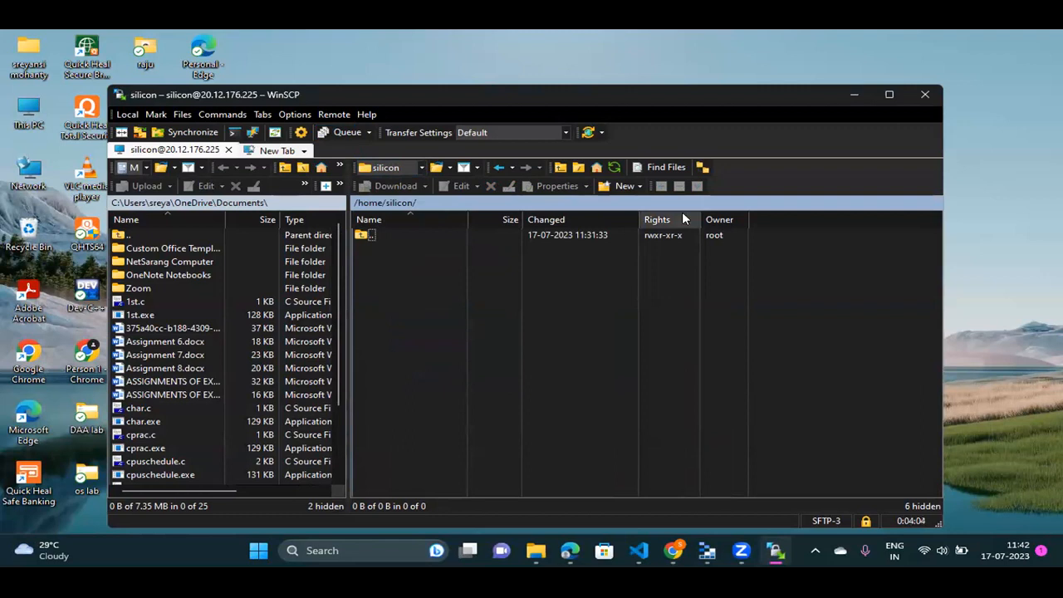
Minimize WinSCP and look through the local Downloads folder in File Explorer for website files
left_click(854, 95)
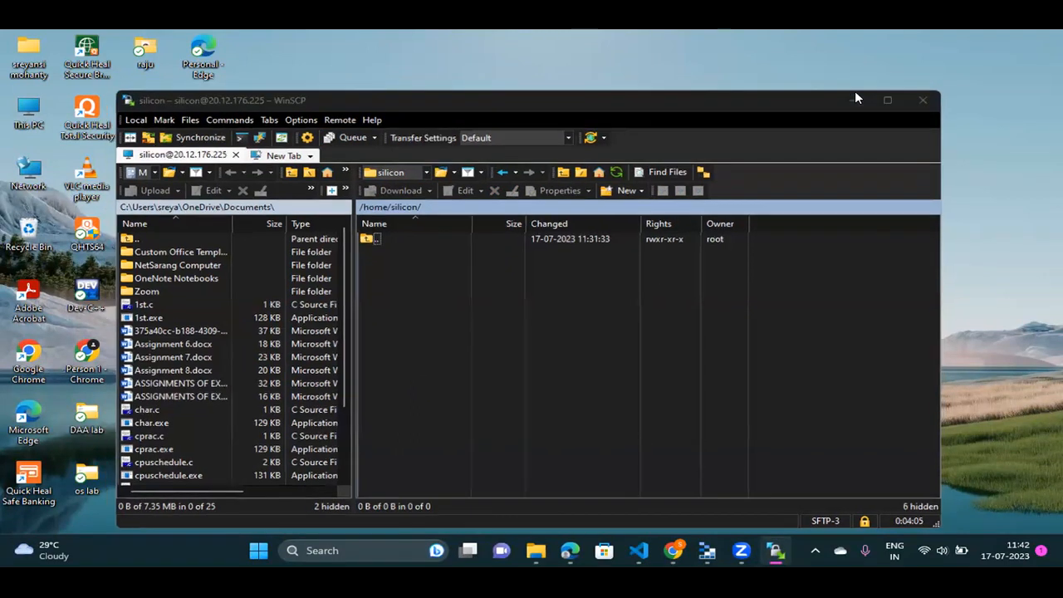
left_click(673, 553)
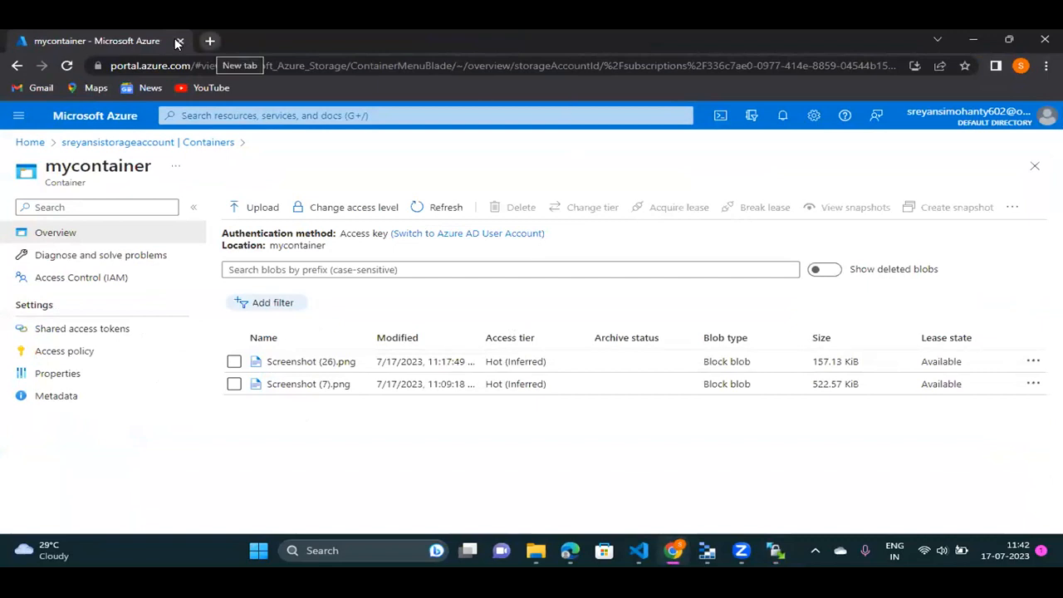
left_click(539, 567)
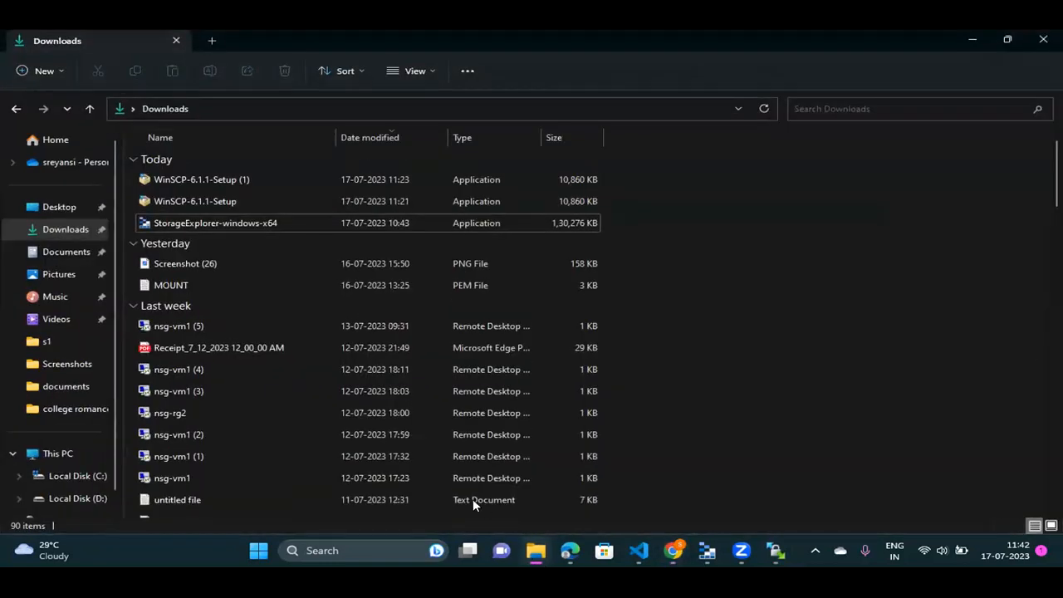
scroll(456, 470, "down", 2)
scroll(453, 456, "down", 2)
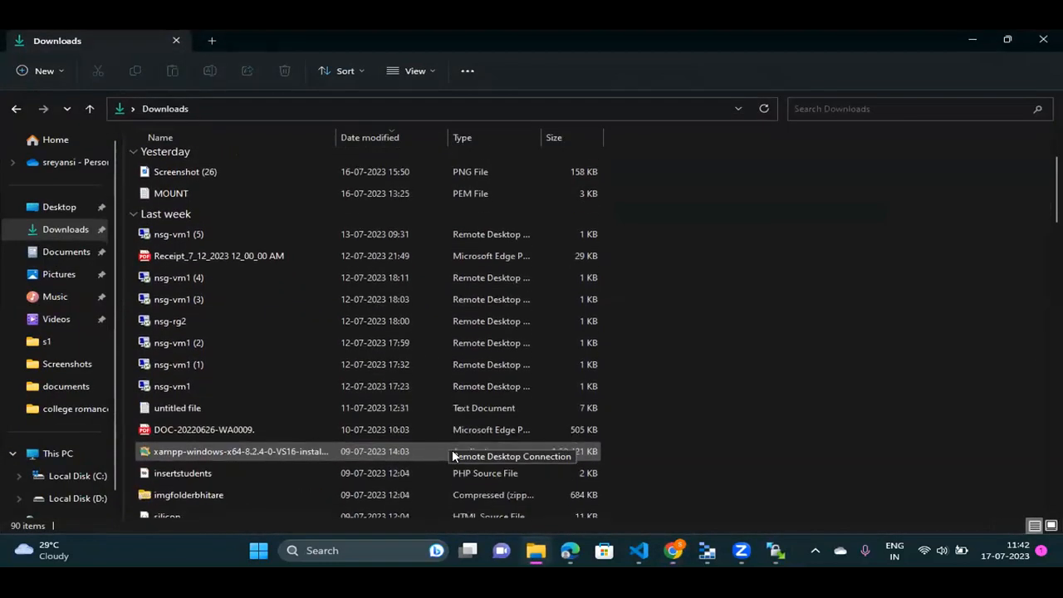
scroll(515, 477, "up", 3)
Switch to Chrome, search in a new tab for "dowload free templates" and open the free-css.com templates page
left_click(672, 558)
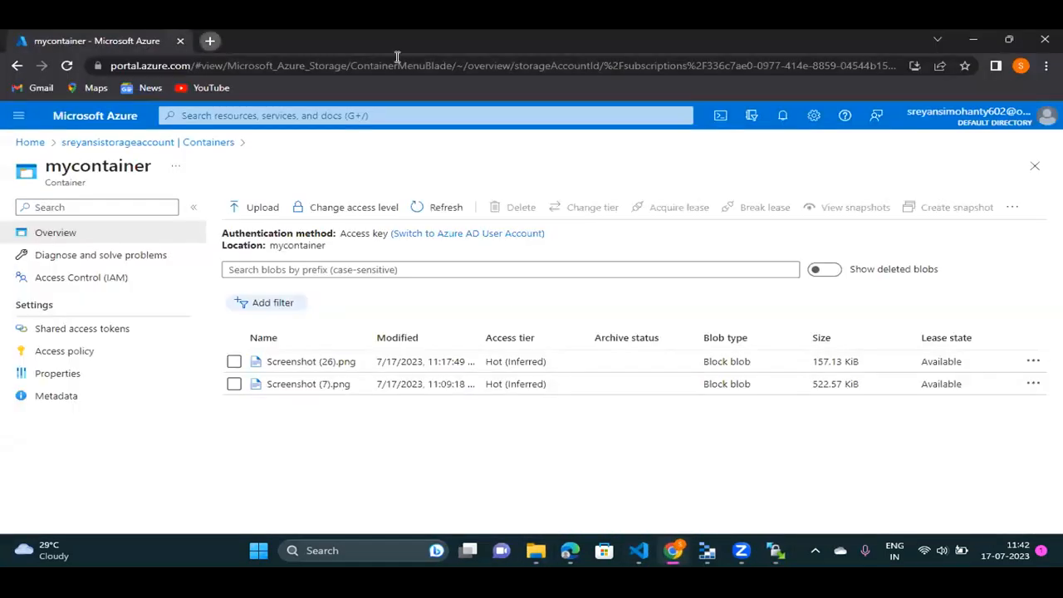
key("ctrl+t")
type("d")
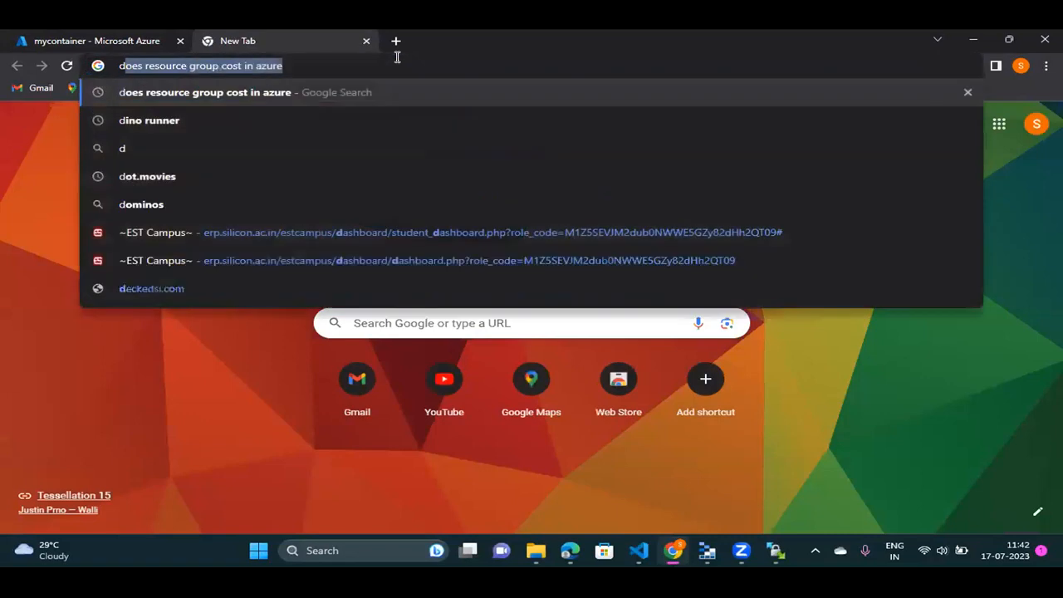
type("owload f")
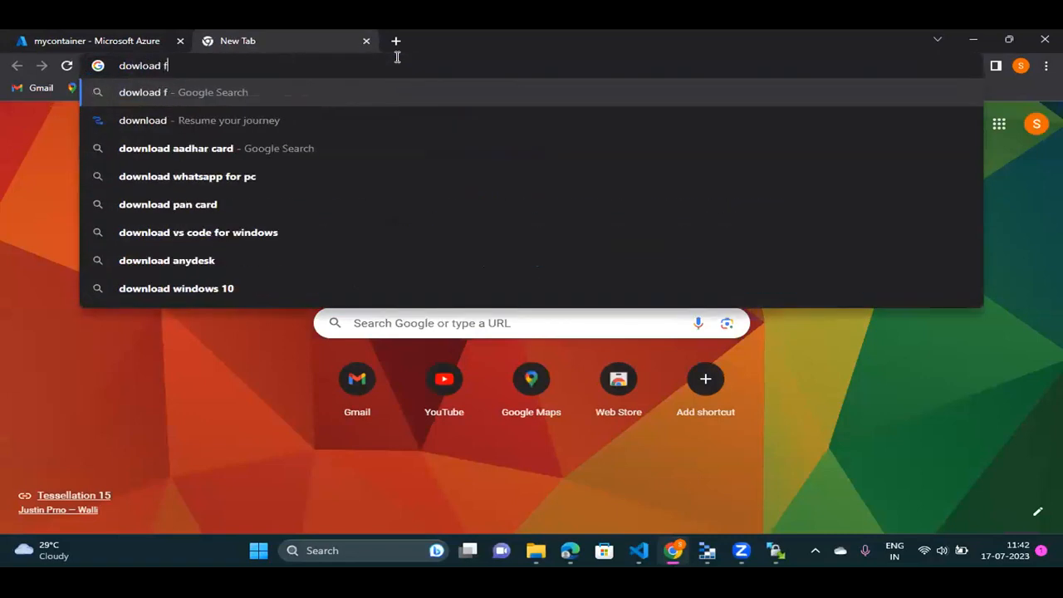
type("ree templates")
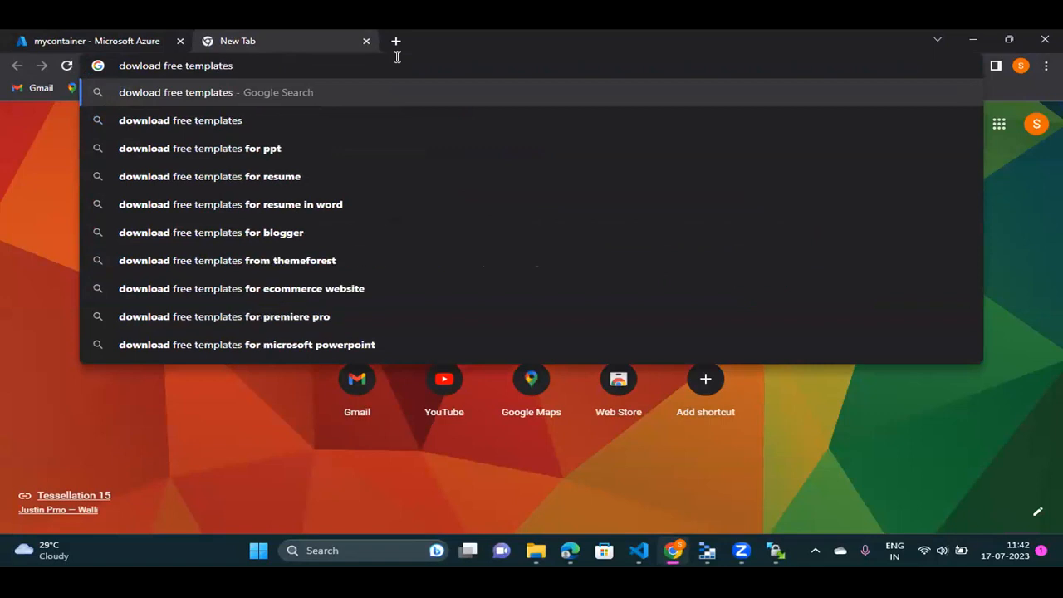
key("Return")
left_click(333, 336)
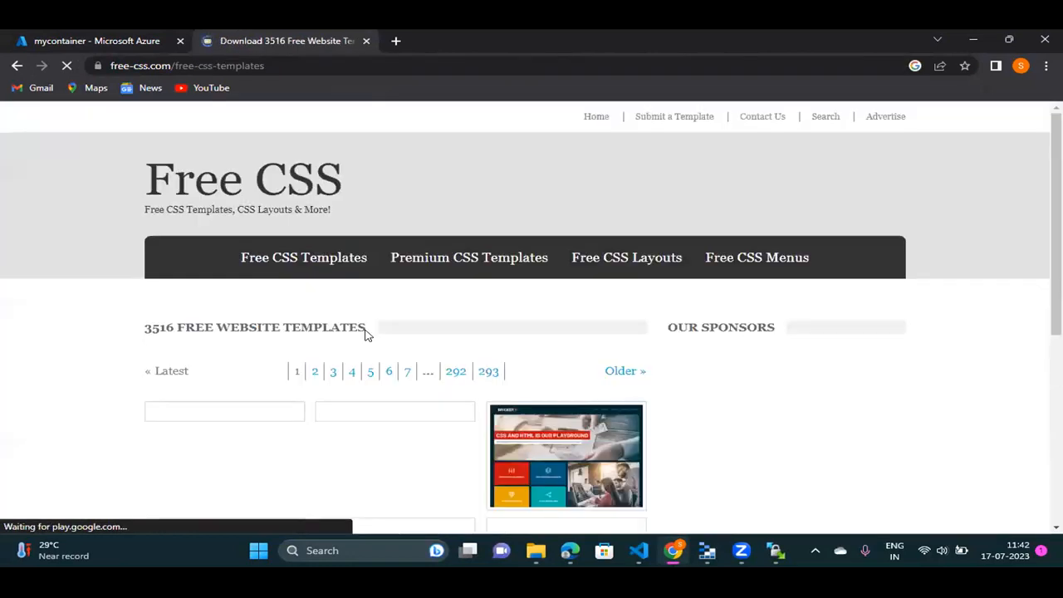
Open the page of the Fonicy template from the list of free website templates
scroll(512, 413, "down", 3)
scroll(516, 413, "down", 2)
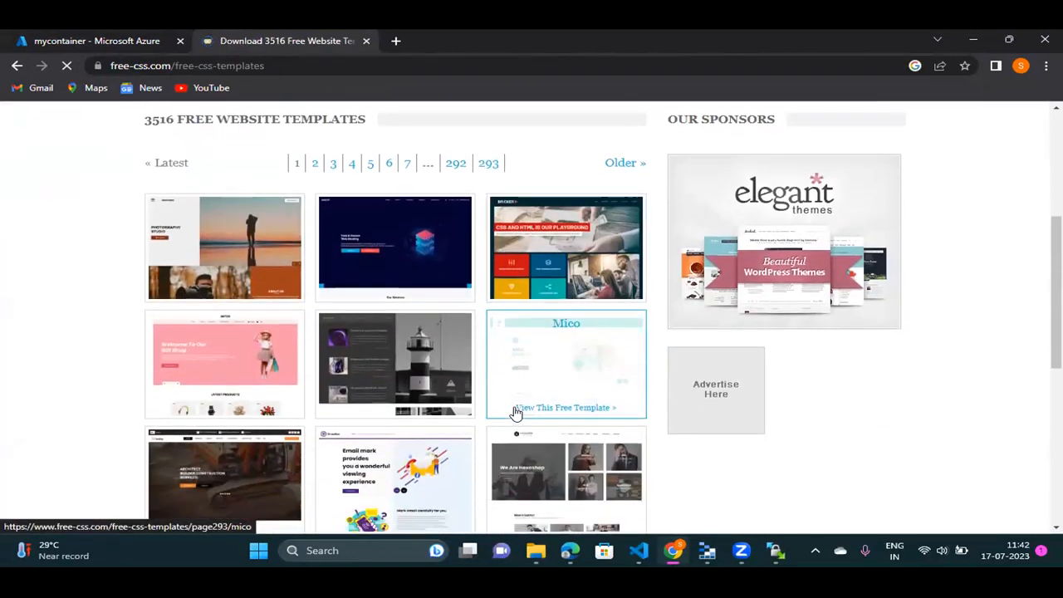
left_click(249, 430)
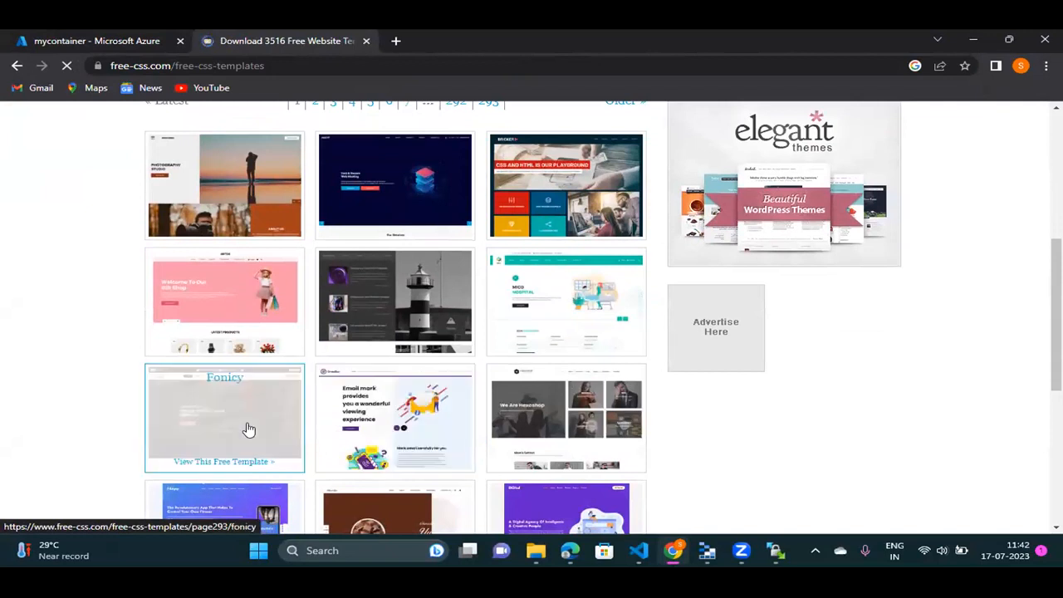
scroll(544, 447, "down", 4)
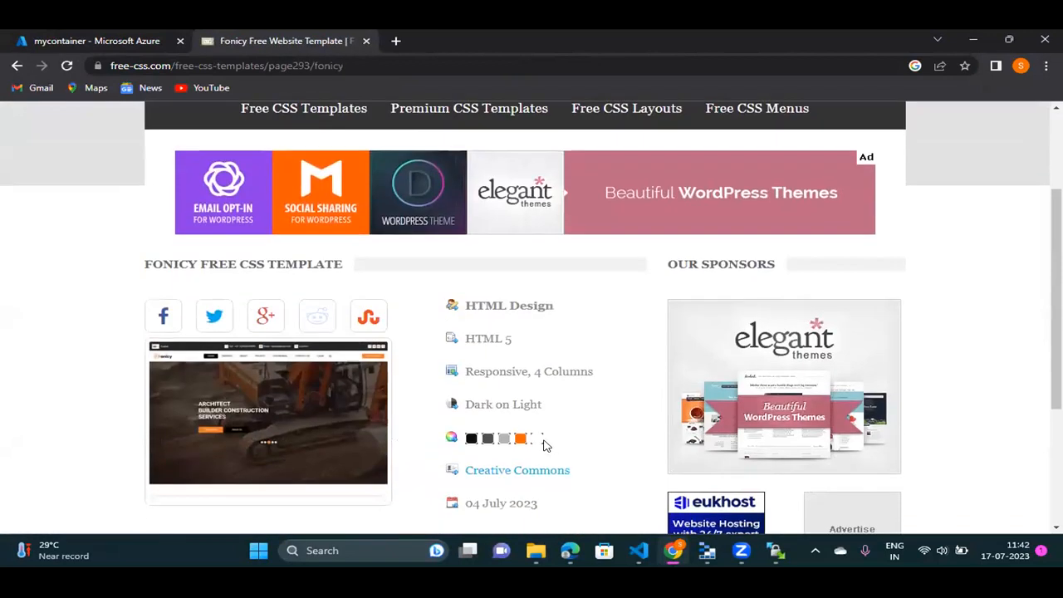
Download the Fonicy template archive and open its fonicy-html folder to view the website files
left_click(280, 375)
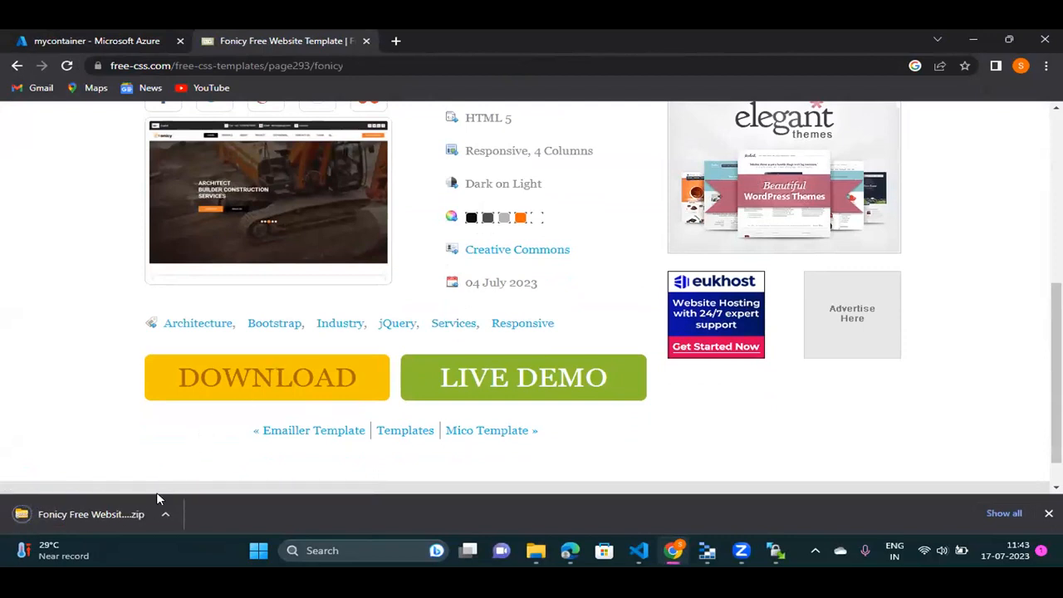
left_click(118, 514)
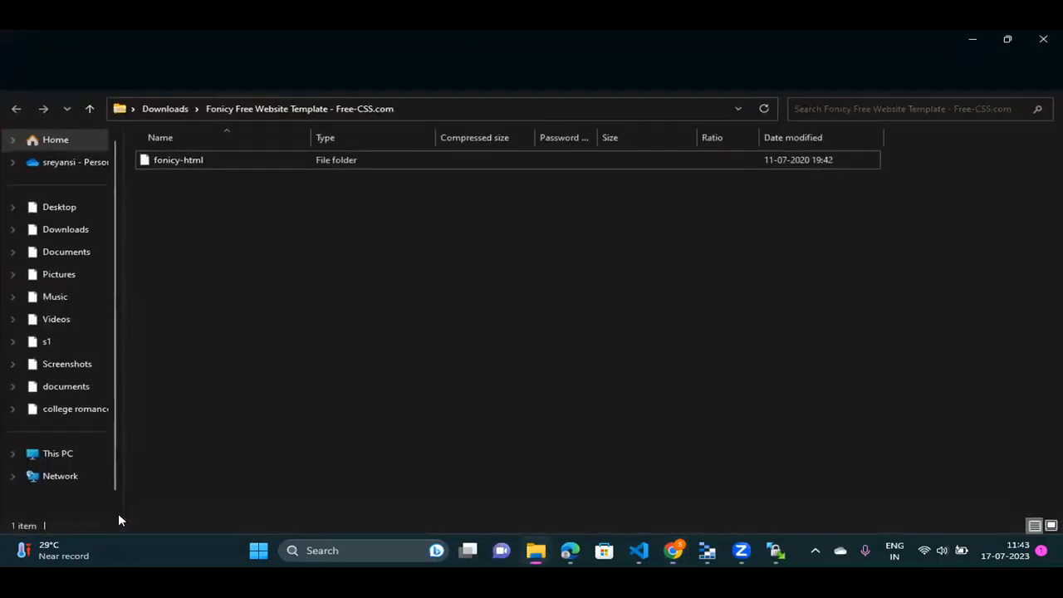
double_click(205, 159)
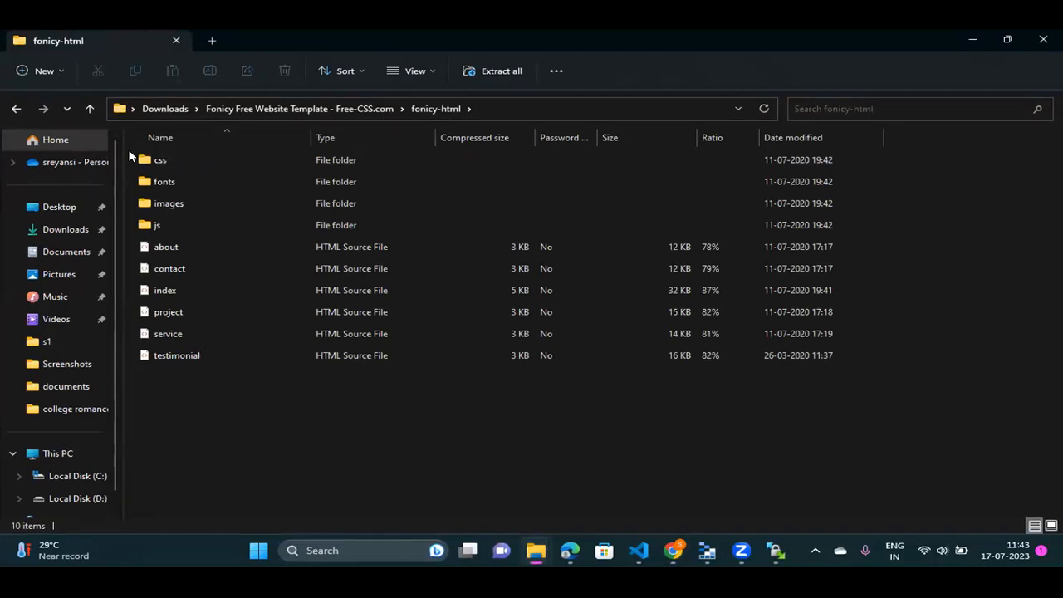
Switch to WinSCP and show the Desktop folder in the local pane
left_click(771, 554)
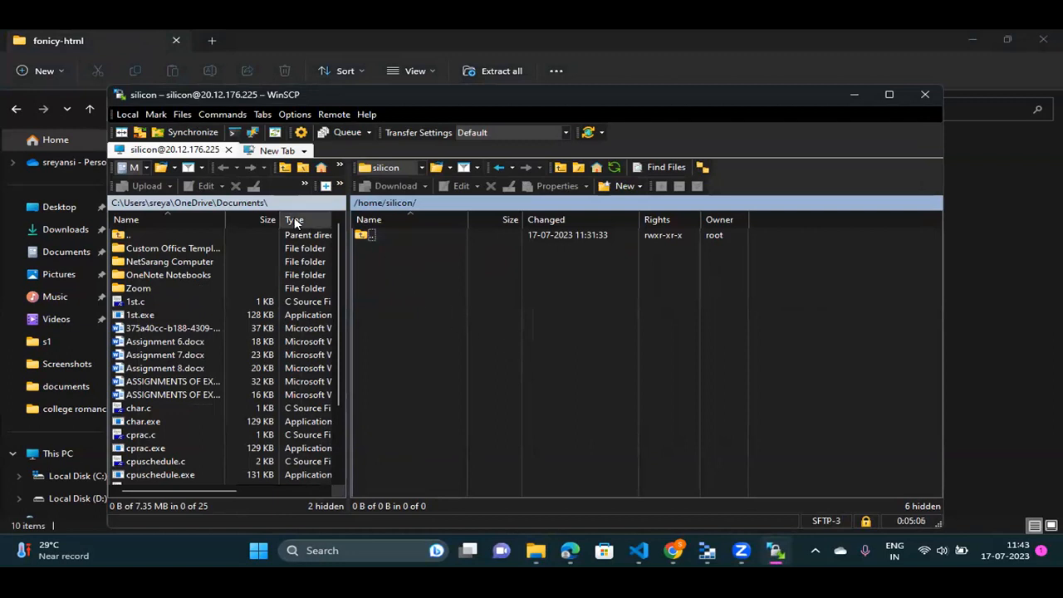
left_click(175, 168)
left_click(146, 167)
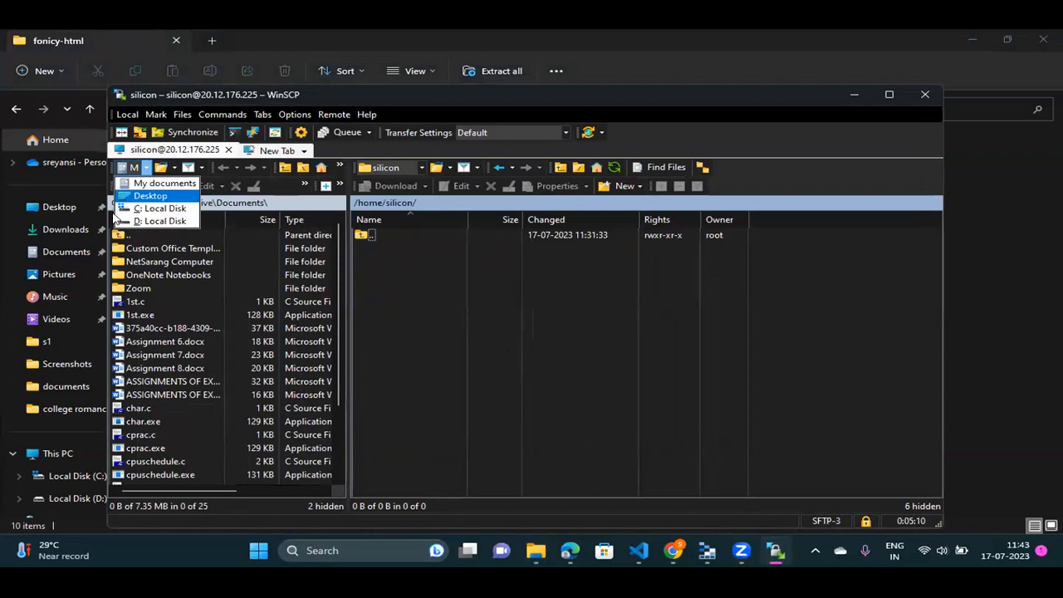
left_click(184, 185)
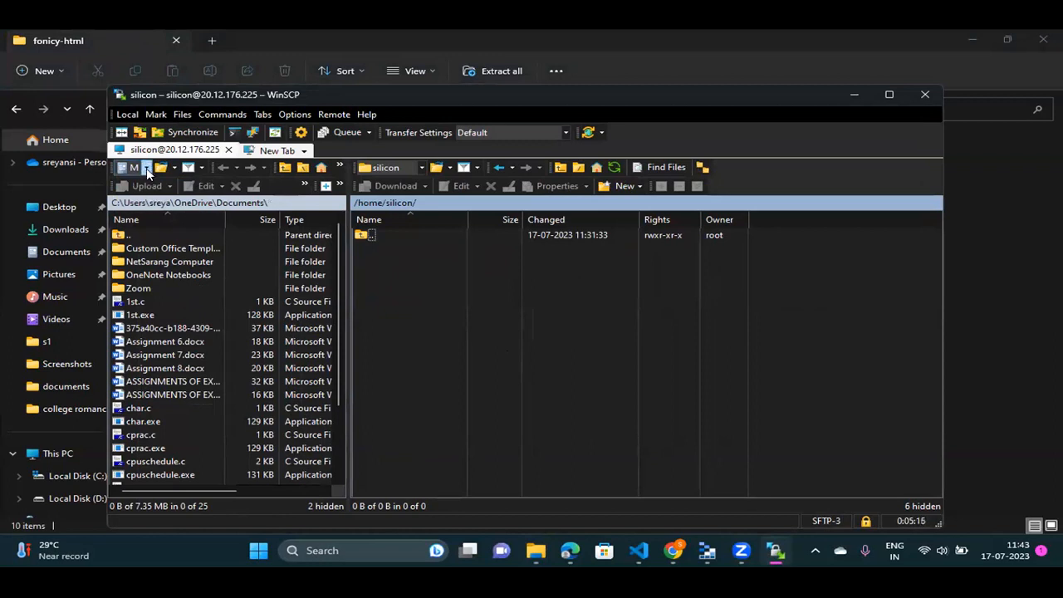
left_click(147, 168)
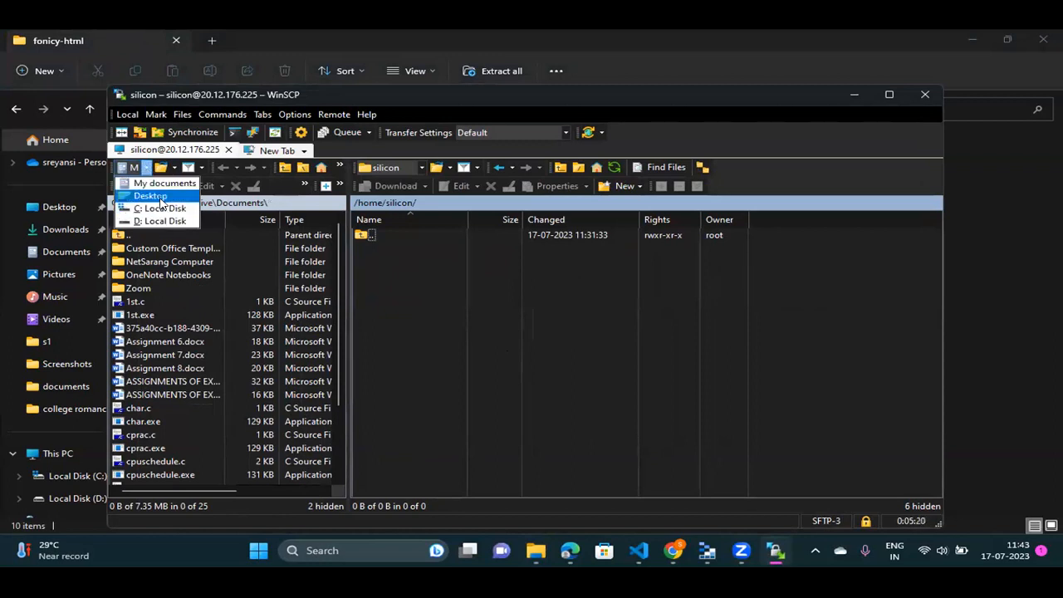
left_click(151, 196)
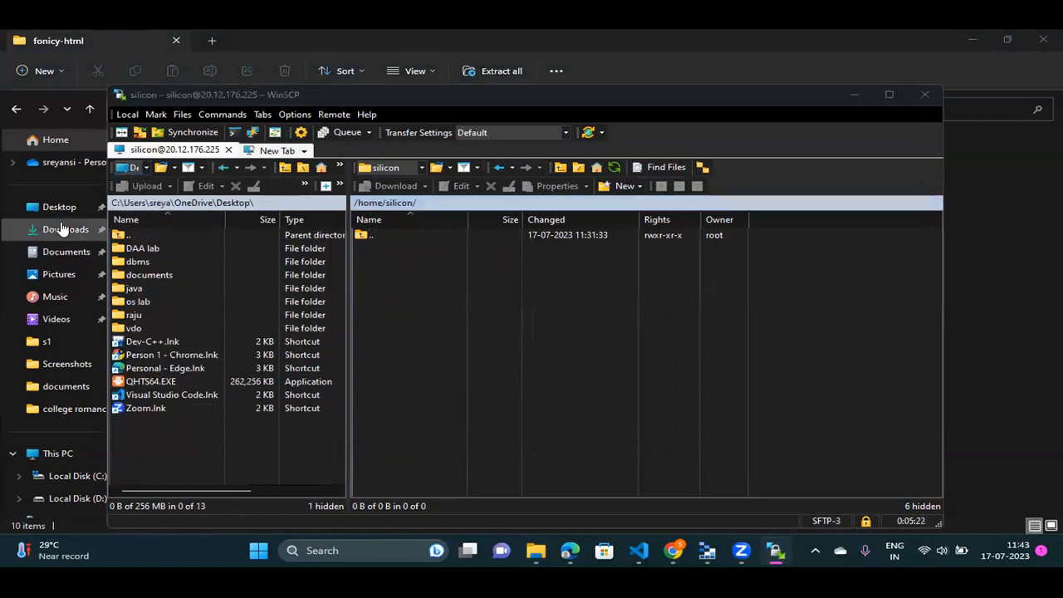
Locate the downloaded Fonicy archive in File Explorer's Downloads folder and return to WinSCP
left_click(65, 229)
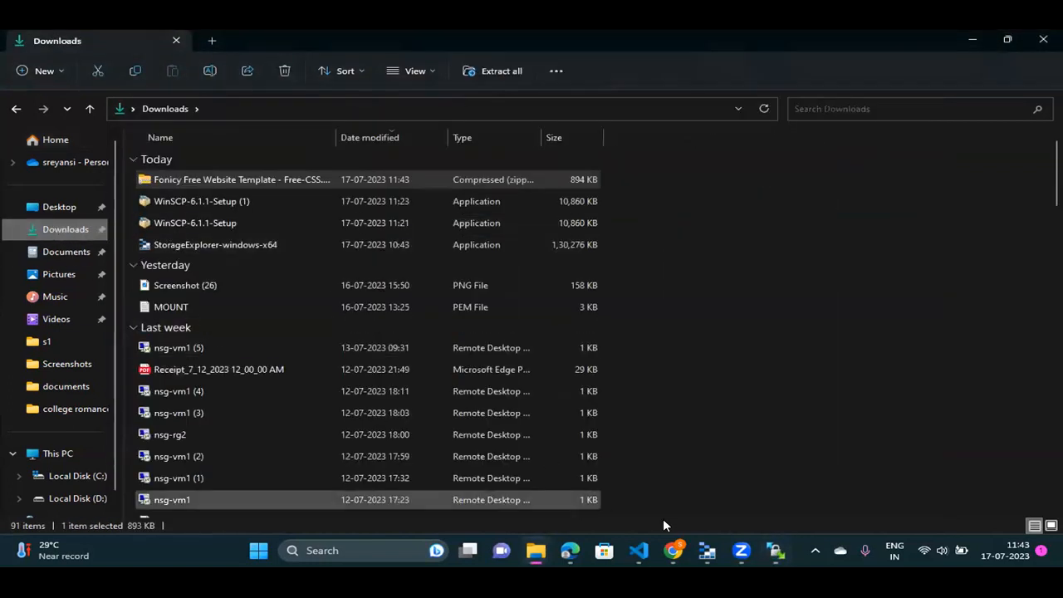
left_click(679, 555)
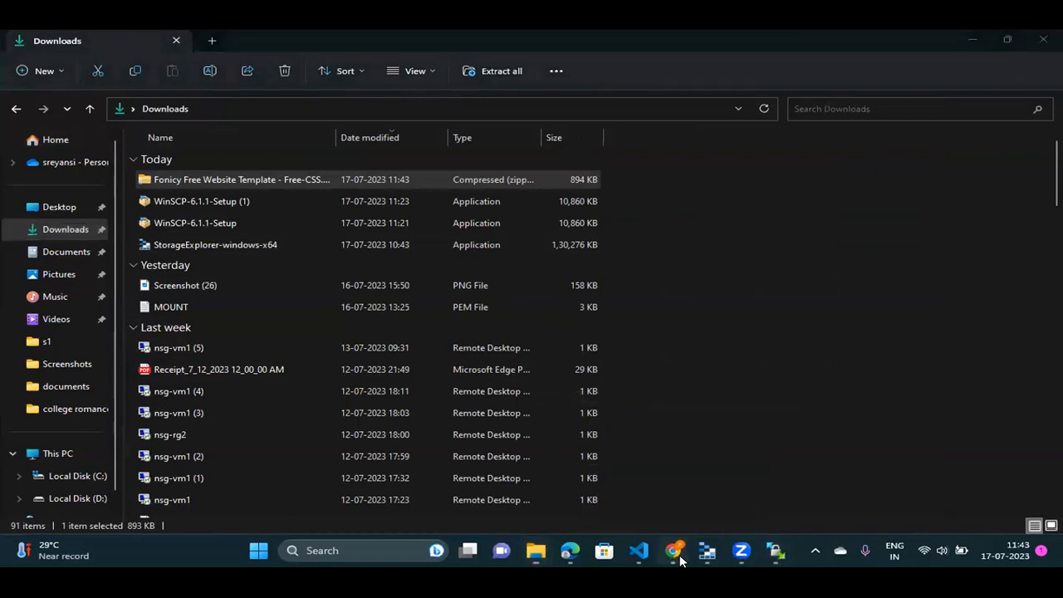
left_click(776, 551)
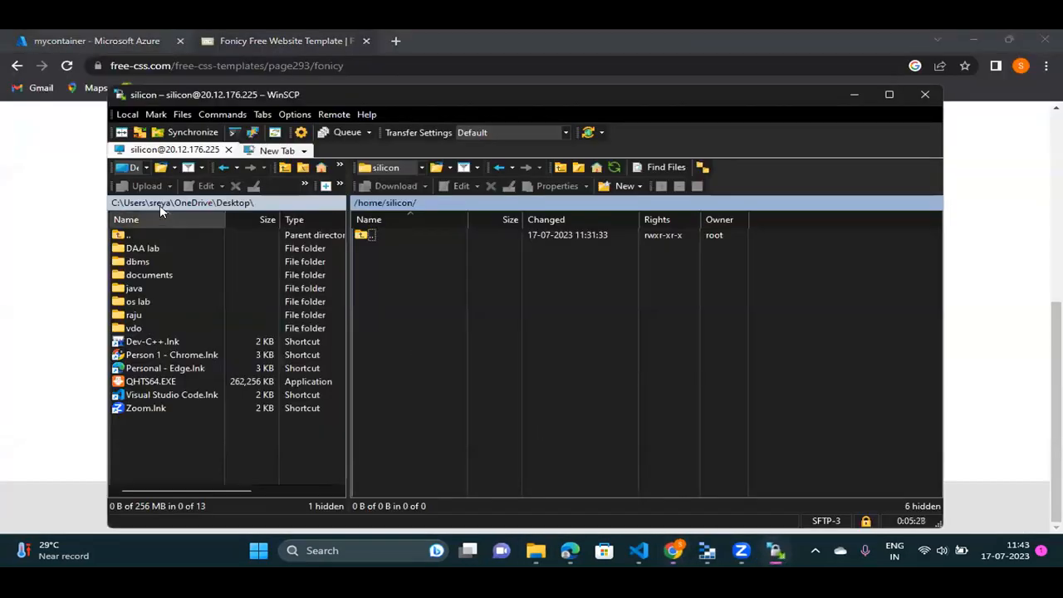
Browse the local pane through the home directory and the user's profile folder to Downloads
left_click(146, 167)
left_click(159, 226)
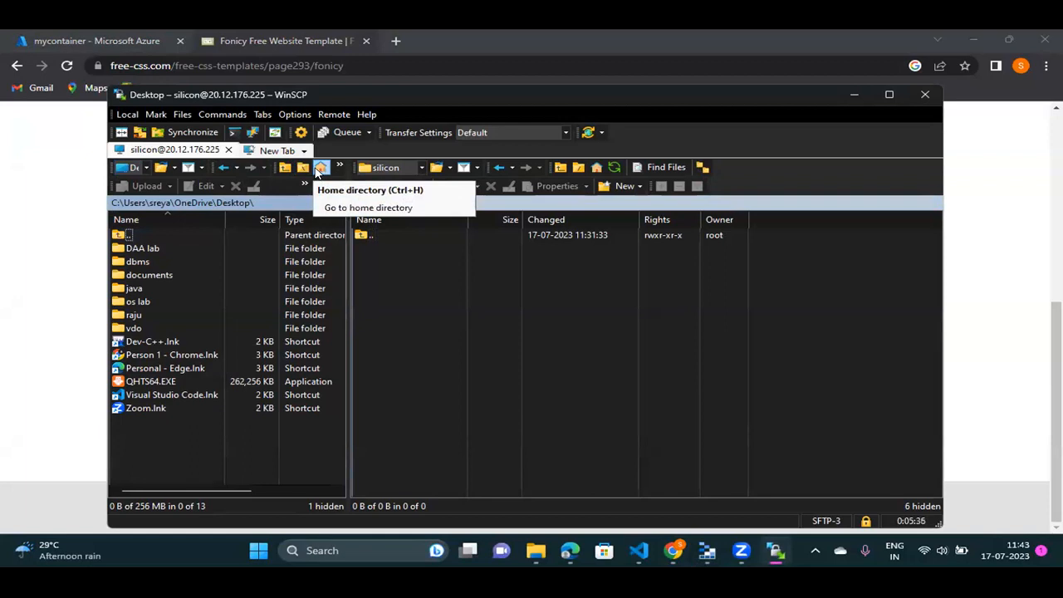
left_click(320, 169)
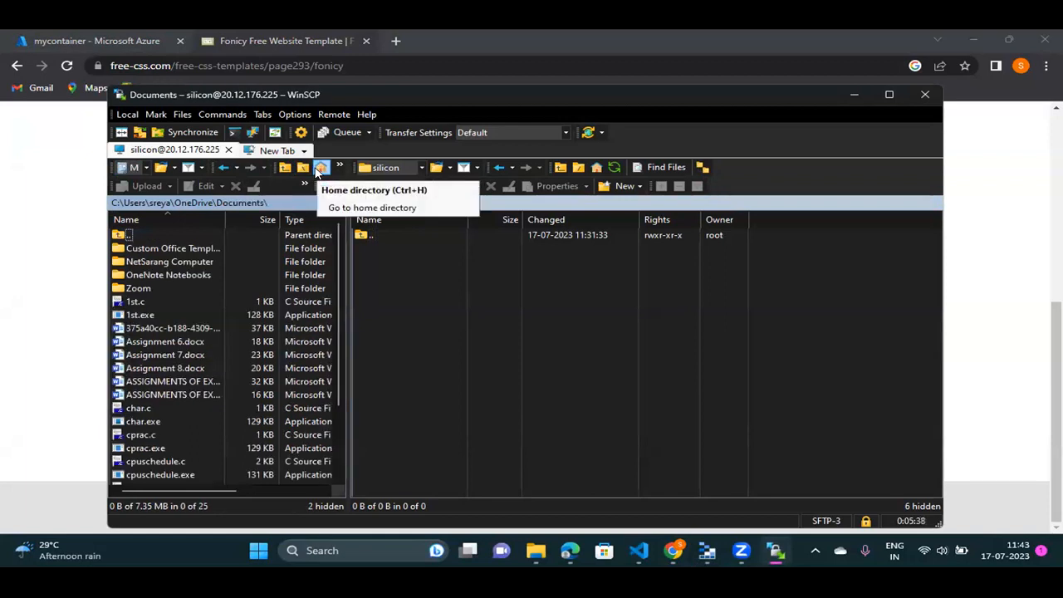
left_click(165, 201)
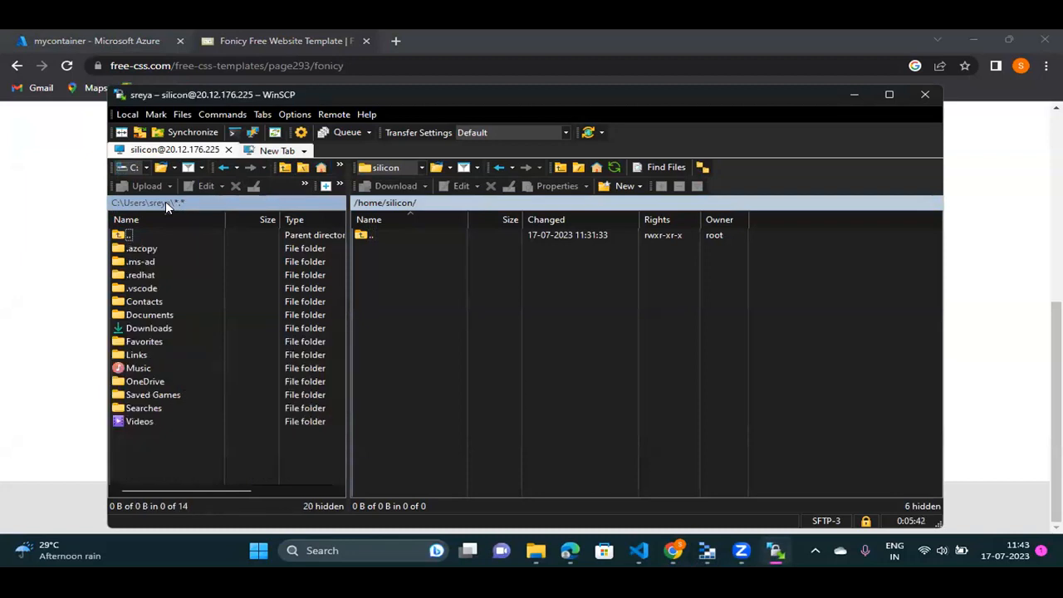
left_click(137, 329)
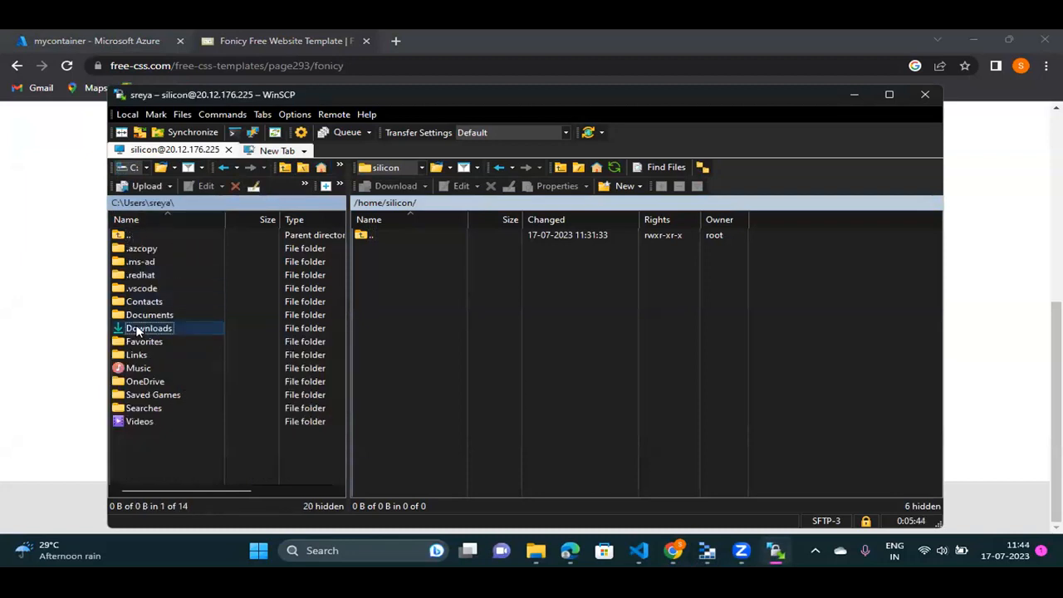
double_click(137, 329)
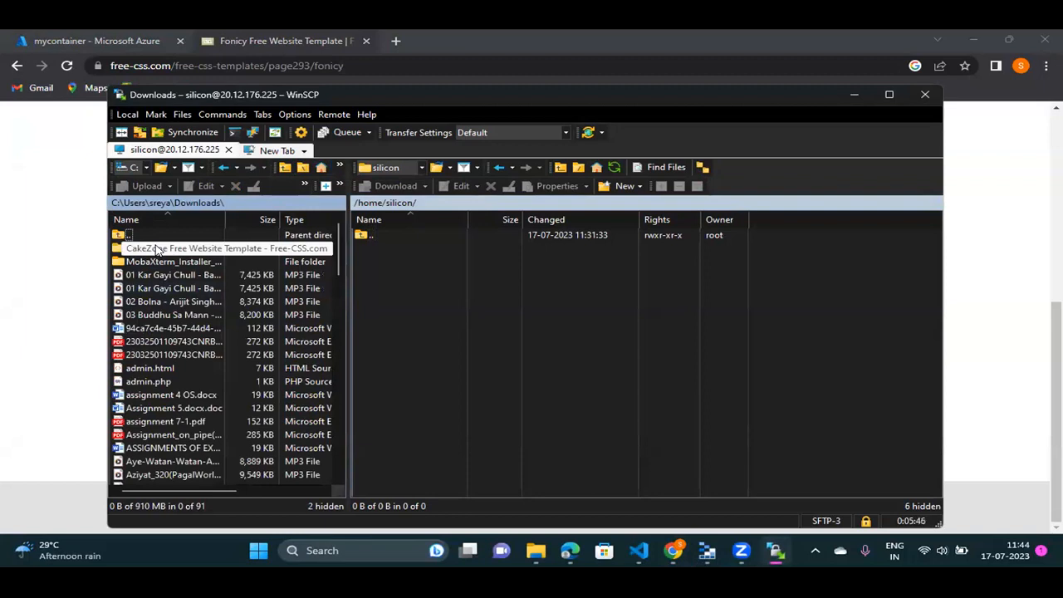
Open the CakeZone Free Website Template folder in the local pane, check its cake-shop-website-template subfolder's files and return to the CakeZone folder
double_click(126, 248)
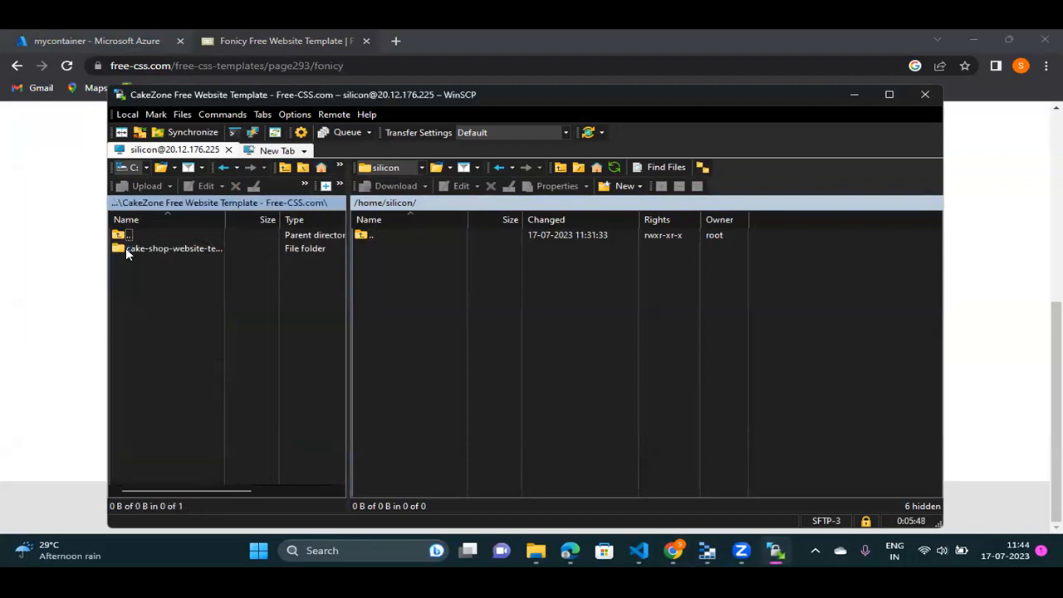
double_click(177, 248)
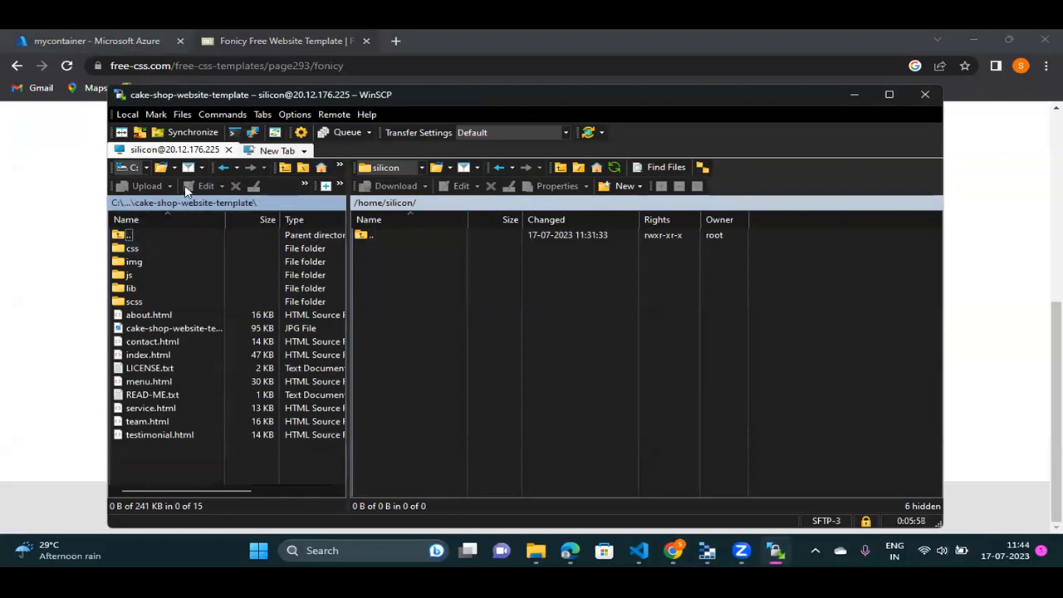
left_click(222, 171)
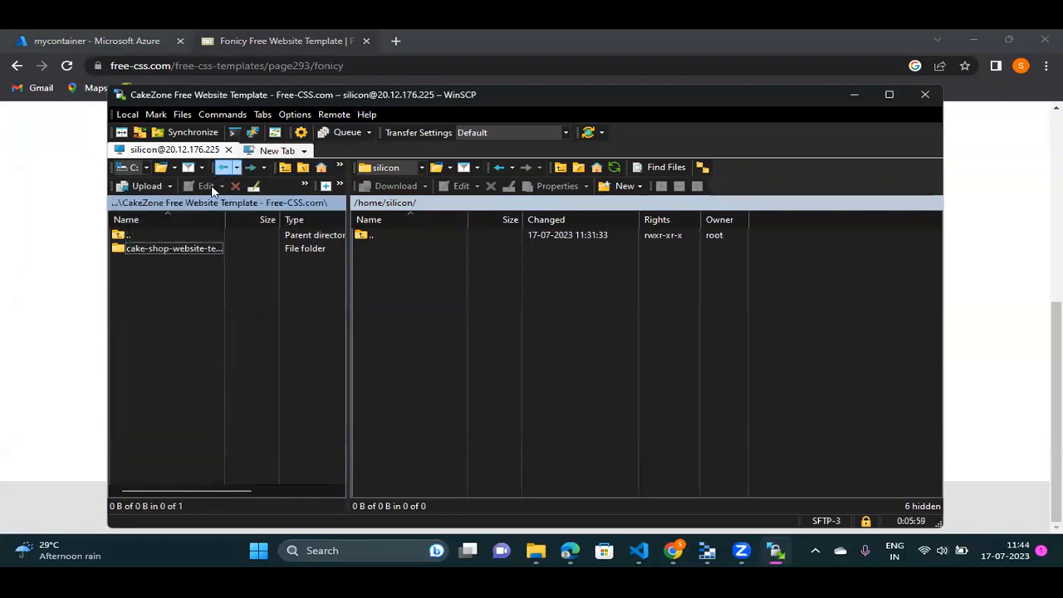
Copy the local cake-shop-website-template folder and upload it to /home/silicon on the server
right_click(168, 251)
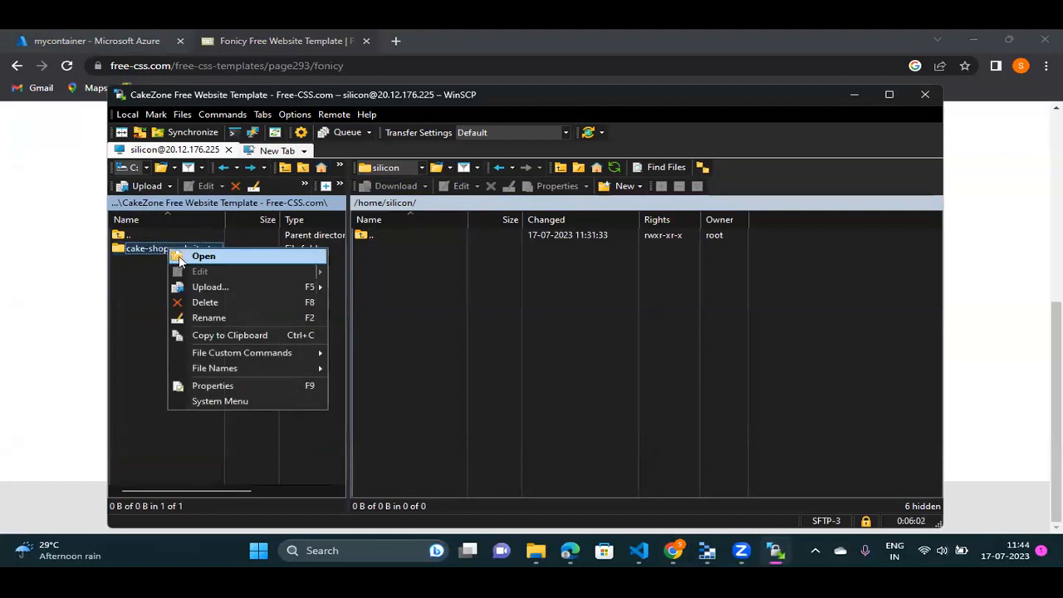
mouse_move(199, 288)
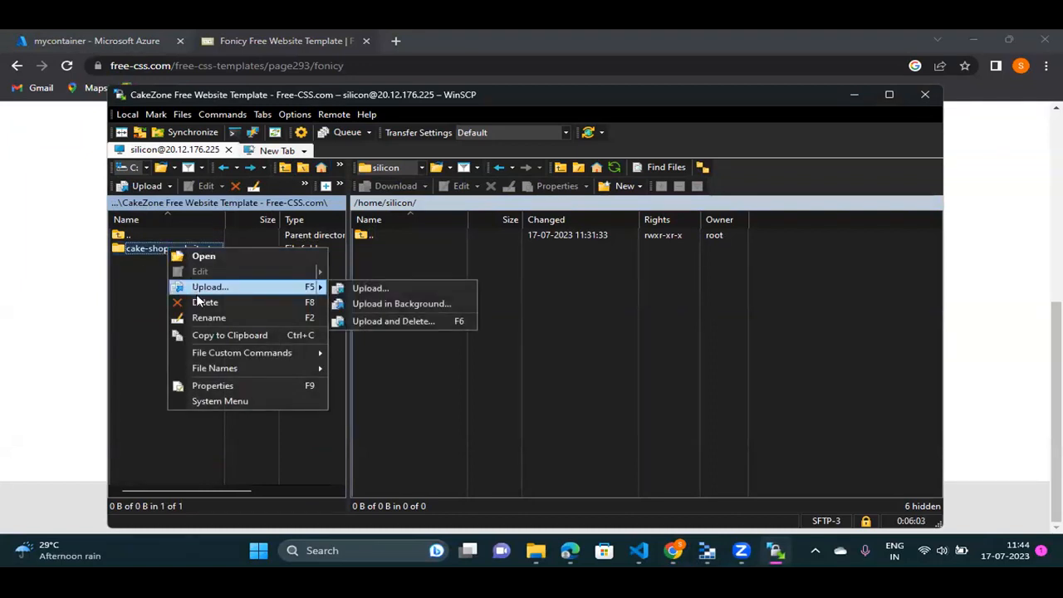
left_click(205, 335)
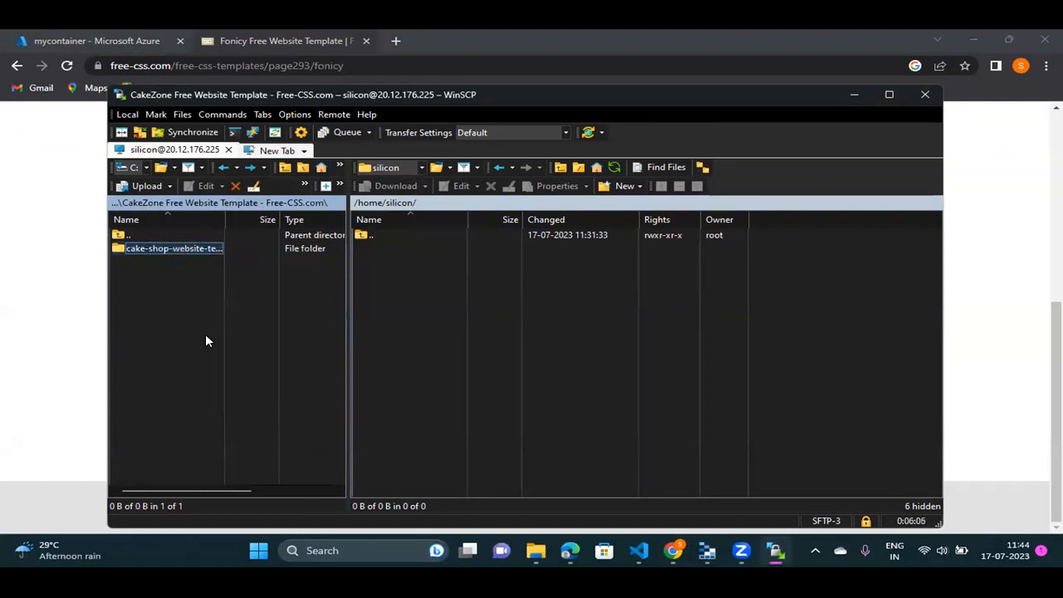
left_click_drag(173, 250, 178, 248)
left_click_drag(378, 283, 377, 275)
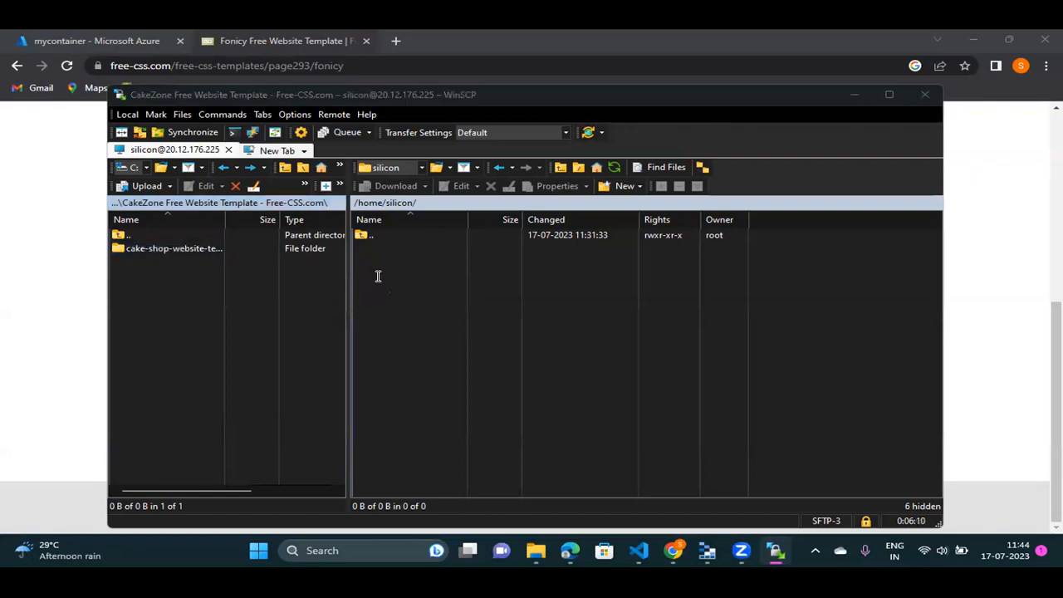
left_click(557, 353)
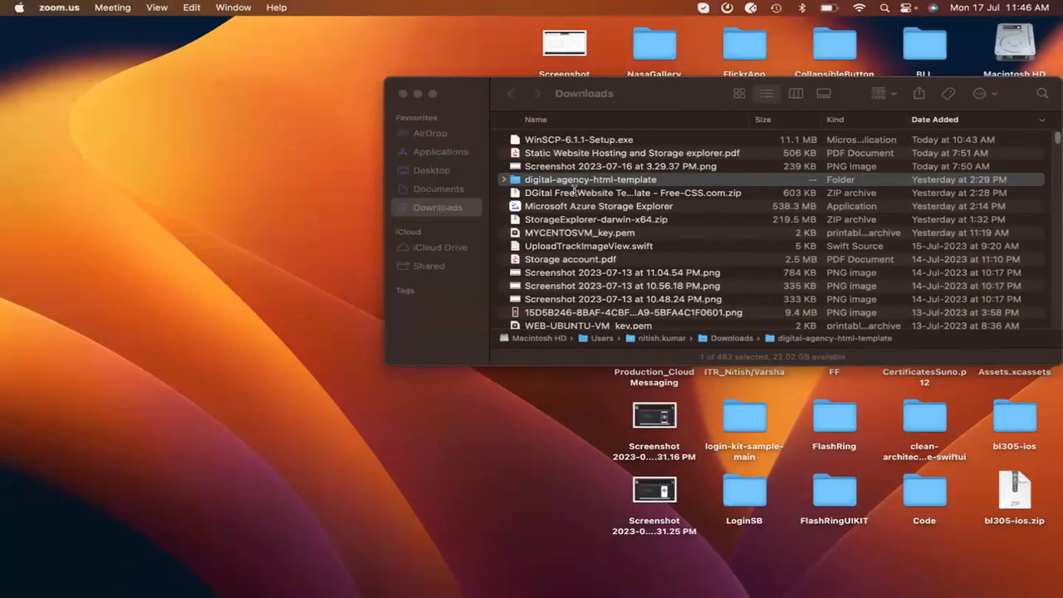
Switch to the UBUNTU-VM terminal session and change from /var/www/html to the root user's home directory
key("ctrl+Right")
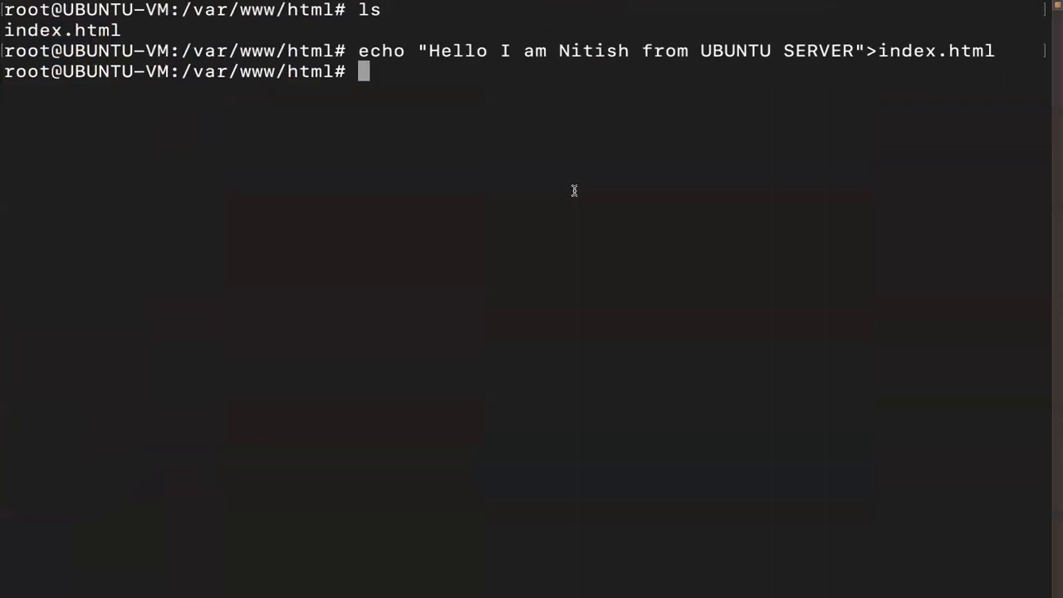
type("cd")
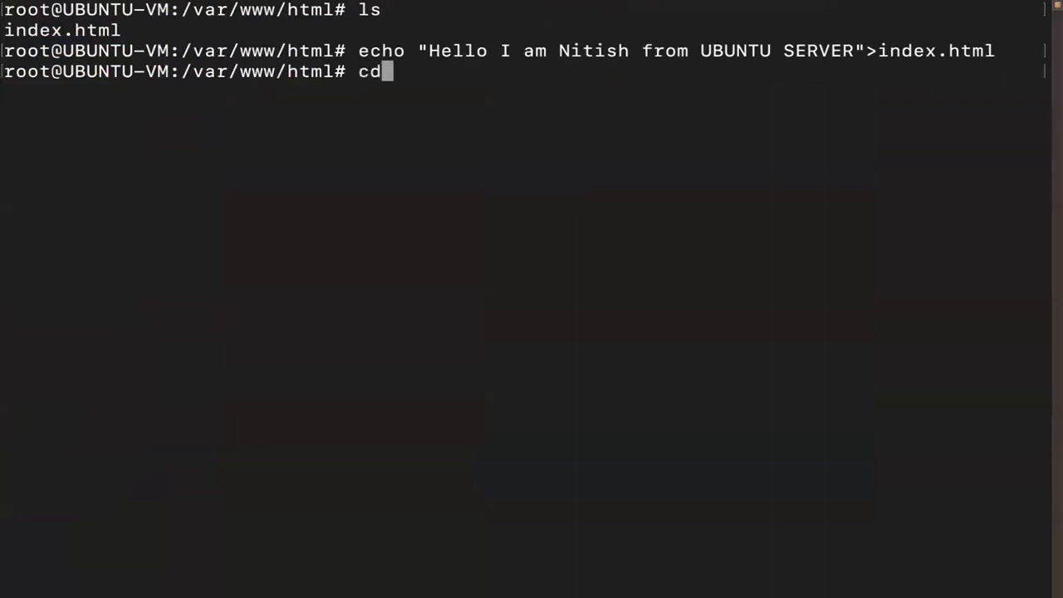
key("Return")
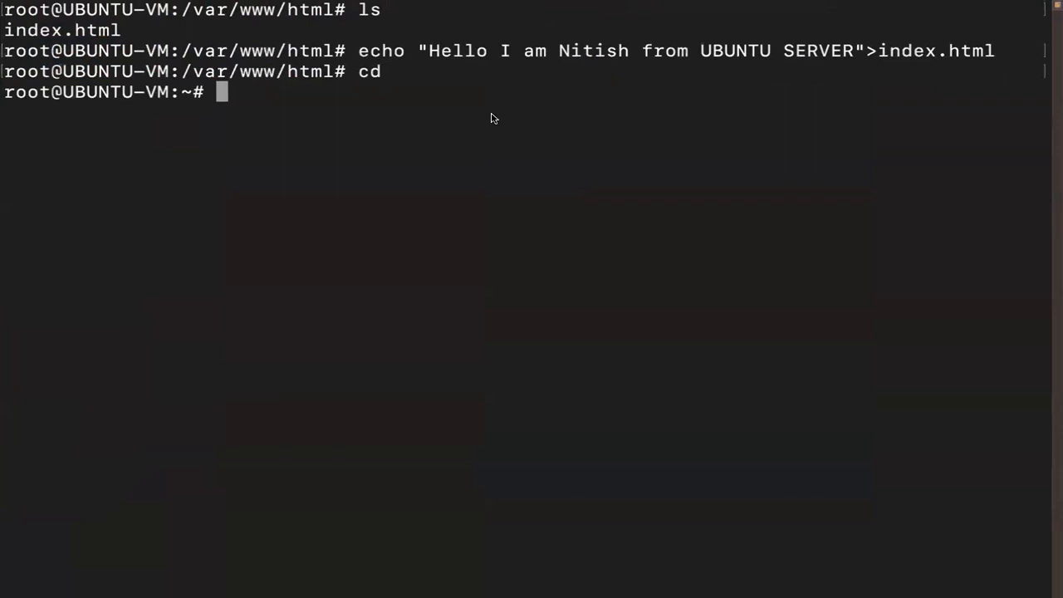
Change to the /home/silicon directory, list its contents and point out the uploaded template folder
double_click(240, 89)
type("cd")
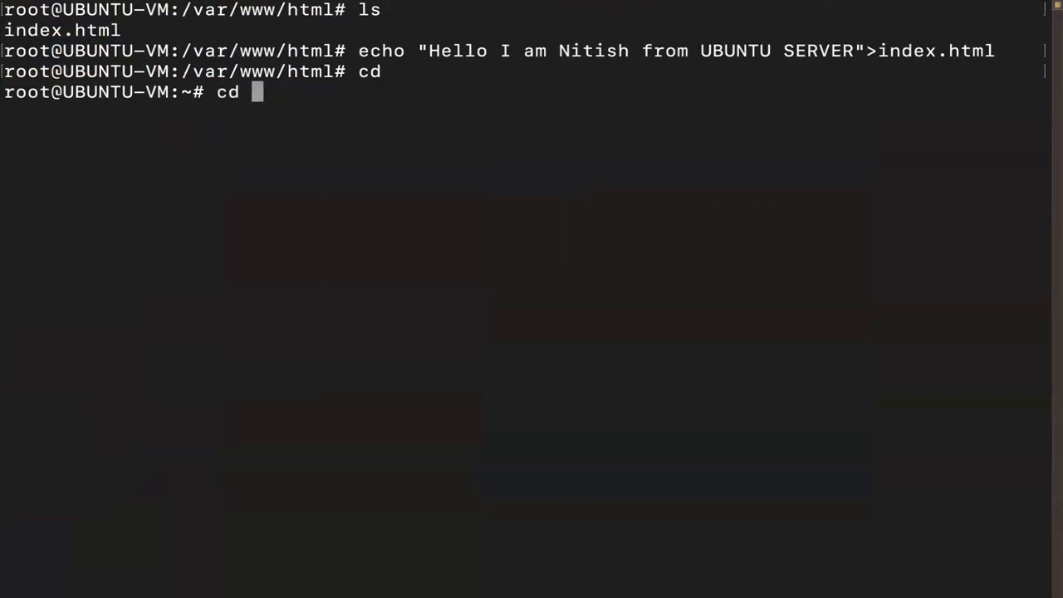
type(" /home")
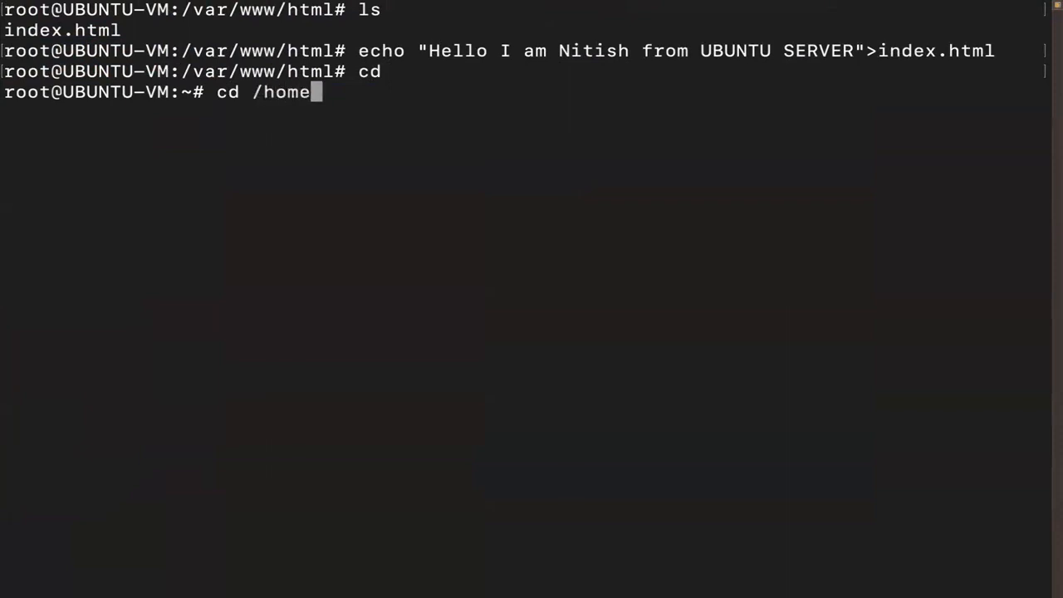
type("/")
type("silicon")
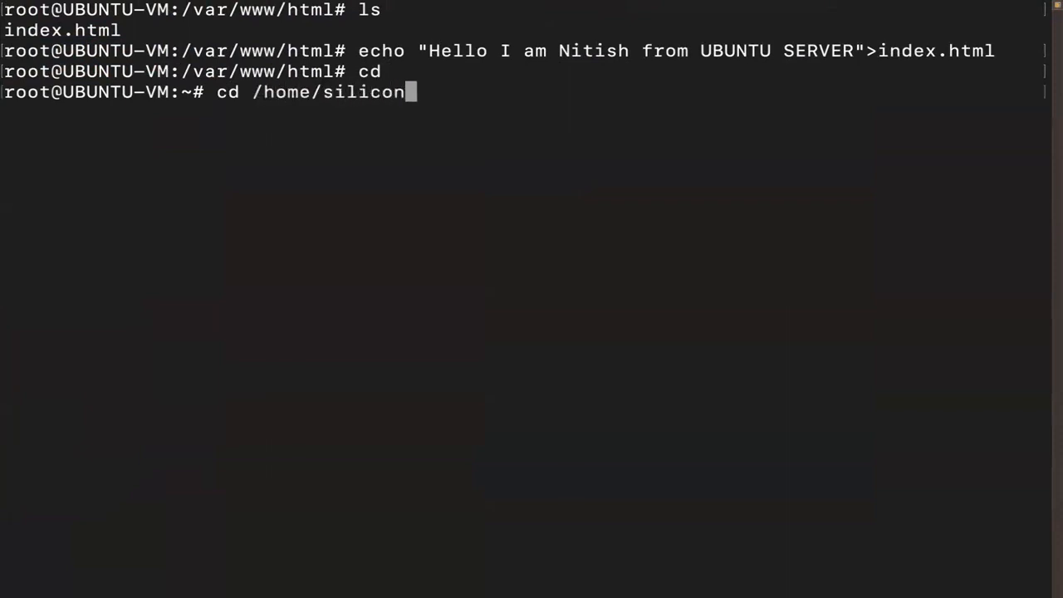
key("Return")
type("ls")
key("Return")
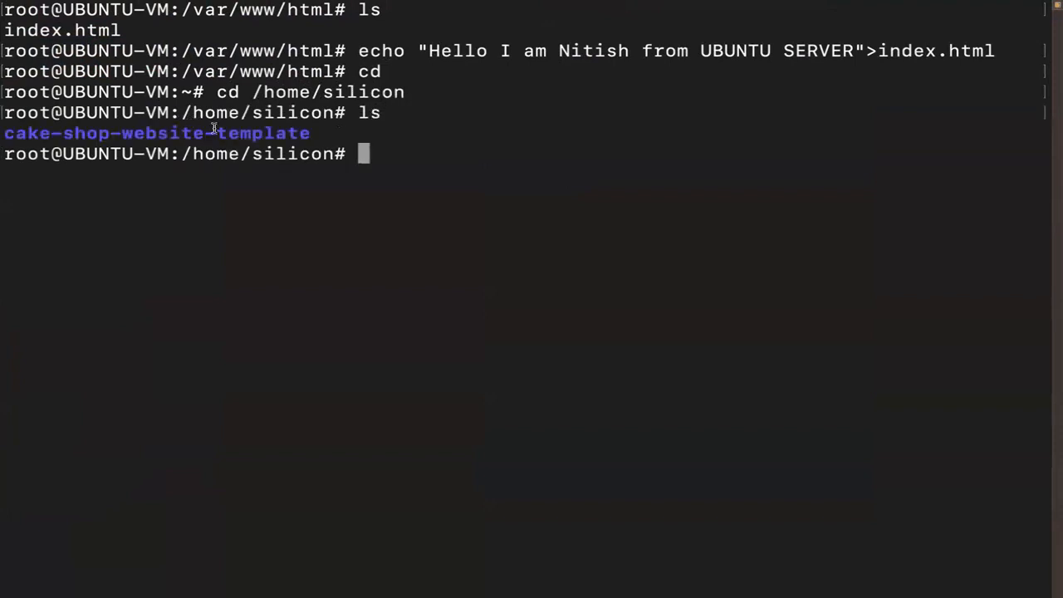
left_click_drag(316, 135, 26, 139)
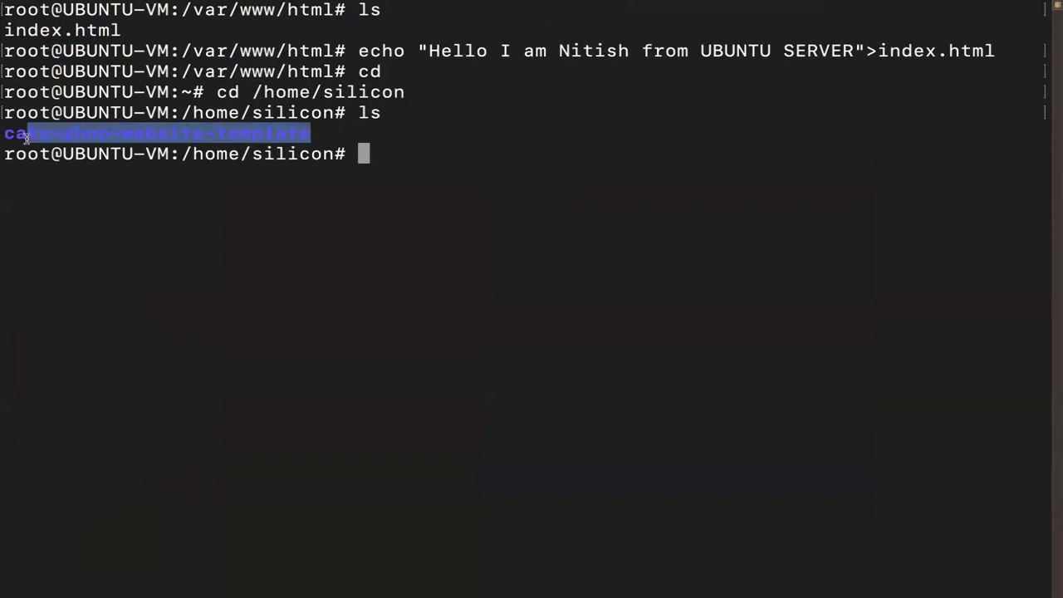
left_click(133, 132)
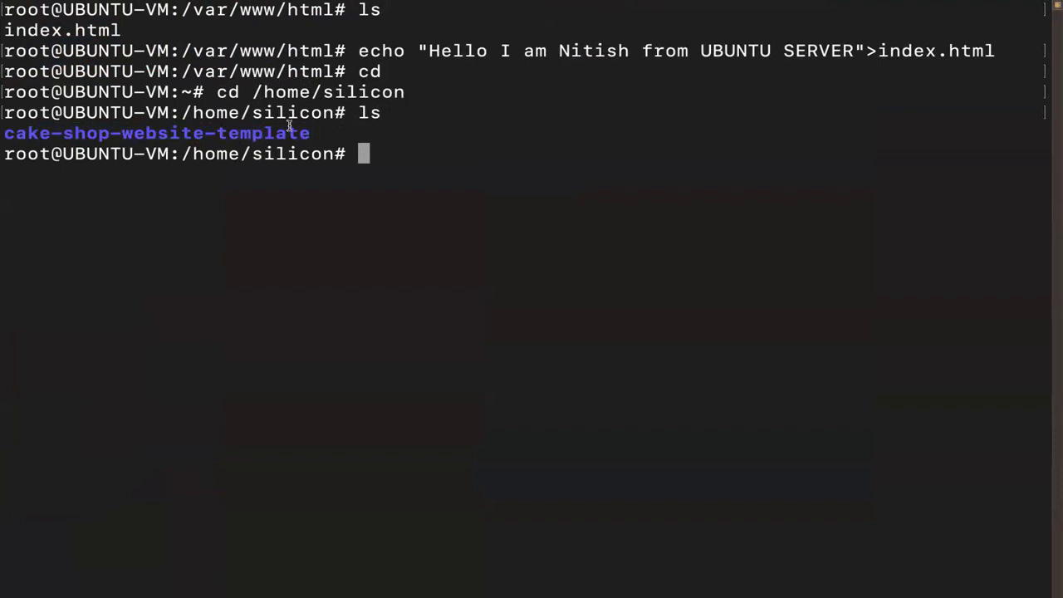
Try to change to the absolute path /cake-shop-website-template using the copied folder name
type("cd")
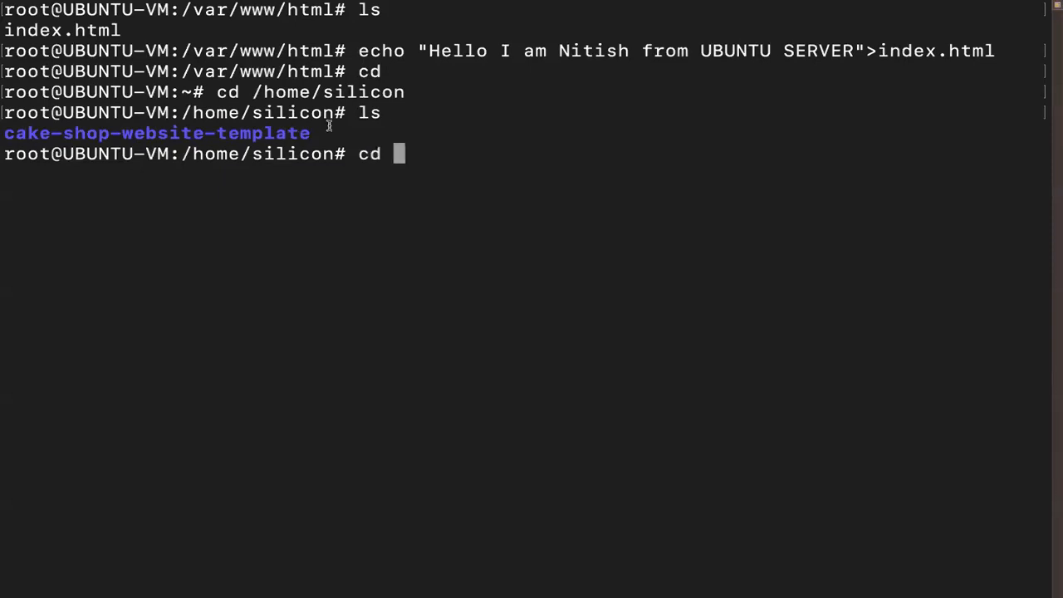
type(" /")
left_click_drag(312, 133, 4, 133)
key("super+c")
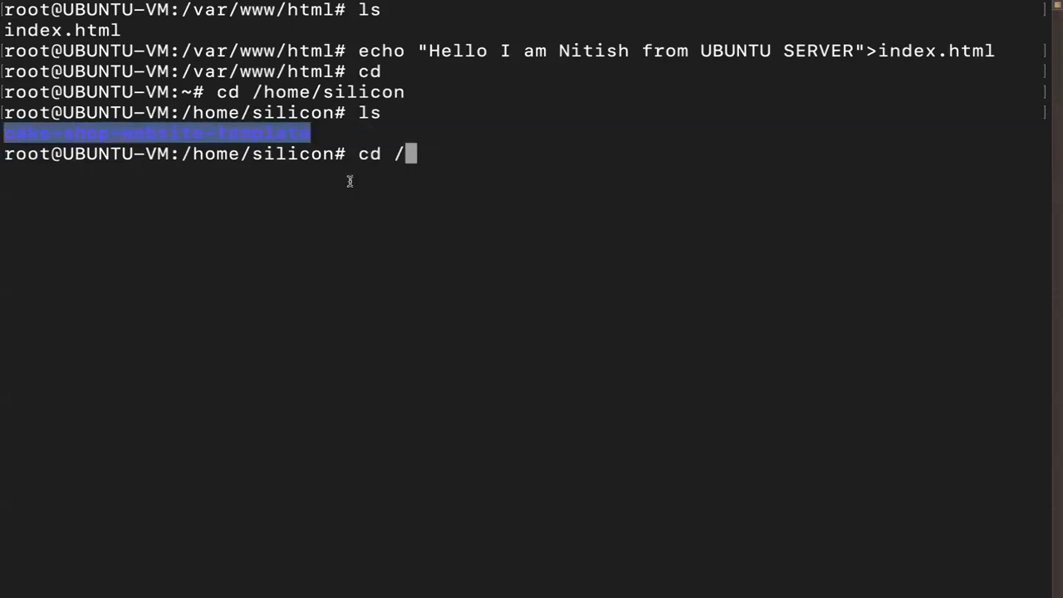
left_click(418, 154)
key("super+v")
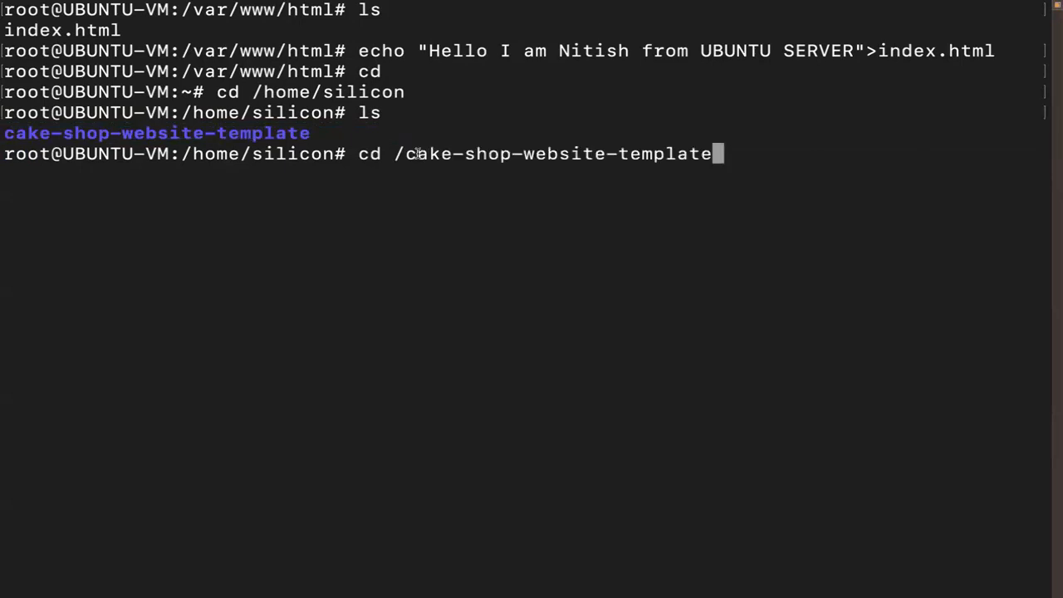
key("Return")
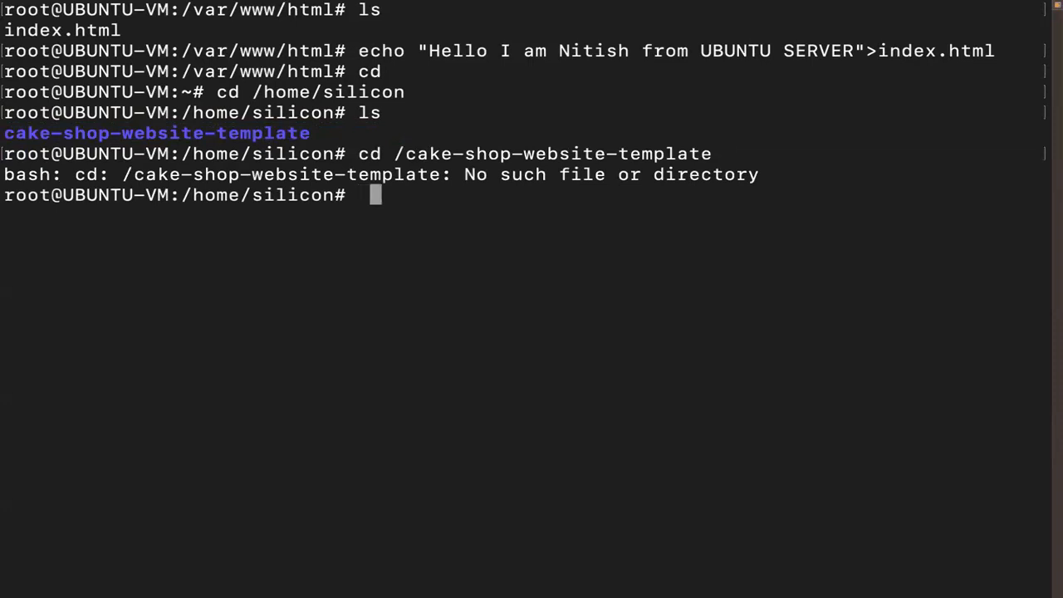
Change into cake-shop-website-template with a relative path and list its files
type("cd cake-shop-website-template")
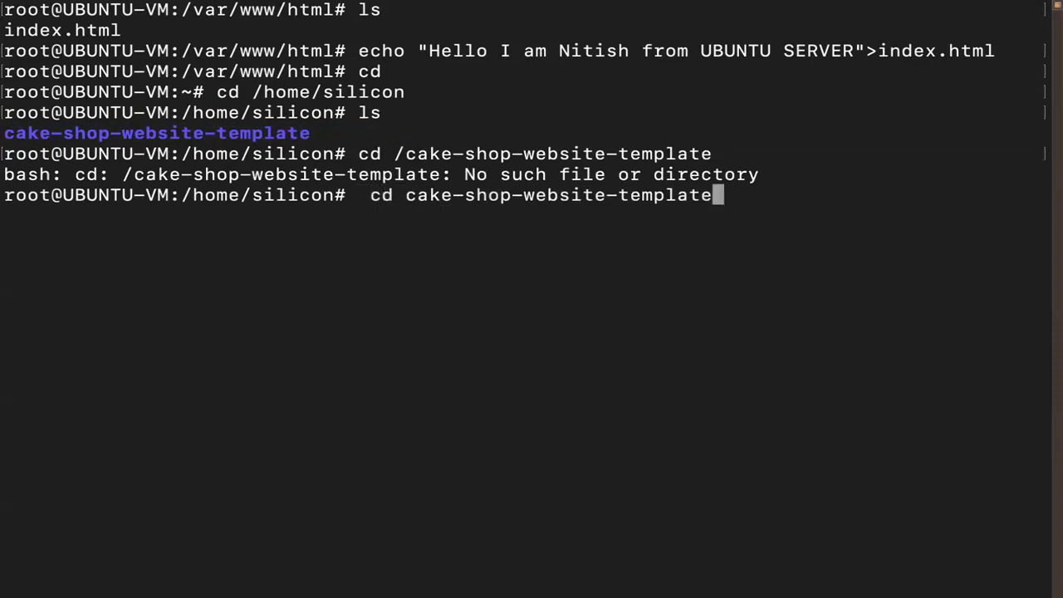
key("Return")
type("ls")
key("Return")
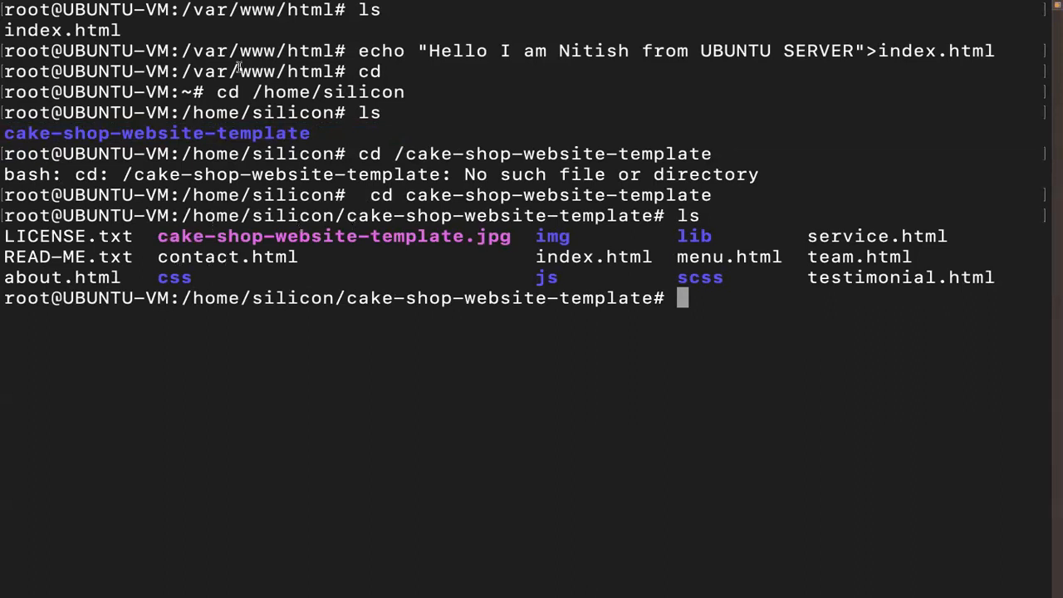
Point out the /var/www/html path in the earlier prompt and return to the root user's home directory
left_click_drag(187, 49, 326, 52)
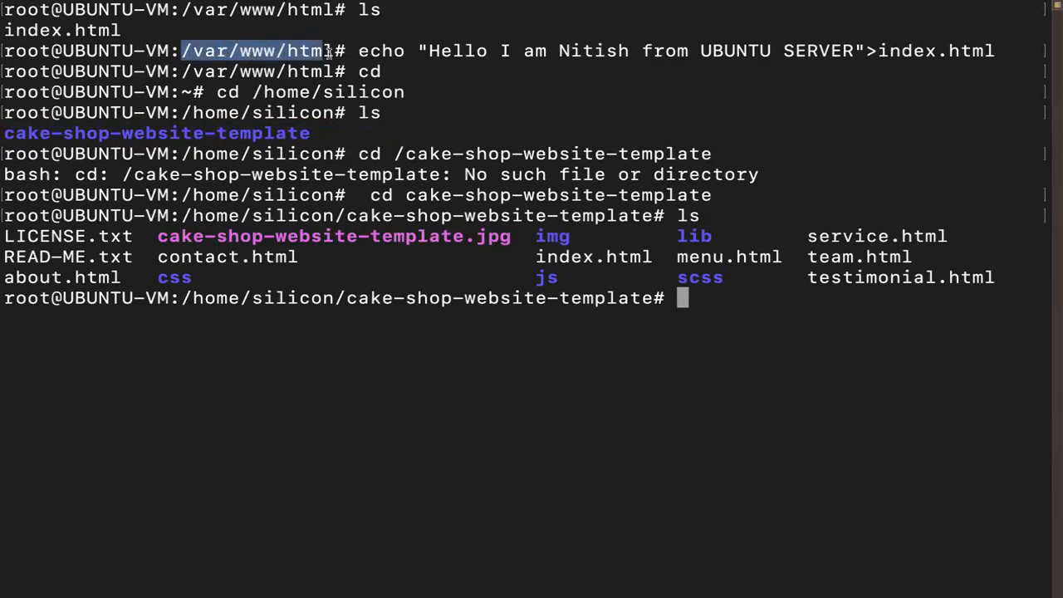
left_click(329, 52)
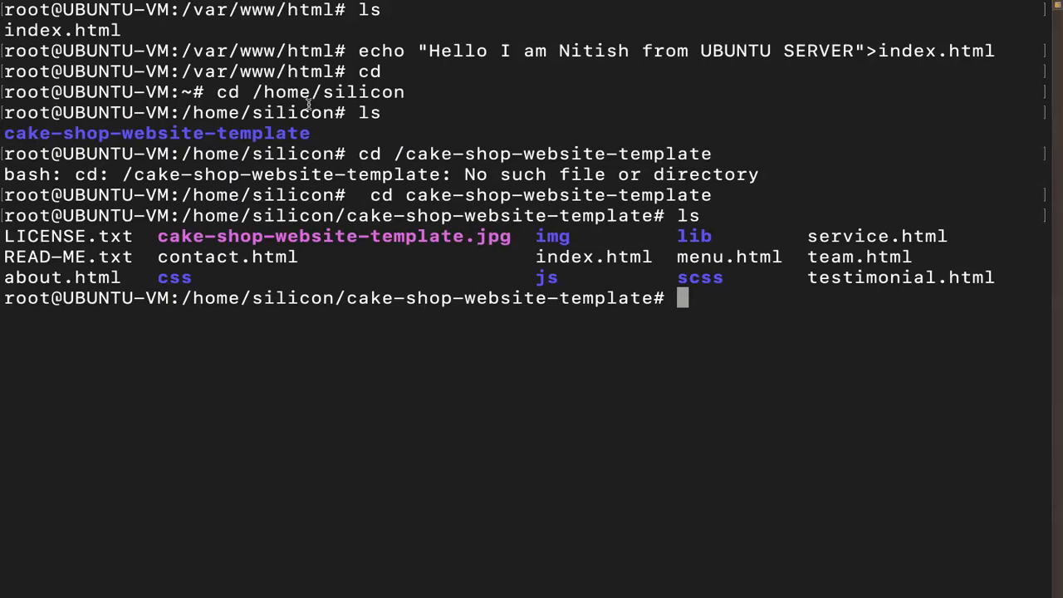
type("cd")
key("Return")
Change to the web root /var/www/html and list its files
type("cd")
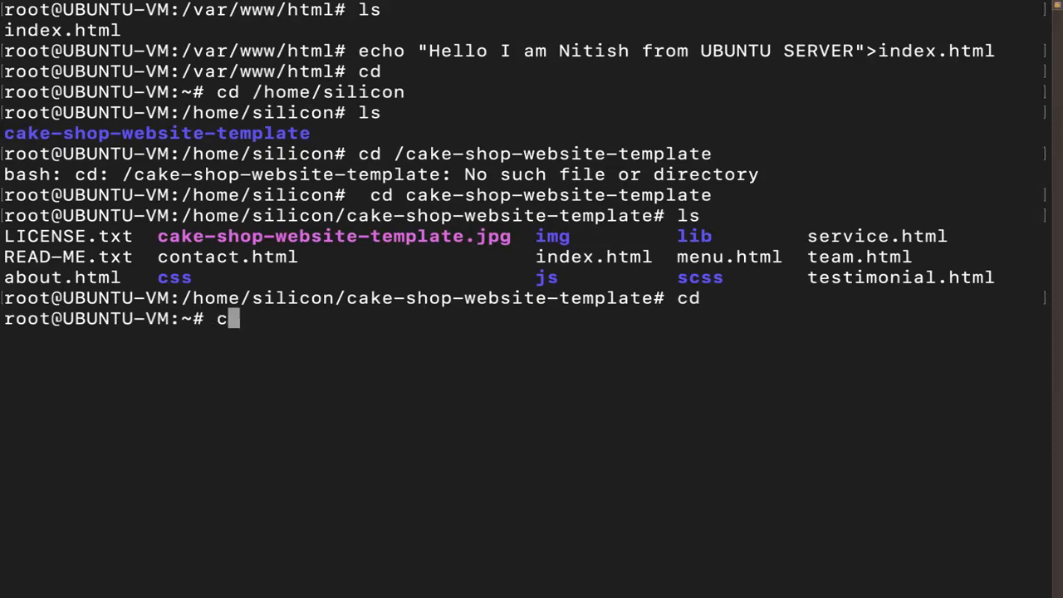
type(" /")
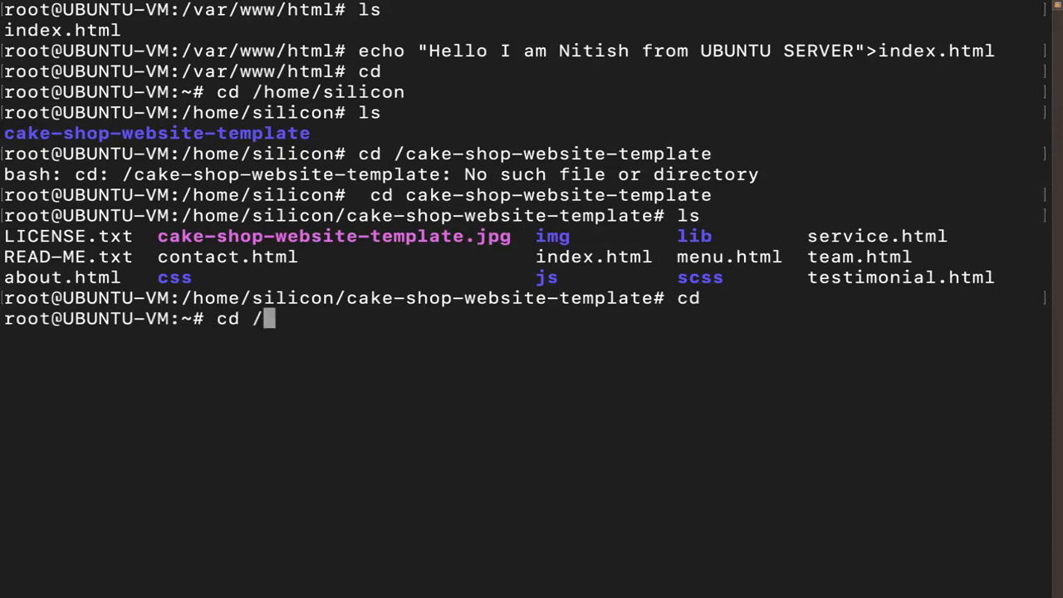
type("var")
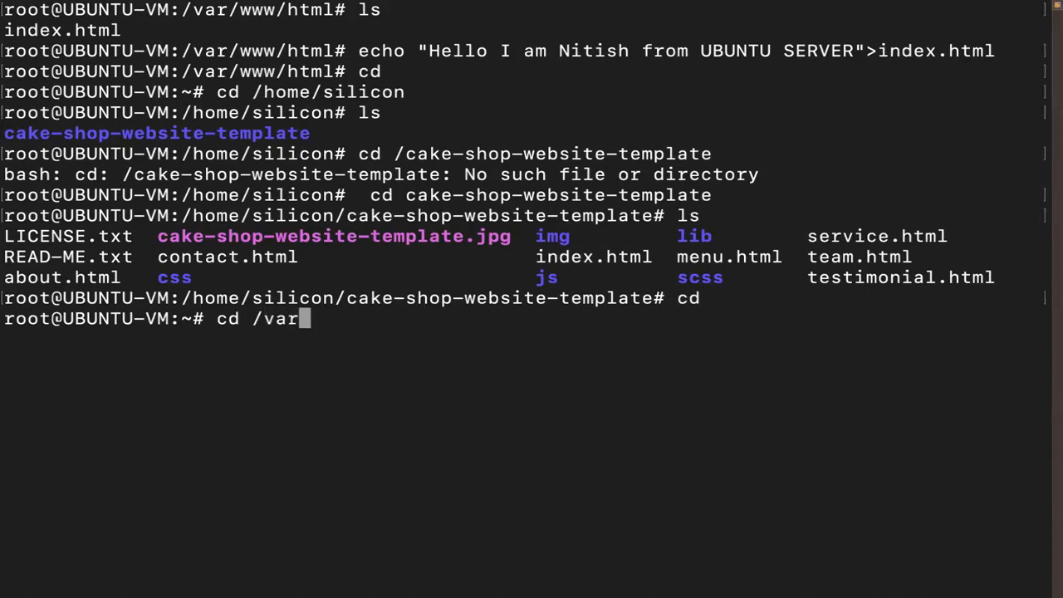
type("/h")
key("BackSpace")
type("w")
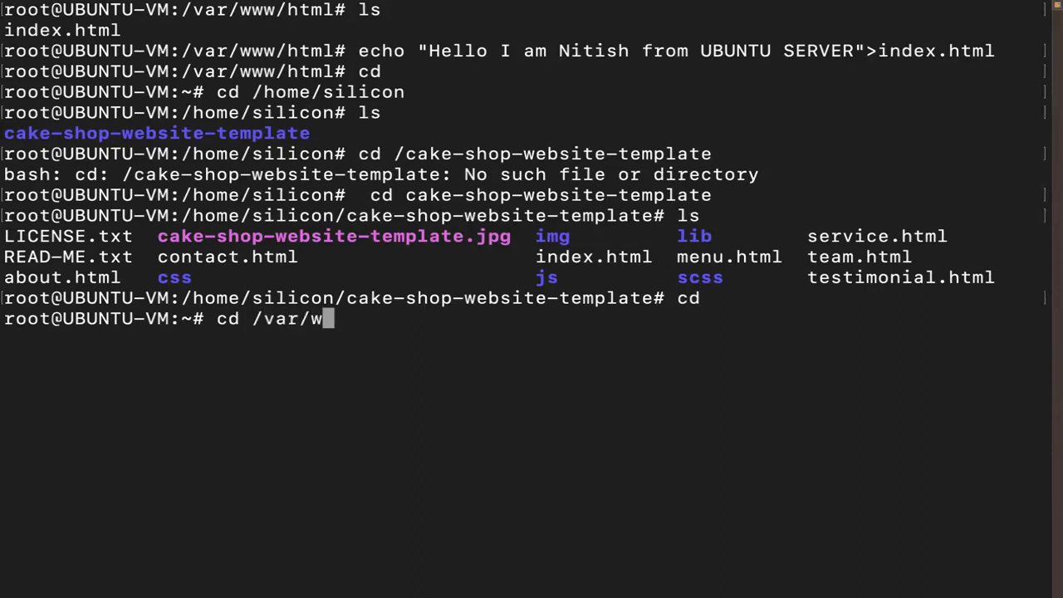
type("ww/")
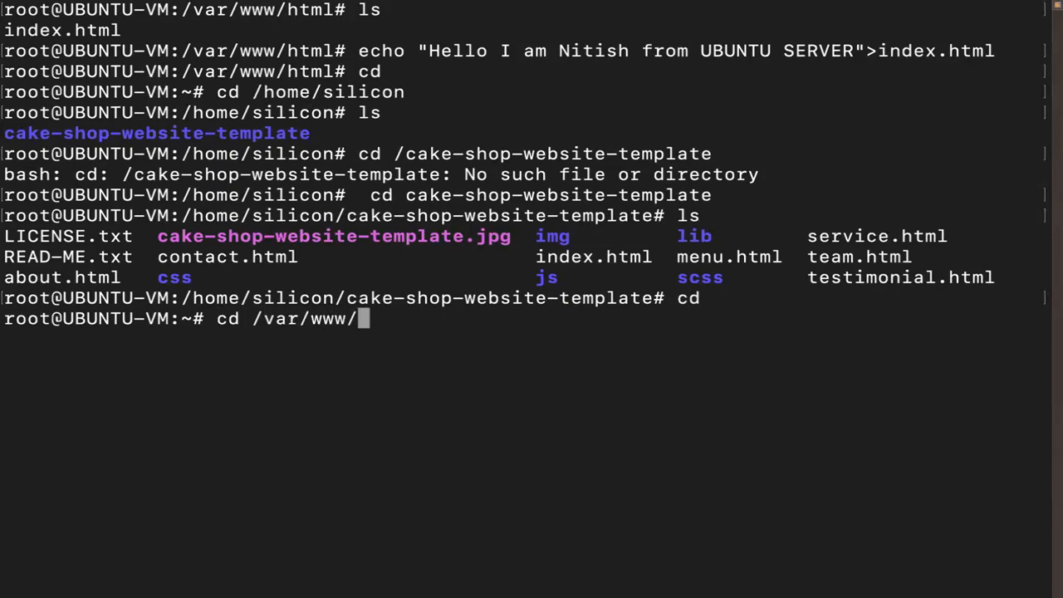
type("html")
key("Return")
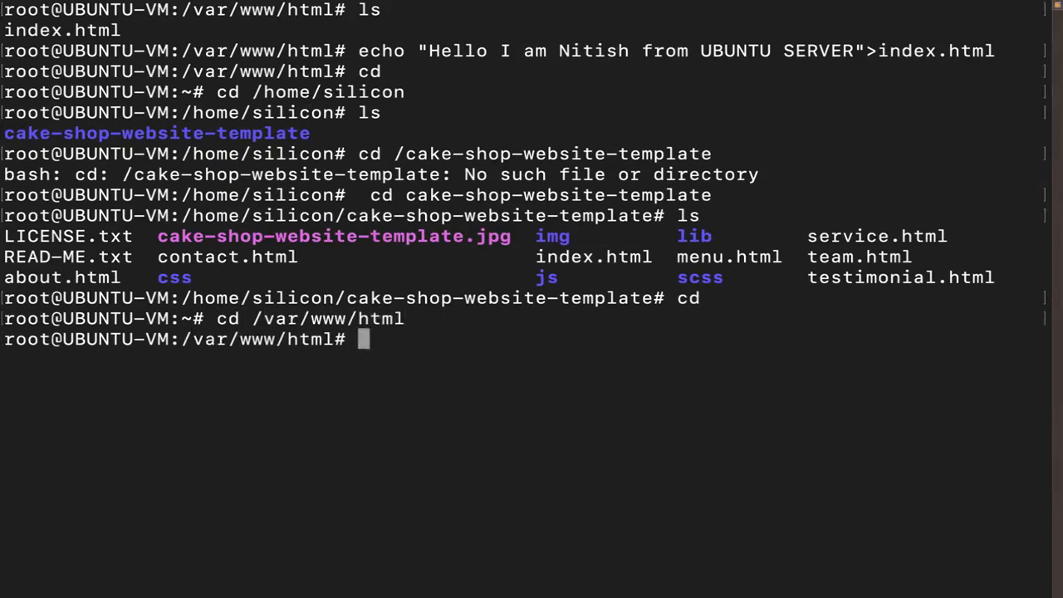
type("ls")
key("Return")
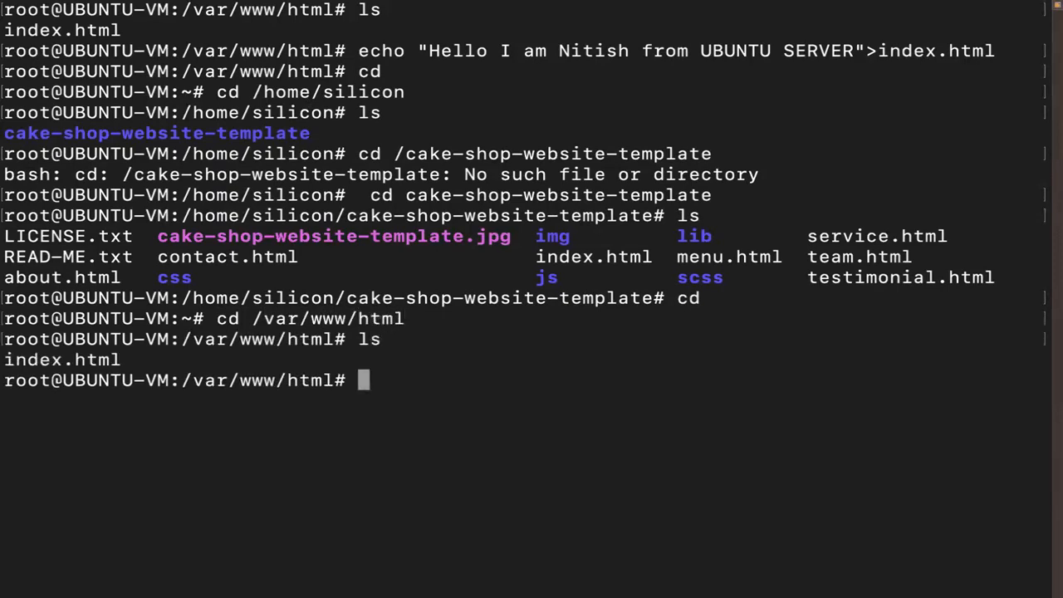
Force-delete index.html from the /var/www/html web root
type("rm -f ")
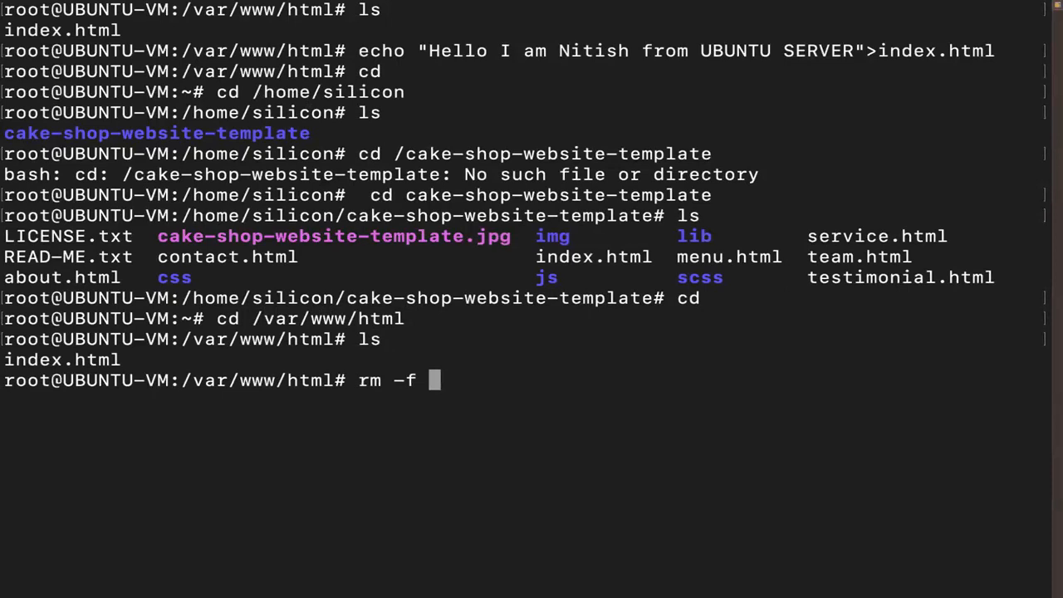
type("in")
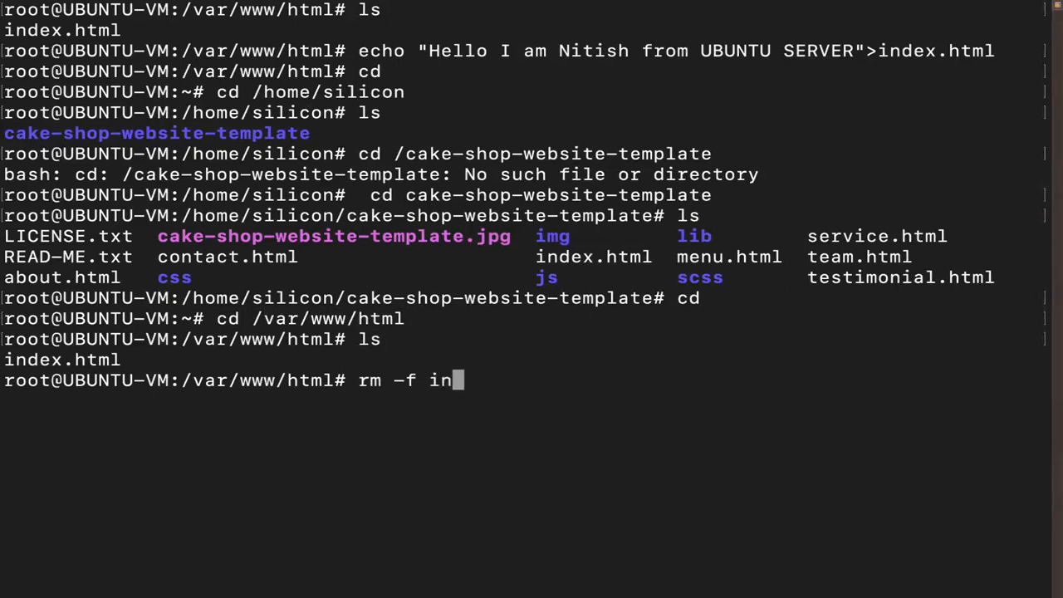
type("dex.html")
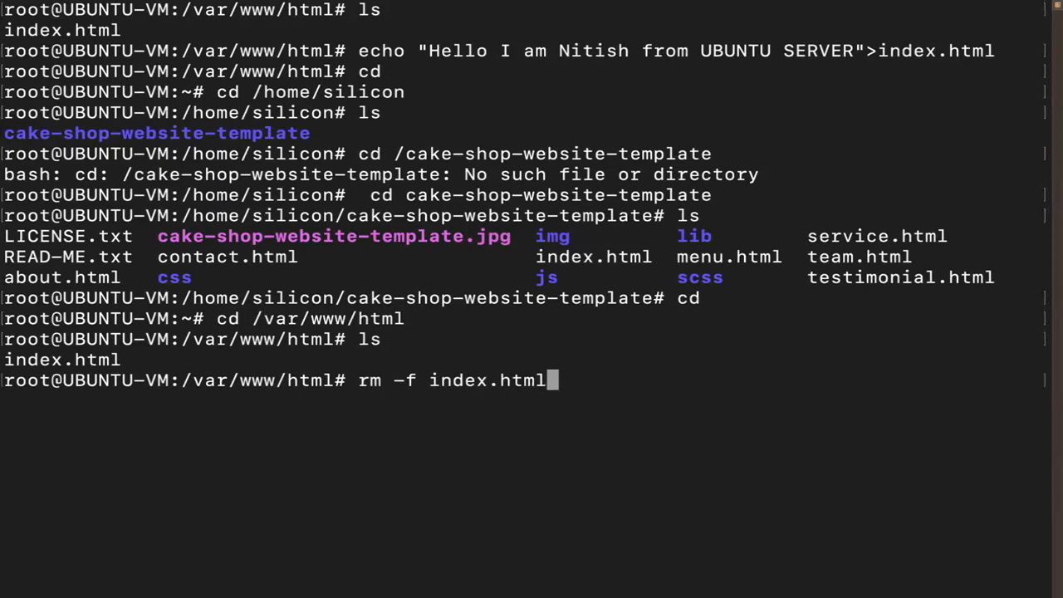
key("Return")
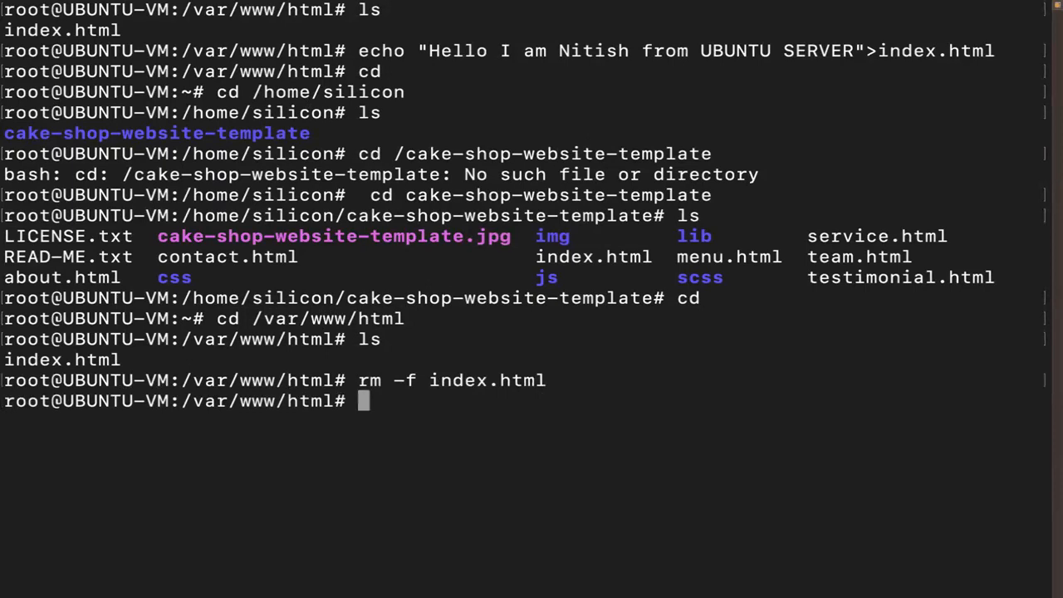
Switch to Chrome to reload the site at 20.12.176.225 and check the emptied web root, returning to the terminal
key("ctrl+Right")
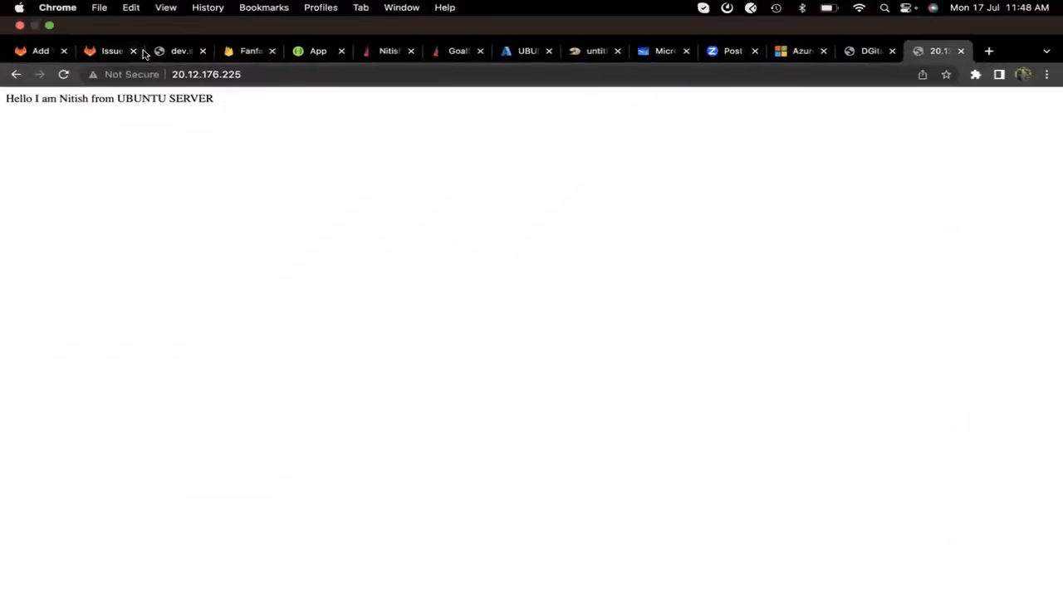
left_click(63, 74)
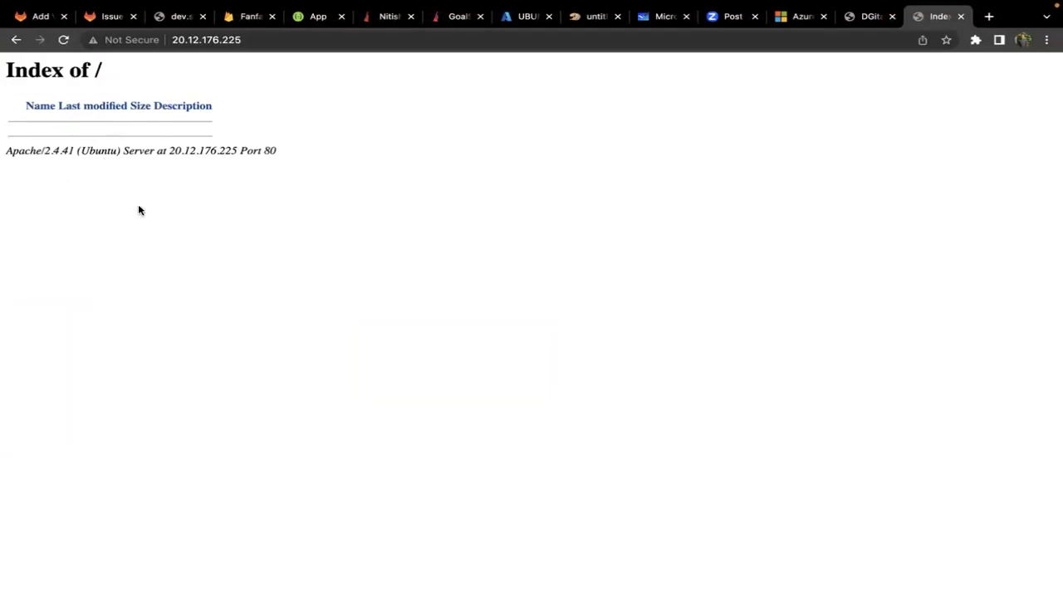
key("ctrl+Left")
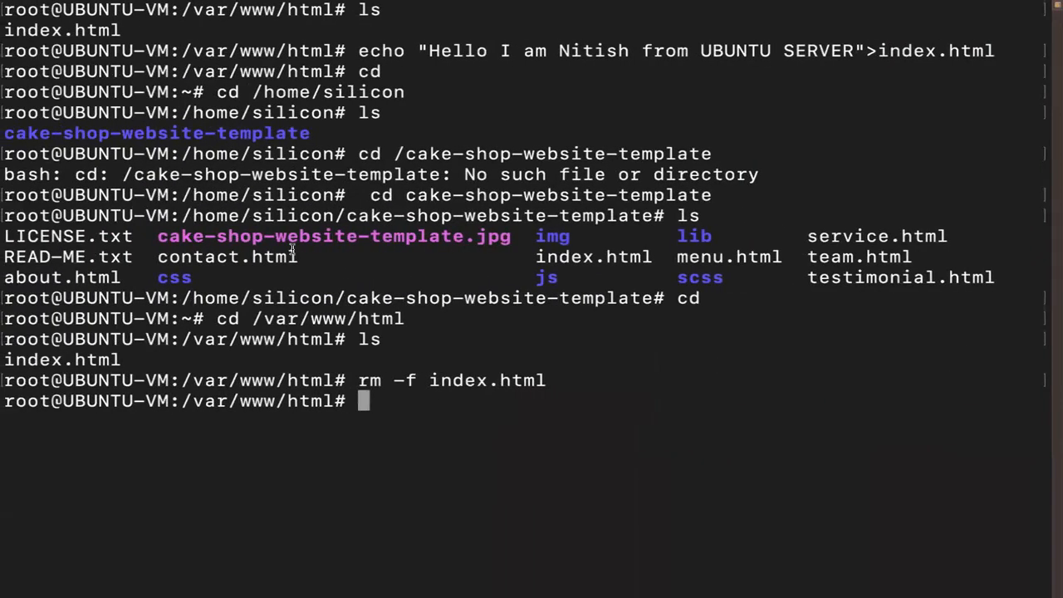
Return to the root user's home directory and change to /home/silicon/cake-shop-website-template using the absolute path
type("cd")
key("Return")
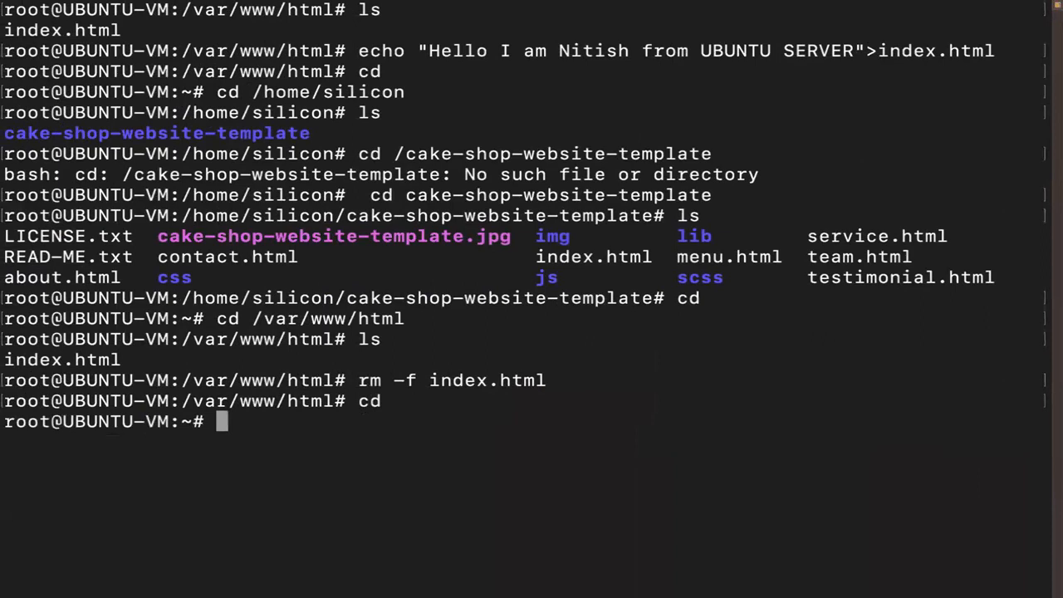
key("Up")
key("Up")
key("Up")
key("Up")
key("Up")
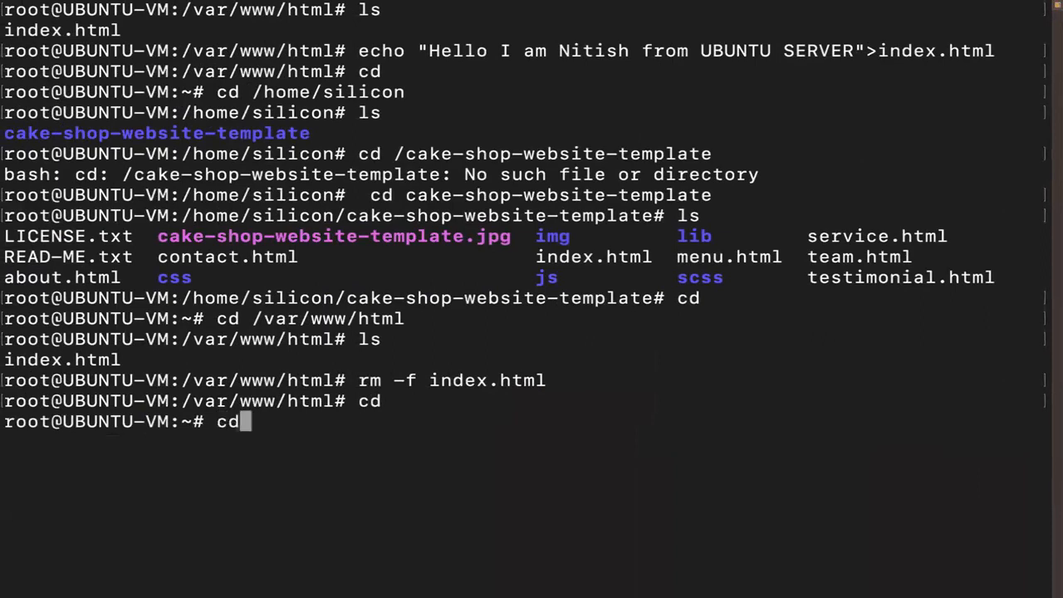
key("Up")
key("Up")
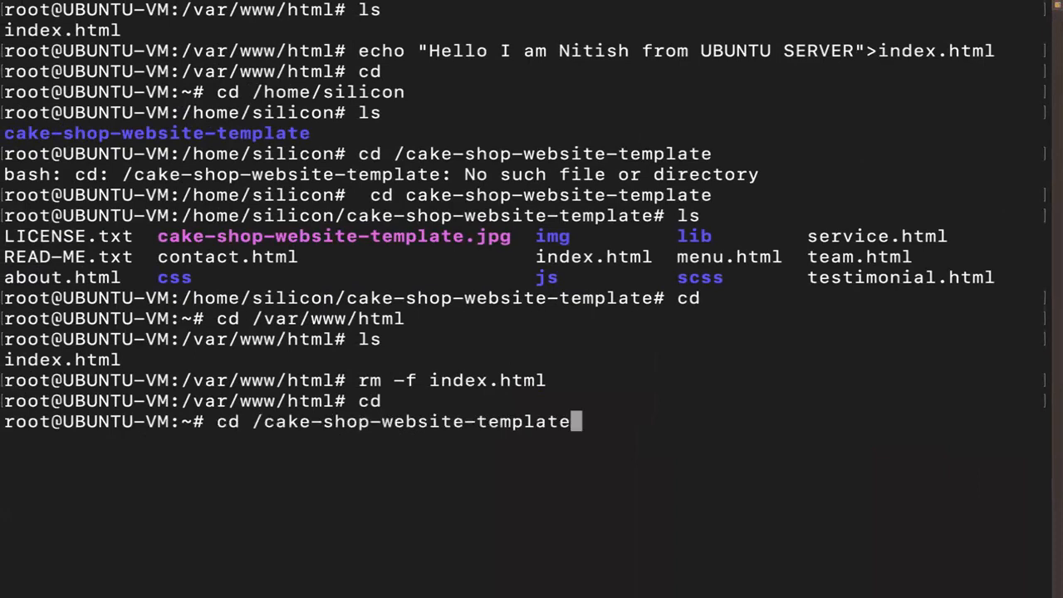
key("Up")
key("Up")
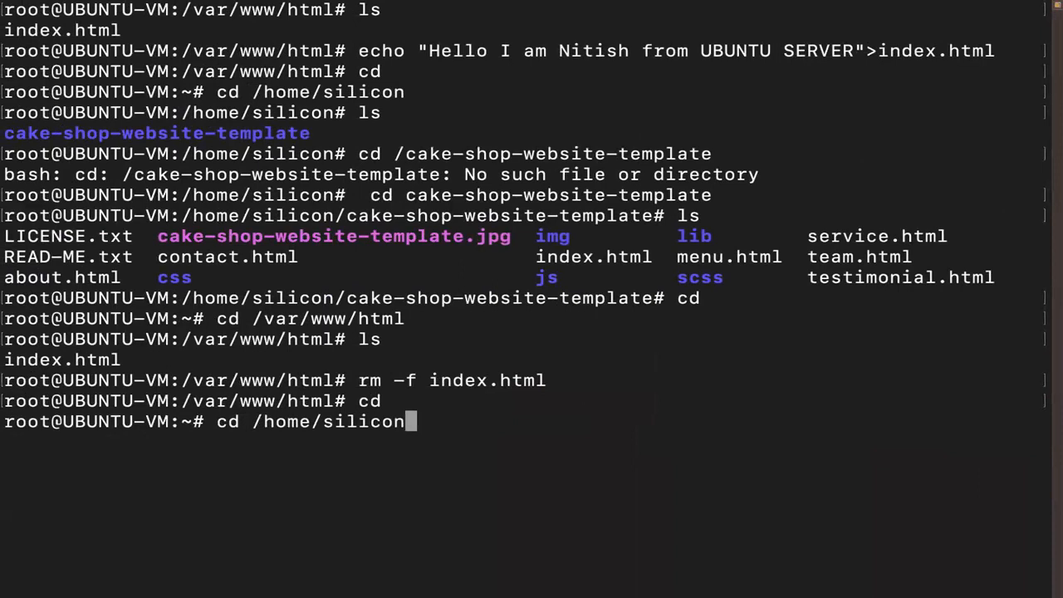
type("/")
key("Tab")
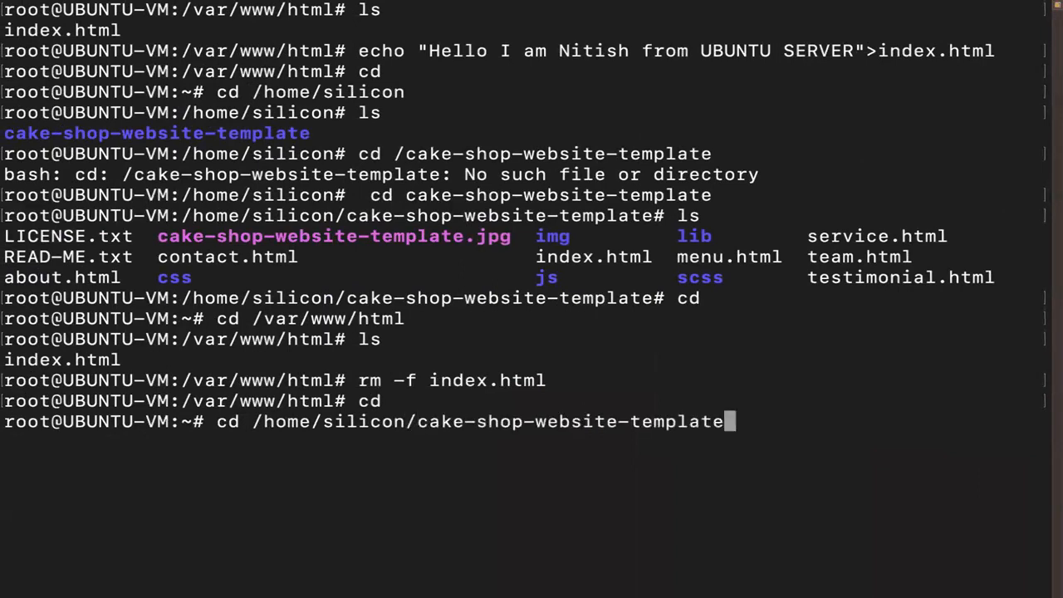
key("Return")
List the contents of the cake-shop-website-template folder and point out the files to copy
type("ls")
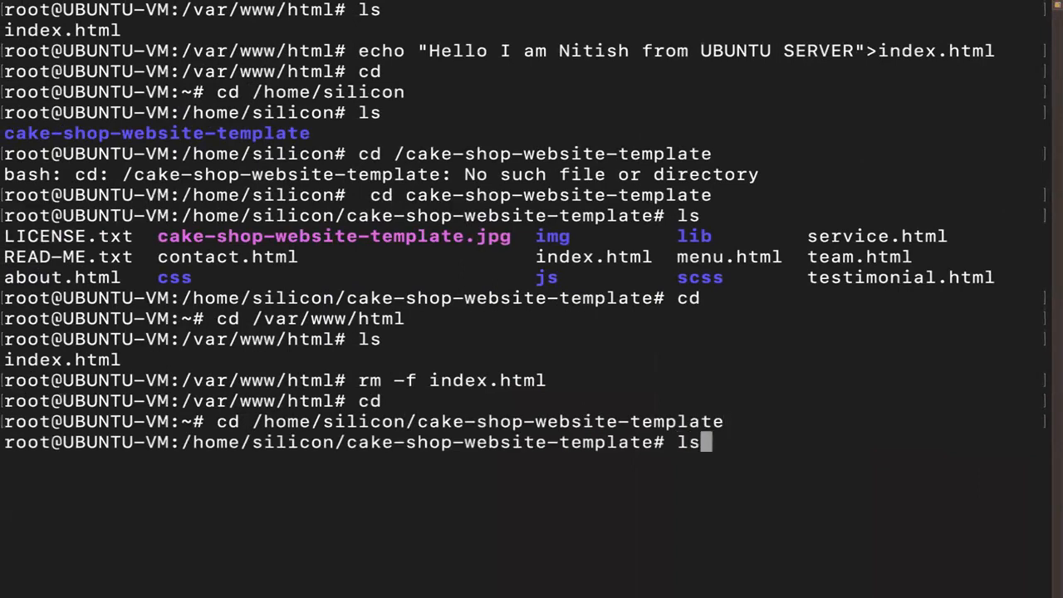
key("Return")
left_click_drag(239, 505, 9, 463)
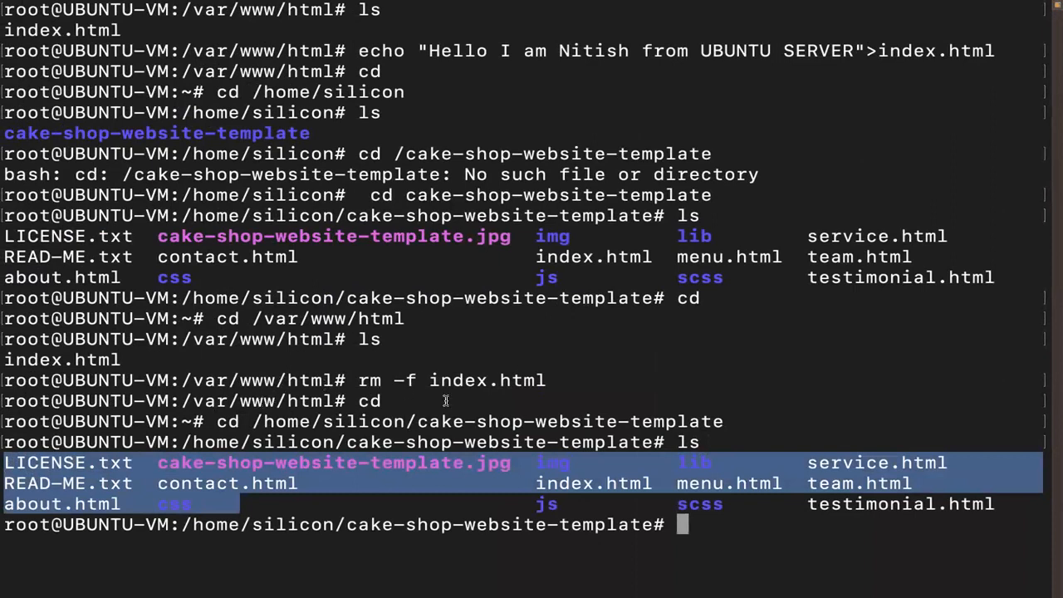
left_click(696, 535)
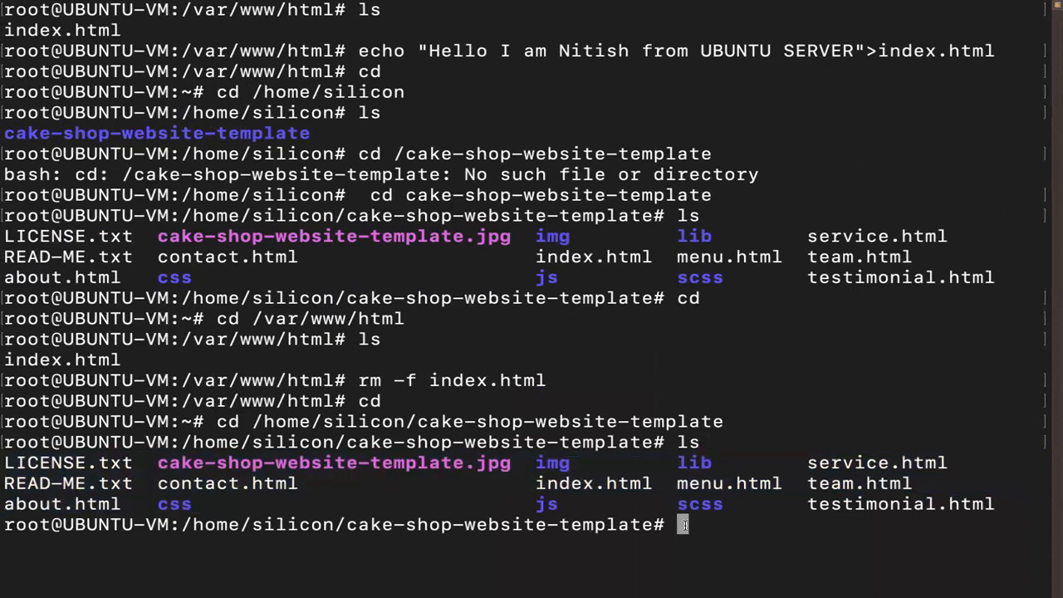
Copy everything in the template folder recursively to /var/www/html using cp -R with the * wildcard
type("cp")
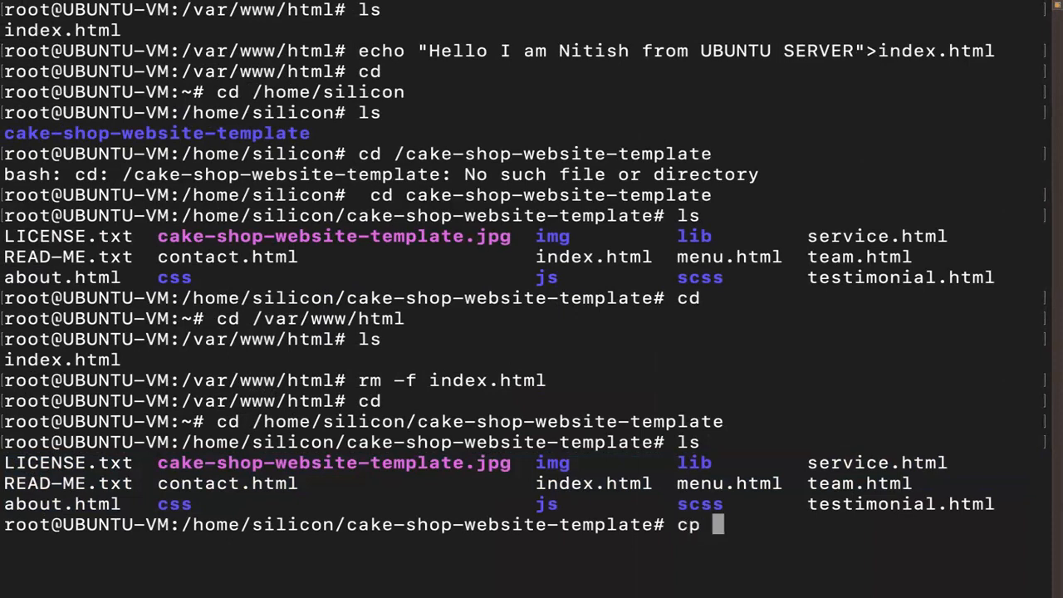
type(" -R")
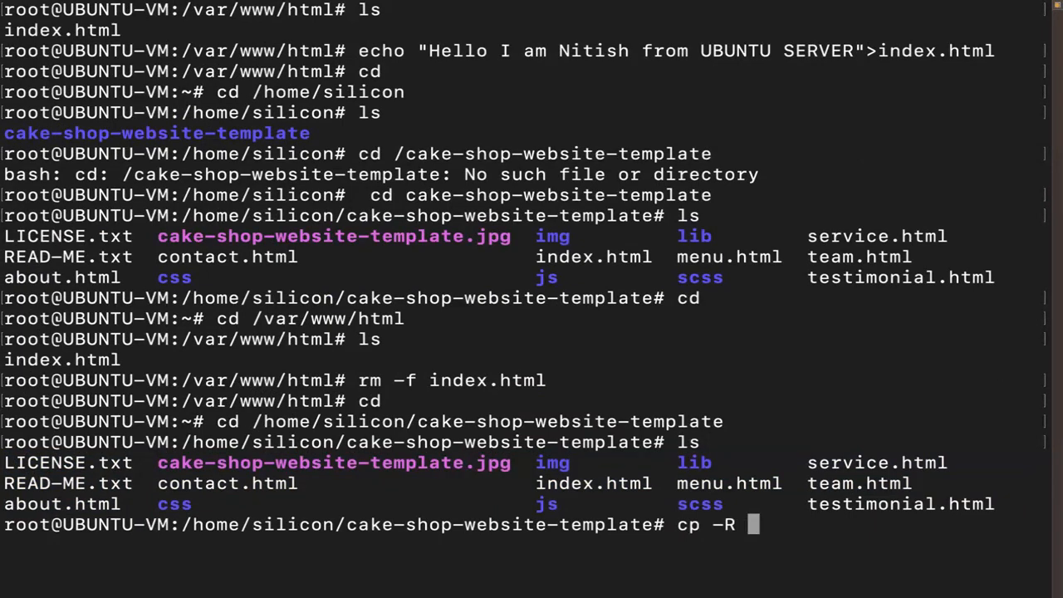
type(" * /va")
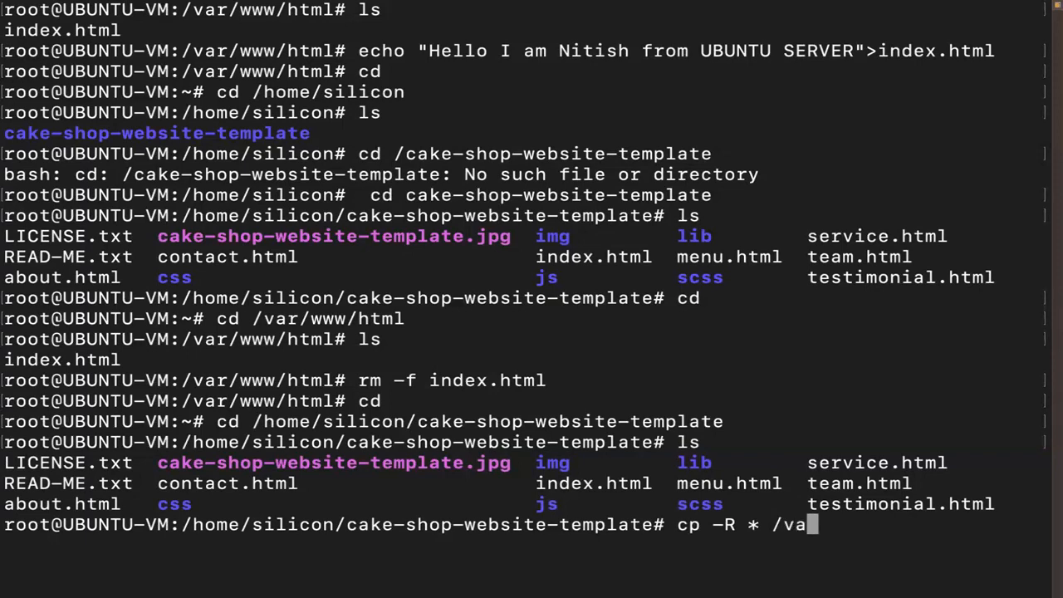
type("r/h")
key("BackSpace")
type("www")
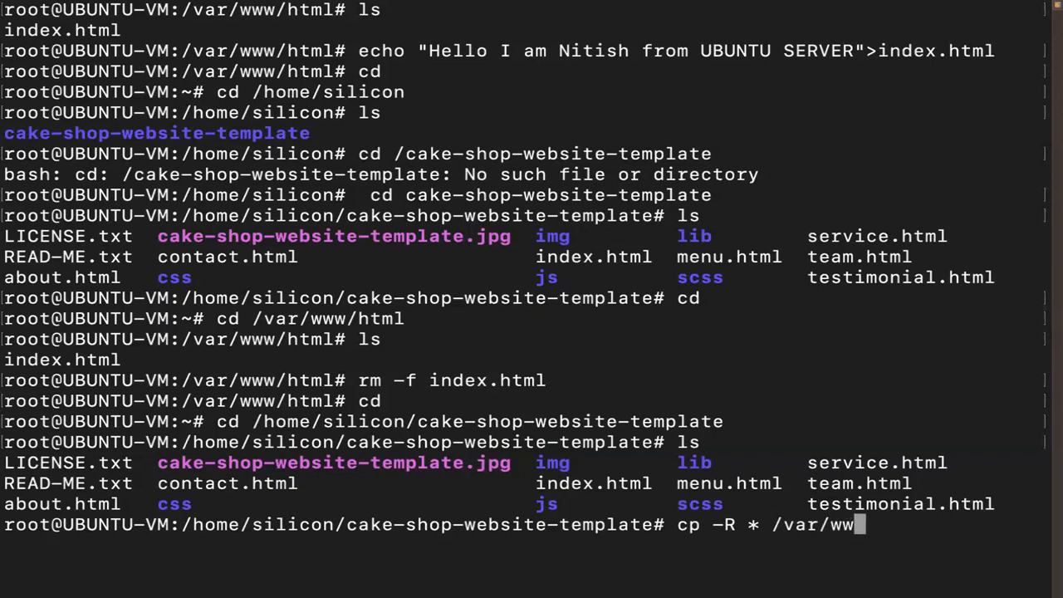
type("/html")
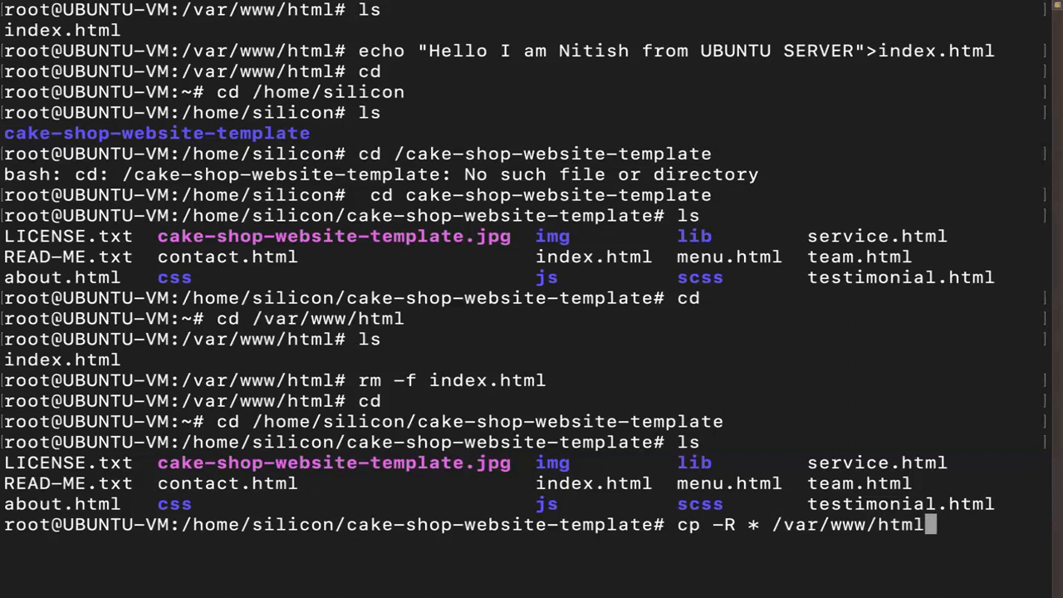
key("Return")
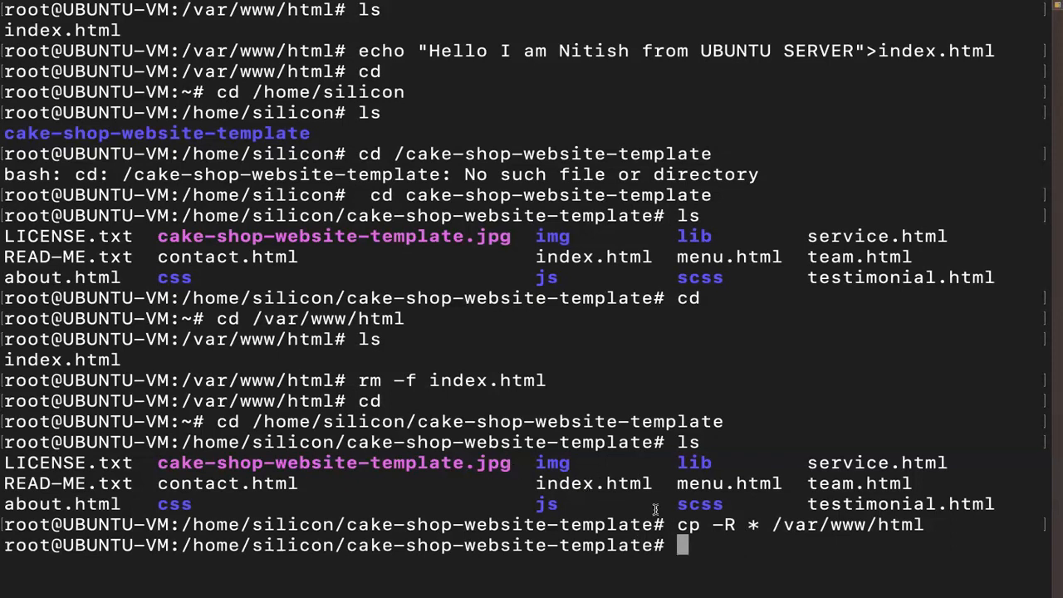
Switch to Chrome, reload the site at 20.12.176.225 and look over the home page's introduction and cake offers
key("ctrl+Right")
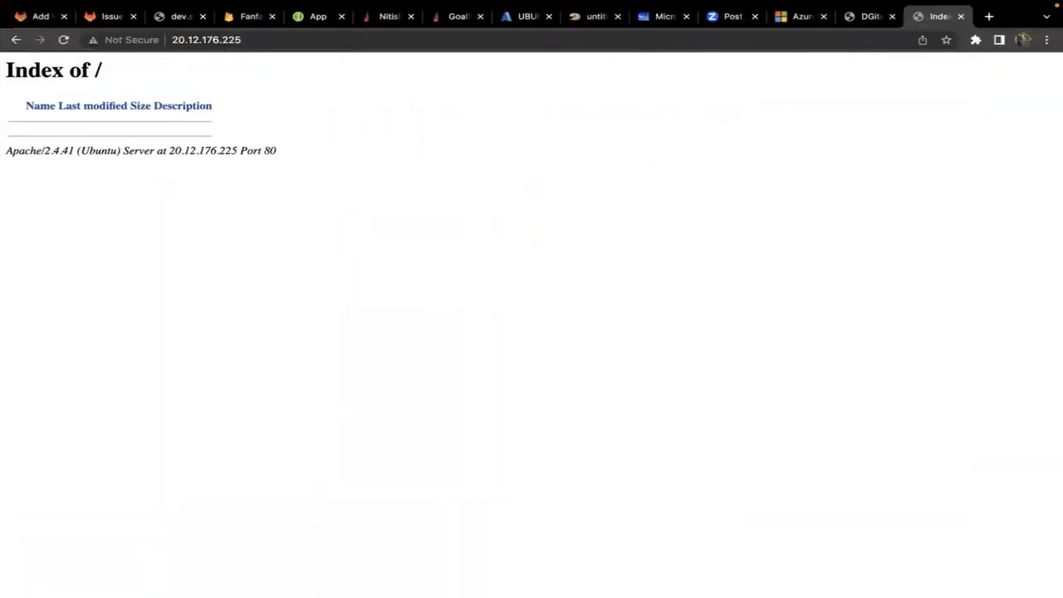
left_click(64, 40)
scroll(270, 289, "down", 1)
scroll(270, 289, "down", 10)
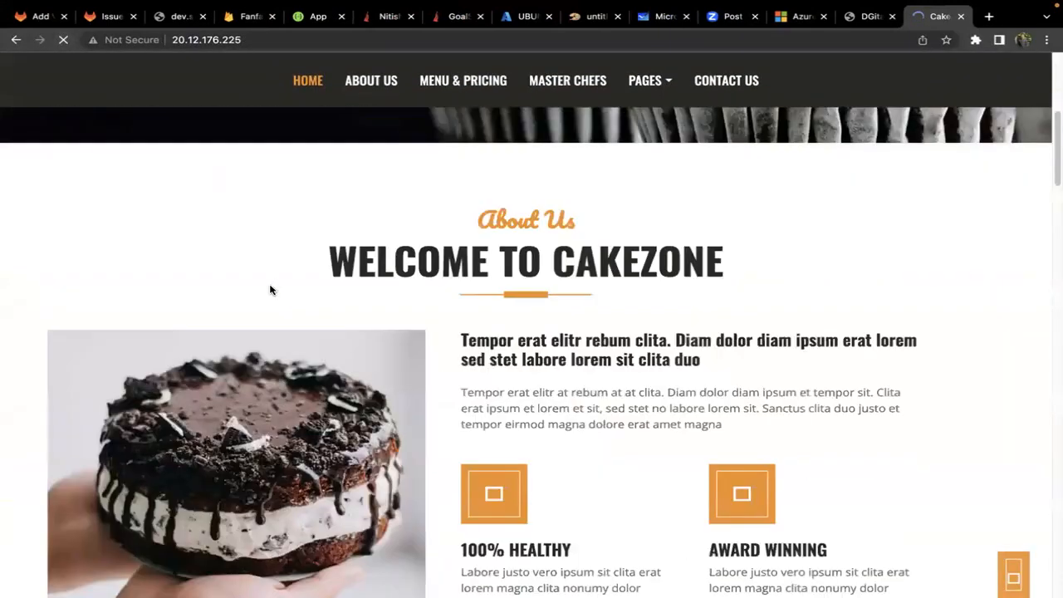
scroll(270, 289, "up", 7)
scroll(270, 287, "up", 5)
scroll(270, 290, "down", 8)
scroll(270, 289, "down", 15)
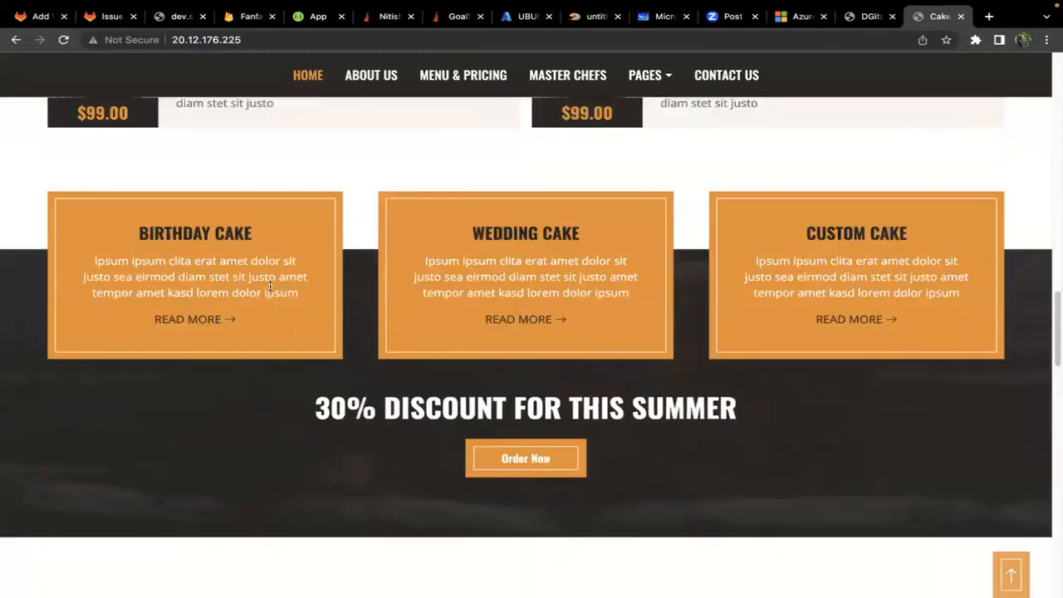
scroll(304, 449, "up", 8)
scroll(304, 450, "up", 10)
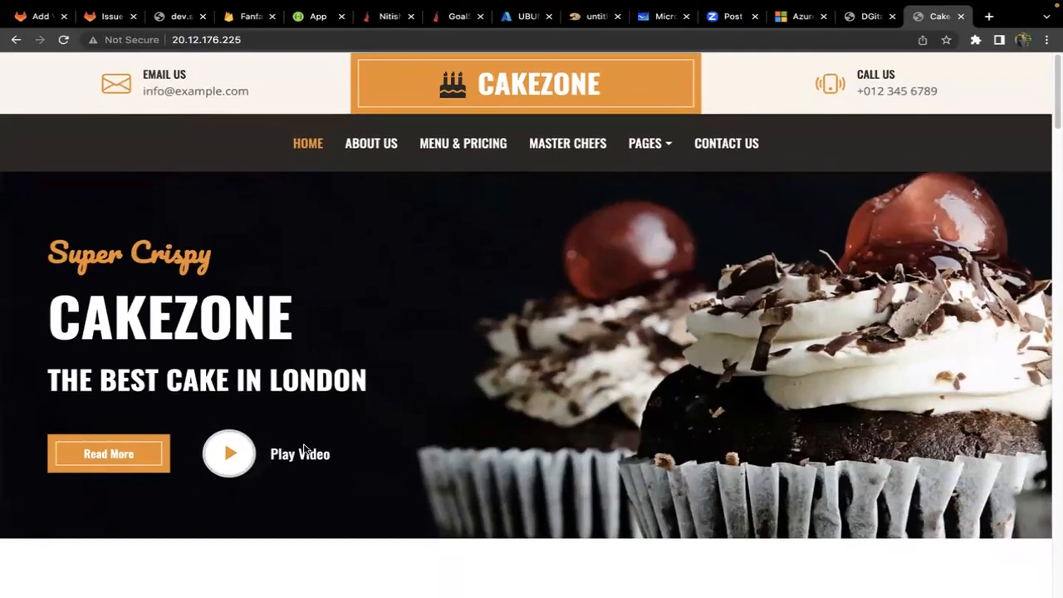
Examine the rest of the hosted home page, including the client testimonials, footer and Menu & Pricing section, ending at the header
scroll(304, 449, "down", 10)
scroll(405, 206, "down", 10)
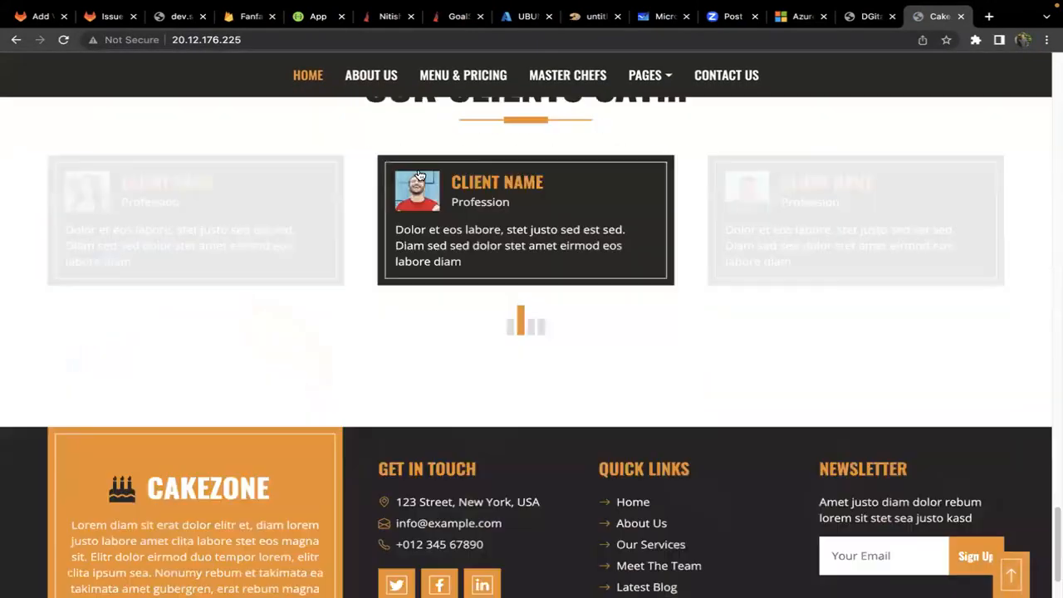
scroll(403, 266, "up", 8)
scroll(401, 298, "down", 4)
scroll(401, 298, "up", 10)
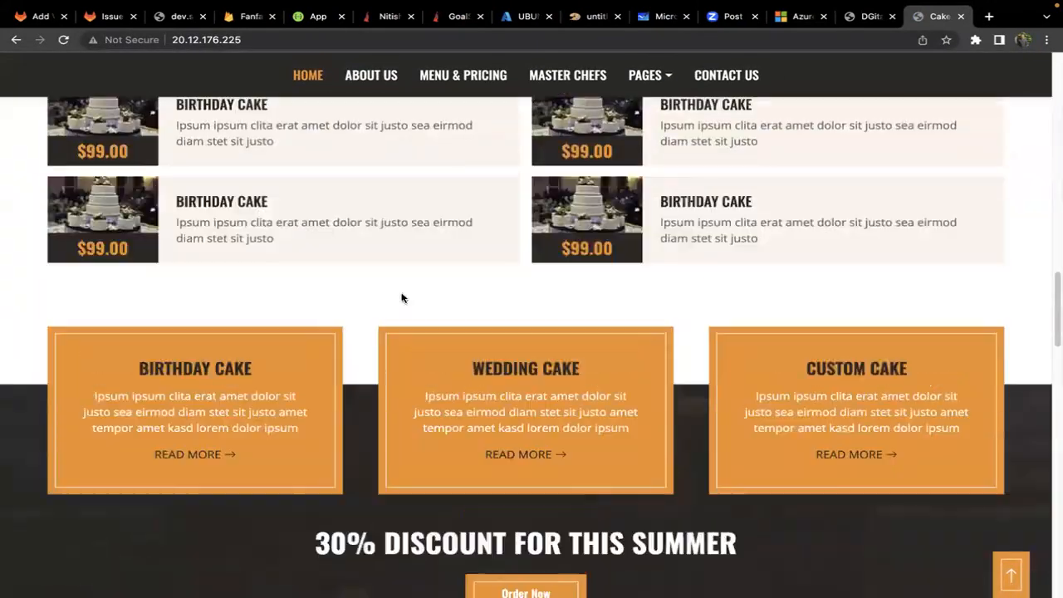
scroll(402, 299, "up", 1)
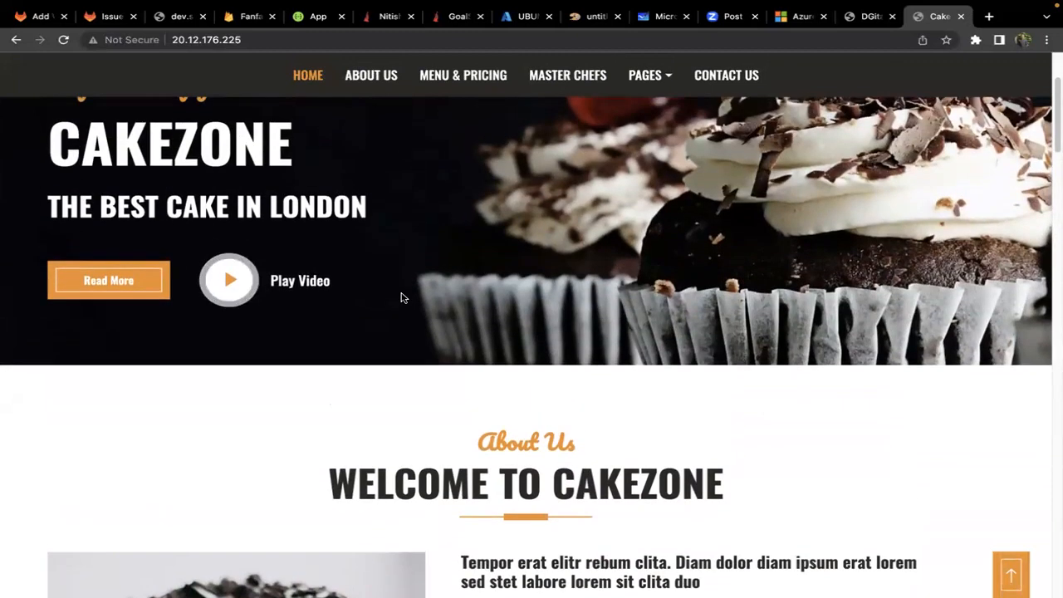
scroll(402, 299, "up", 3)
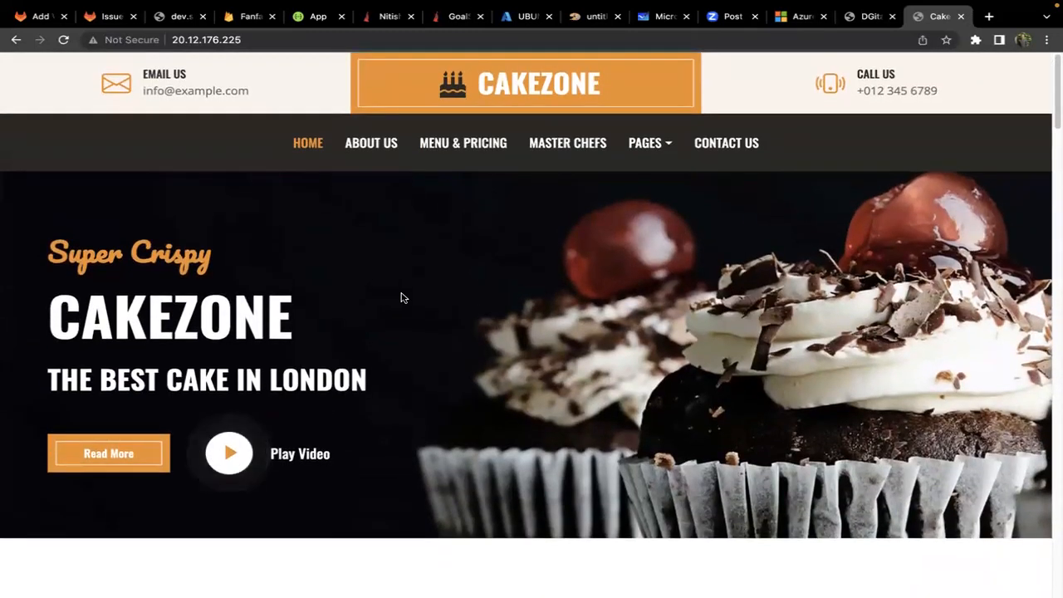
scroll(400, 403, "down", 12)
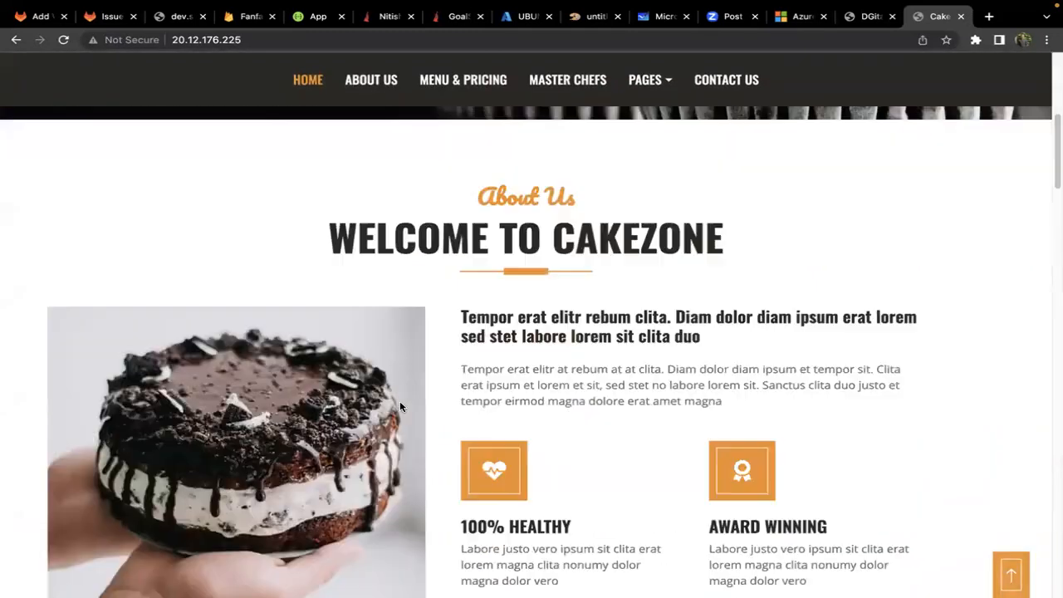
scroll(400, 406, "down", 4)
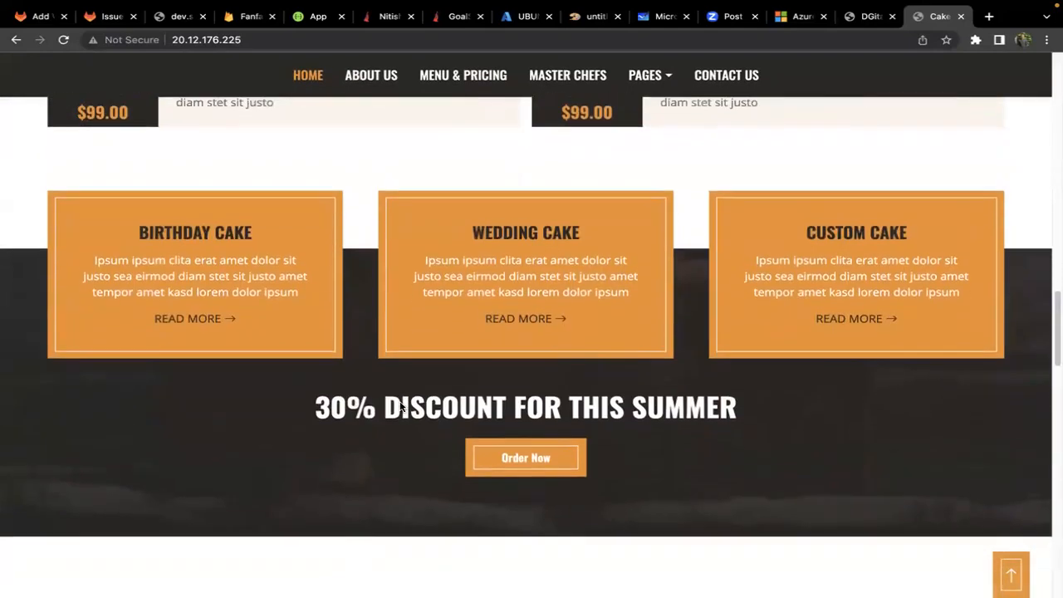
scroll(399, 406, "up", 4)
scroll(400, 406, "down", 3)
scroll(399, 406, "up", 10)
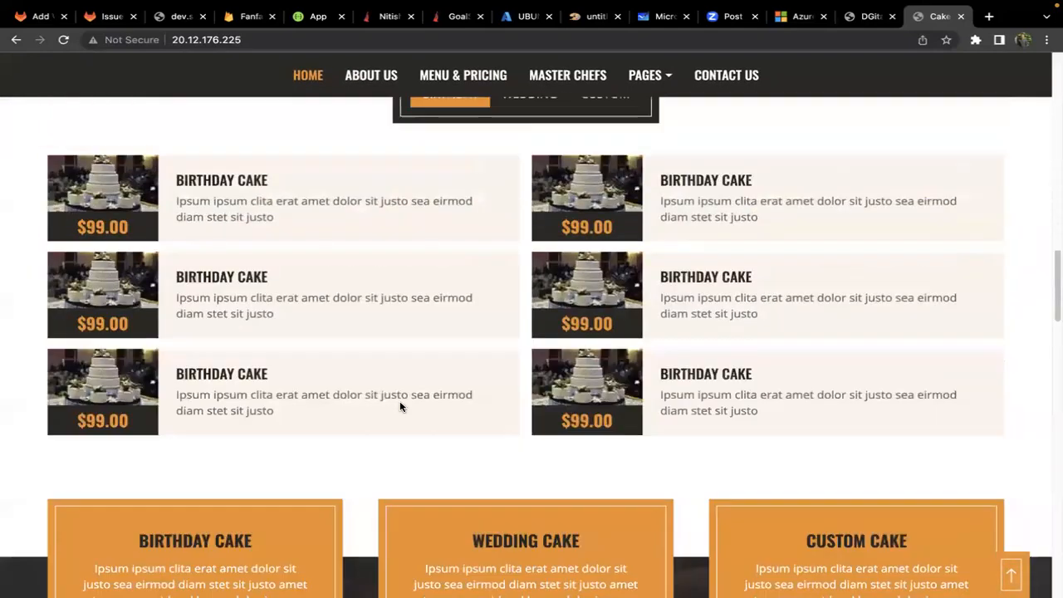
scroll(241, 304, "down", 7)
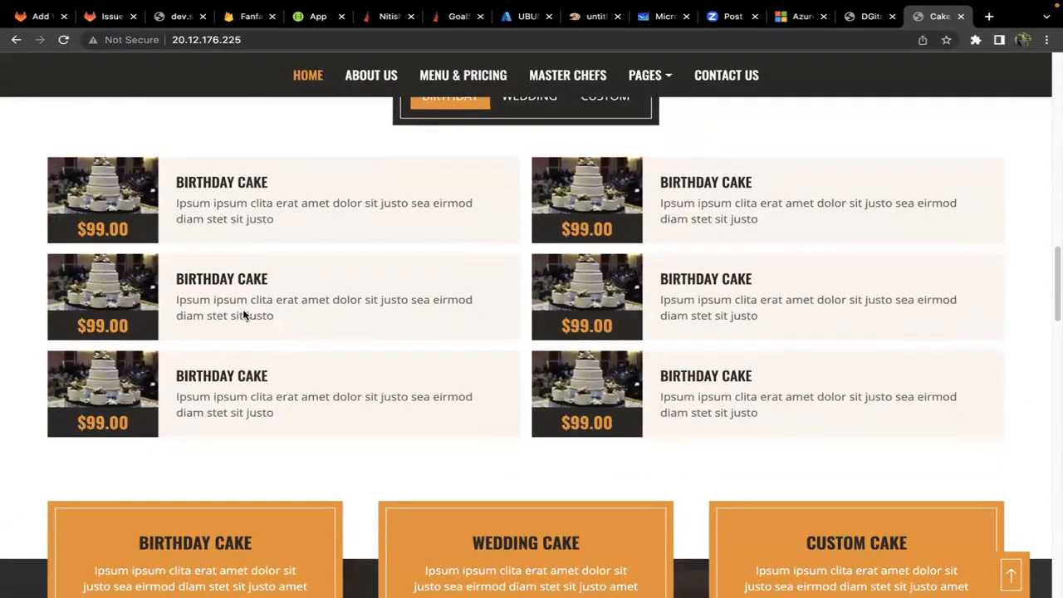
scroll(241, 315, "up", 3)
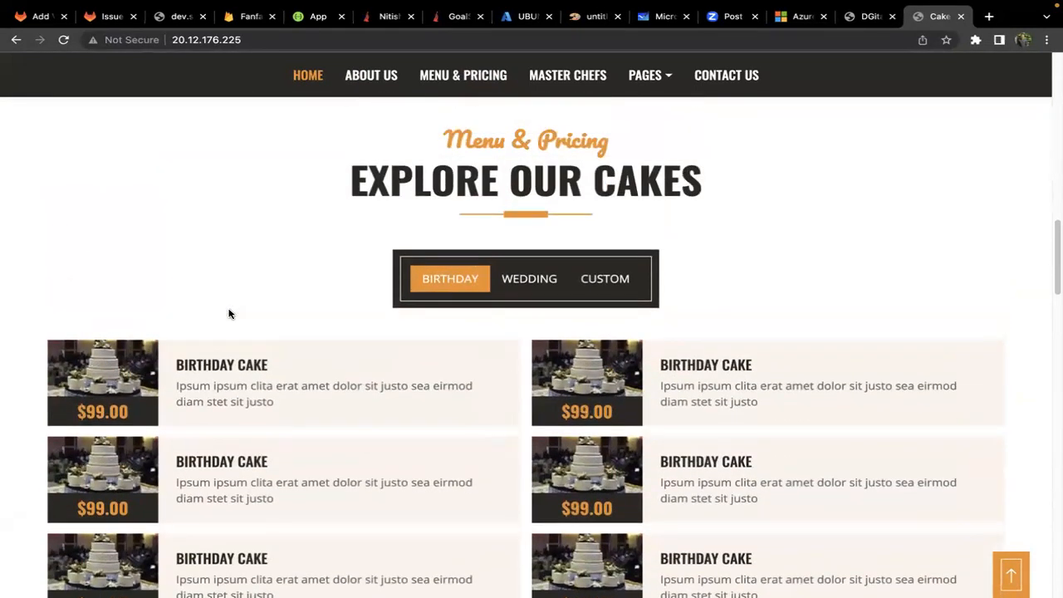
scroll(229, 309, "up", 10)
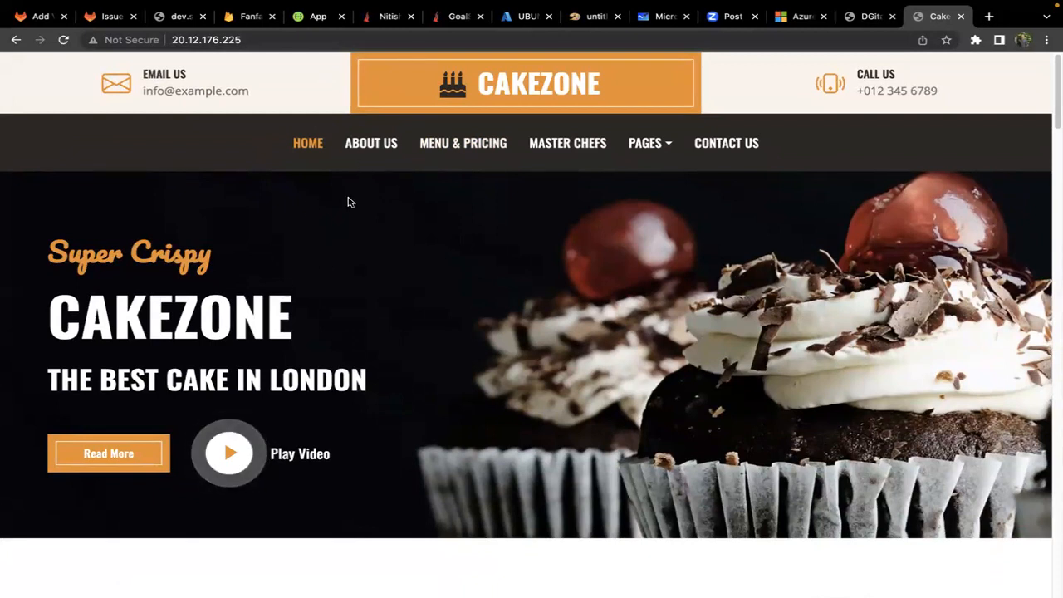
Switch to Microsoft Azure Storage Explorer and copy the UBUNTU-VM disk in the STORAGE-RG resource group
key("ctrl+Left")
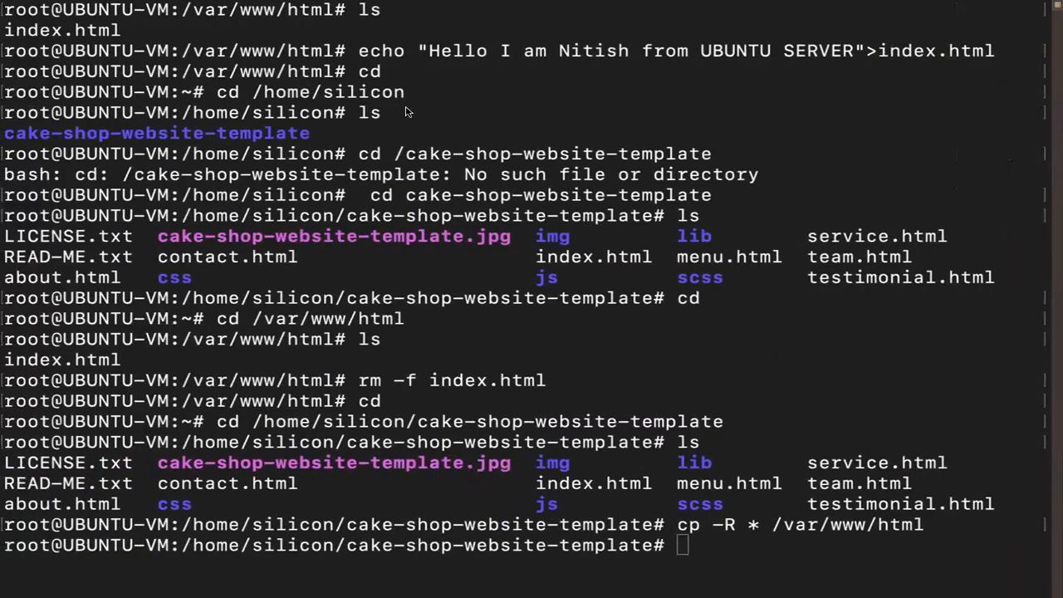
key("ctrl+Left")
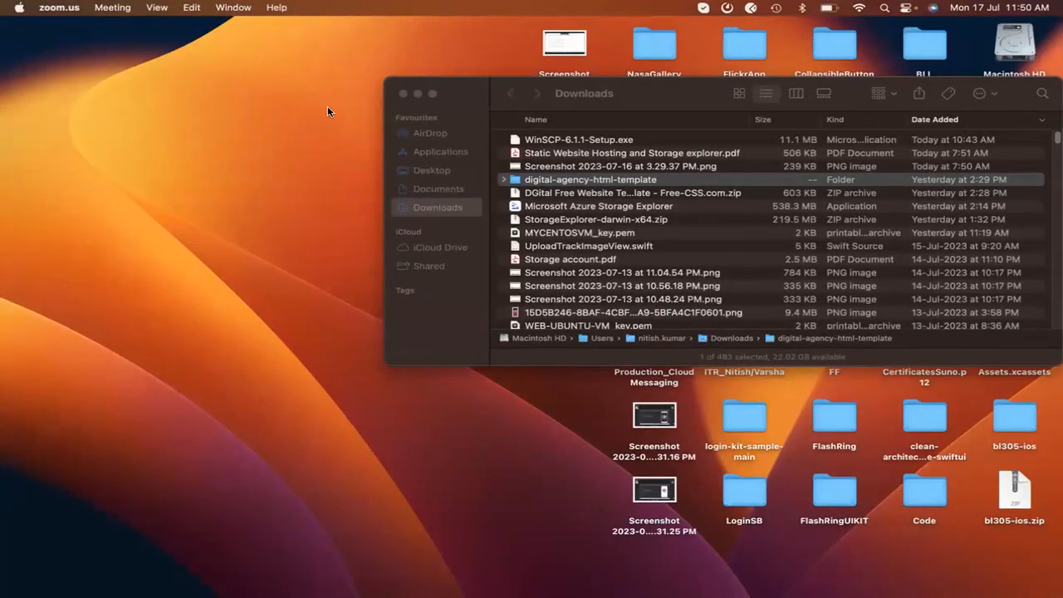
key("ctrl+Left")
left_click(391, 99)
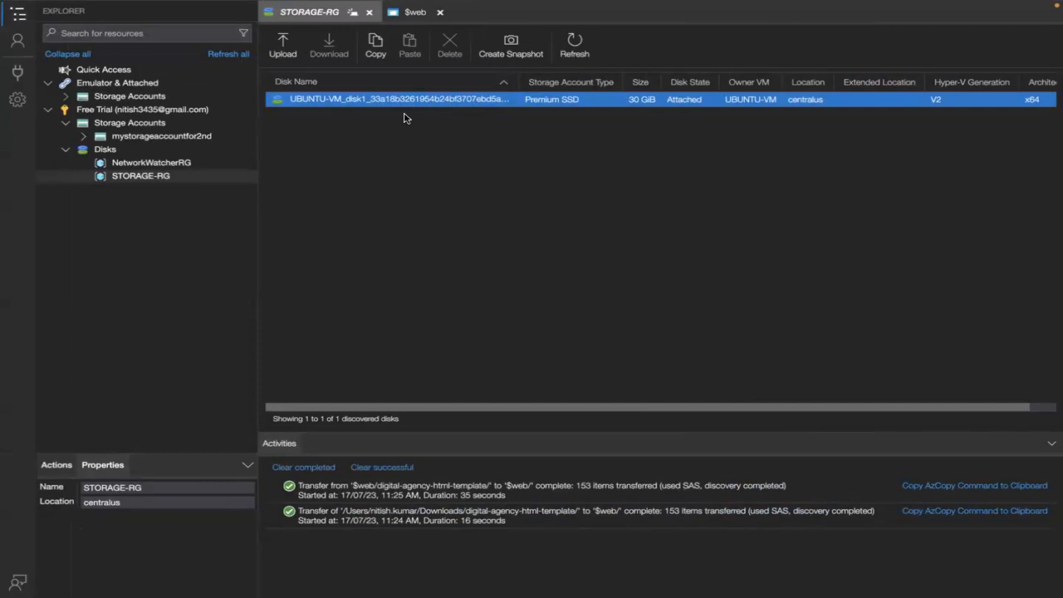
left_click(153, 177)
left_click(152, 176)
left_click(372, 45)
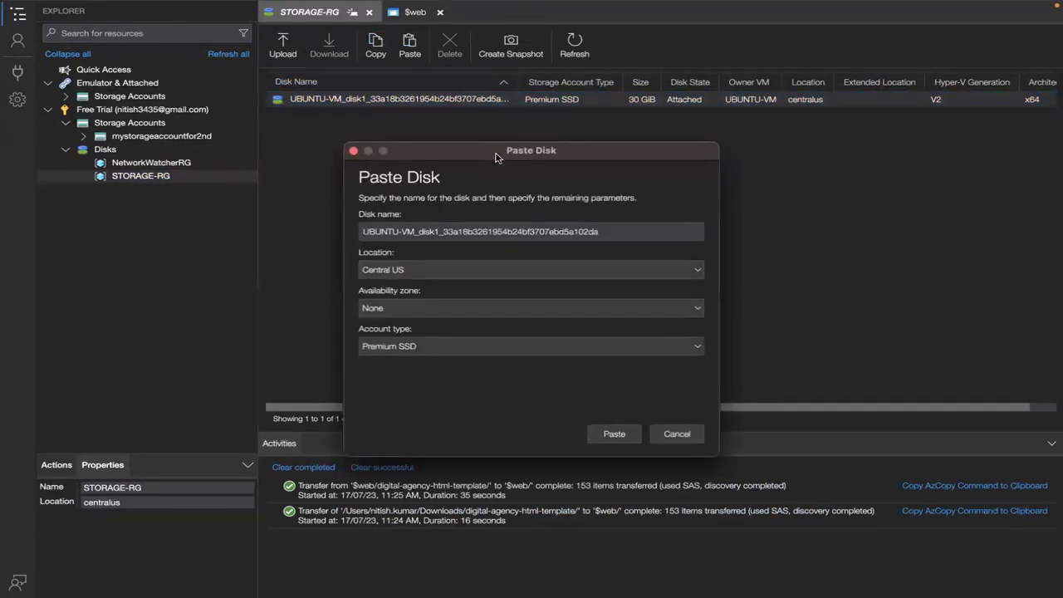
Paste the copied disk into STORAGE-RG under the name COPIED-UBUNTU-DISK
left_click_drag(601, 231, 374, 231)
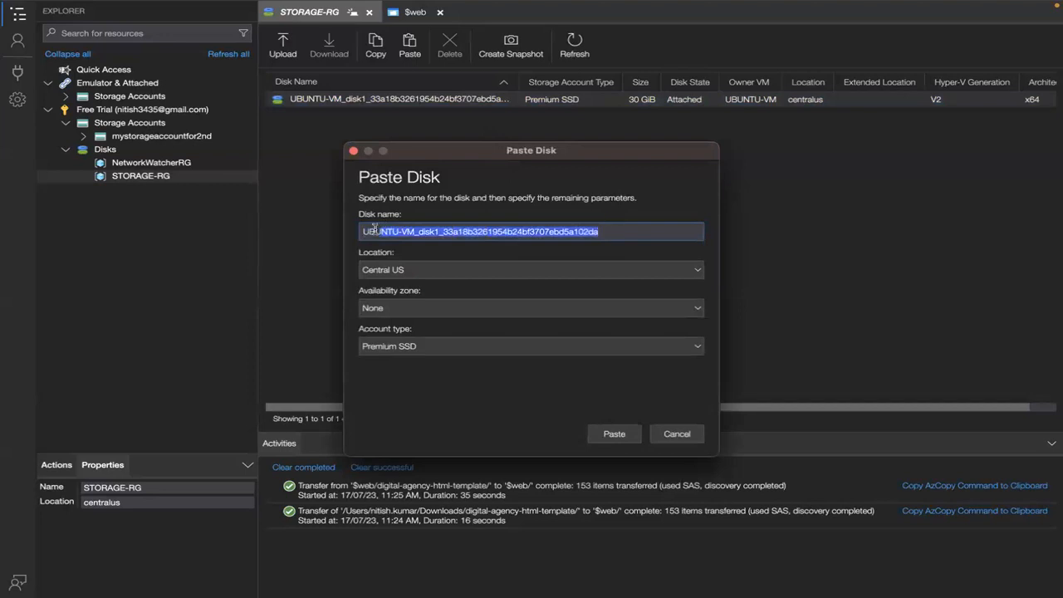
key("BackSpace")
key("BackSpace")
key("BackSpace")
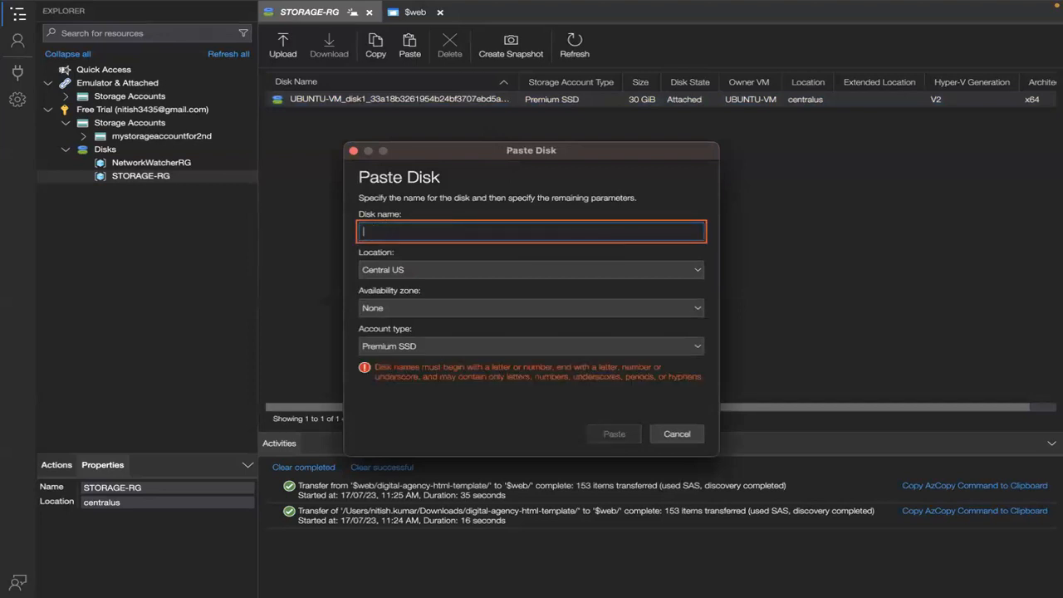
type("c")
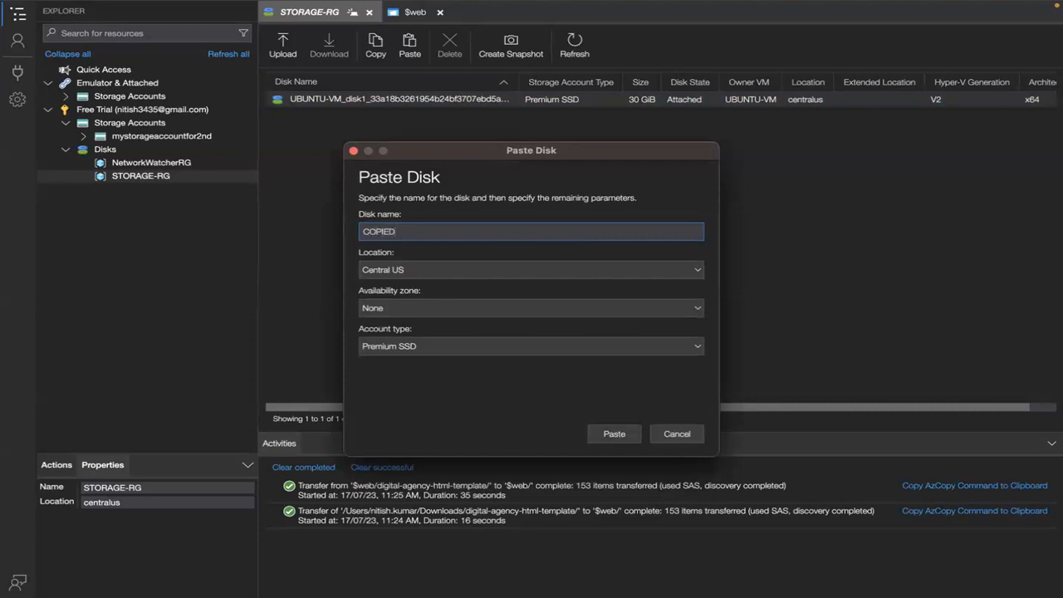
type("-UBUNTU-")
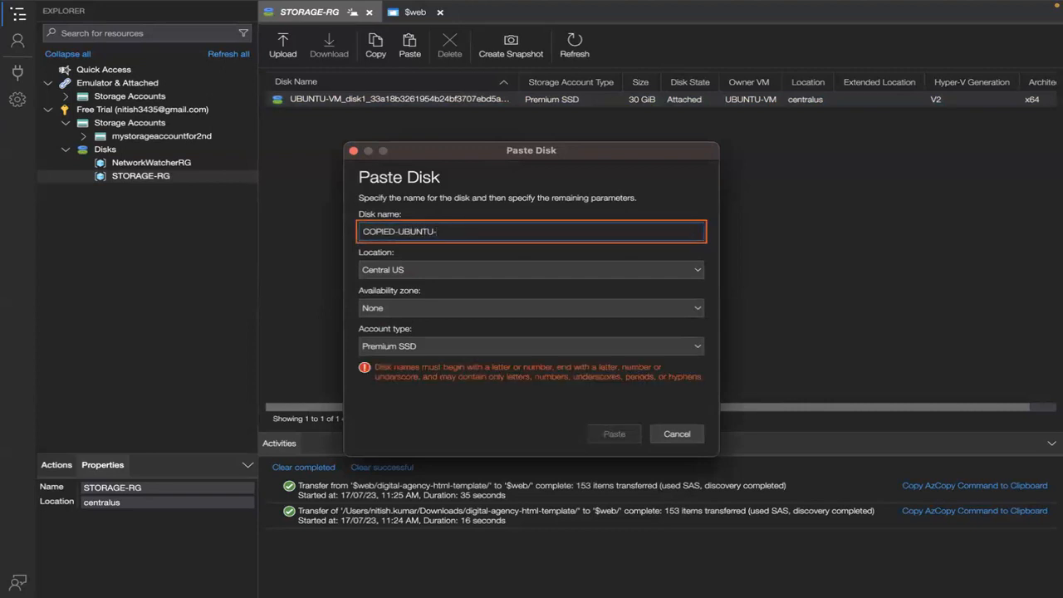
type("DISK")
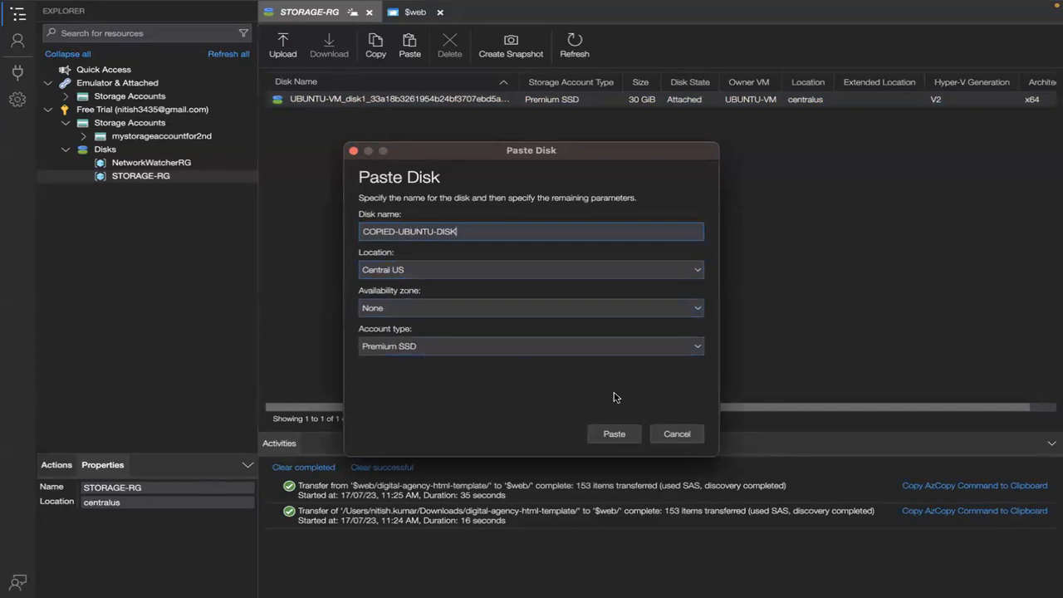
left_click(614, 435)
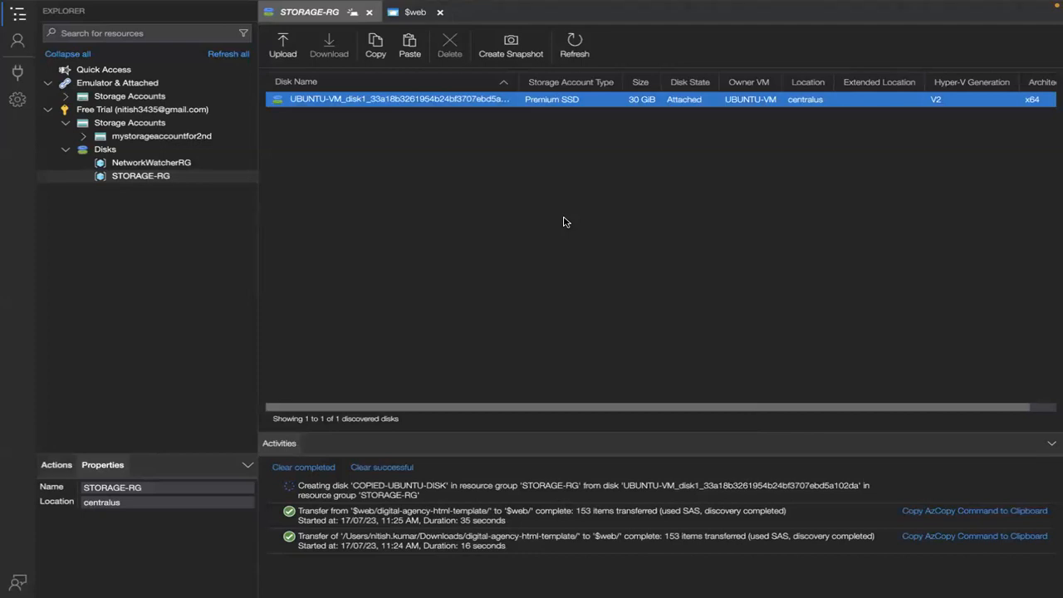
key("ctrl+Right")
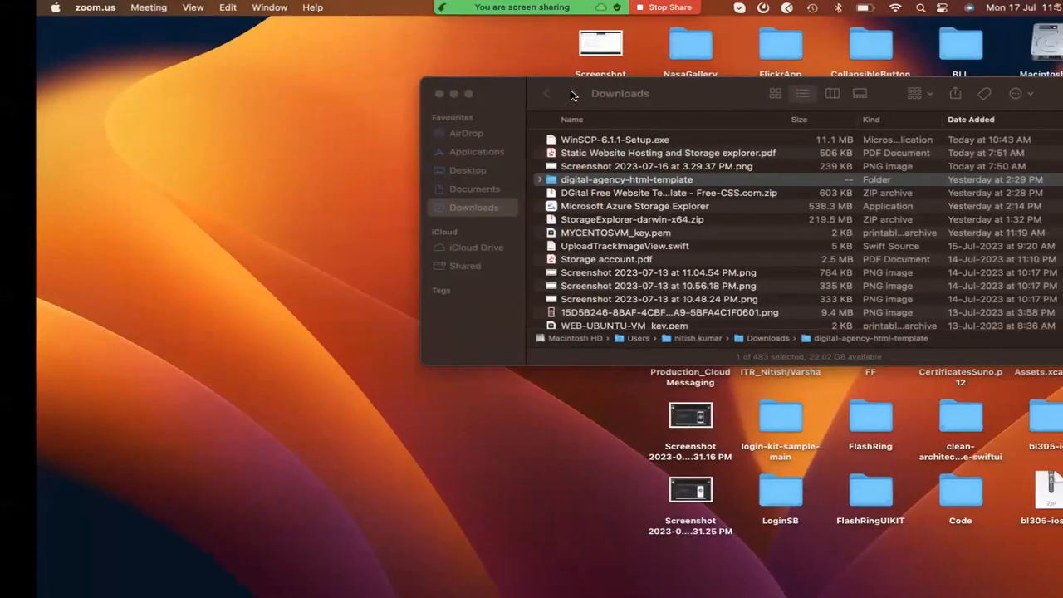
key("ctrl+Left")
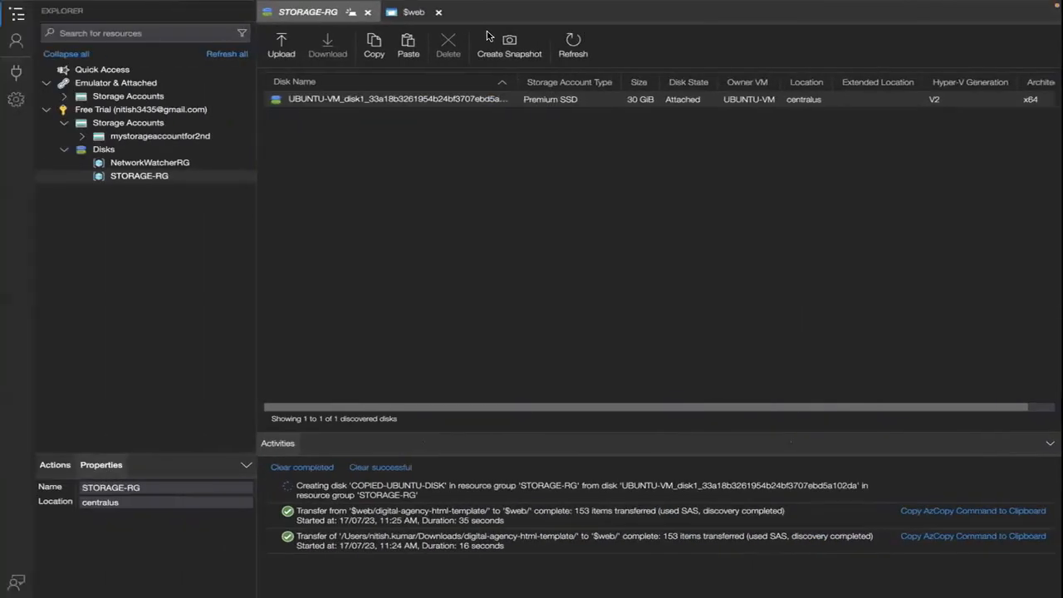
key("ctrl+Up")
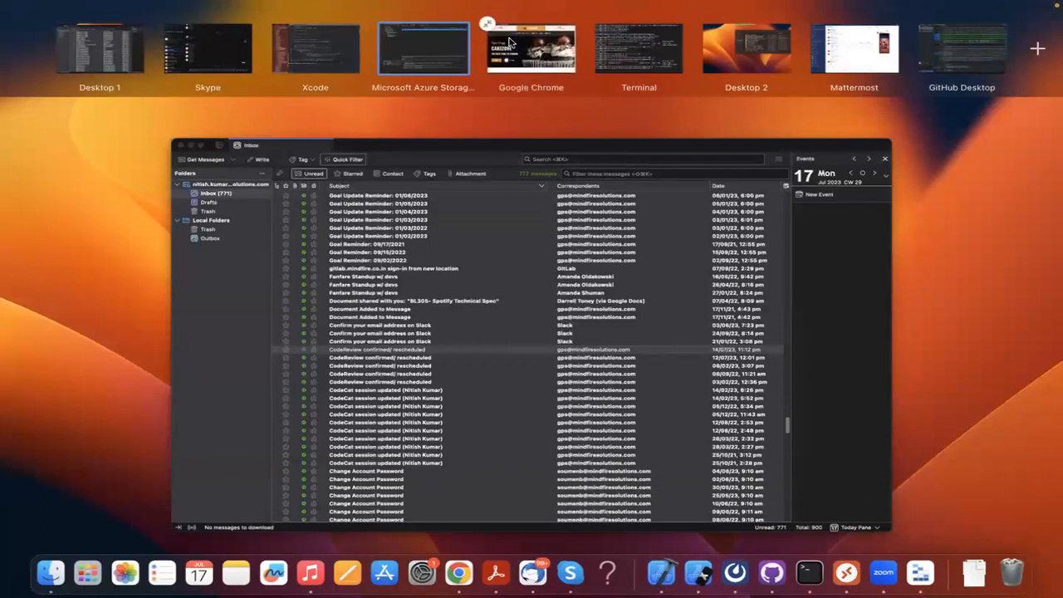
left_click(490, 22)
key("ctrl+Left")
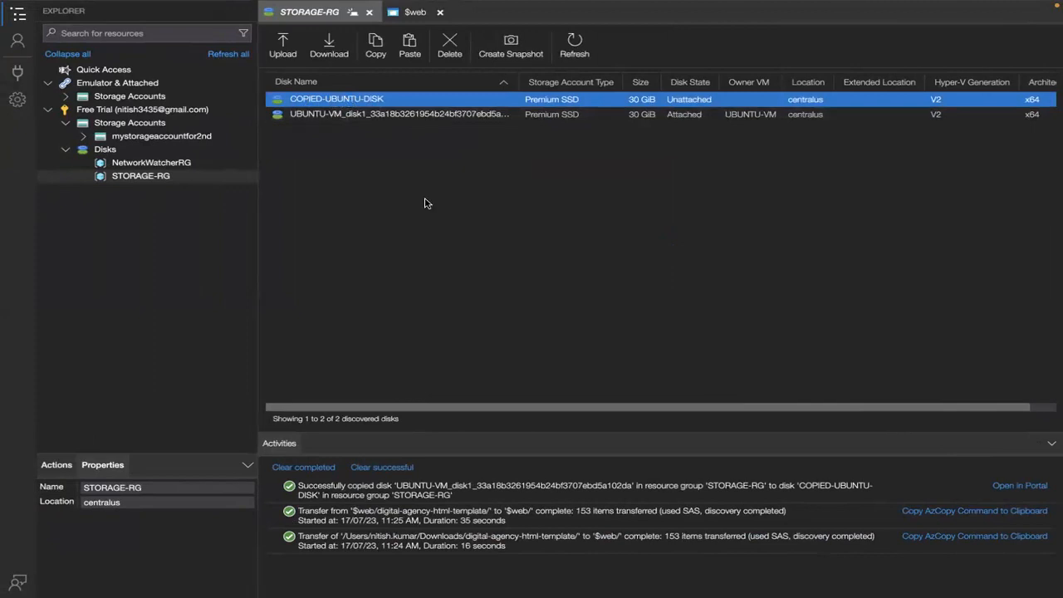
Switch to the Azure portal in Chrome, open the Disks service and reload the page to check for the copied disk
key("ctrl+Right")
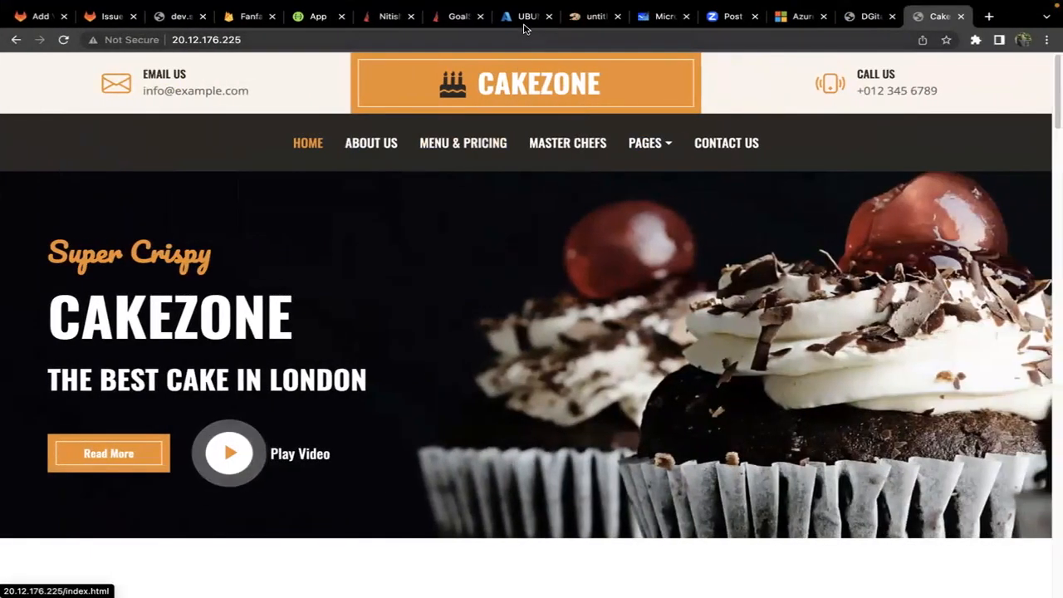
left_click(524, 25)
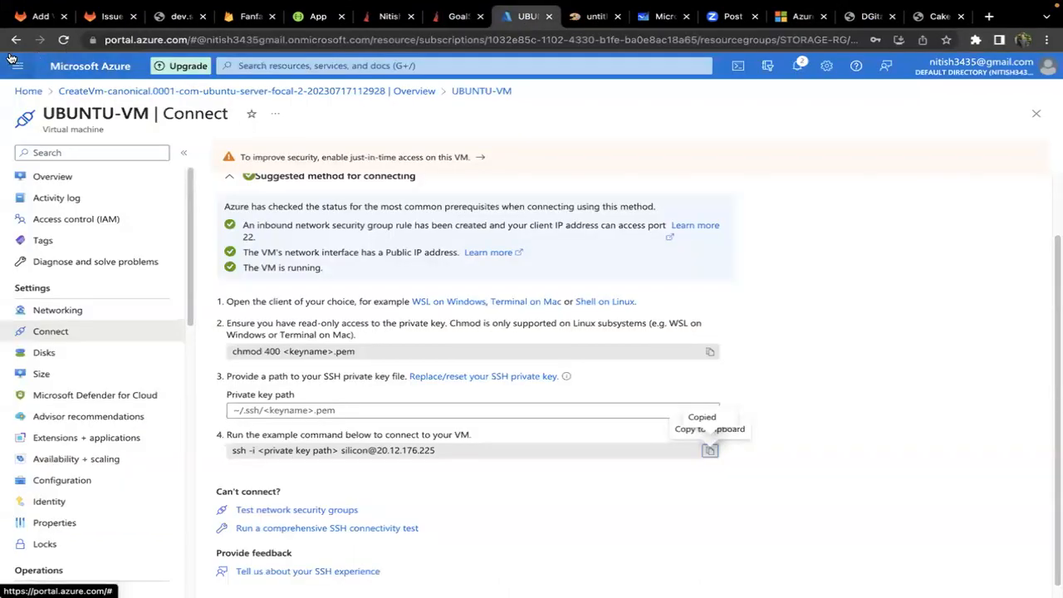
left_click(256, 66)
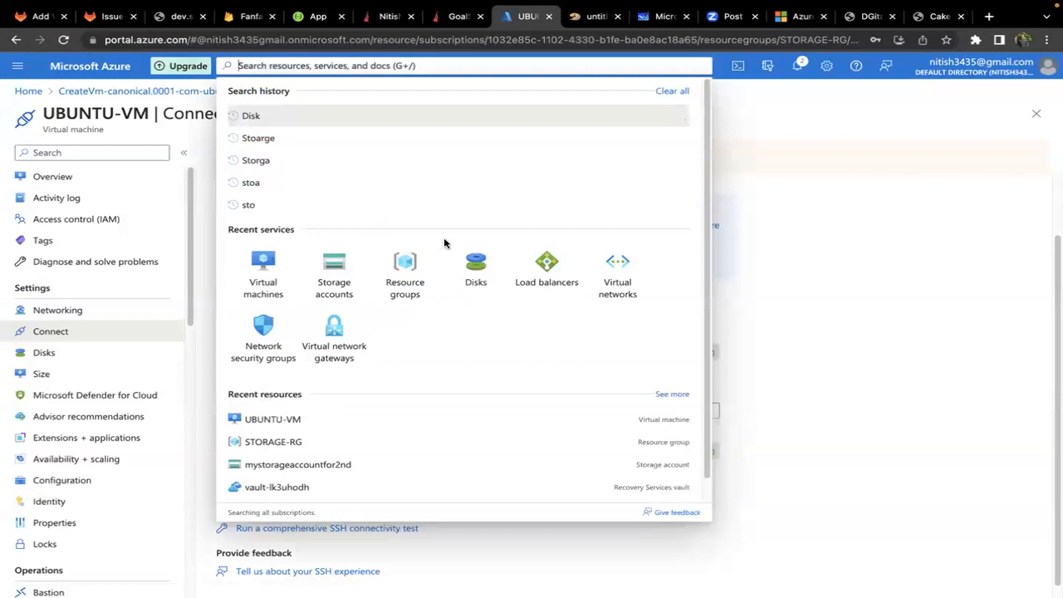
left_click(480, 270)
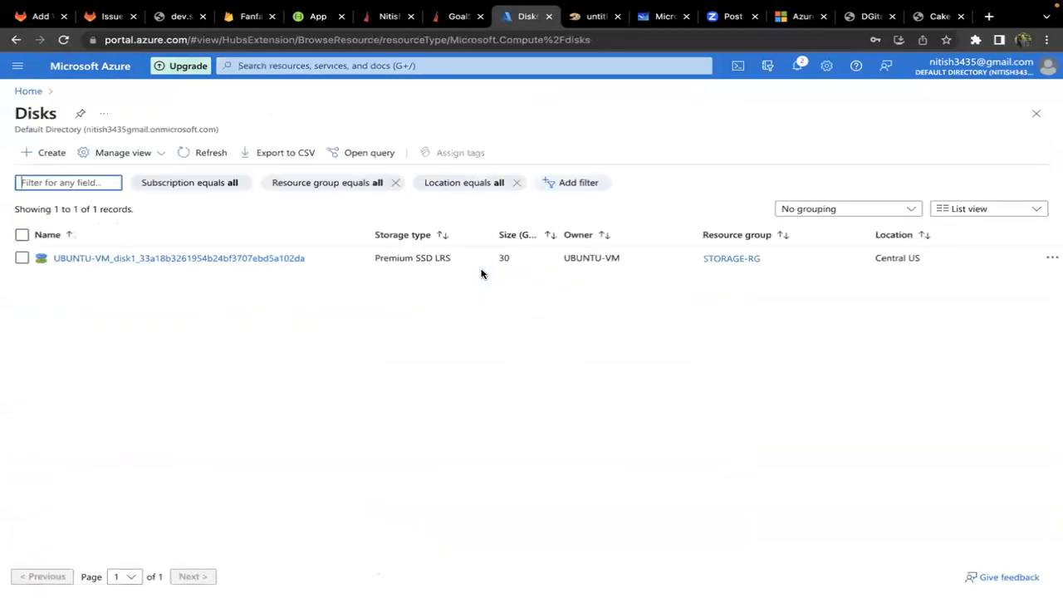
left_click(64, 40)
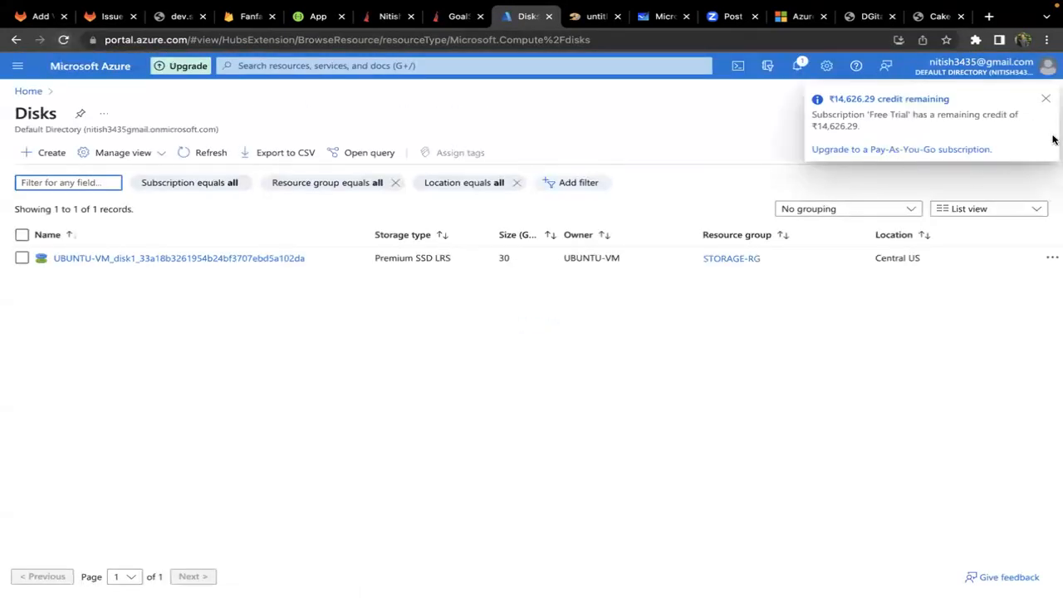
left_click(1044, 100)
Refresh the STORAGE-RG disk list in Storage Explorer, and search the Azure portal for "disk" to reopen the Disks service
key("ctrl+Left")
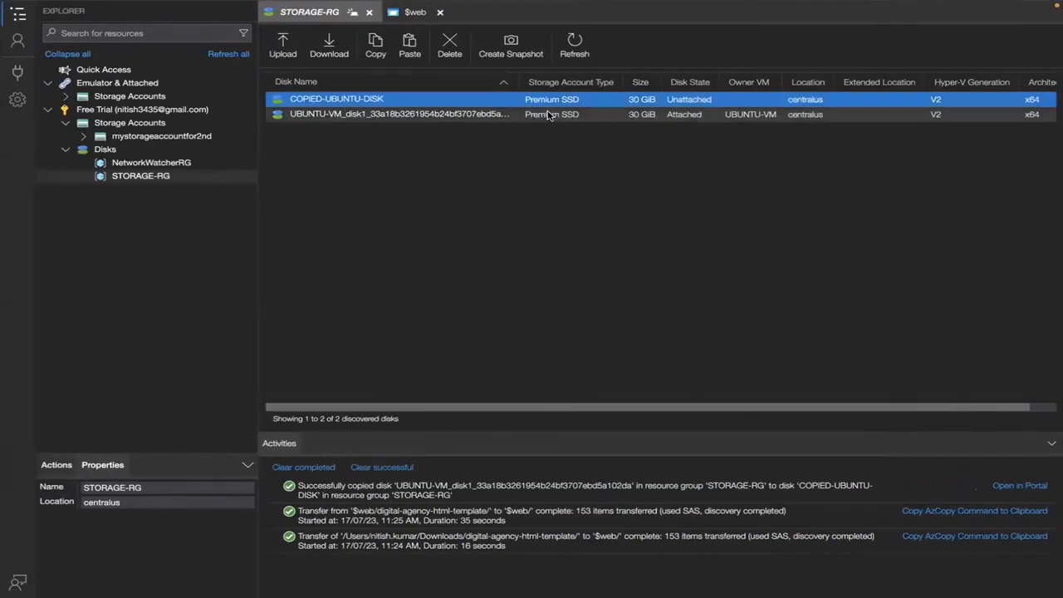
left_click(579, 52)
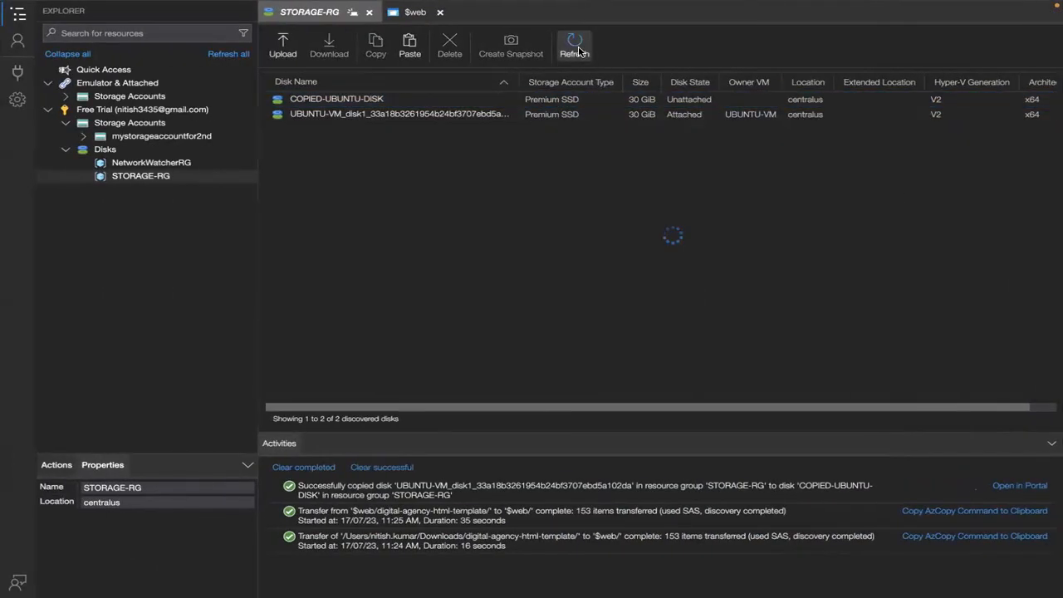
key("ctrl+Right")
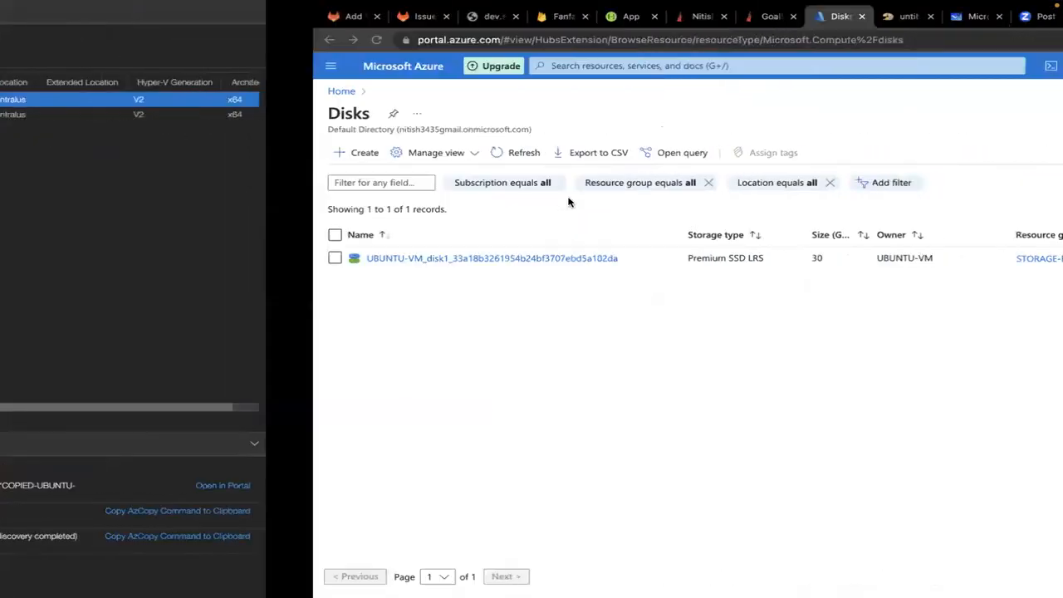
left_click(270, 68)
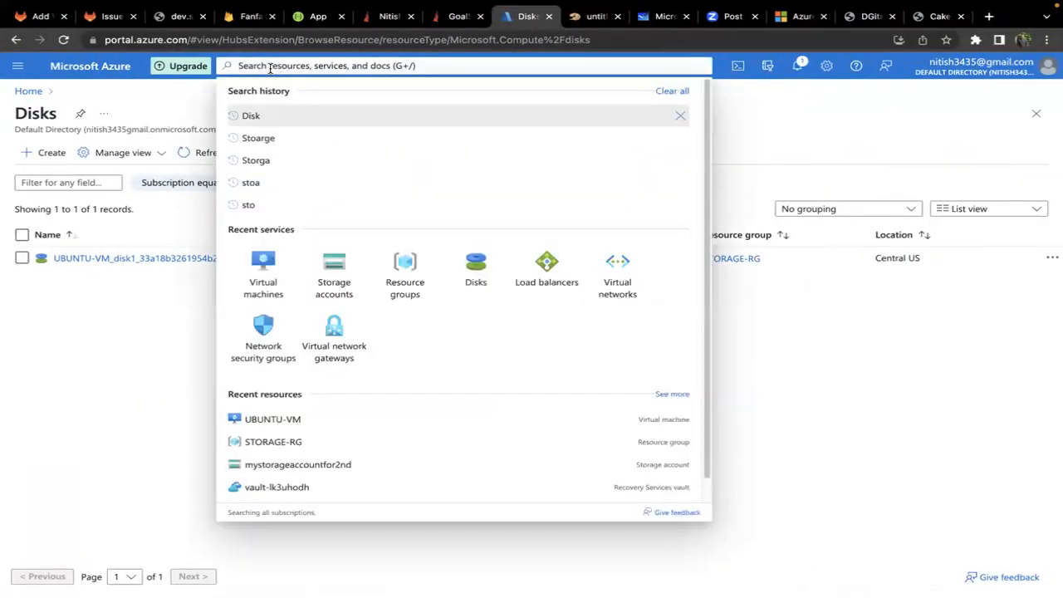
type("disk")
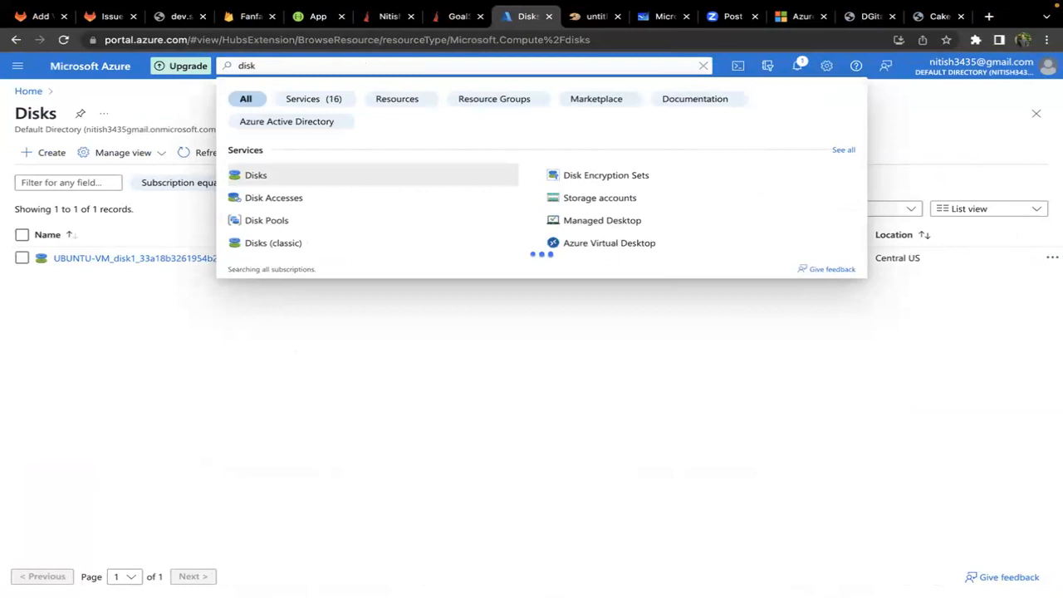
left_click(259, 174)
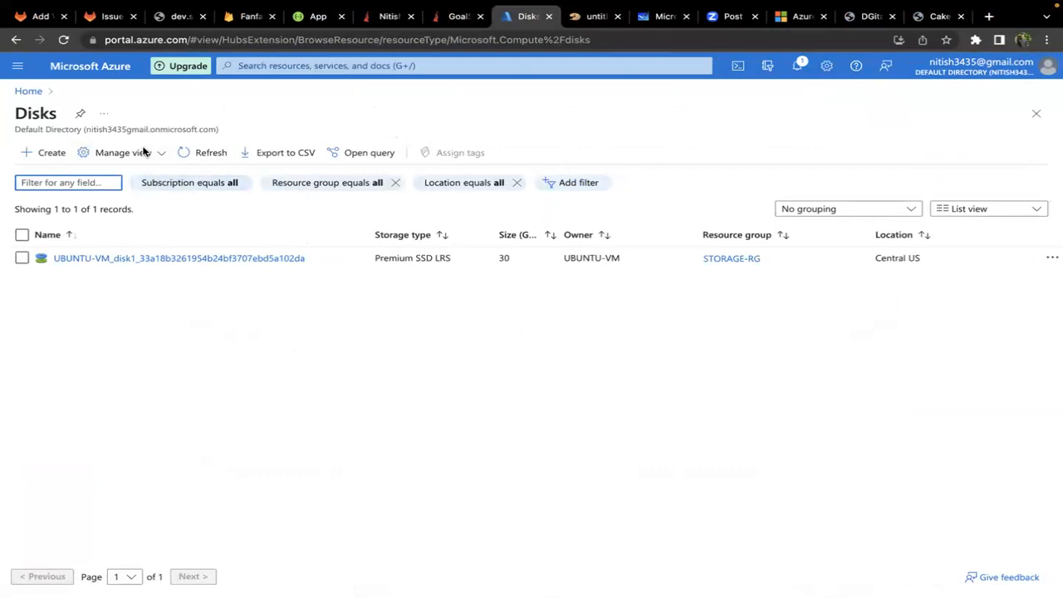
Return to the Azure portal's home page, reload it and open Disks again to compare the list with Storage Explorer
left_click(38, 93)
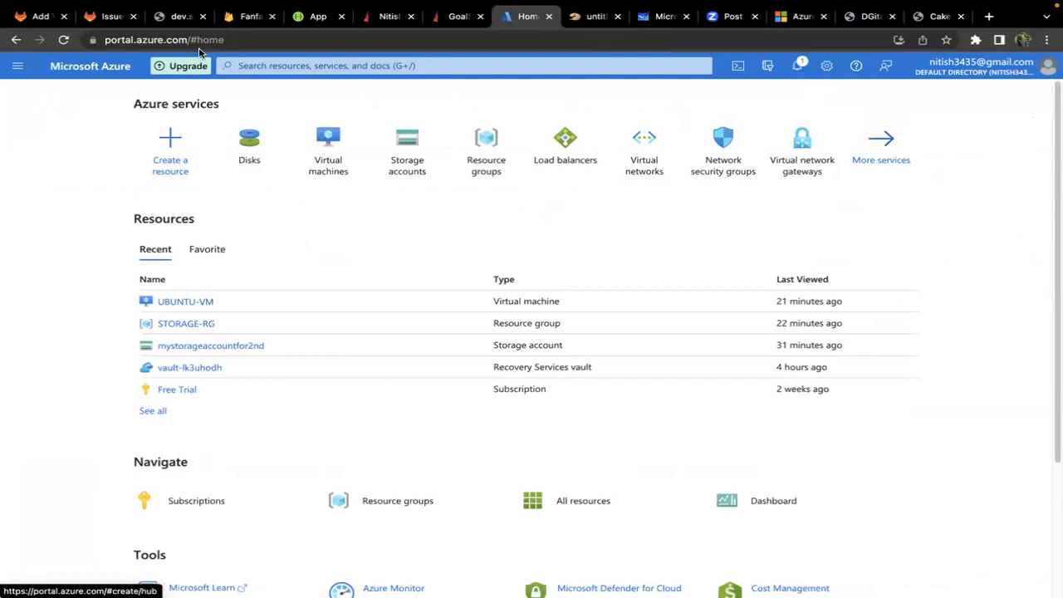
left_click(63, 39)
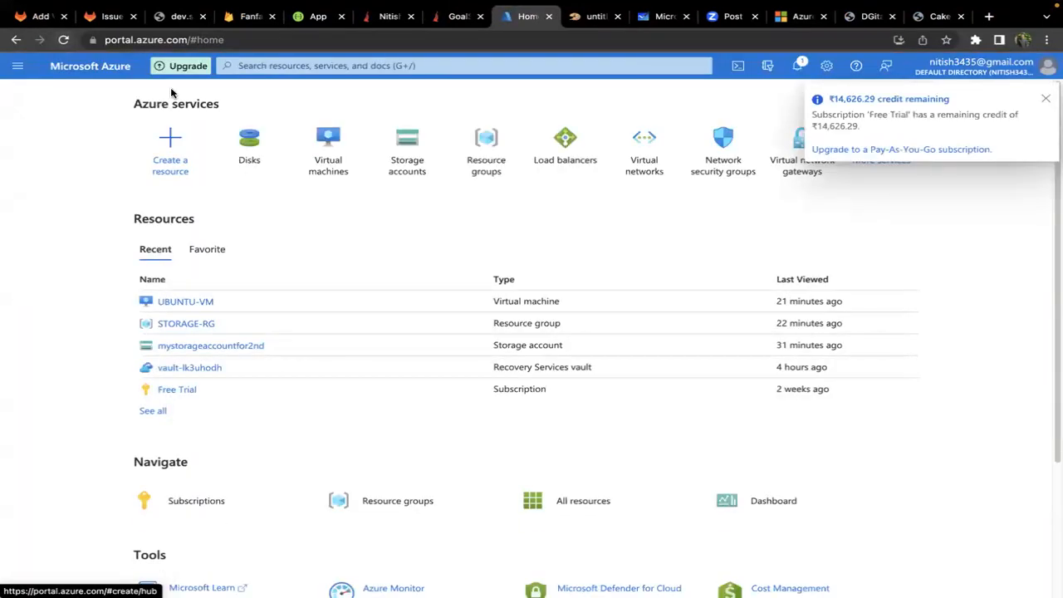
left_click(243, 139)
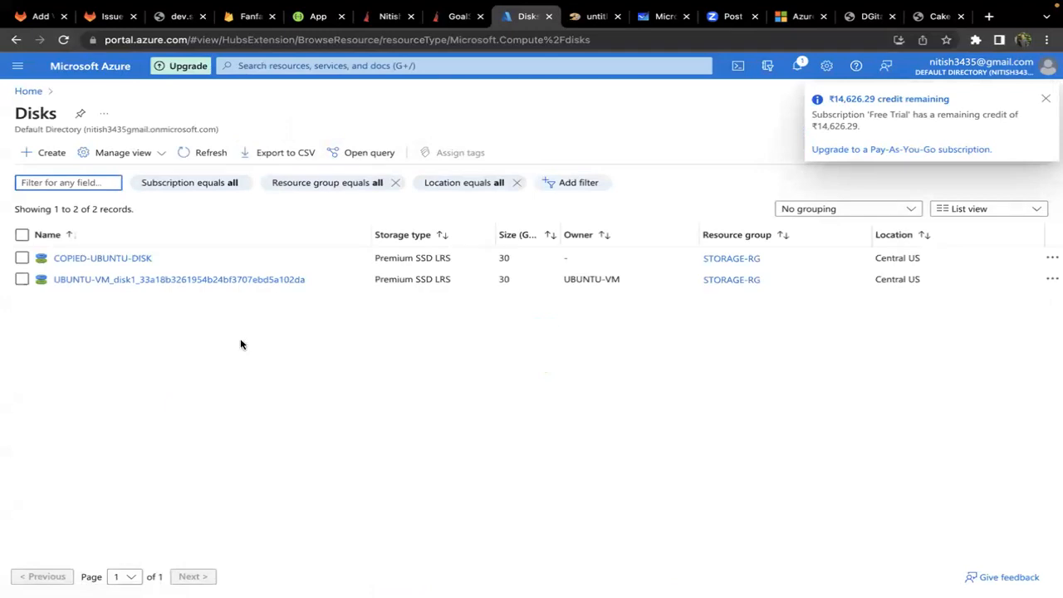
key("ctrl+Left")
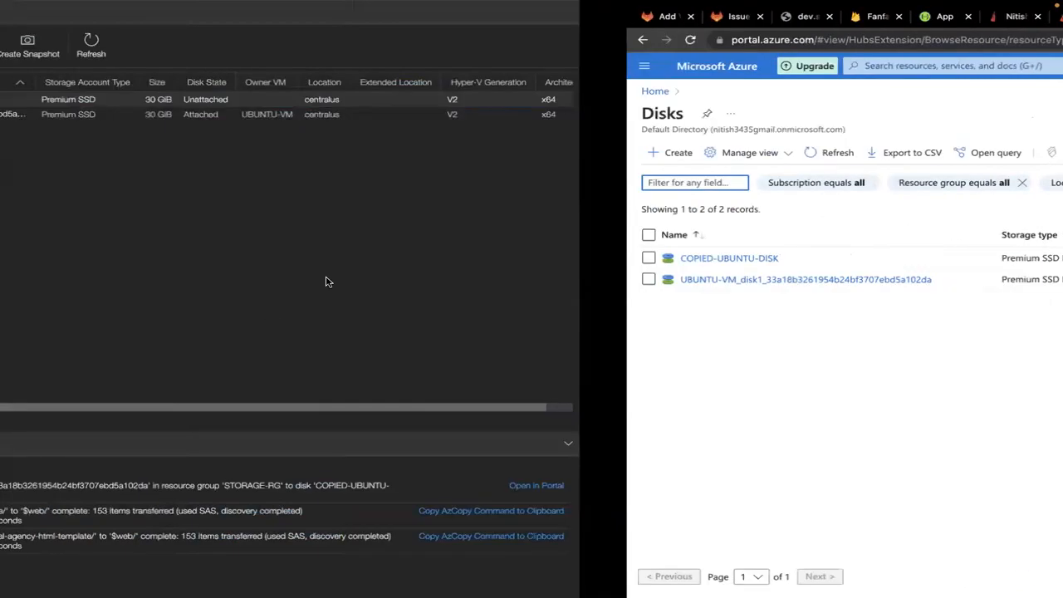
key("ctrl+Right")
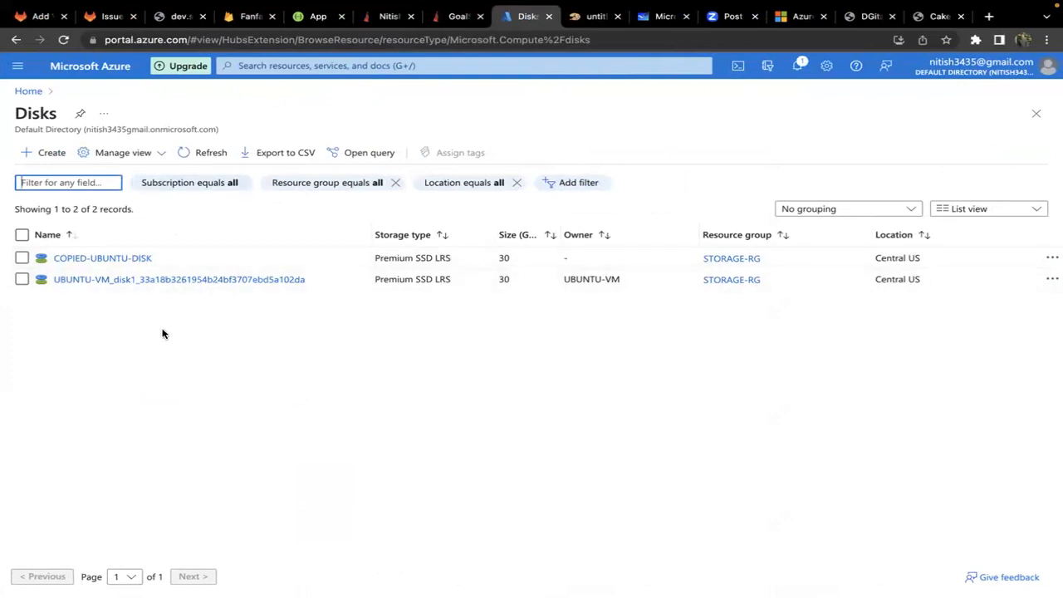
Select COPIED-UBUNTU-DISK in Storage Explorer and open the same disk's overview page in the Azure portal
mouse_move(490, 4)
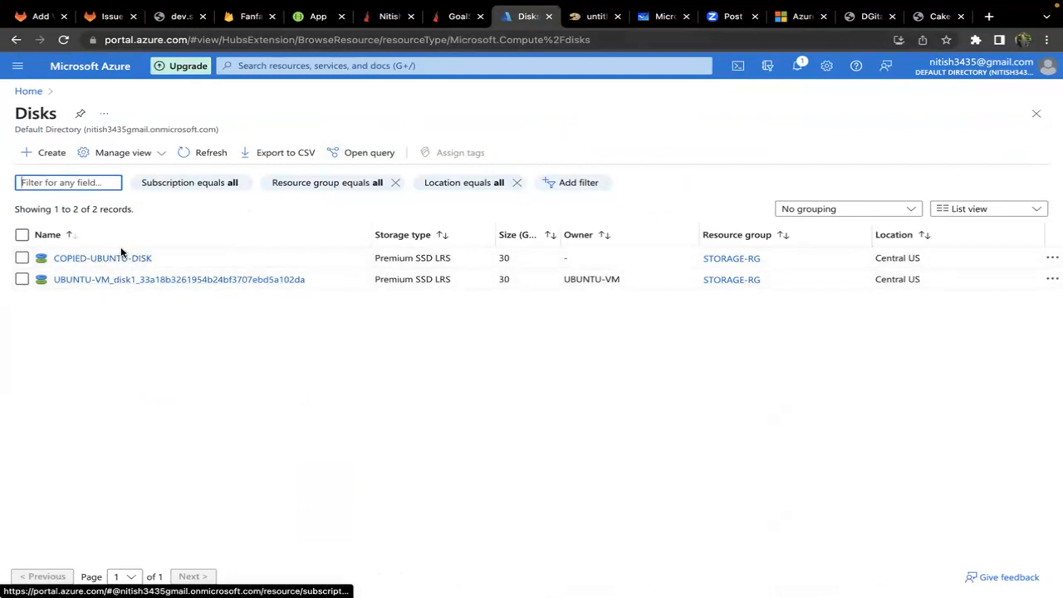
key("ctrl+Left")
left_click(322, 97)
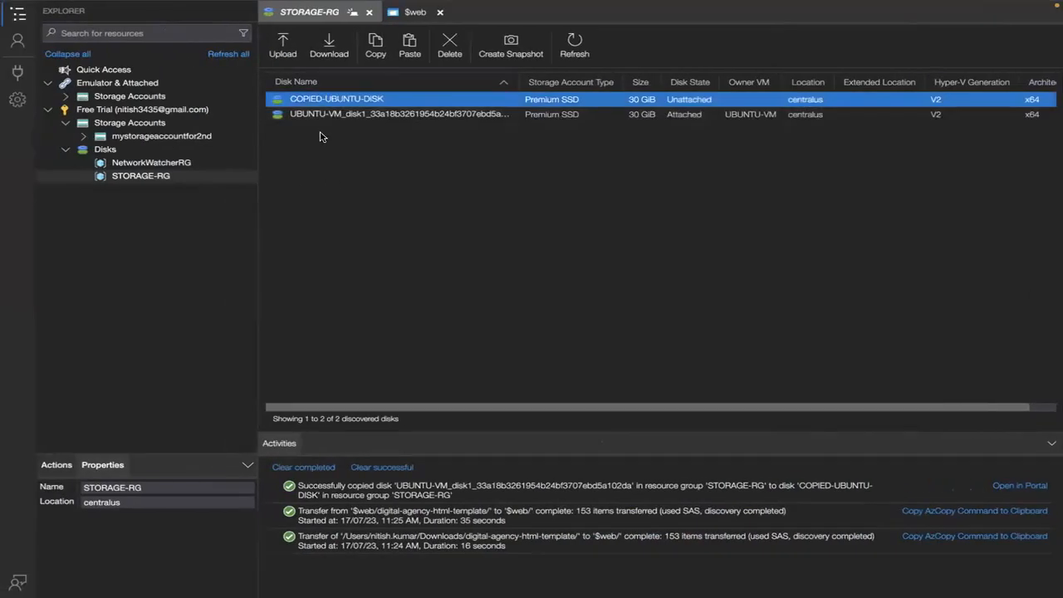
key("ctrl+Right")
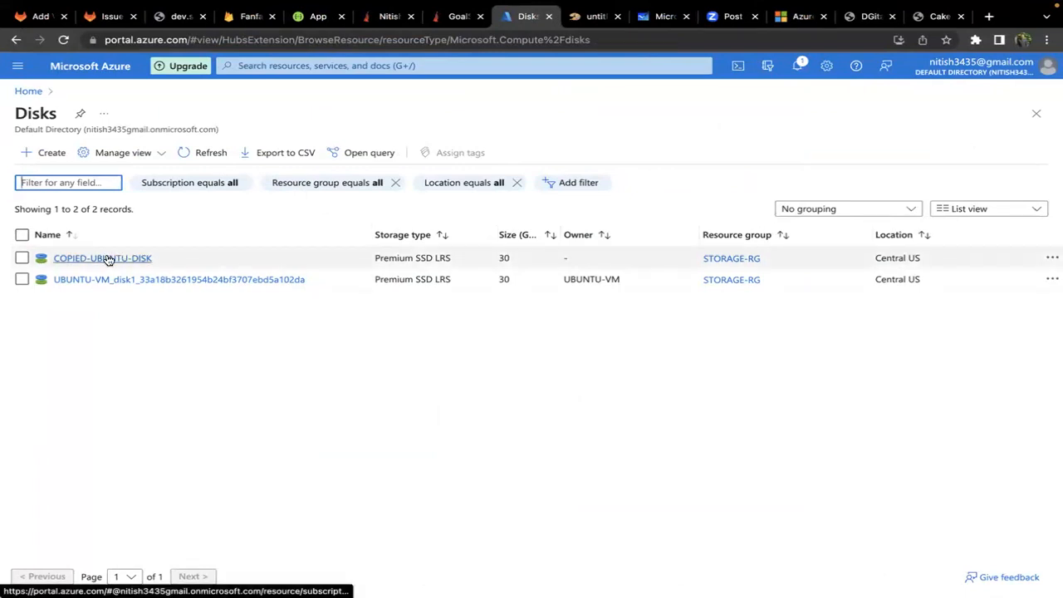
left_click(108, 260)
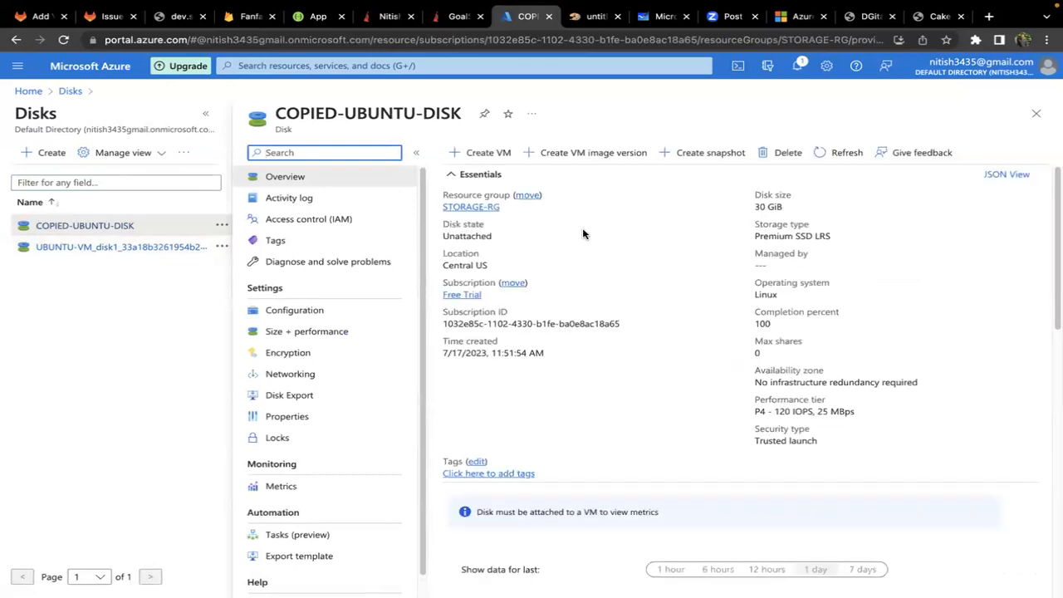
Start creating a virtual machine from COPIED-UBUNTU-DISK in the STORAGE-RG resource group and name it COPIED-VM
left_click(475, 151)
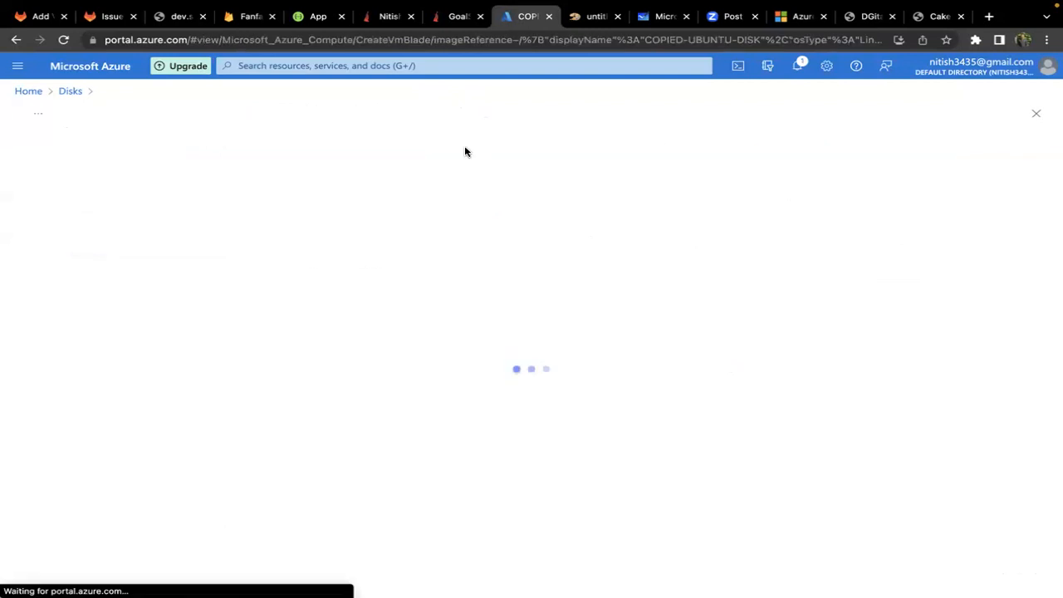
scroll(423, 241, "down", 1)
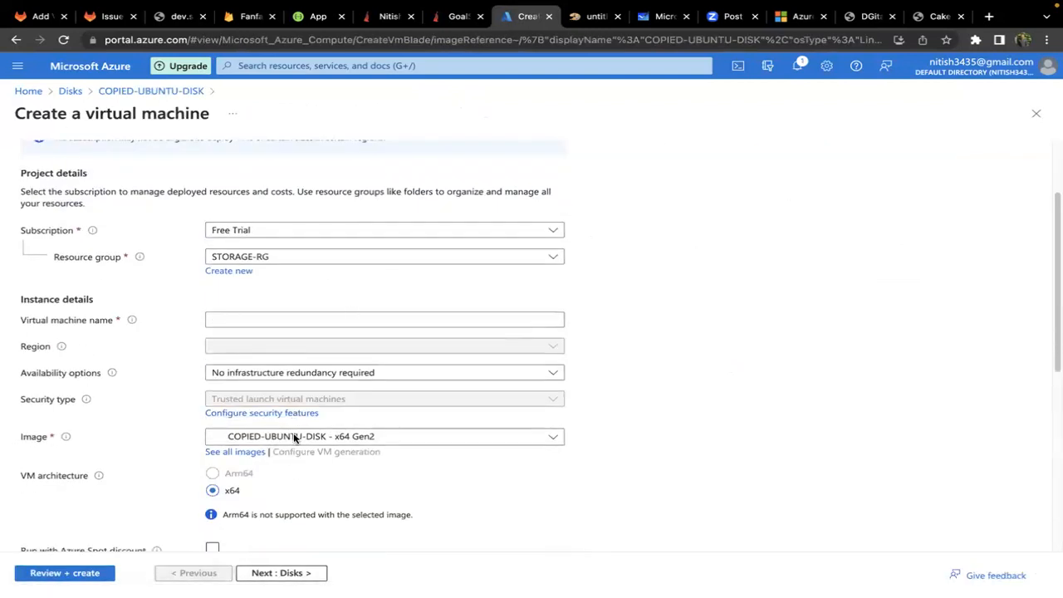
scroll(307, 391, "down", 1)
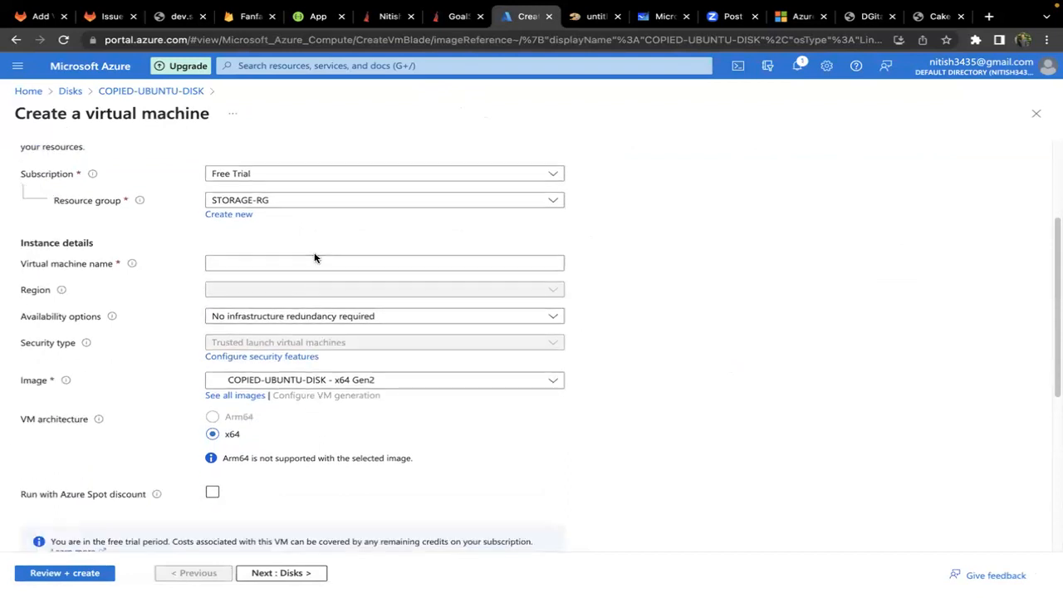
scroll(349, 191, "up", 1)
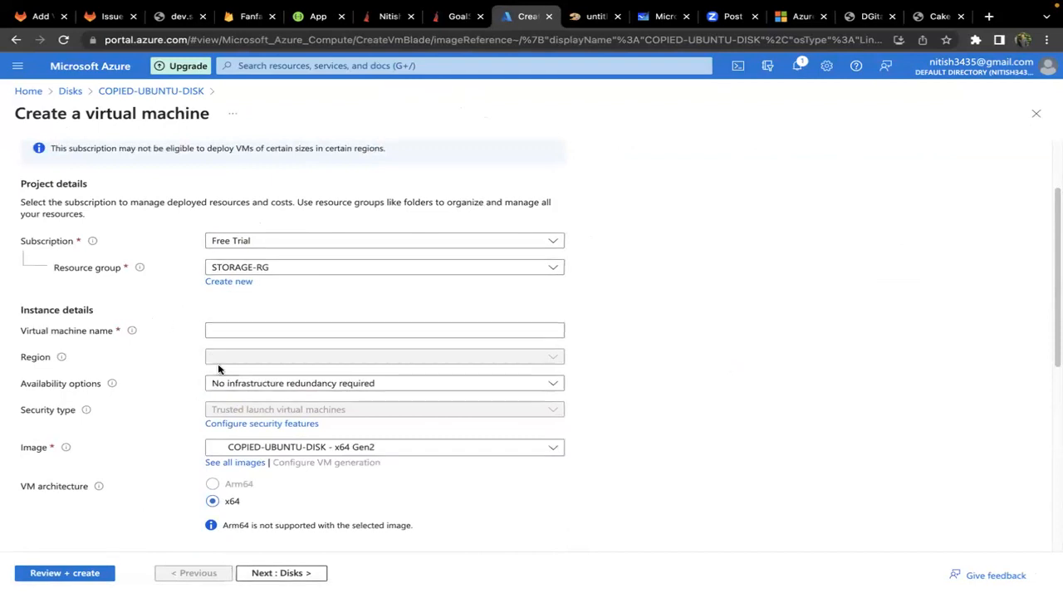
scroll(208, 422, "down", 3)
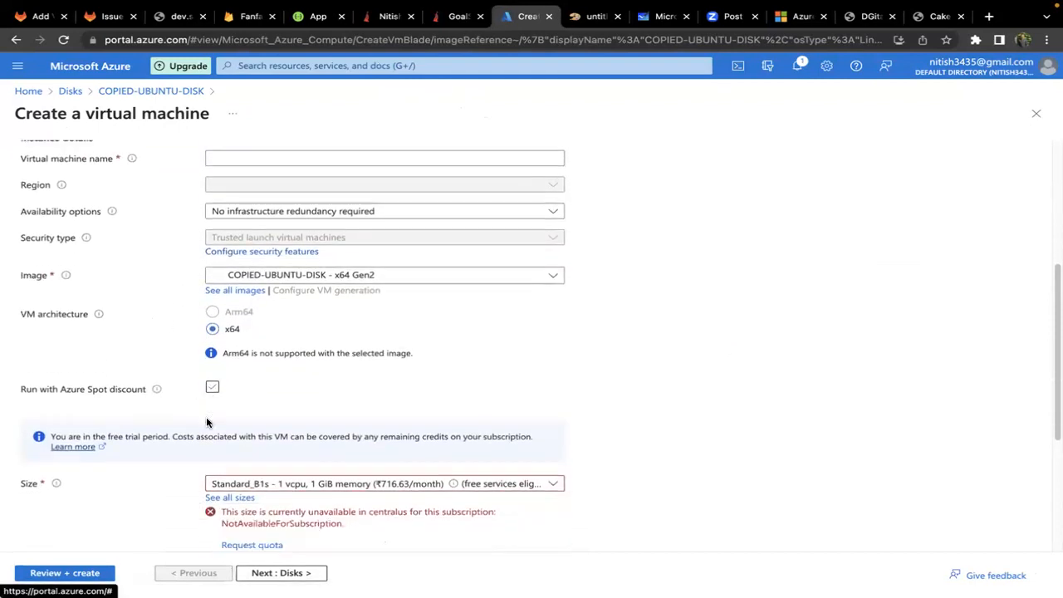
scroll(207, 422, "up", 2)
left_click(231, 287)
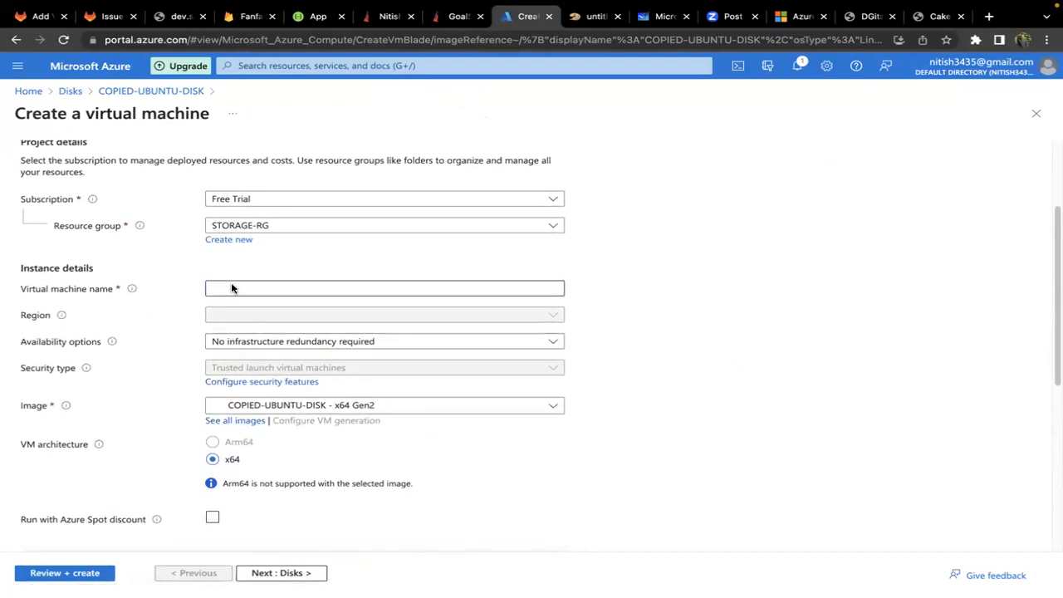
type("COPIED")
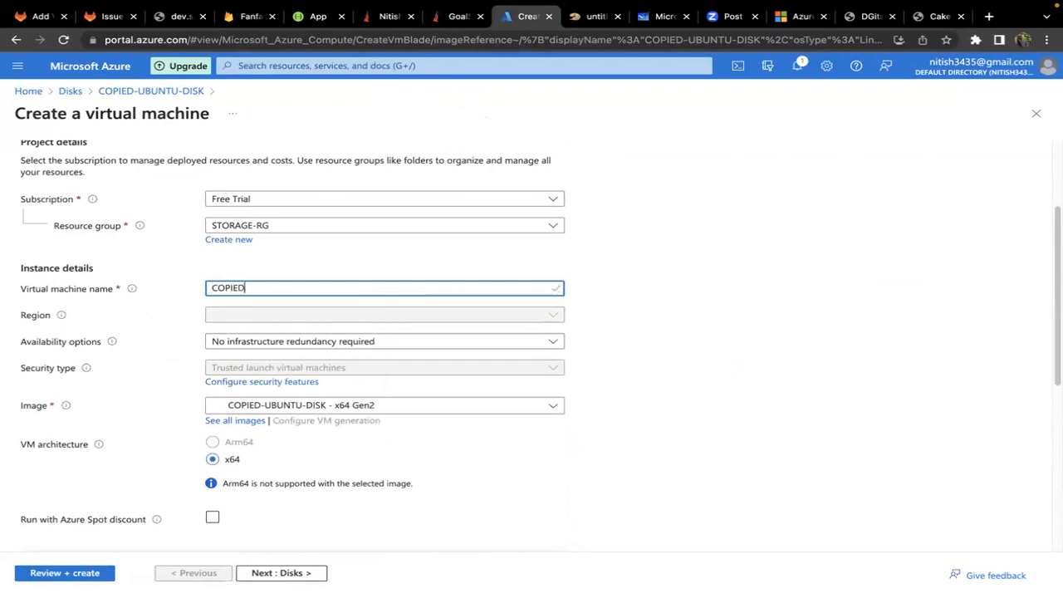
type("-VM")
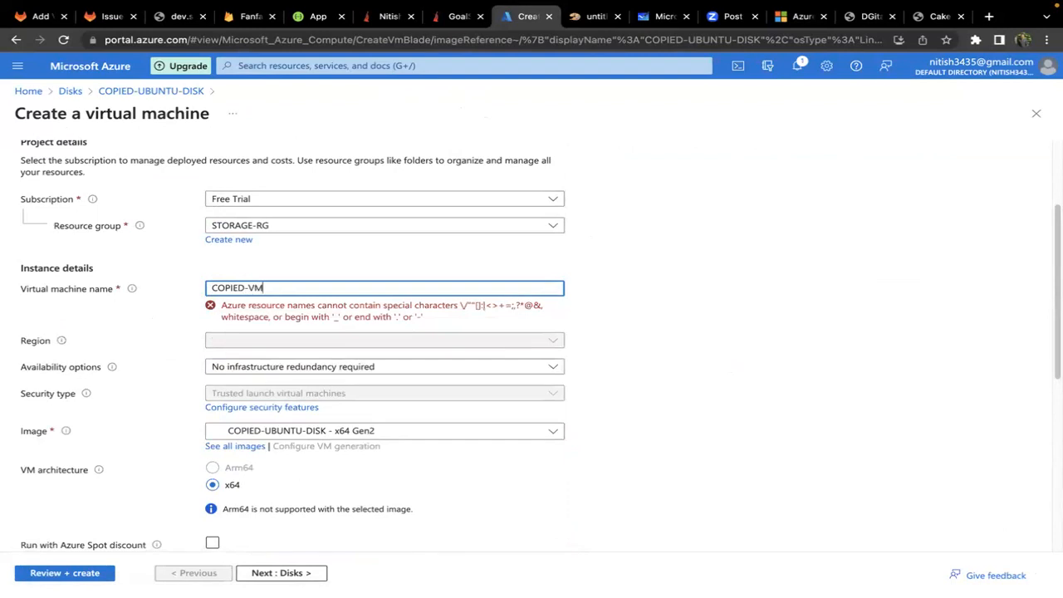
Set the virtual machine's size to Standard_DS1 with 1 vcpu and 3.5 GiB memory
scroll(290, 382, "down", 3)
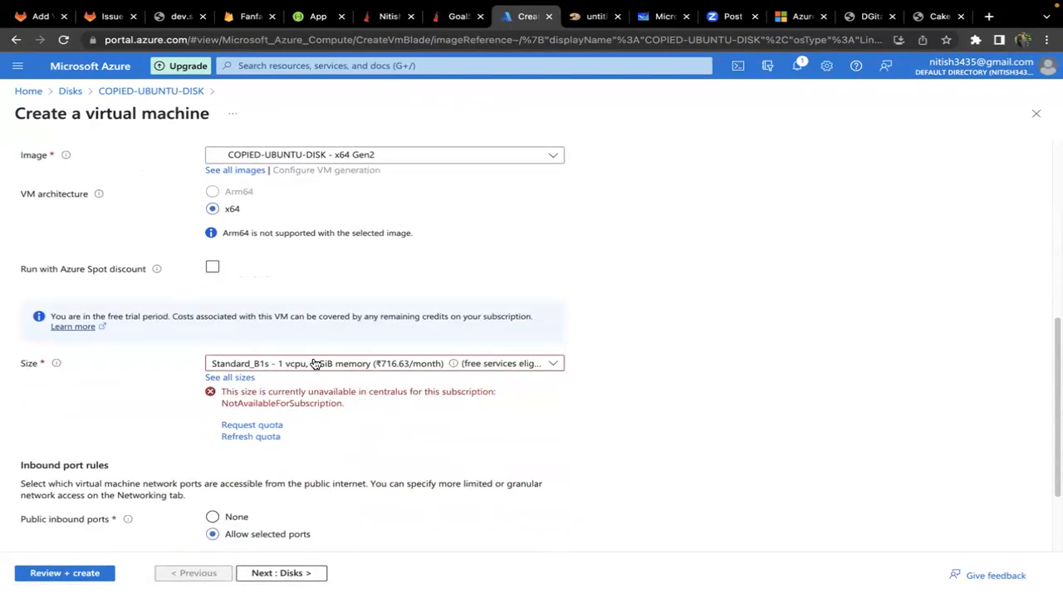
left_click(315, 364)
left_click(374, 407)
Allow HTTP (80) and HTTPS (443) as public inbound ports in addition to SSH (22)
scroll(299, 412, "down", 1)
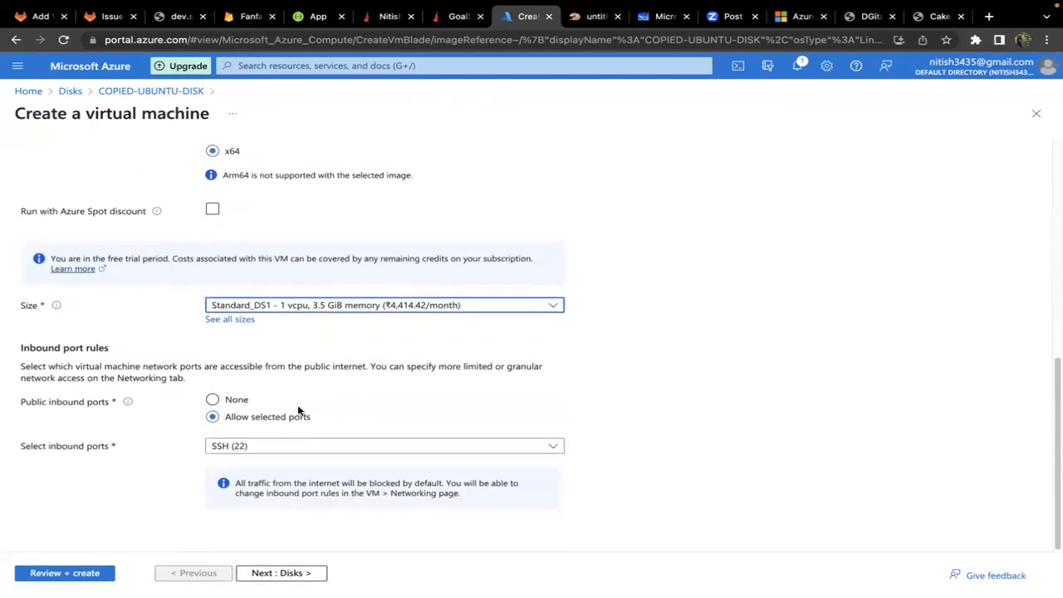
left_click(285, 446)
double_click(264, 465)
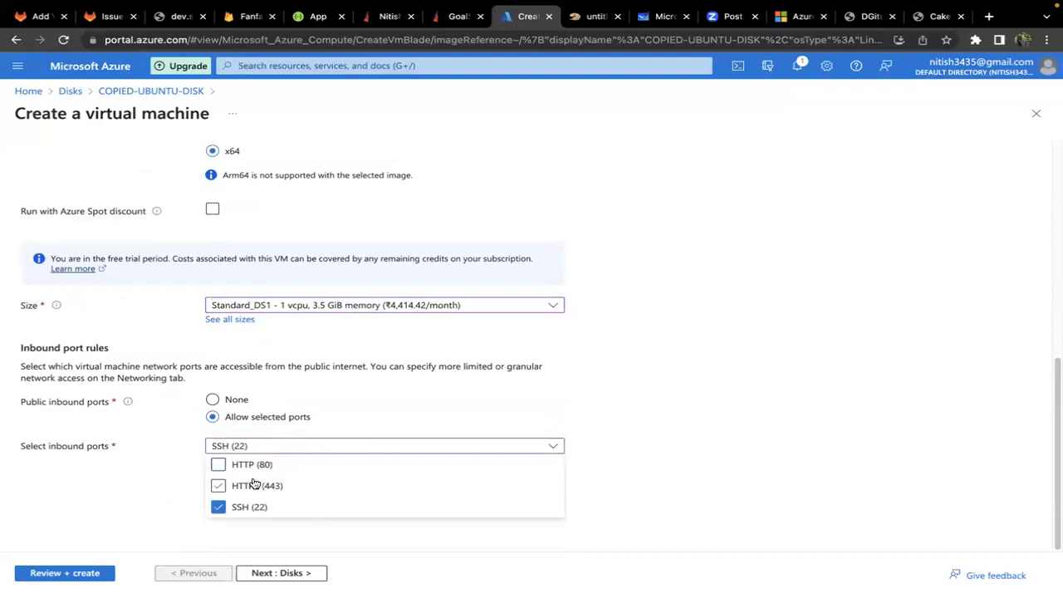
left_click(254, 483)
left_click(261, 465)
Keep the default disk, networking, management and monitoring settings, review the configuration and create COPIED-VM
left_click(270, 575)
left_click(270, 575)
left_click(270, 575)
left_click(270, 575)
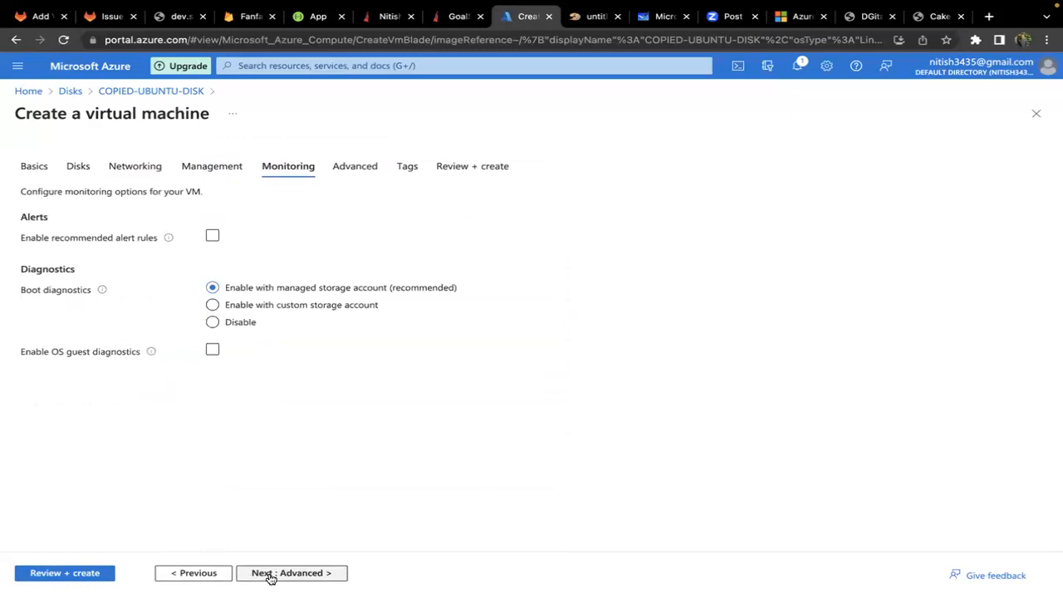
left_click(270, 575)
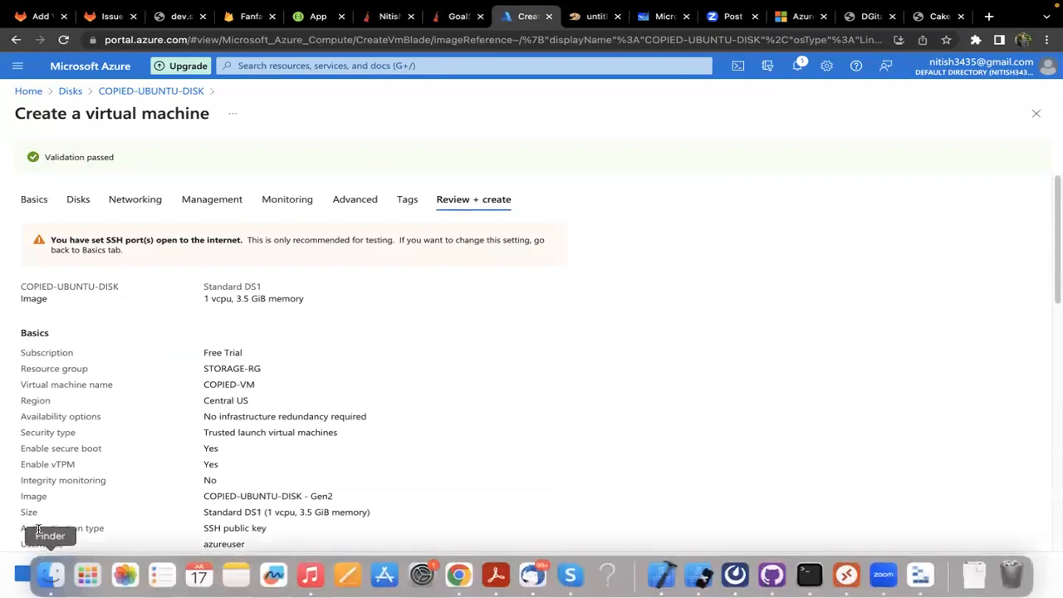
left_click(43, 573)
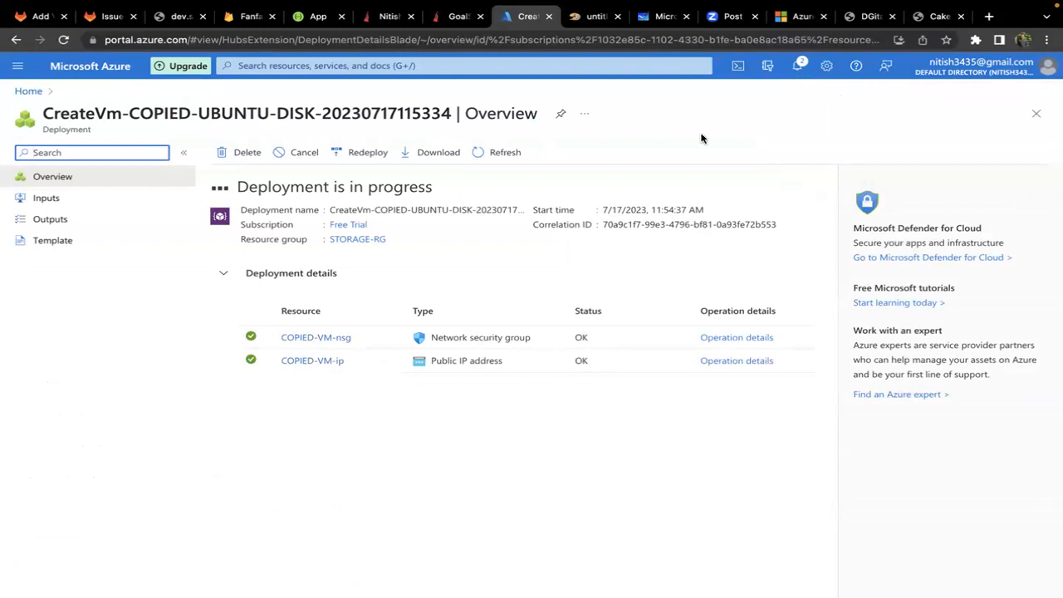
Search Google for "monday blues meaning" in a new tab, highlight the answer and close the tab
left_click(989, 15)
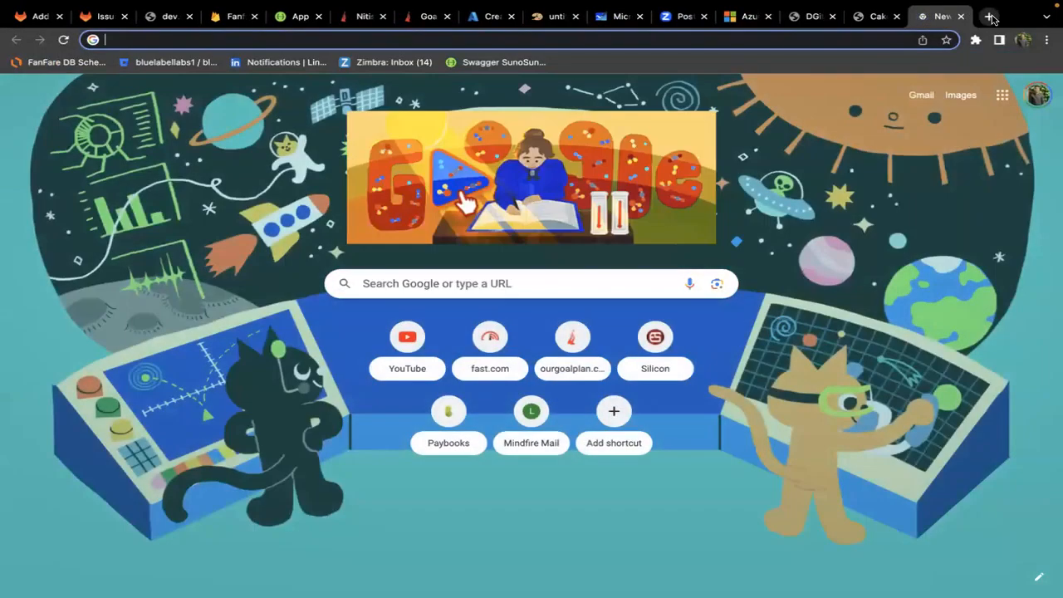
type("monday b")
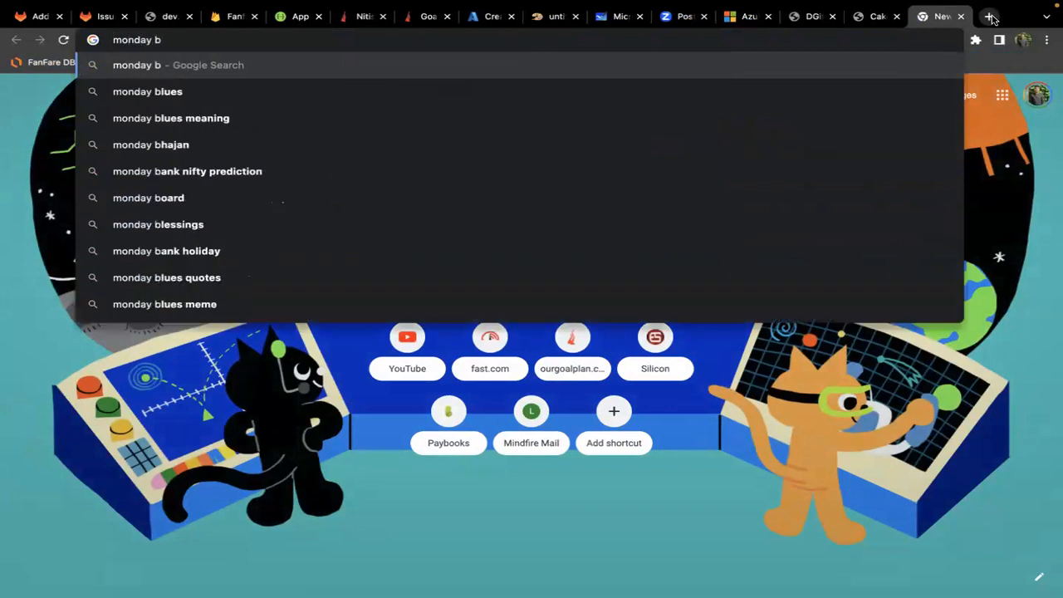
left_click(781, 115)
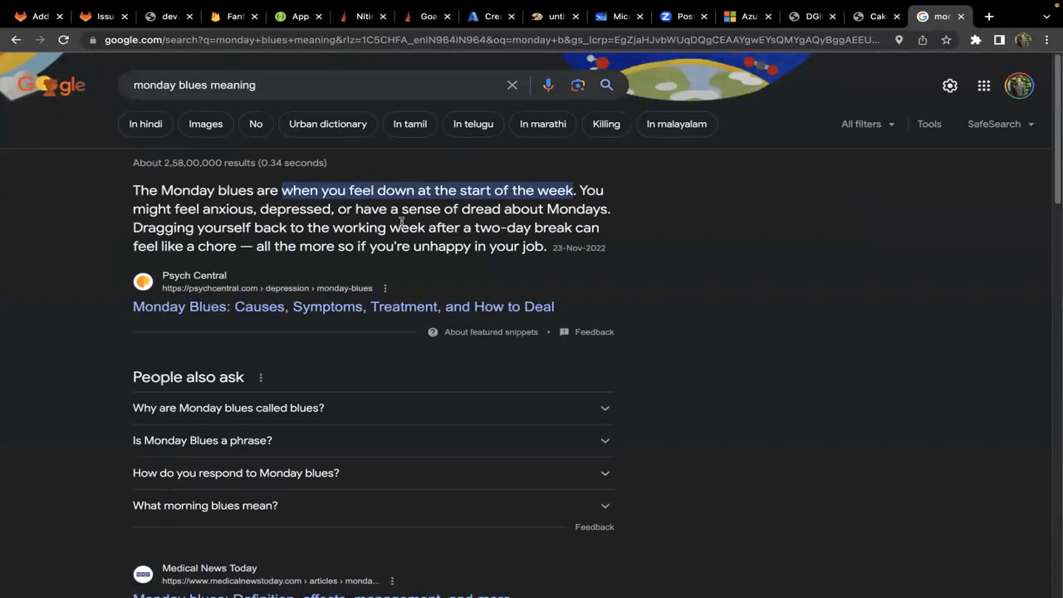
left_click_drag(546, 247, 142, 188)
left_click(961, 16)
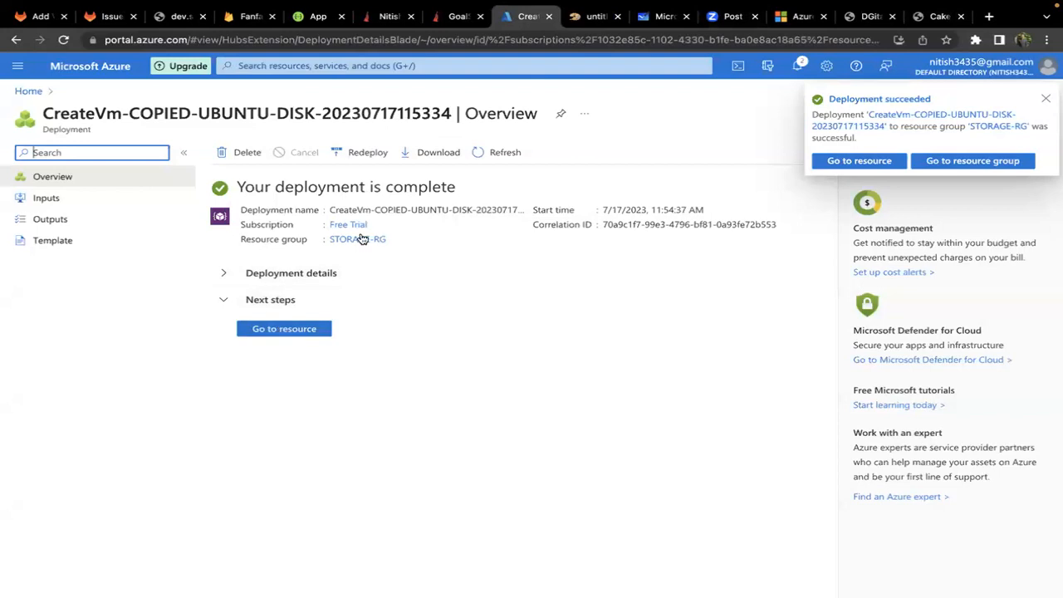
Open the deployed COPIED-VM resource, copy its public IP address and load that address in a new browser tab
left_click(286, 330)
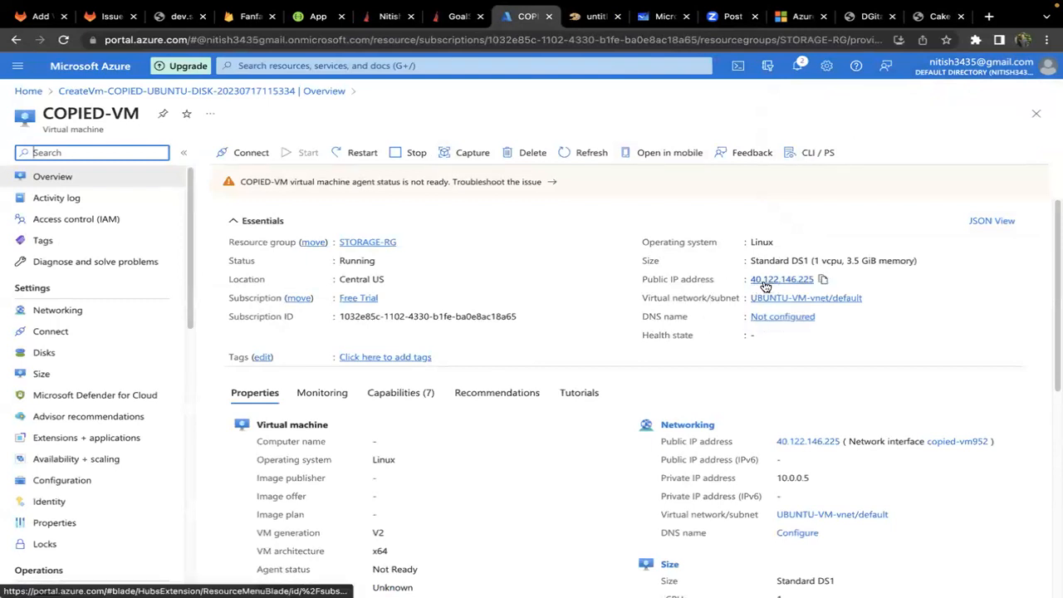
left_click(822, 280)
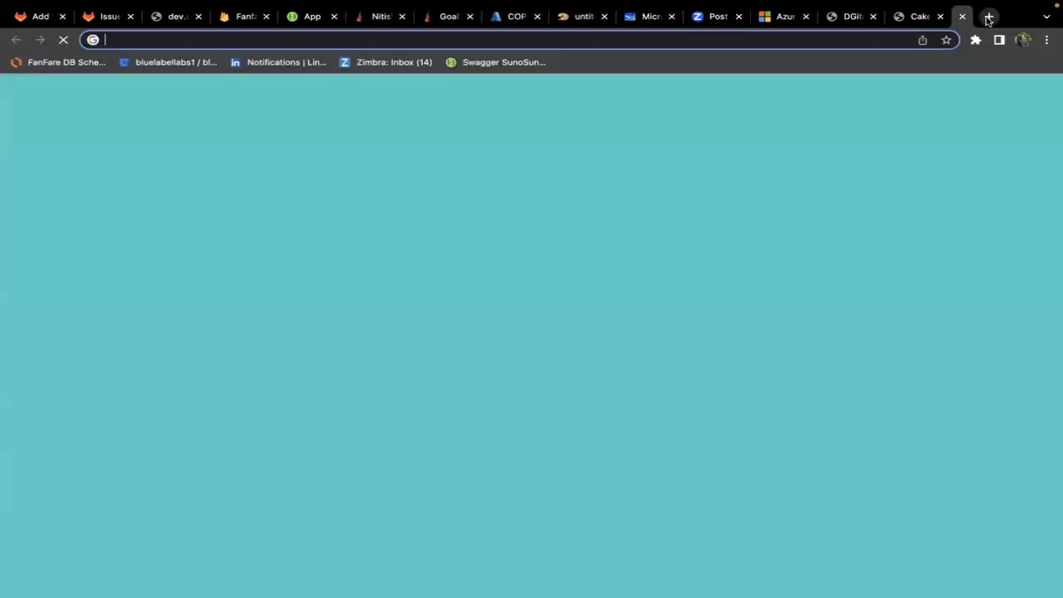
left_click(989, 15)
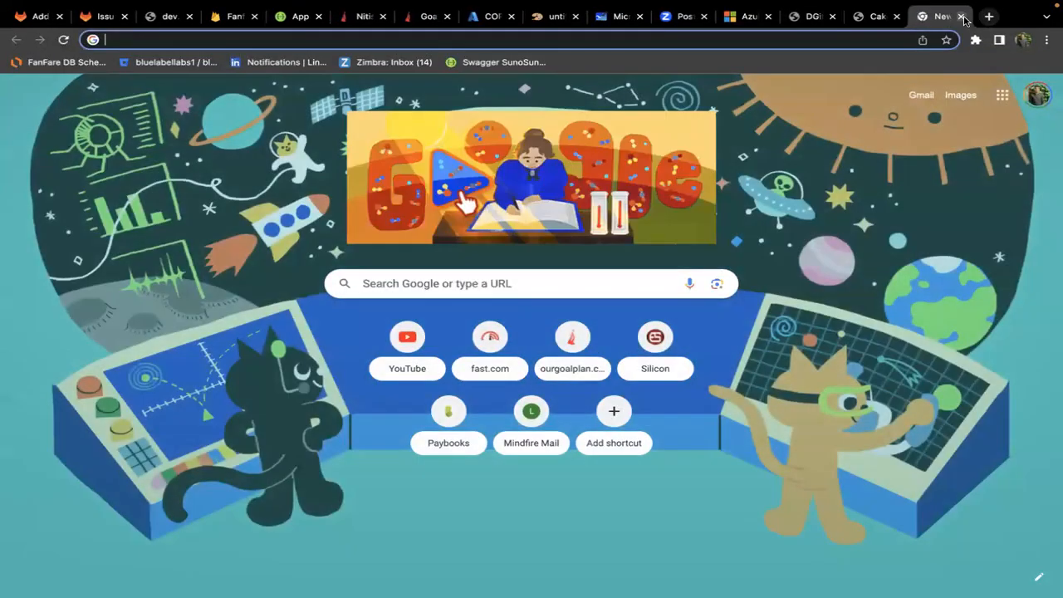
key("ctrl+v")
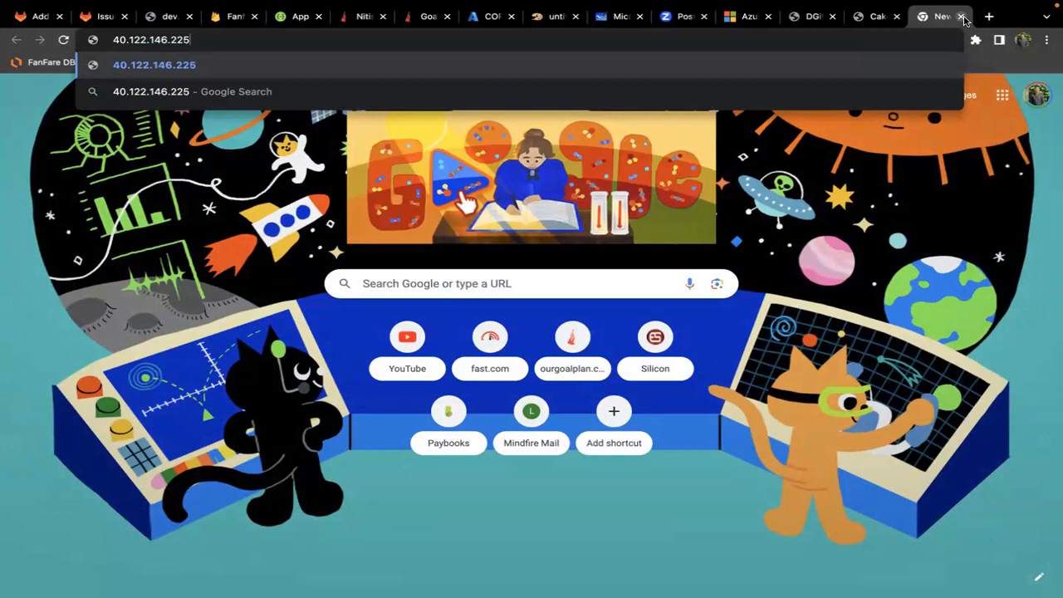
key("Return")
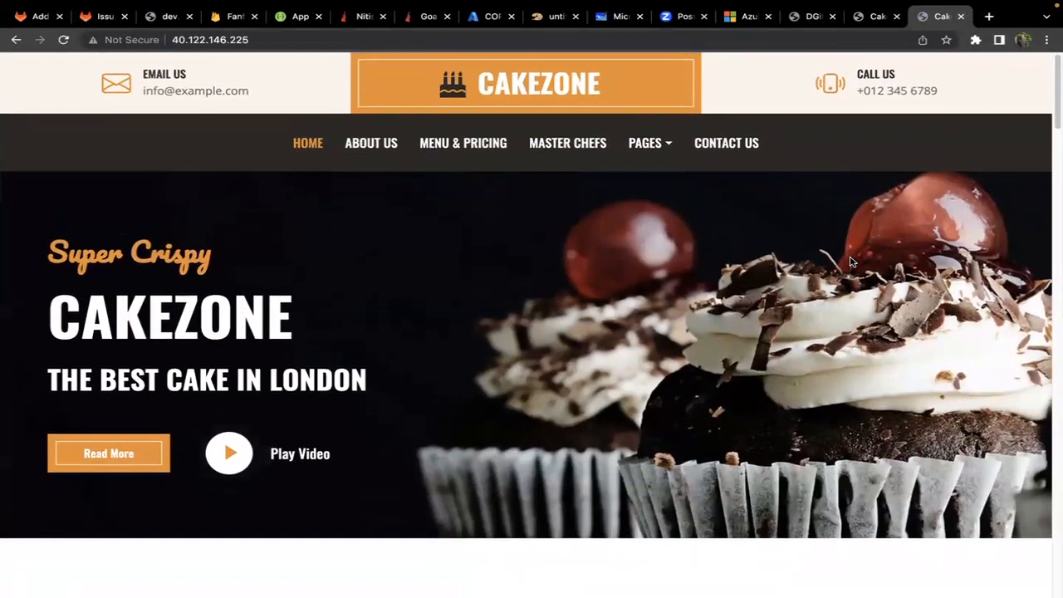
Compare the CakeZone site on the copied VM's address 40.122.146.225 with the original at 20.12.176.225, and look through the copy's home page
left_click(875, 20)
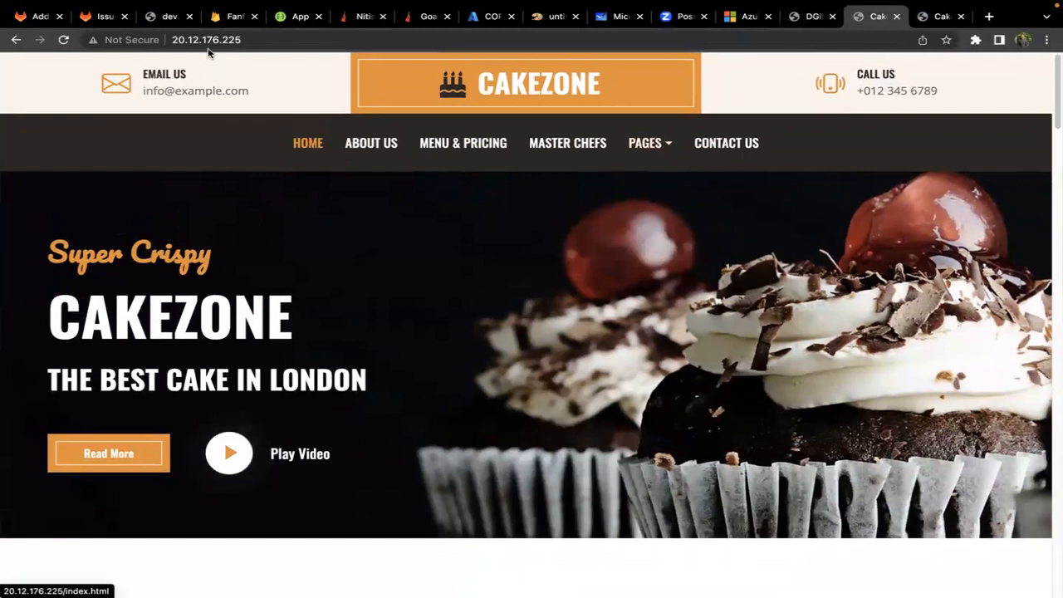
left_click(937, 16)
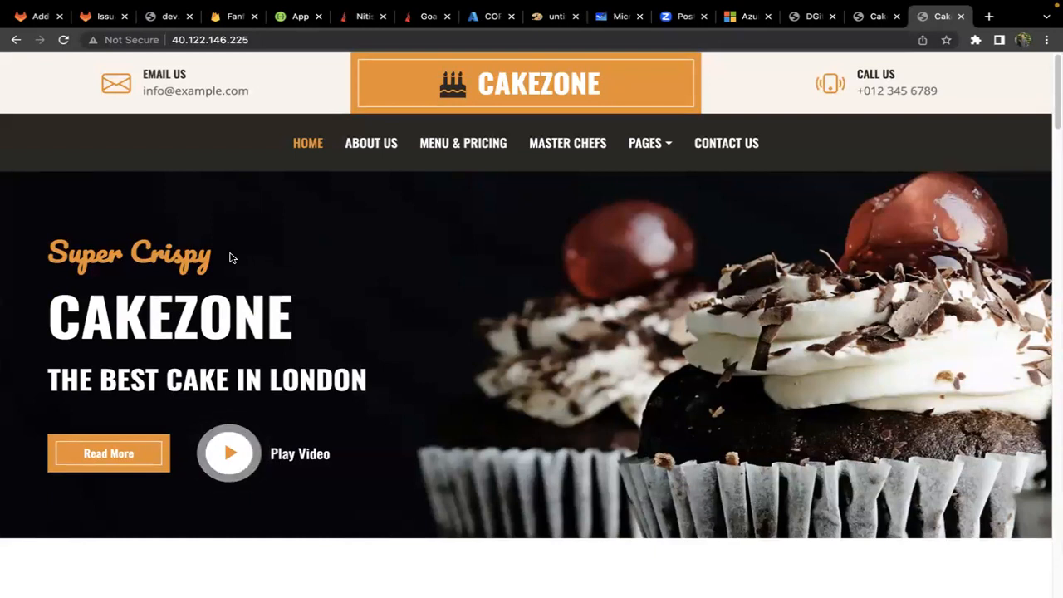
scroll(232, 258, "left", 2)
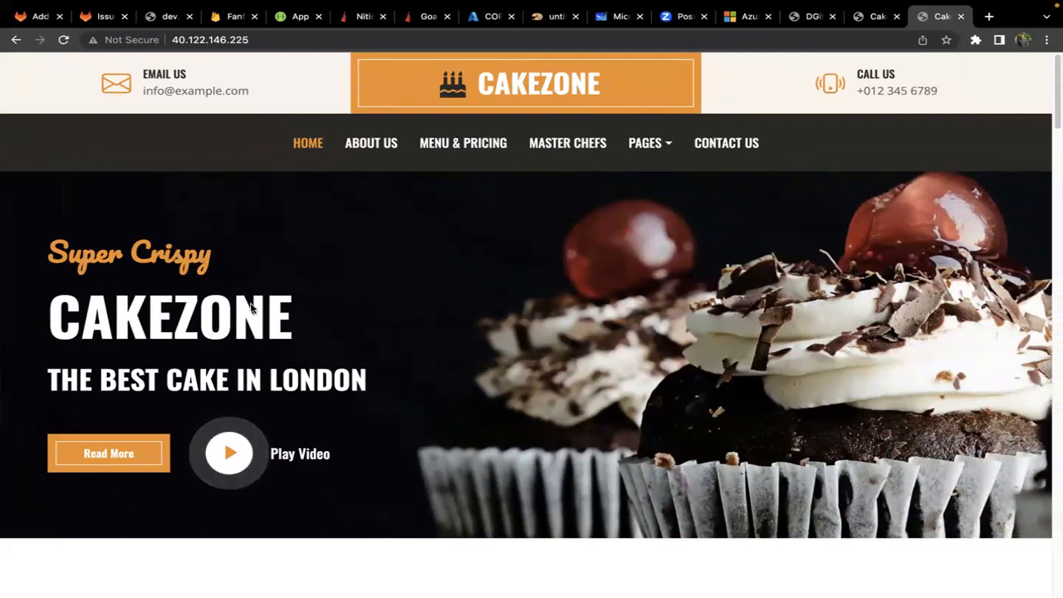
left_click(868, 22)
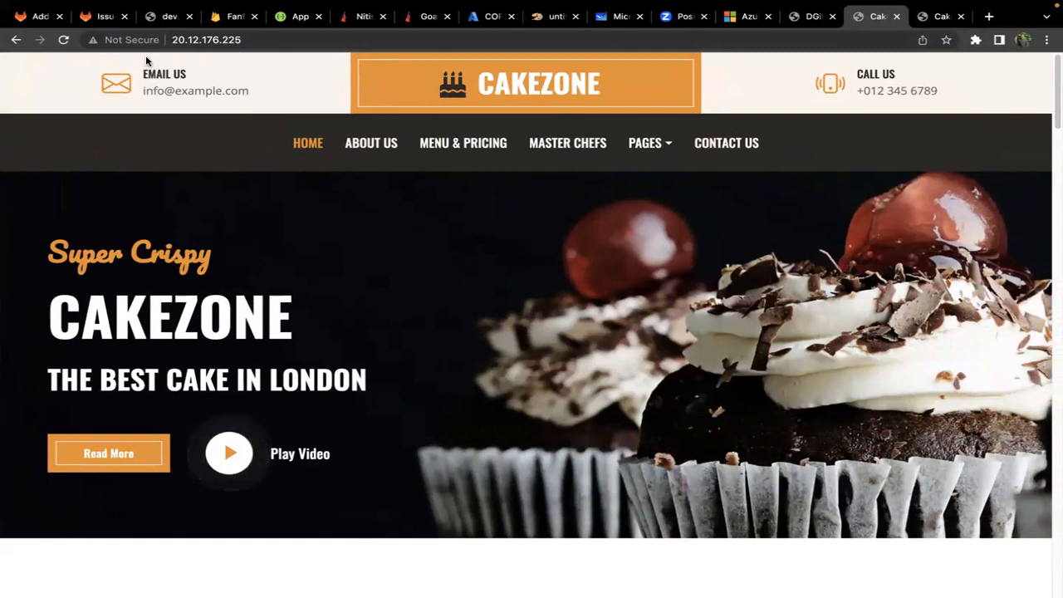
left_click(934, 18)
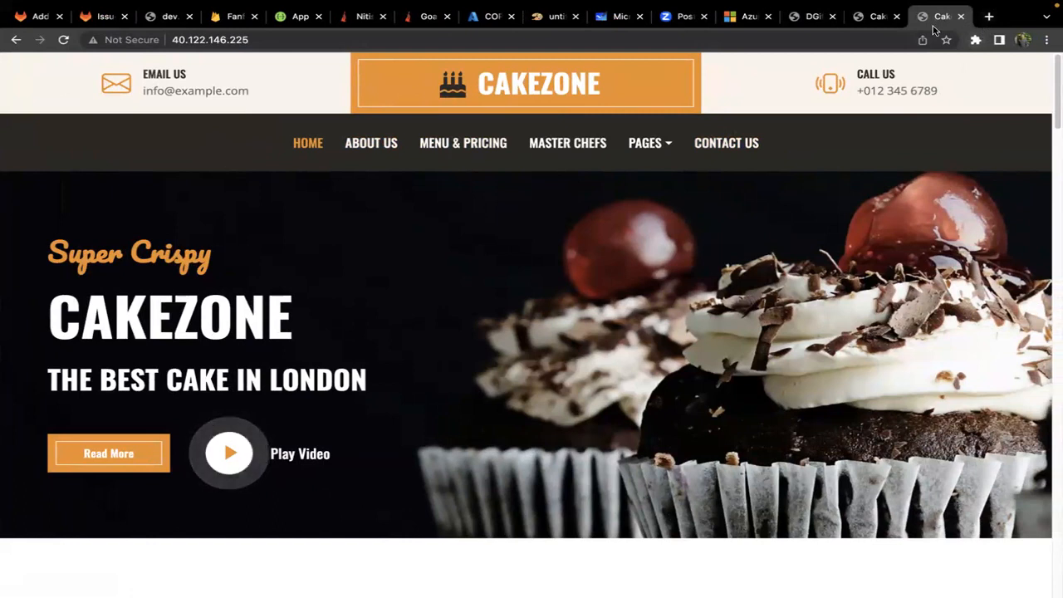
scroll(786, 299, "down", 8)
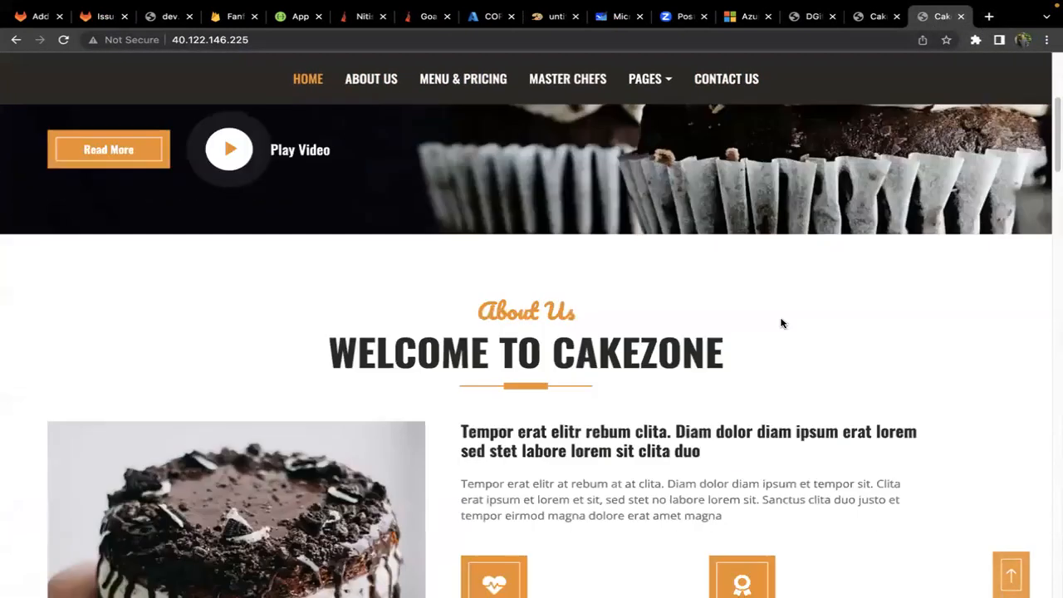
scroll(781, 322, "up", 4)
scroll(781, 322, "up", 5)
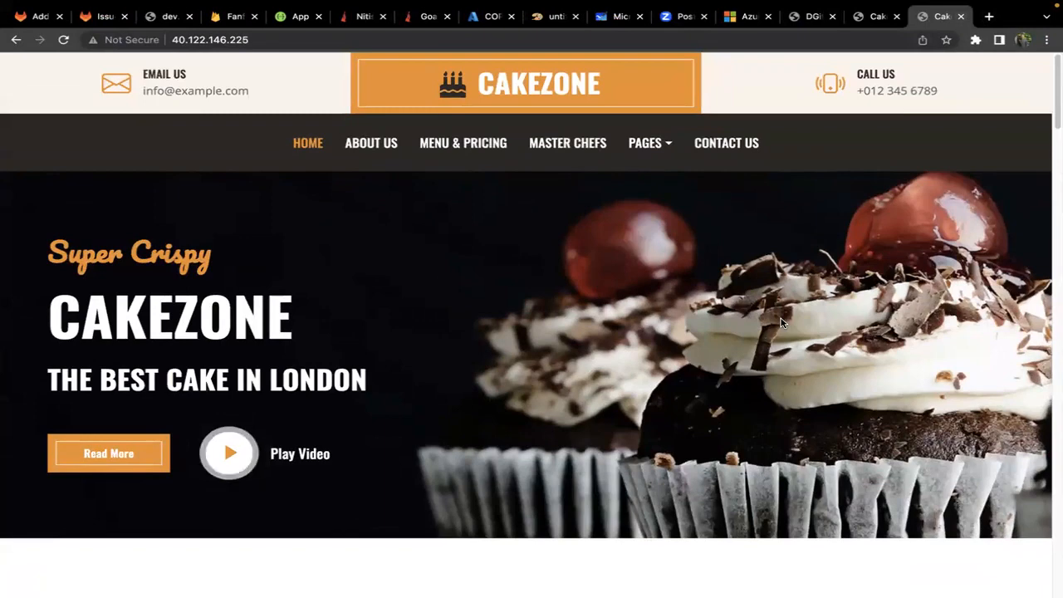
scroll(781, 322, "down", 10)
scroll(781, 322, "down", 6)
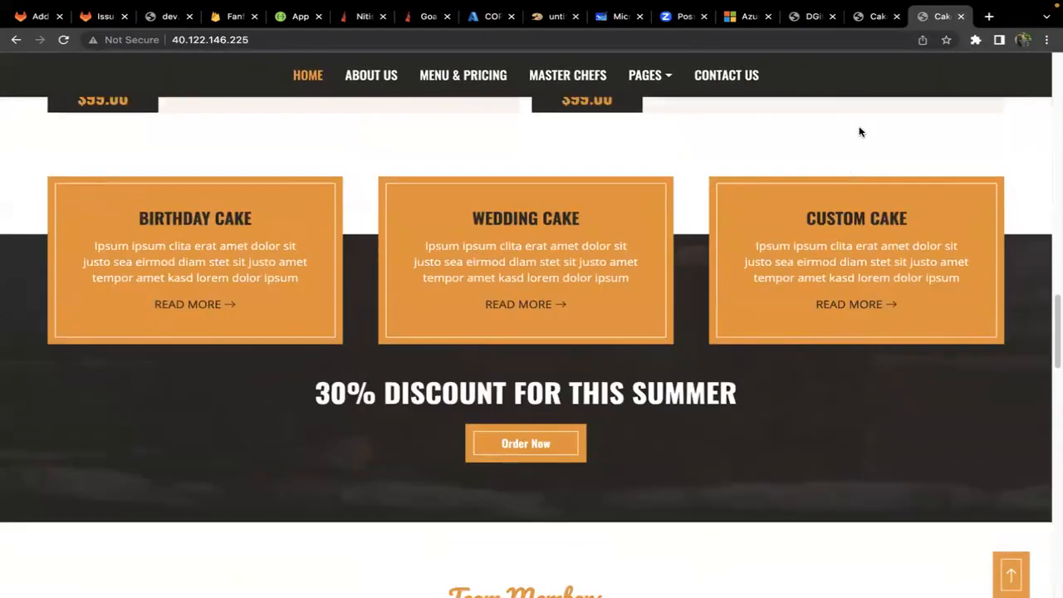
scroll(859, 130, "up", 12)
Return to COPIED-VM in the Azure portal, view the feedback and Support + troubleshooting panes, and close them
left_click(491, 15)
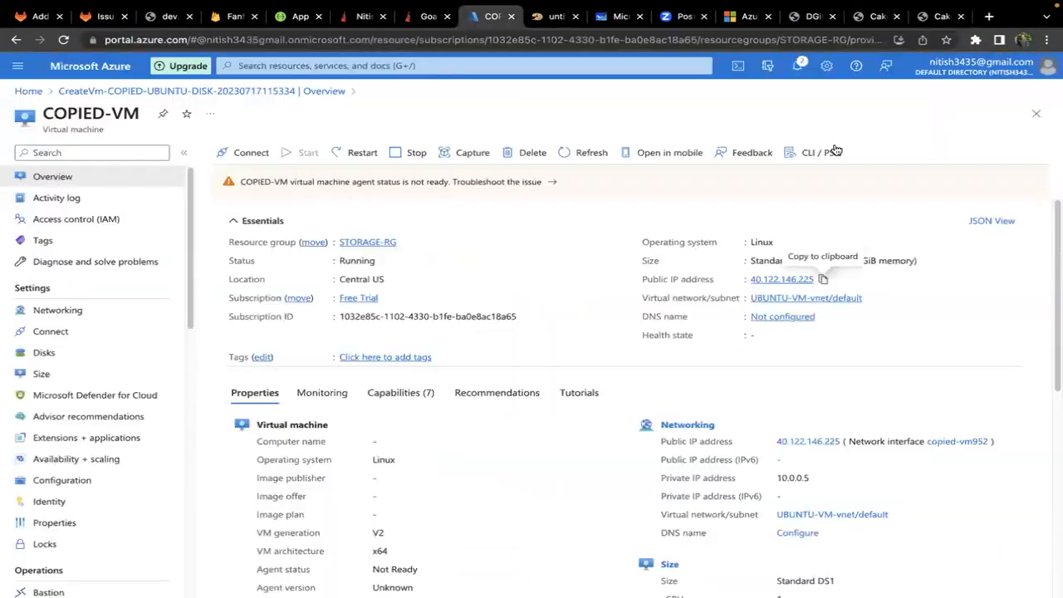
left_click(886, 68)
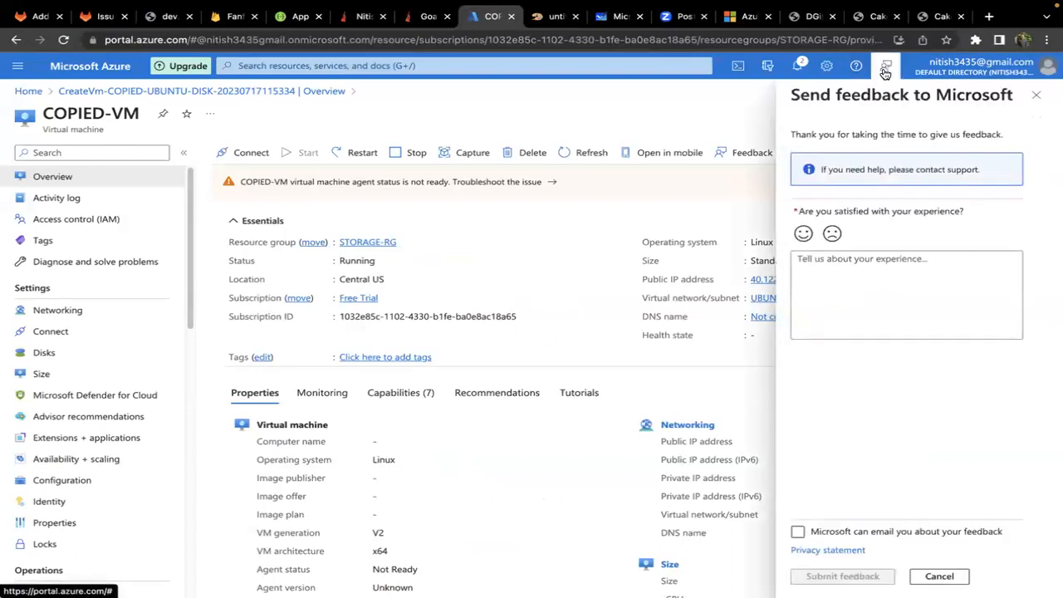
left_click(853, 67)
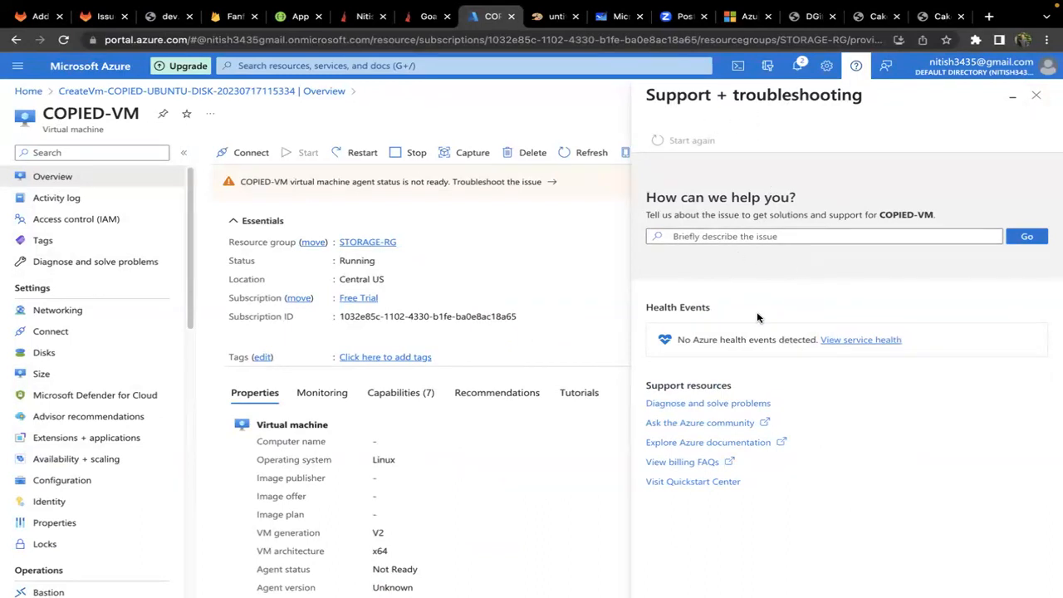
left_click(1031, 95)
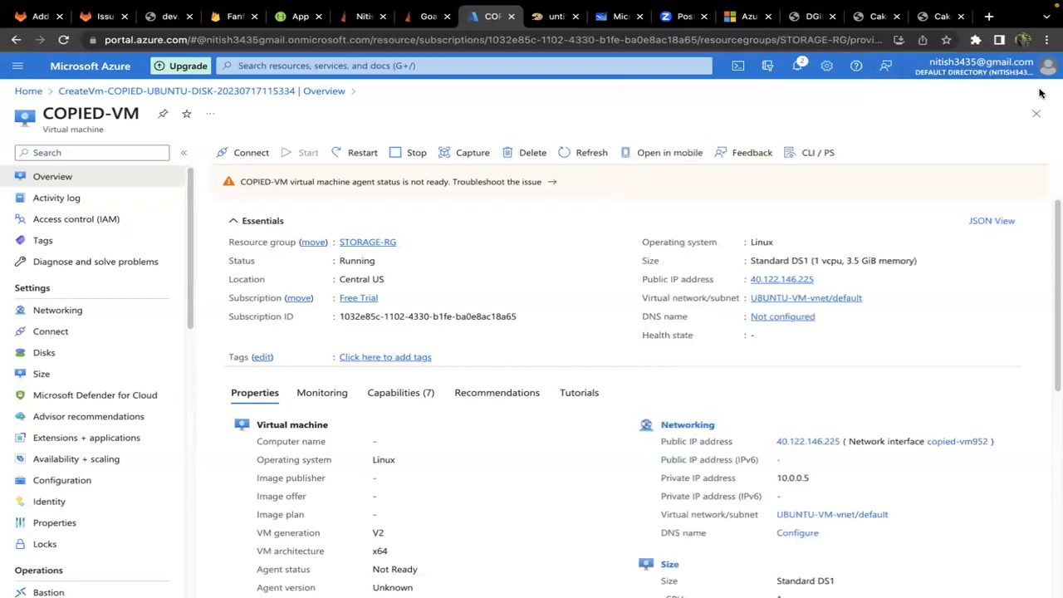
Compare the CakeZone home page at 20.12.176.225 with the copied VM's page at 40.122.146.225
left_click(882, 18)
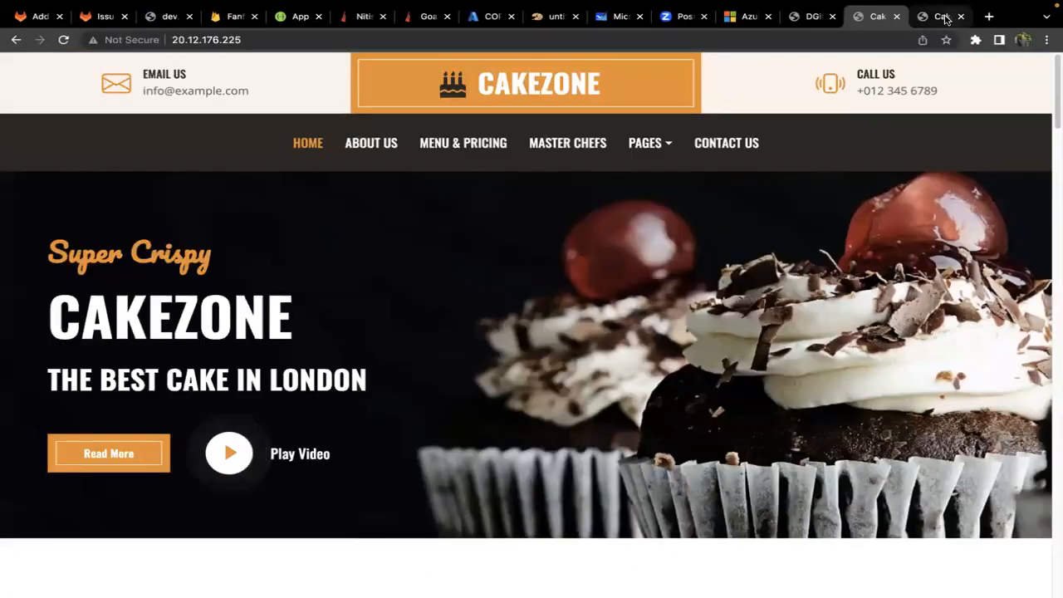
left_click(943, 18)
left_click(876, 18)
left_click(939, 19)
left_click(878, 18)
left_click(930, 19)
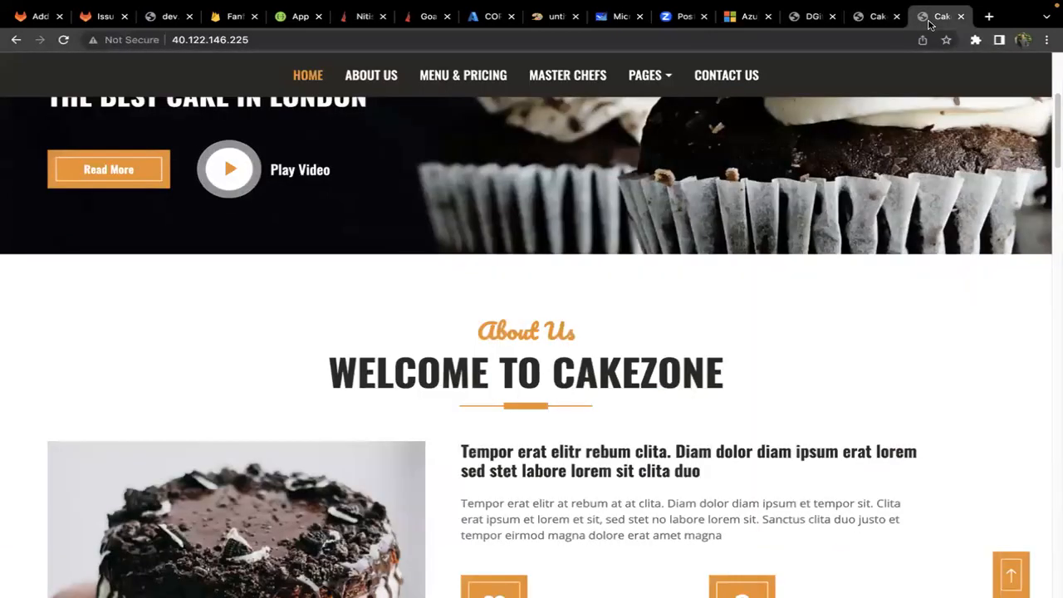
left_click(876, 18)
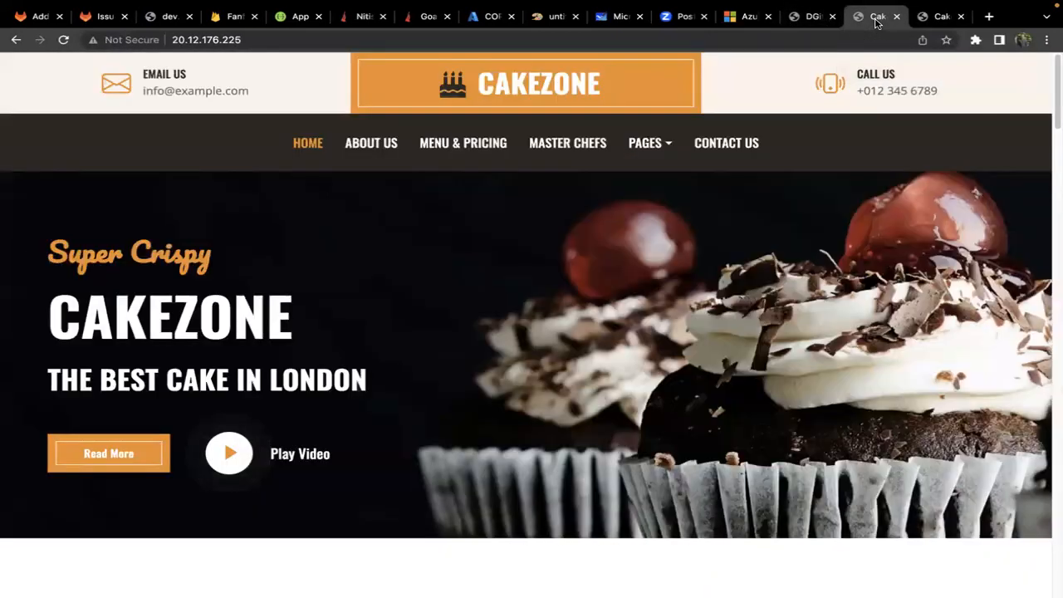
Switch to the whiteboard and handwrite "SUBS-1" in red, with a box beside it and an arrow to the words "Cake Shop"
left_click(671, 18)
left_click(622, 19)
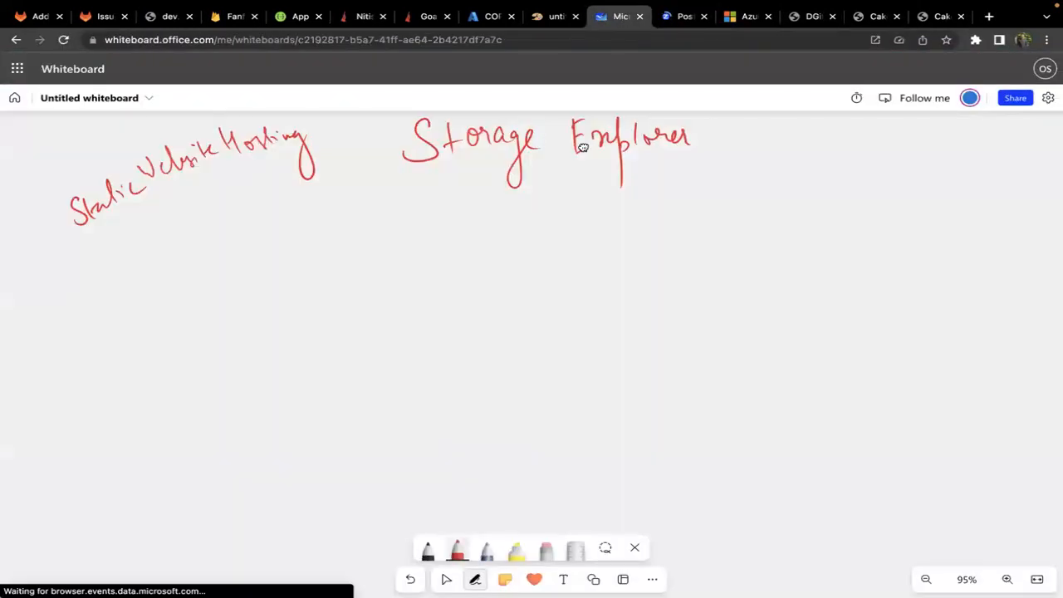
left_click(732, 220)
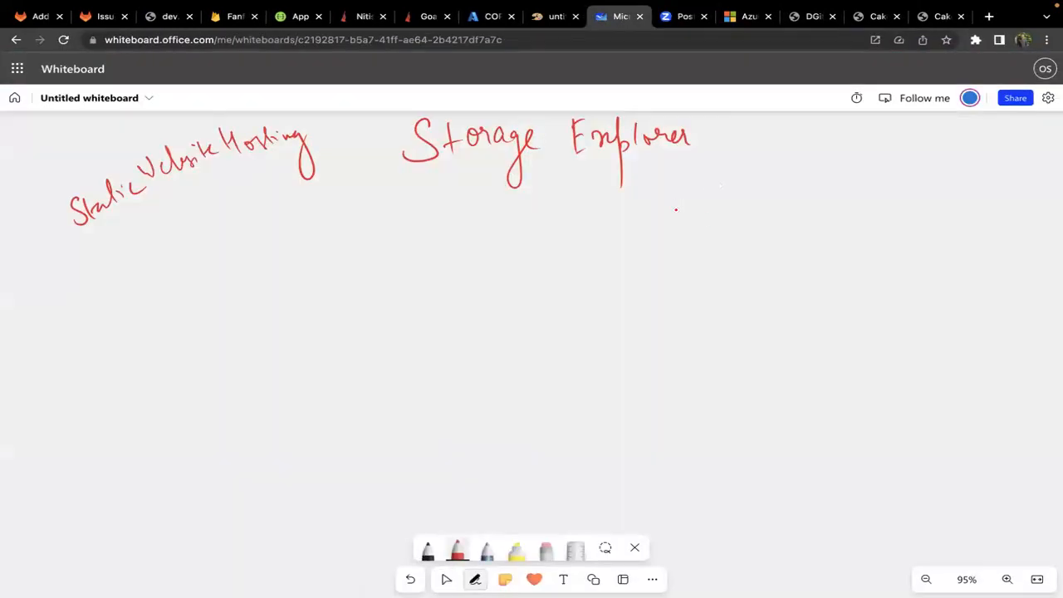
mouse_move(663, 214)
left_mouse_down()
mouse_move(656, 243)
mouse_move(714, 236)
left_mouse_up()
left_click_drag(731, 221, 756, 221)
left_click(788, 201)
mouse_move(805, 152)
left_mouse_down()
mouse_move(816, 208)
mouse_move(889, 166)
mouse_move(817, 208)
left_mouse_up()
left_click_drag(869, 176, 914, 169)
mouse_move(914, 163)
left_mouse_down()
mouse_move(919, 173)
mouse_move(955, 166)
left_mouse_up()
mouse_move(962, 145)
left_mouse_down()
mouse_move(964, 165)
mouse_move(1029, 165)
left_mouse_up()
mouse_move(1030, 157)
left_mouse_down()
mouse_move(1047, 160)
mouse_move(1049, 176)
left_mouse_up()
left_click_drag(1051, 158, 1062, 152)
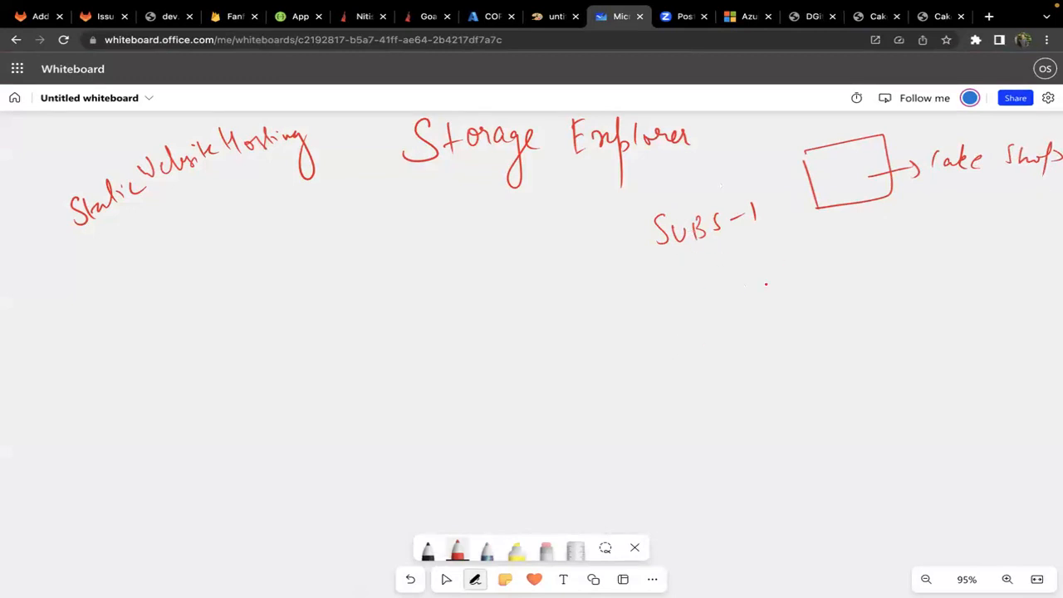
Handwrite "SUBS-2" below SUBS-1 and draw an empty box beside it
mouse_move(693, 335)
left_mouse_down()
mouse_move(677, 367)
mouse_move(713, 356)
mouse_move(720, 337)
left_mouse_up()
mouse_move(729, 331)
left_mouse_down()
mouse_move(730, 354)
mouse_move(772, 337)
left_mouse_up()
left_click_drag(785, 325, 800, 344)
mouse_move(843, 297)
left_mouse_down()
mouse_move(846, 336)
mouse_move(935, 286)
mouse_move(858, 332)
left_mouse_up()
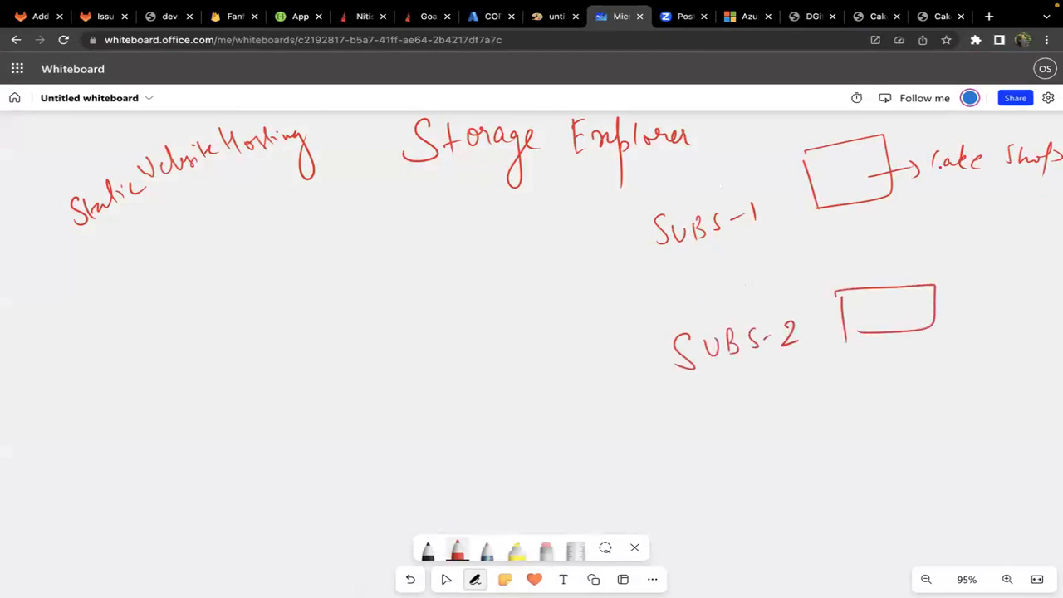
Circle the Cake Shop box and draw arrows from it and SUBS-1 to their SUBS-2 counterparts, with two small boxes above SUBS-1
mouse_move(883, 133)
left_mouse_down()
mouse_move(796, 142)
mouse_move(1056, 226)
mouse_move(847, 133)
mouse_move(815, 142)
left_mouse_up()
mouse_move(864, 221)
left_mouse_down()
mouse_move(854, 292)
mouse_move(871, 278)
left_mouse_up()
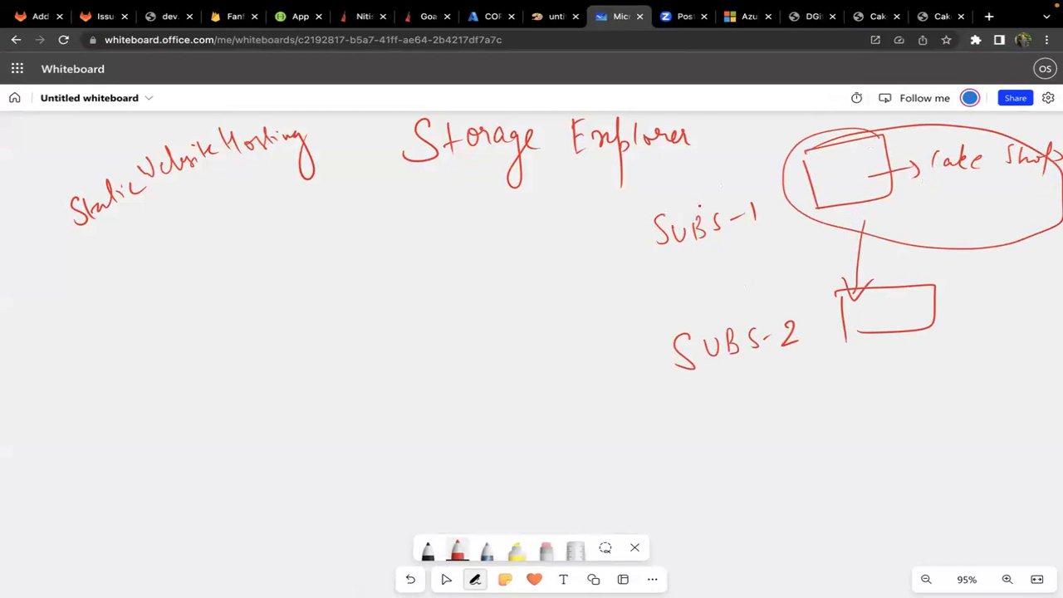
mouse_move(678, 165)
left_mouse_down()
mouse_move(679, 182)
mouse_move(679, 164)
mouse_move(720, 178)
left_mouse_up()
mouse_move(659, 235)
left_mouse_down()
mouse_move(586, 316)
mouse_move(630, 346)
mouse_move(622, 370)
left_mouse_up()
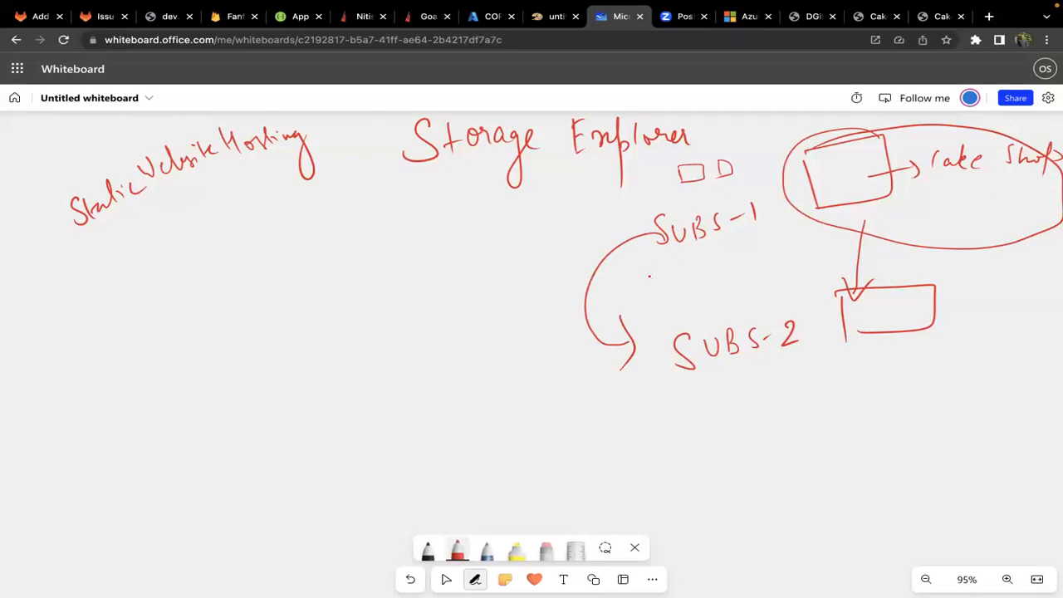
Switch to Azure Storage Explorer and start signing in to an additional account using the Azure environment
key("Escape")
left_click(748, 17)
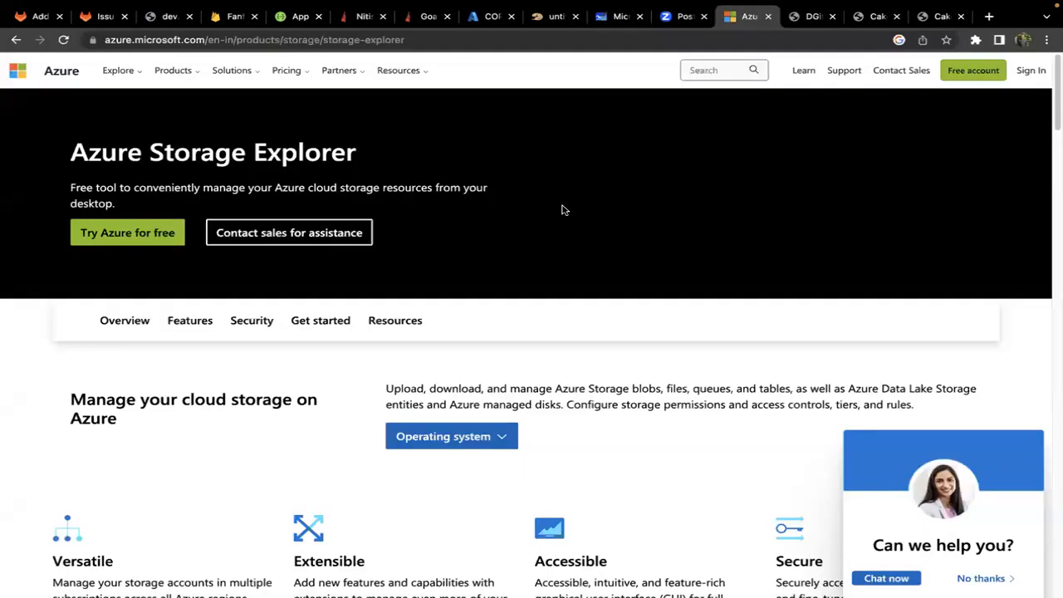
key("ctrl+Left")
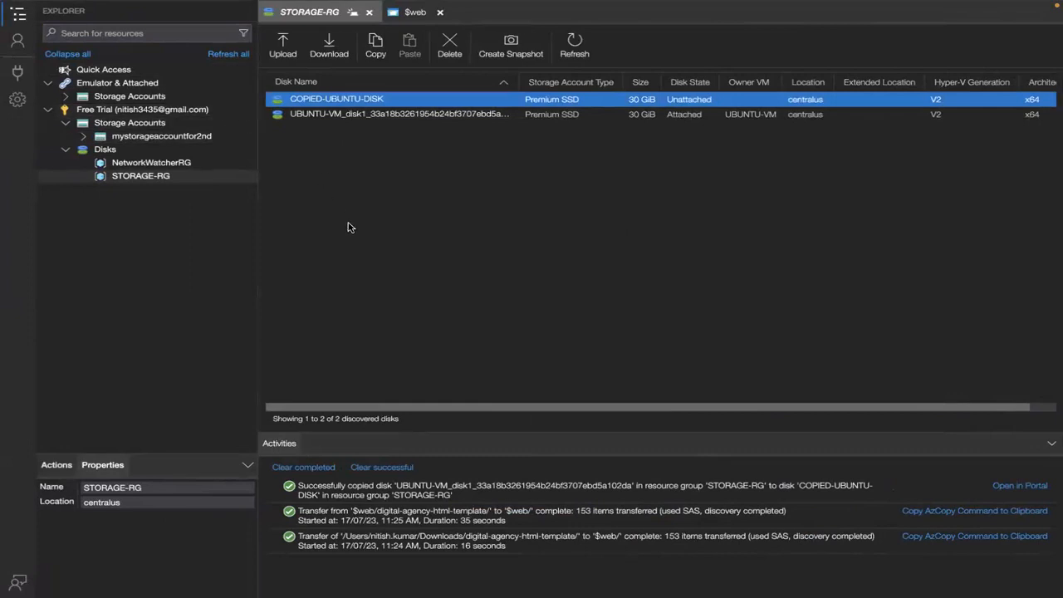
key("ctrl+Up")
left_click(406, 72)
left_click(14, 432)
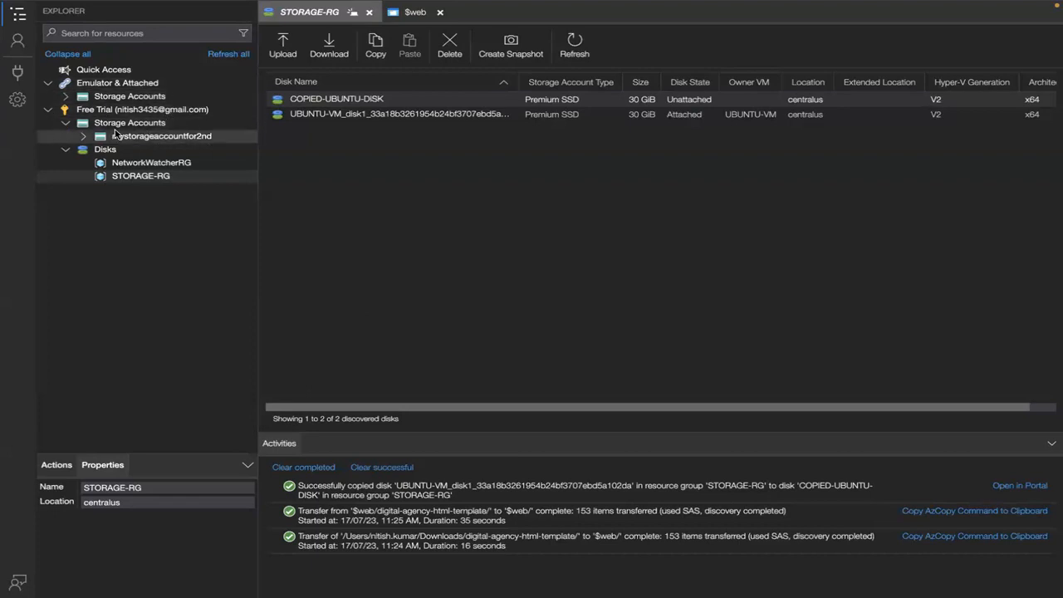
left_click(17, 42)
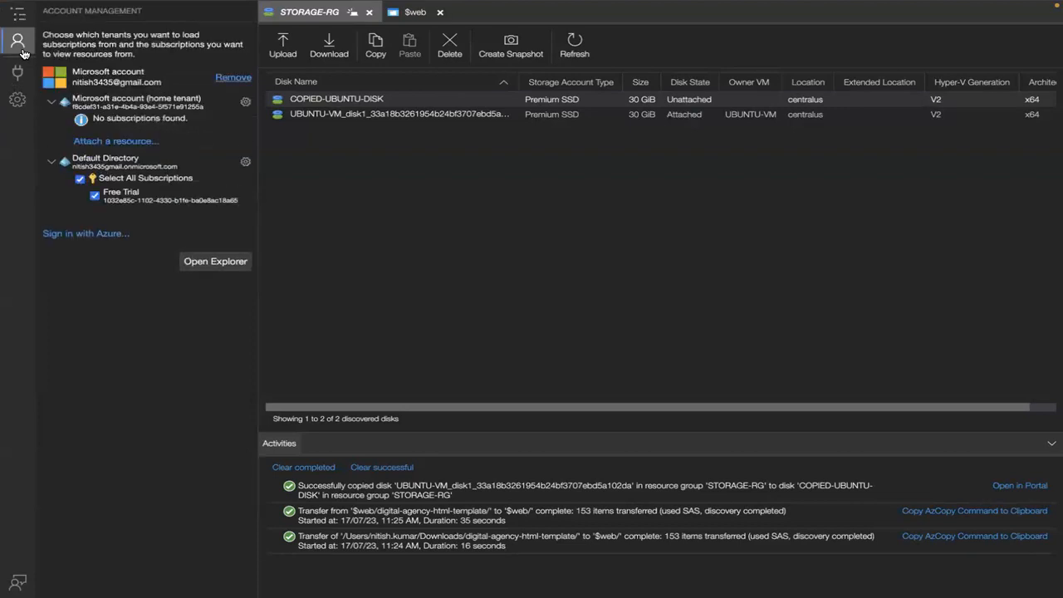
left_click(87, 236)
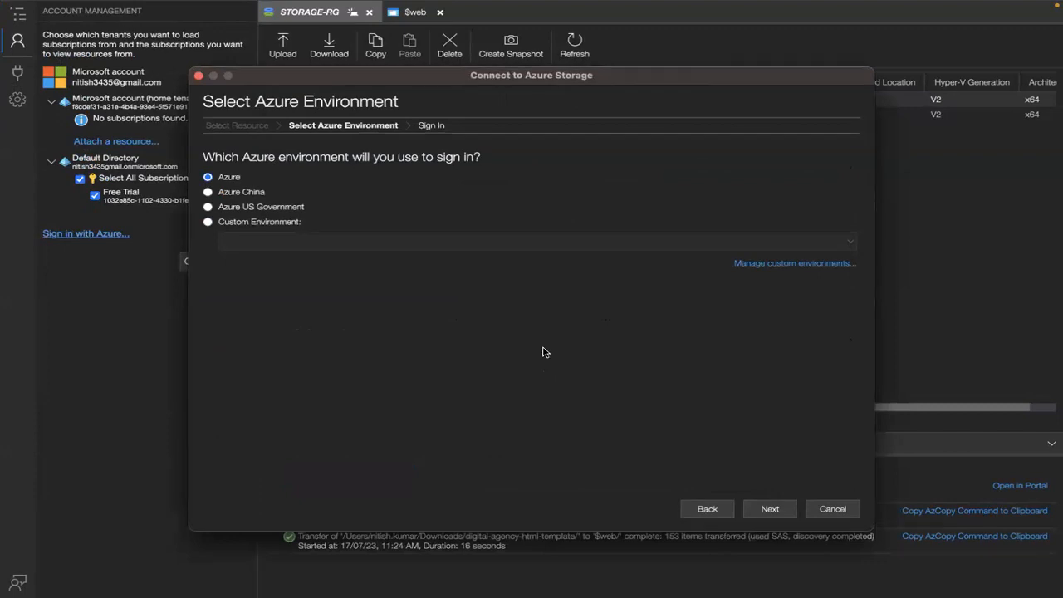
left_click(759, 515)
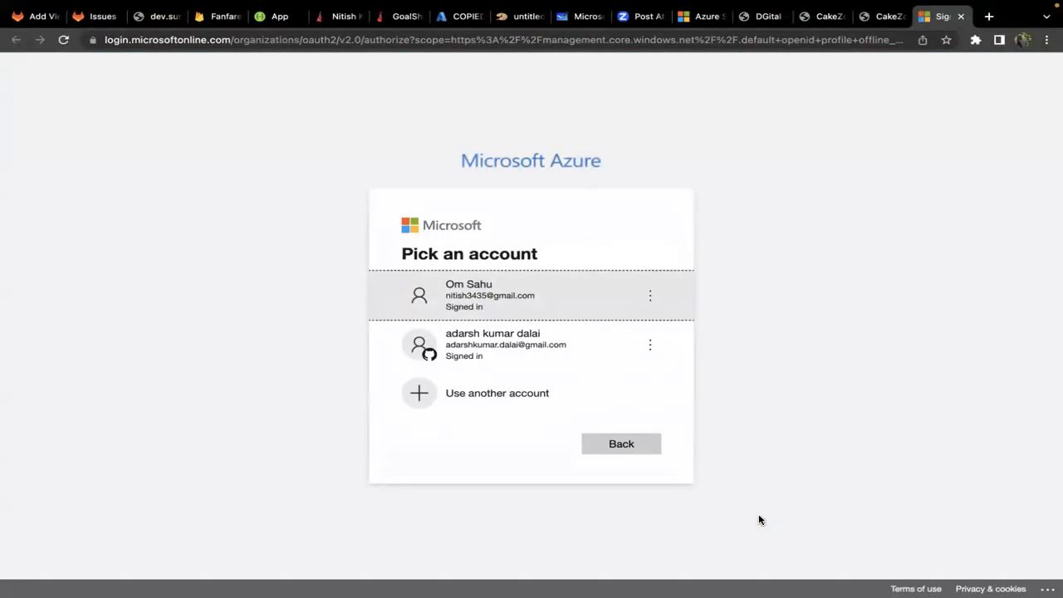
Choose to use another account, enter the second account's e-mail address and send the sign-in request to the phone
left_click(476, 405)
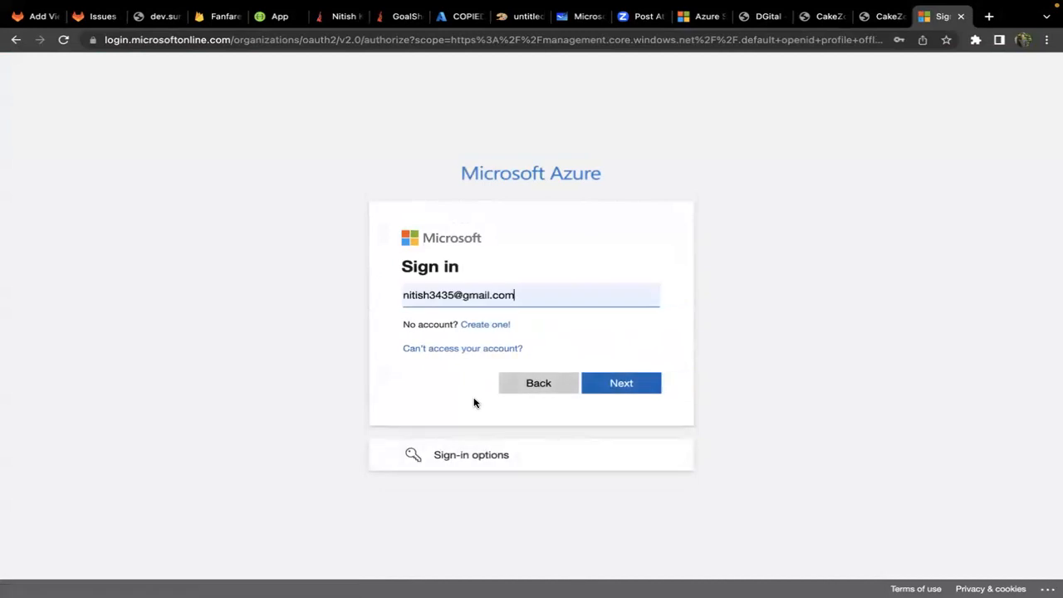
key("BackSpace")
key("BackSpace")
key("BackSpace")
key("BackSpace")
key("BackSpace")
key("BackSpace")
key("BackSpace")
key("BackSpace")
key("BackSpace")
key("BackSpace")
key("BackSpace")
key("BackSpace")
key("BackSpace")
key("BackSpace")
key("BackSpace")
key("BackSpace")
key("BackSpace")
key("BackSpace")
key("BackSpace")
key("BackSpace")
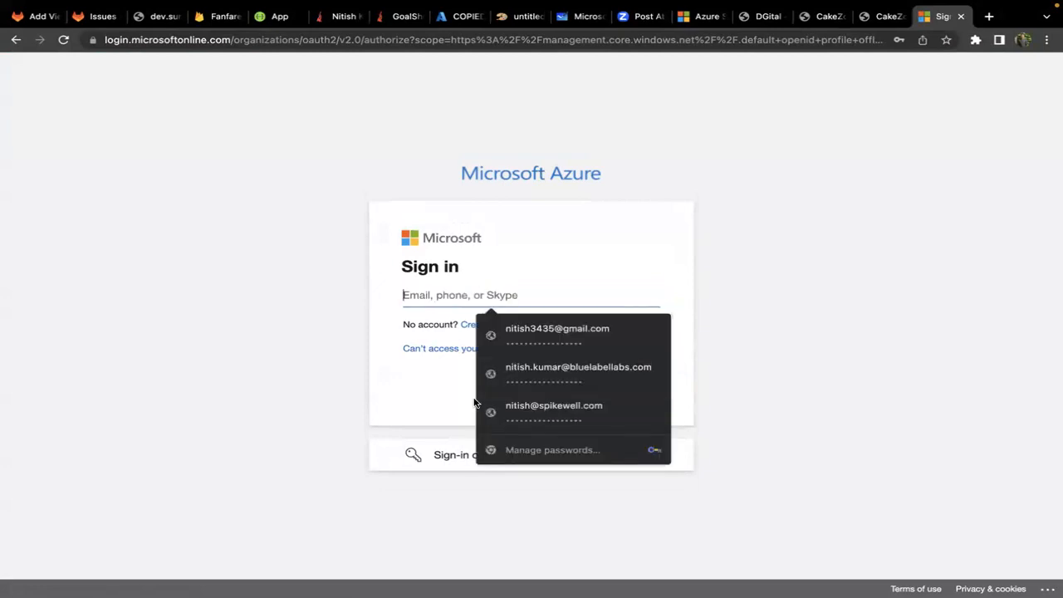
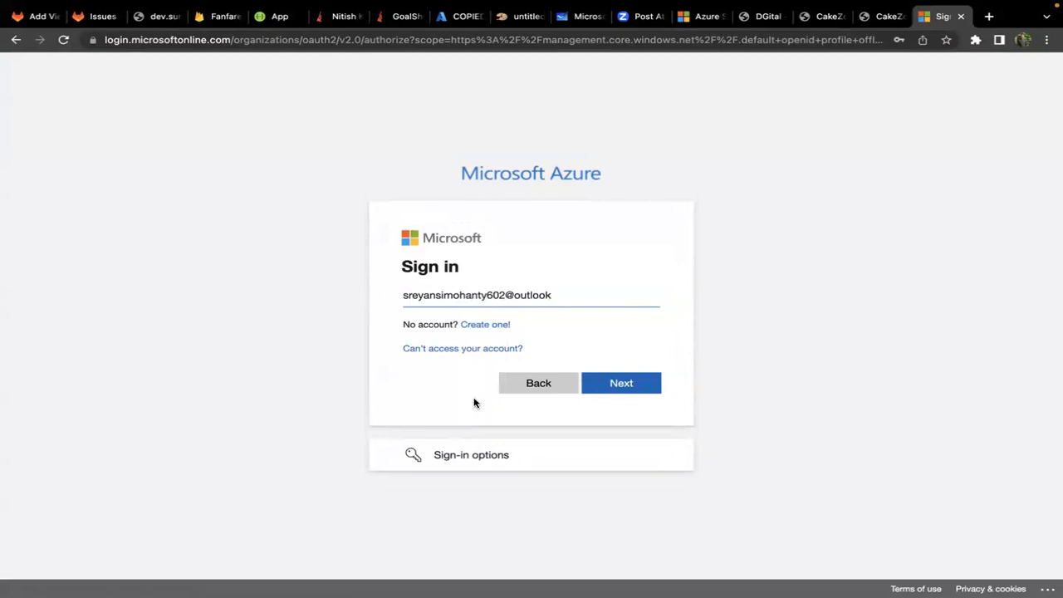
left_click(595, 386)
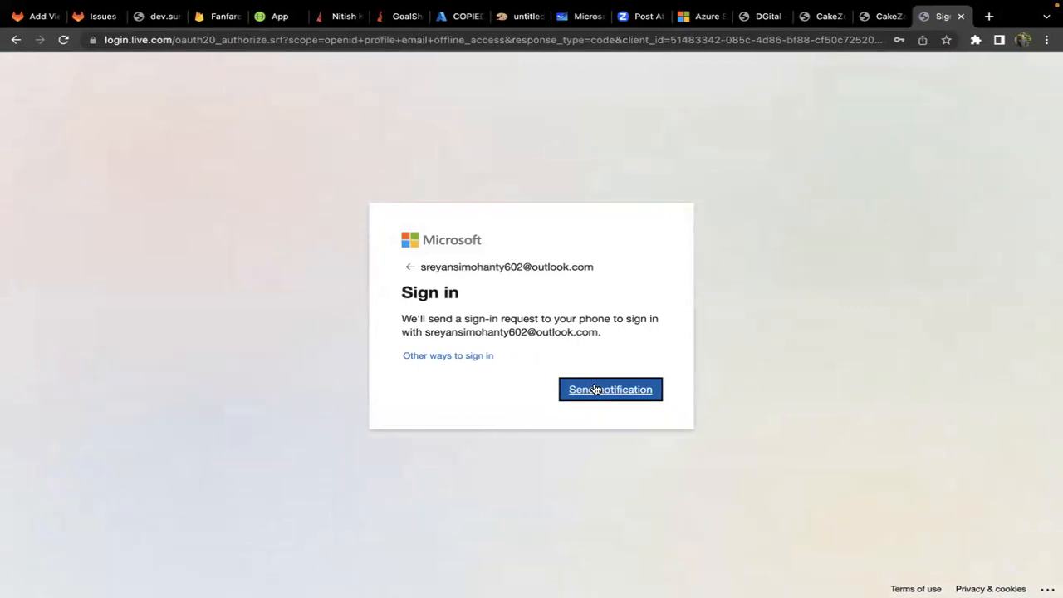
left_click(595, 389)
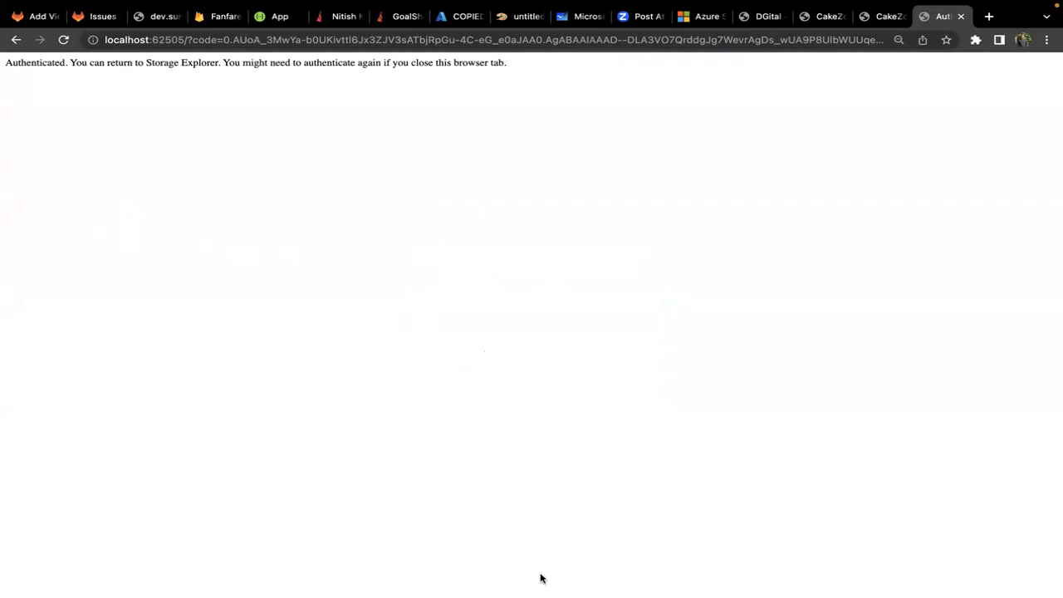
Back in Storage Explorer, load the new account's Azure for Students subscription and open the disks of its storage-rg group
key("ctrl+Left")
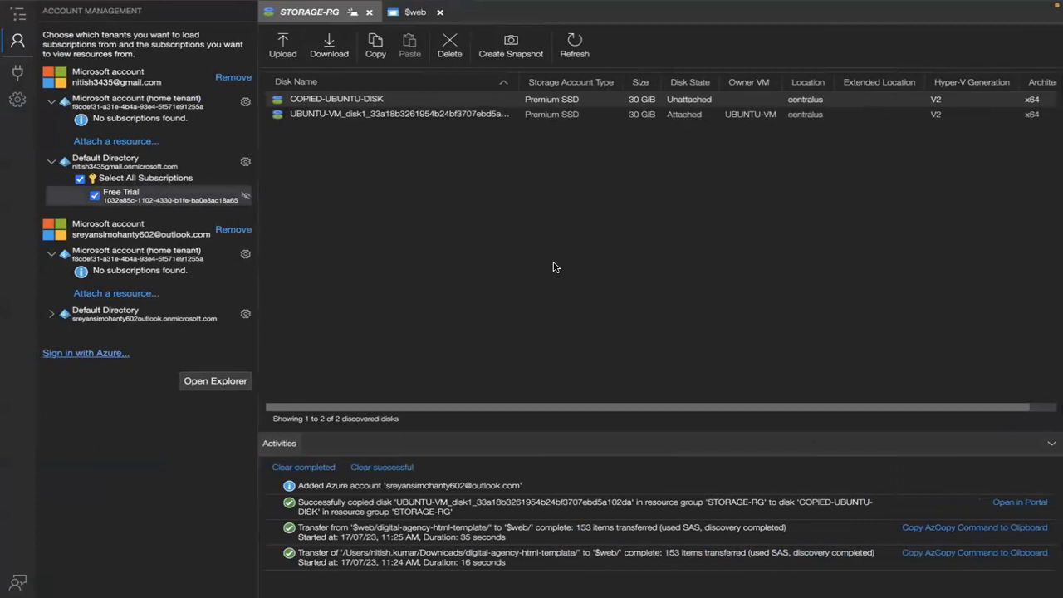
left_click(246, 314)
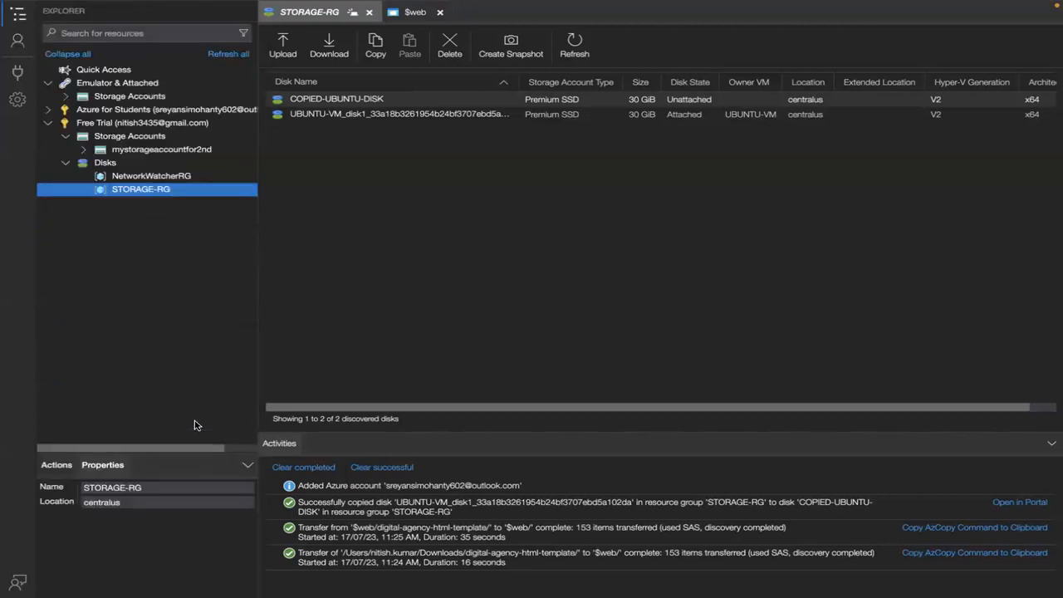
left_click(212, 55)
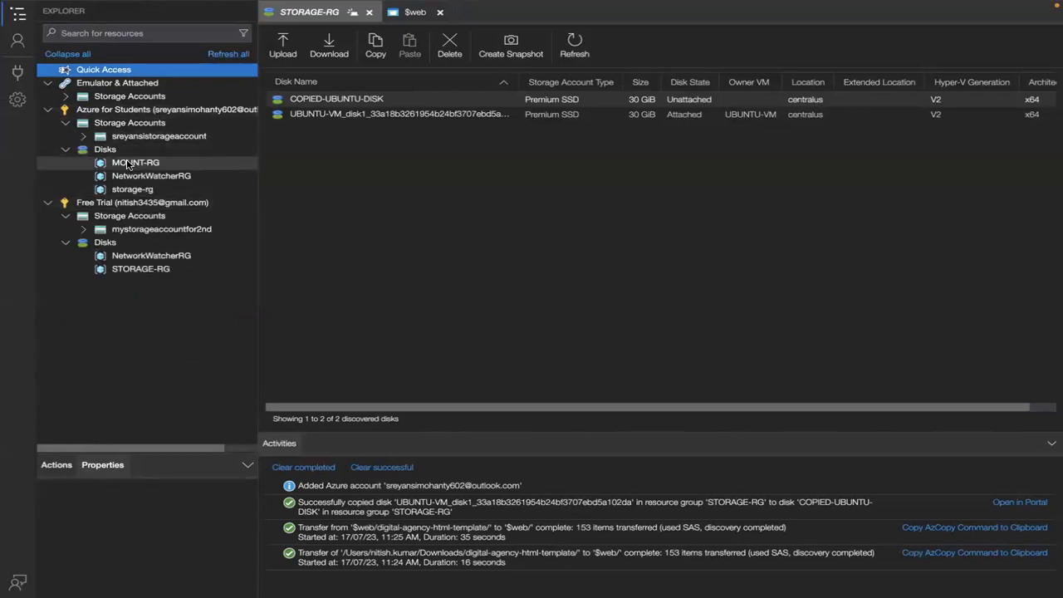
left_click(122, 189)
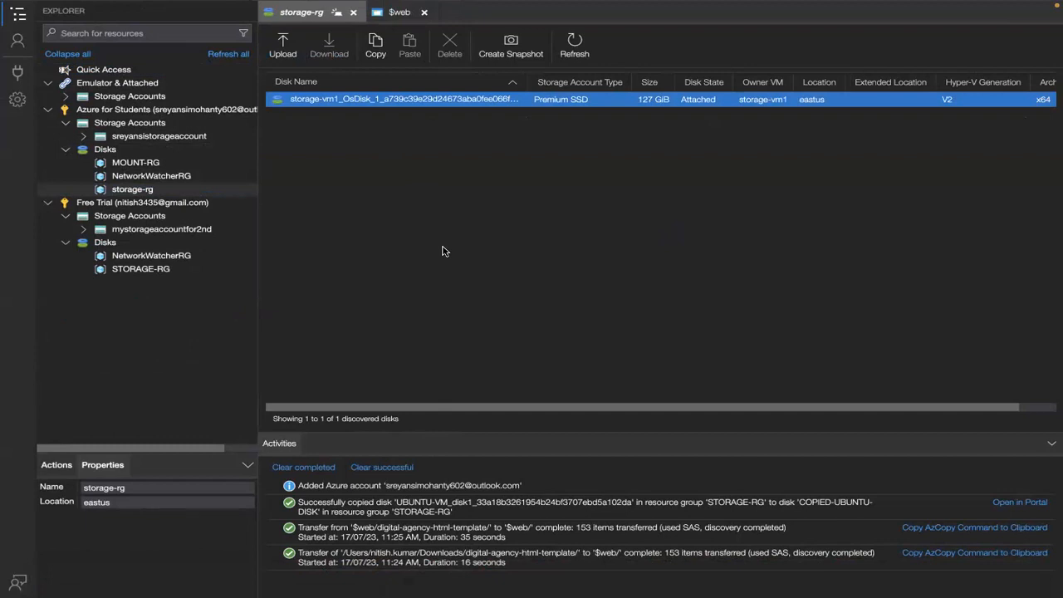
Copy the UBUNTU-VM disk from the Free Trial subscription's STORAGE-RG and start pasting it into storage-rg under Azure for Students
double_click(159, 271)
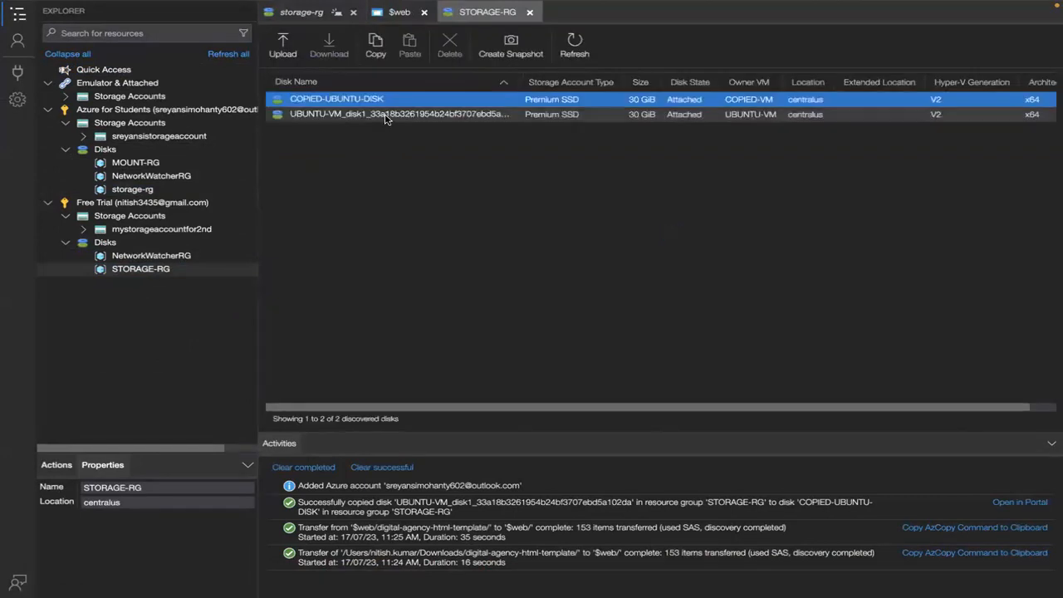
left_click(385, 117)
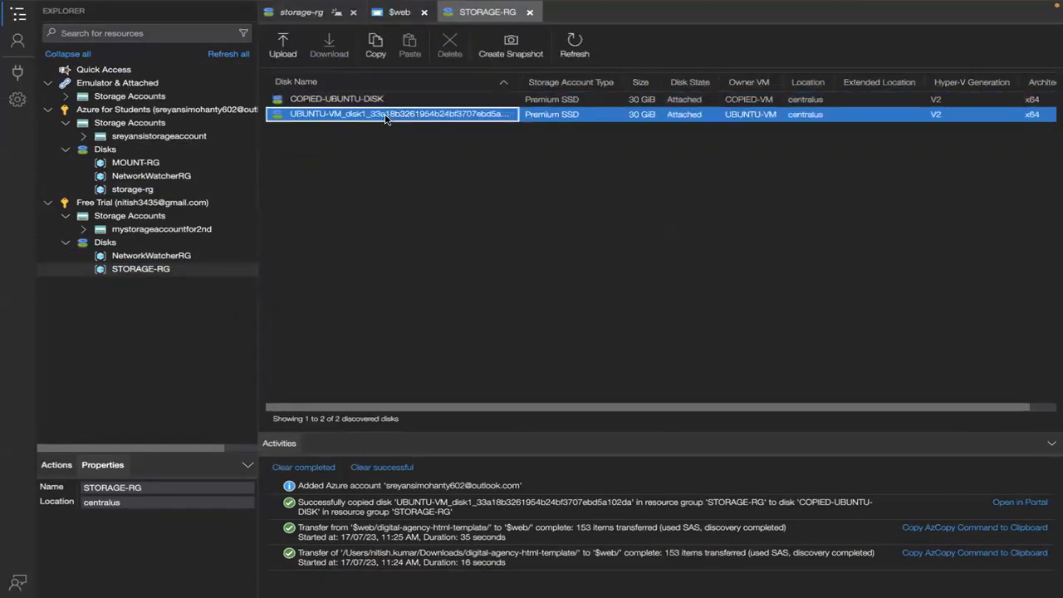
left_click(377, 48)
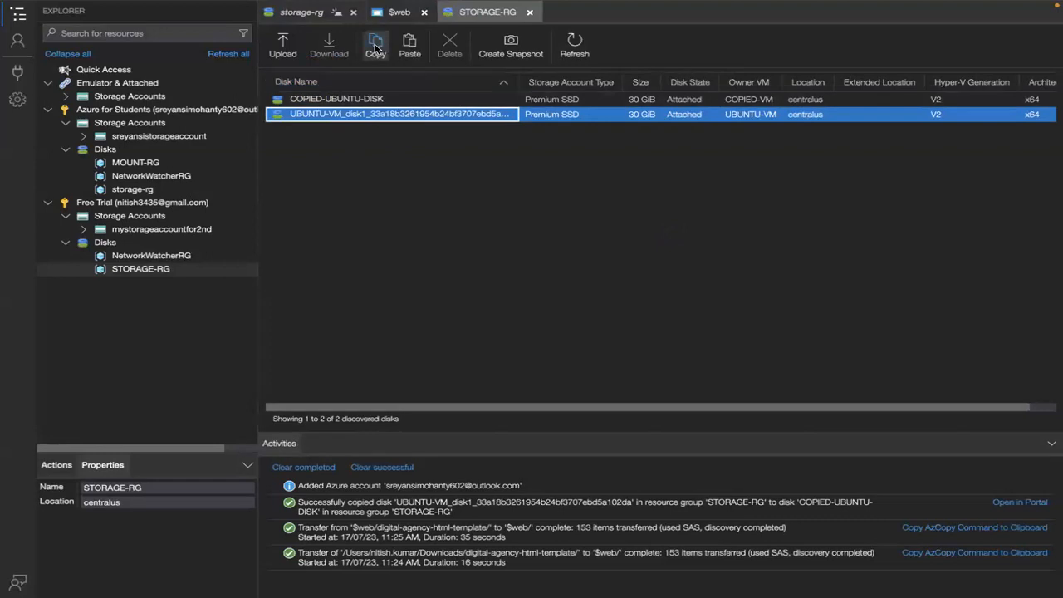
left_click(166, 191)
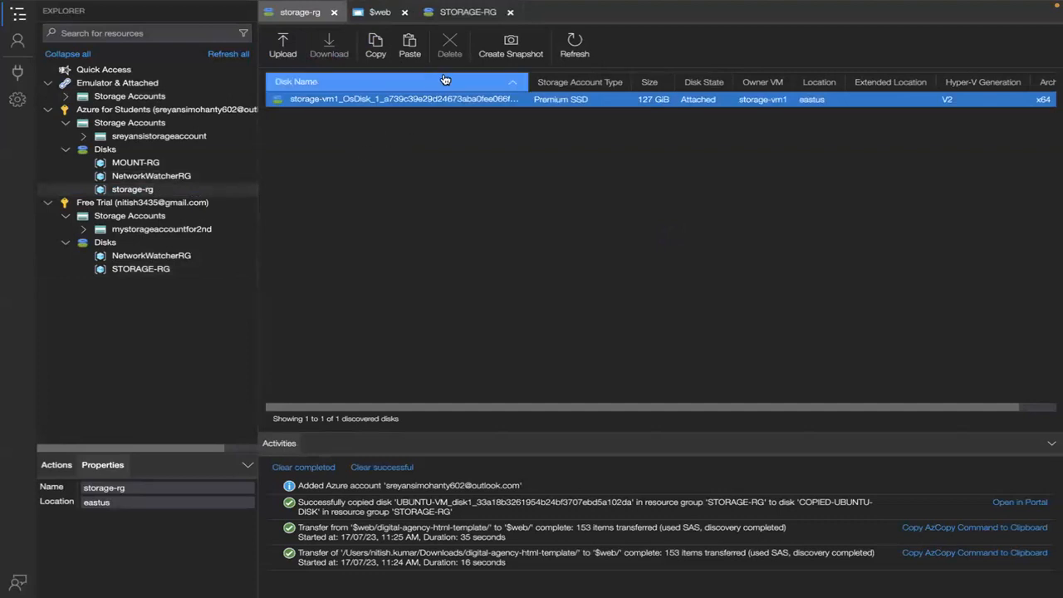
left_click(411, 49)
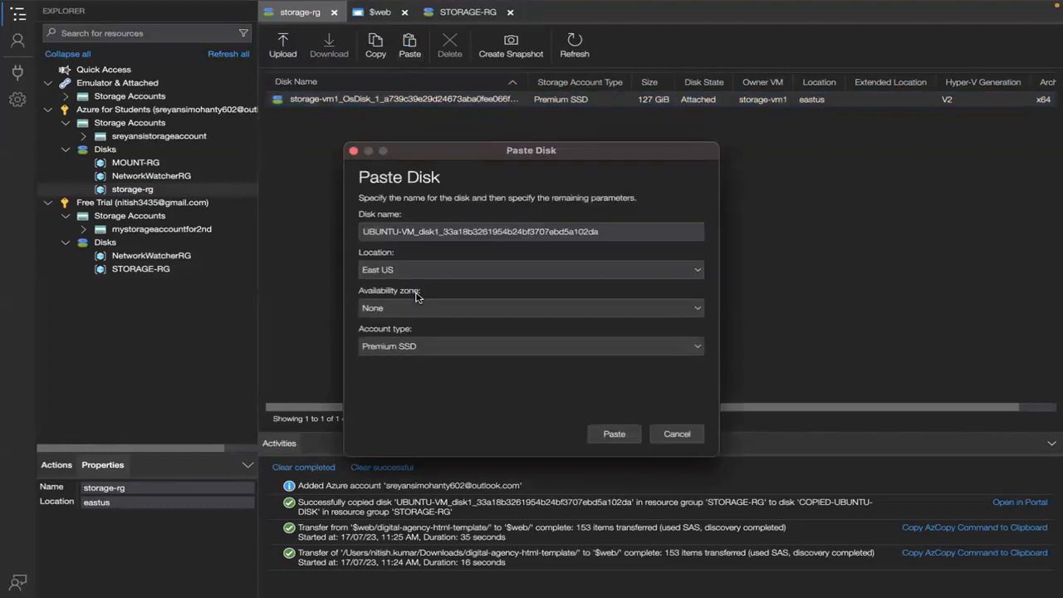
Name the pasted disk "UBUNTU-COPIED-" followed by the disk owner's first name in capitals
left_click_drag(605, 233, 360, 231)
key("BackSpace")
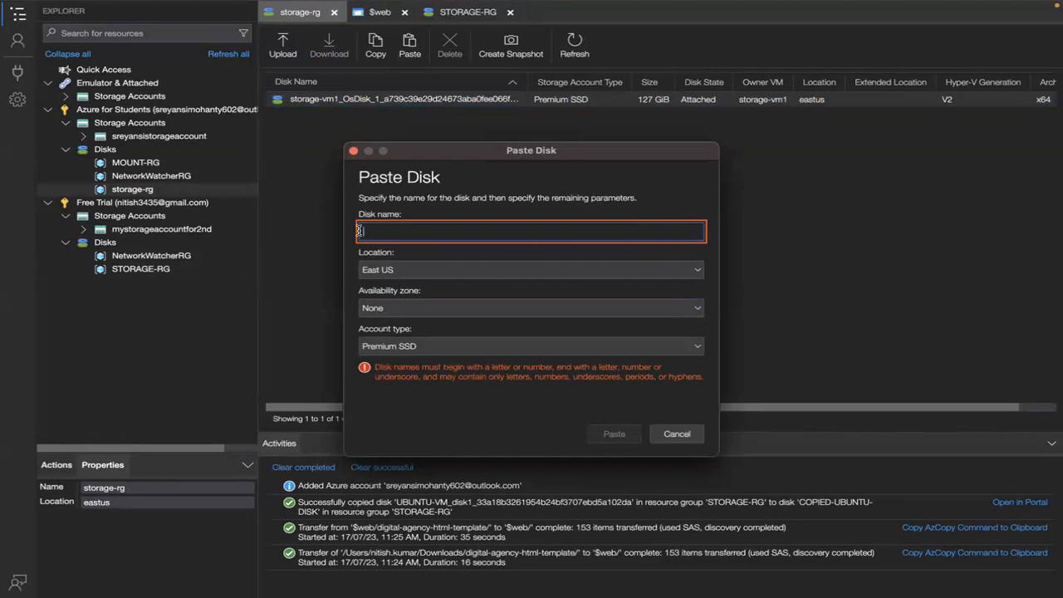
type("UBUN")
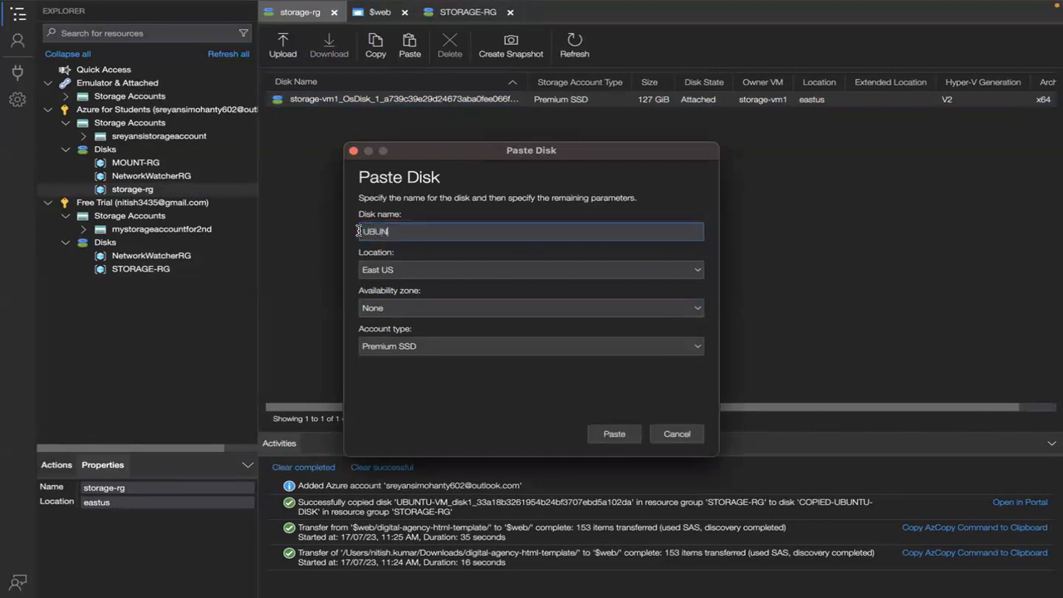
type("TU-COPIED-NITISH")
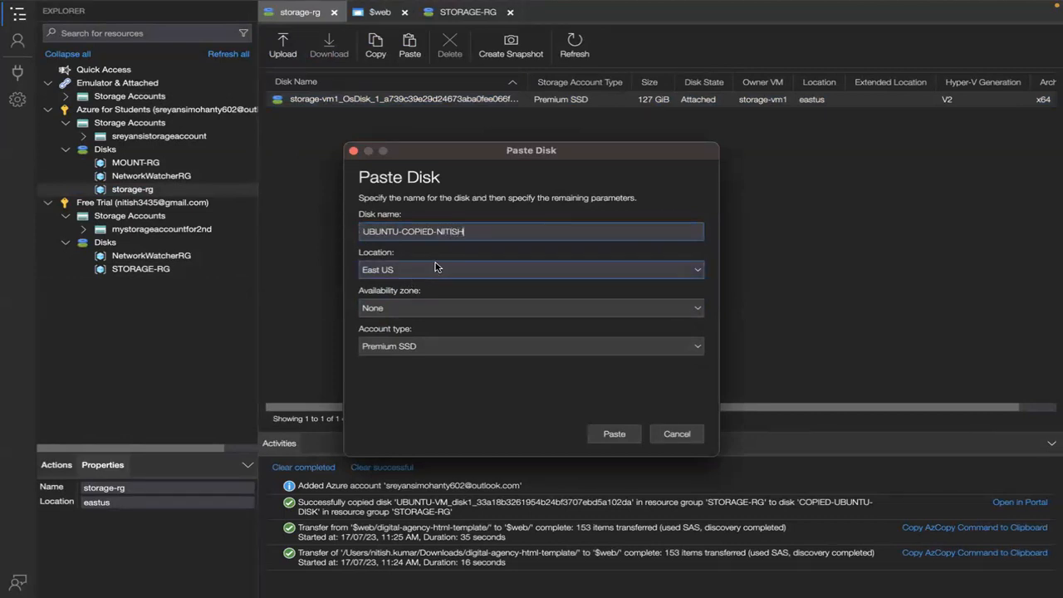
Try to paste the disk into storage-rg with East US as its location, after briefly choosing Central US
left_click(432, 267)
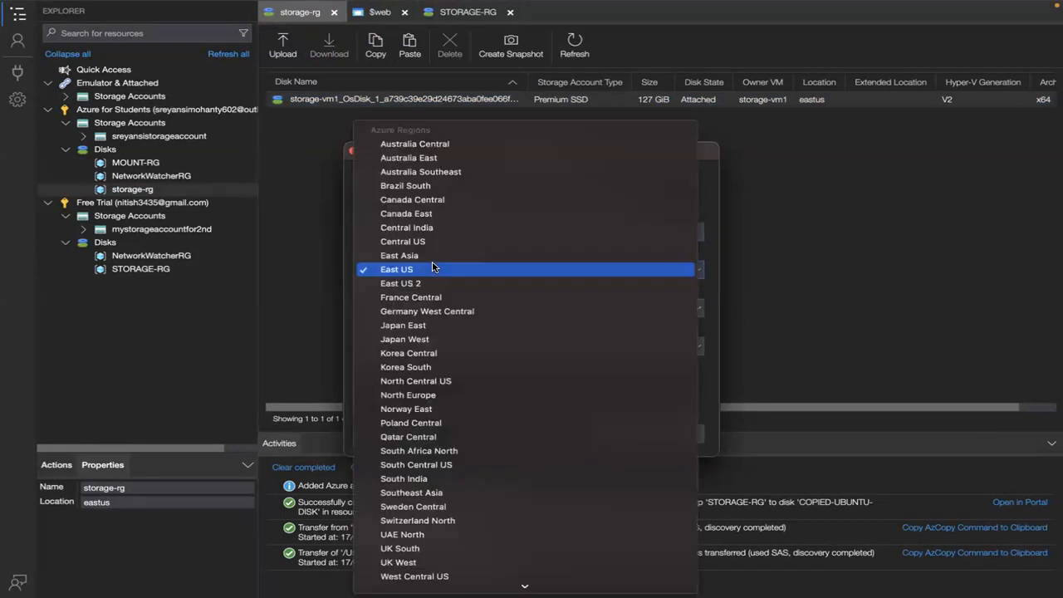
left_click(416, 241)
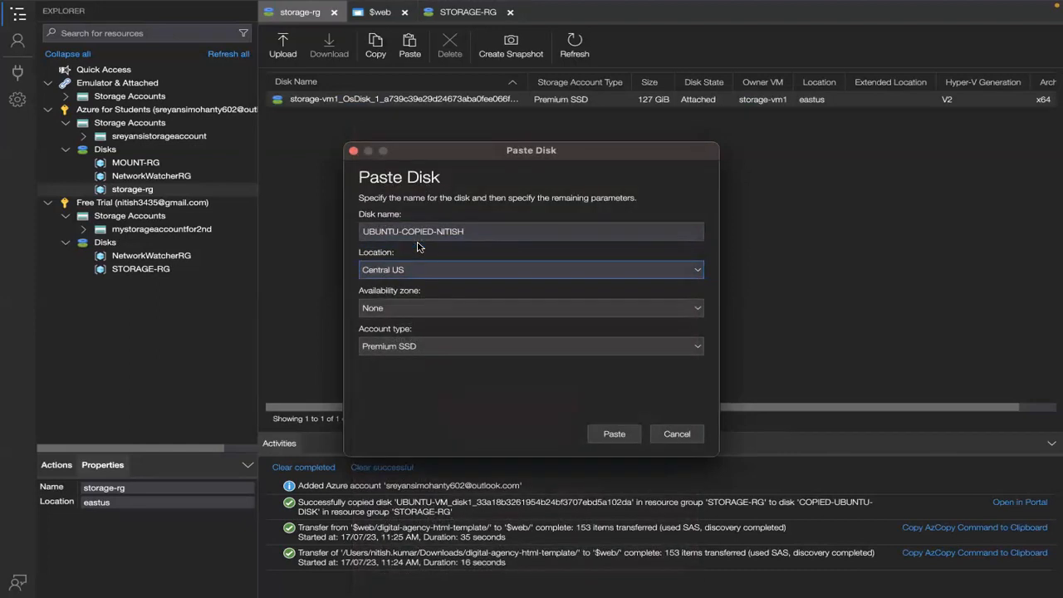
left_click(567, 274)
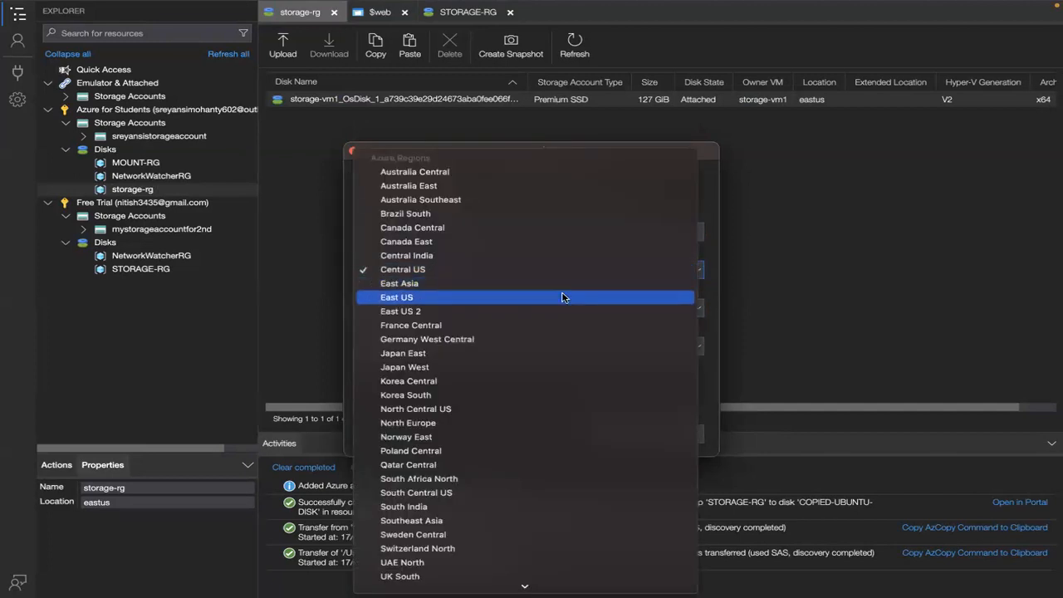
left_click(562, 297)
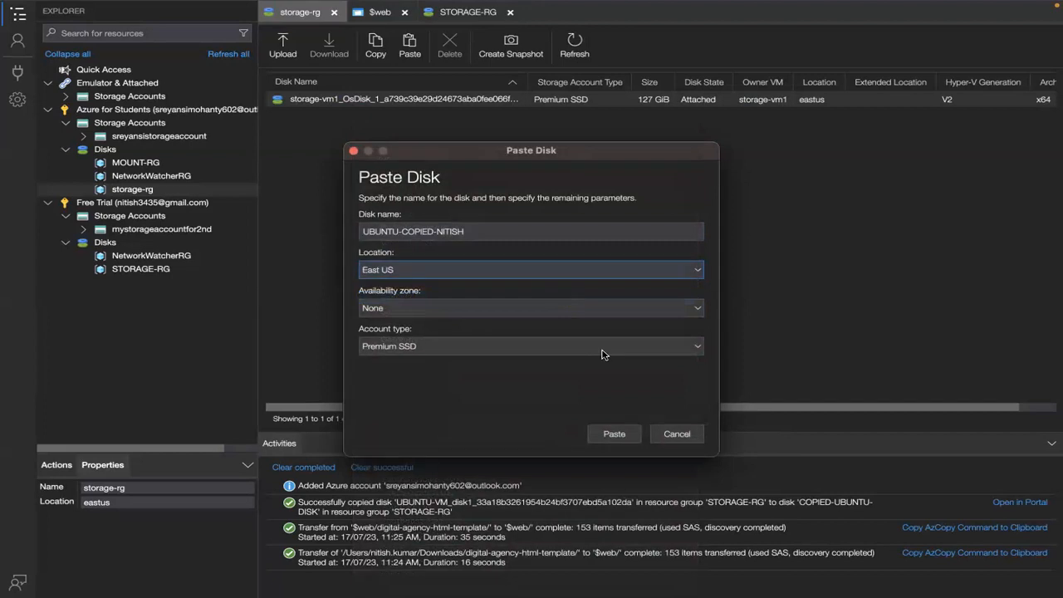
left_click(618, 434)
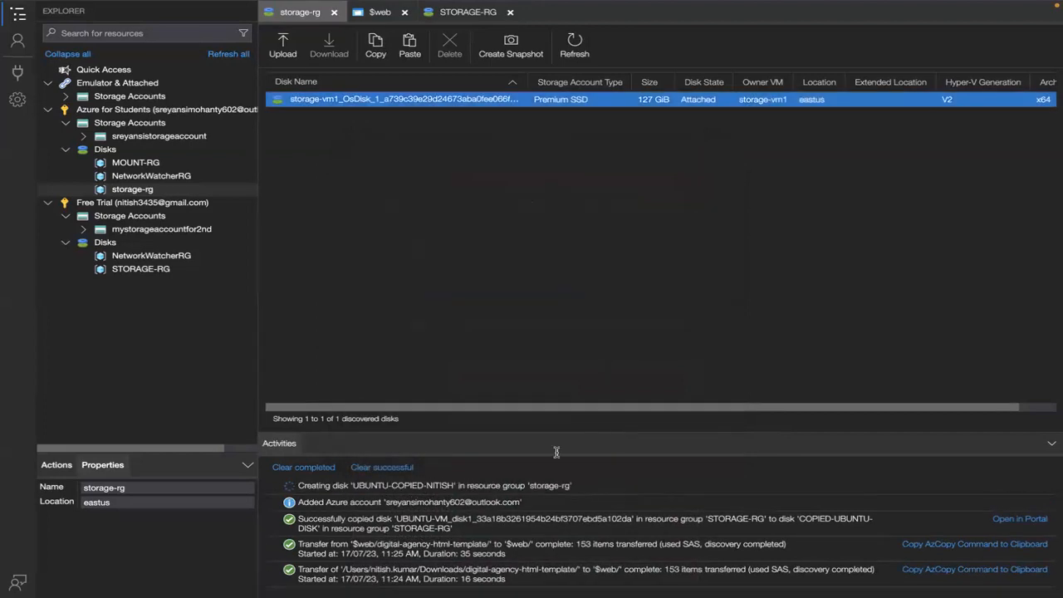
Enlarge the activity log and examine the error details of the disk copy for the reason access is not permitted
left_click_drag(486, 436, 467, 366)
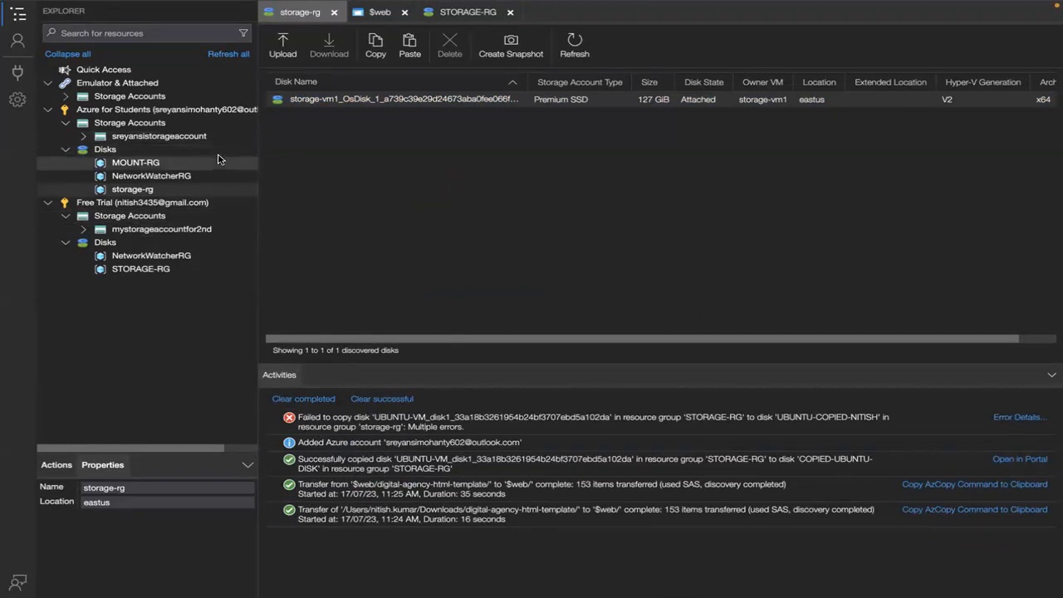
left_click(1020, 417)
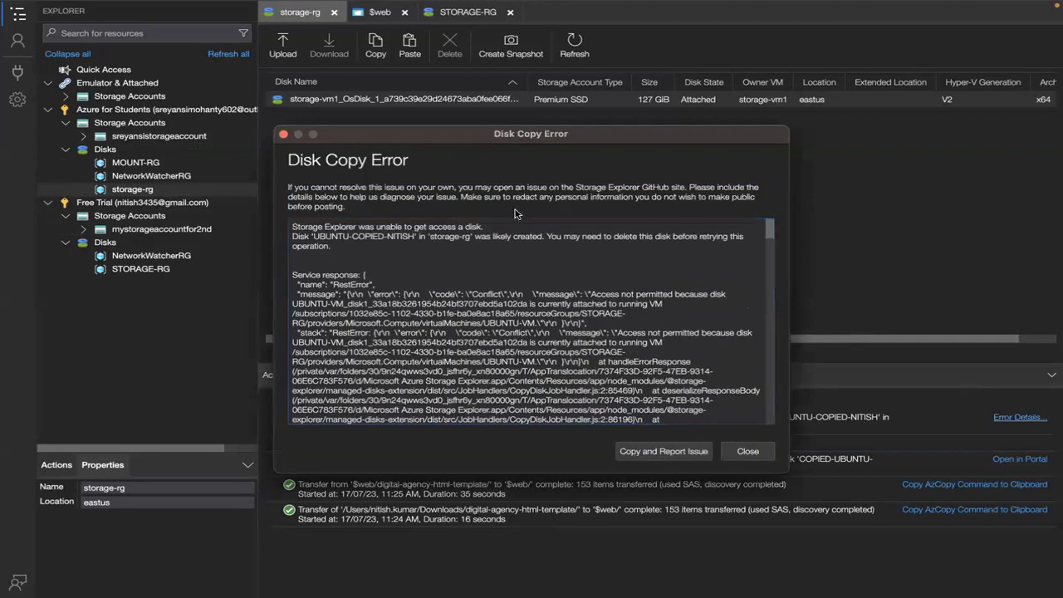
scroll(536, 262, "down", 3)
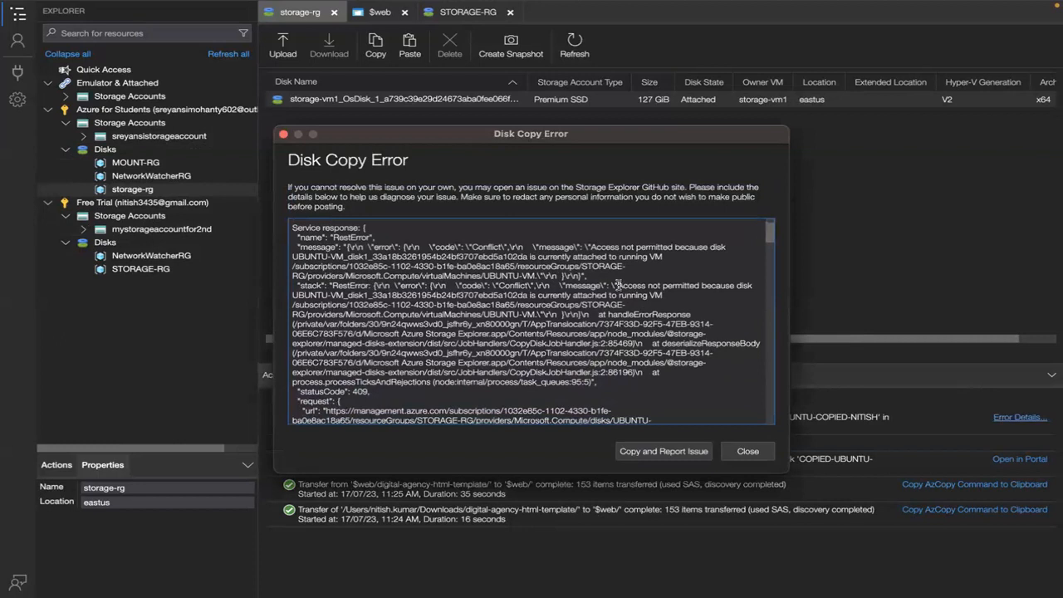
left_click_drag(618, 286, 663, 295)
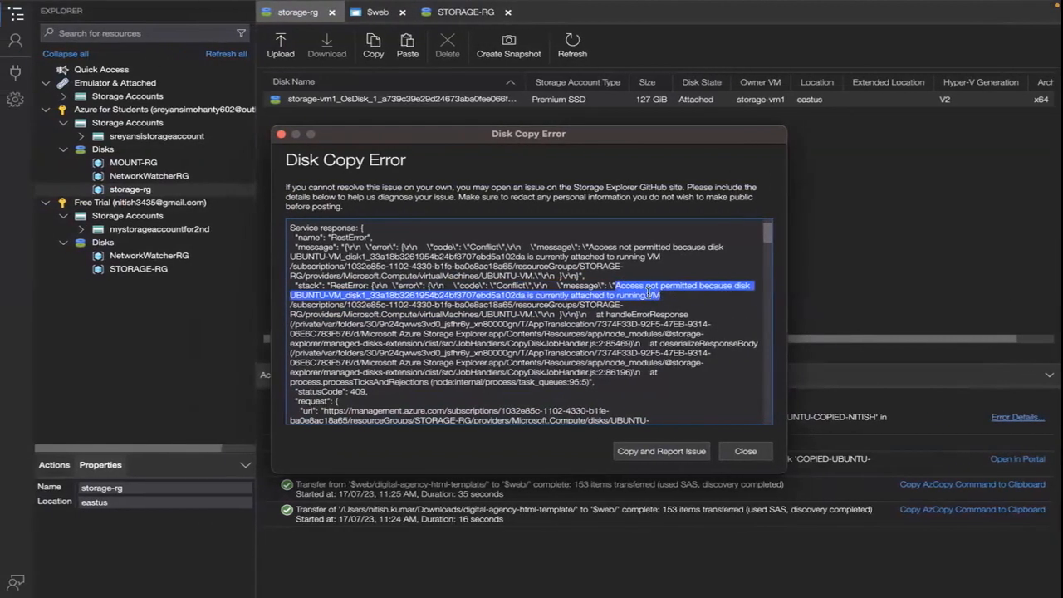
Switch to the Azure portal in the browser and open UBUNTU-VM from the virtual machines list
key("ctrl+Right")
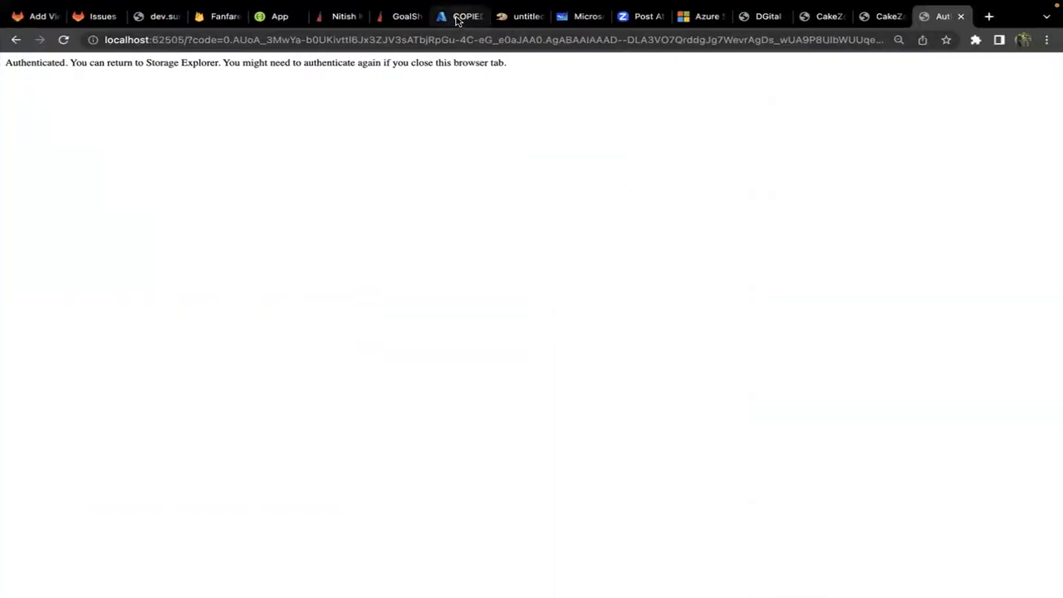
left_click(456, 17)
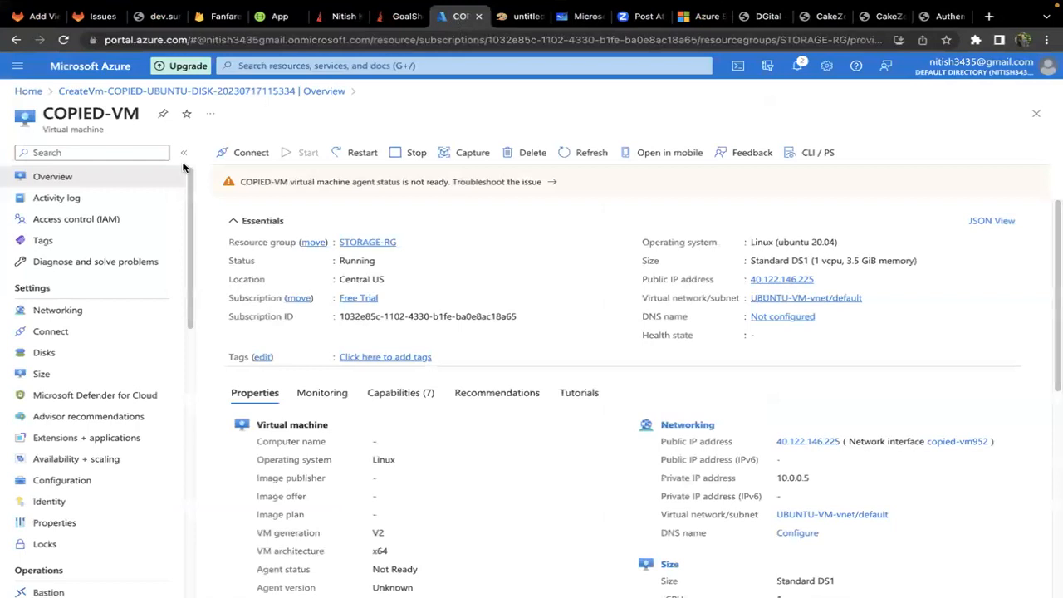
left_click(31, 91)
left_click(328, 161)
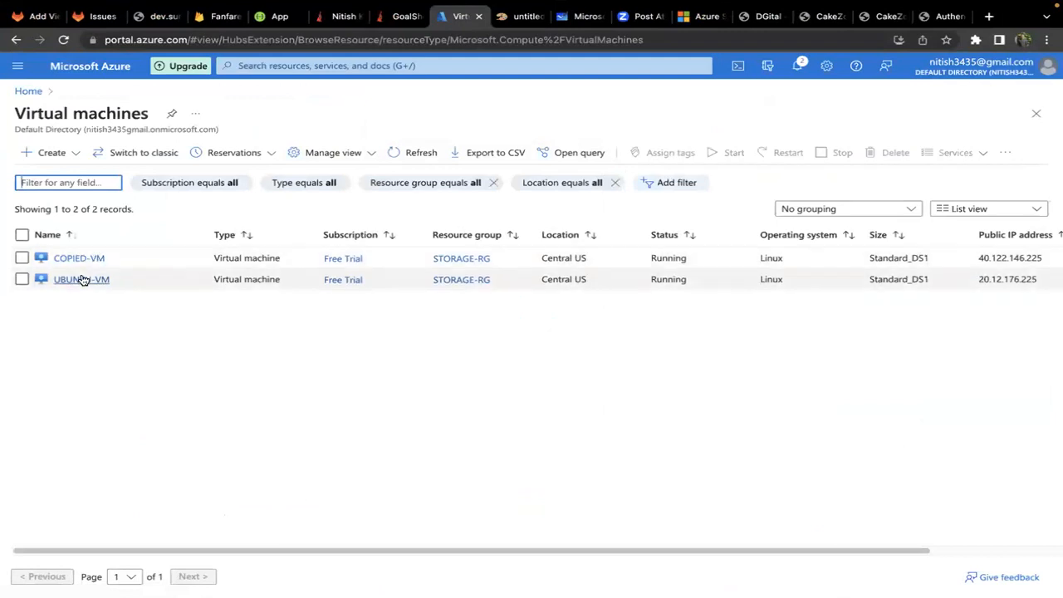
left_click(82, 280)
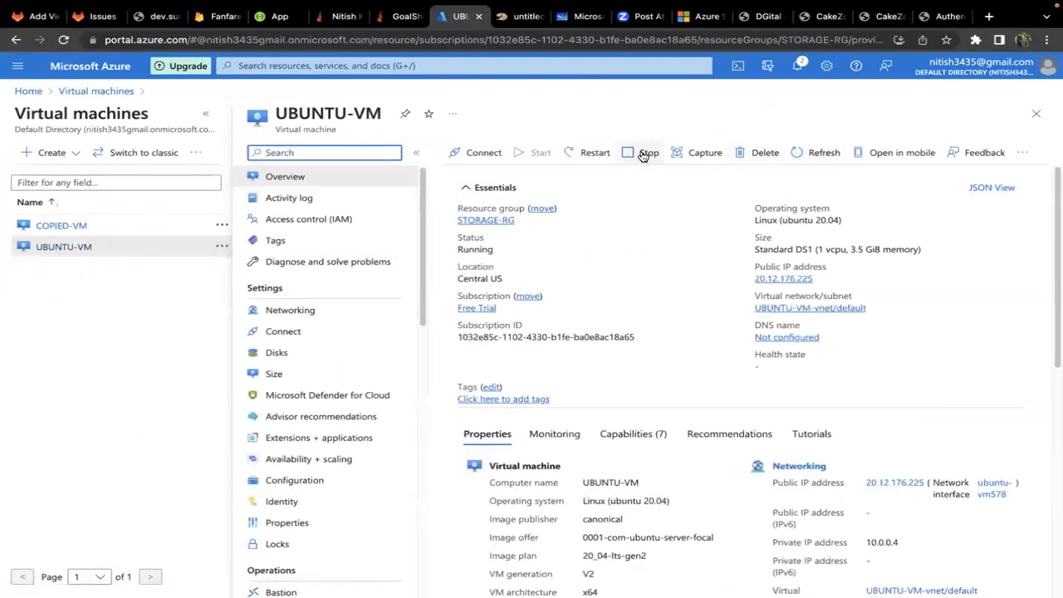
Stop UBUNTU-VM, confirm the shutdown and check its progress in the notifications
left_click(644, 156)
left_click(474, 229)
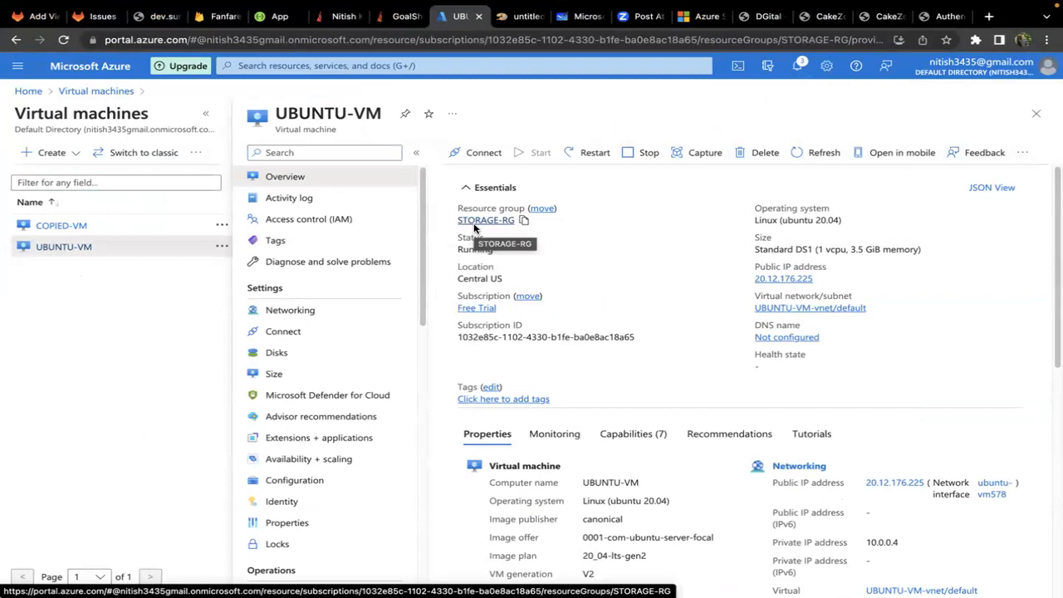
left_click(796, 68)
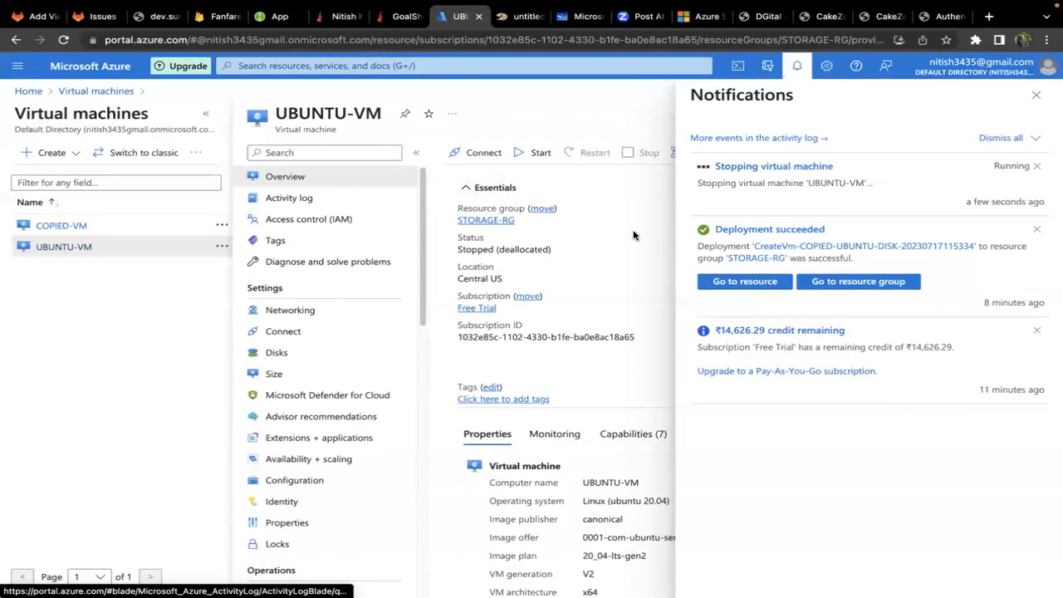
left_click(1034, 95)
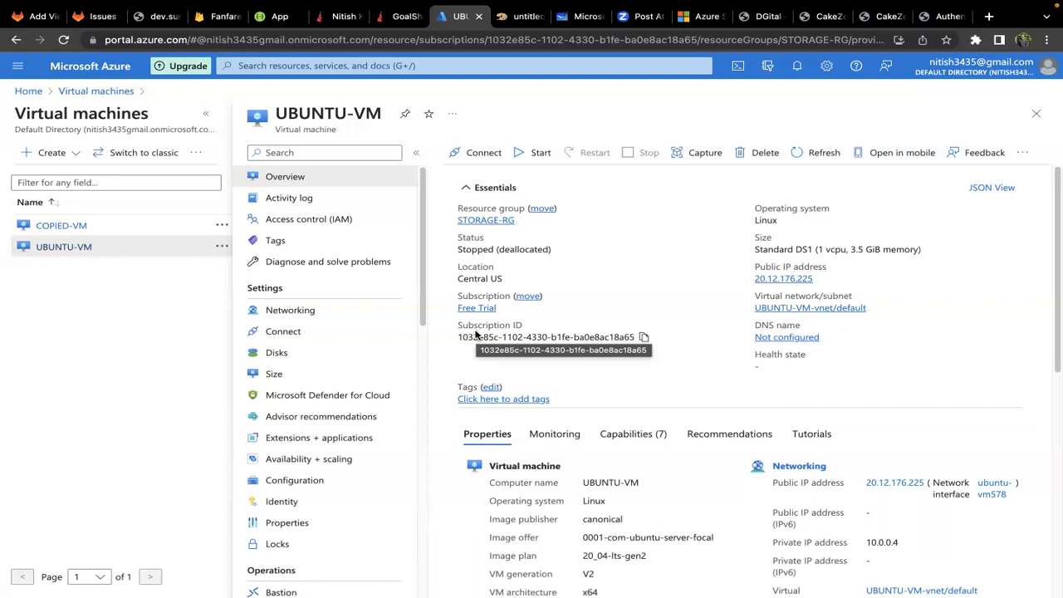
Back in Storage Explorer, close the copy error details and start pasting the disk into storage-rg again
key("ctrl+Left")
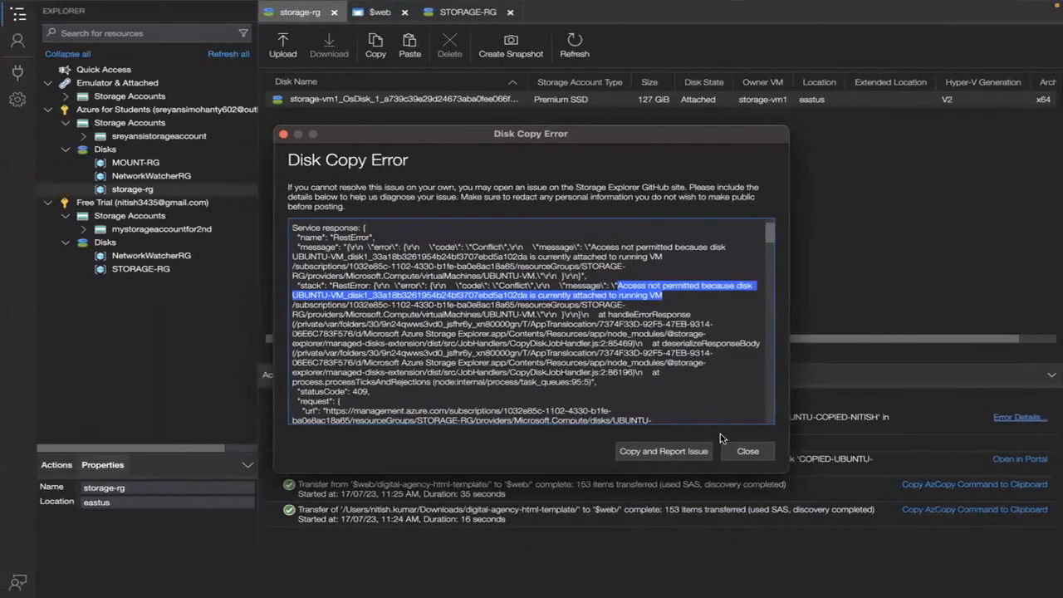
left_click(743, 450)
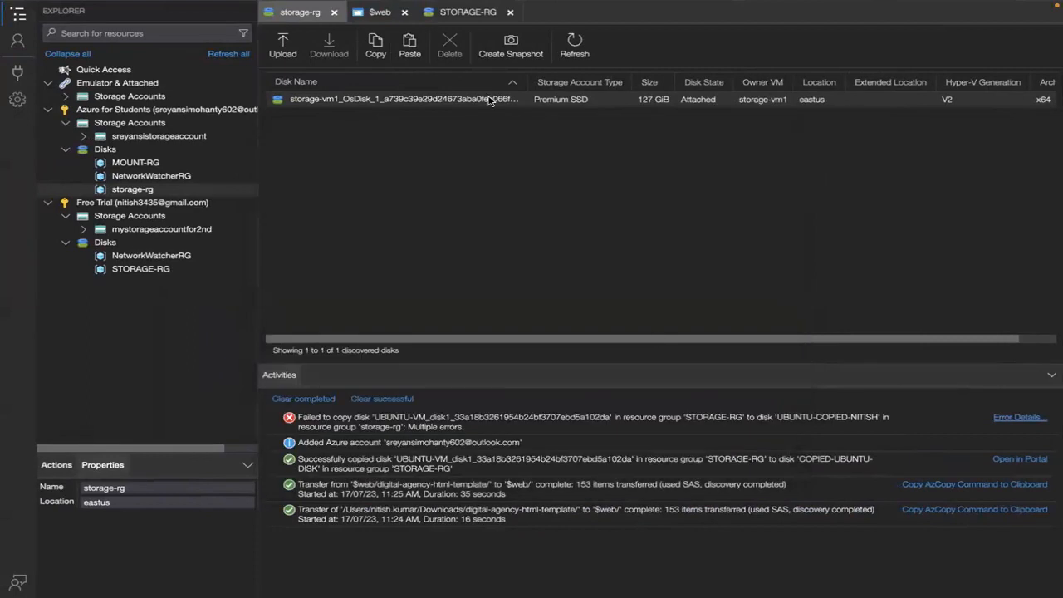
left_click(408, 50)
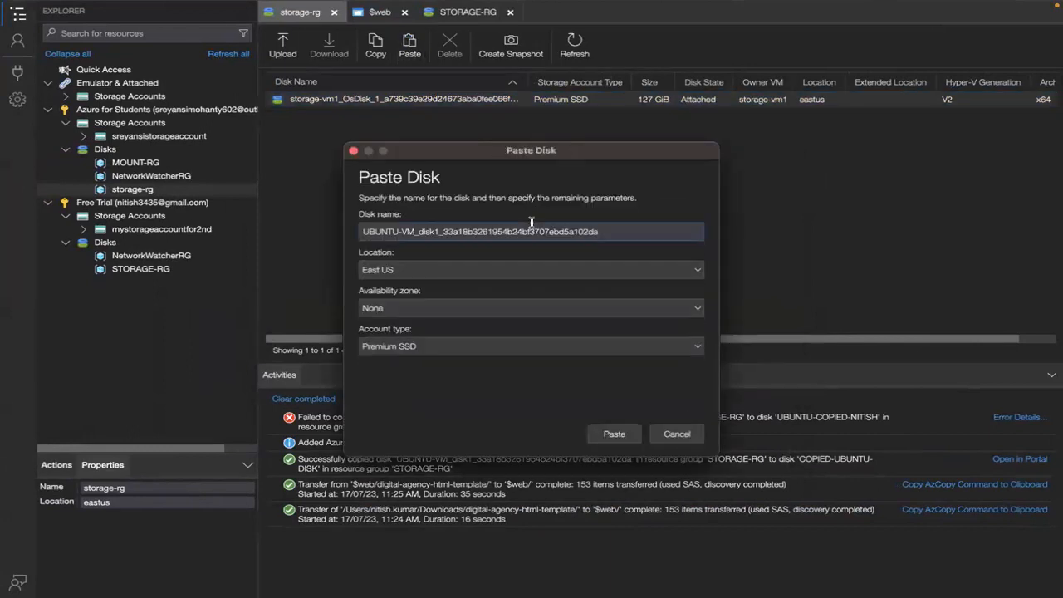
Name the pasted disk "UBUNTU-VM-COPIED-" followed by the disk owner's first name in capitals, and start the copy
left_click_drag(610, 233, 404, 226)
key("BackSpace")
type("M_")
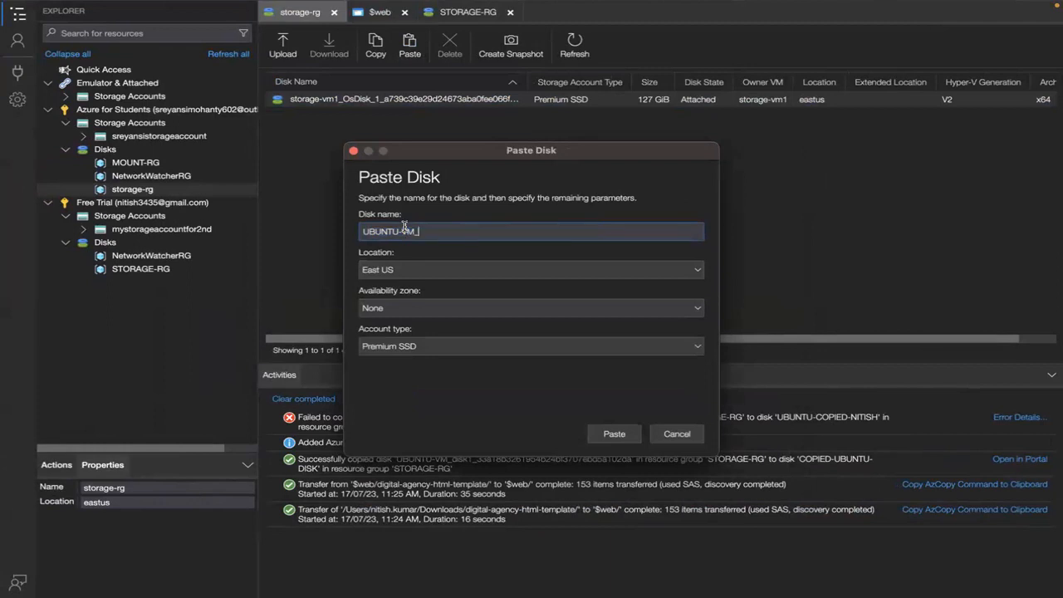
key("BackSpace")
type("-COPIED-NITISH")
left_click(615, 434)
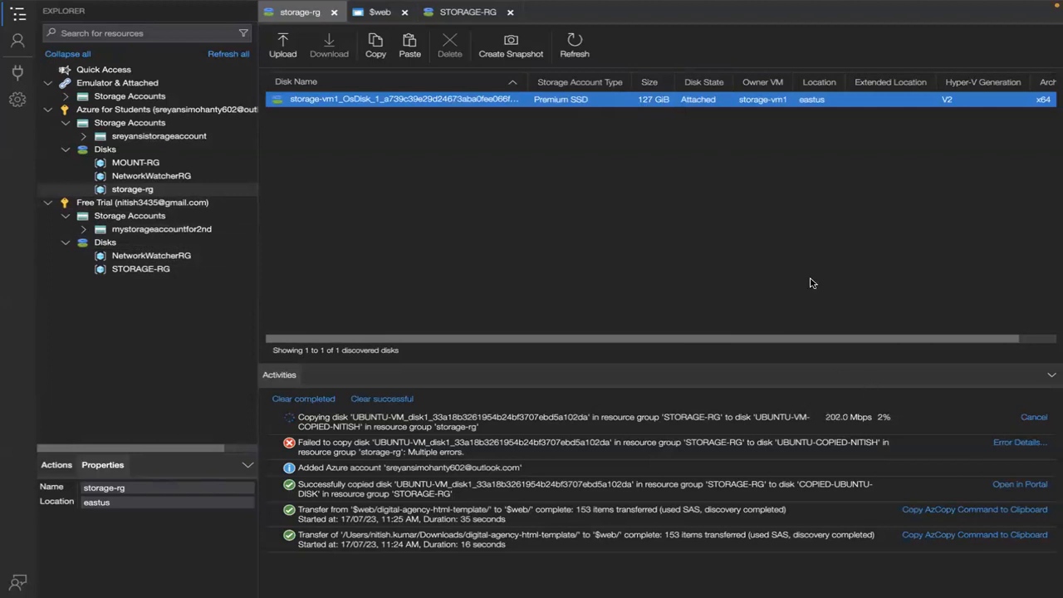
Switch back to the UBUNTU-VM page in the Azure portal
key("ctrl+Right")
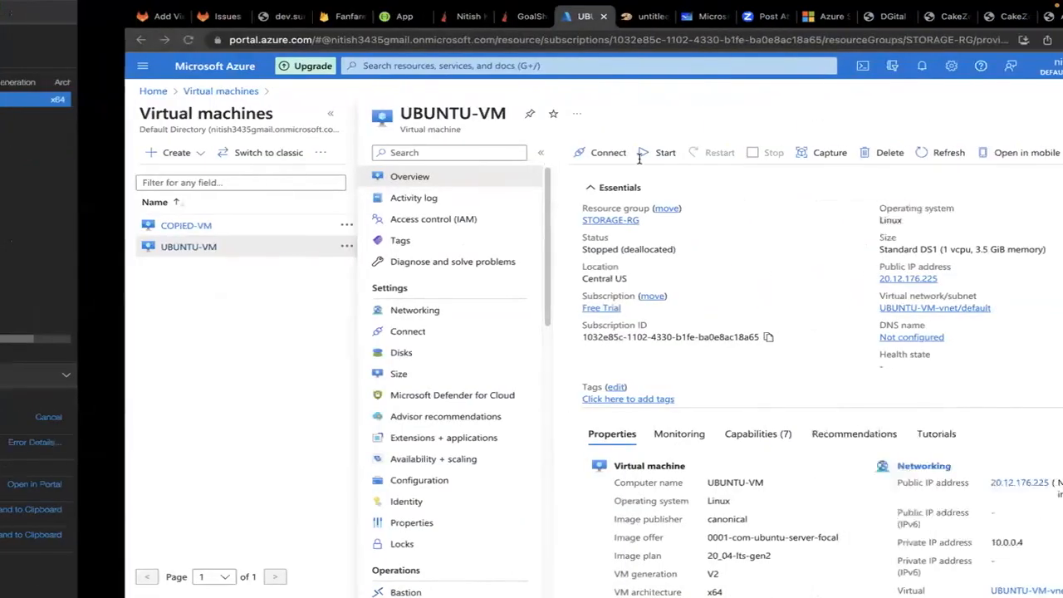
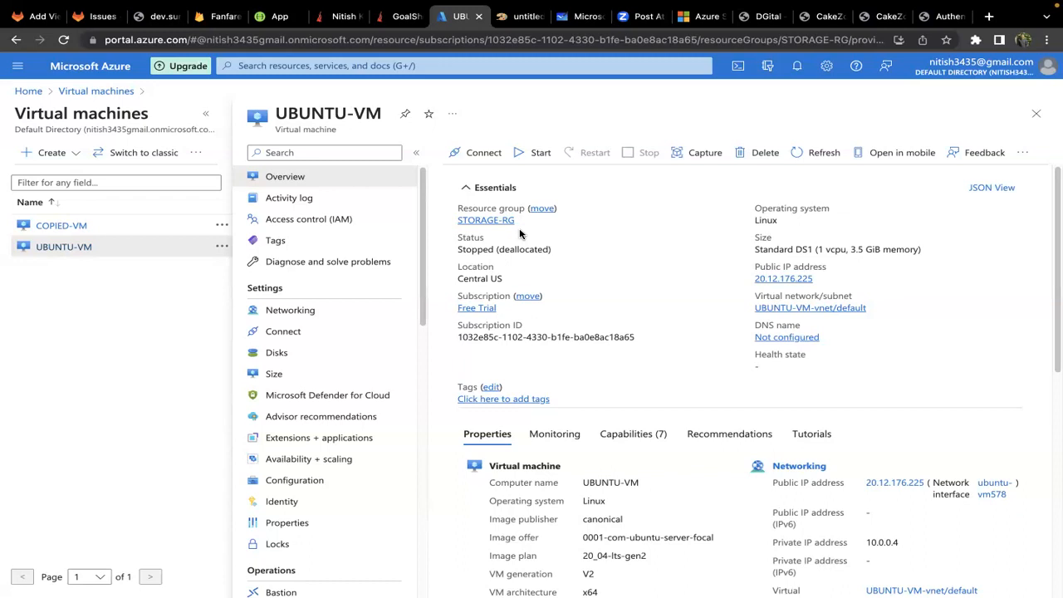
Check the disk copy's progress in Storage Explorer and return to the Azure portal
key("ctrl+Left")
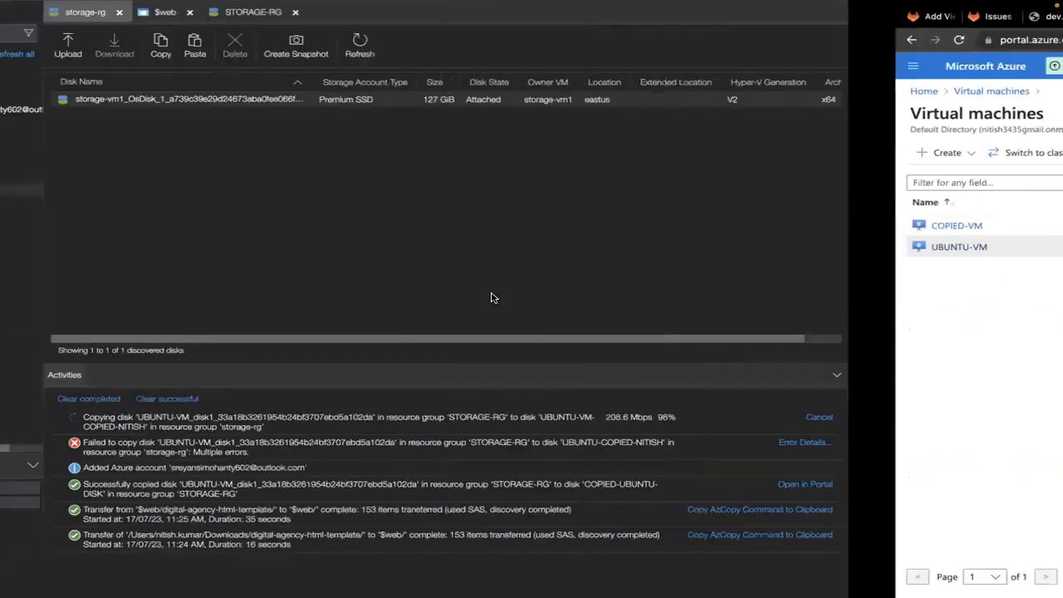
key("ctrl+Right")
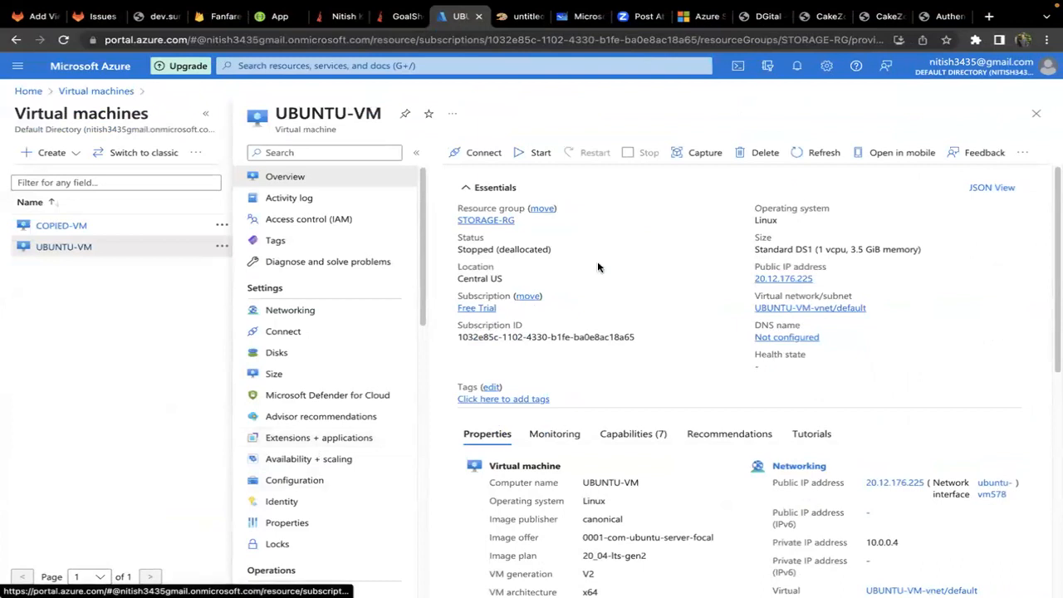
Switch to Microsoft Whiteboard and erase all the existing notes and drawings from the board
left_click(585, 20)
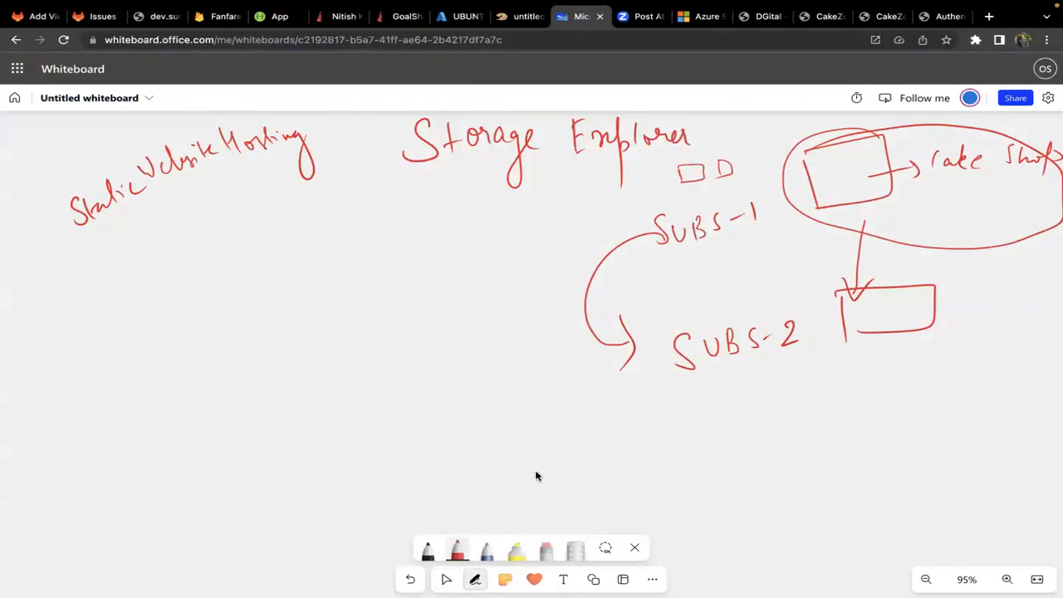
left_click(544, 549)
mouse_move(576, 237)
left_mouse_down()
mouse_move(854, 166)
mouse_move(559, 338)
mouse_move(823, 314)
mouse_move(864, 125)
mouse_move(241, 166)
mouse_move(702, 239)
mouse_move(975, 164)
mouse_move(1014, 205)
left_mouse_up()
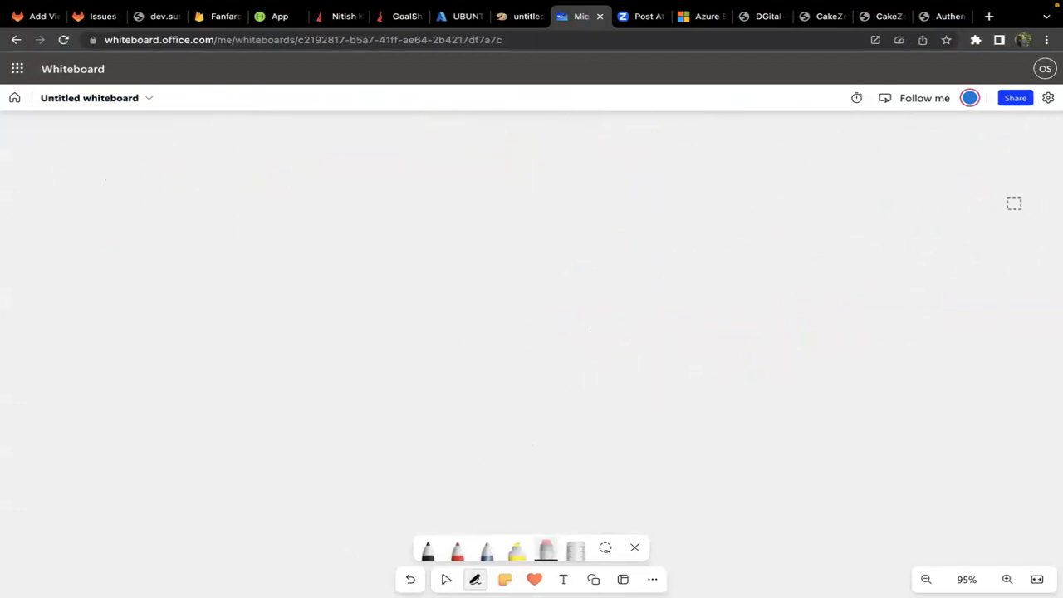
Handwrite the red headings "Managed Disk" and, lower down, "Un Managed Disk" on the whiteboard
left_click(467, 545)
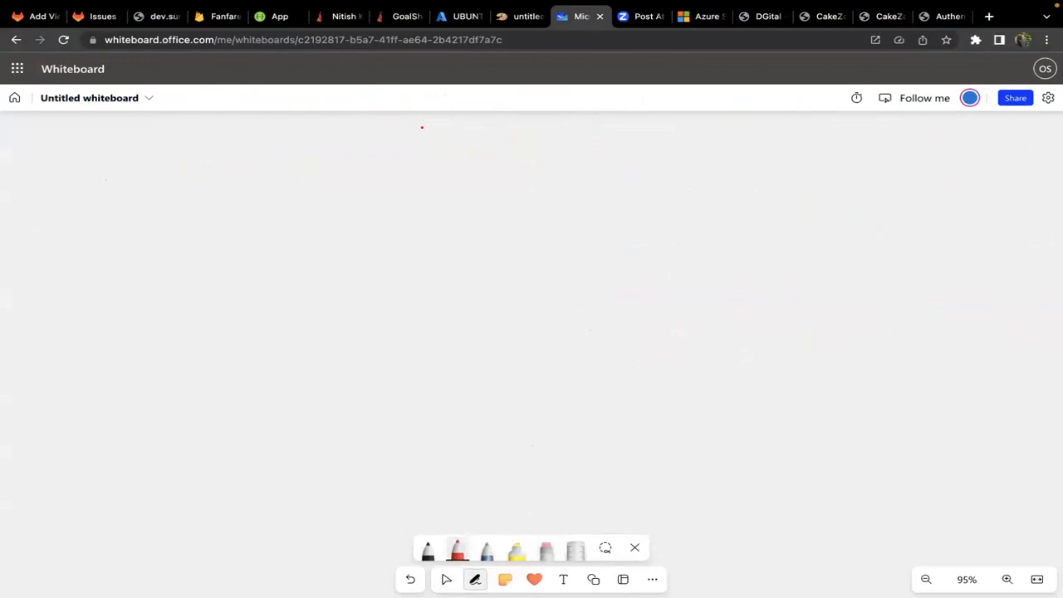
mouse_move(230, 145)
left_mouse_down()
mouse_move(331, 166)
mouse_move(346, 155)
mouse_move(424, 149)
mouse_move(449, 133)
mouse_move(470, 154)
left_mouse_up()
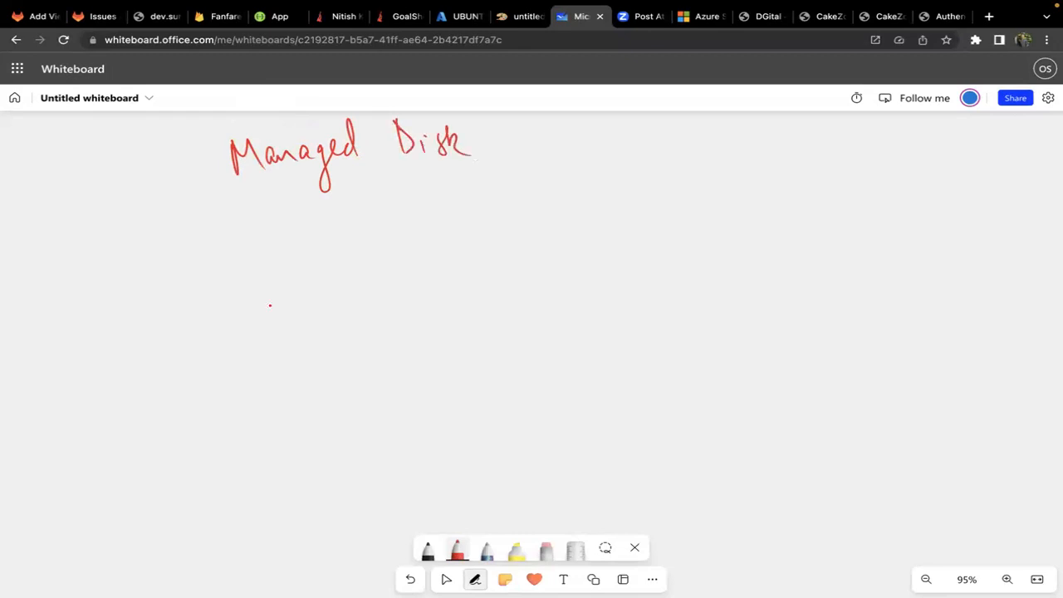
mouse_move(234, 337)
left_mouse_down()
mouse_move(265, 343)
mouse_move(332, 318)
mouse_move(355, 339)
mouse_move(367, 314)
mouse_move(384, 316)
left_mouse_up()
mouse_move(409, 274)
left_mouse_down()
mouse_move(426, 301)
mouse_move(478, 285)
left_mouse_up()
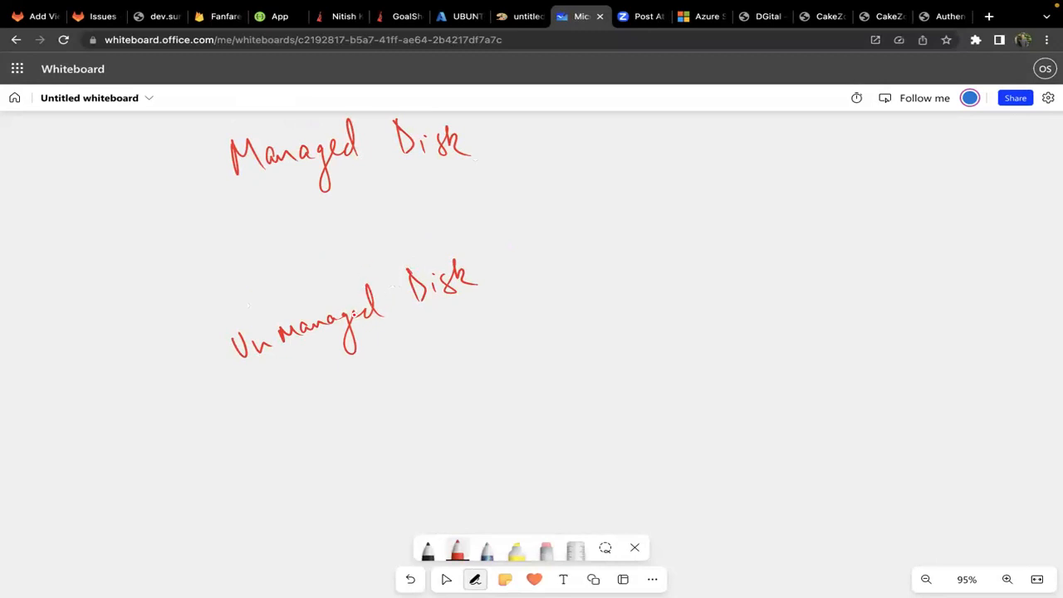
Draw an arrow from the unmanaged disk heading down to "user" and one from the managed disk heading to "Azure"
mouse_move(449, 301)
left_mouse_down()
mouse_move(457, 326)
mouse_move(467, 314)
left_mouse_up()
mouse_move(445, 350)
left_mouse_down()
mouse_move(449, 359)
mouse_move(458, 348)
left_mouse_up()
mouse_move(475, 345)
left_mouse_down()
mouse_move(470, 360)
mouse_move(508, 347)
left_mouse_up()
mouse_move(475, 141)
left_mouse_down()
mouse_move(511, 139)
mouse_move(503, 148)
left_mouse_up()
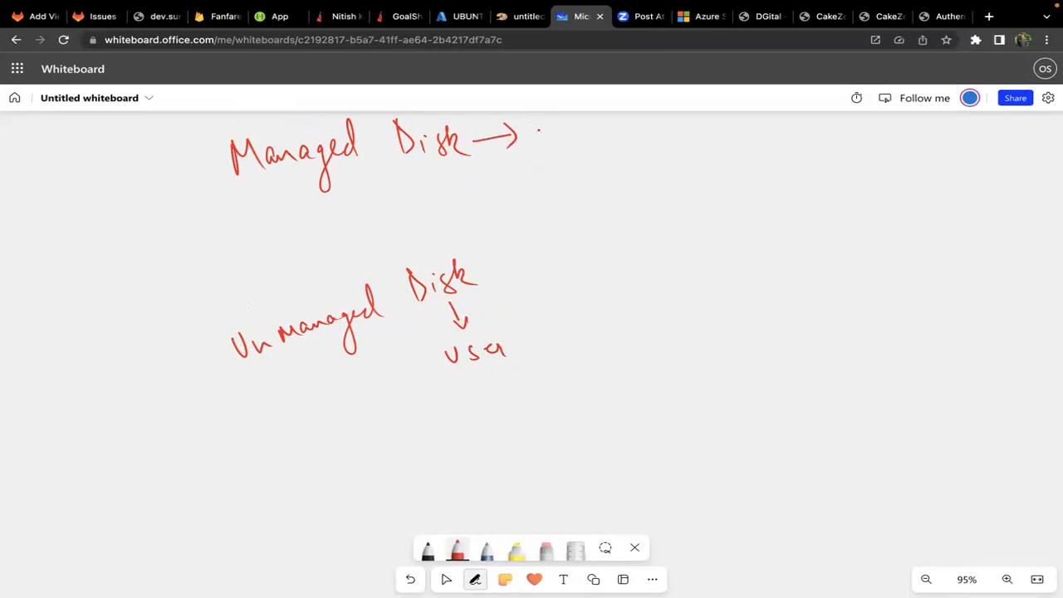
mouse_move(591, 117)
left_mouse_down()
mouse_move(596, 148)
mouse_move(620, 151)
mouse_move(669, 128)
mouse_move(683, 143)
left_mouse_up()
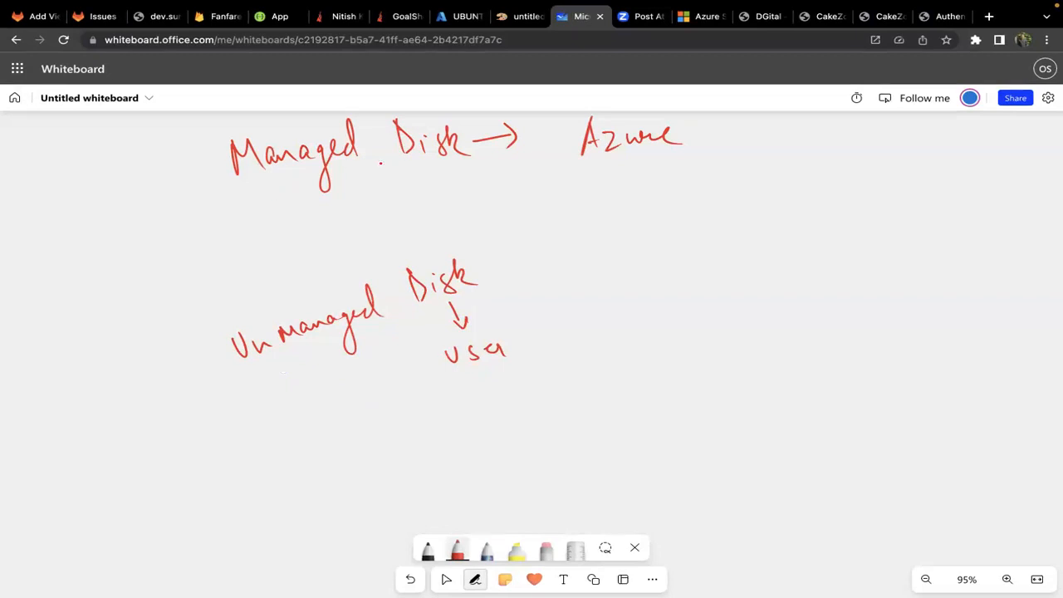
Mark "Managed" with two ticks and write "Backup" beneath it
left_click_drag(191, 197, 274, 127)
left_click_drag(241, 194, 314, 148)
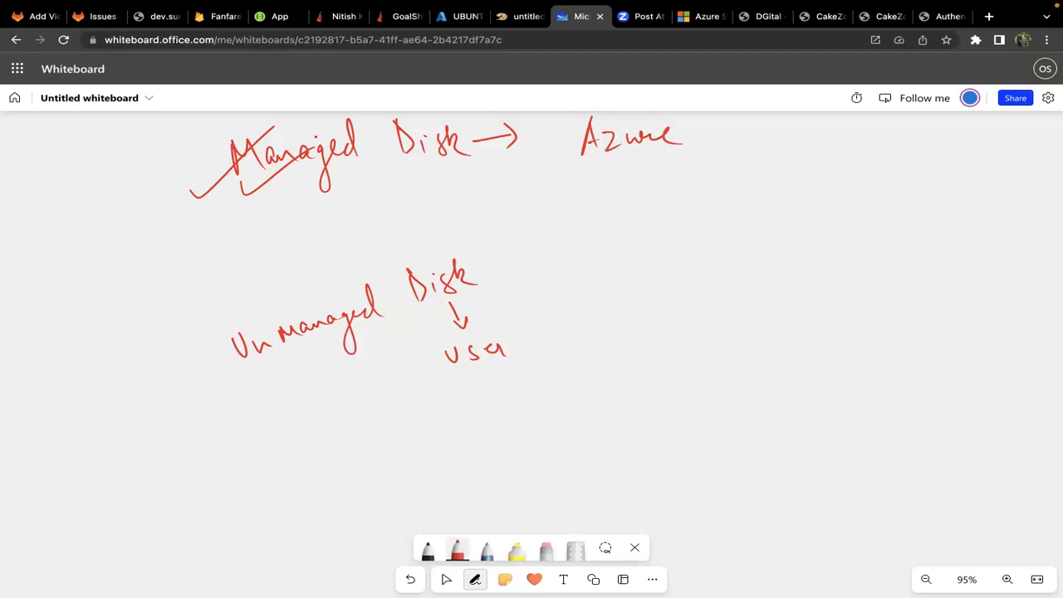
mouse_move(258, 204)
left_mouse_down()
mouse_move(261, 226)
mouse_move(268, 217)
left_mouse_up()
mouse_move(286, 207)
left_mouse_down()
mouse_move(284, 234)
mouse_move(314, 206)
mouse_move(334, 209)
mouse_move(355, 166)
mouse_move(368, 230)
left_mouse_up()
left_click_drag(359, 184, 361, 199)
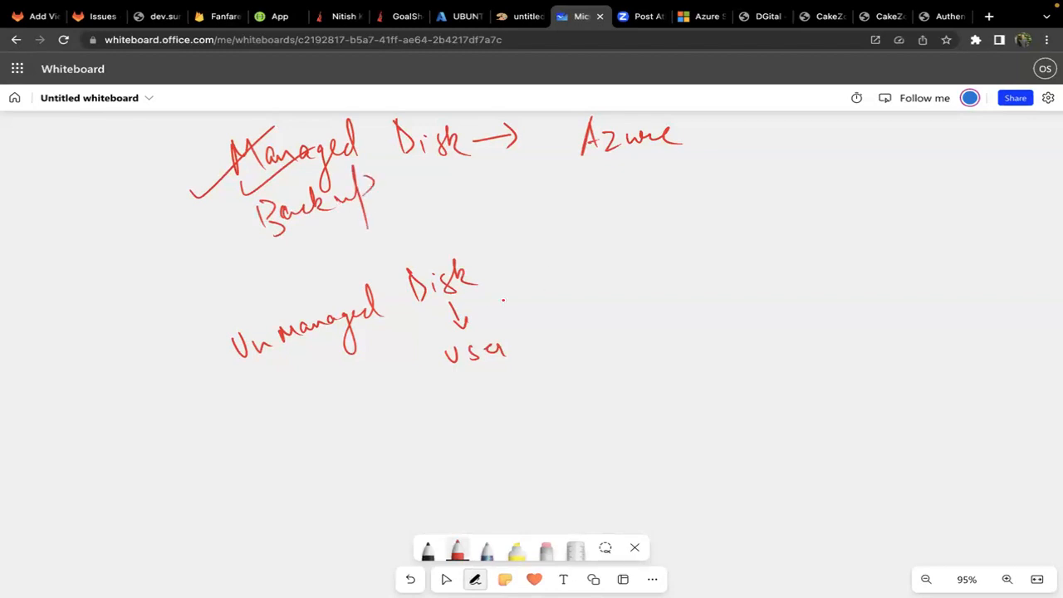
Circle "user" and draw an arrow from it to a handwritten list of Redundancy, Backup and Management
mouse_move(486, 323)
left_mouse_down()
mouse_move(471, 328)
mouse_move(576, 349)
mouse_move(457, 326)
left_mouse_up()
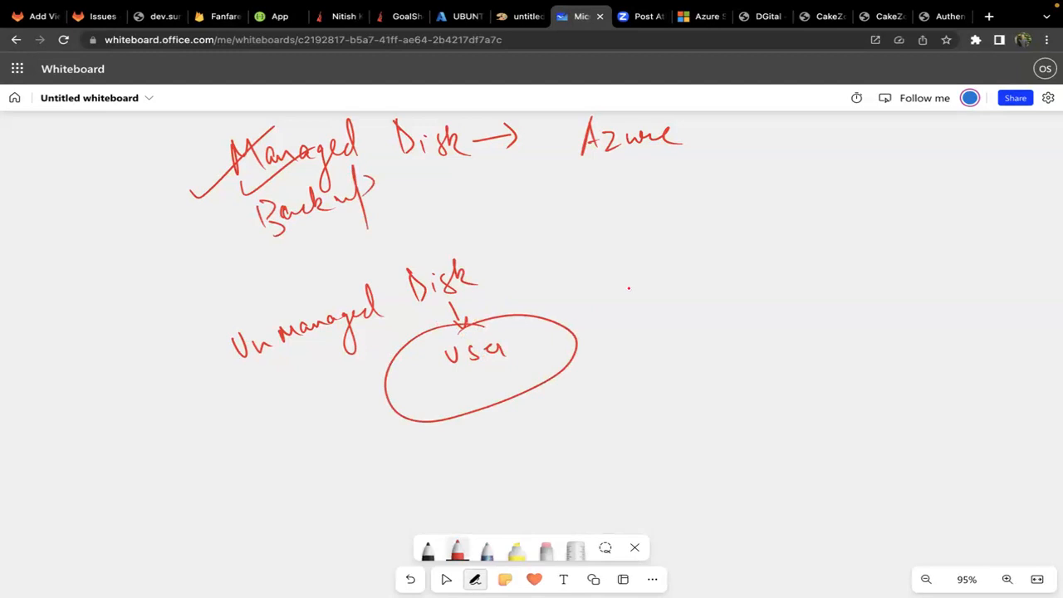
left_click_drag(570, 338, 653, 315)
left_click_drag(638, 302, 639, 333)
left_click_drag(700, 279, 698, 309)
mouse_move(699, 284)
left_mouse_down()
mouse_move(717, 300)
mouse_move(846, 274)
mouse_move(837, 314)
left_mouse_up()
mouse_move(711, 332)
left_mouse_down()
mouse_move(713, 363)
mouse_move(811, 339)
mouse_move(817, 375)
left_mouse_up()
mouse_move(711, 414)
left_mouse_down()
mouse_move(714, 387)
mouse_move(750, 411)
mouse_move(869, 387)
mouse_move(882, 364)
left_mouse_up()
left_click_drag(851, 389, 886, 384)
Bracket the three listed responsibilities with a curly brace and label it "USER"
left_click_drag(861, 261, 902, 387)
mouse_move(936, 290)
left_mouse_down()
mouse_move(961, 289)
mouse_move(970, 314)
mouse_move(993, 314)
left_mouse_up()
left_click_drag(996, 300, 1033, 287)
mouse_move(1033, 288)
left_mouse_down()
mouse_move(1056, 298)
mouse_move(1062, 323)
left_mouse_up()
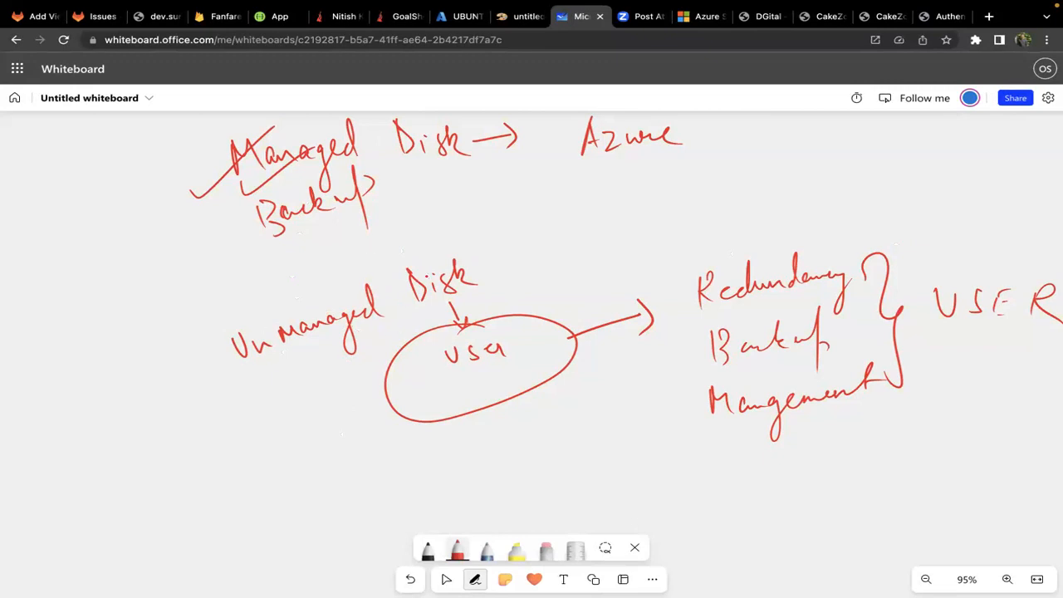
Draw an arrow from the unmanaged disk heading and write "Straight Forward Managed" beside it
mouse_move(475, 271)
left_mouse_down()
mouse_move(552, 249)
mouse_move(545, 264)
left_mouse_up()
mouse_move(602, 246)
left_mouse_down()
mouse_move(621, 231)
mouse_move(701, 218)
mouse_move(720, 183)
left_mouse_up()
mouse_move(523, 205)
left_mouse_down()
mouse_move(517, 218)
mouse_move(574, 211)
mouse_move(606, 184)
mouse_move(653, 172)
mouse_move(671, 180)
mouse_move(717, 166)
mouse_move(738, 177)
left_mouse_up()
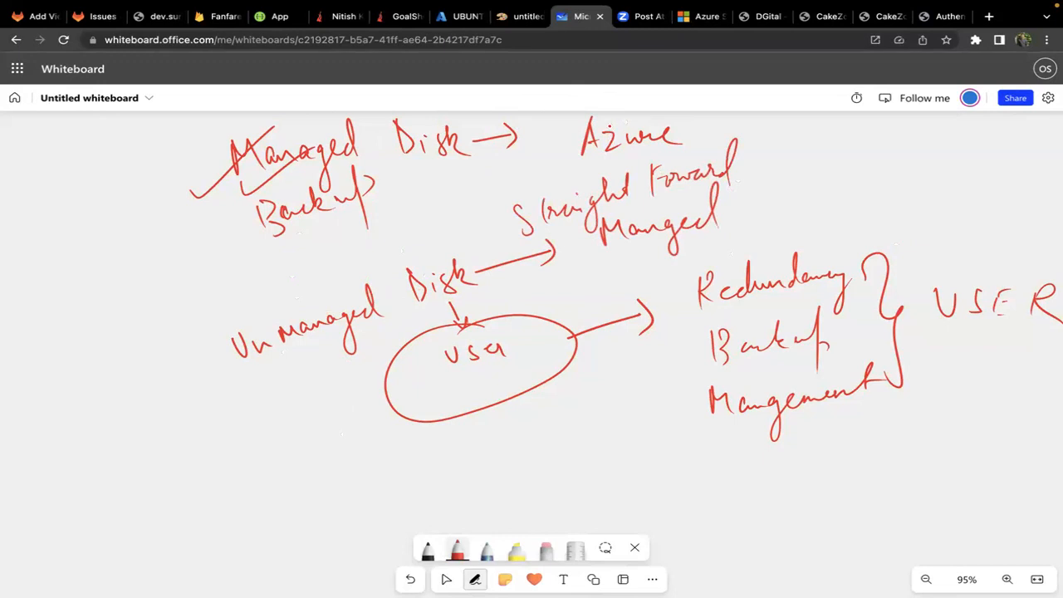
Write "Platform Managed Disk" beside the Azure note, and leave the pen for the selection tool
mouse_move(845, 135)
left_mouse_down()
mouse_move(844, 179)
mouse_move(864, 143)
left_mouse_up()
mouse_move(878, 135)
left_mouse_down()
mouse_move(879, 165)
mouse_move(890, 158)
left_mouse_up()
left_click_drag(902, 131, 917, 190)
mouse_move(936, 147)
left_mouse_down()
mouse_move(941, 161)
mouse_move(967, 153)
left_mouse_up()
mouse_move(850, 220)
left_mouse_down()
mouse_move(862, 201)
mouse_move(974, 214)
left_mouse_up()
mouse_move(1017, 176)
left_mouse_down()
mouse_move(1018, 204)
mouse_move(1062, 201)
left_mouse_up()
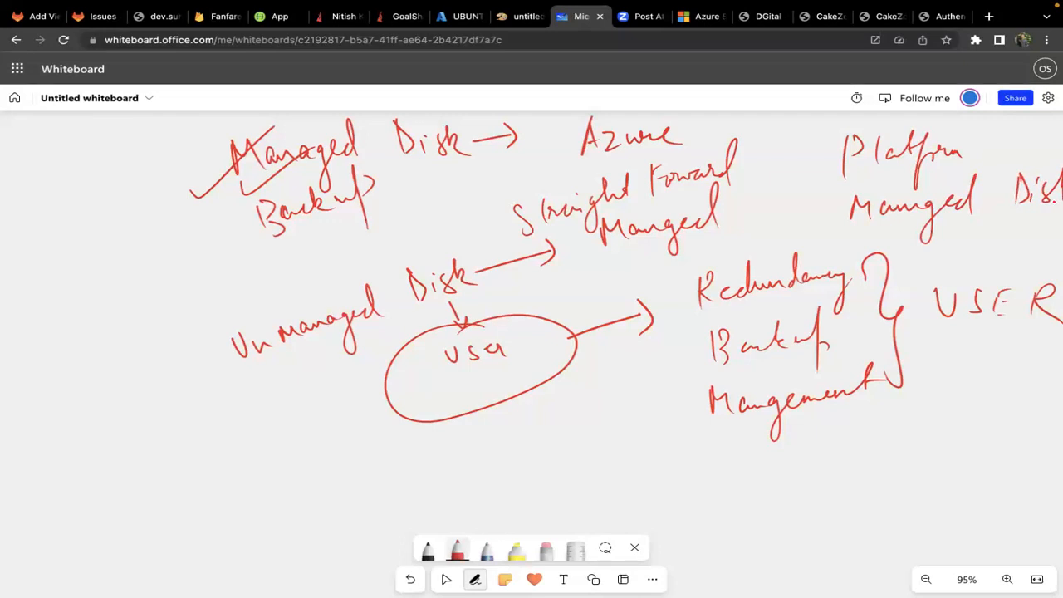
left_click(446, 579)
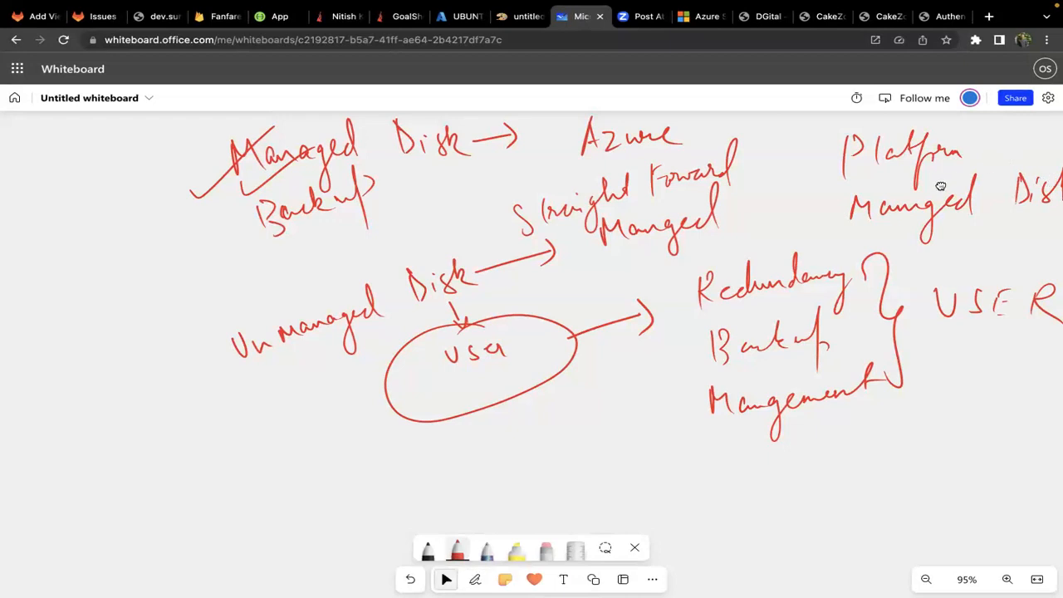
Switch to Storage Explorer and select the copied 30 GiB disk in storage-rg
key("ctrl+Left")
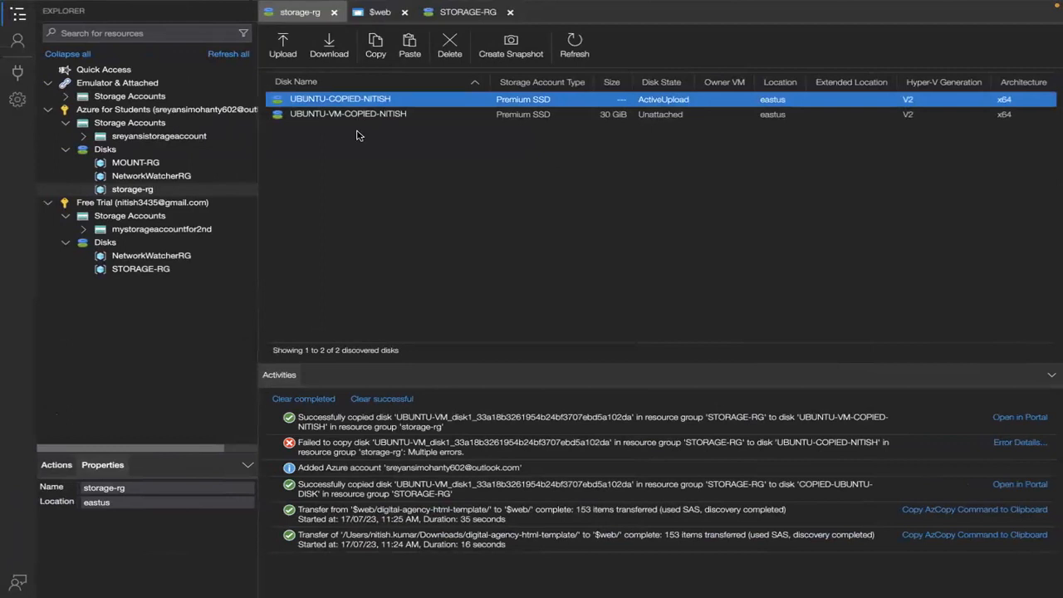
left_click(314, 117)
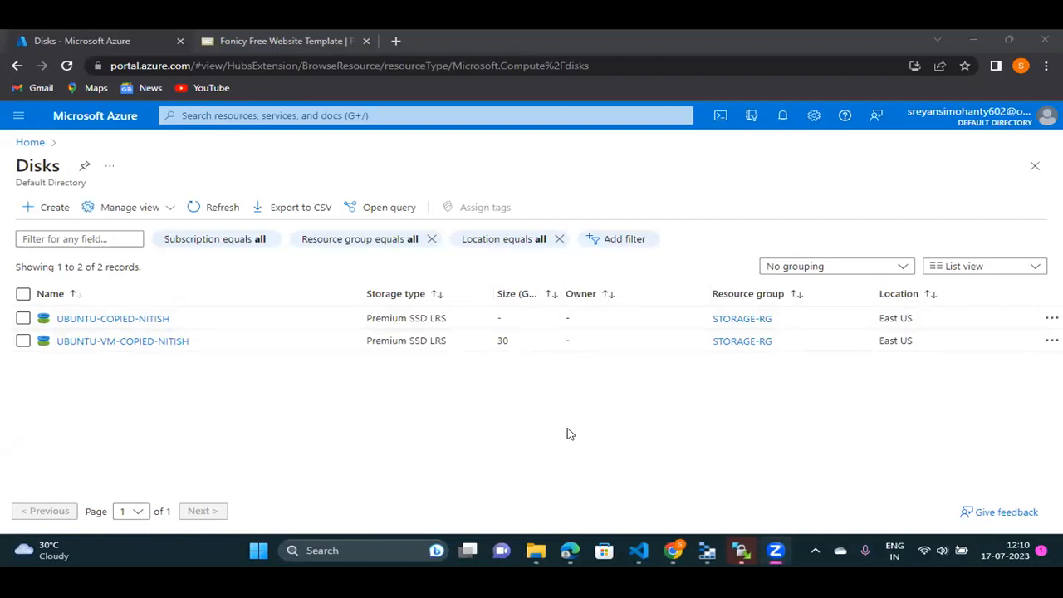
In the second account's Azure portal, open the copied 30 GiB disk and start creating a virtual machine from it
mouse_move(707, 560)
left_click(117, 343)
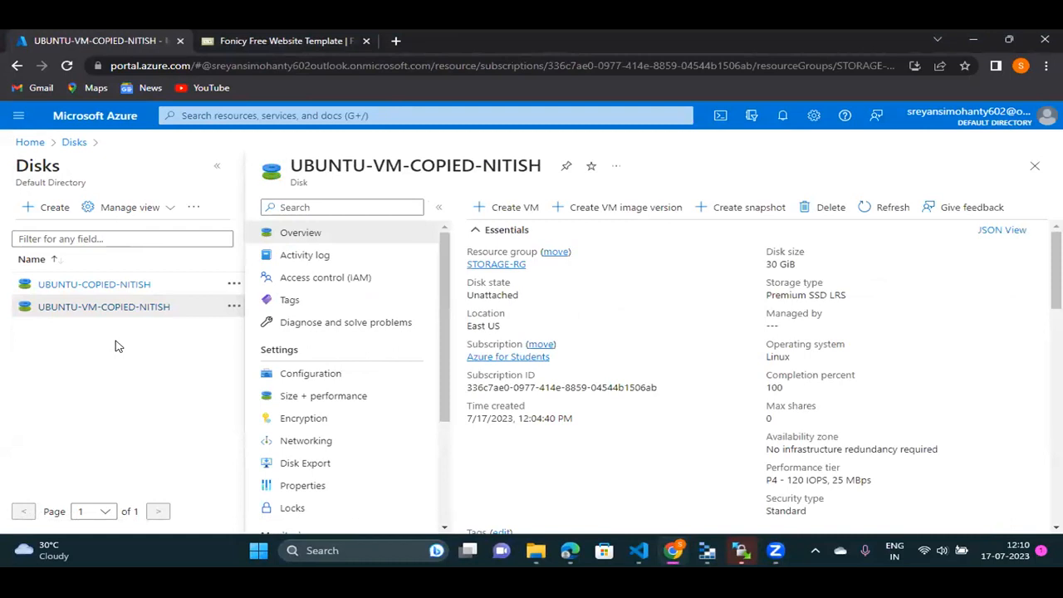
left_click(504, 208)
Name the virtual machine "MYVMFROM-" followed by the source disk owner's first name in capitals
scroll(623, 386, "down", 1)
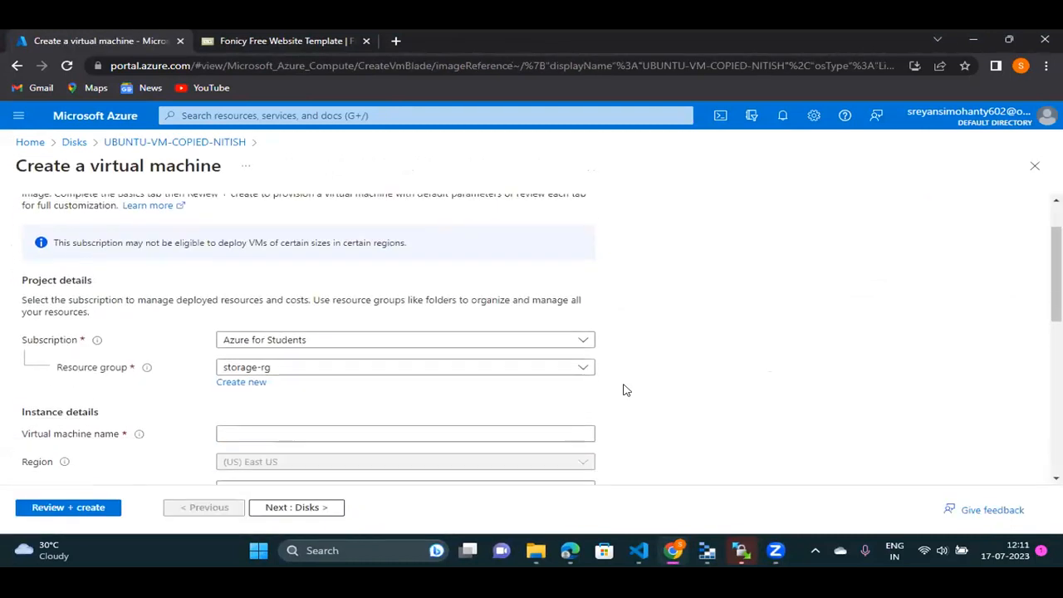
scroll(625, 389, "down", 3)
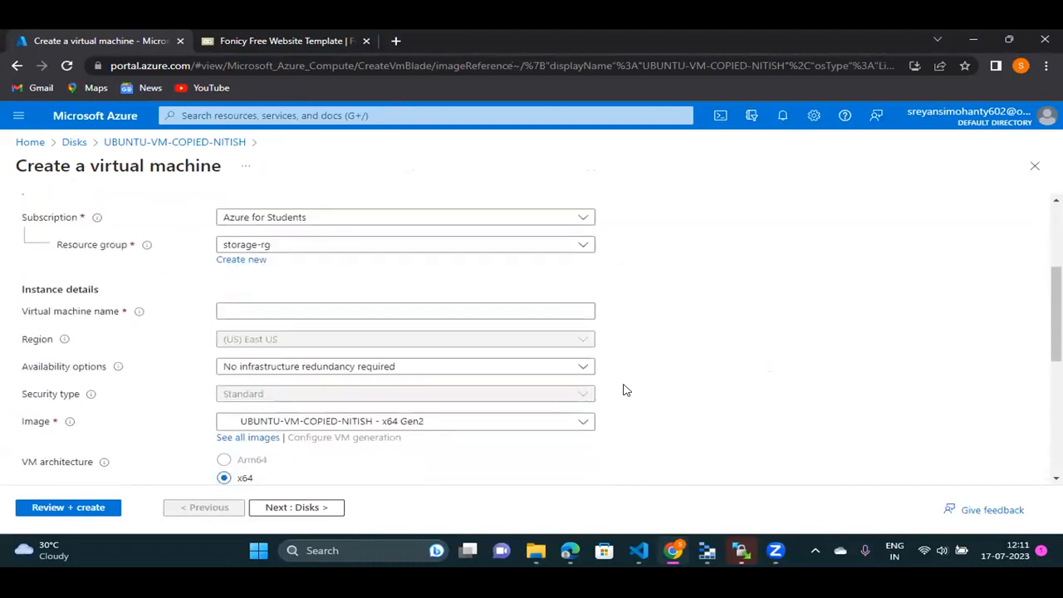
left_click(515, 309)
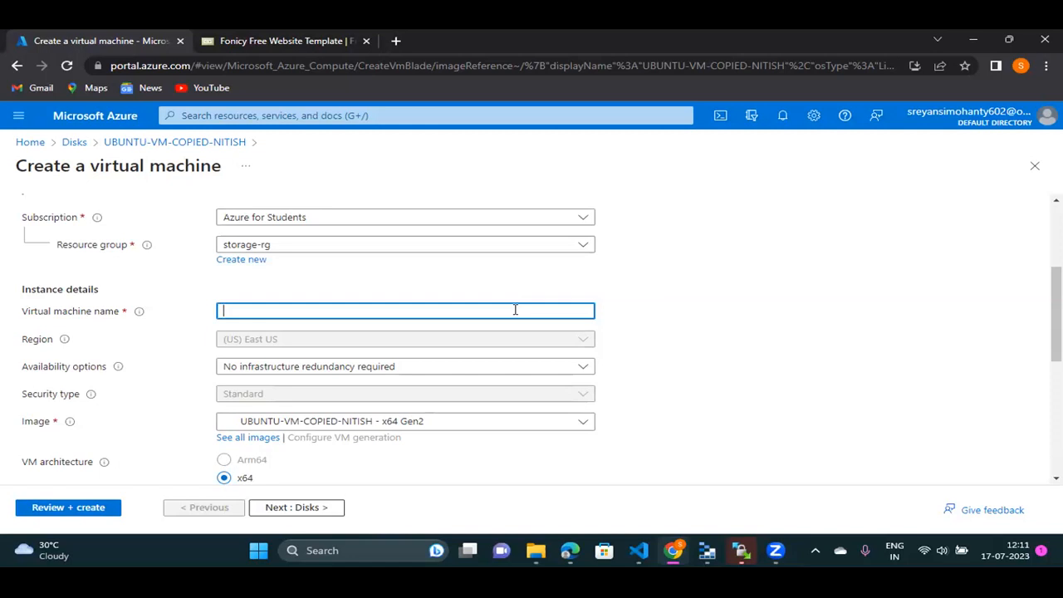
type("MYVMFROMNITISH")
key("Left")
key("Left")
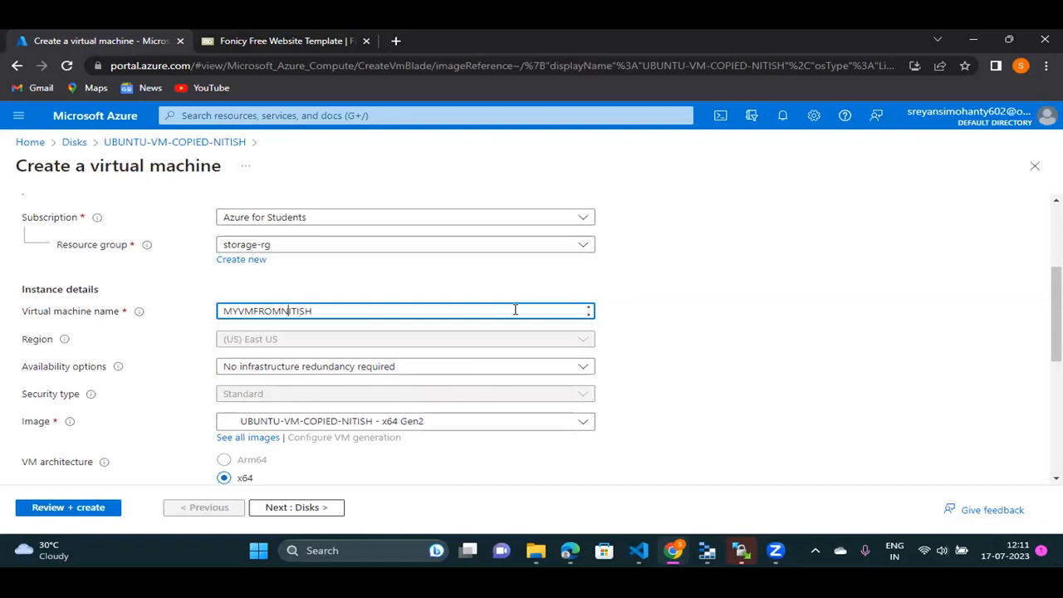
key("Left")
type("-")
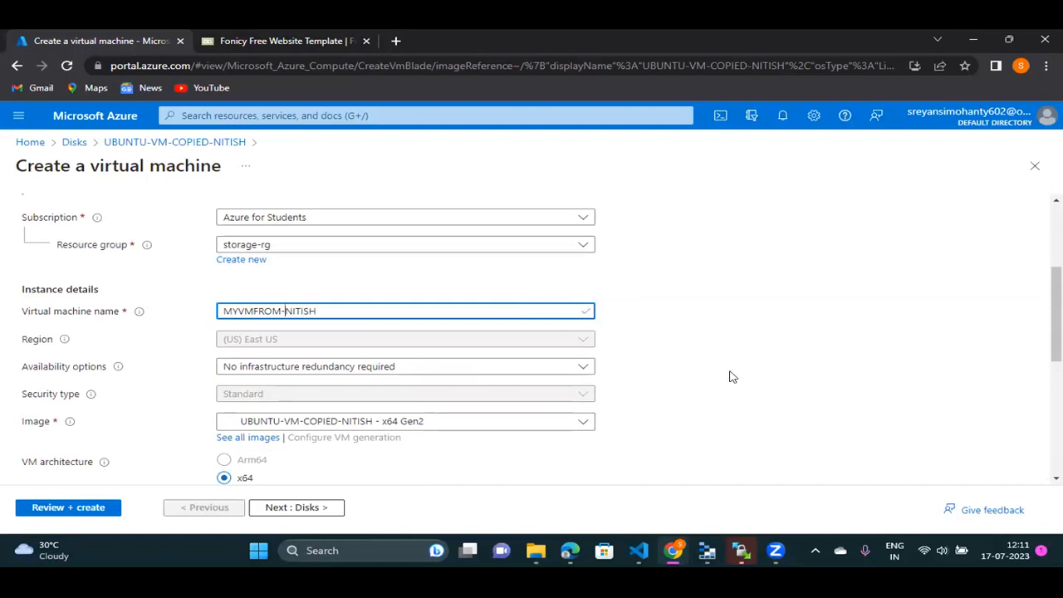
Allow HTTP (80) and HTTPS (443) as inbound ports in addition to SSH (22)
scroll(731, 377, "down", 2)
scroll(731, 376, "down", 1)
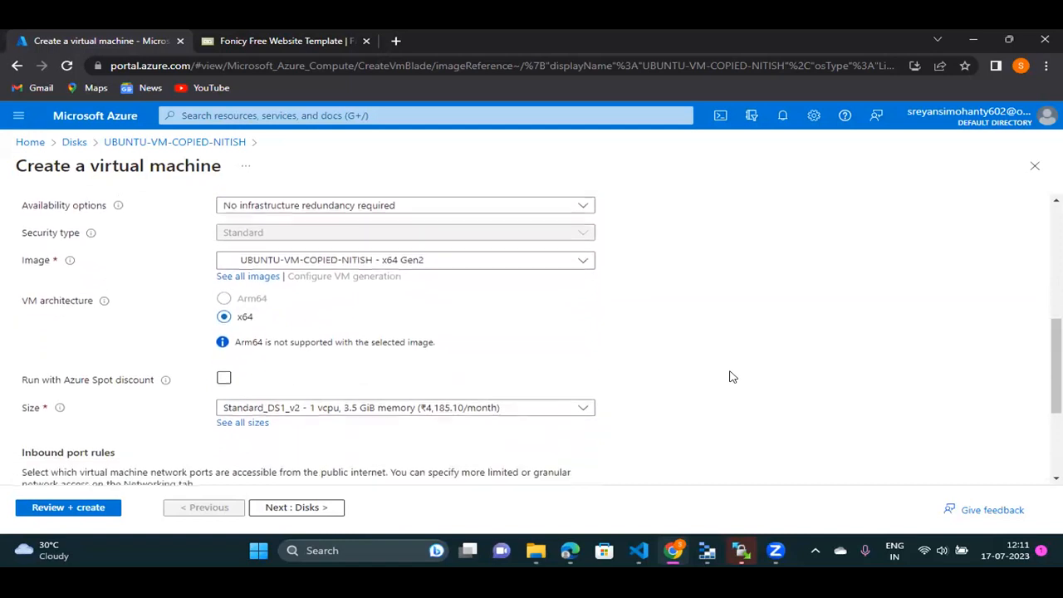
scroll(733, 374, "down", 1)
scroll(731, 372, "down", 2)
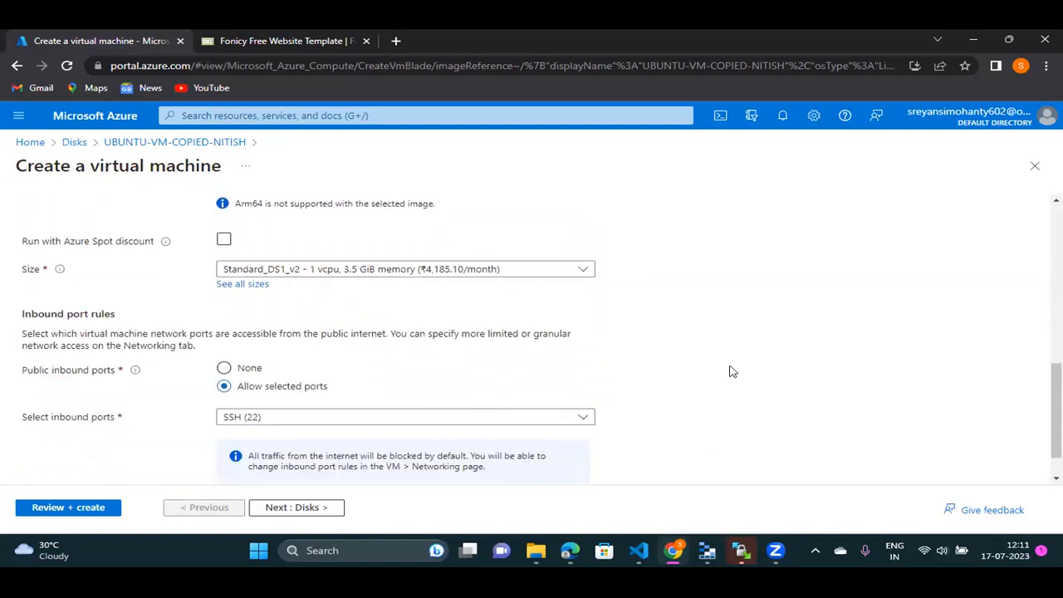
left_click(381, 379)
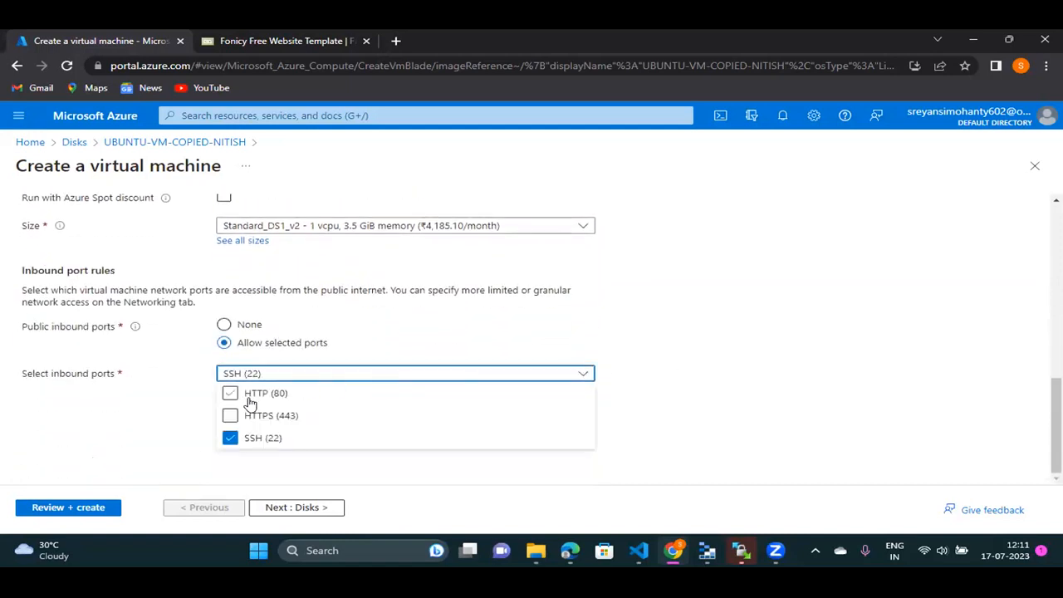
left_click(245, 394)
left_click(247, 418)
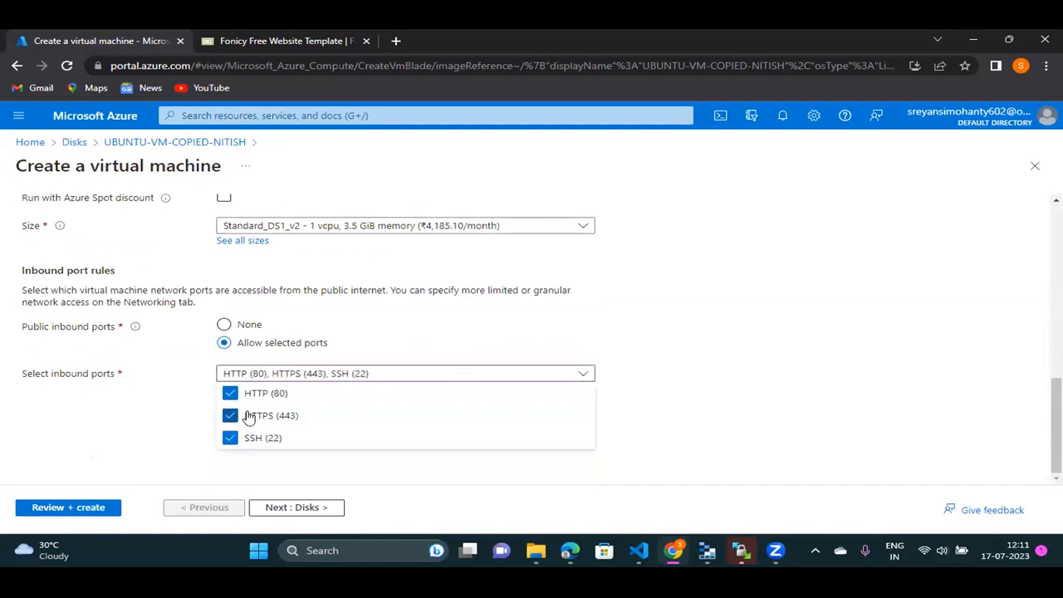
Review the virtual machine's disk options, keep the defaults and continue to the networking settings
left_click(306, 507)
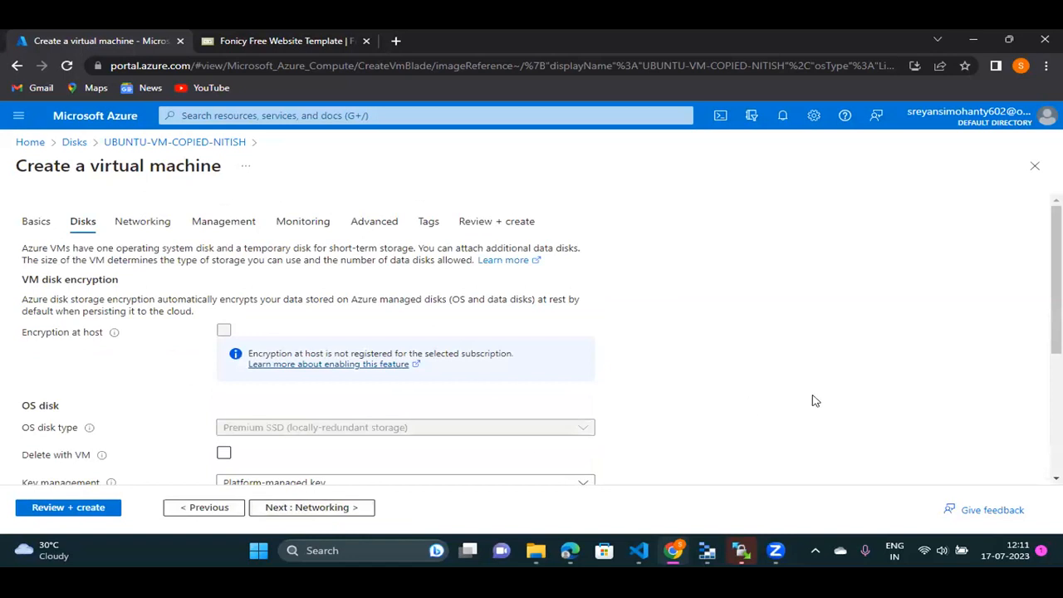
scroll(814, 401, "down", 1)
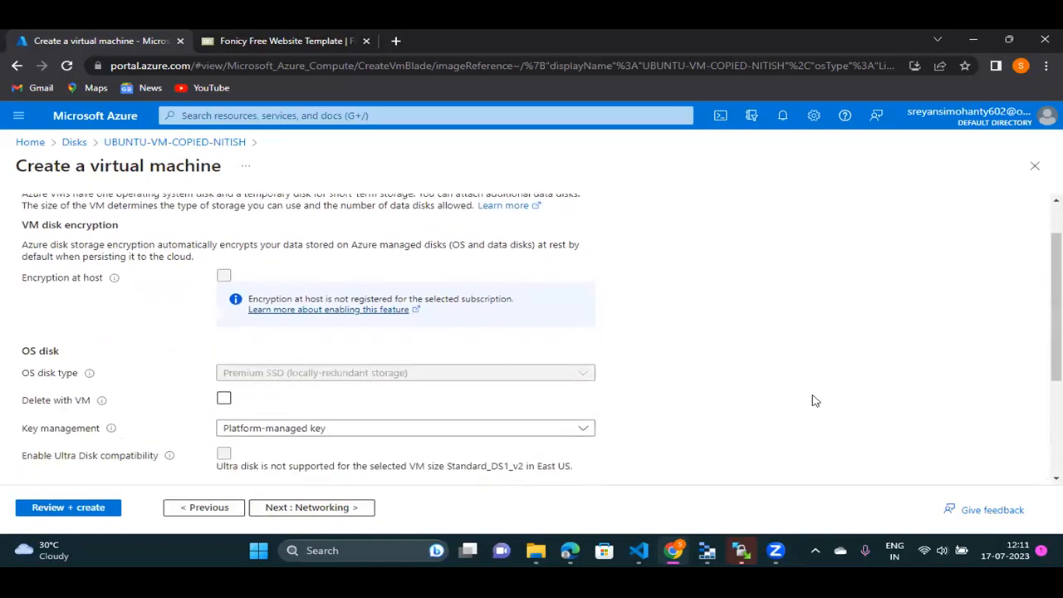
scroll(814, 401, "down", 2)
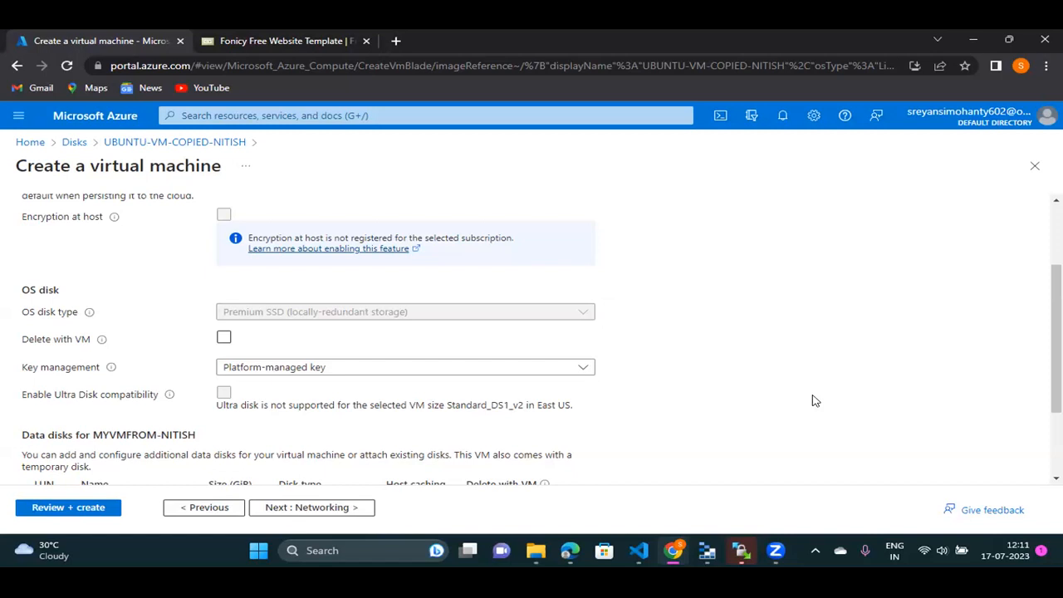
left_click(280, 511)
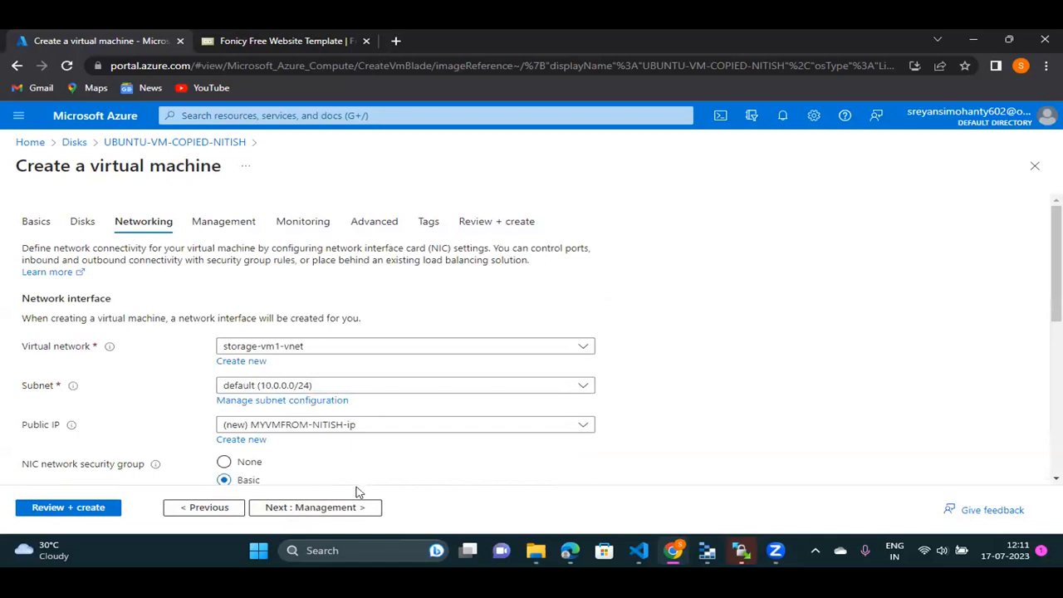
Review the networking settings, keep the defaults and continue to the management options
scroll(363, 466, "down", 1)
scroll(363, 465, "down", 2)
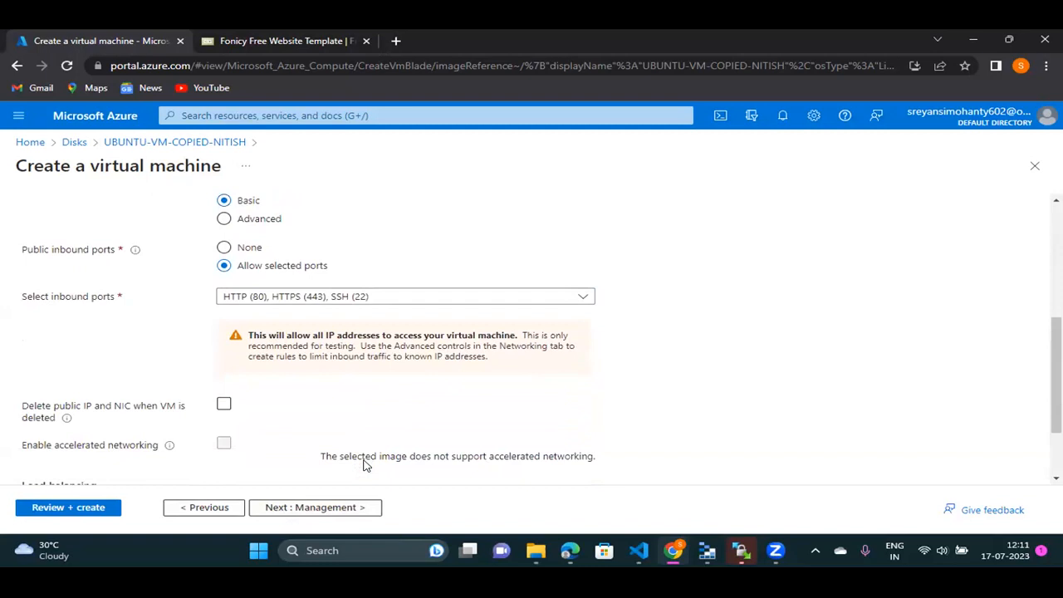
scroll(363, 465, "down", 1)
left_click(332, 514)
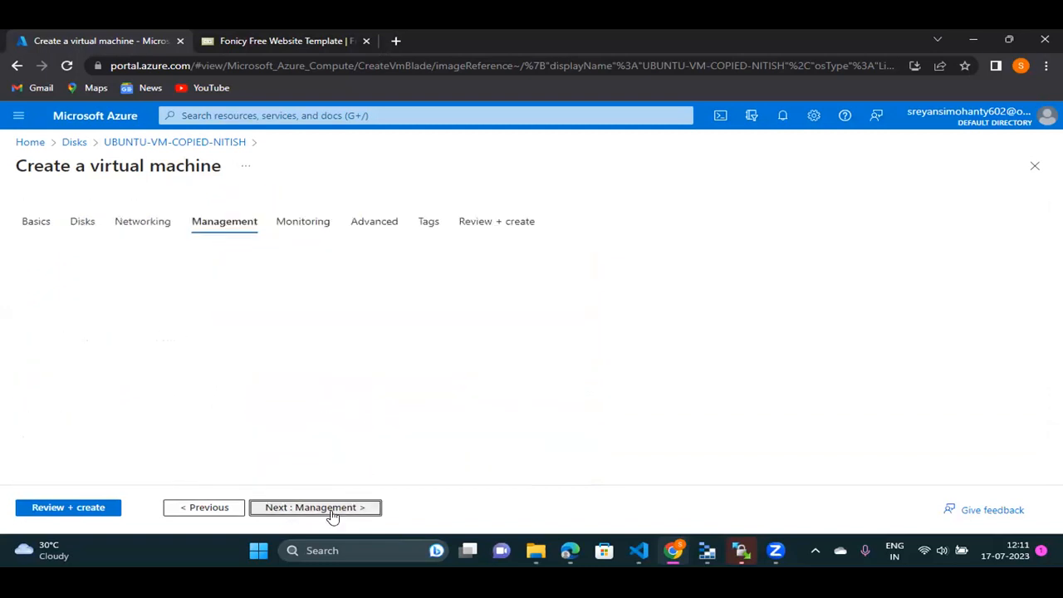
left_click(332, 514)
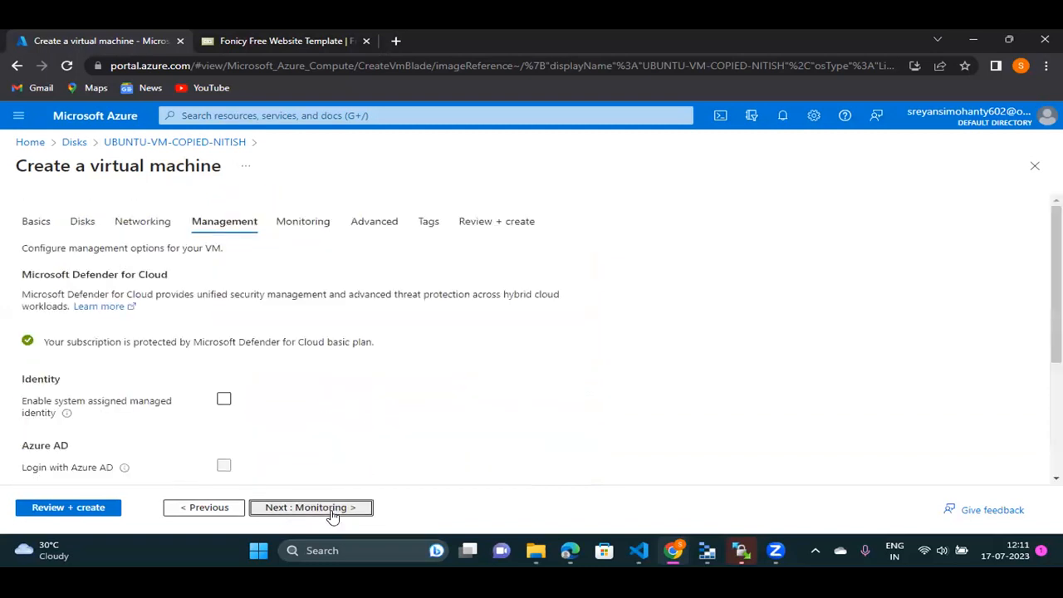
Keep the default management, monitoring, advanced and tag settings, then validate and create the virtual machine
left_click(333, 513)
left_click(332, 514)
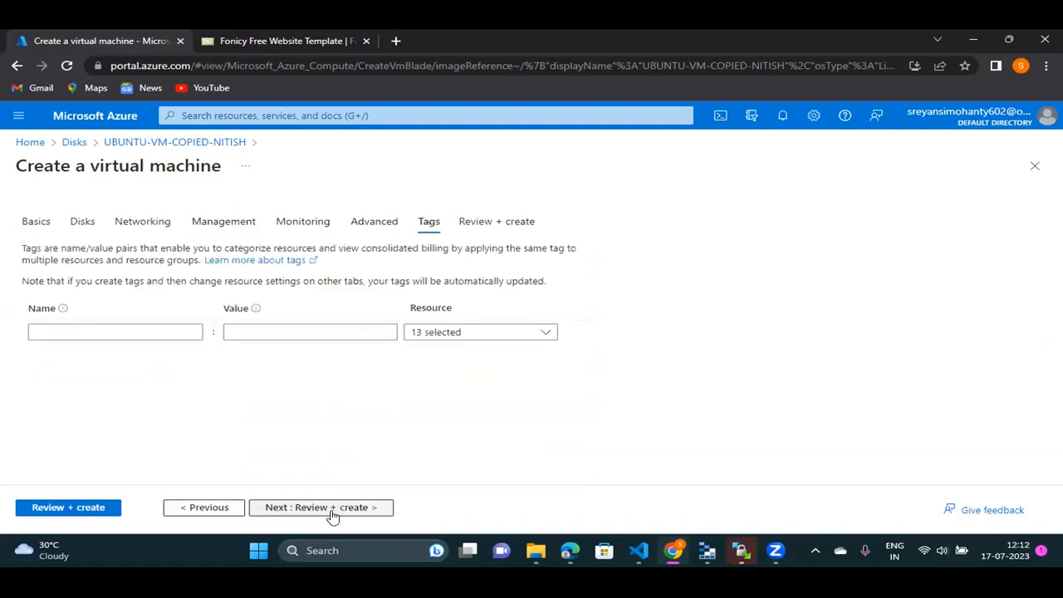
left_click(333, 513)
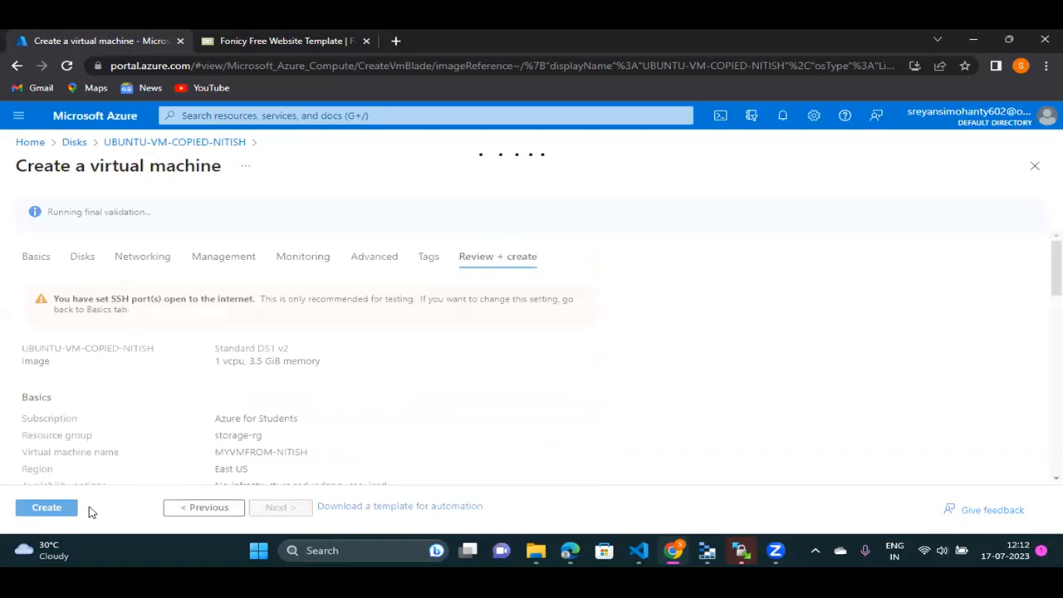
left_click(65, 511)
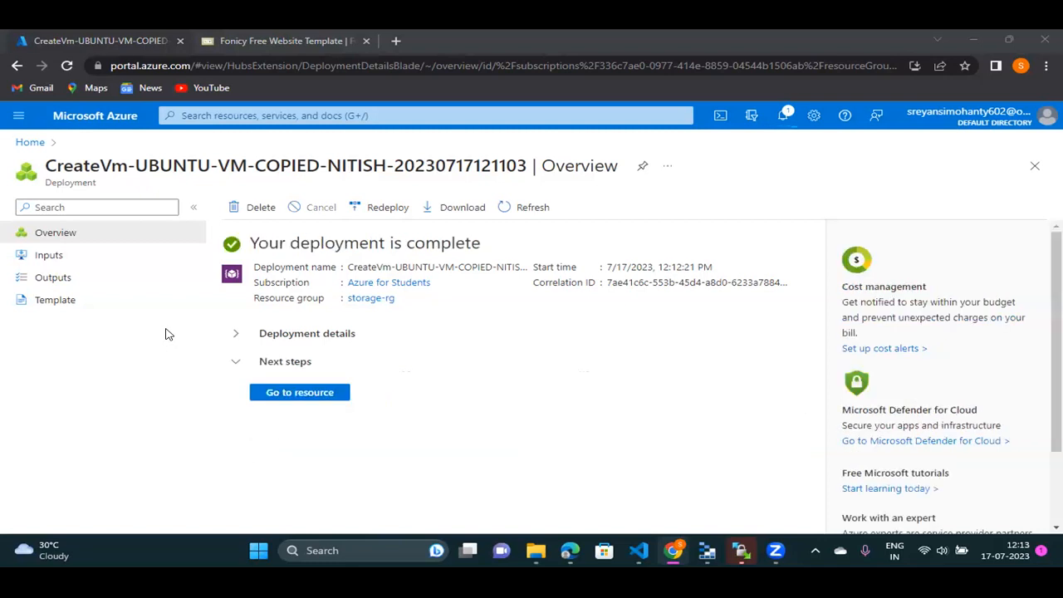
Open the newly deployed virtual machine's resource page and copy its public IP address
left_click(306, 396)
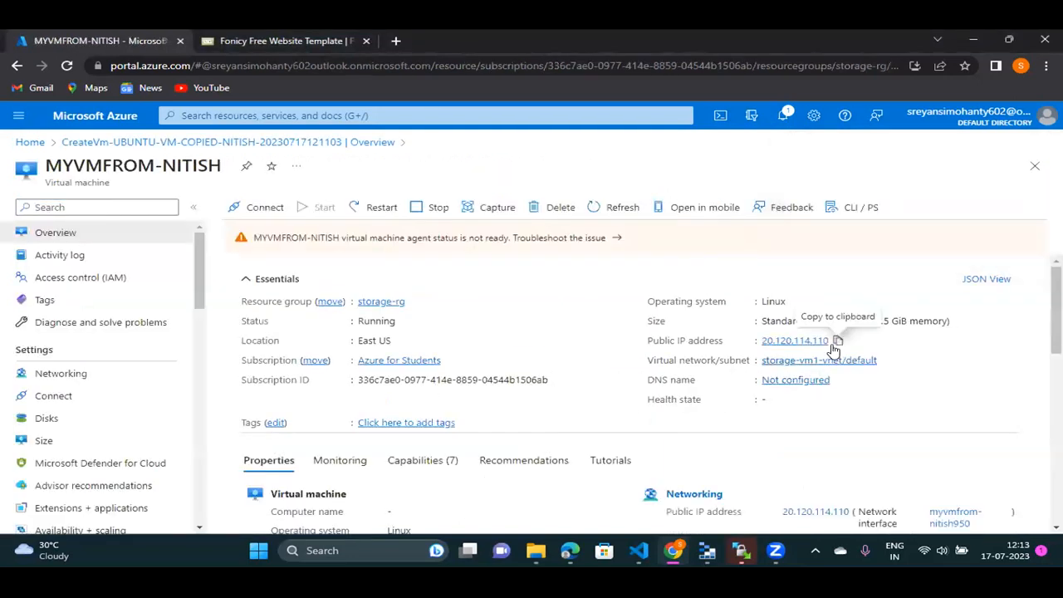
left_click(839, 341)
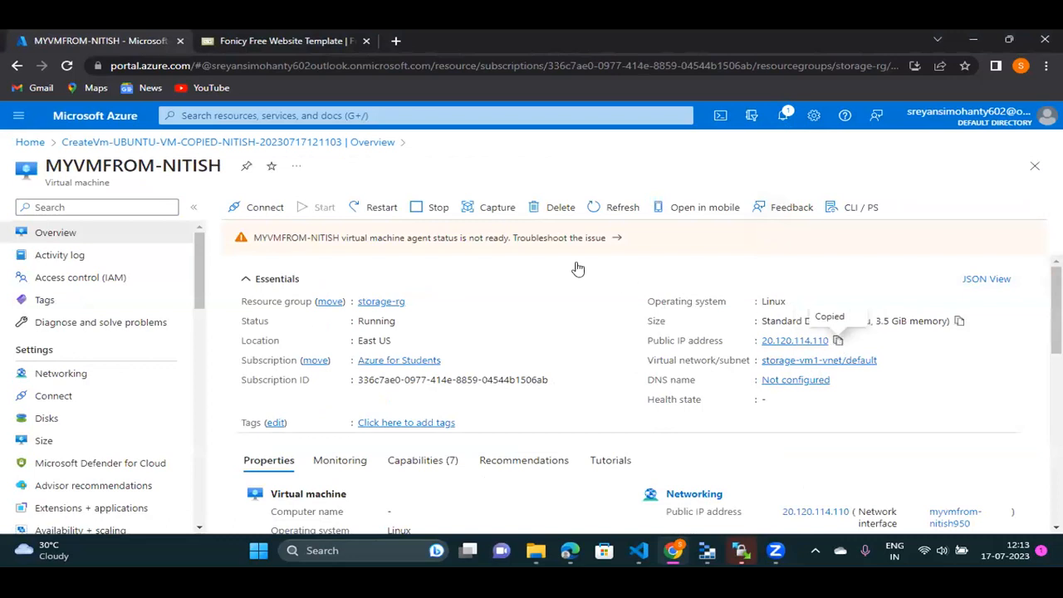
left_click(180, 72)
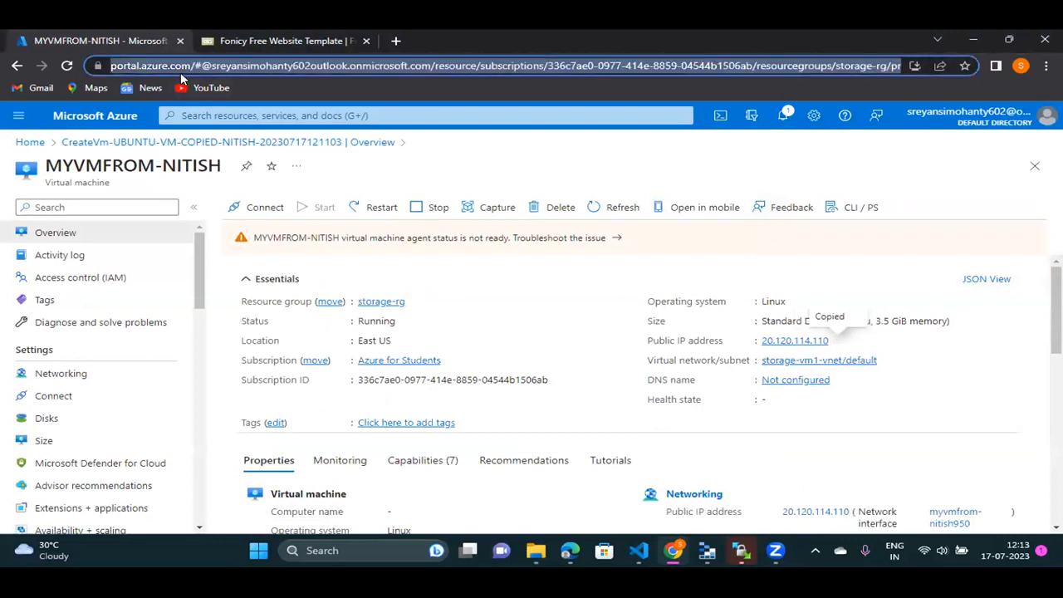
key("BackSpace")
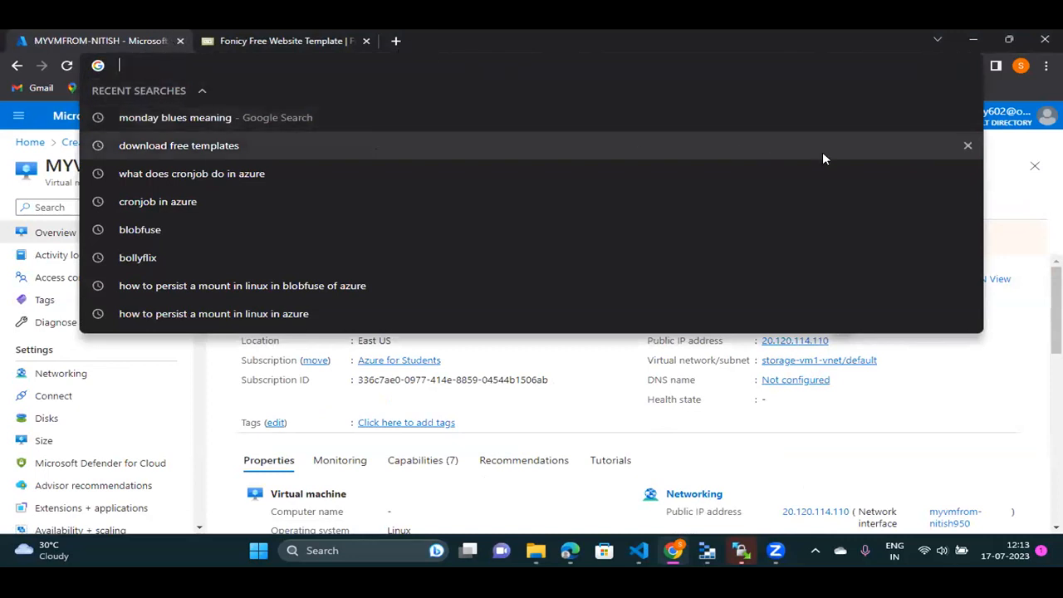
left_click(1011, 199)
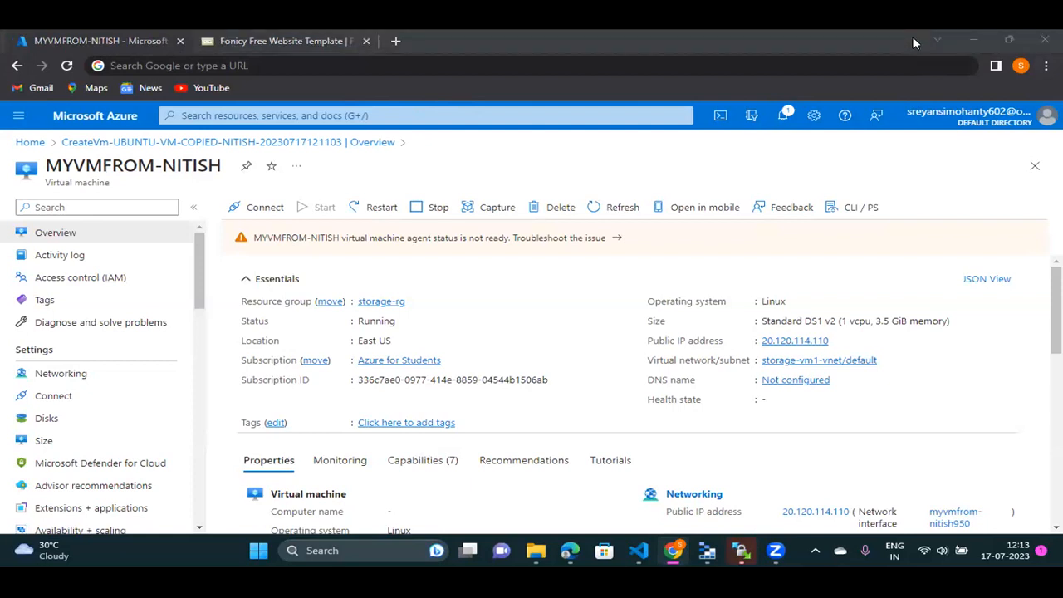
Load the copied public IP address 20.120.114.110 in a new browser tab and maximize the browser window
left_click_drag(915, 28, 325, 283)
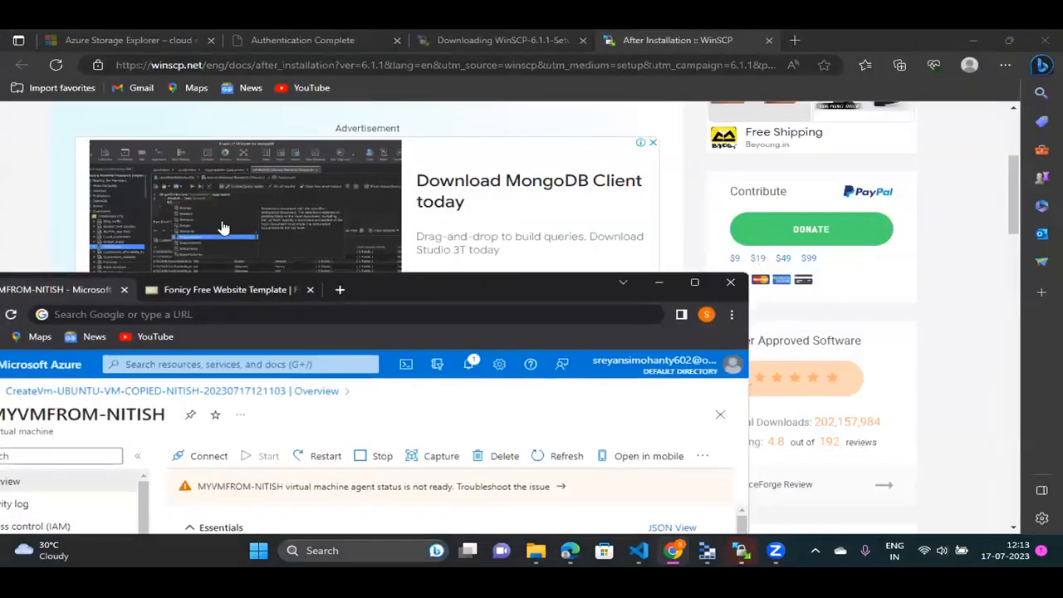
left_click(339, 290)
key("ctrl+v")
key("Return")
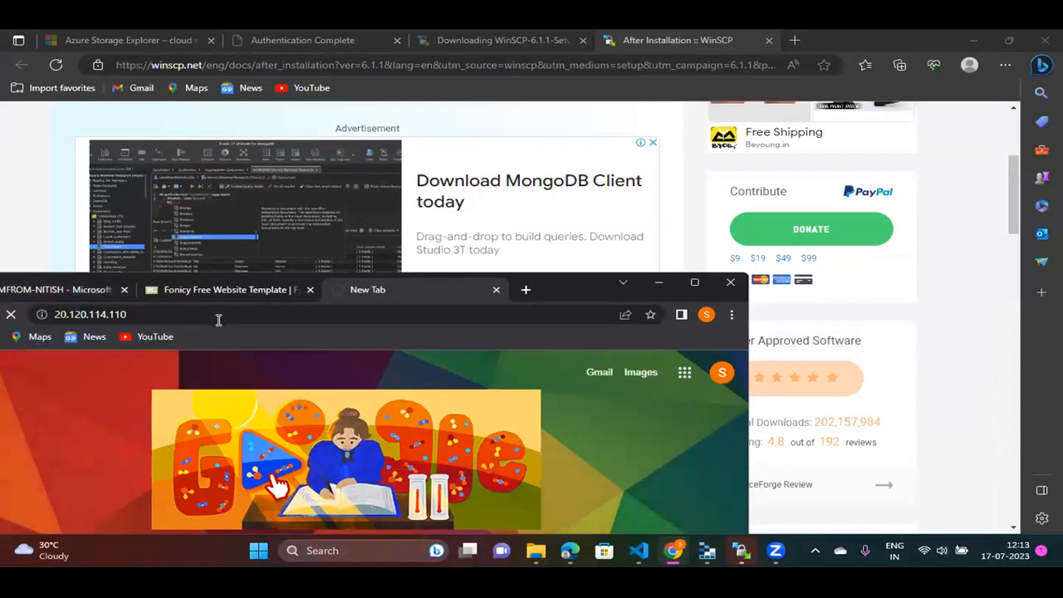
left_click(702, 283)
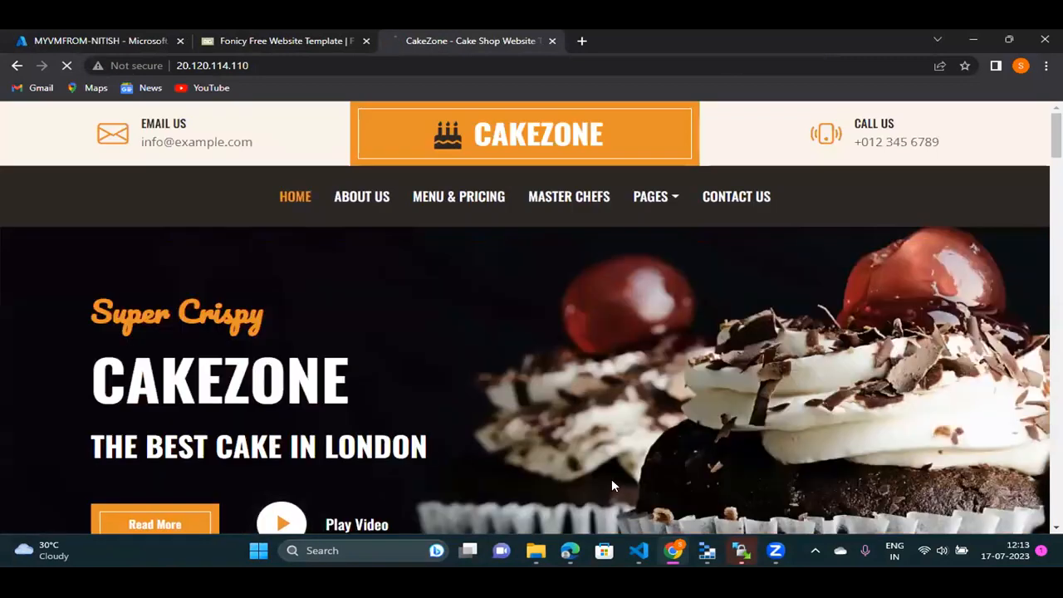
Examine the website served from the new virtual machine, from its header to its footer
scroll(611, 486, "down", 2)
scroll(613, 486, "down", 10)
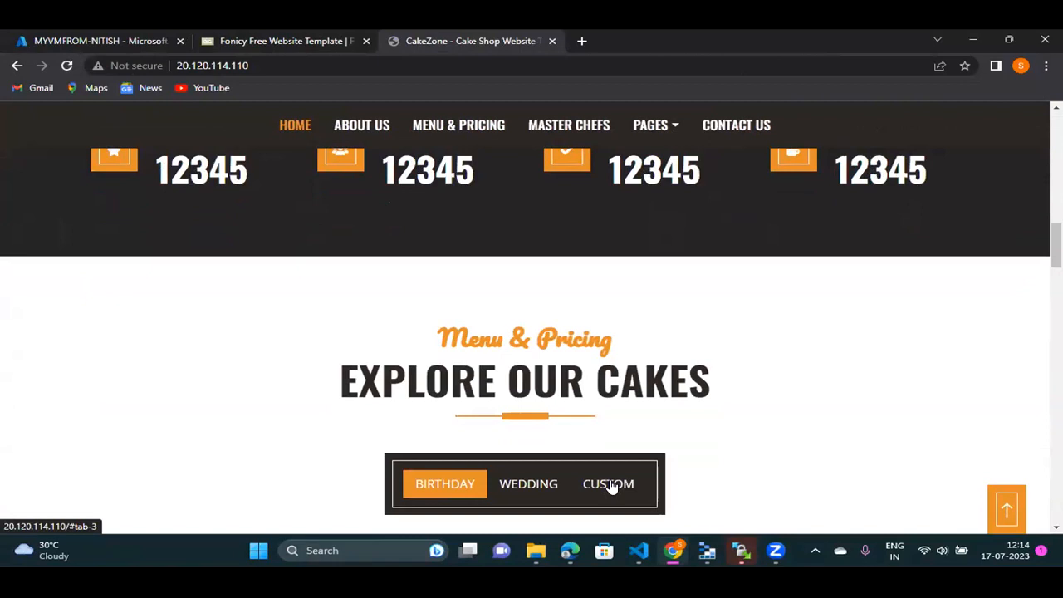
scroll(611, 487, "down", 3)
scroll(613, 485, "down", 15)
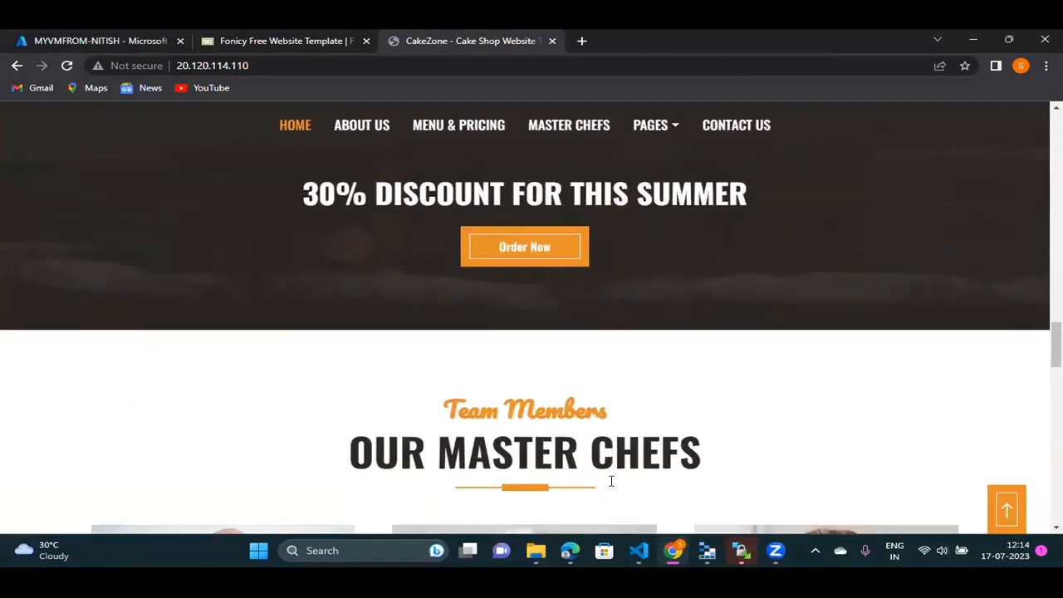
scroll(612, 485, "down", 5)
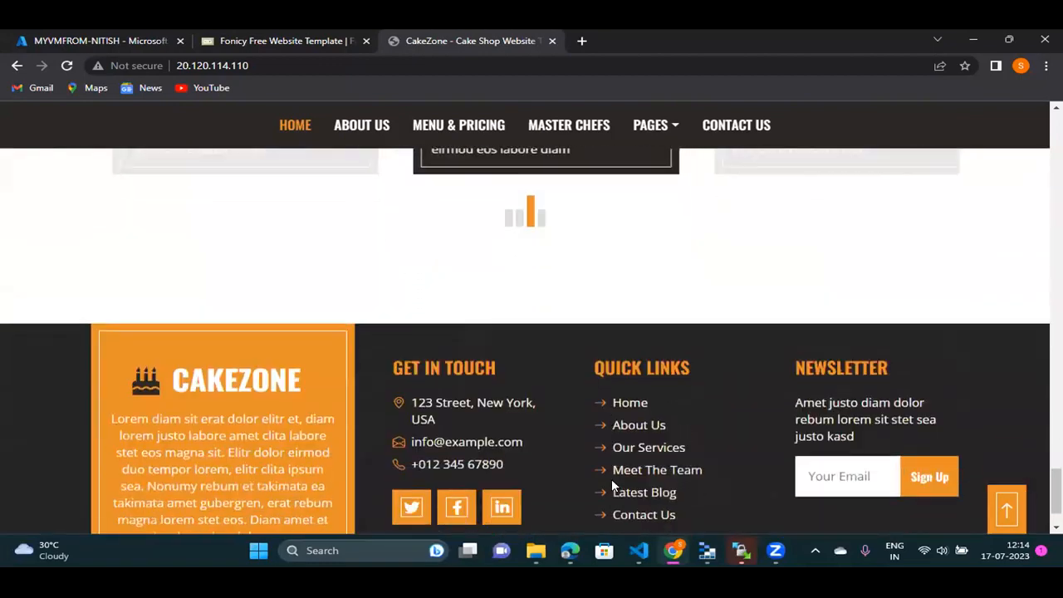
scroll(612, 485, "up", 15)
scroll(612, 485, "up", 10)
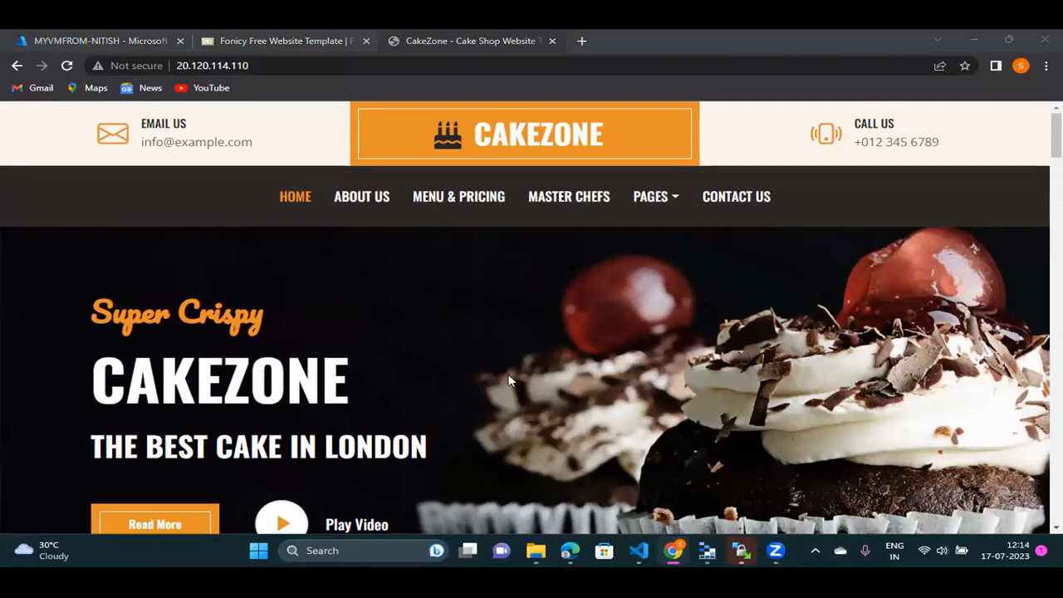
scroll(510, 380, "down", 4)
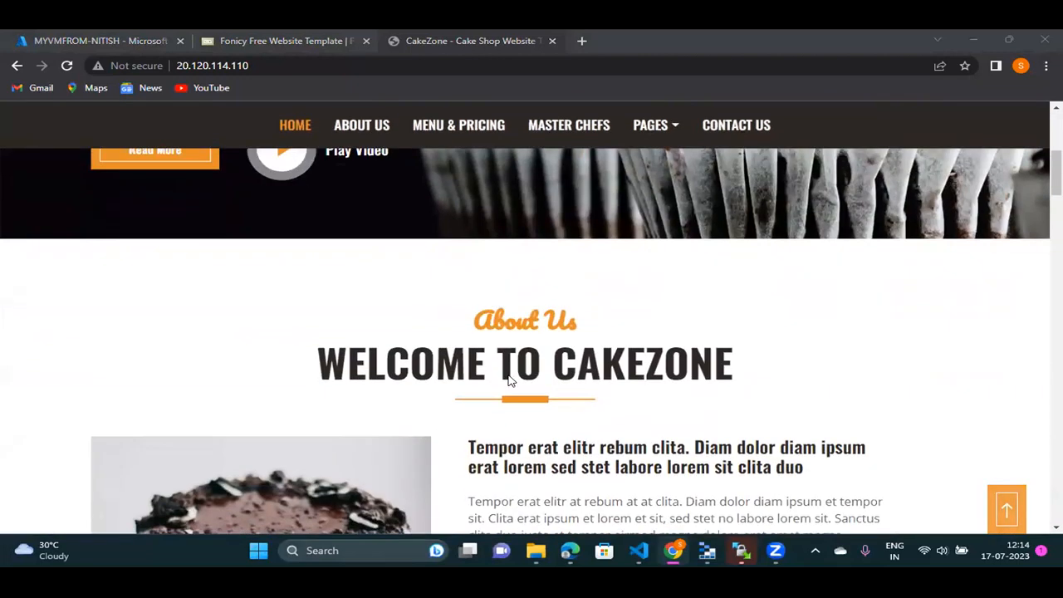
scroll(510, 381, "up", 4)
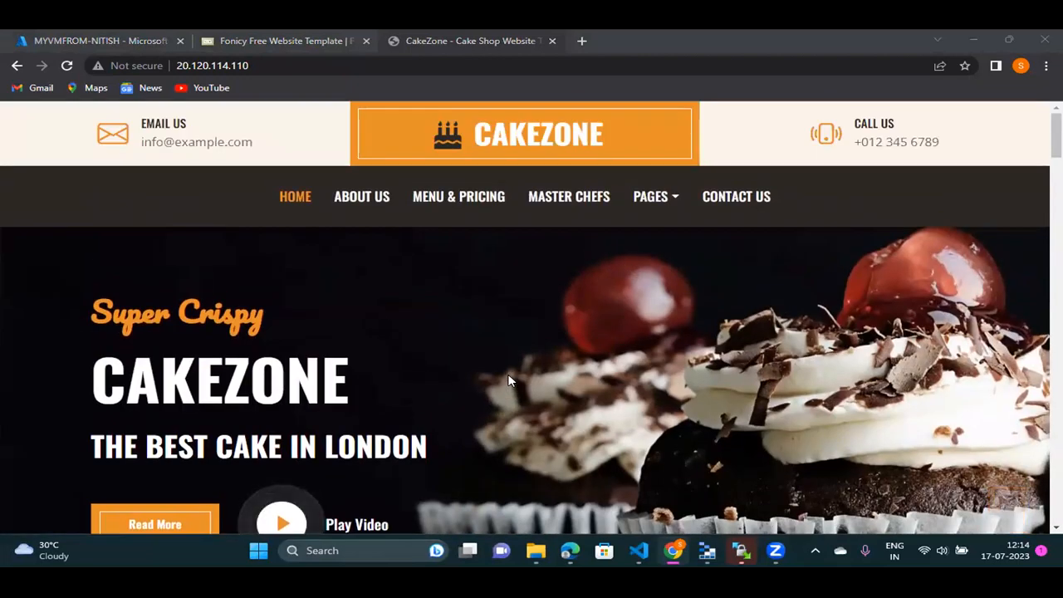